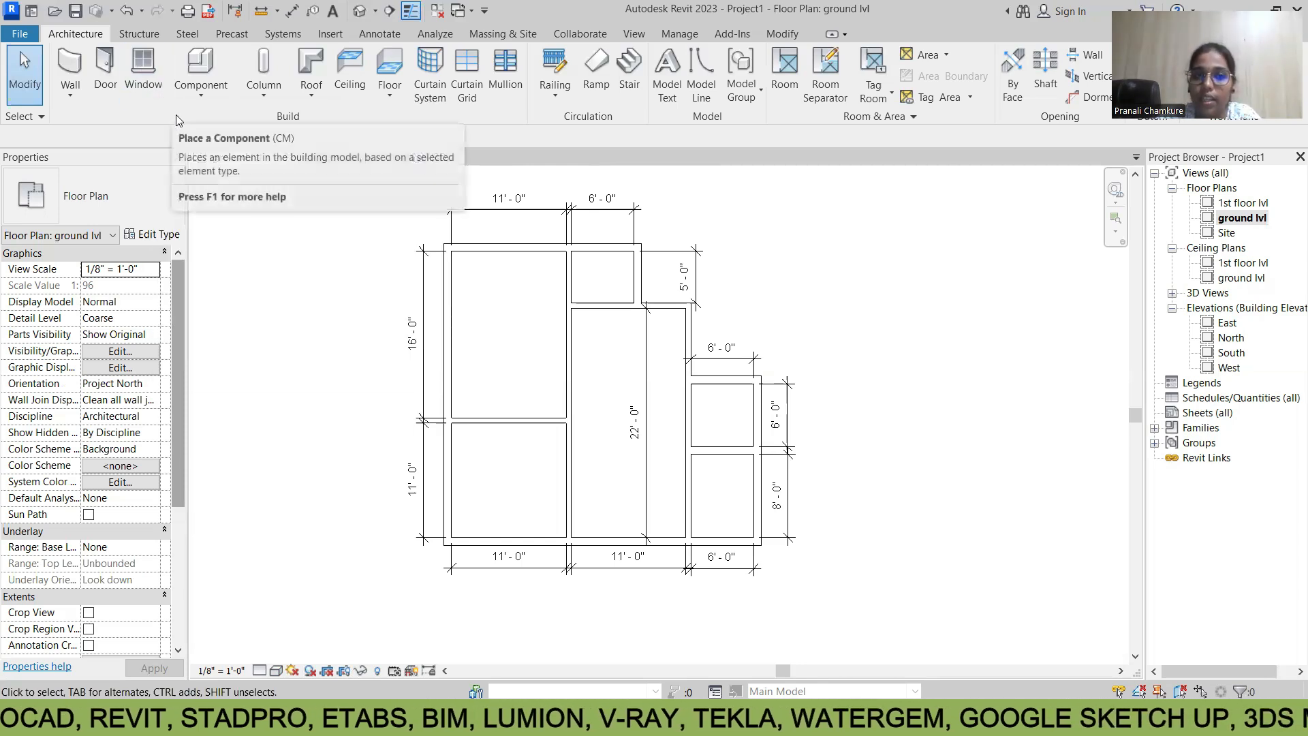
# Start placing a window and review the Fixed, Casement-Double and Double-Hung types already available in the project
pyautogui.click(151, 79)
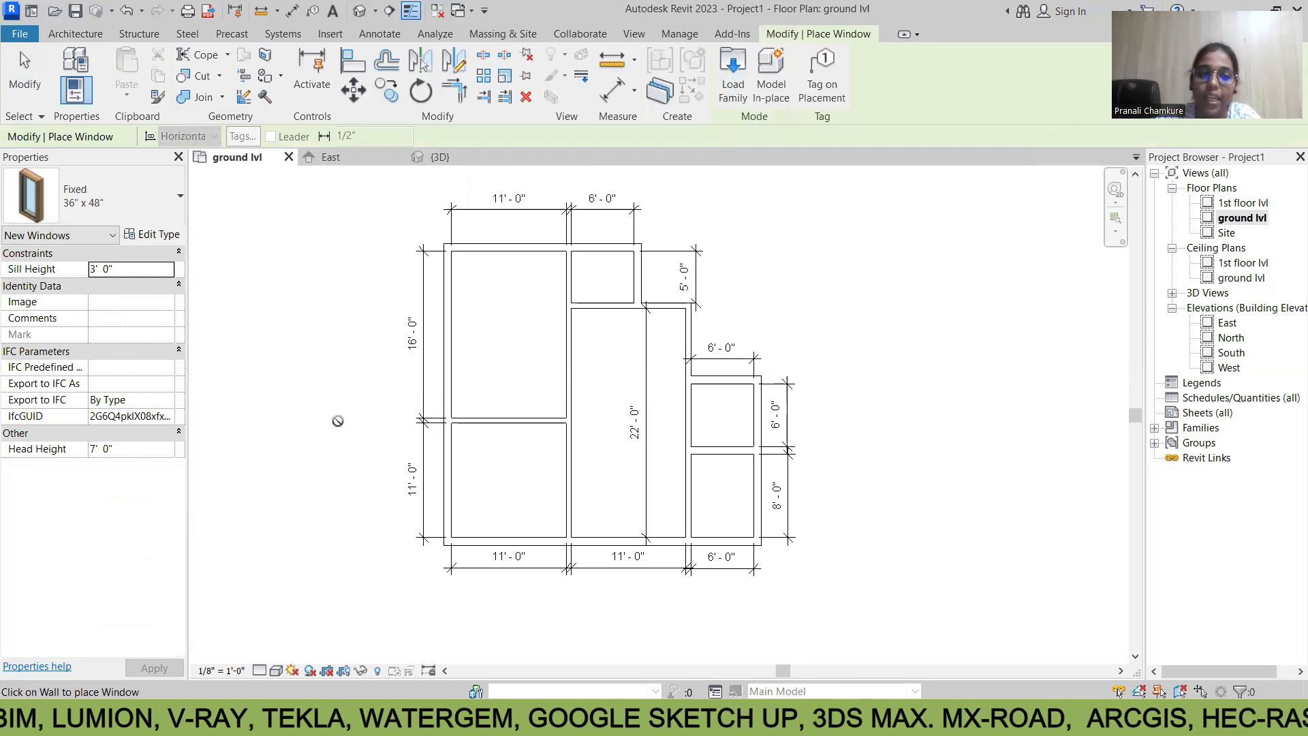
pyautogui.click(178, 197)
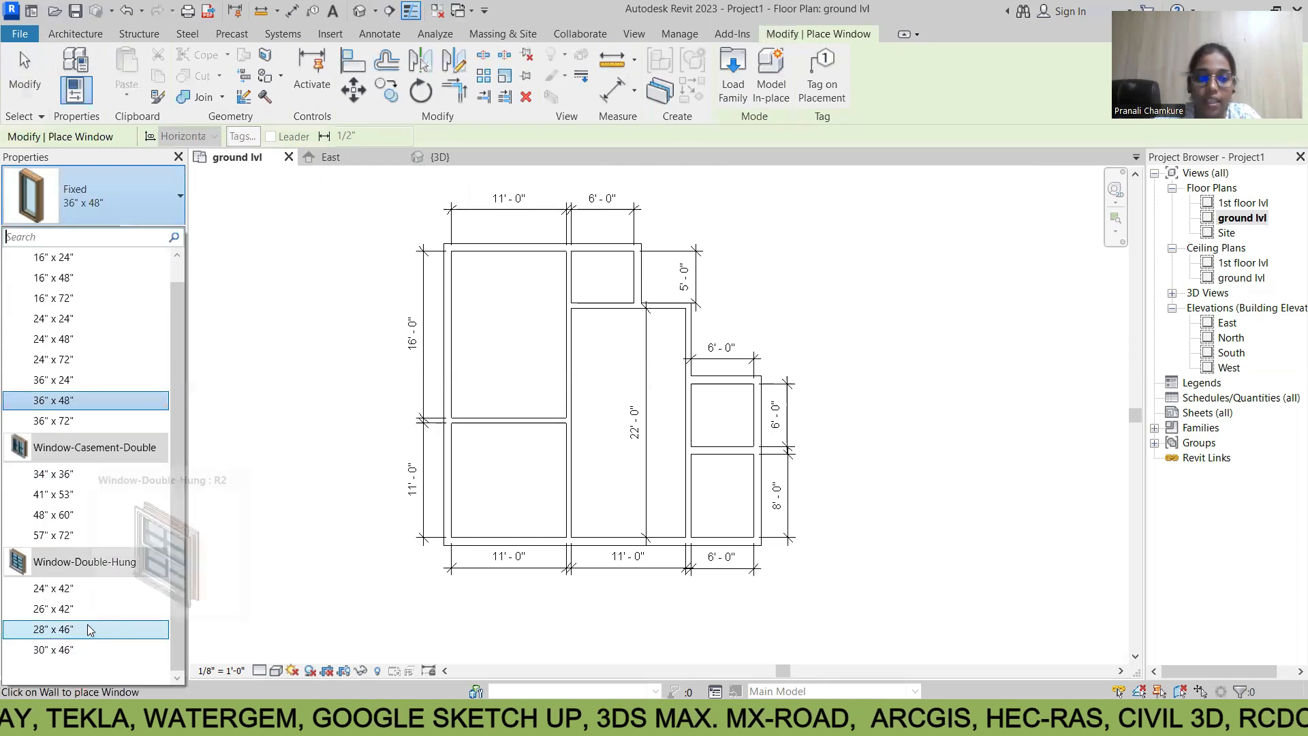
pyautogui.scroll(1, 68, 515)
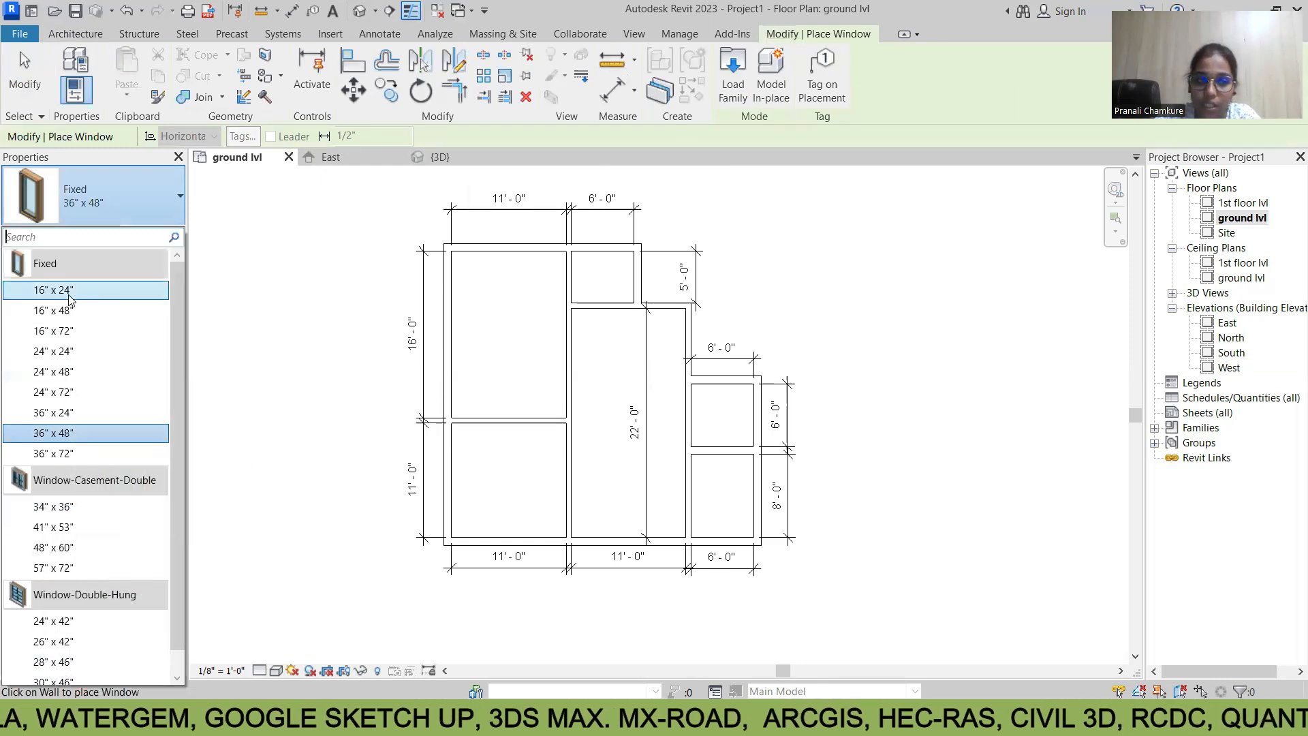
pyautogui.scroll(-1, 43, 537)
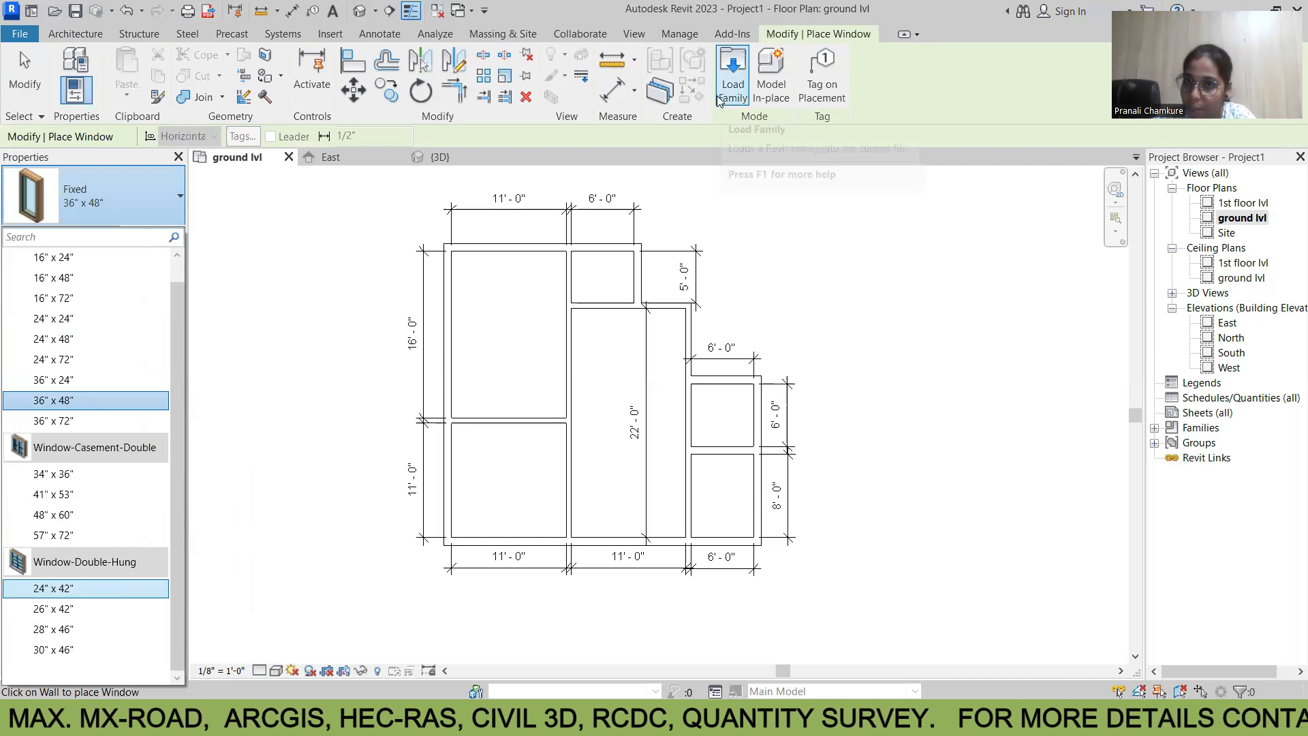
# Browse to the Windows folder of the English-Imperial library for loading a family and show its files as thumbnails
pyautogui.click(734, 90)
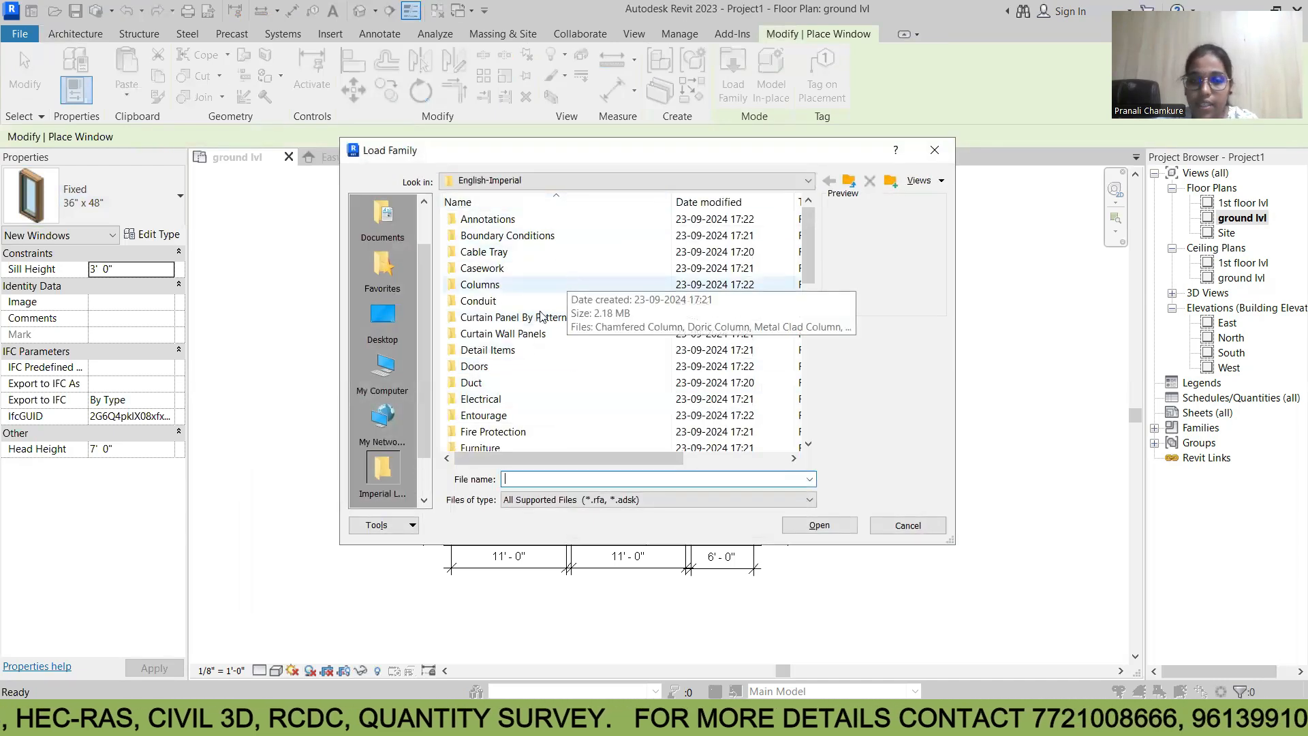
pyautogui.scroll(-9, 509, 347)
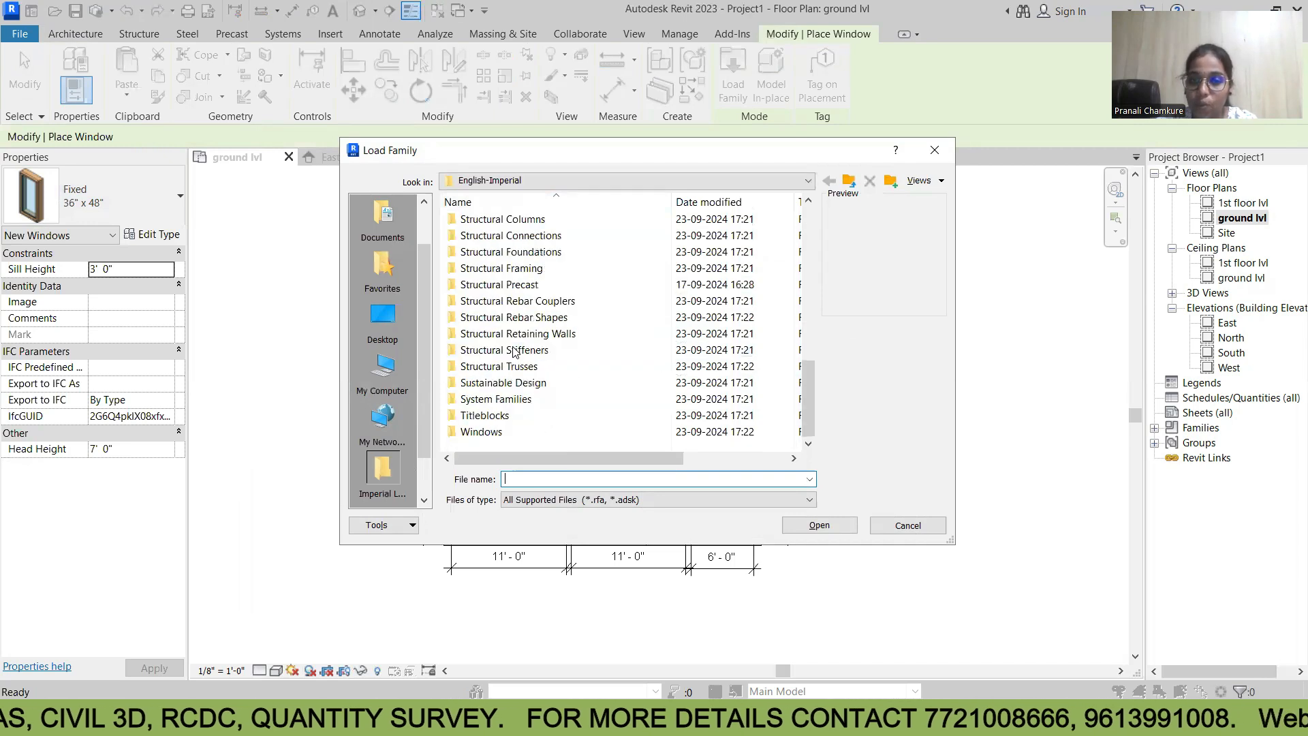
pyautogui.doubleClick(489, 433)
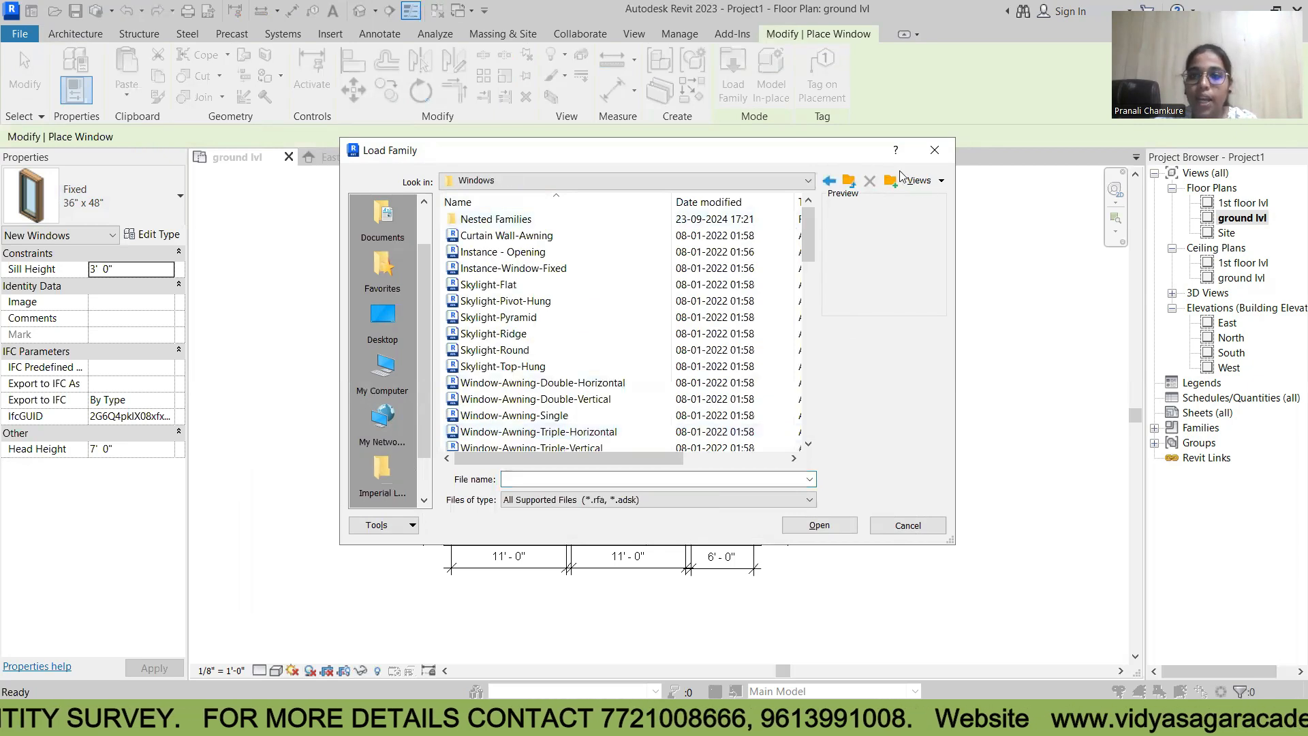
pyautogui.click(919, 179)
pyautogui.click(951, 227)
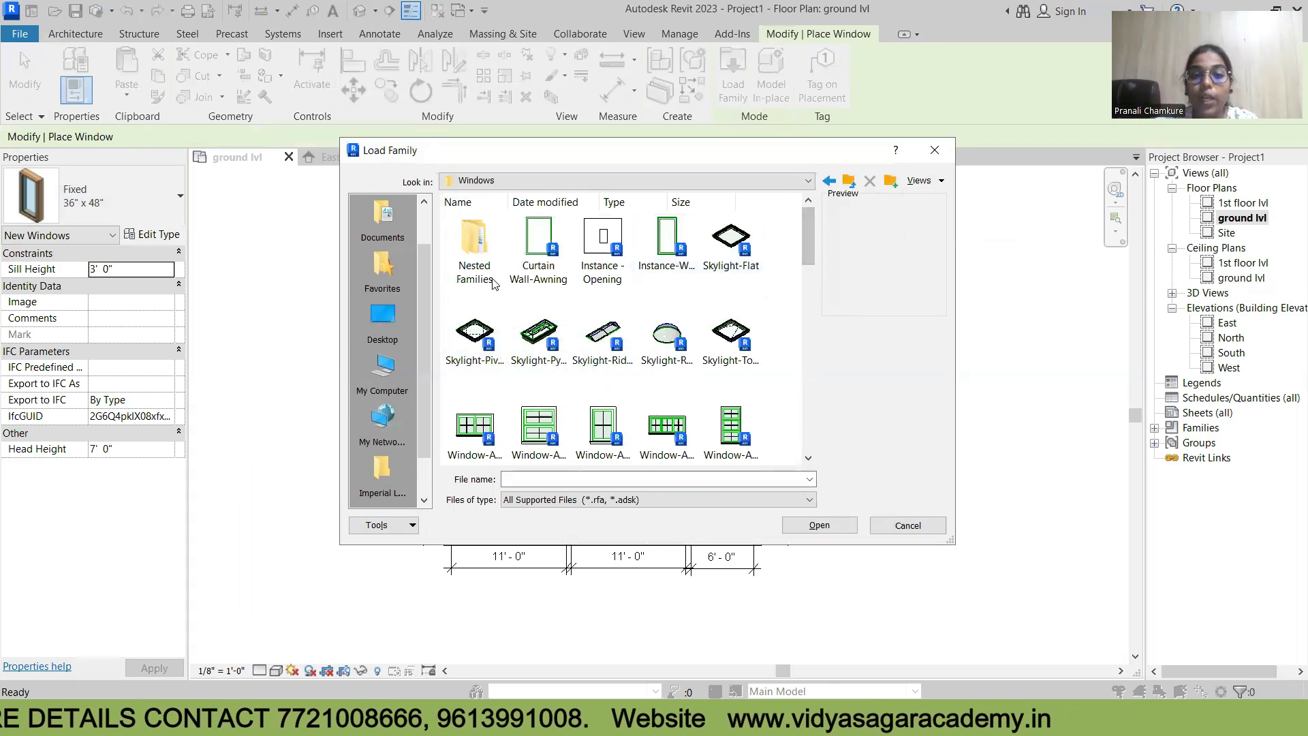
# Load the Window-Bay-Casement-10_Degree_Angle family into the project, dismissing the save reminder without saving
pyautogui.scroll(-3, 603, 400)
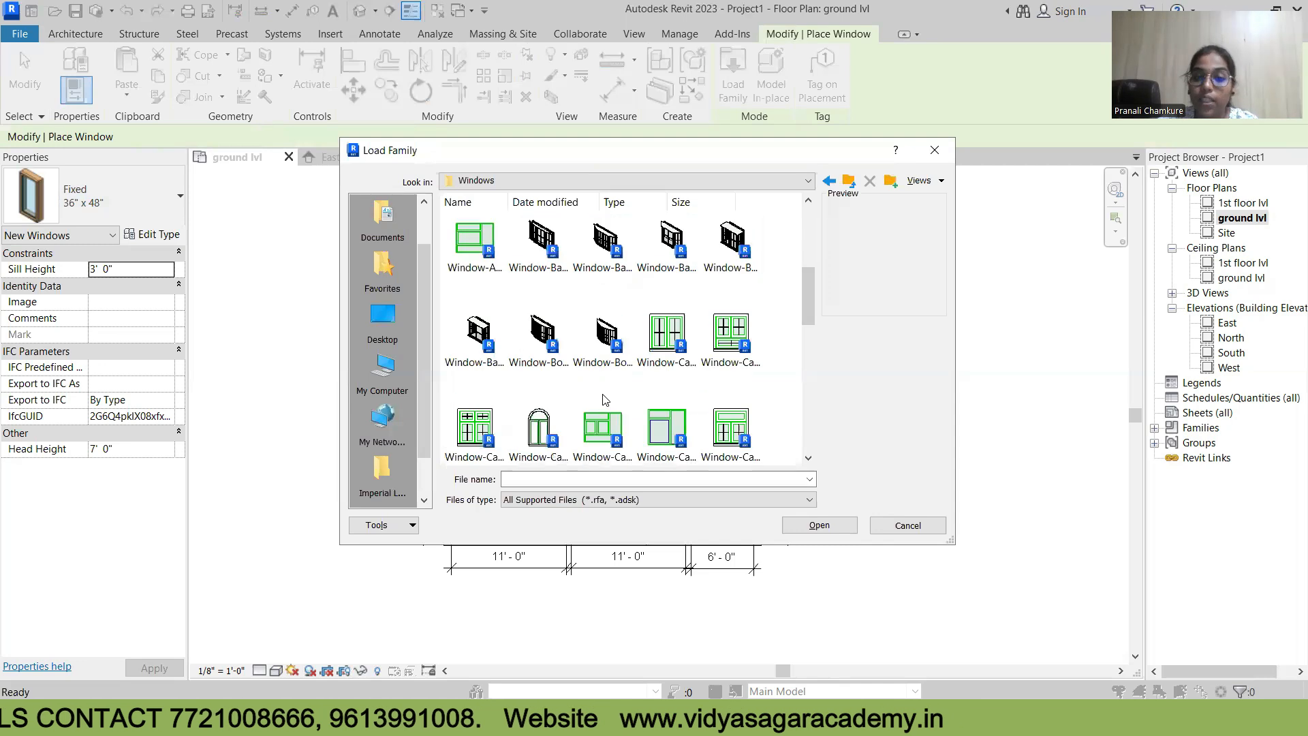
pyautogui.scroll(-3, 603, 400)
pyautogui.scroll(-3, 603, 399)
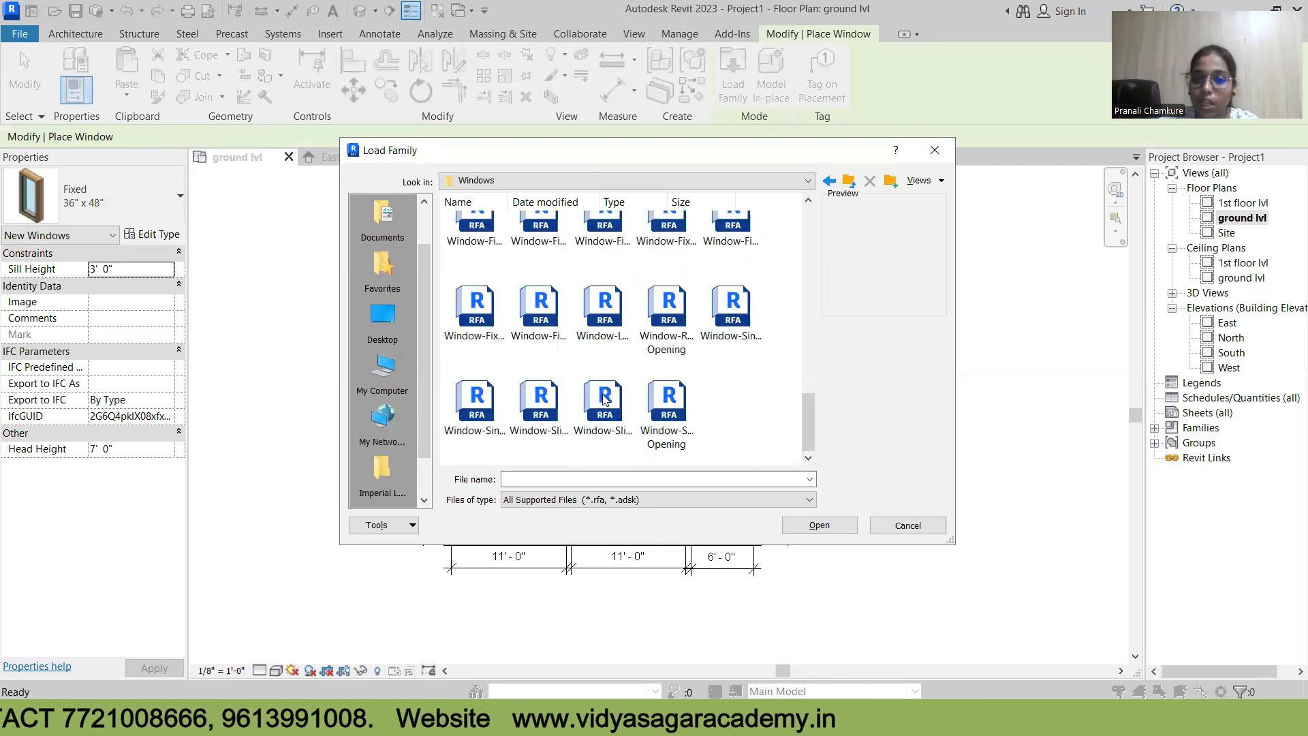
pyautogui.scroll(3, 555, 402)
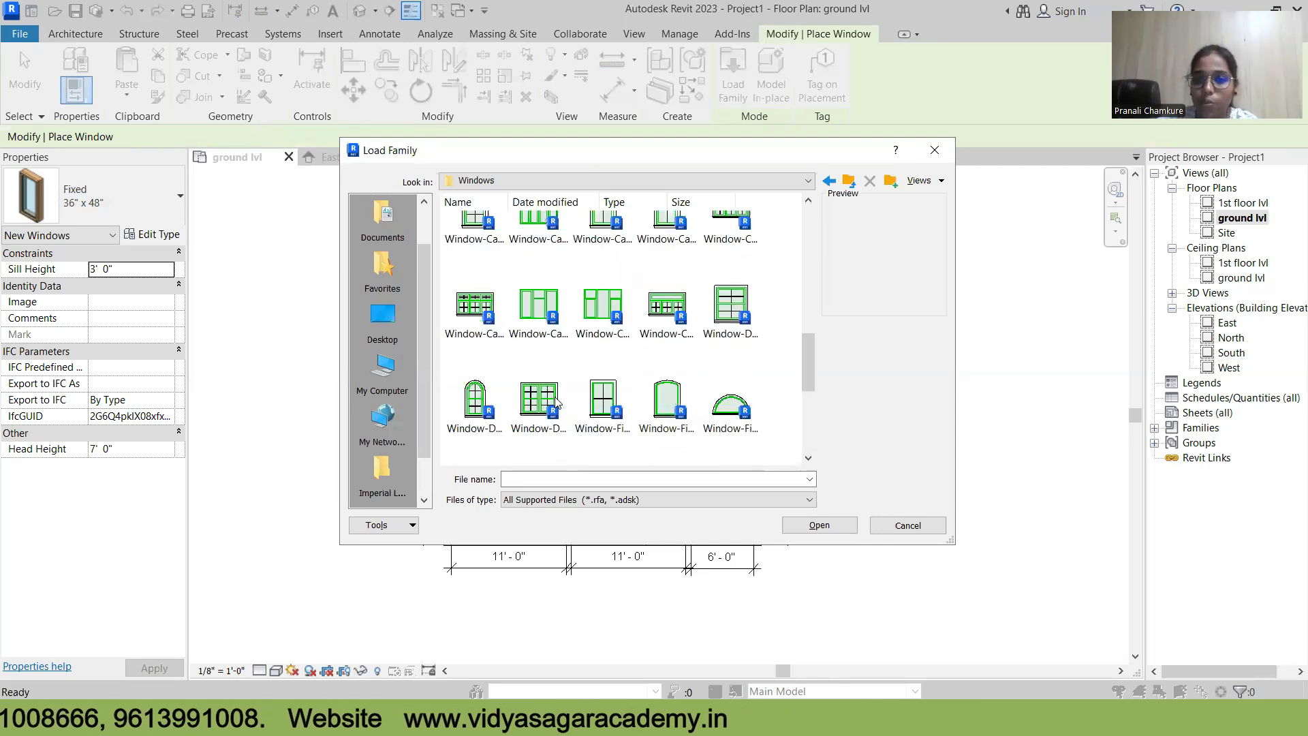
pyautogui.scroll(4, 555, 402)
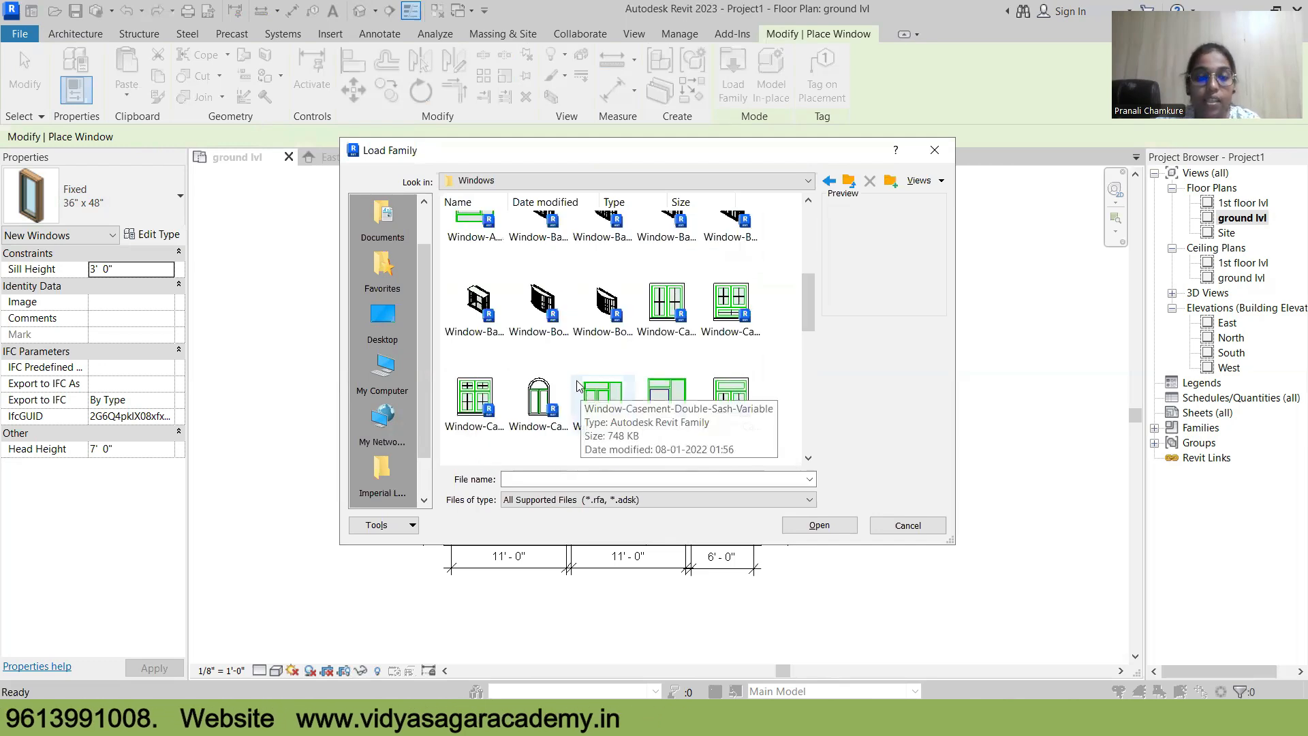
pyautogui.scroll(2, 577, 386)
pyautogui.click(547, 348)
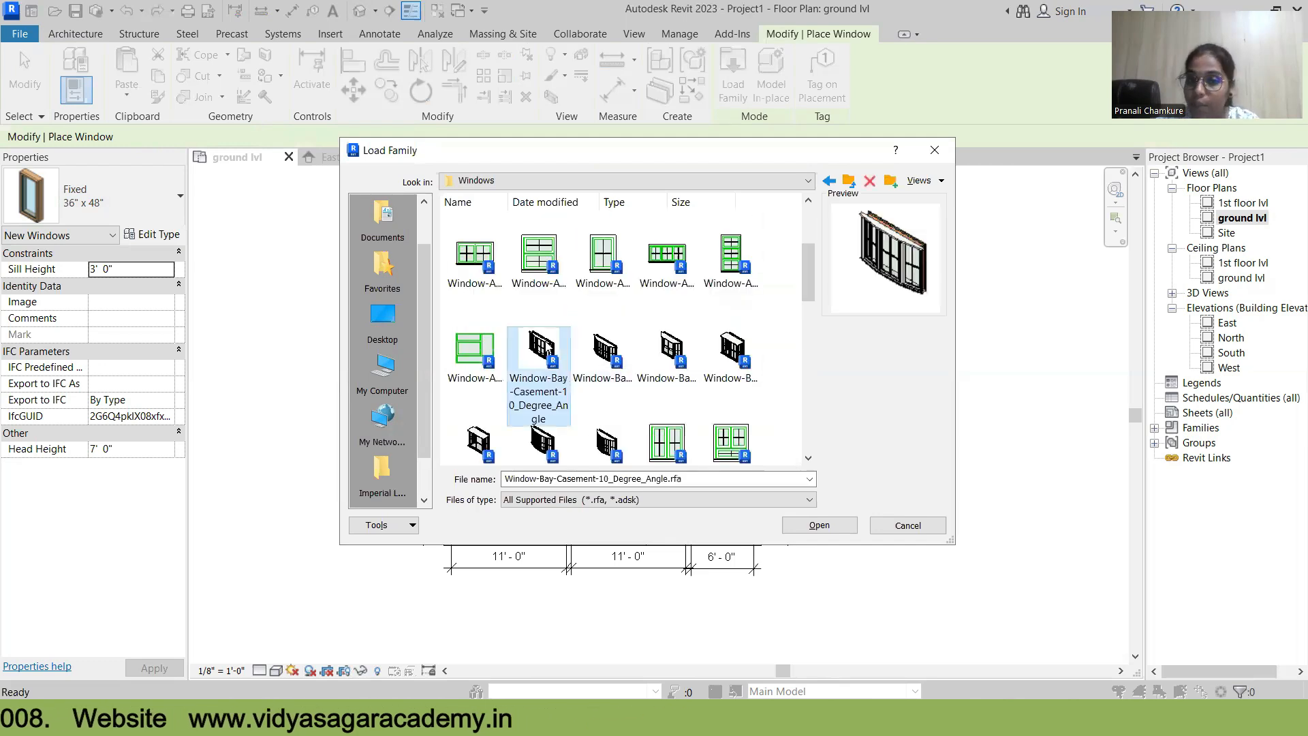
pyautogui.click(819, 525)
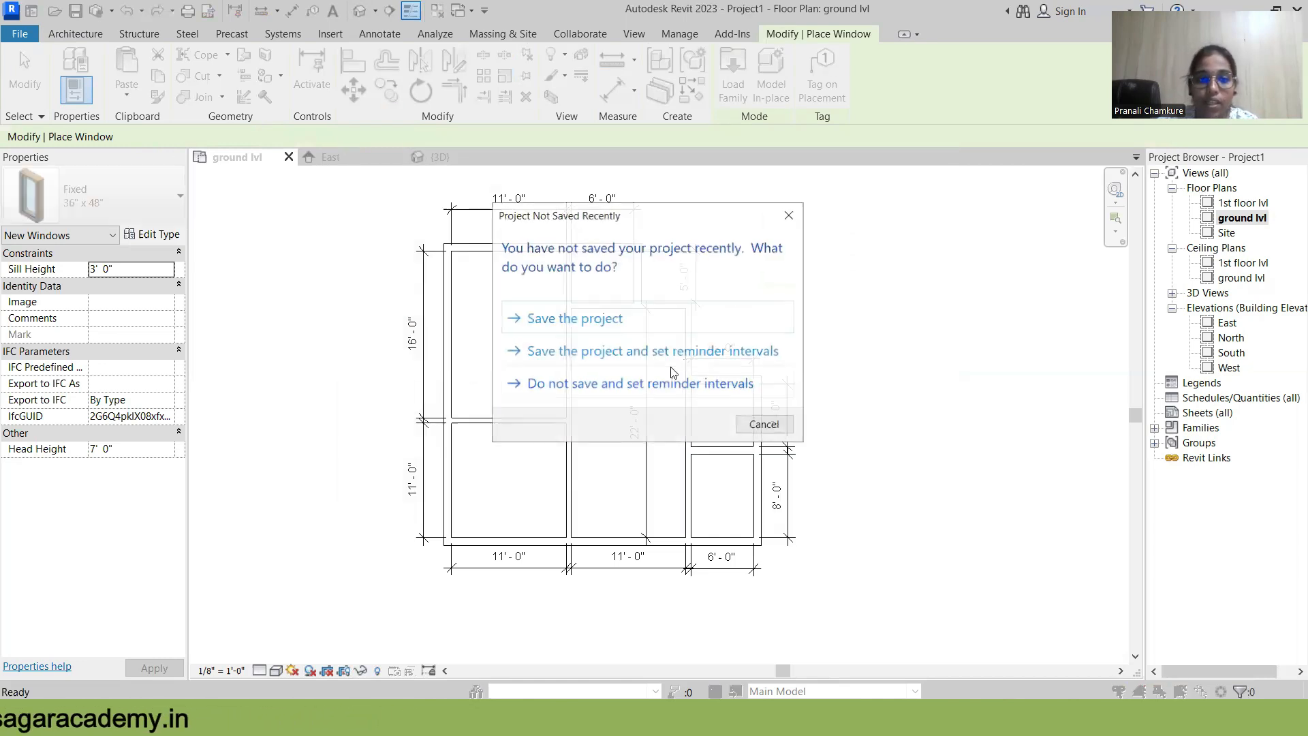
pyautogui.click(764, 424)
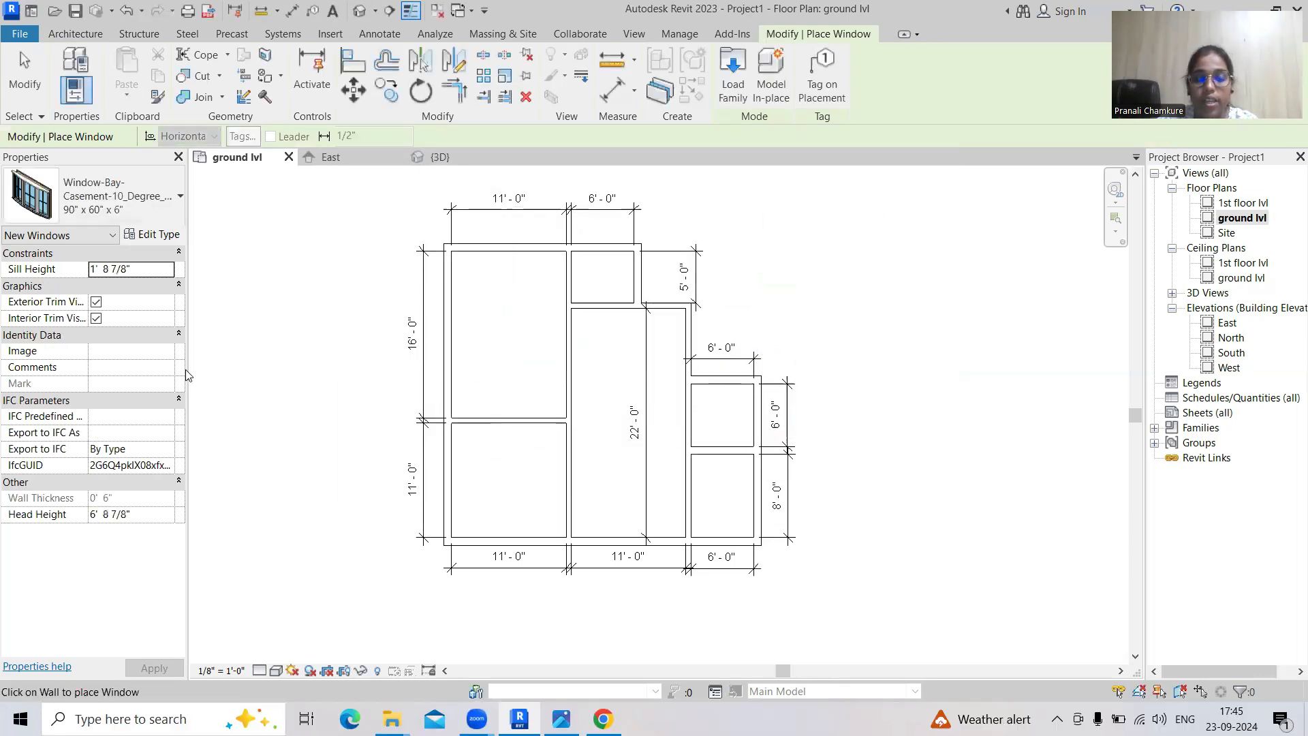
# Duplicate the bay window's 90" x 60" x 6" type under the name 90" x 60" x 6" 2
pyautogui.click(169, 235)
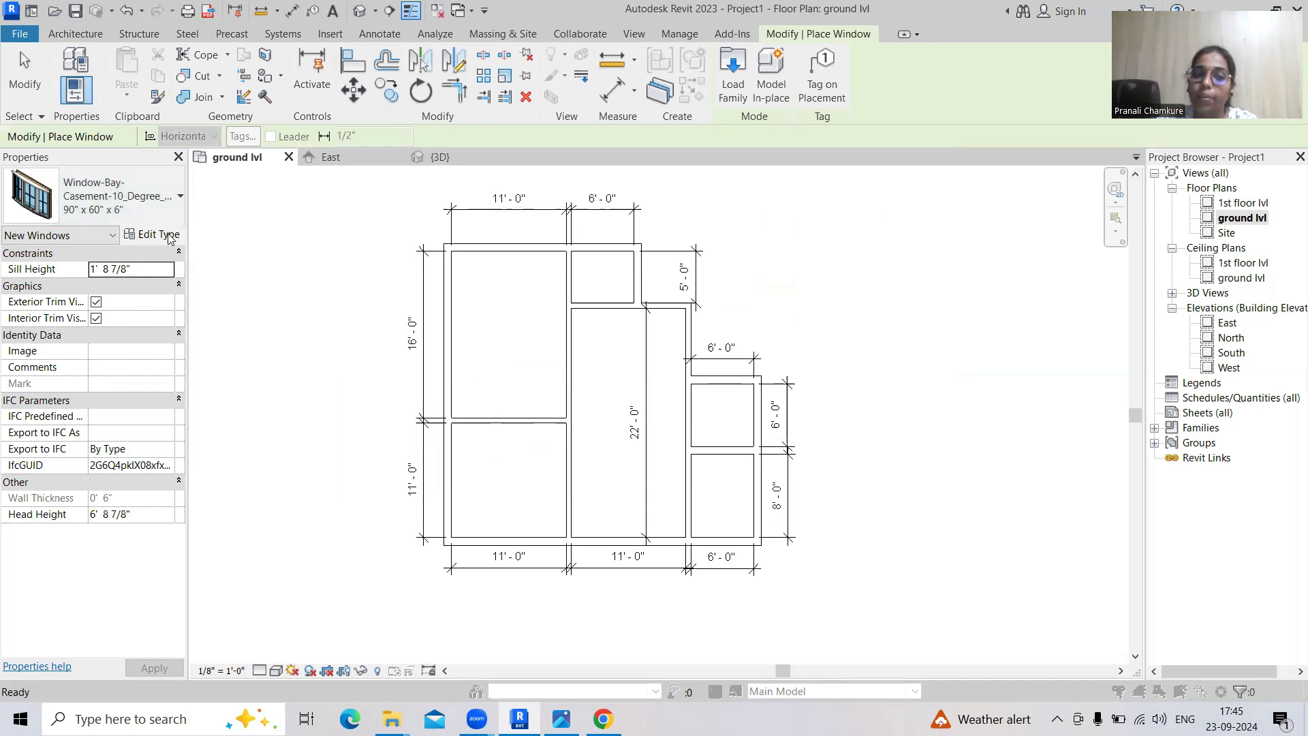
pyautogui.scroll(-4, 721, 400)
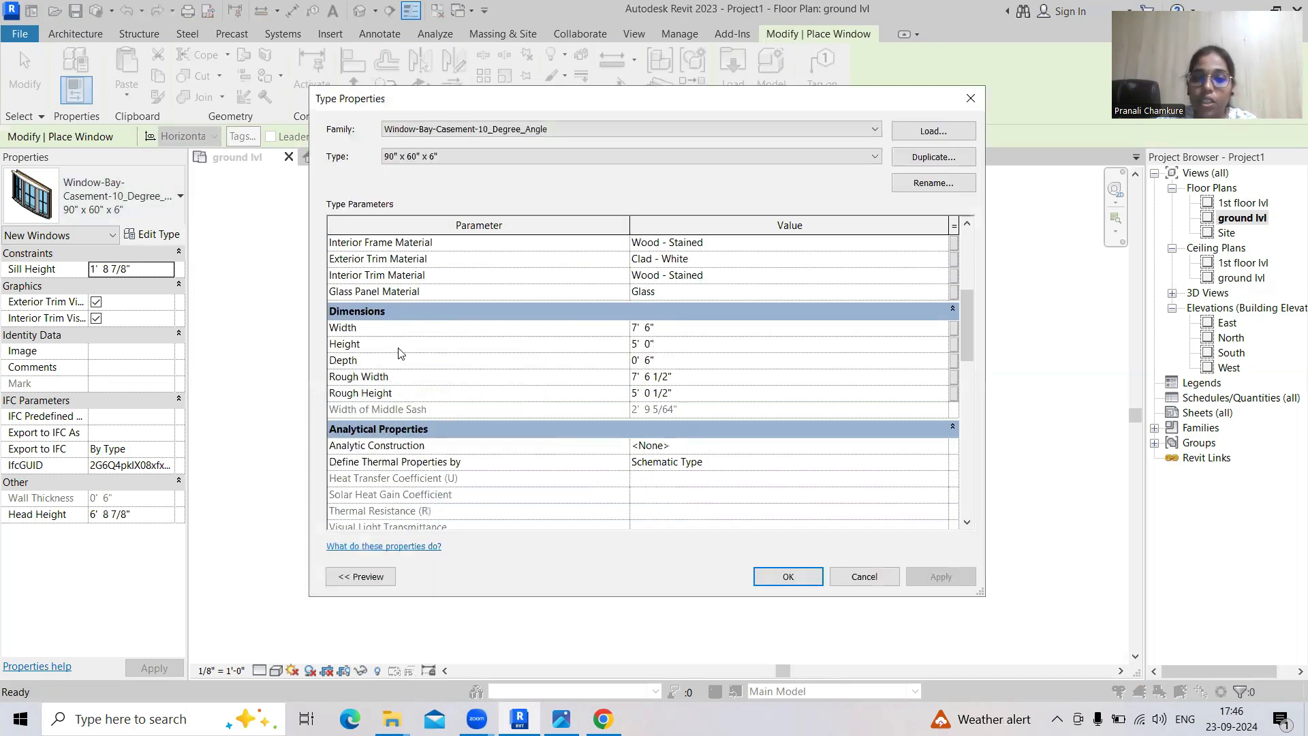
pyautogui.click(675, 333)
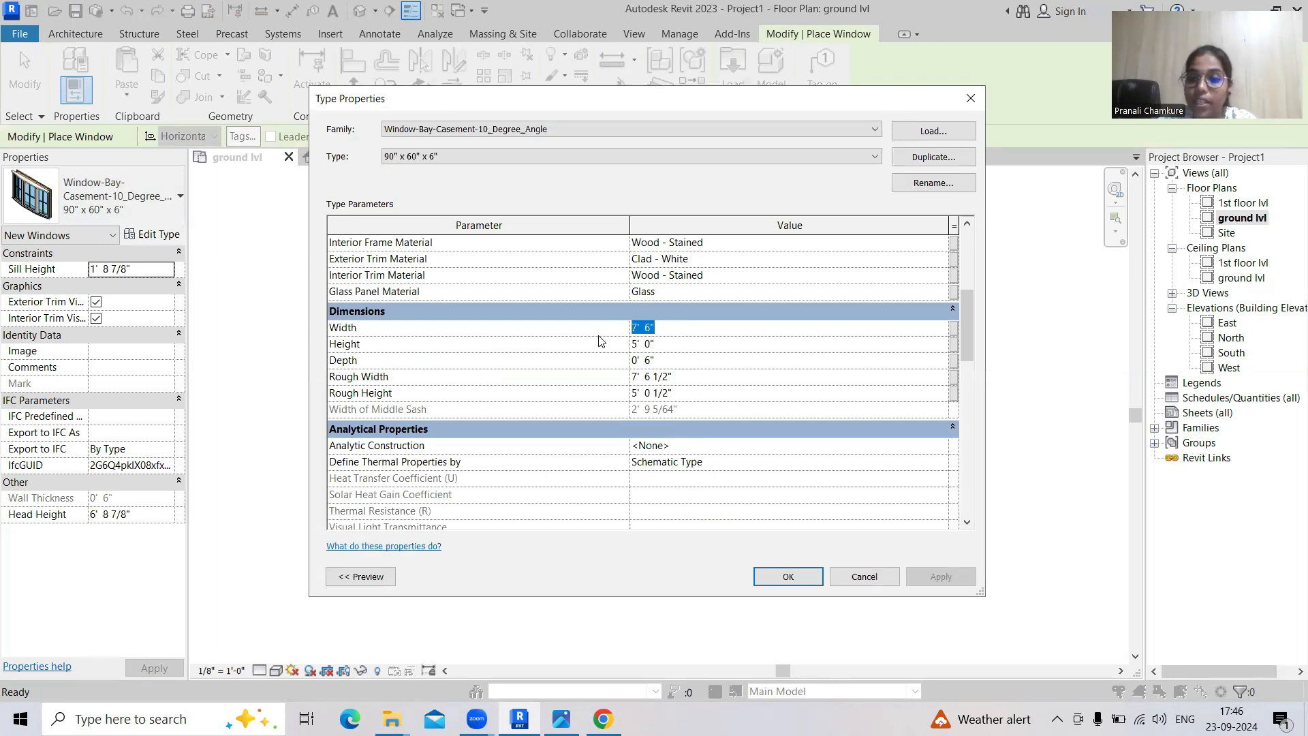
pyautogui.click(931, 156)
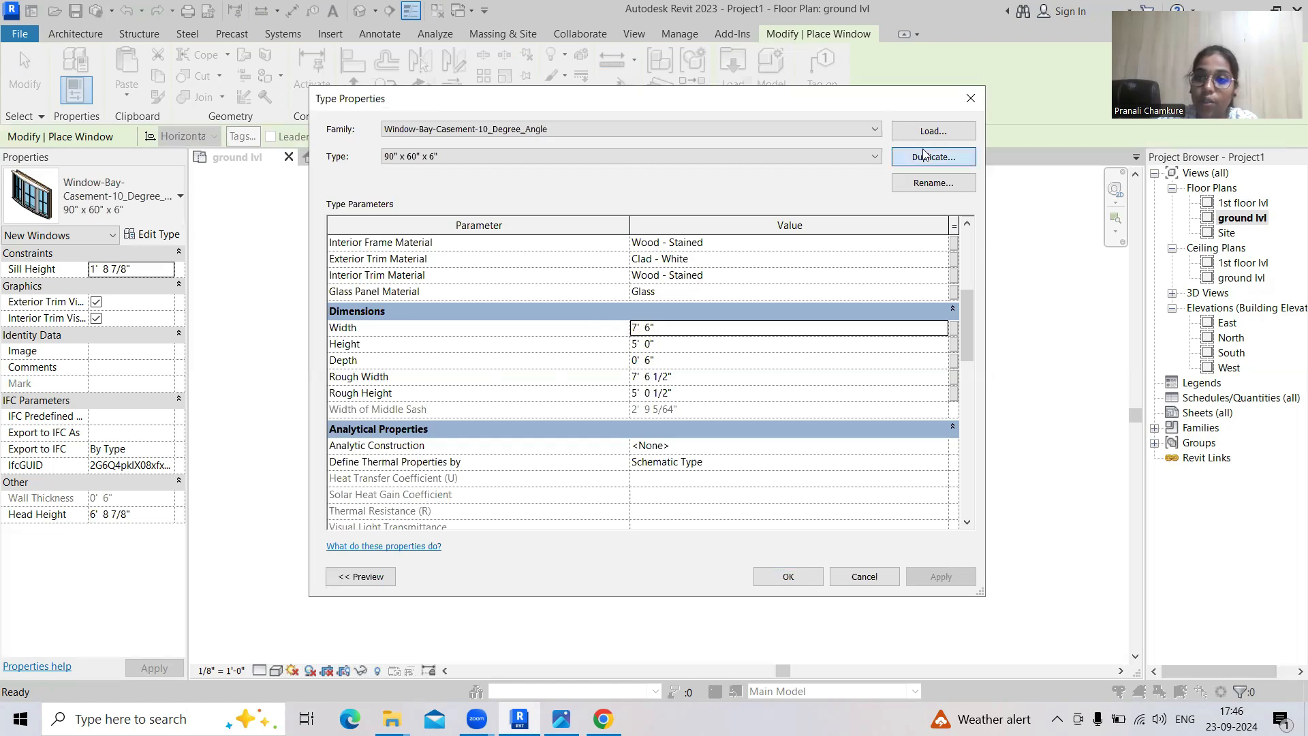
pyautogui.click(640, 380)
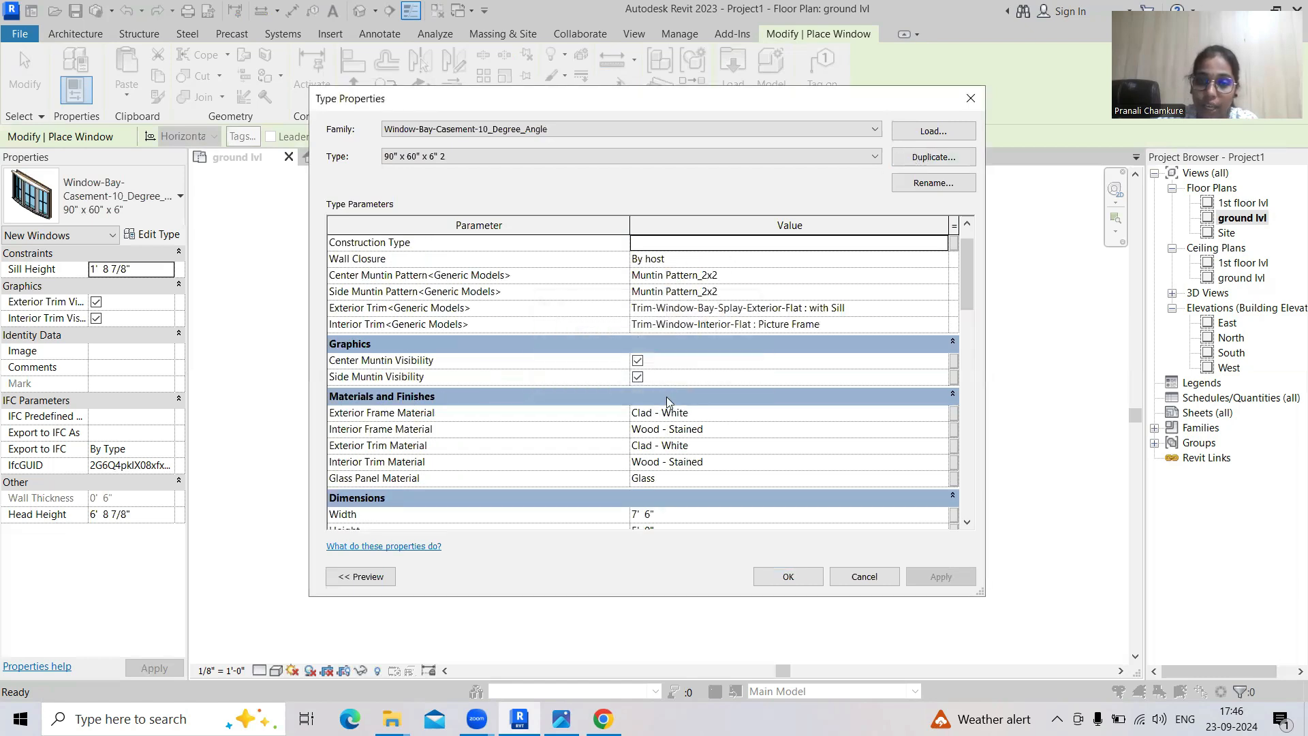
# Try to set the duplicated bay window type's width and height to 4' 0" each
pyautogui.scroll(-4, 666, 397)
pyautogui.click(644, 295)
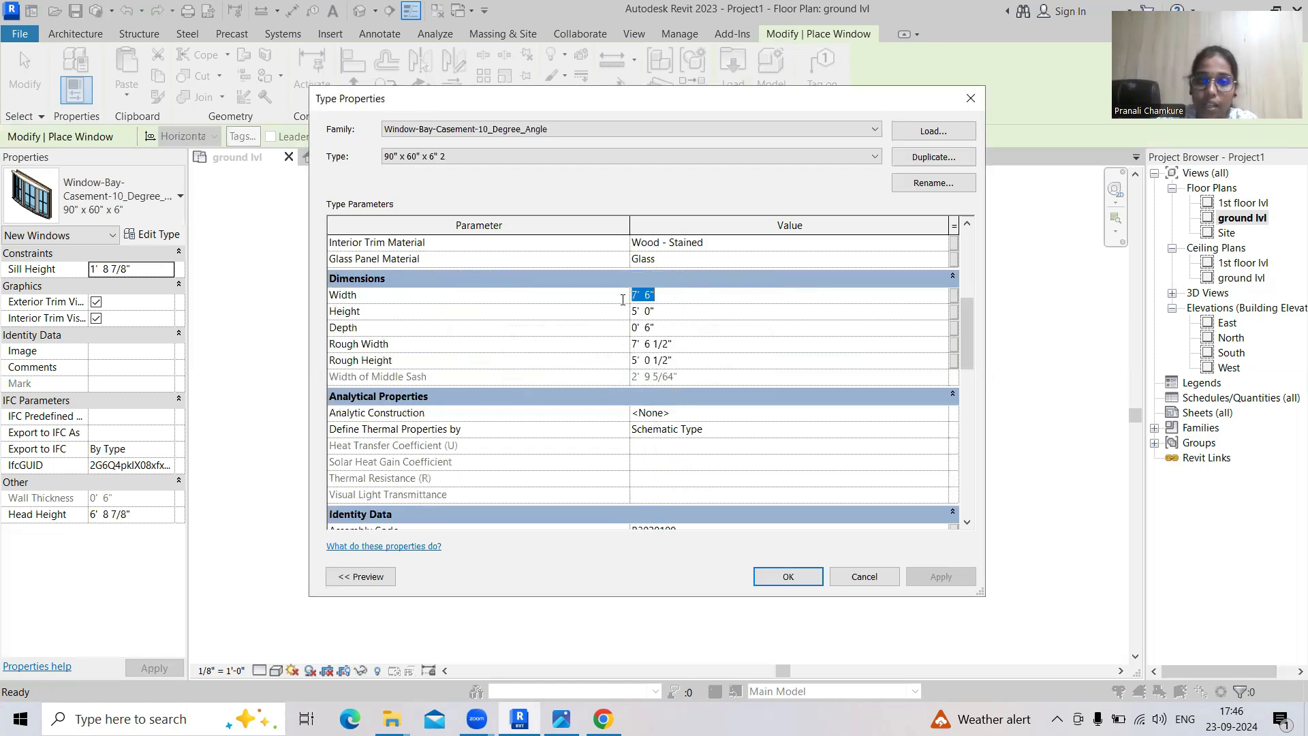
pyautogui.write('4')
pyautogui.press('Return')
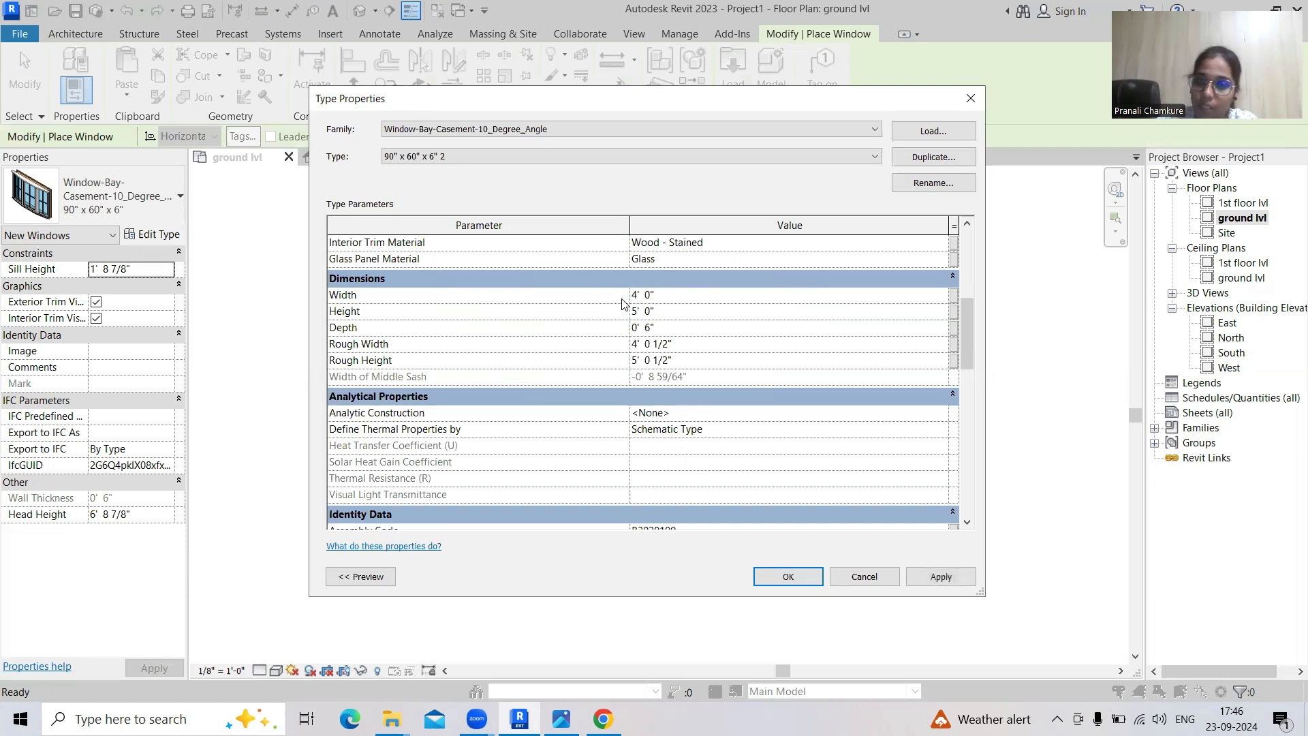
pyautogui.click(666, 312)
pyautogui.click(665, 312)
pyautogui.moveTo(643, 315); pyautogui.dragTo(611, 325)
pyautogui.write('4')
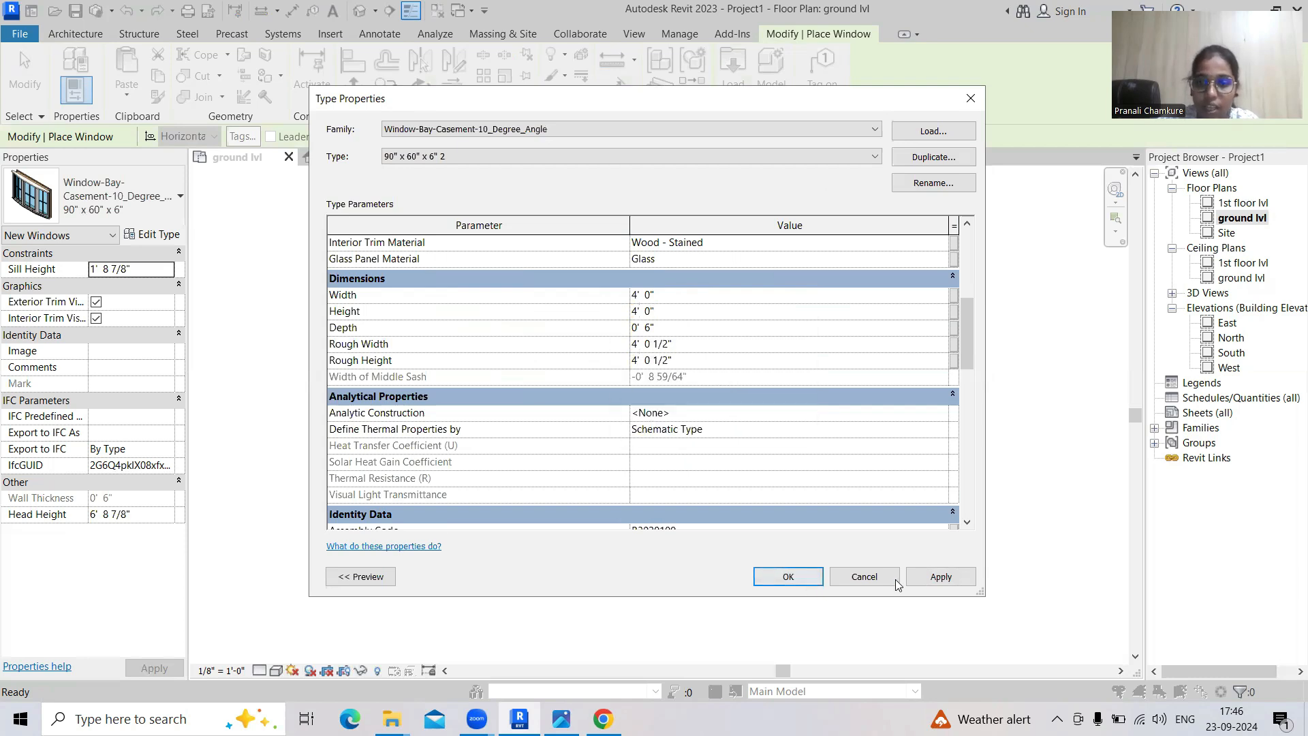
pyautogui.click(790, 577)
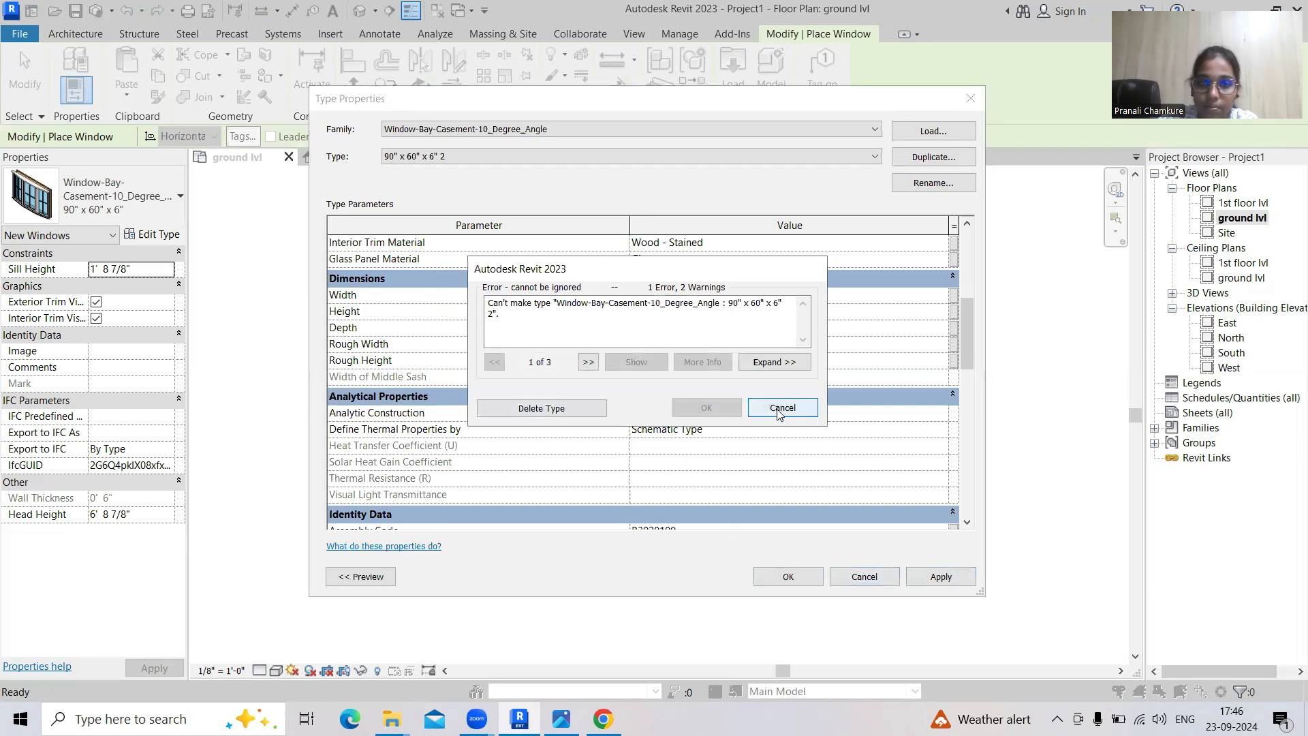
pyautogui.click(782, 408)
pyautogui.click(788, 576)
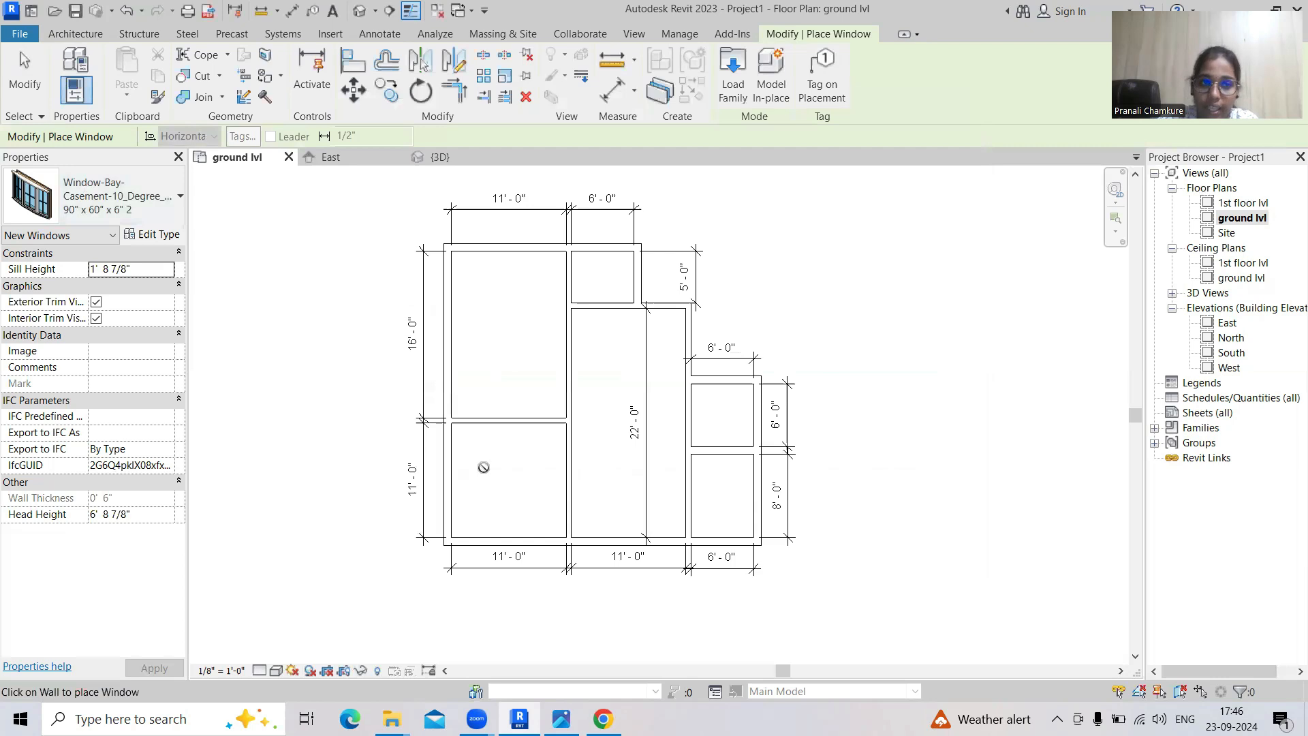
# Place the bay window in the south exterior wall of the southwest room, 5' - 4" from the west wall, and end placement
pyautogui.scroll(4, 491, 538)
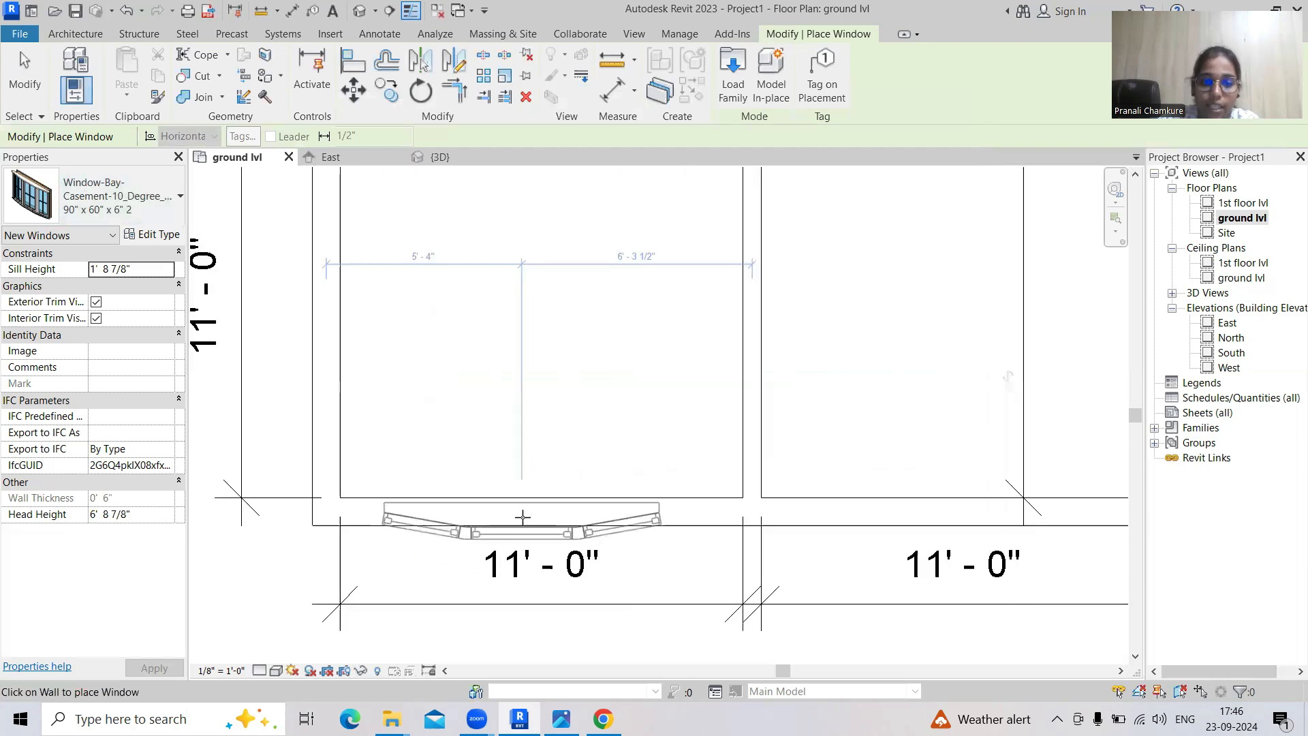
pyautogui.click(521, 514)
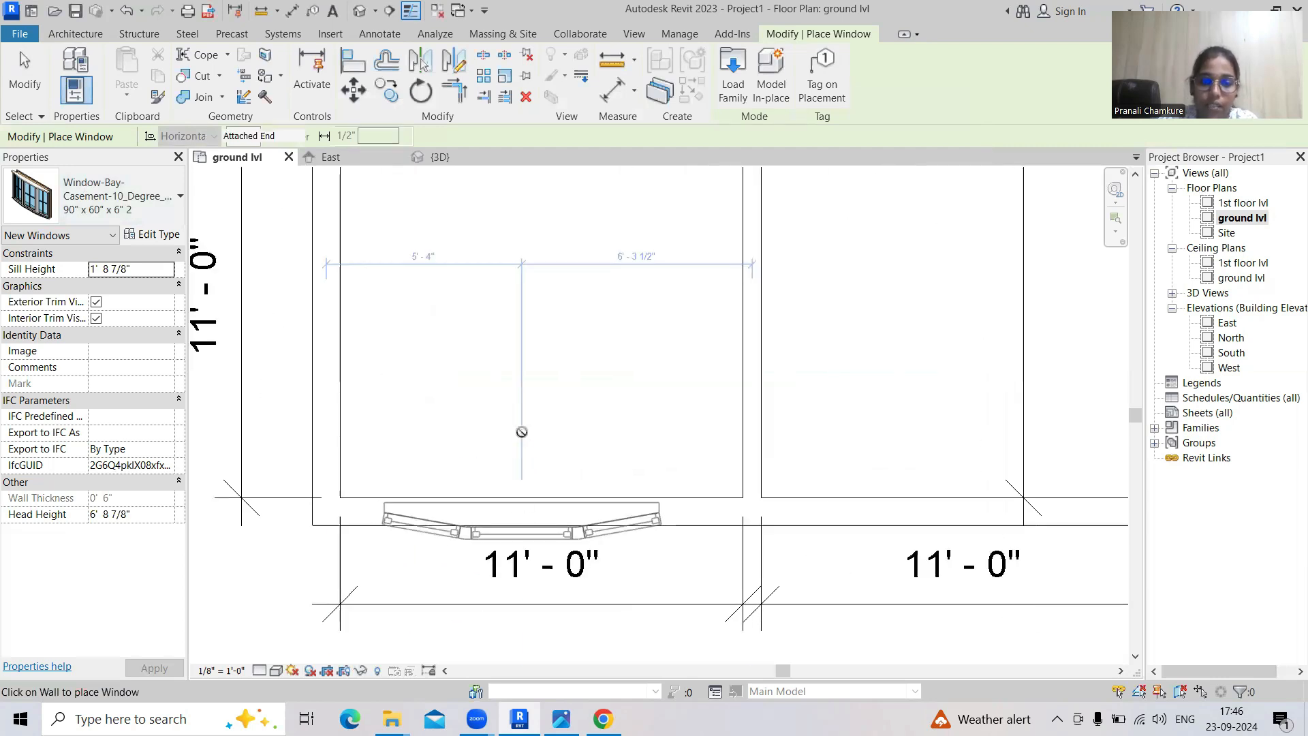
pyautogui.press('Escape')
pyautogui.press('Escape')
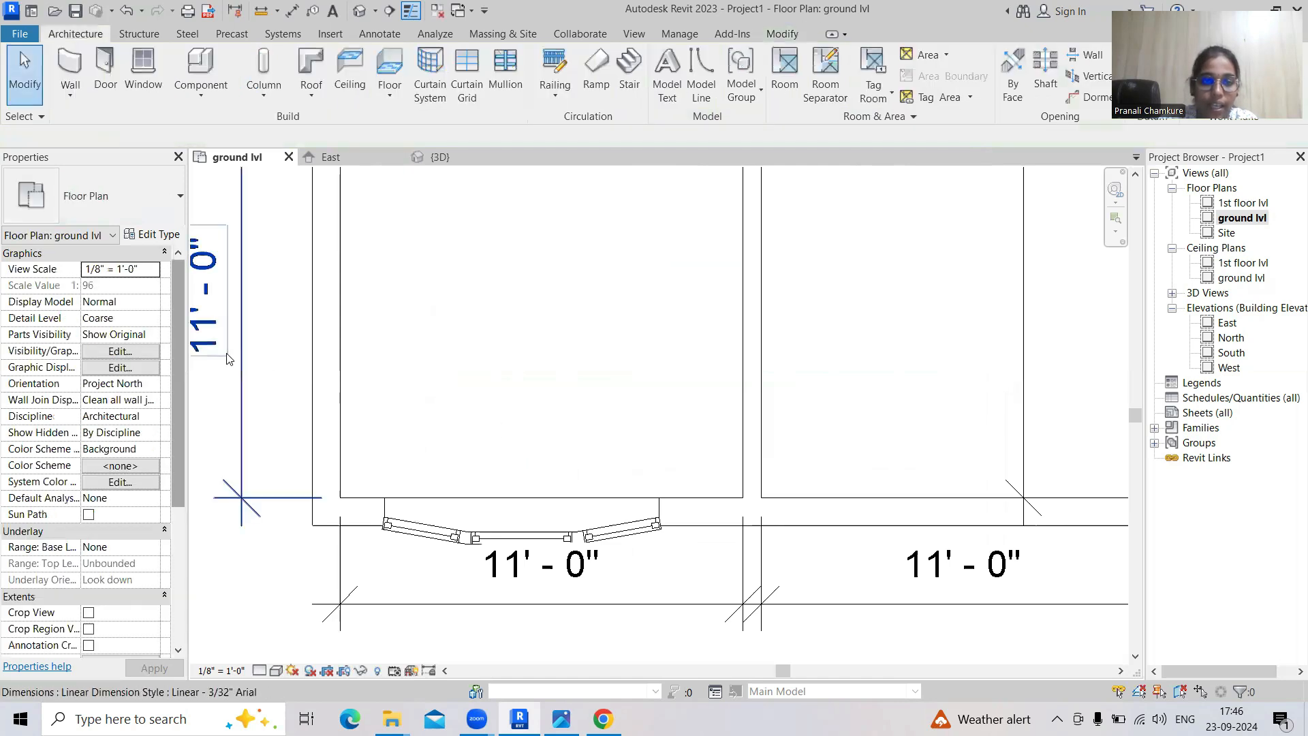
# Open the 3D view and inspect the placed bay window from outside the south wall
pyautogui.click(359, 11)
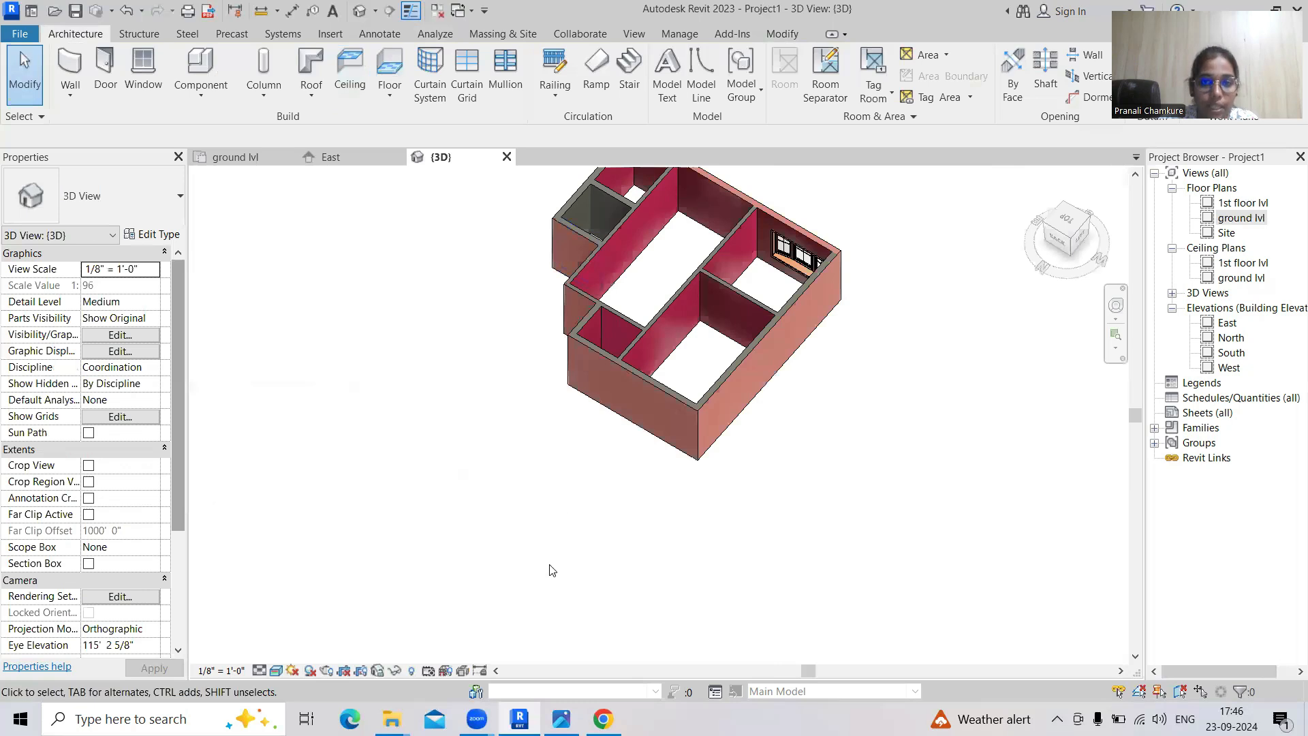
pyautogui.keyDown('shift'); pyautogui.moveTo(803, 493); pyautogui.dragTo(622, 411, button='middle'); pyautogui.keyUp('shift')
pyautogui.scroll(-3, 590, 492)
pyautogui.scroll(5, 477, 469)
pyautogui.keyDown('shift'); pyautogui.moveTo(787, 501); pyautogui.dragTo(684, 515, button='middle'); pyautogui.keyUp('shift')
pyautogui.scroll(-2, 853, 482)
pyautogui.scroll(5, 438, 268)
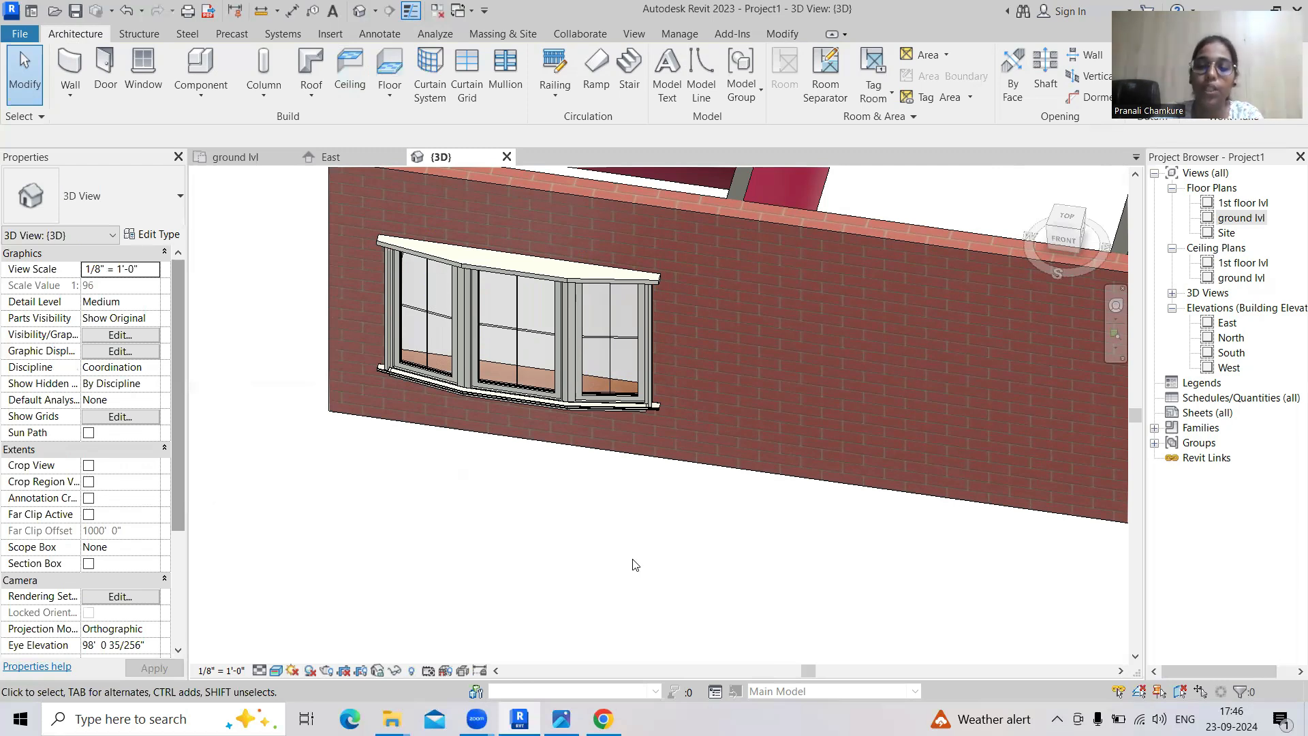
# Set the placed bay window's sill height to 3' 0" and apply the change
pyautogui.click(571, 402)
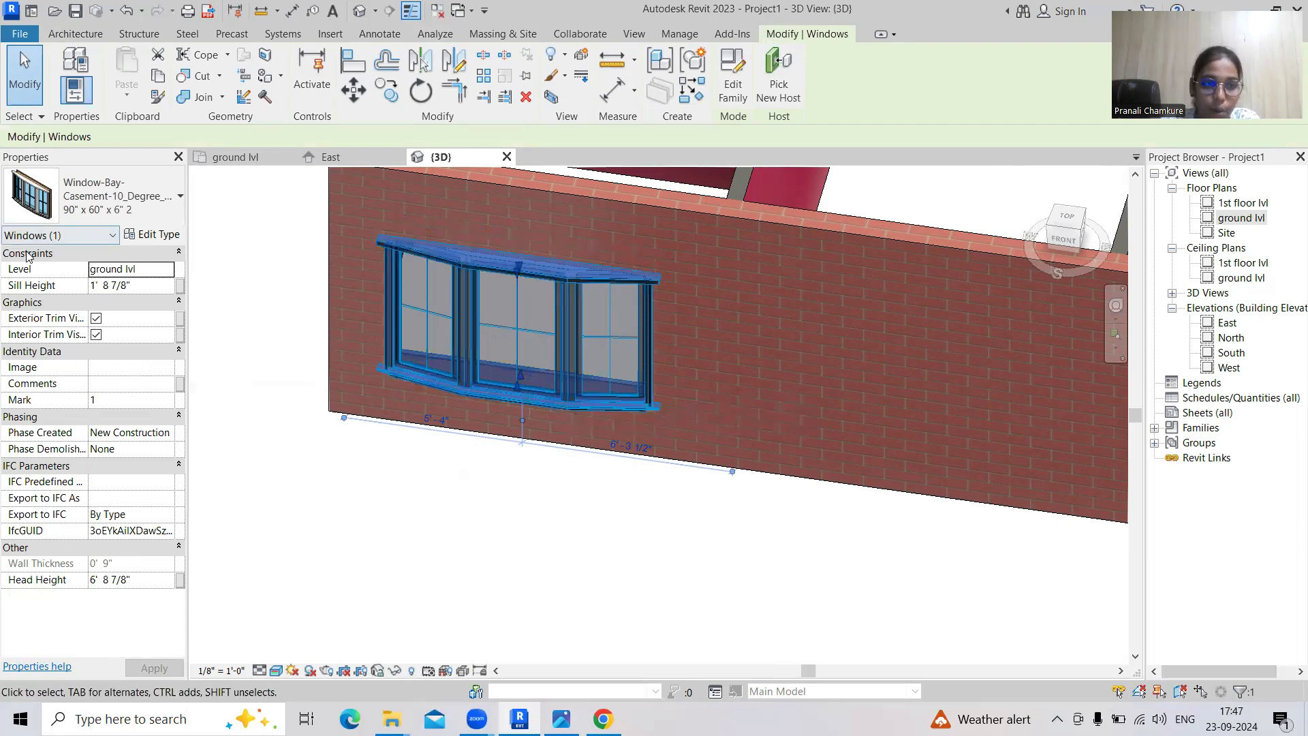
pyautogui.click(146, 286)
pyautogui.moveTo(146, 286); pyautogui.dragTo(82, 287)
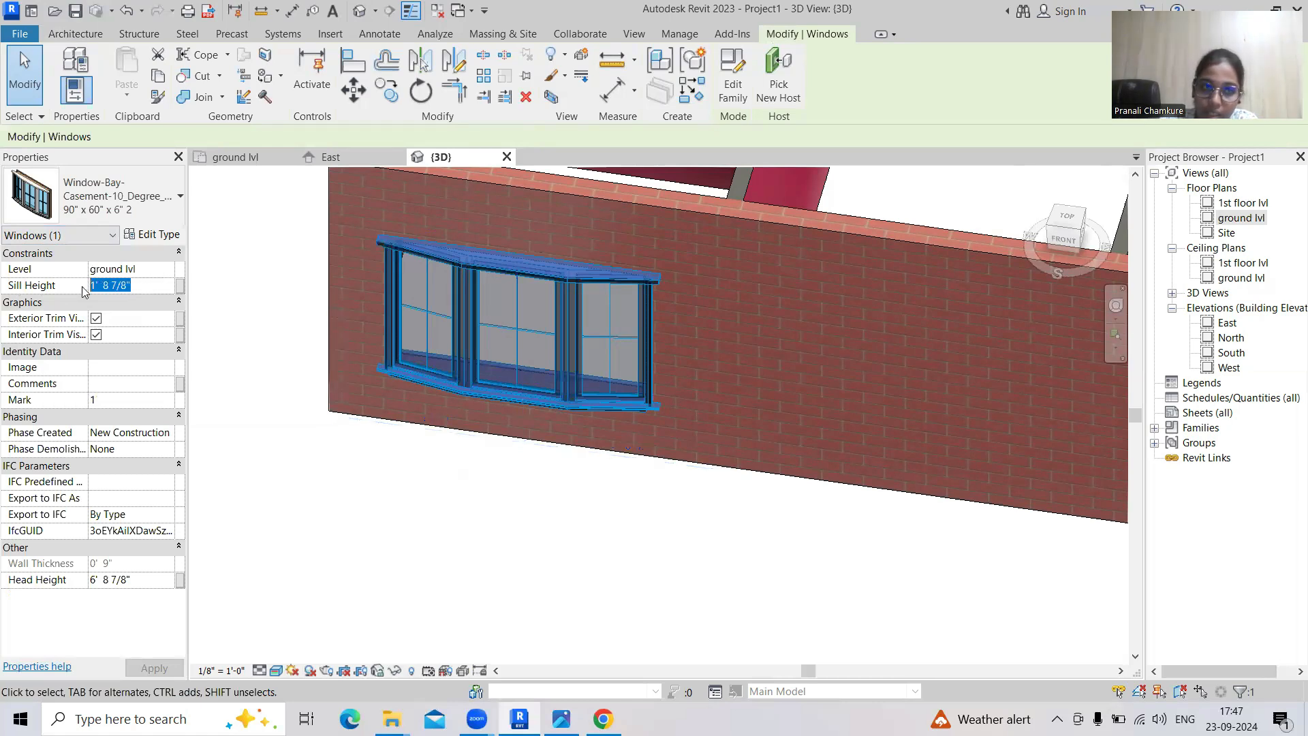
pyautogui.write('3')
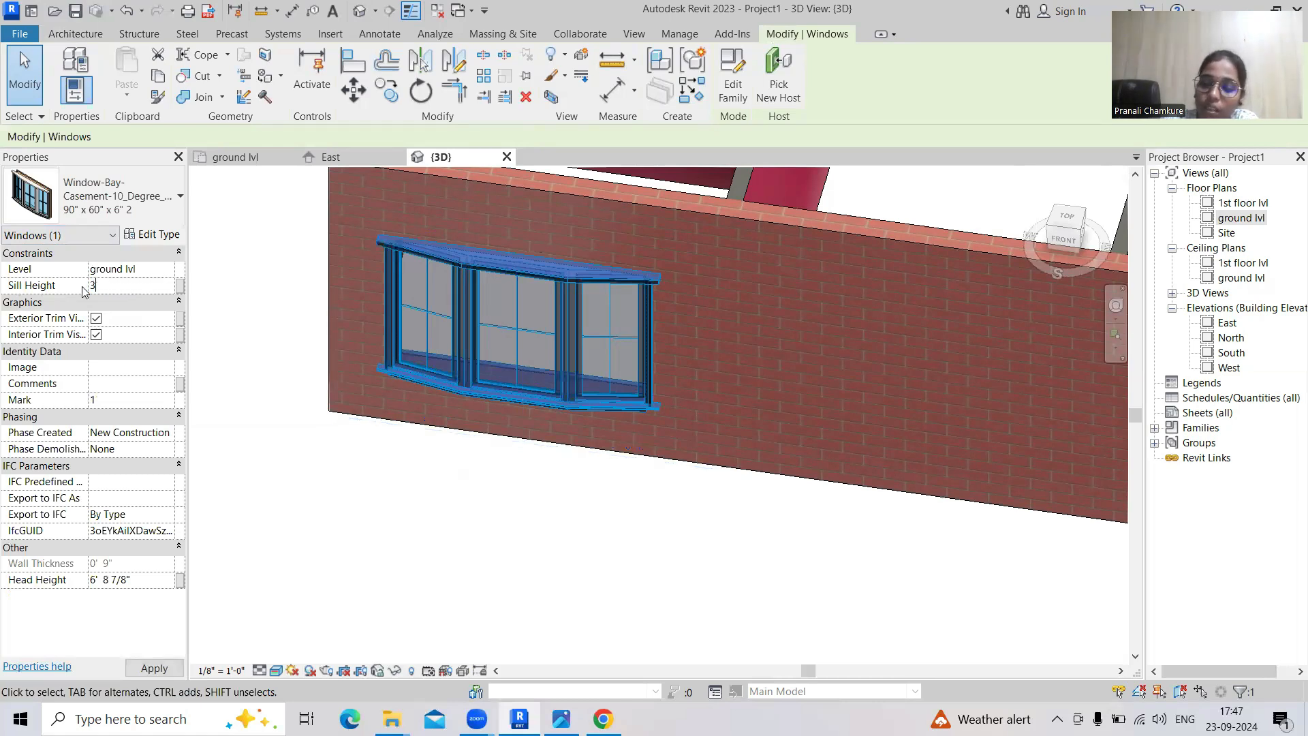
pyautogui.press('Return')
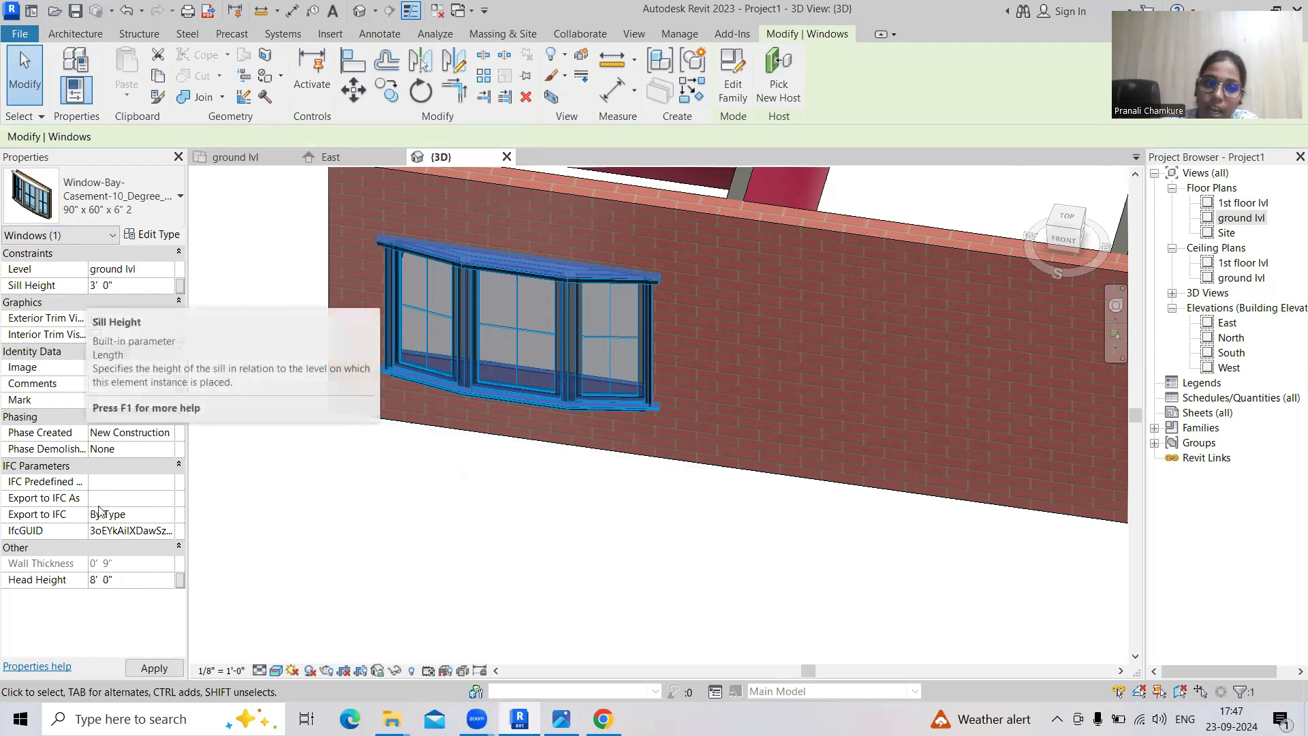
pyautogui.click(154, 664)
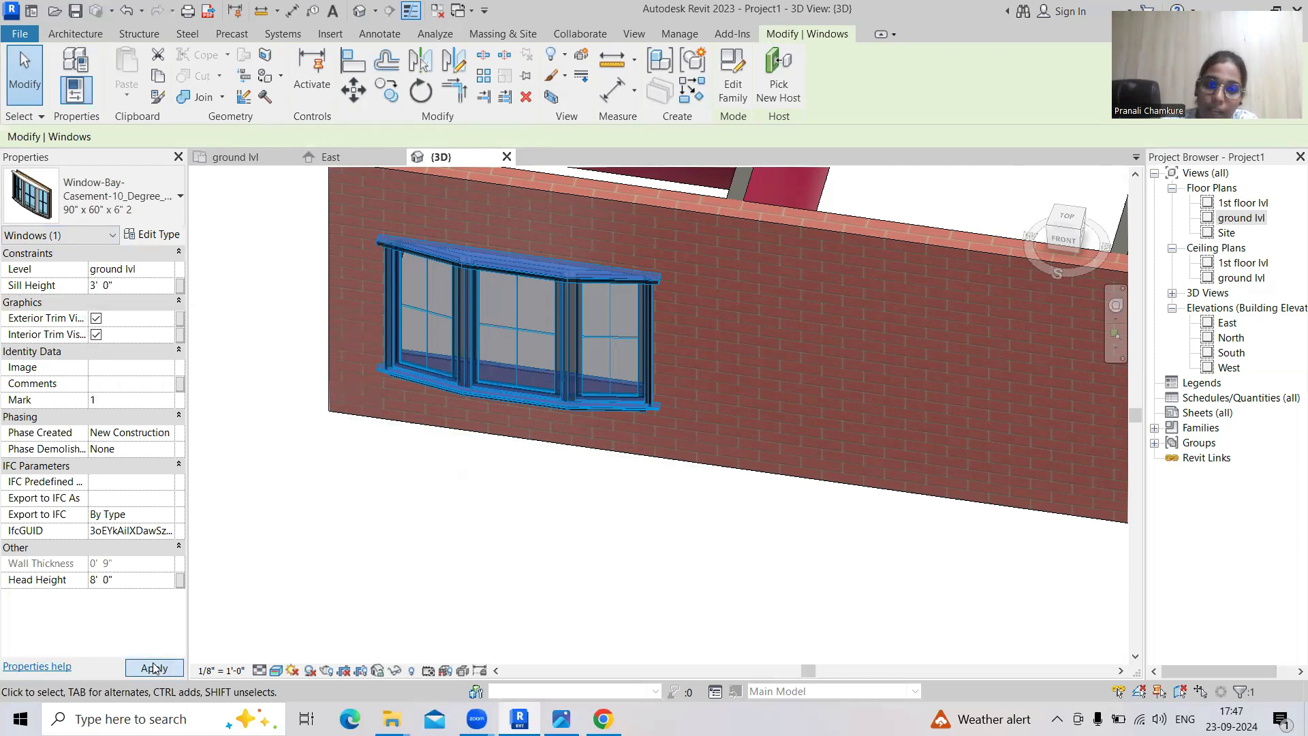
# Set the sill height of the bay window in the south wall to 3' 6" and apply the change
pyautogui.click(450, 567)
pyautogui.keyDown('shift'); pyautogui.moveTo(438, 562); pyautogui.dragTo(504, 549, button='middle'); pyautogui.keyUp('shift')
pyautogui.scroll(-5, 476, 289)
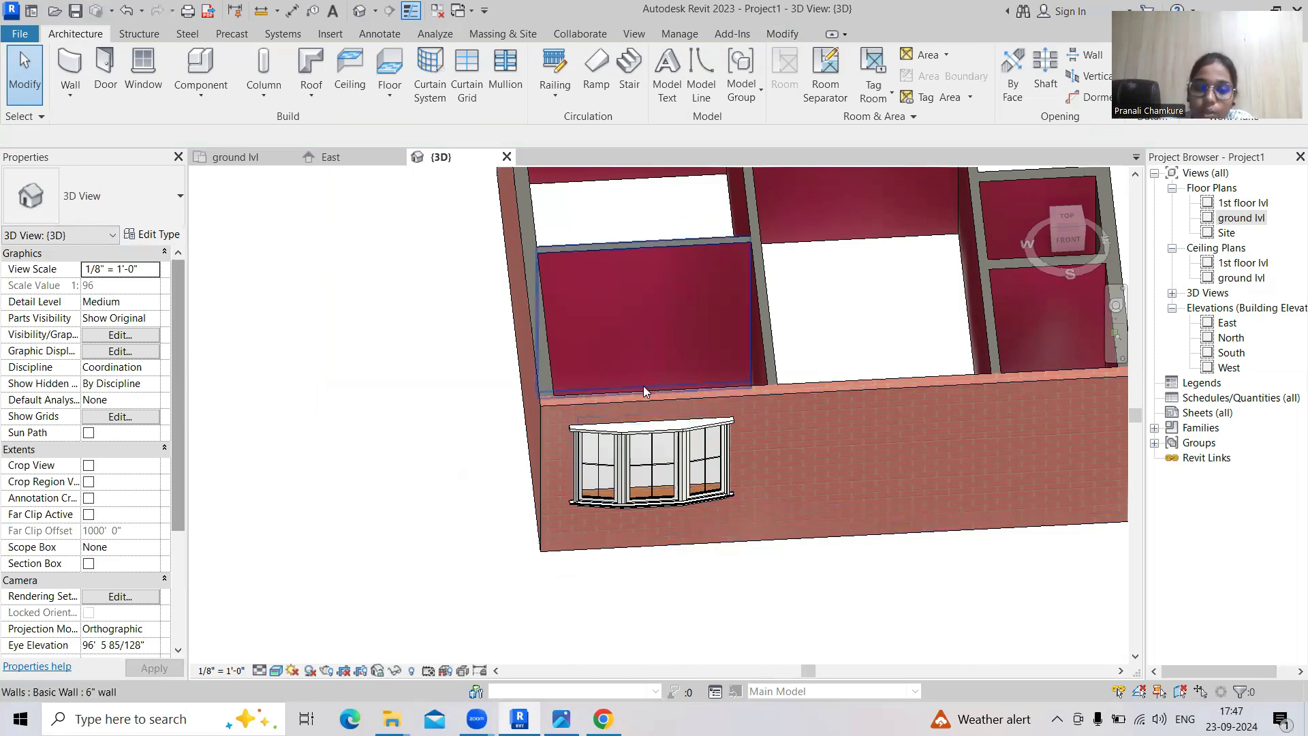
pyautogui.click(685, 489)
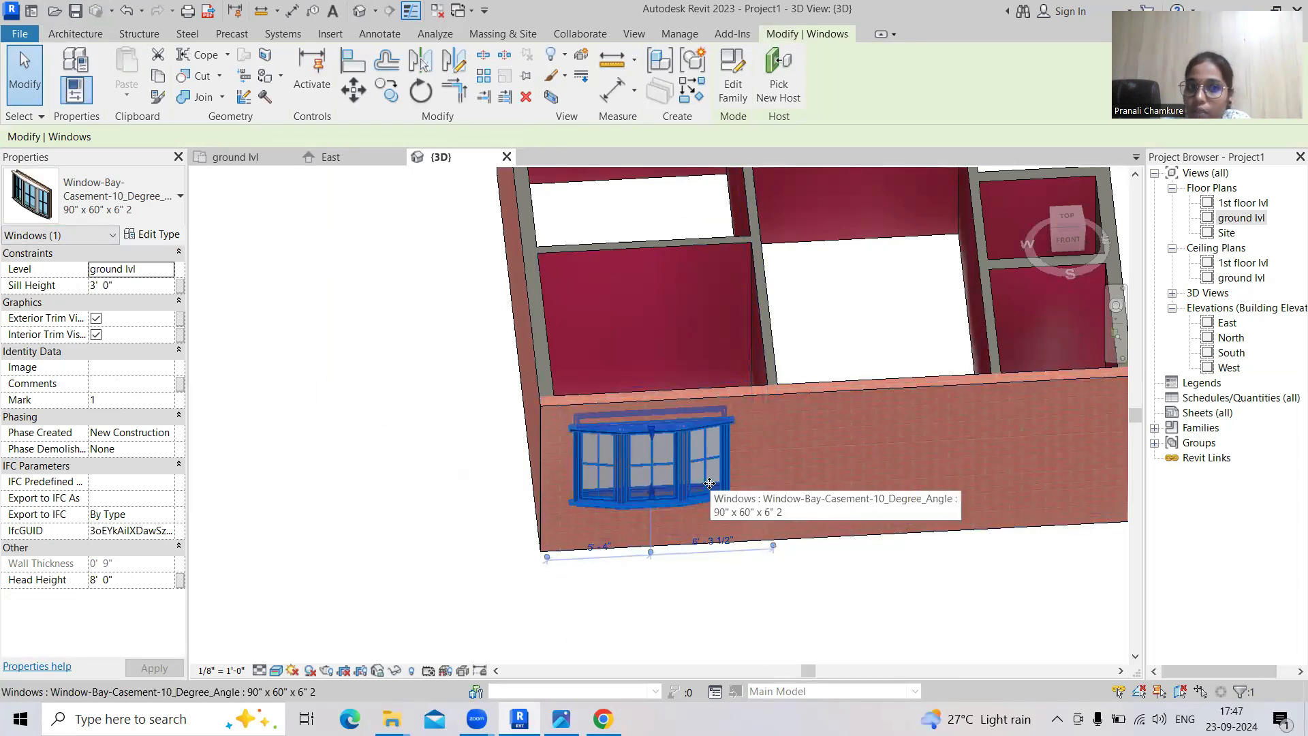
pyautogui.click(133, 286)
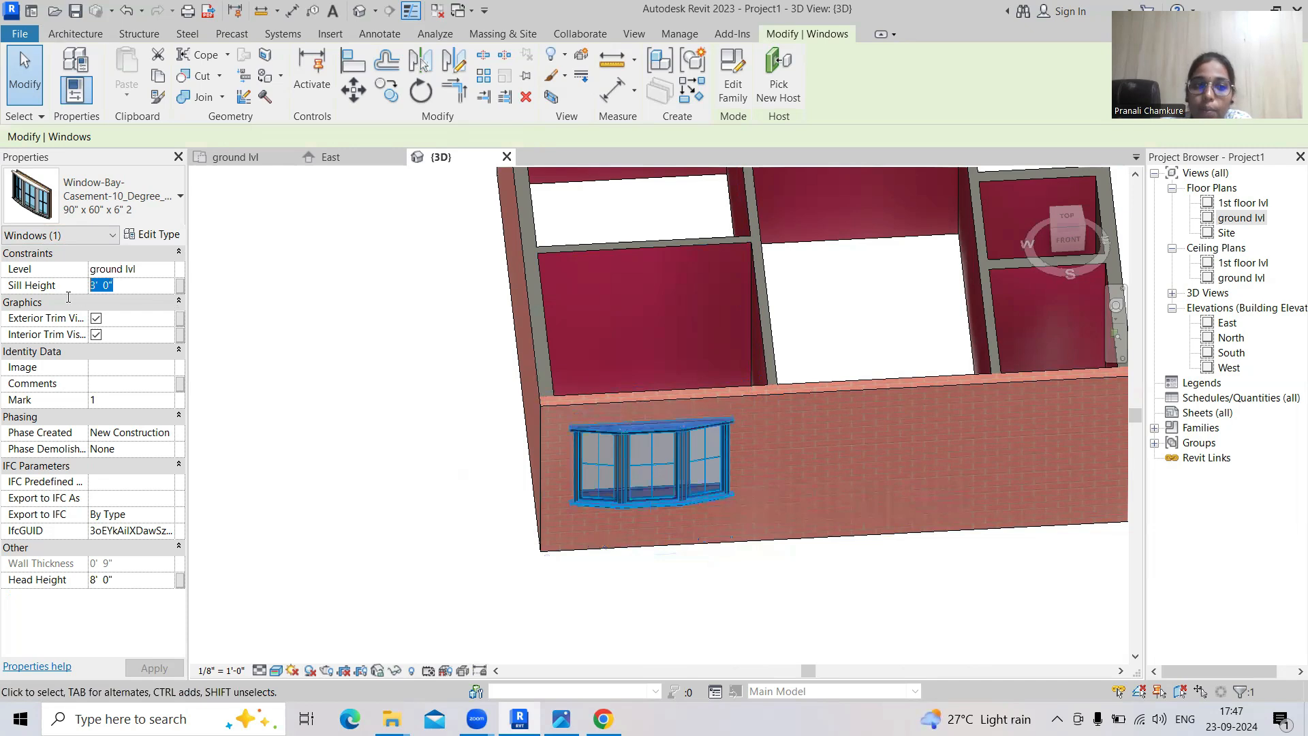
pyautogui.write("3'6")
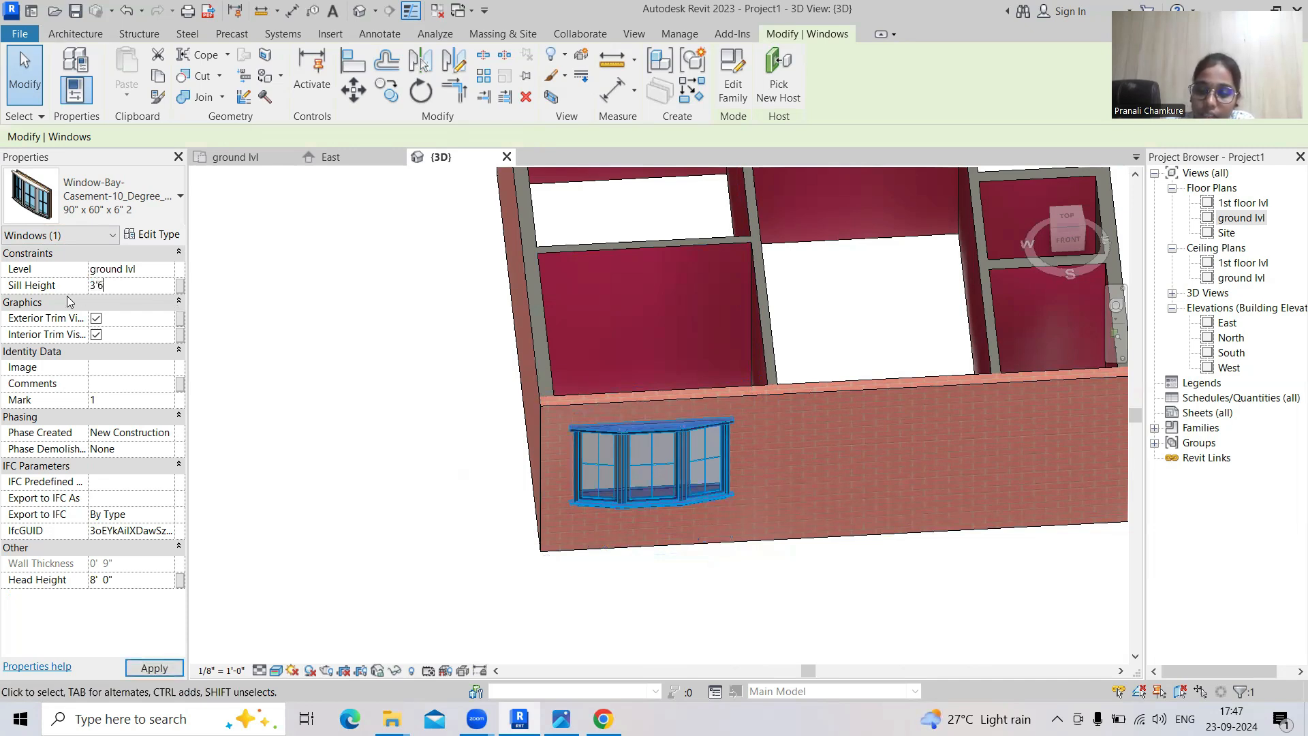
pyautogui.click(139, 667)
pyautogui.click(438, 572)
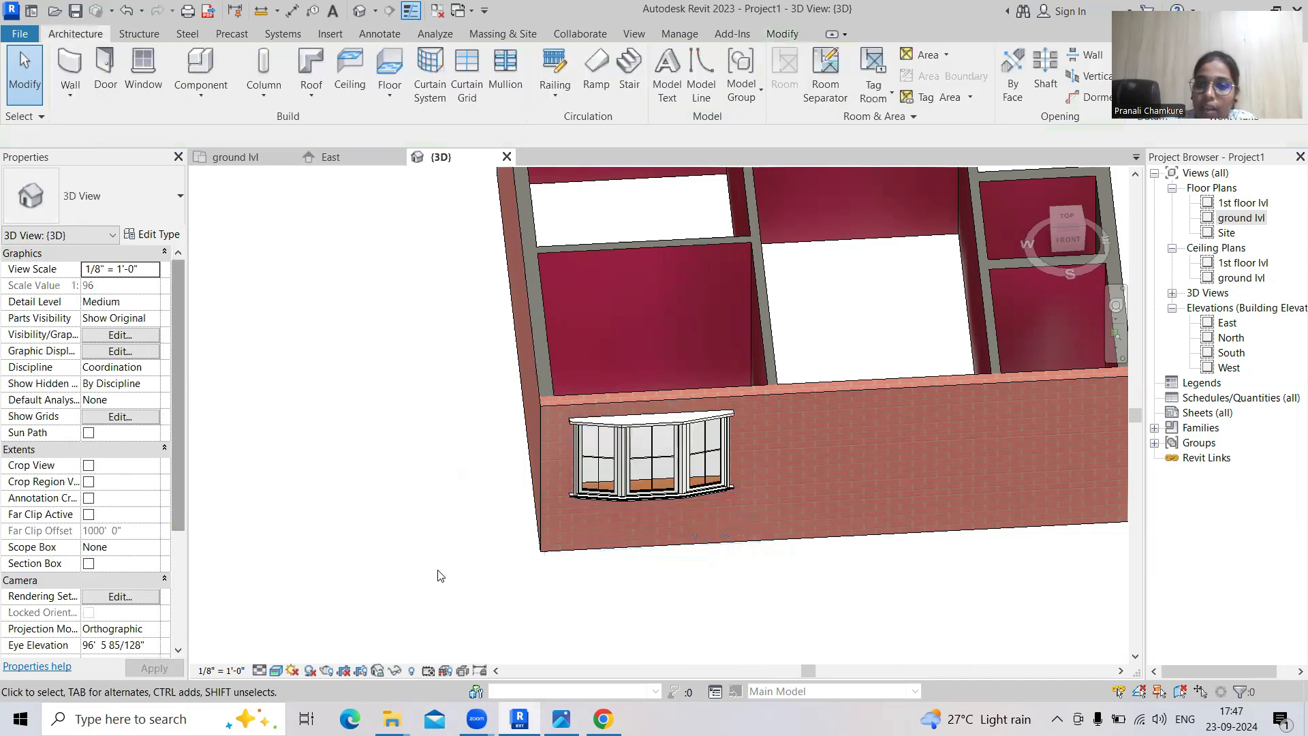
# Inspect the raised bay window in the 3D view, from the overall house and up close from inside the room
pyautogui.scroll(2, 715, 490)
pyautogui.keyDown('shift'); pyautogui.moveTo(395, 415); pyautogui.dragTo(537, 438, button='middle'); pyautogui.keyUp('shift')
pyautogui.scroll(-5, 537, 432)
pyautogui.keyDown('shift'); pyautogui.moveTo(672, 464); pyautogui.dragTo(592, 430, button='middle'); pyautogui.keyUp('shift')
pyautogui.scroll(10, 711, 311)
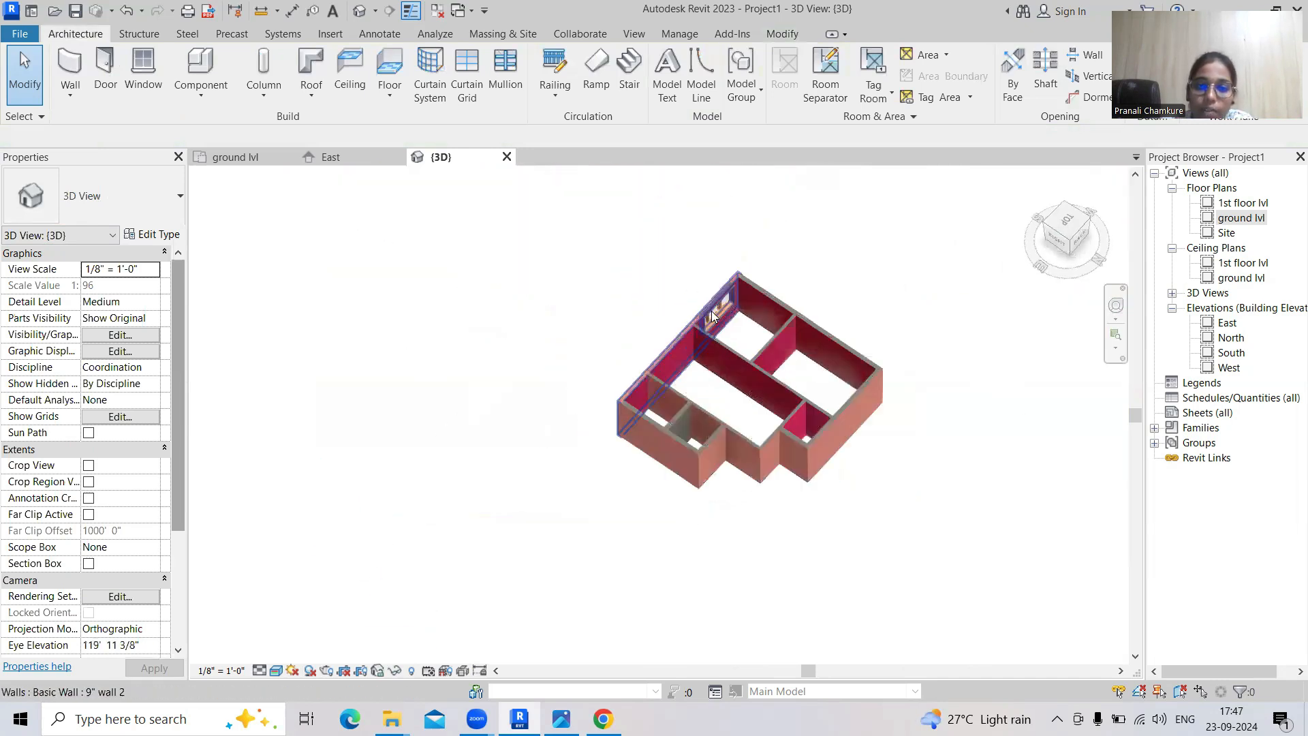
pyautogui.keyDown('shift'); pyautogui.moveTo(688, 320); pyautogui.dragTo(673, 324, button='middle'); pyautogui.keyUp('shift')
pyautogui.scroll(-5, 673, 324)
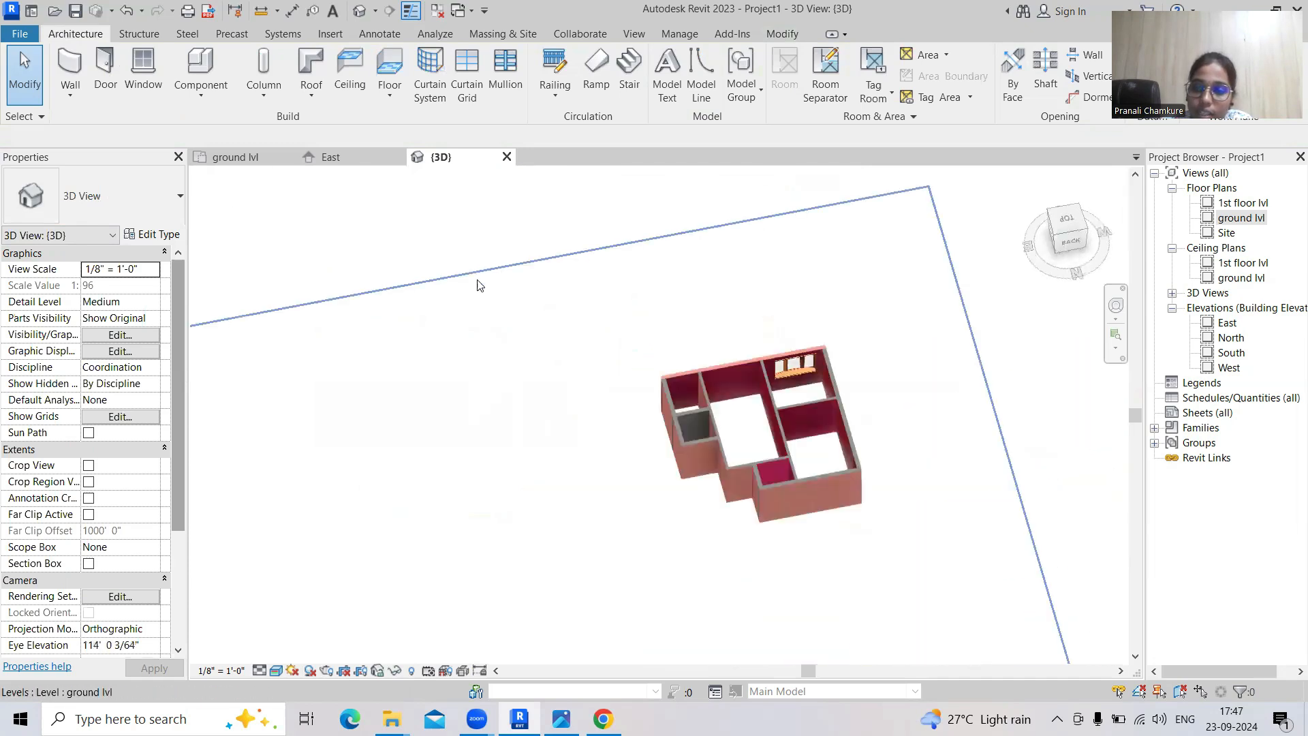
pyautogui.scroll(8, 707, 408)
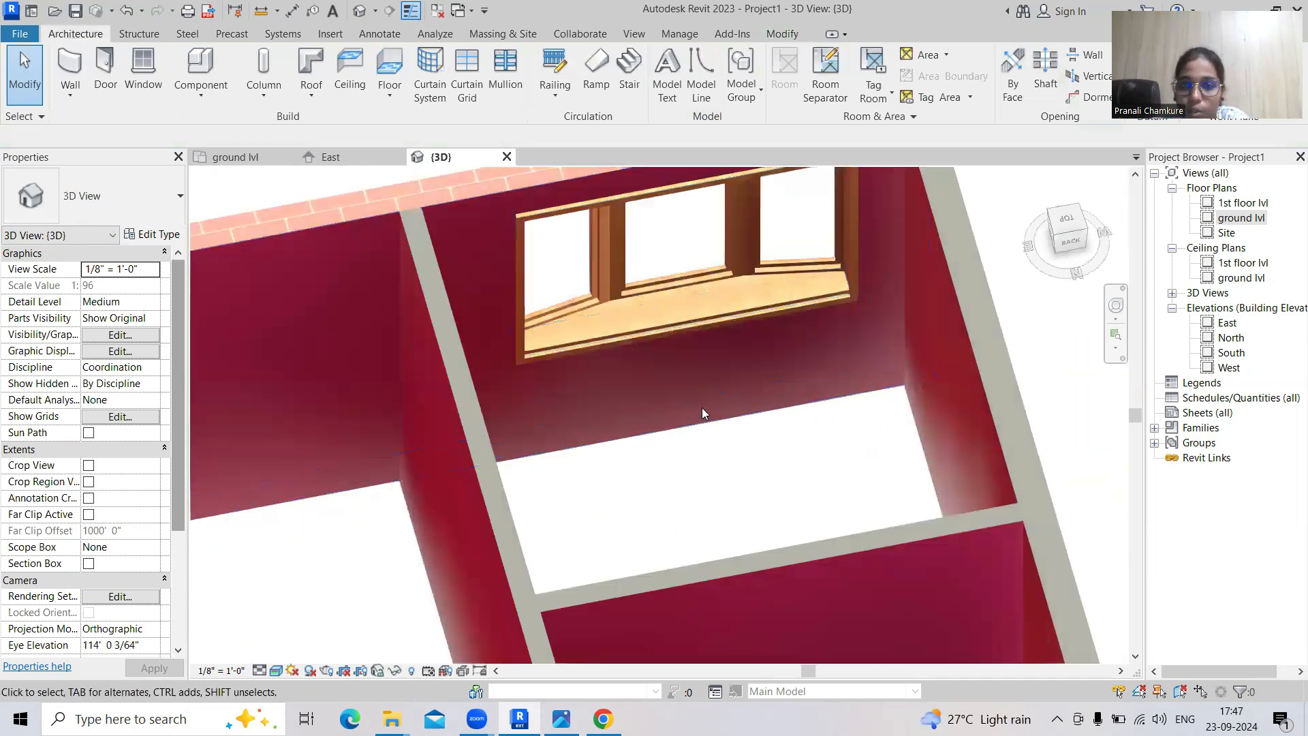
pyautogui.scroll(3, 749, 287)
pyautogui.scroll(-5, 719, 484)
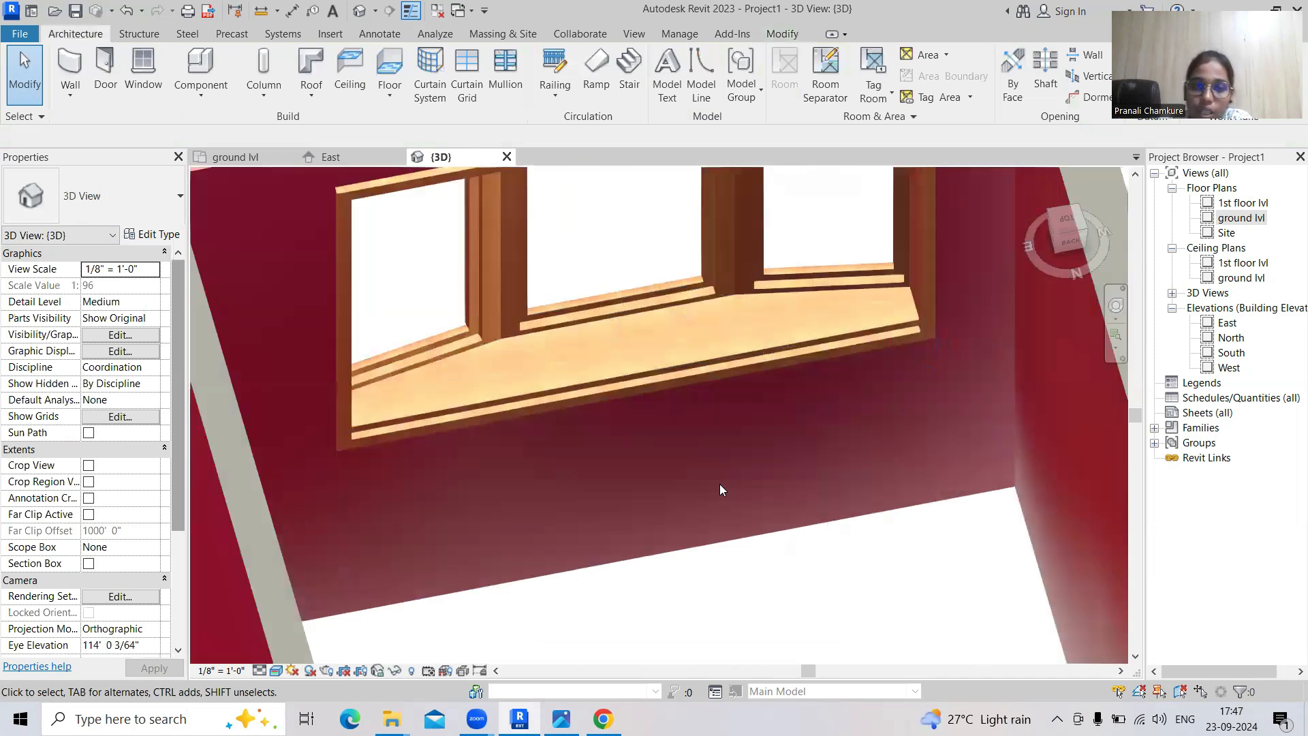
pyautogui.keyDown('shift'); pyautogui.moveTo(722, 498); pyautogui.dragTo(704, 484, button='middle'); pyautogui.keyUp('shift')
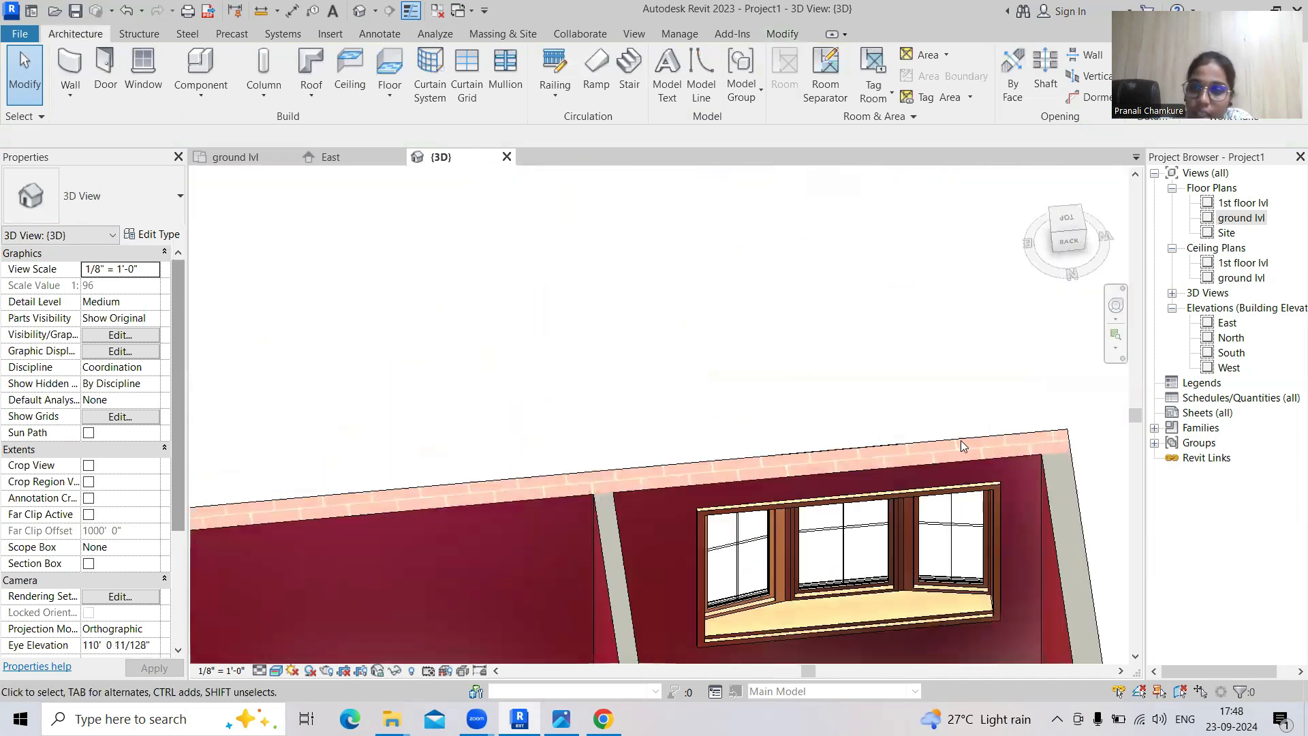
# Return to the ground lvl floor plan and open the Windows family library to load another window
pyautogui.doubleClick(1242, 218)
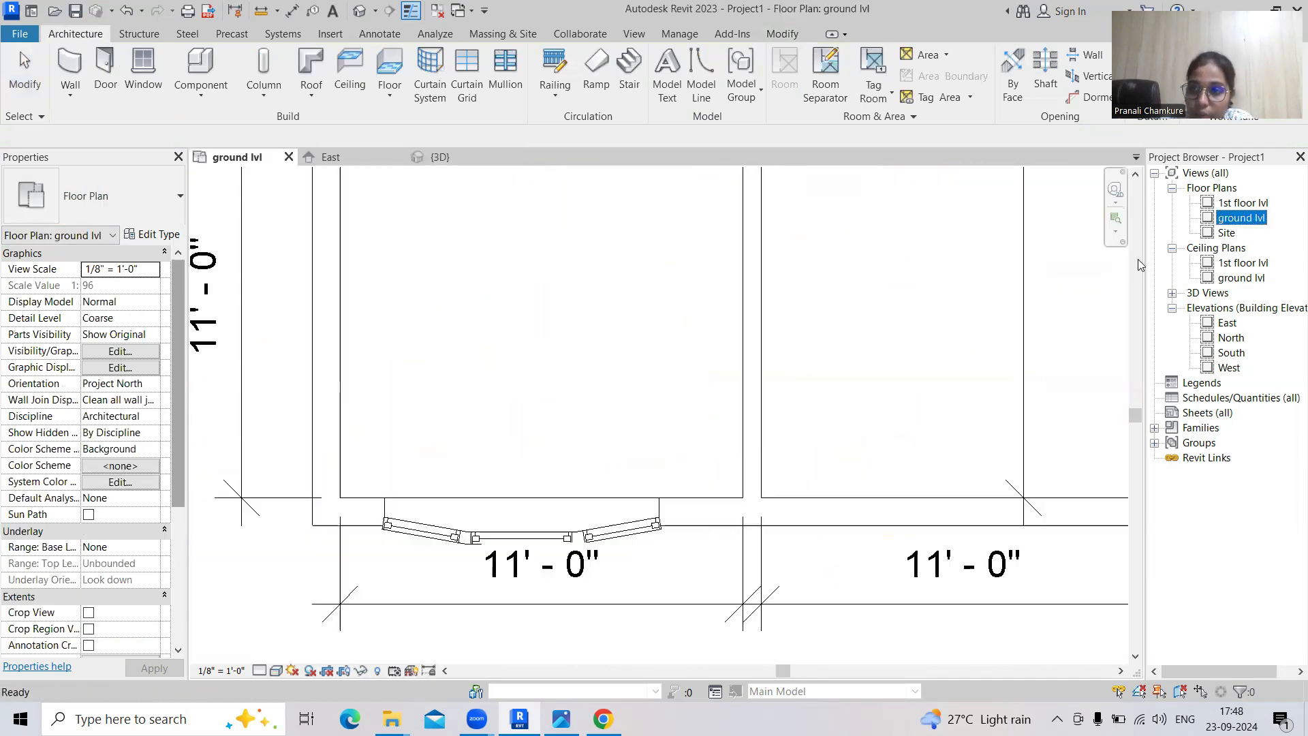
pyautogui.scroll(-2, 550, 482)
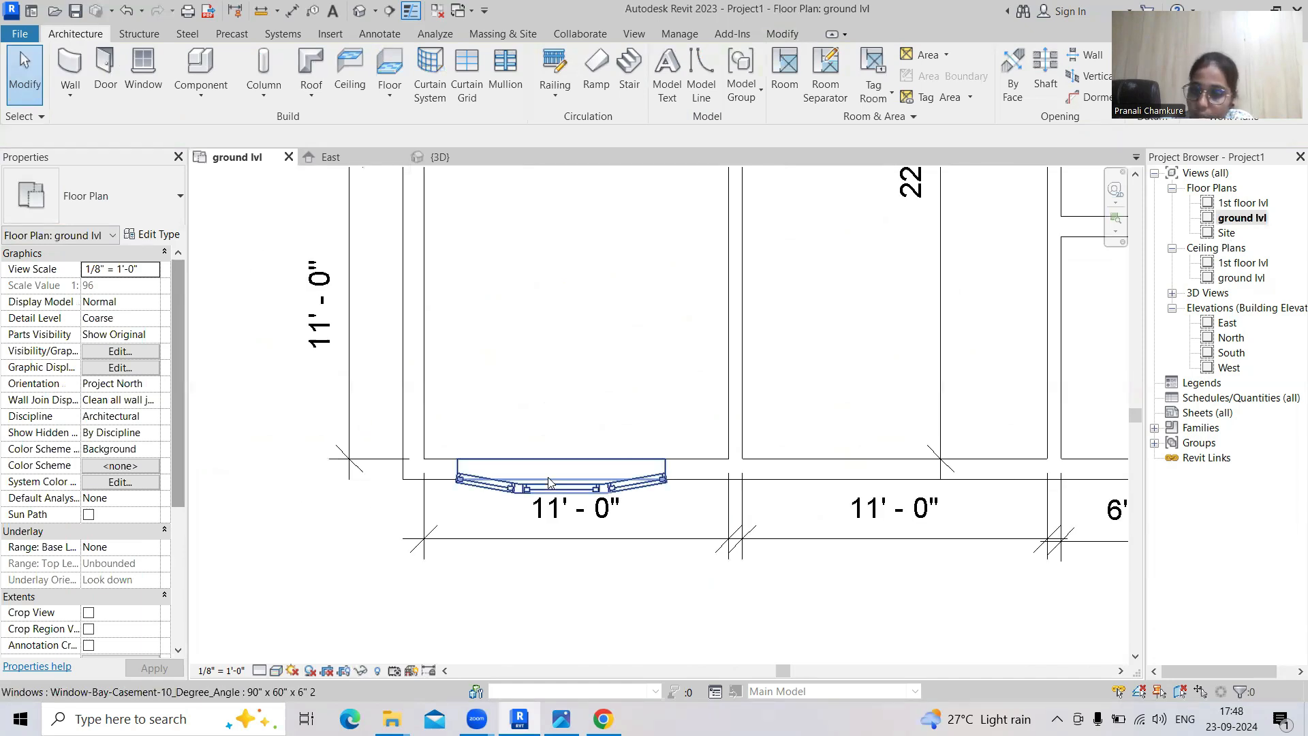
pyautogui.scroll(-2, 651, 334)
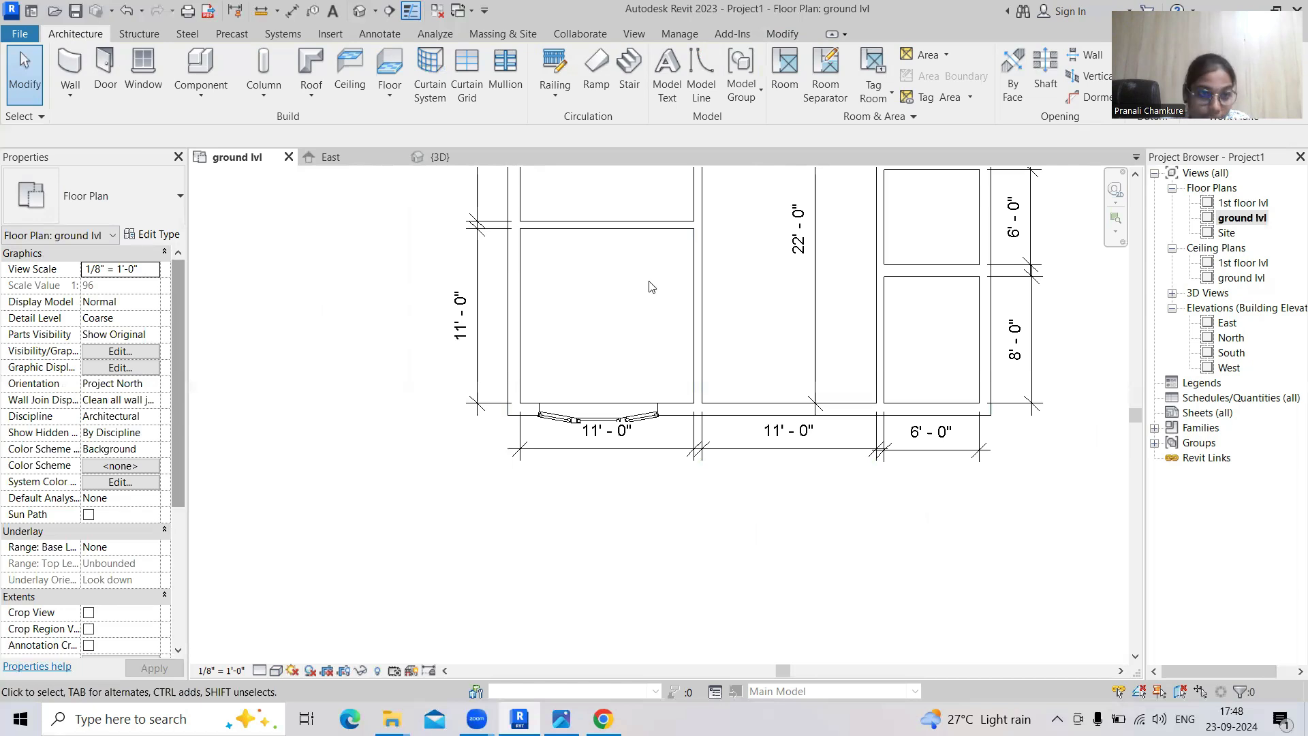
pyautogui.click(143, 75)
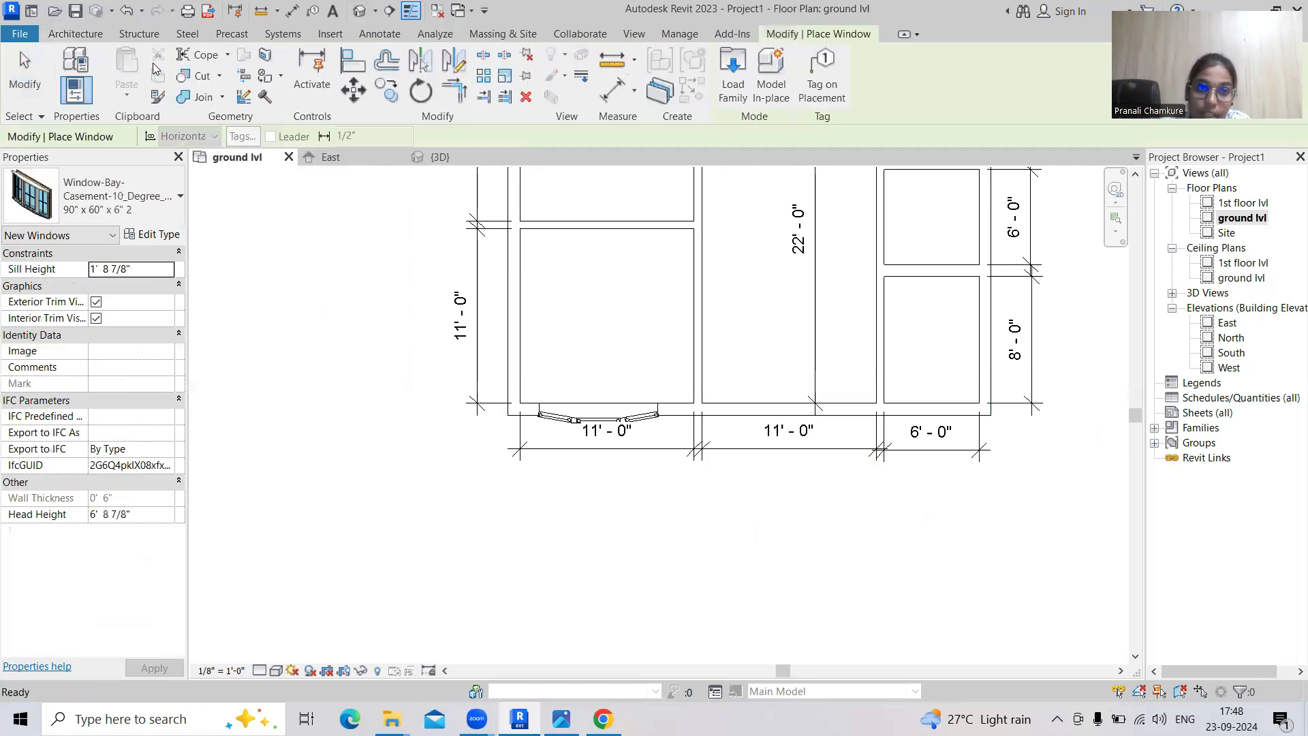
pyautogui.click(734, 102)
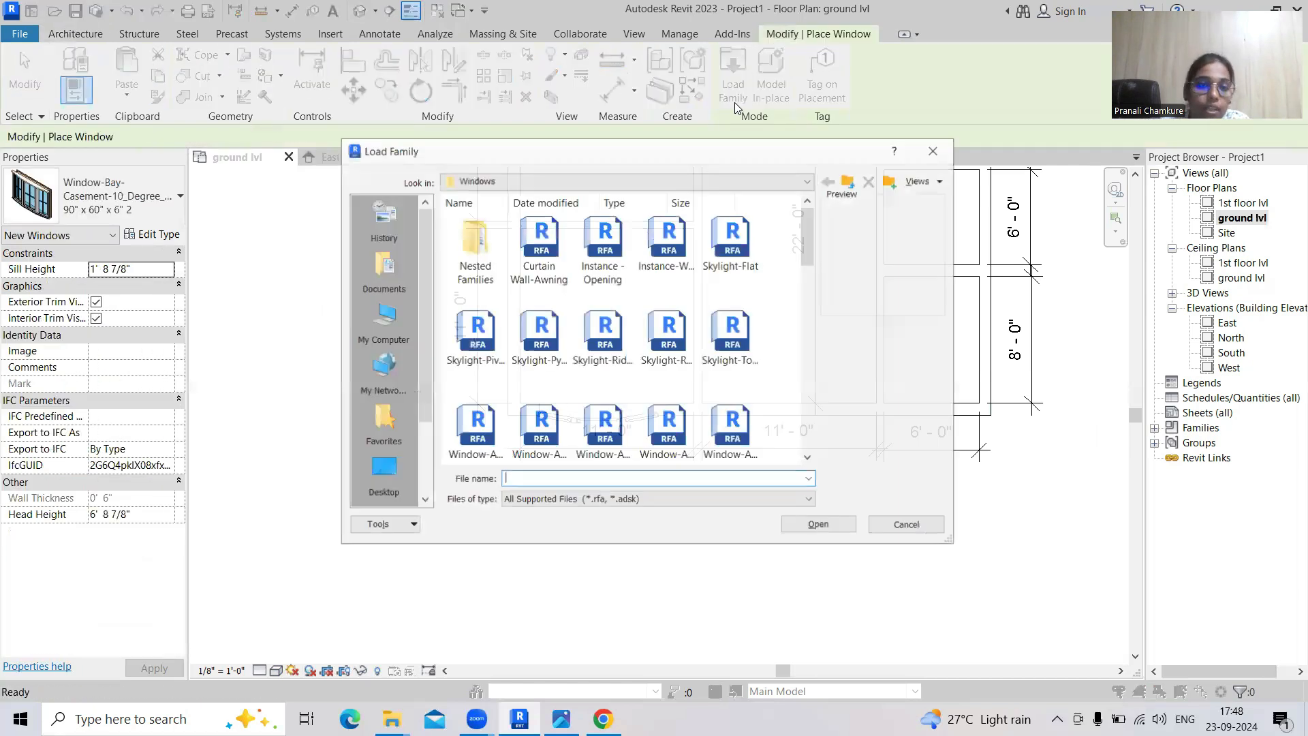
# Browse the Windows family library and preview the Casement-Double-Sidelight, Casement-Double-Transom and Casement-Triple families
pyautogui.scroll(-2, 585, 354)
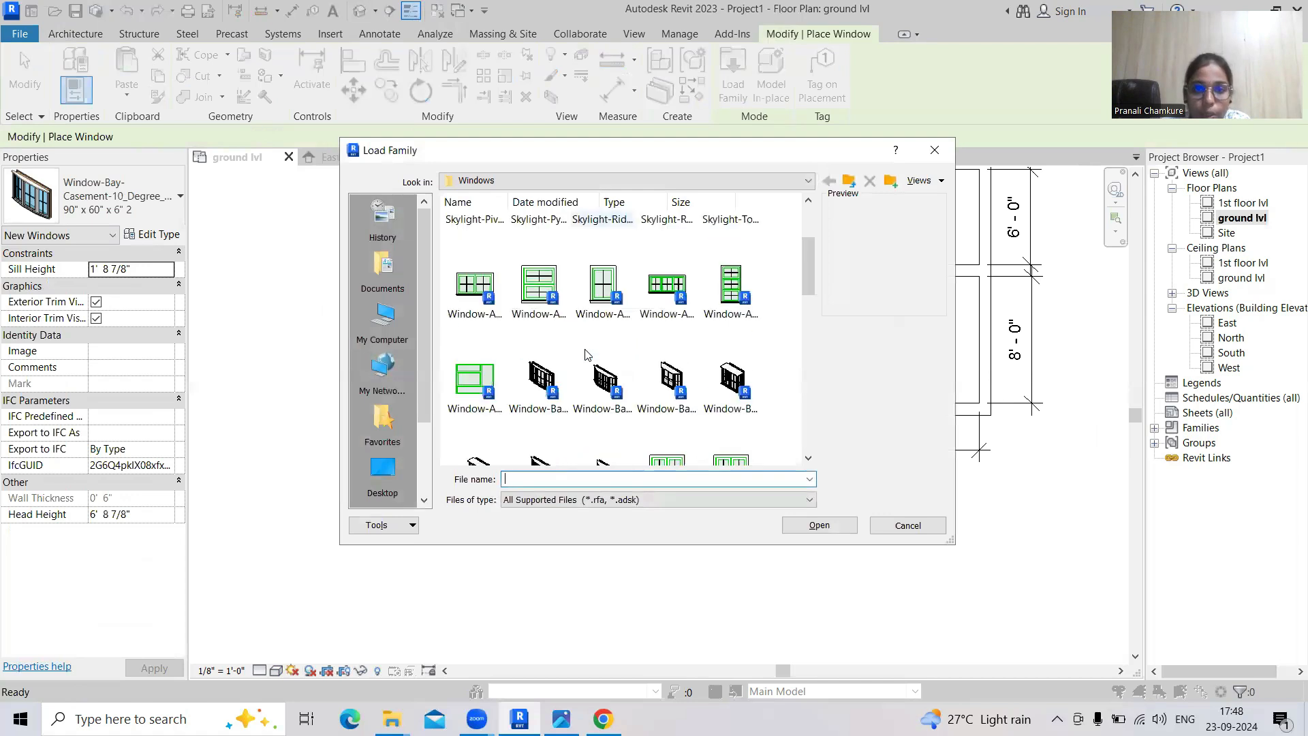
pyautogui.scroll(-2, 585, 354)
pyautogui.scroll(-3, 586, 354)
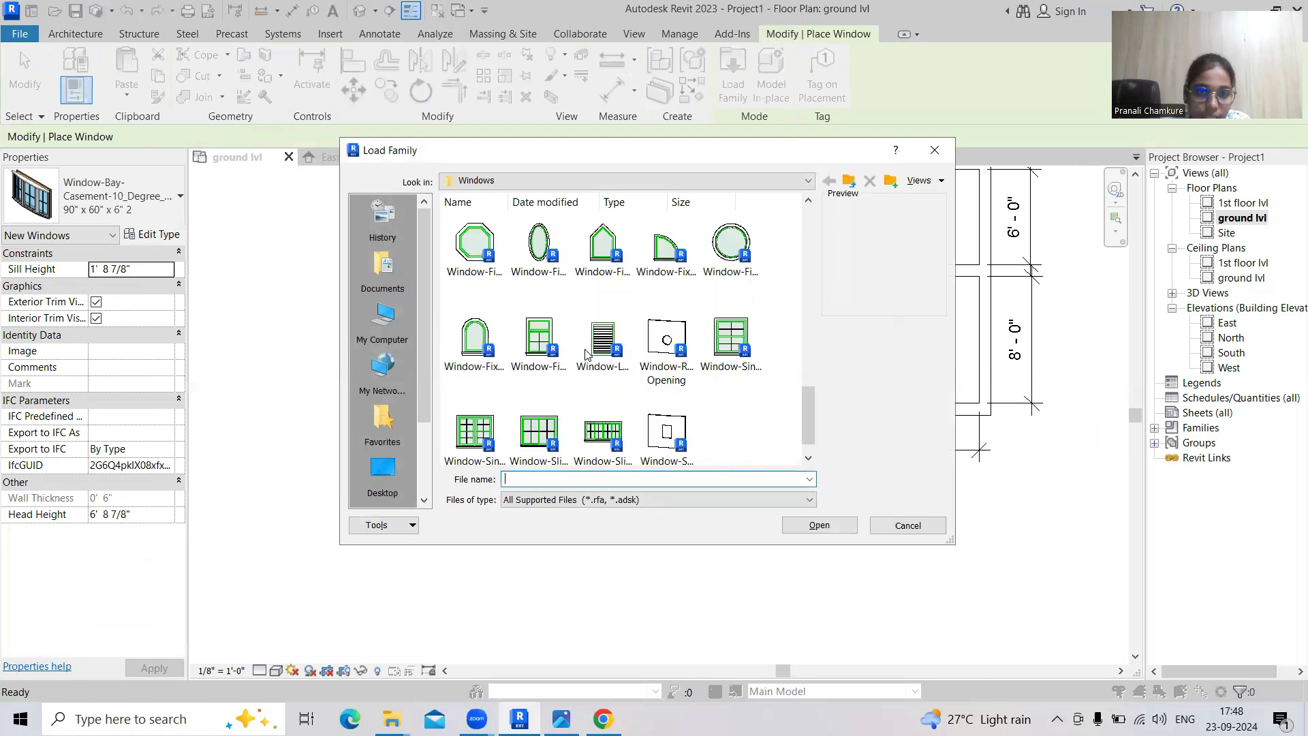
pyautogui.scroll(-1, 585, 353)
pyautogui.scroll(3, 586, 354)
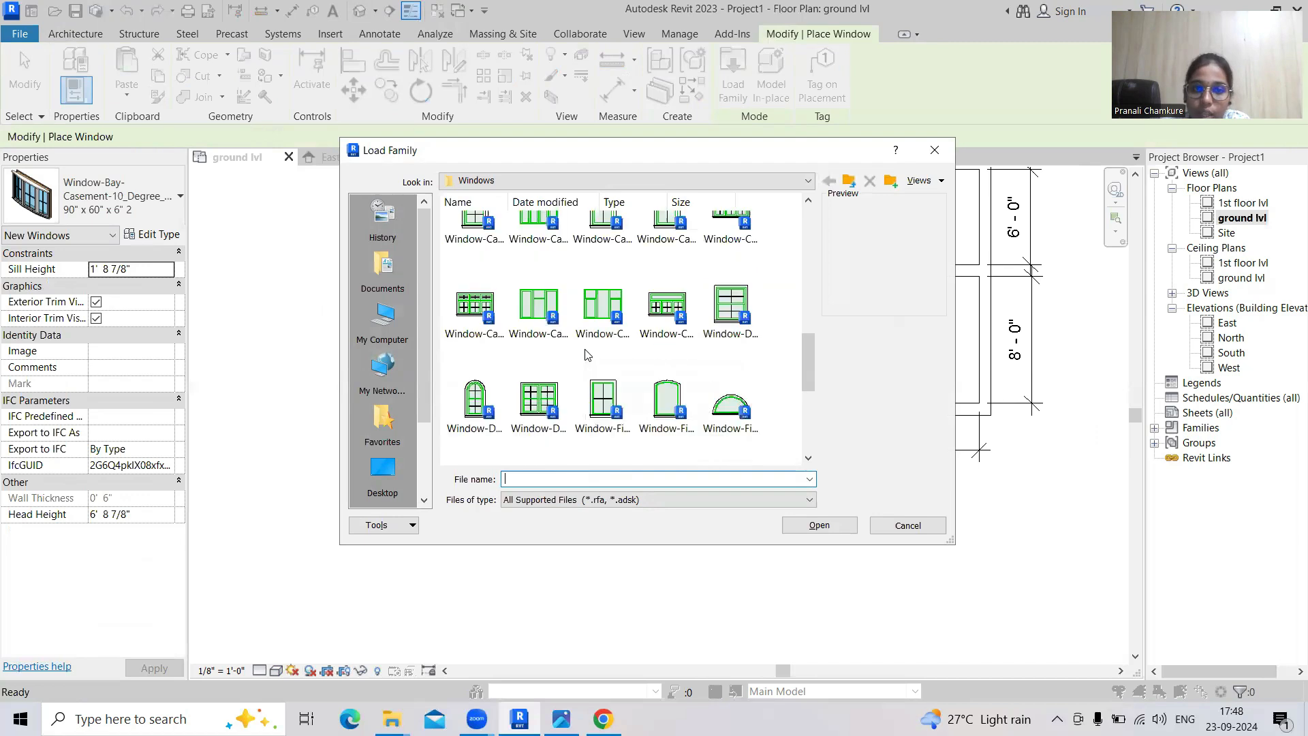
pyautogui.scroll(3, 586, 354)
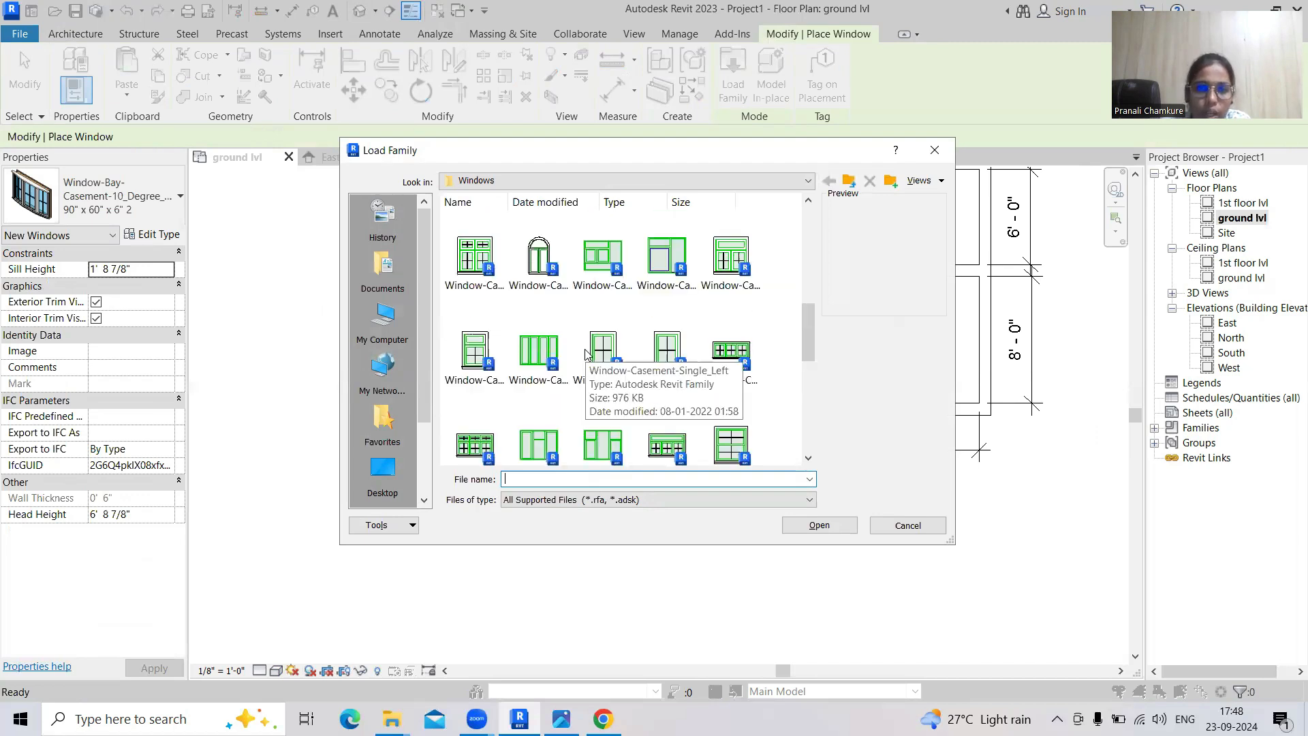
pyautogui.click(661, 255)
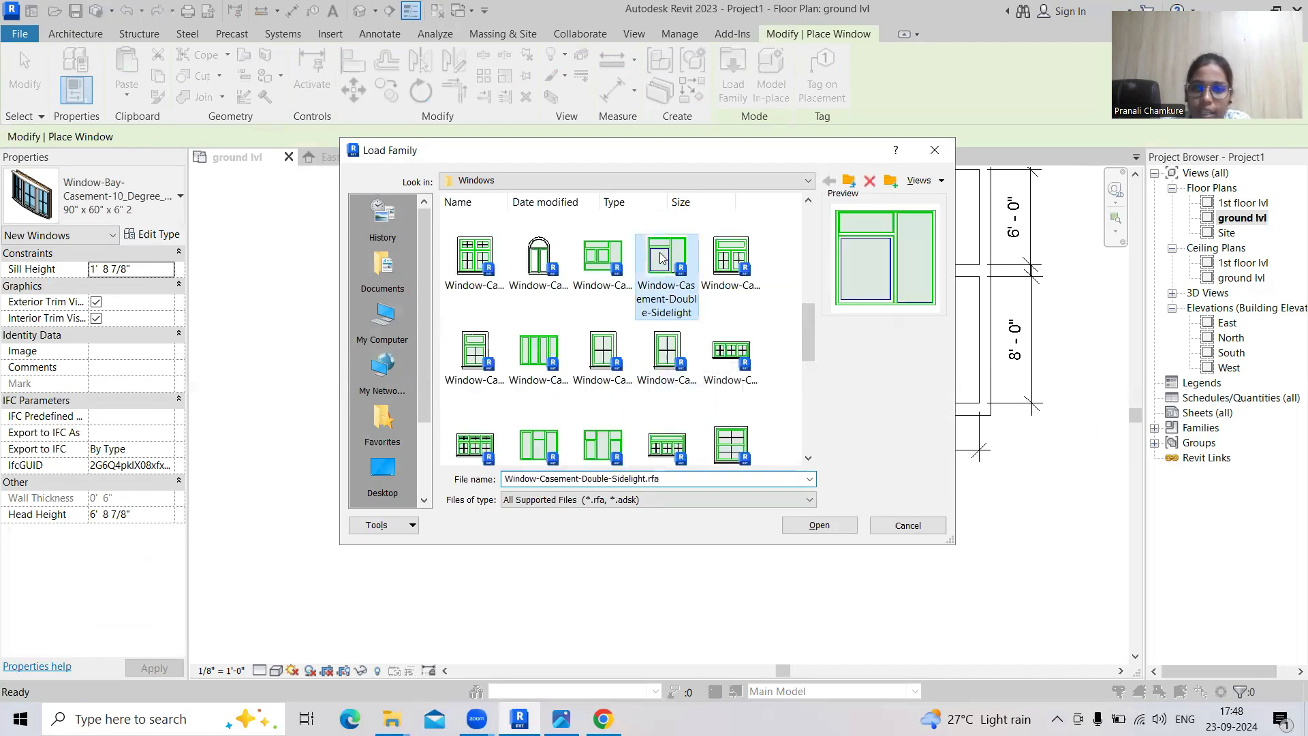
pyautogui.click(733, 265)
pyautogui.click(732, 381)
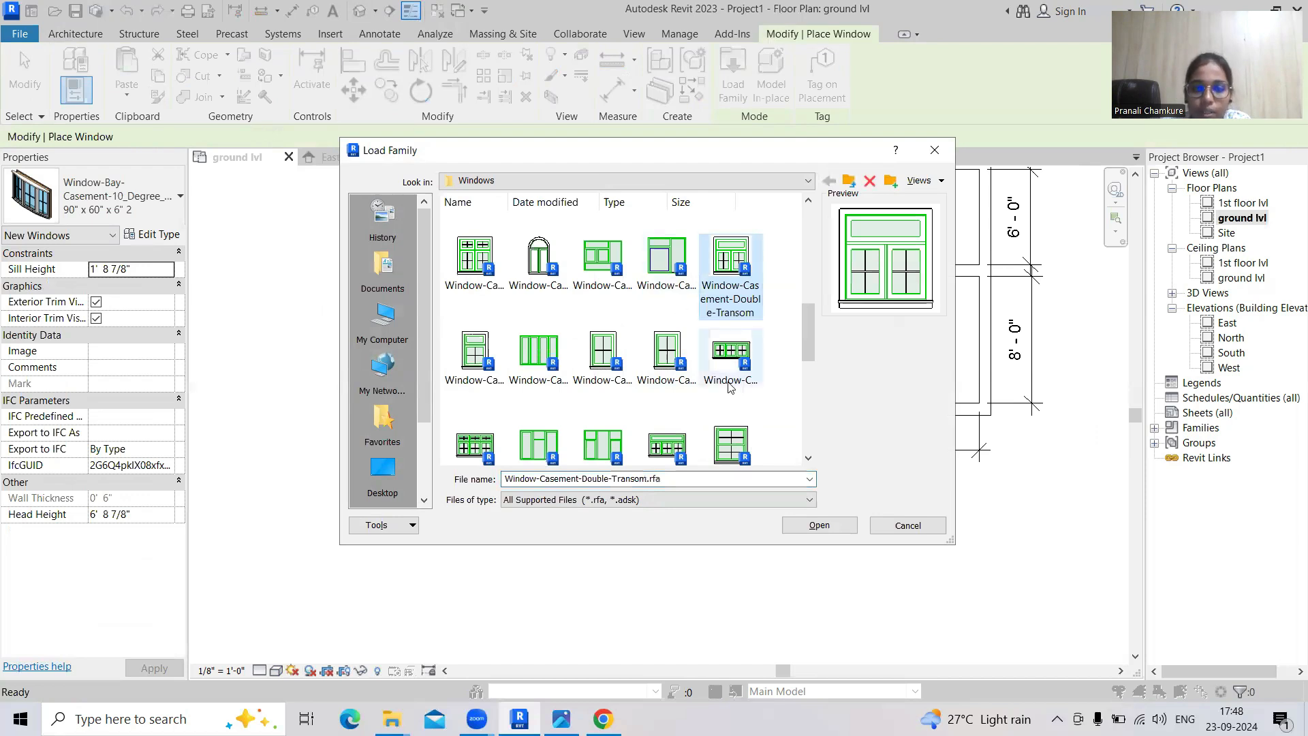
# Compare the bay casement families and load Window-Bay-Casement-45_Degree_Angle
pyautogui.scroll(3, 635, 328)
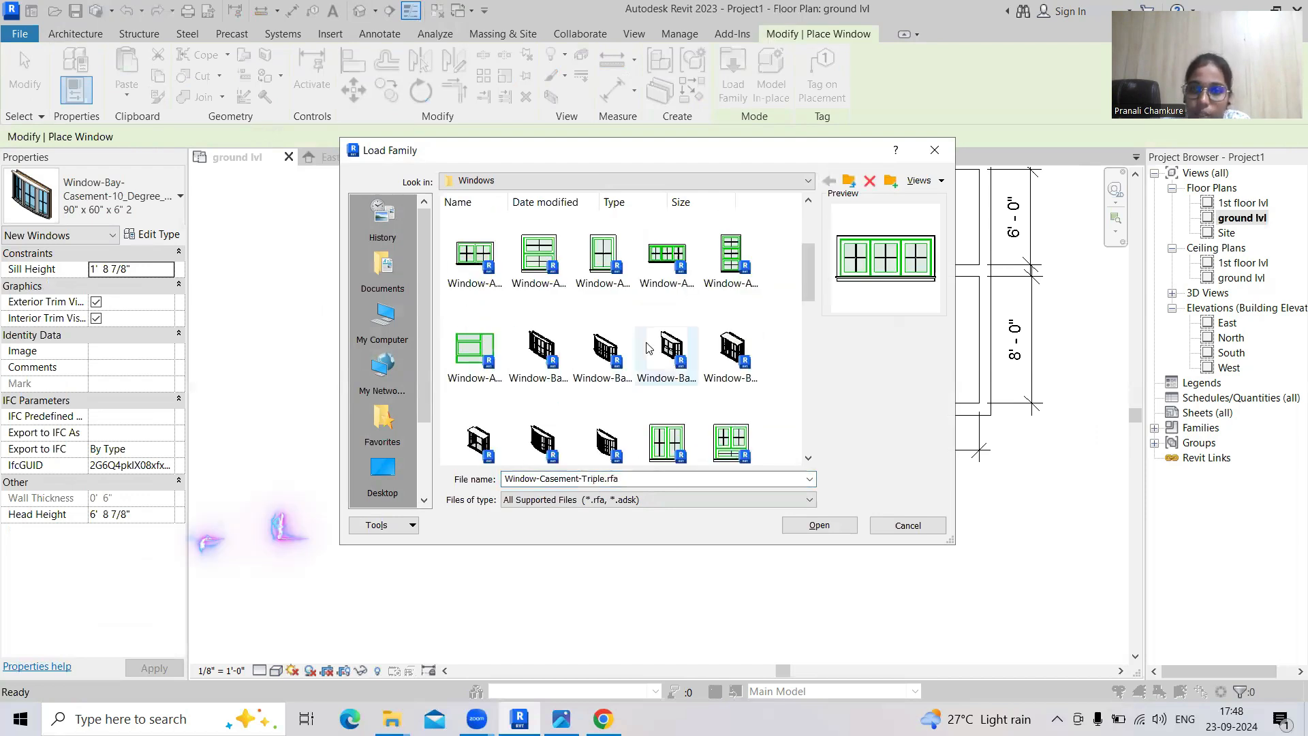
pyautogui.click(607, 355)
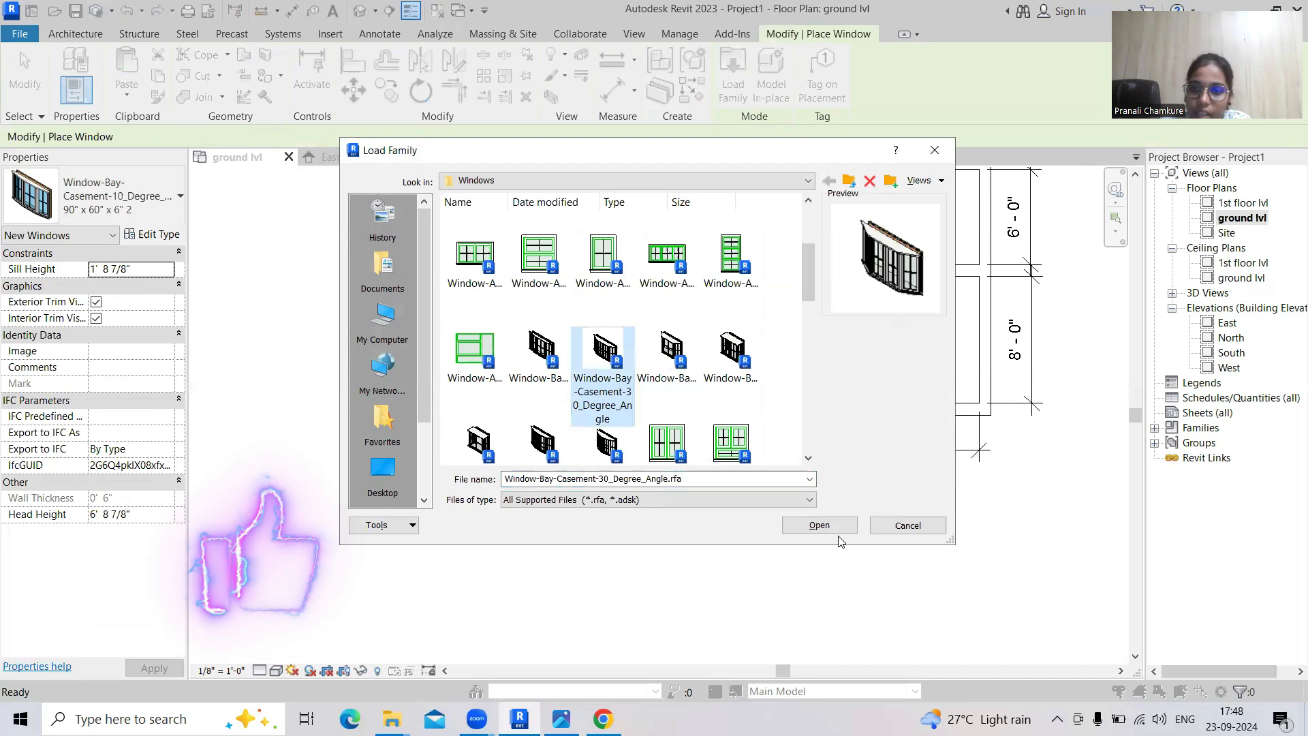
pyautogui.click(728, 350)
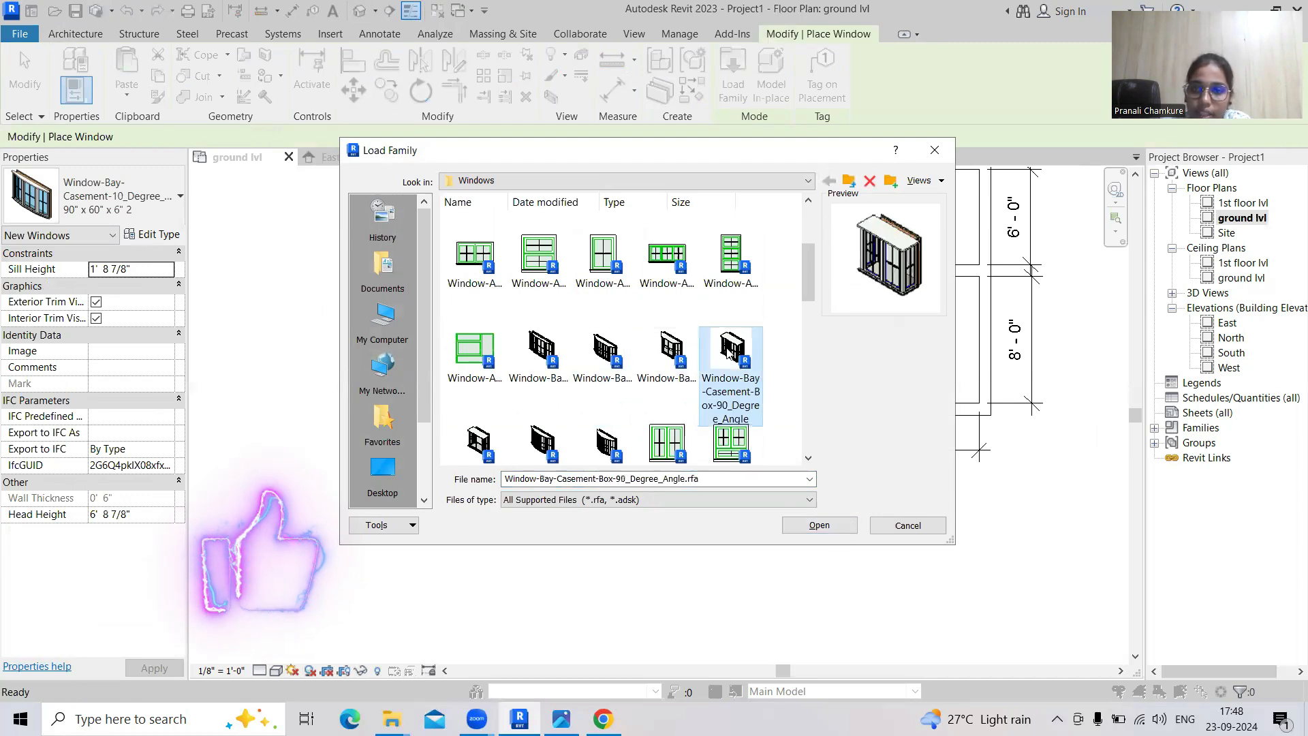
pyautogui.click(683, 351)
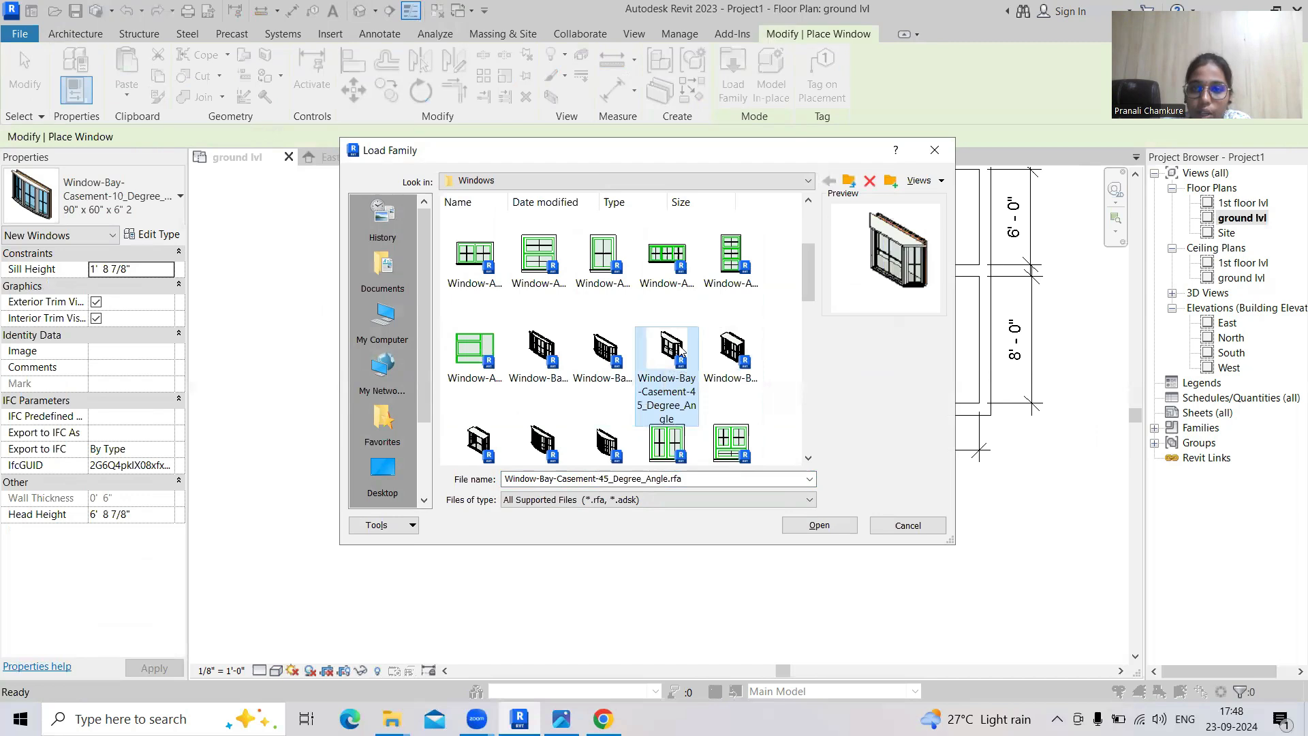
pyautogui.click(831, 530)
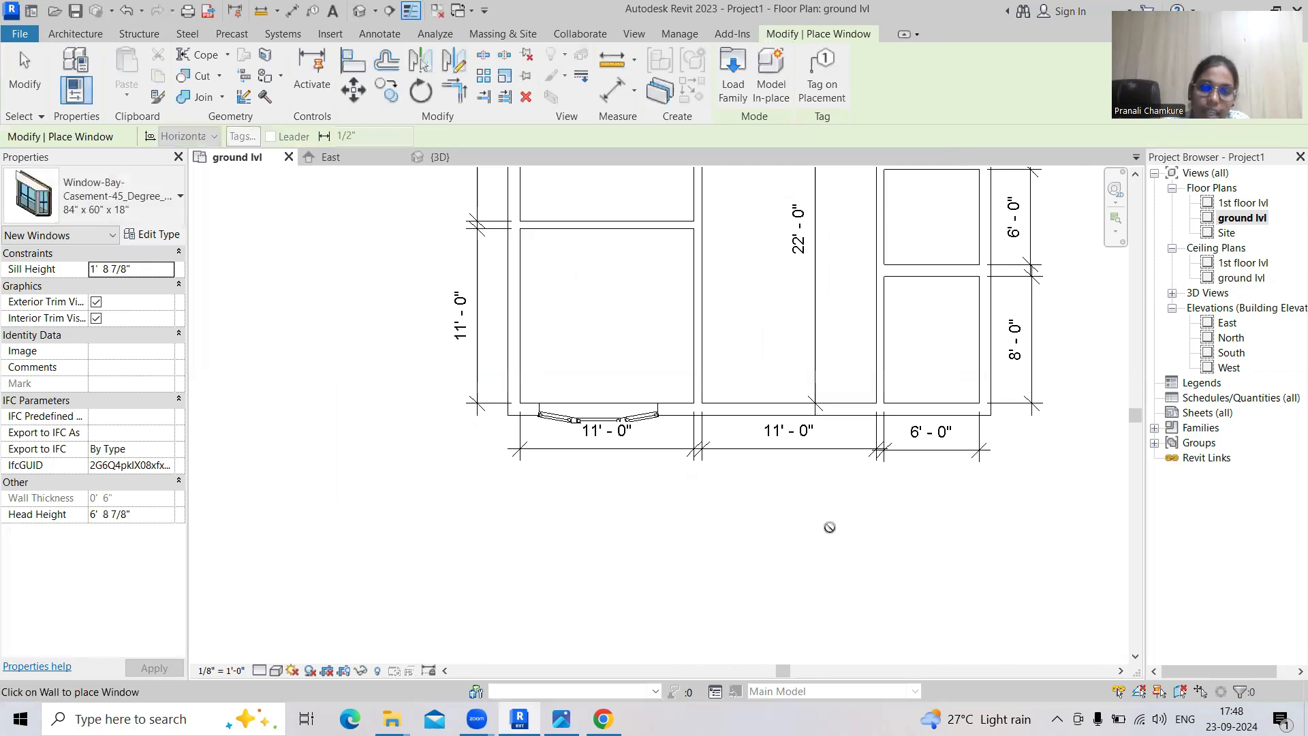
# Place the 45-degree bay window in the middle room's south wall, centred about 4' 0" from the partition to its west, and end placement
pyautogui.scroll(4, 737, 416)
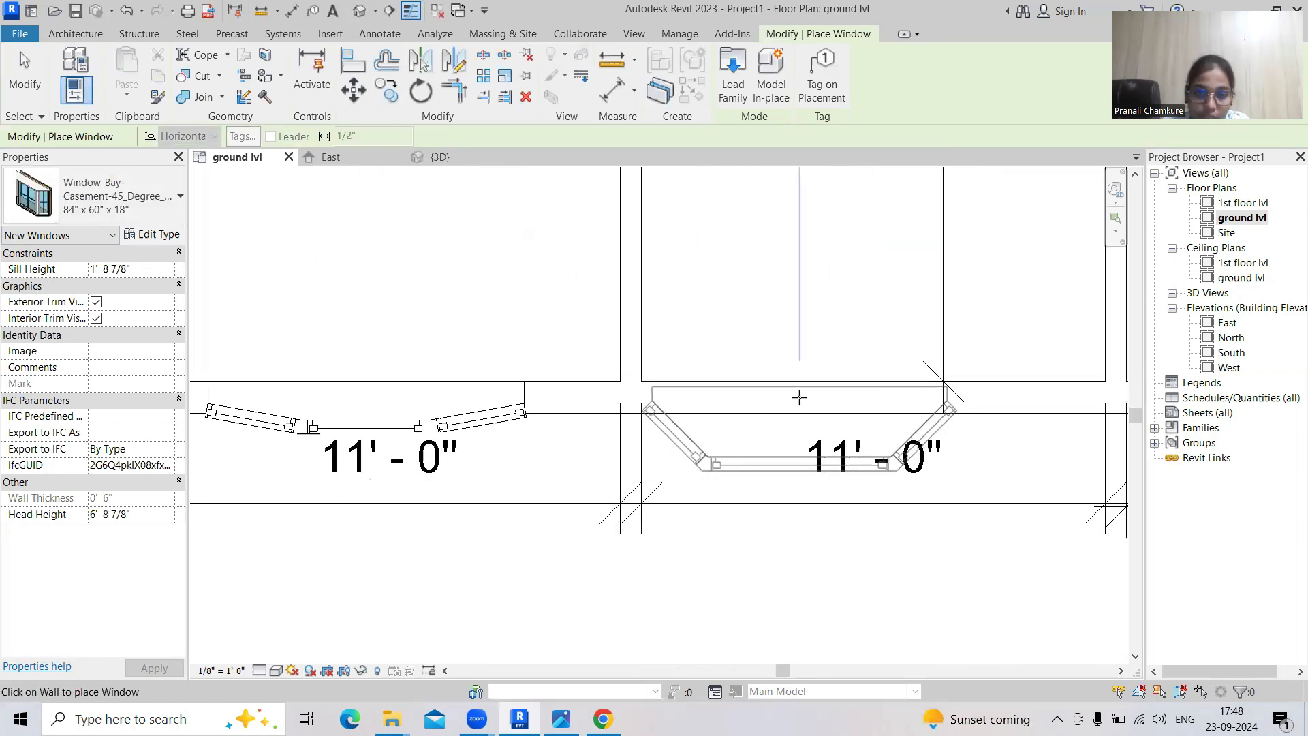
pyautogui.click(799, 397)
pyautogui.press('Escape')
pyautogui.press('Escape')
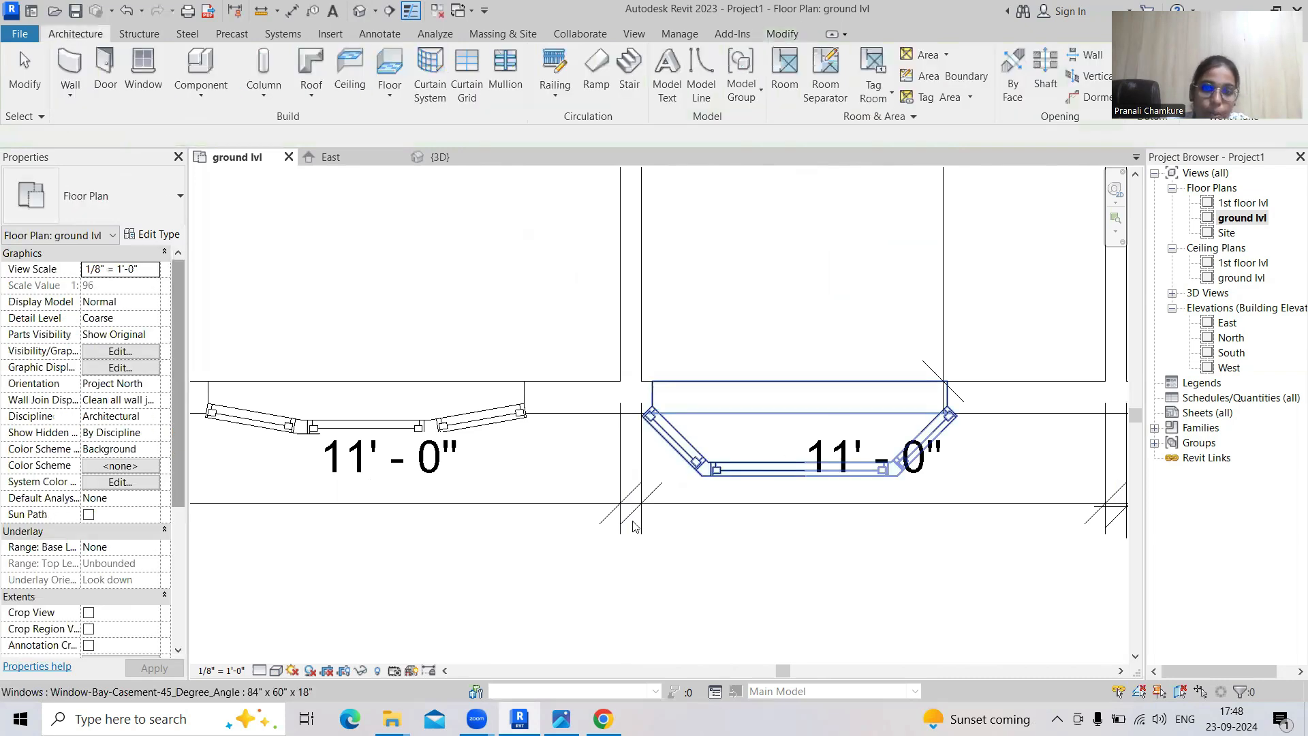
# Open the 3D view and inspect both bay windows from inside and from outside the south wall
pyautogui.scroll(-3, 633, 519)
pyautogui.click(359, 10)
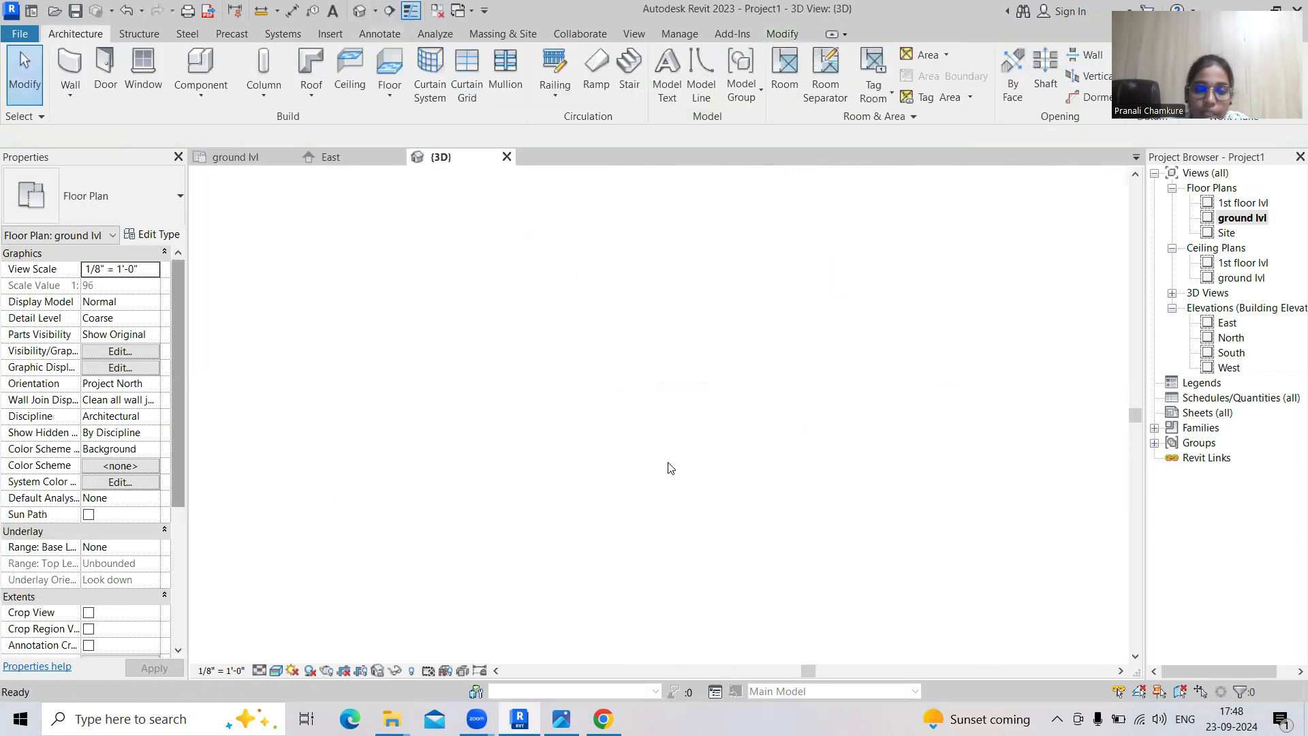
pyautogui.scroll(-3, 712, 444)
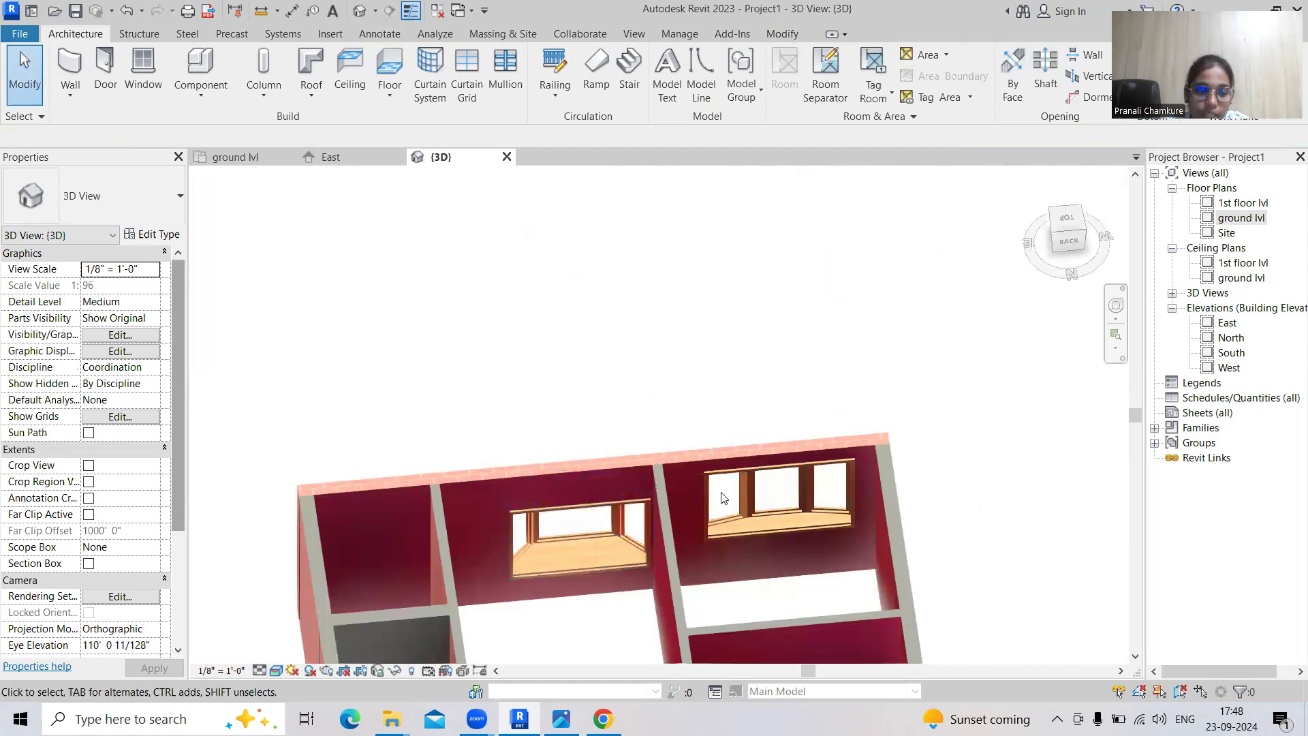
pyautogui.keyDown('shift'); pyautogui.moveTo(889, 414); pyautogui.dragTo(466, 434, button='middle'); pyautogui.keyUp('shift')
pyautogui.scroll(-3, 783, 444)
pyautogui.scroll(6, 574, 488)
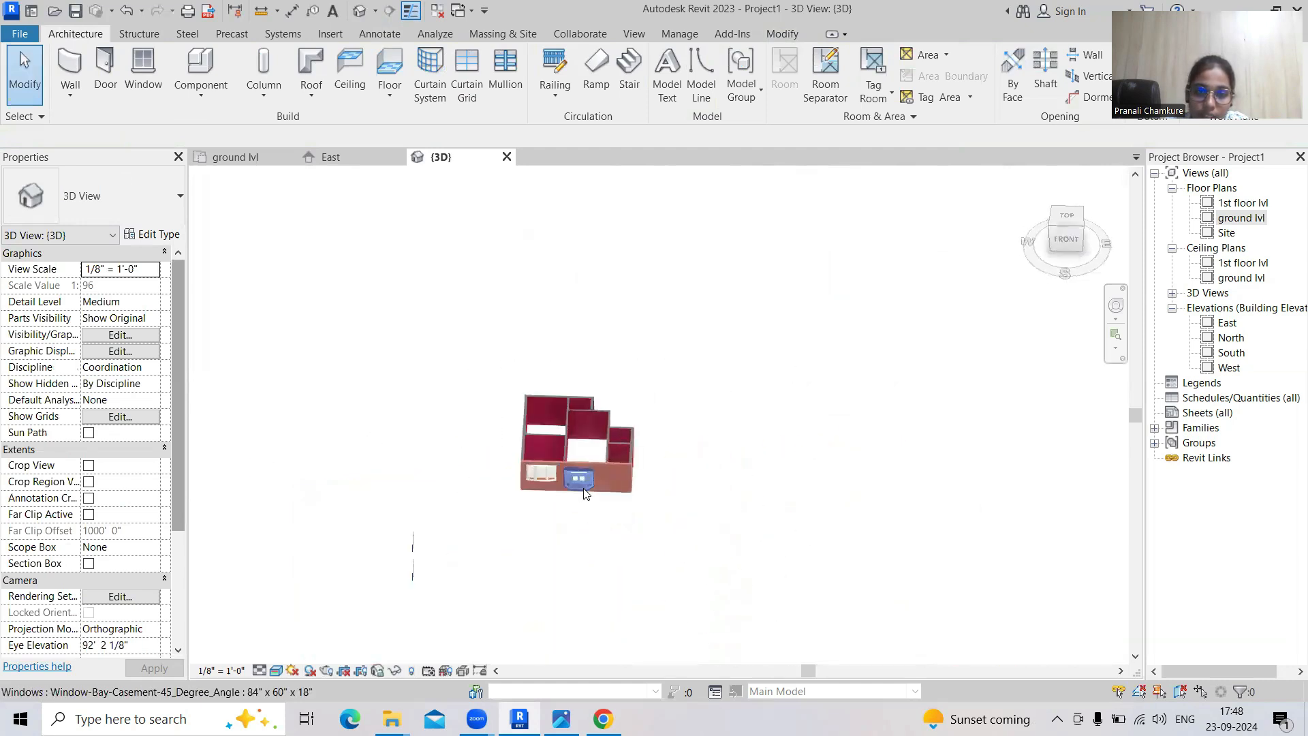
# Duplicate the middle room bay window's type as 84" x 60" x 18" 2
pyautogui.click(560, 468)
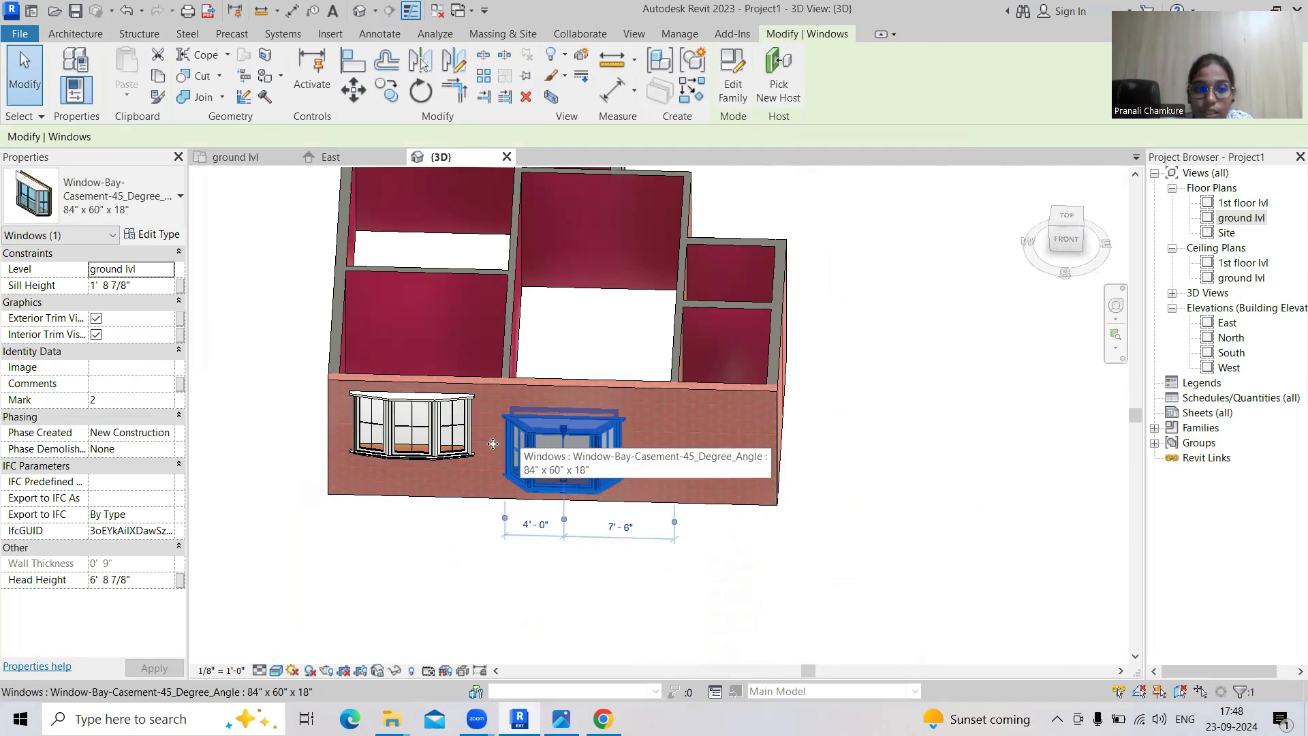
pyautogui.click(160, 238)
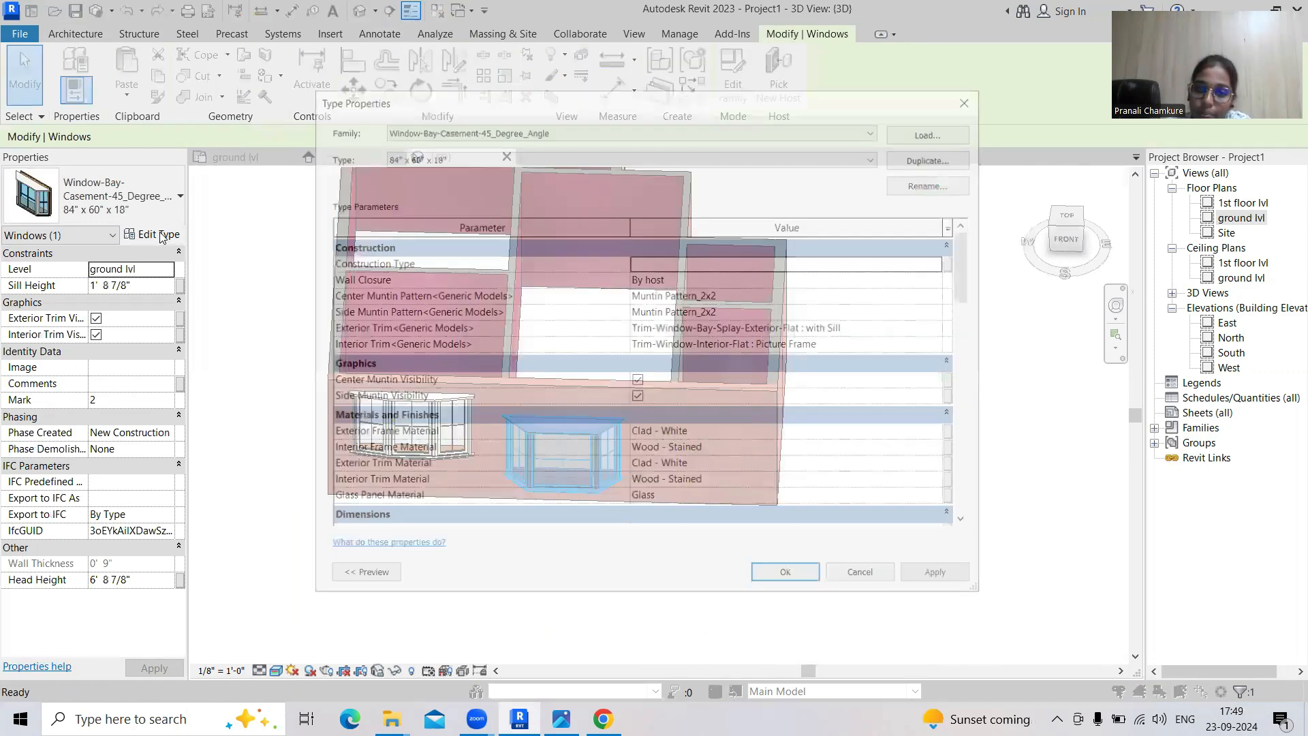
pyautogui.click(933, 158)
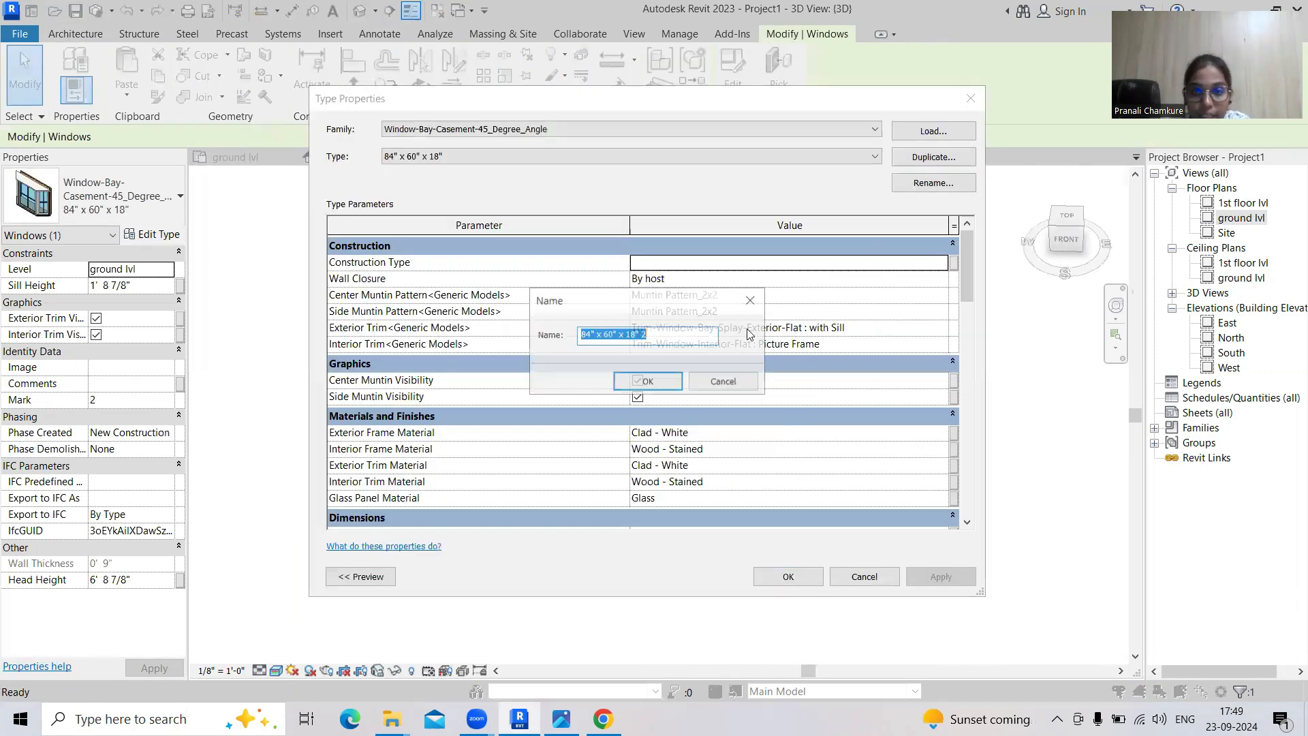
pyautogui.click(646, 381)
pyautogui.scroll(-3, 702, 438)
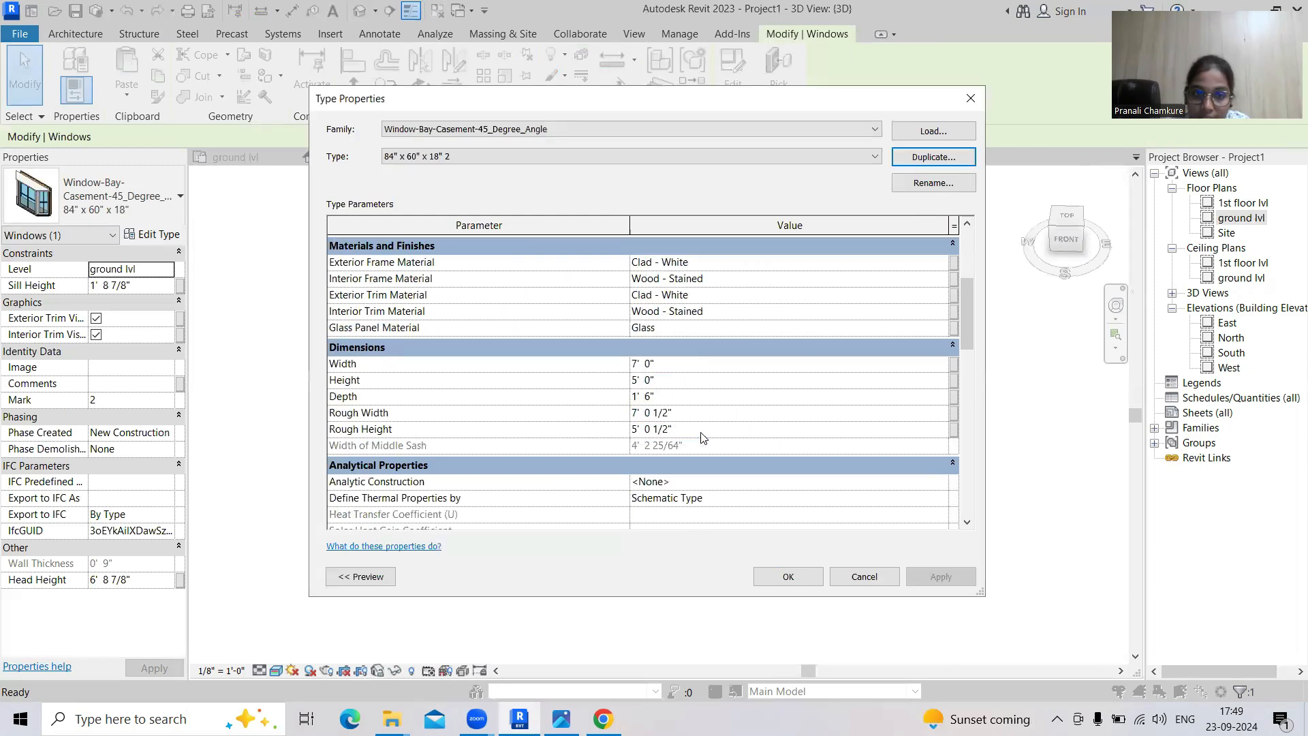
# Set the duplicated bay window type's width to 3' 0" and height to 4' 0", and accept the changes
pyautogui.click(676, 367)
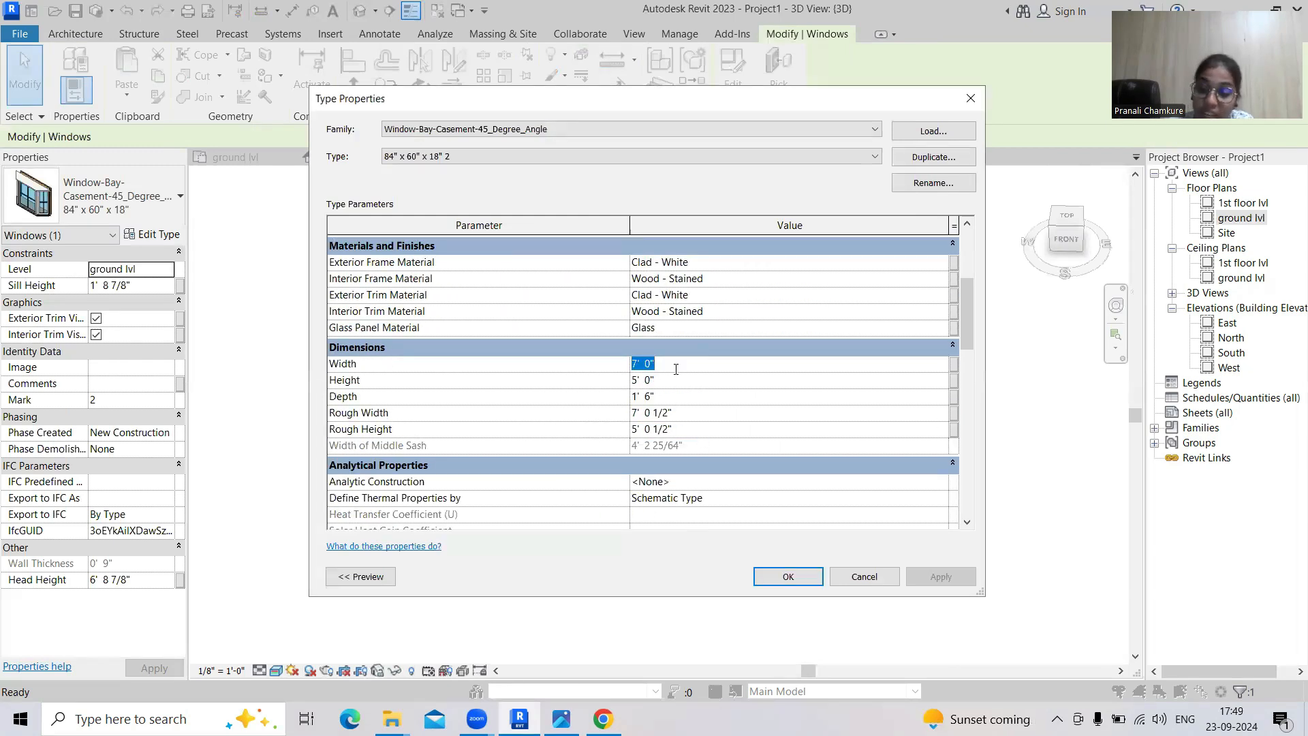
pyautogui.write('3')
pyautogui.press('Return')
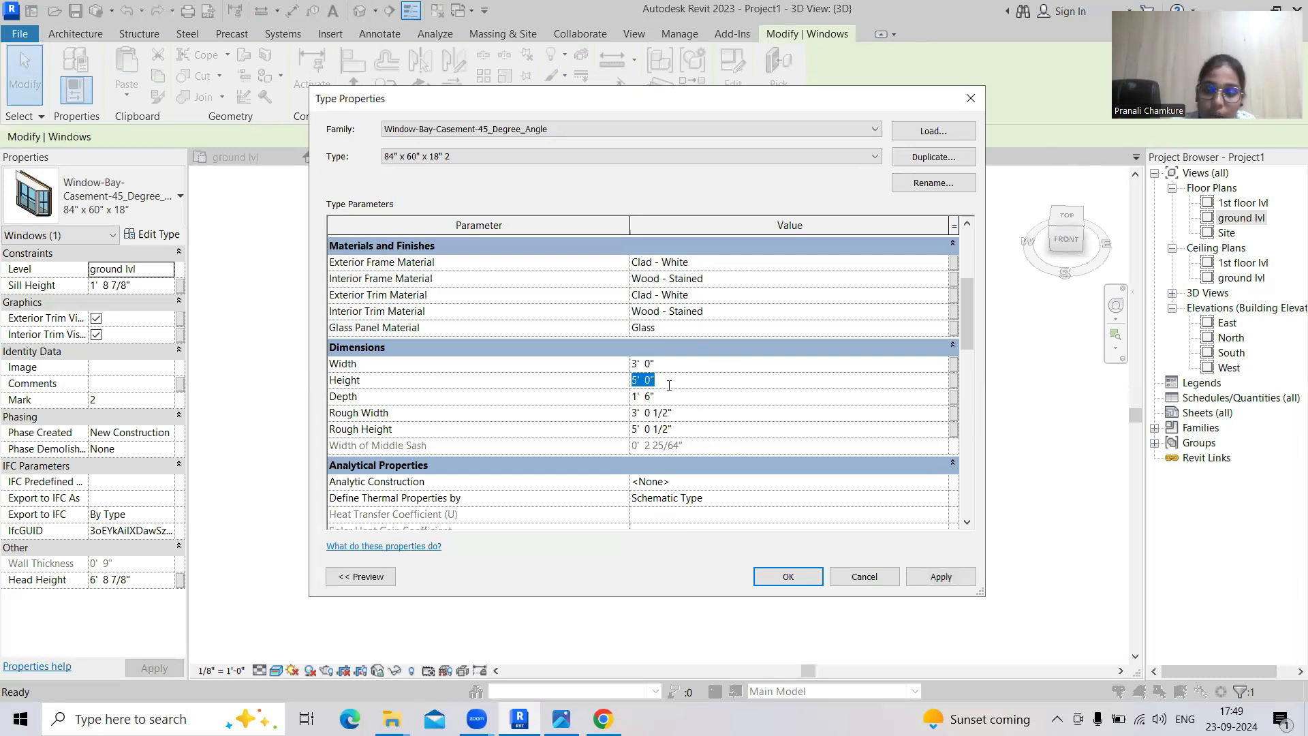
pyautogui.click(957, 579)
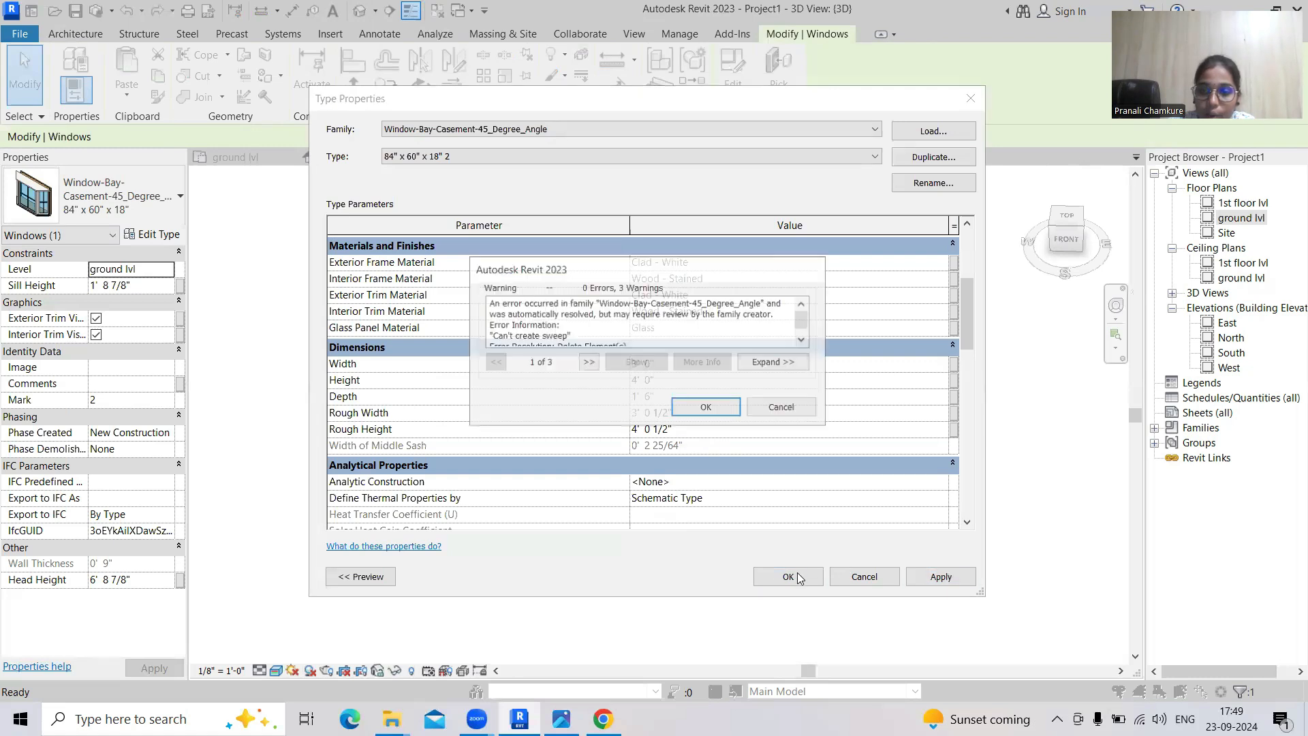
pyautogui.click(703, 405)
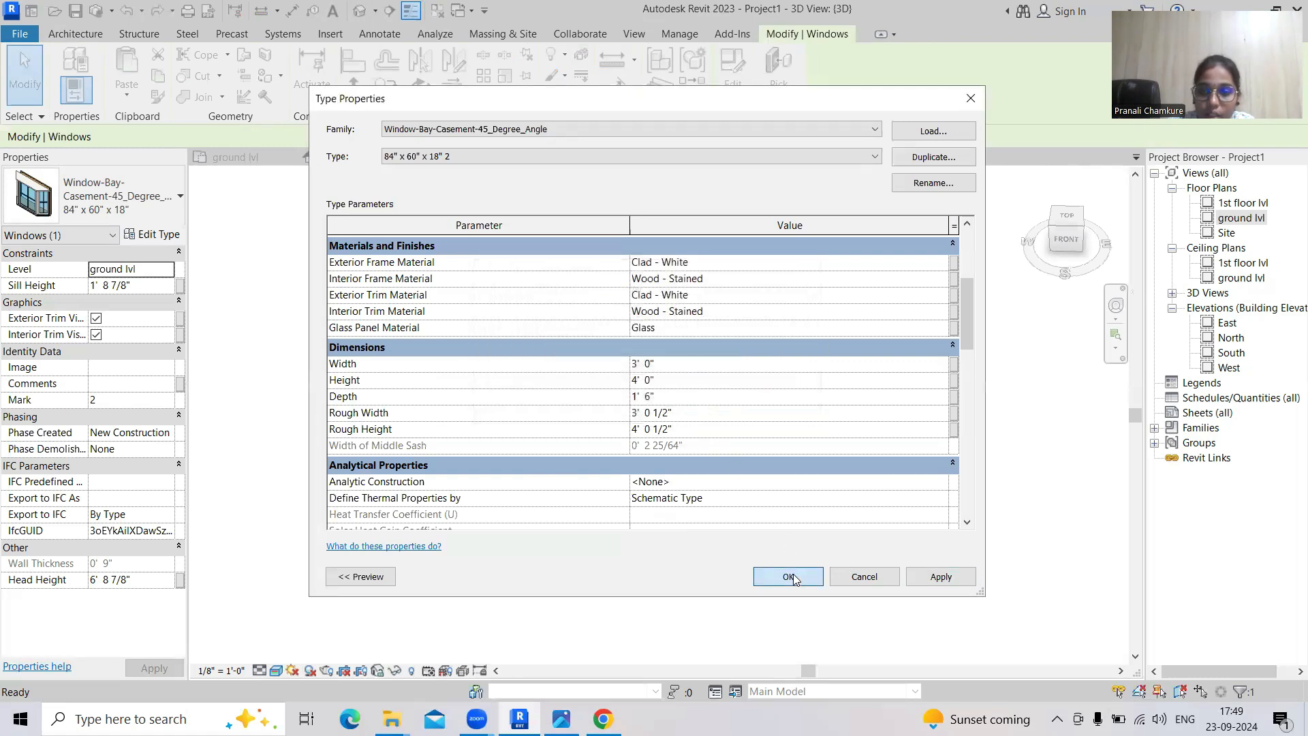
pyautogui.click(791, 574)
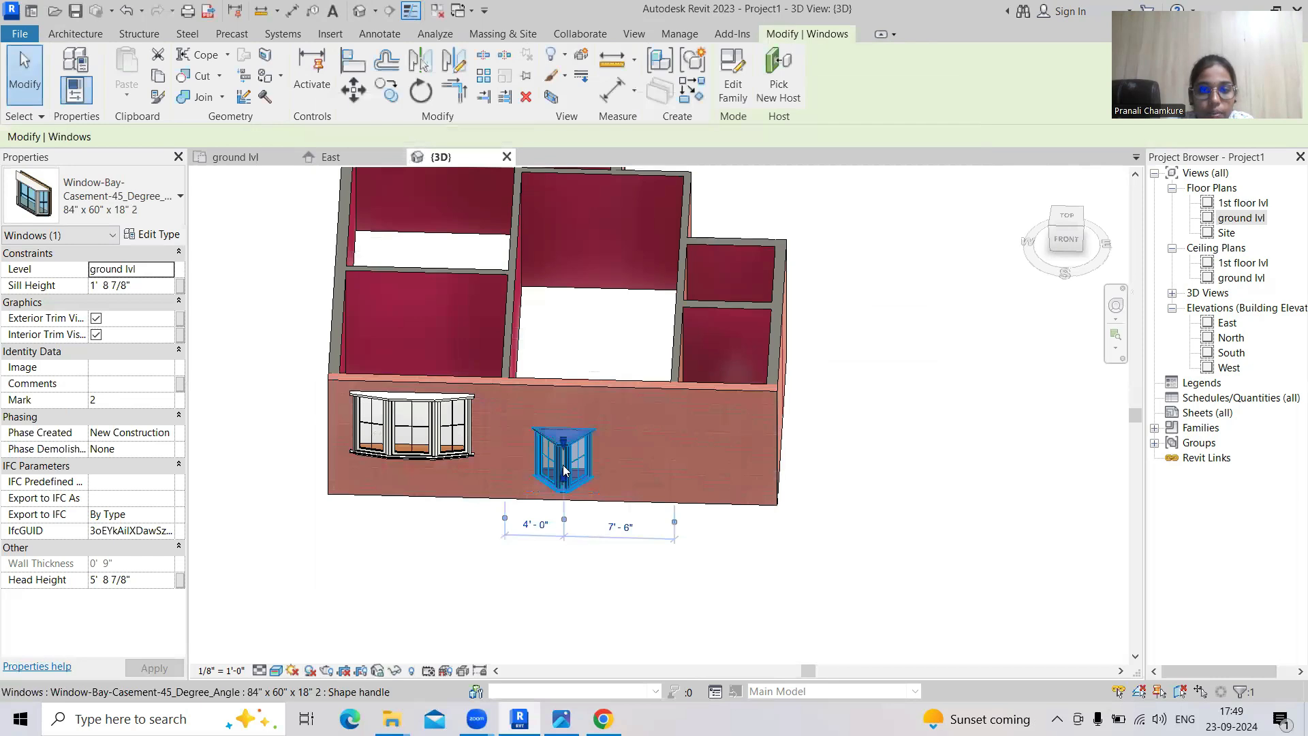
# Inspect the resized 45-degree bay window up close and delete it from the south wall
pyautogui.scroll(5, 572, 572)
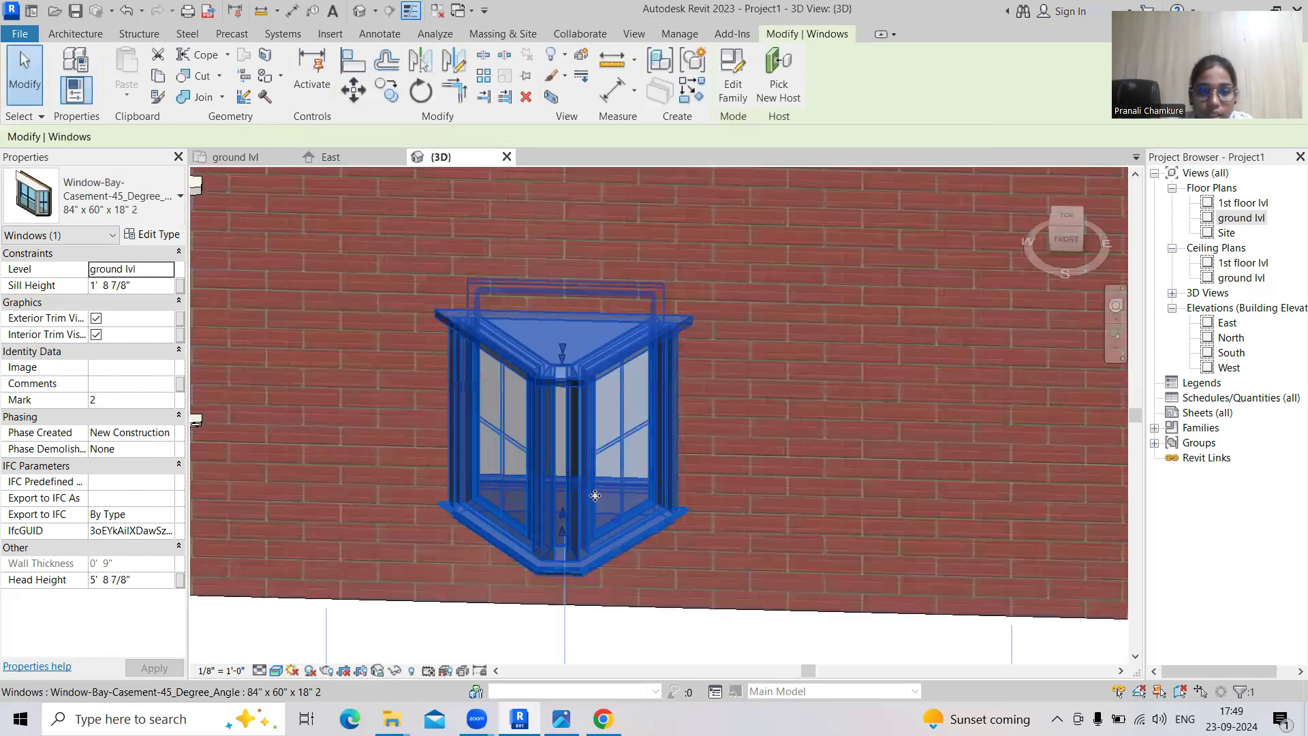
pyautogui.press('Escape')
pyautogui.scroll(-3, 573, 438)
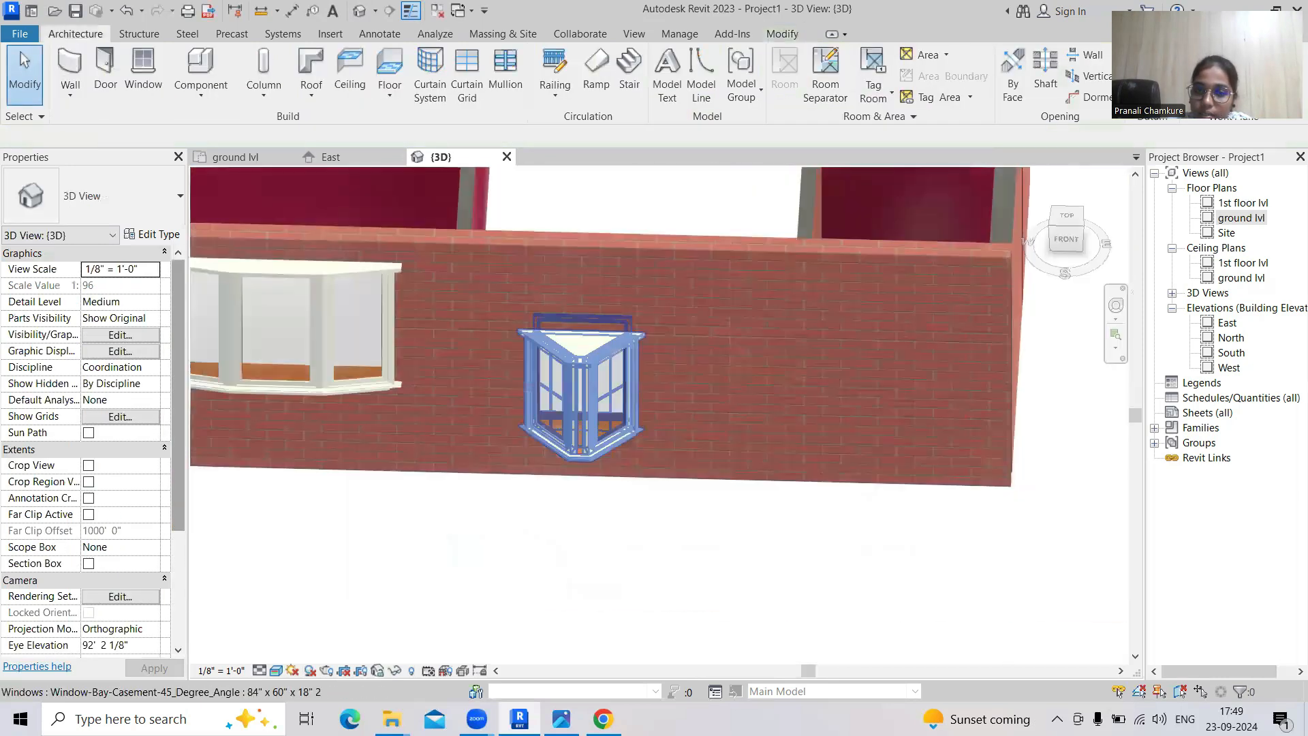
pyautogui.click(573, 438)
pyautogui.press('Delete')
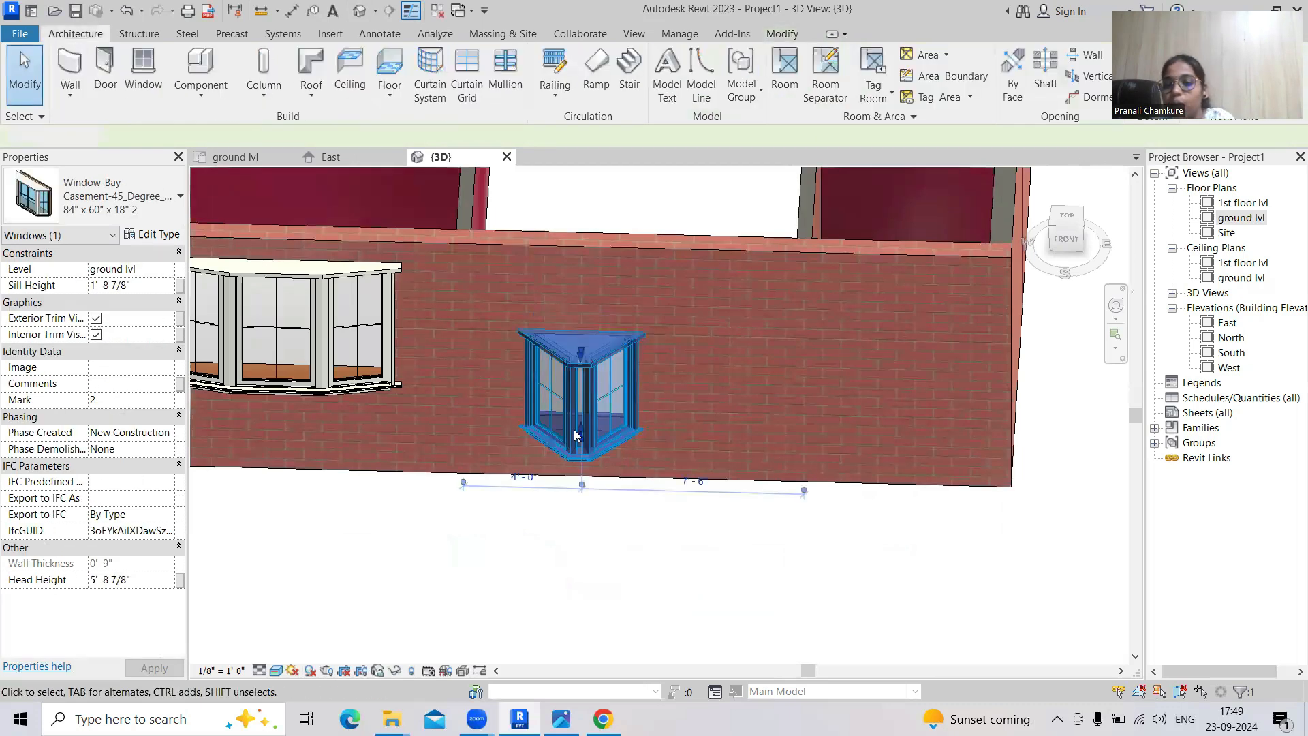
# Return to the ground lvl floor plan and load the Window-Casement-Double-Sash-Variable family for placement
pyautogui.doubleClick(1239, 218)
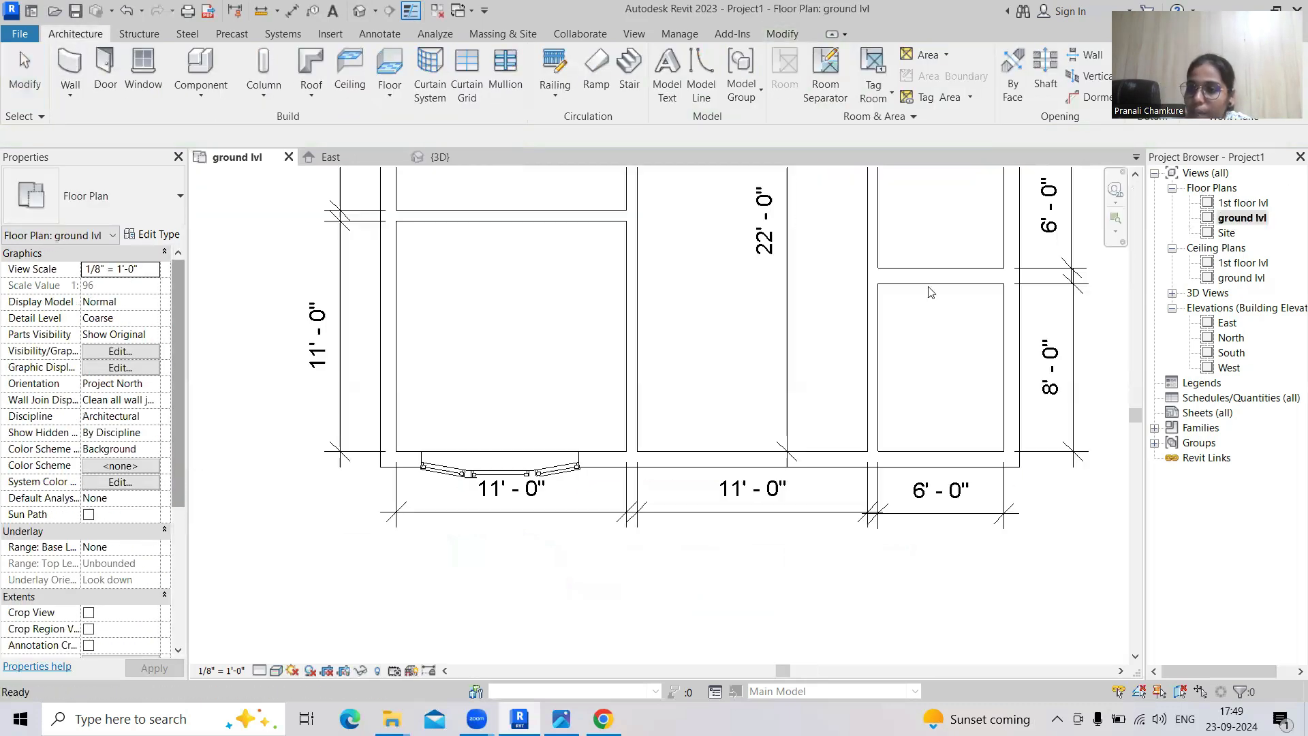
pyautogui.click(143, 69)
pyautogui.click(733, 85)
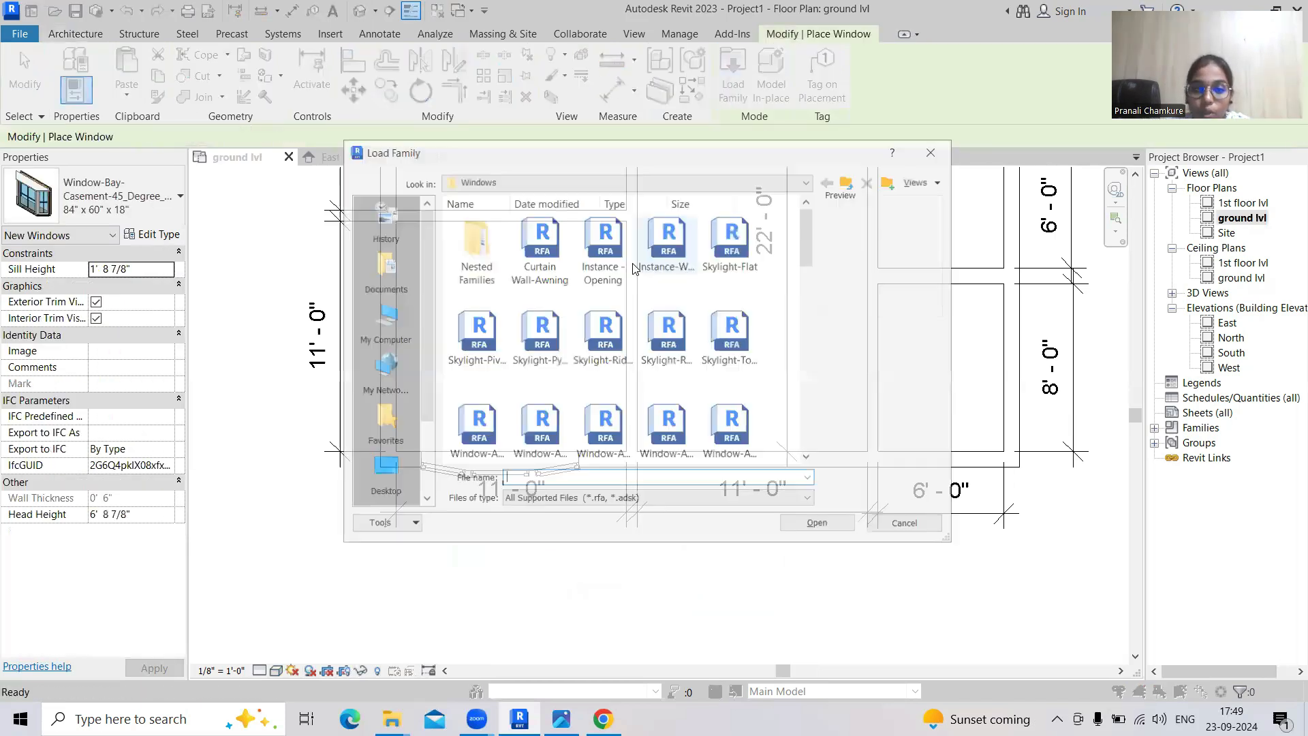
pyautogui.scroll(-2, 695, 423)
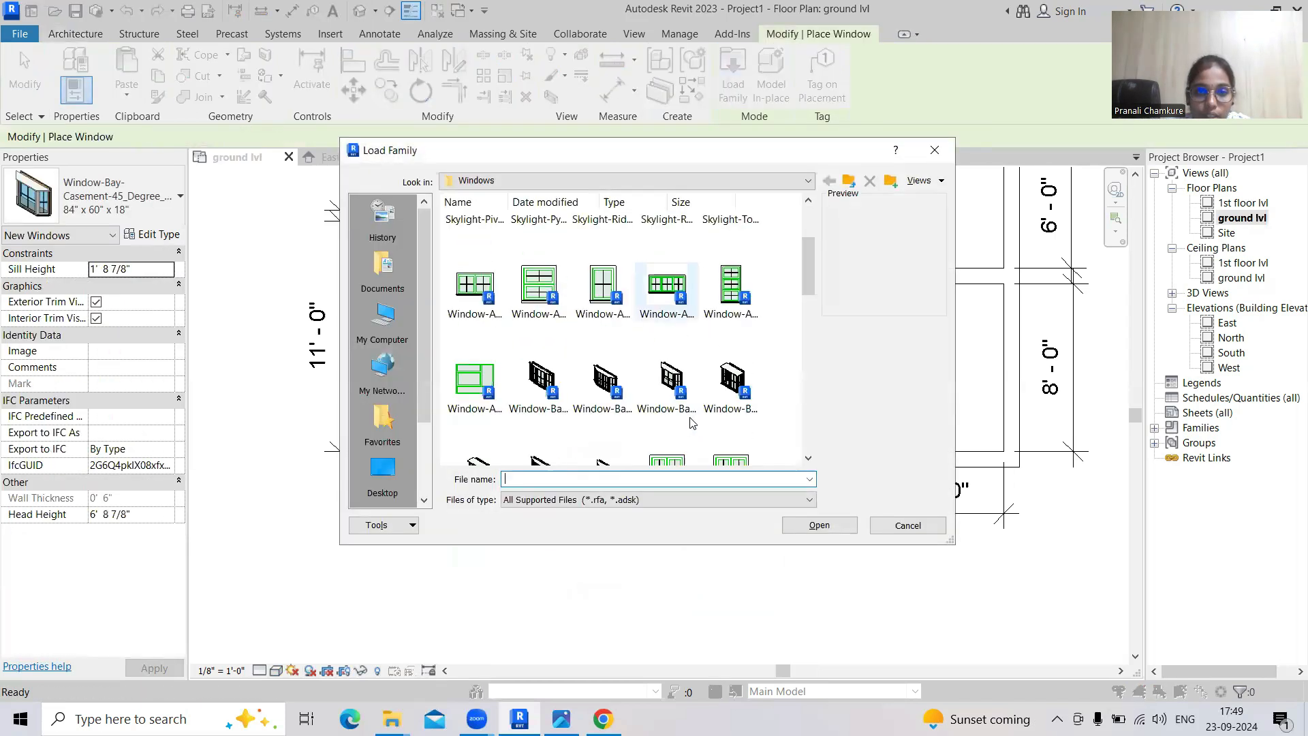
pyautogui.scroll(-2, 702, 413)
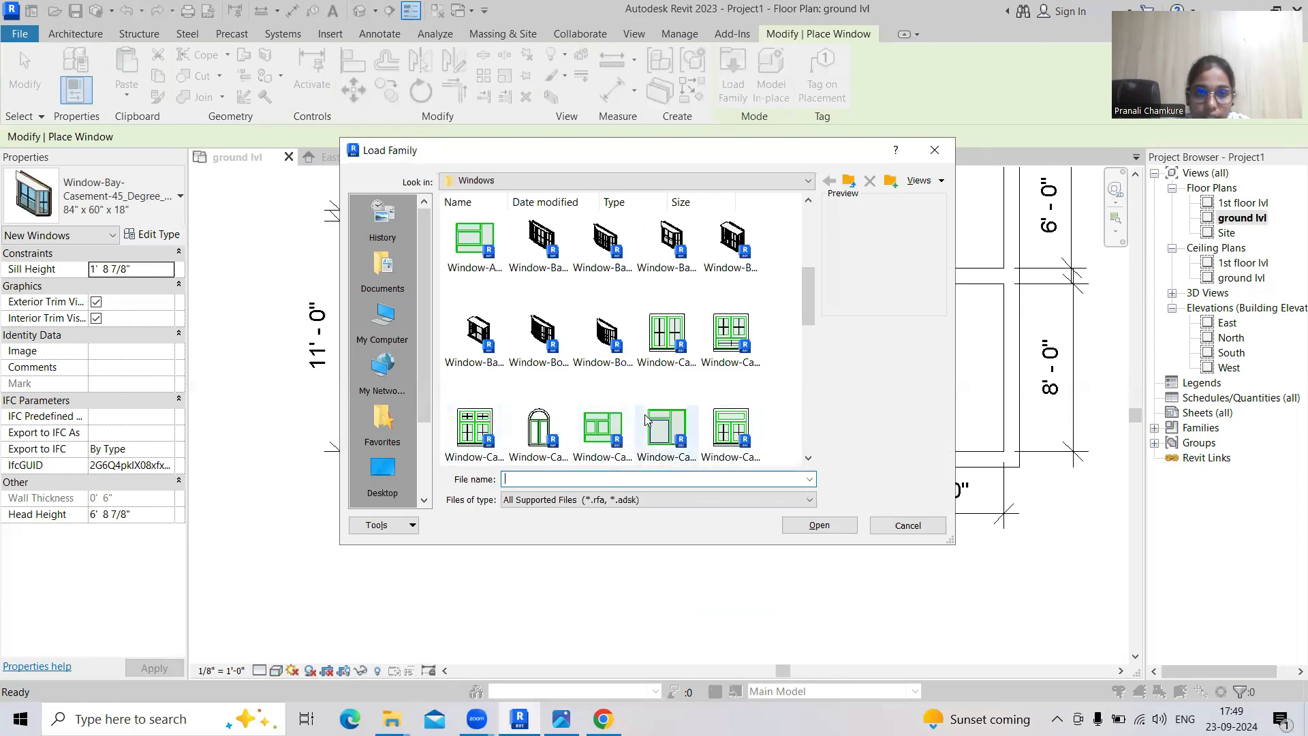
pyautogui.click(611, 427)
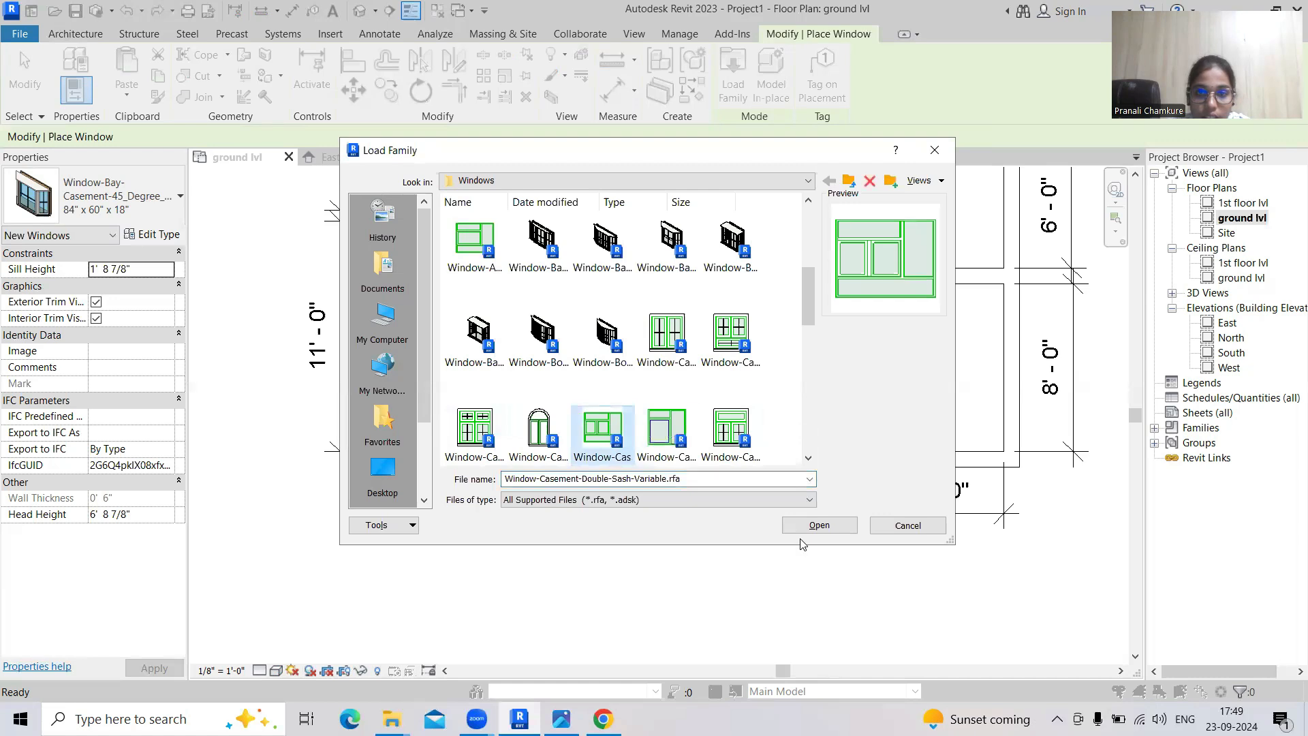
pyautogui.click(818, 526)
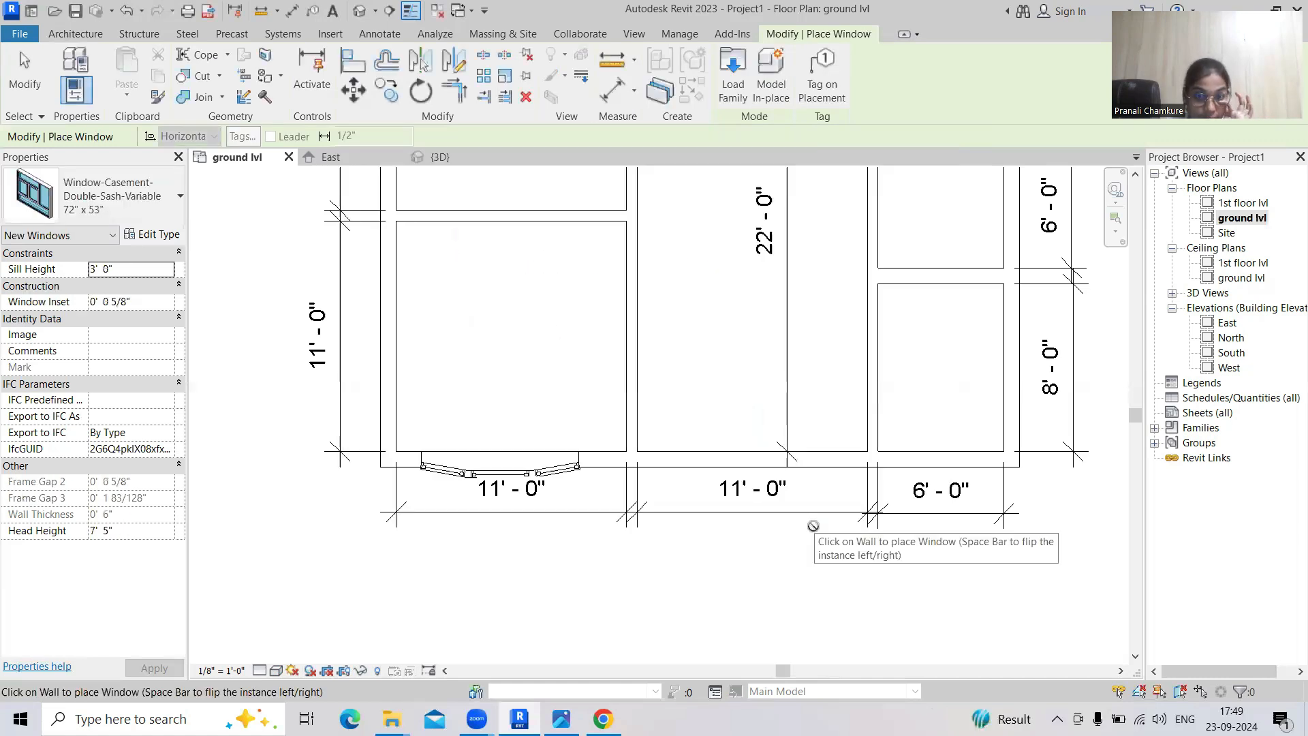
# Duplicate the 72" x 53" casement type as 72" x 53" 2, with width 3' 0" and height 4' 0"
pyautogui.click(141, 234)
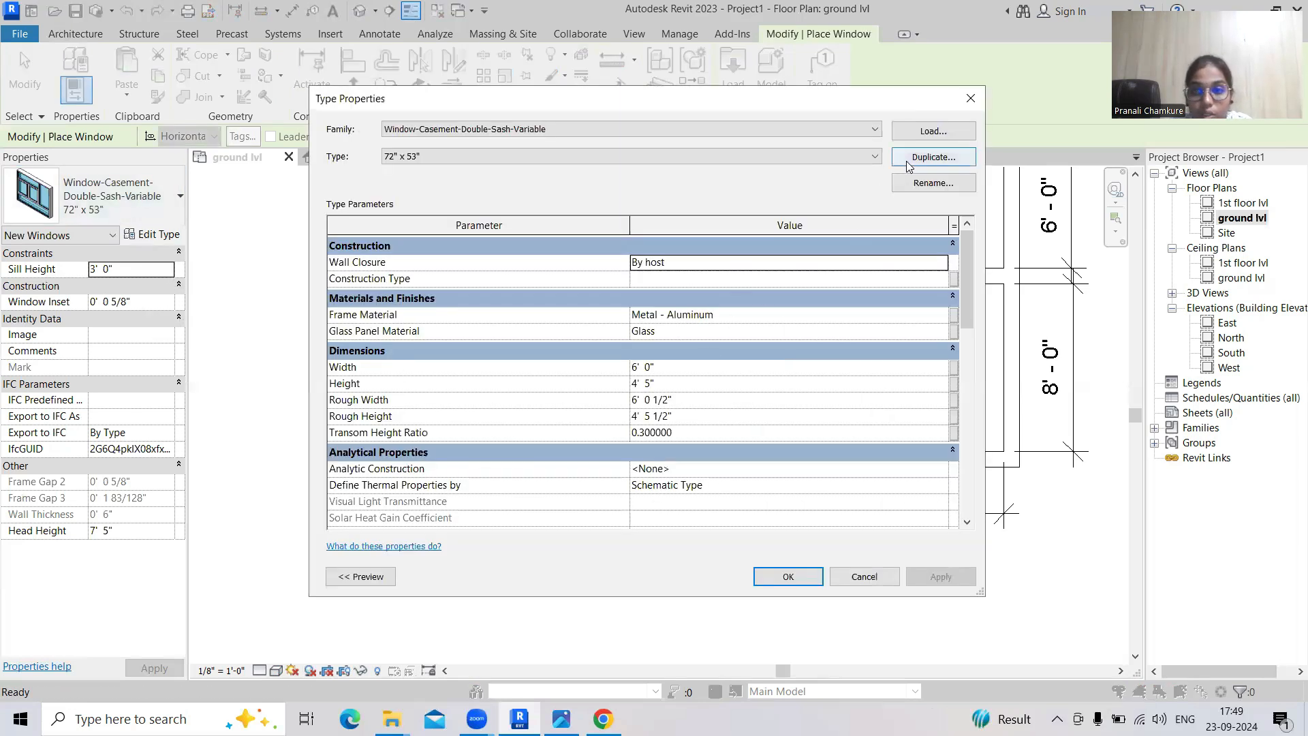
pyautogui.click(934, 157)
pyautogui.click(648, 382)
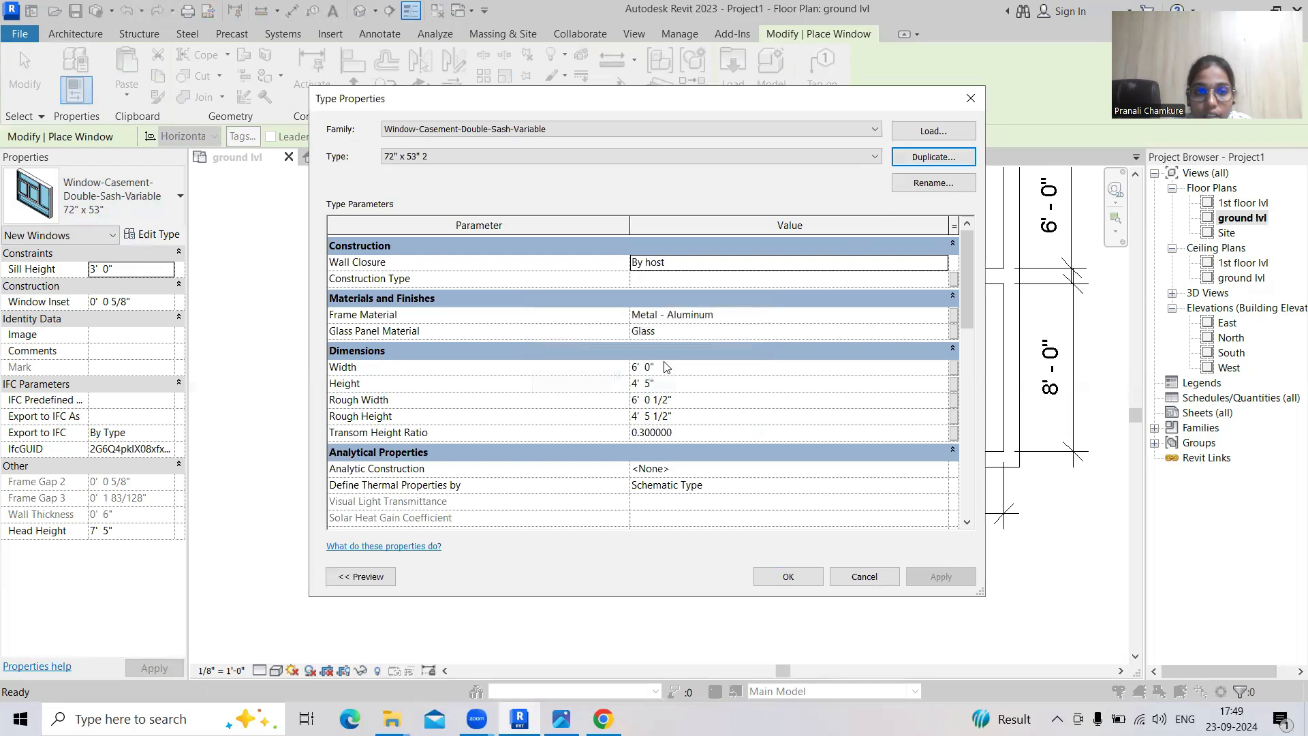
pyautogui.write('3')
pyautogui.press('Return')
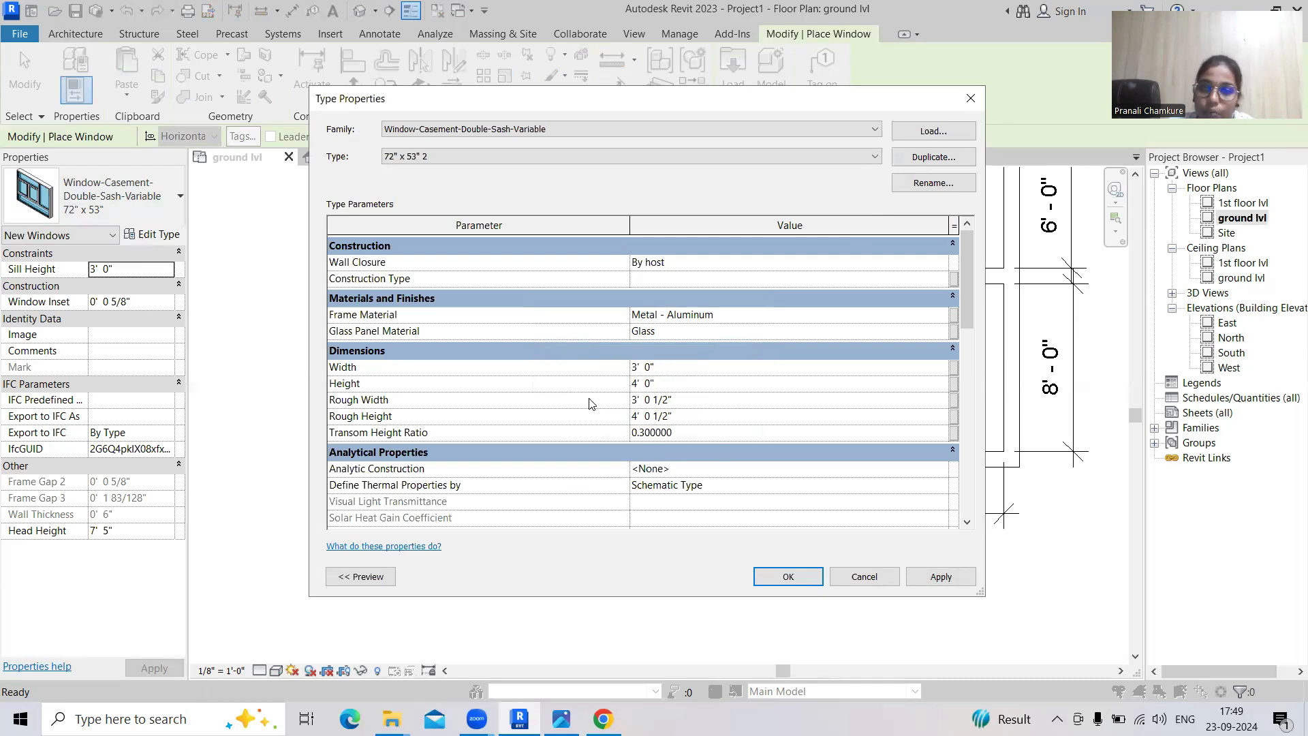
pyautogui.click(940, 577)
pyautogui.click(788, 578)
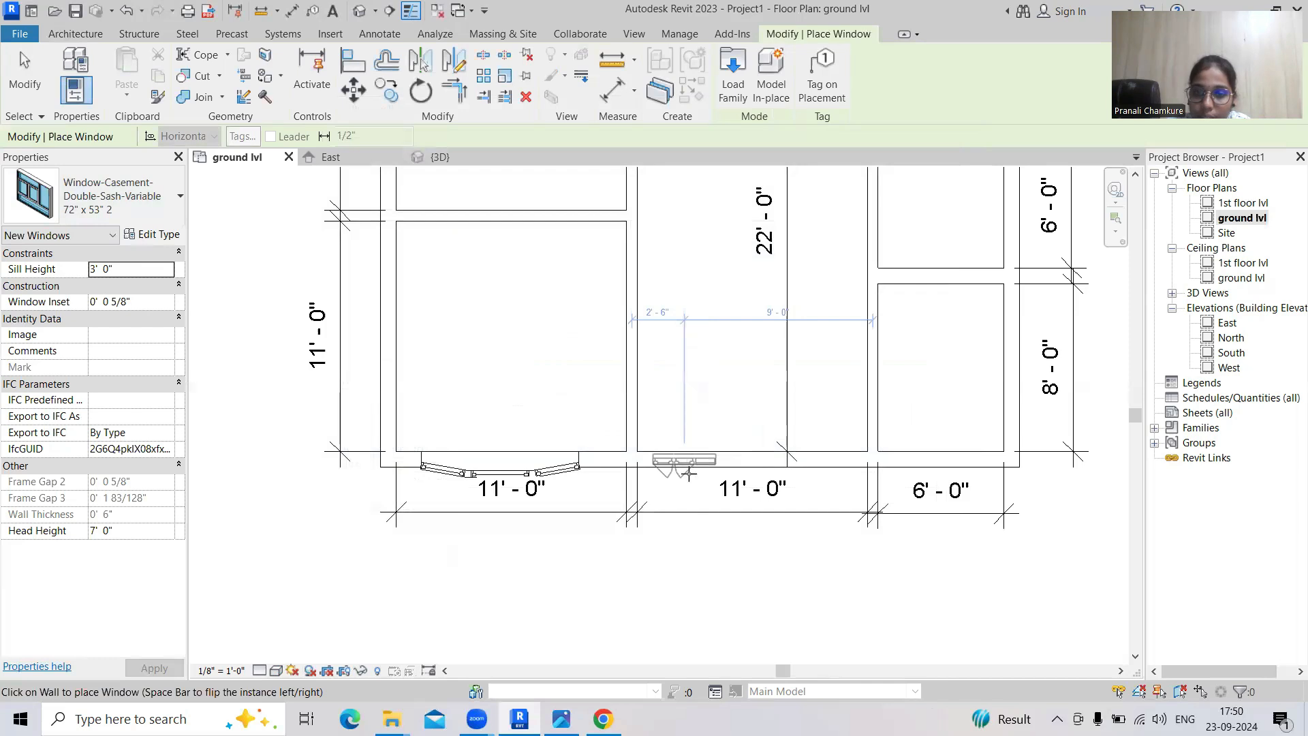
# Place the casement window in the middle room's south wall, centred about 2' 6" from the partition to its west, and end placement
pyautogui.press('Escape')
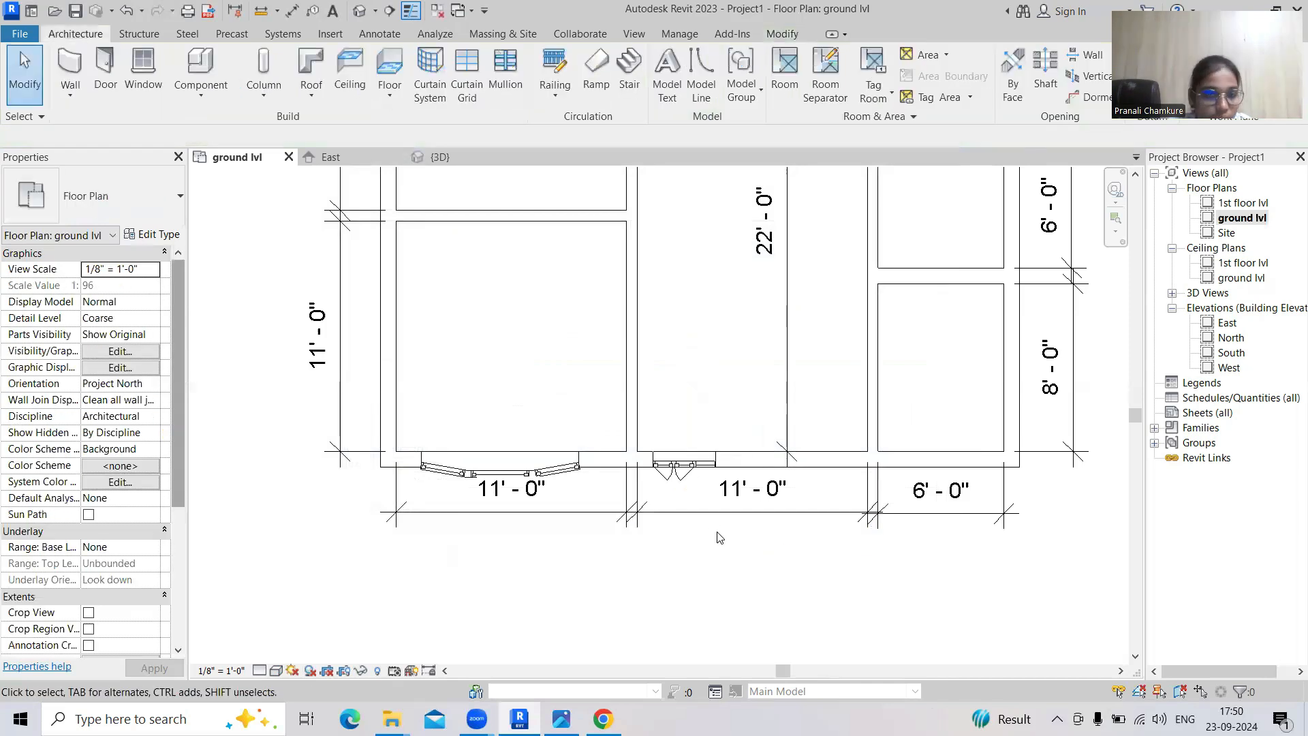
# Open the 3D view and examine the new casement window's sashes, sill height and position in the south wall
pyautogui.click(359, 10)
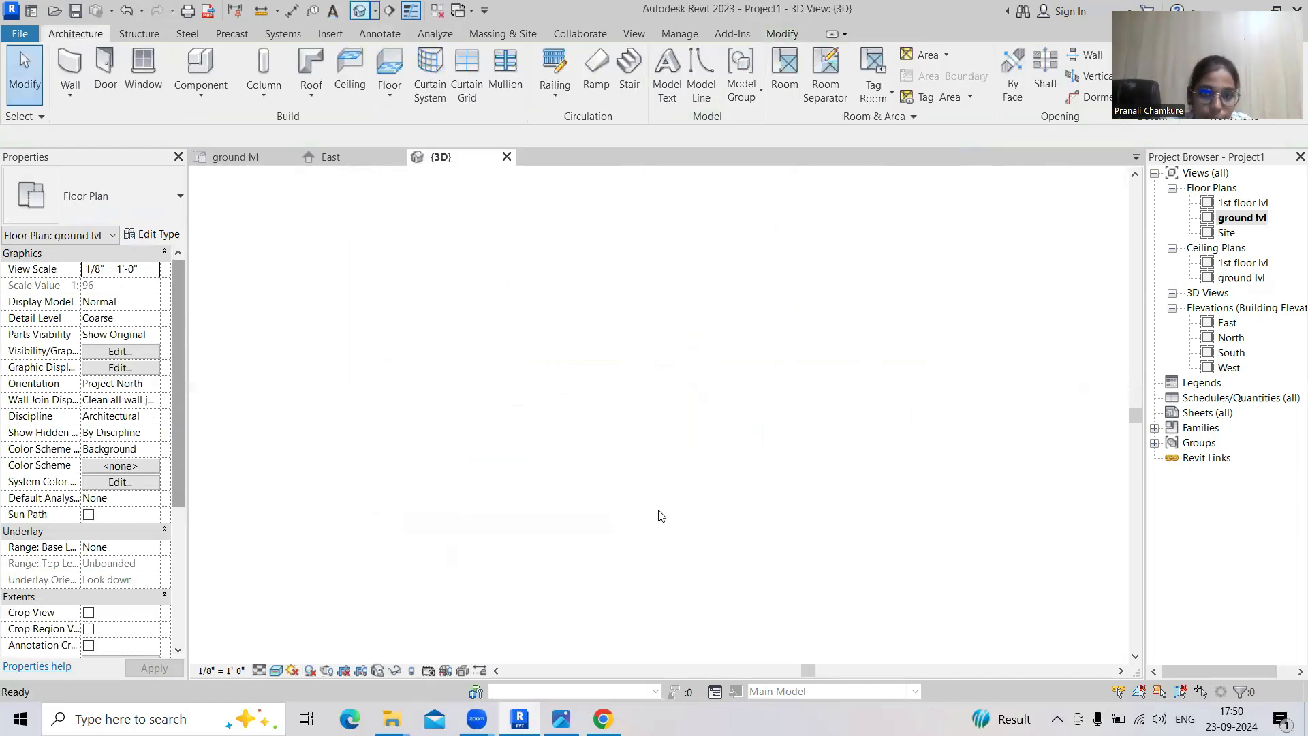
pyautogui.scroll(4, 840, 508)
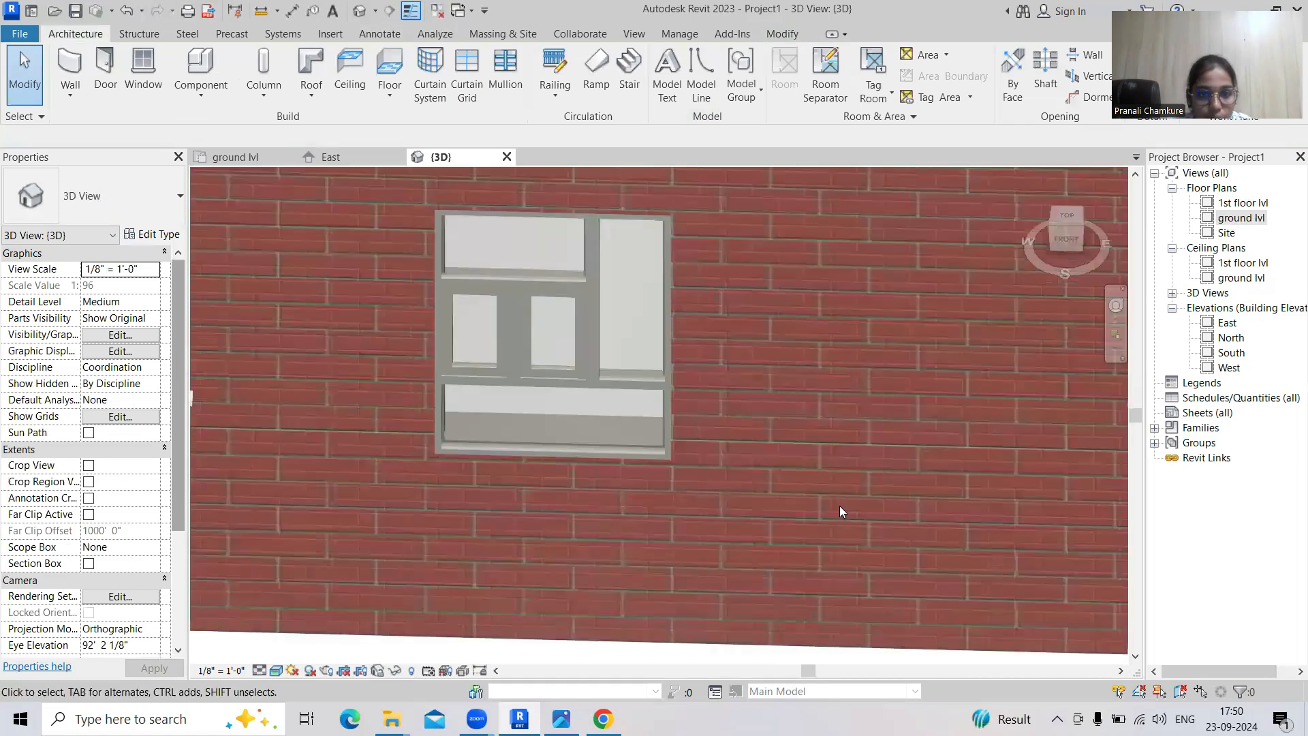
pyautogui.scroll(3, 530, 413)
pyautogui.scroll(-6, 468, 376)
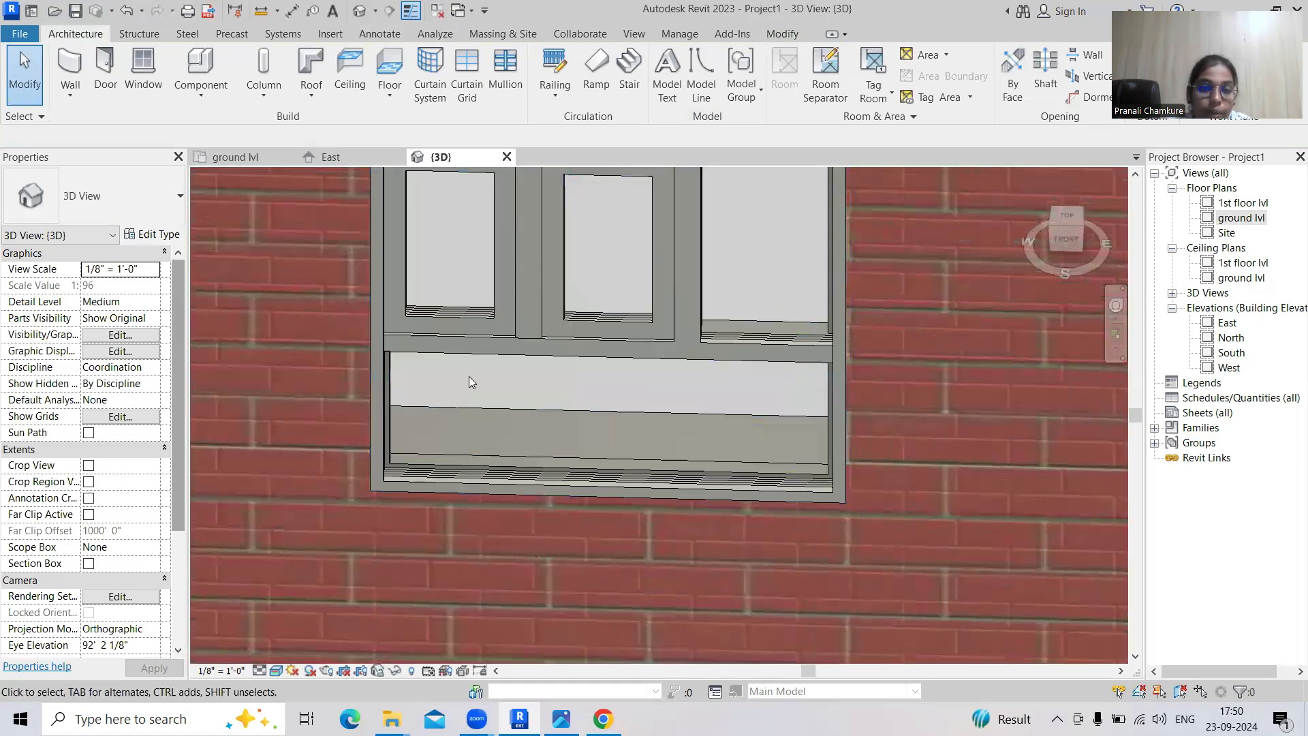
pyautogui.keyDown('shift'); pyautogui.moveTo(672, 440); pyautogui.dragTo(461, 326, button='middle'); pyautogui.keyUp('shift')
pyautogui.scroll(5, 461, 326)
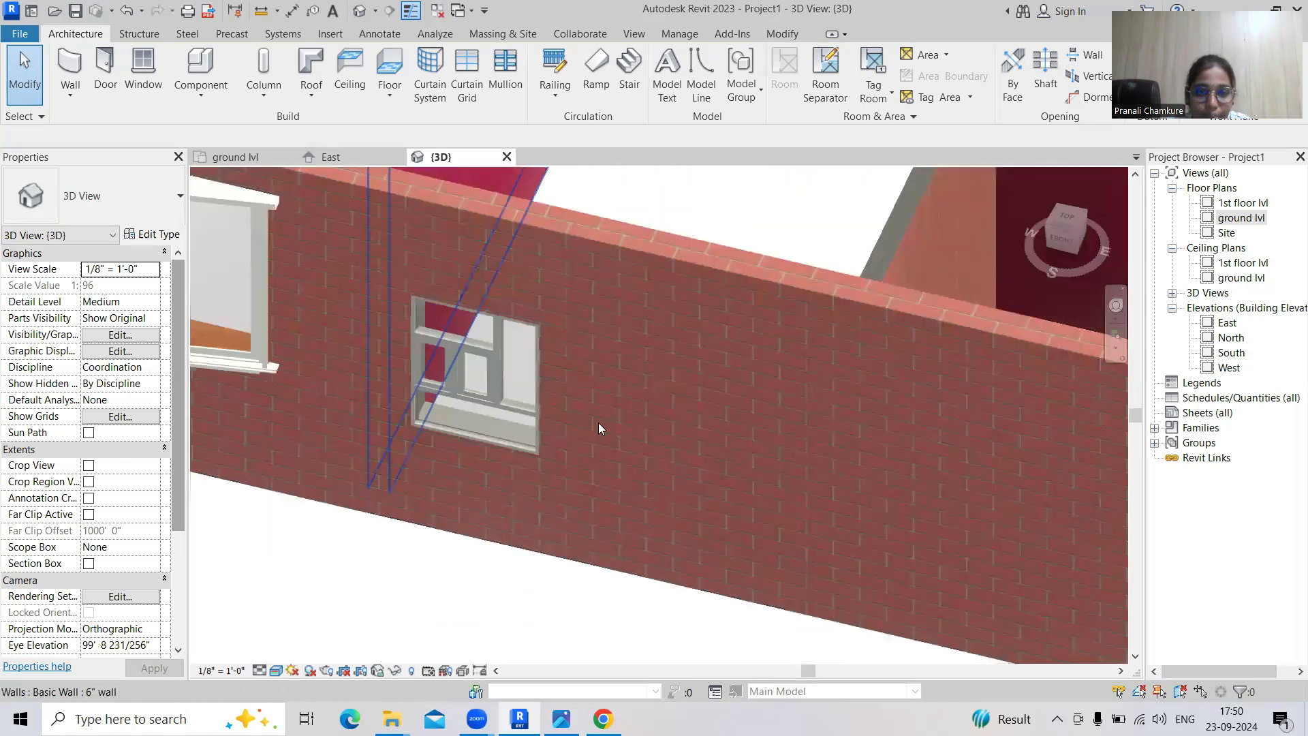
pyautogui.click(411, 406)
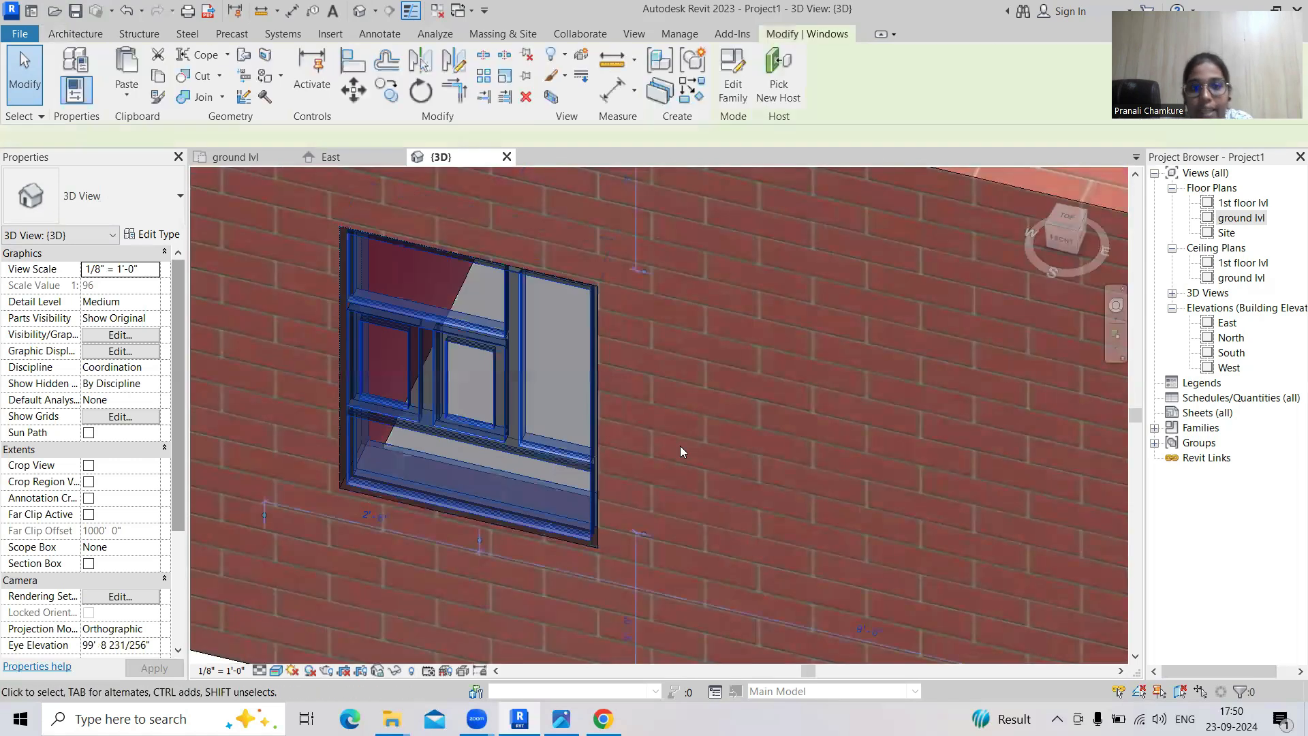
pyautogui.scroll(-6, 680, 445)
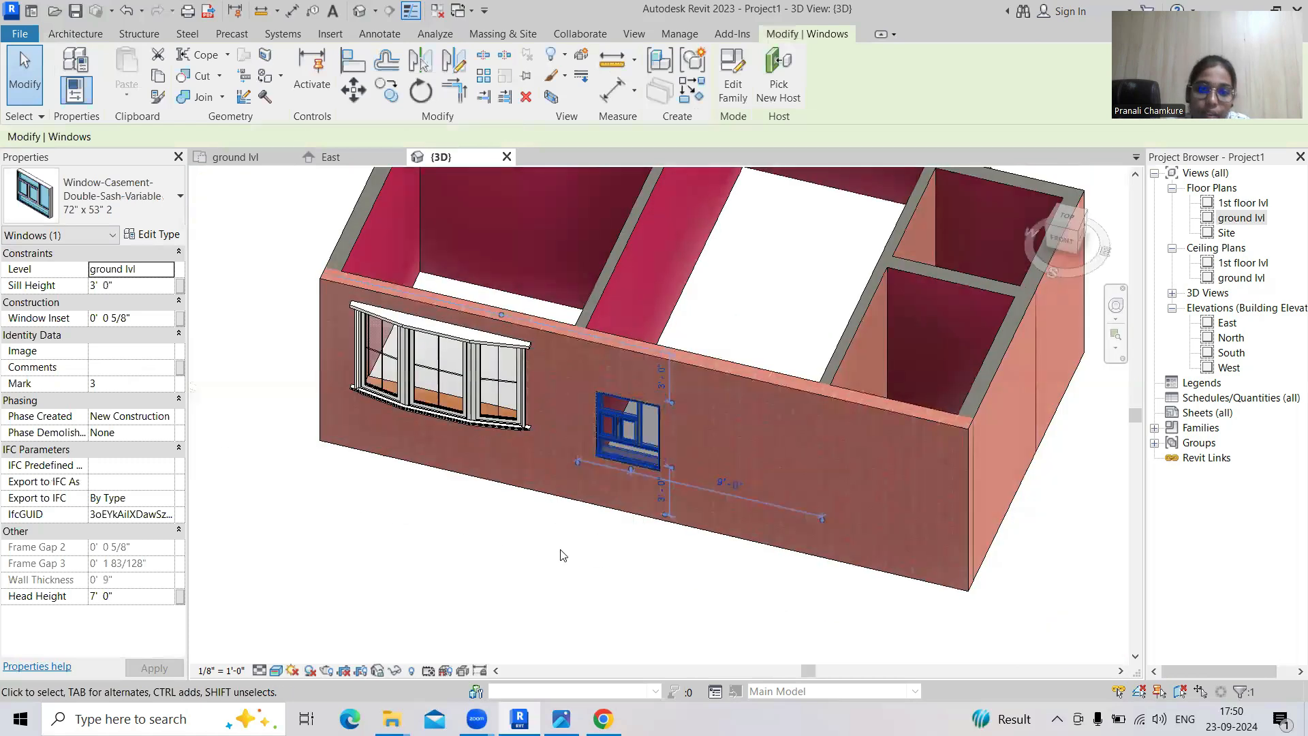
pyautogui.click(555, 556)
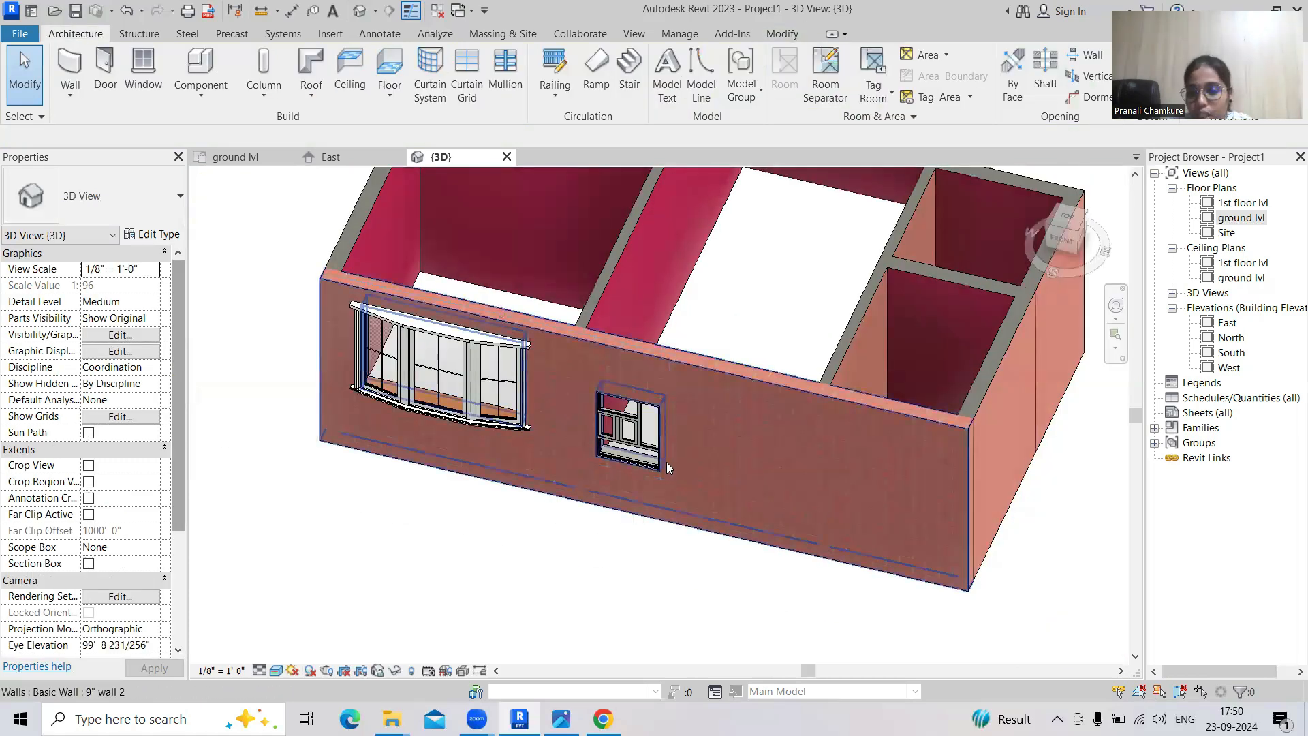
pyautogui.click(622, 447)
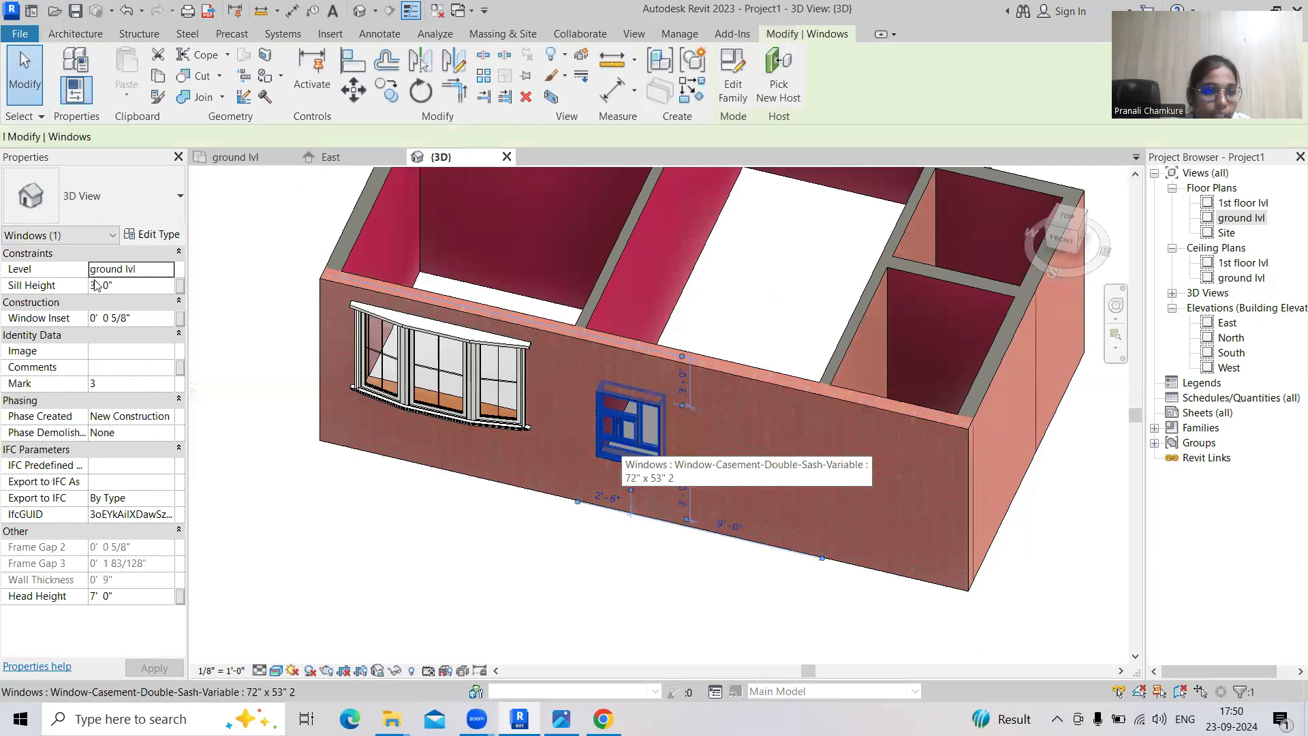
pyautogui.click(350, 550)
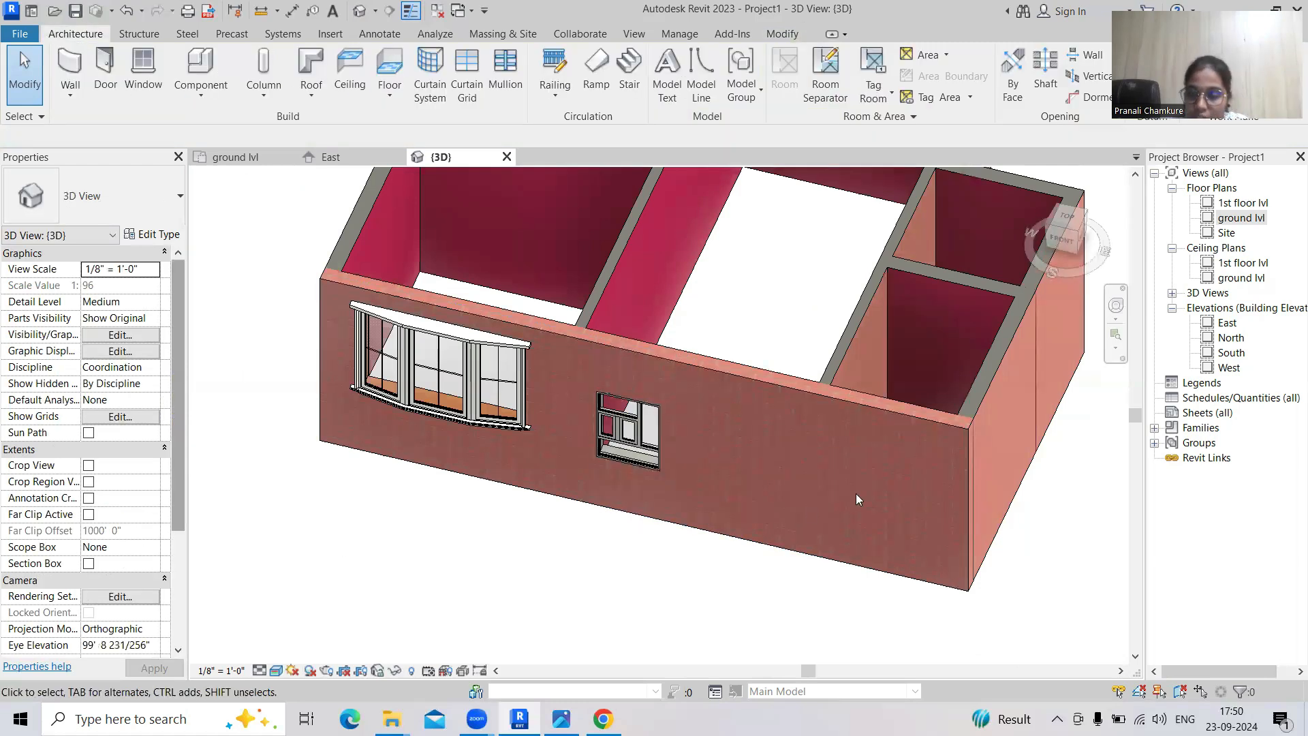
# Return to the ground lvl floor plan and load the Window-Louvers family for placement
pyautogui.doubleClick(1241, 218)
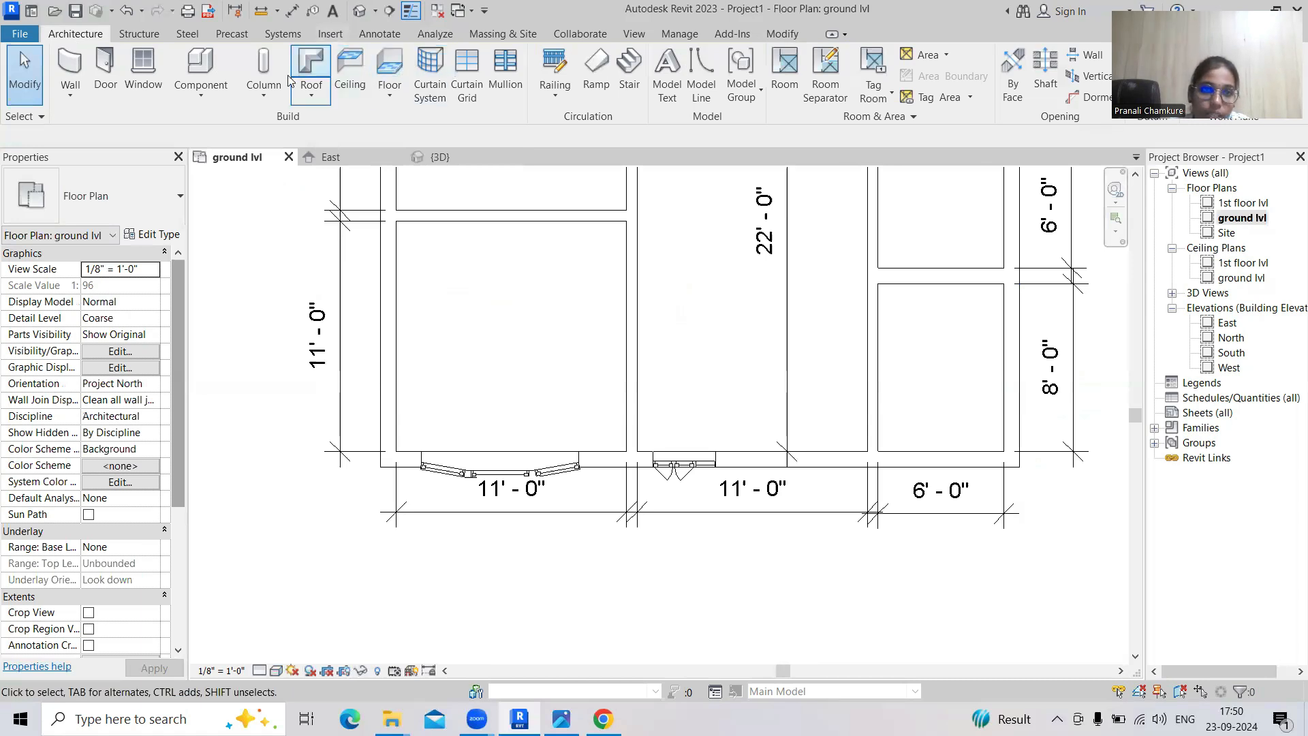
pyautogui.click(143, 68)
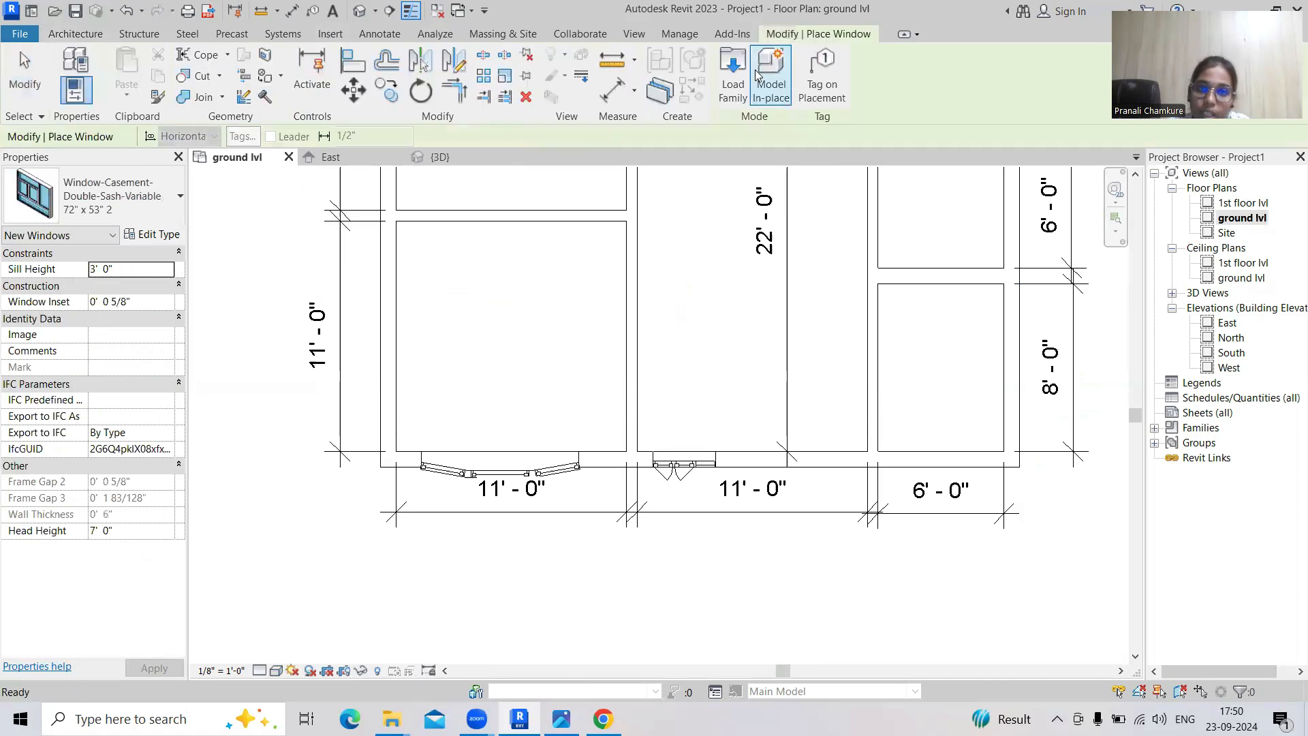
pyautogui.click(733, 75)
pyautogui.scroll(-5, 646, 323)
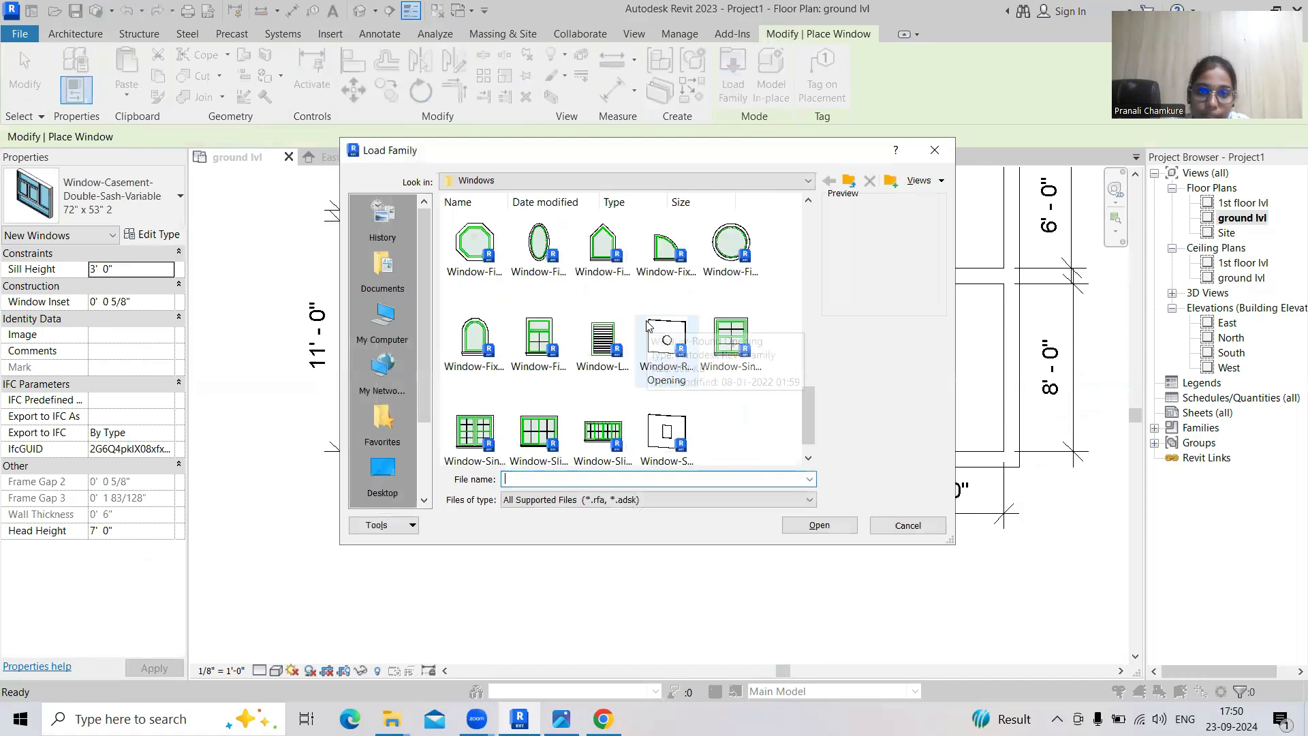
pyautogui.click(597, 352)
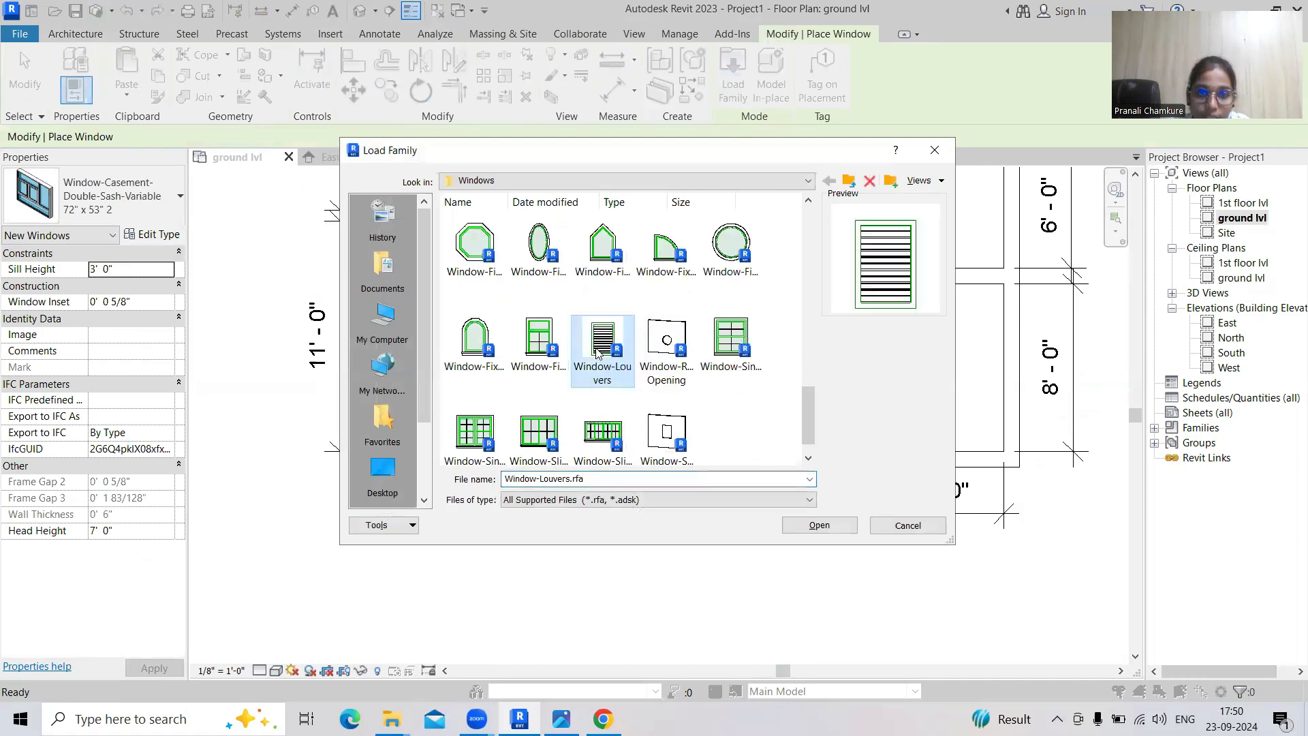
pyautogui.click(819, 524)
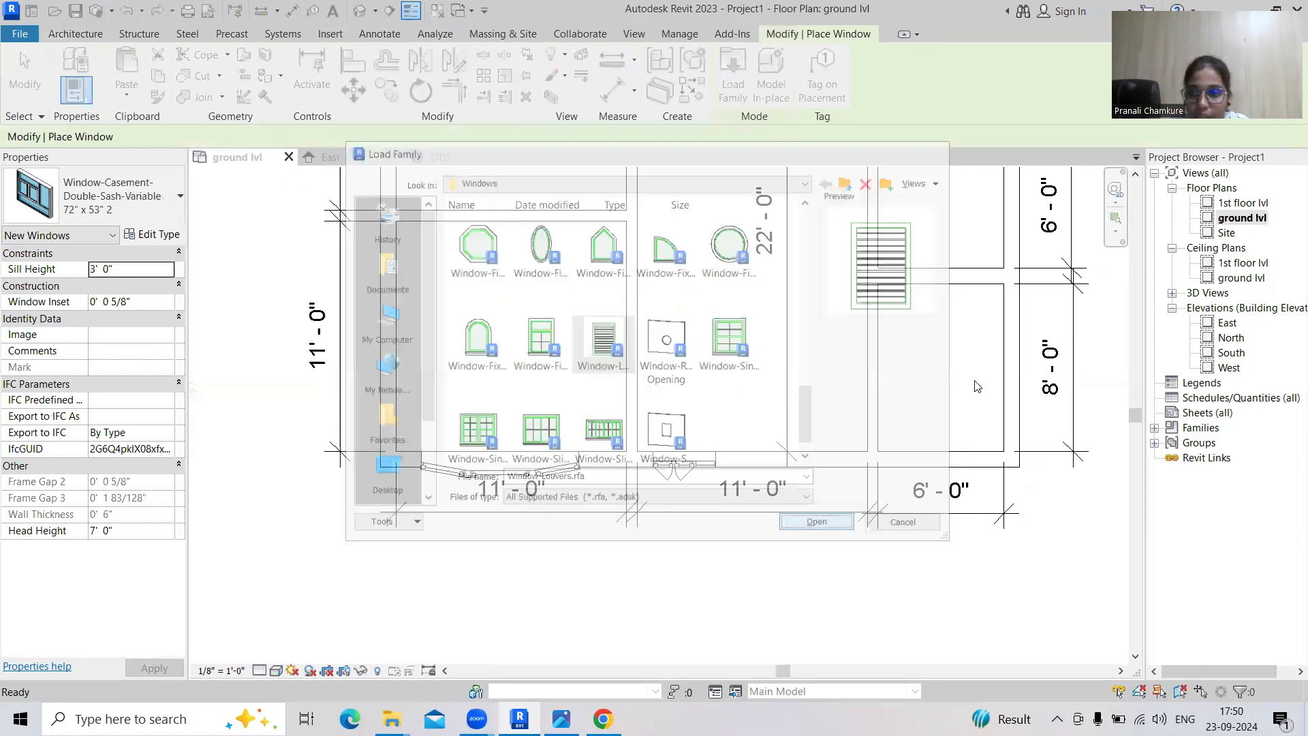
# Place a 24" x 24" louver window midway along the east wall of the 6' 0" by 6' 0" room and end placement
pyautogui.scroll(-1, 973, 379)
pyautogui.moveTo(972, 379); pyautogui.dragTo(819, 490, button='middle')
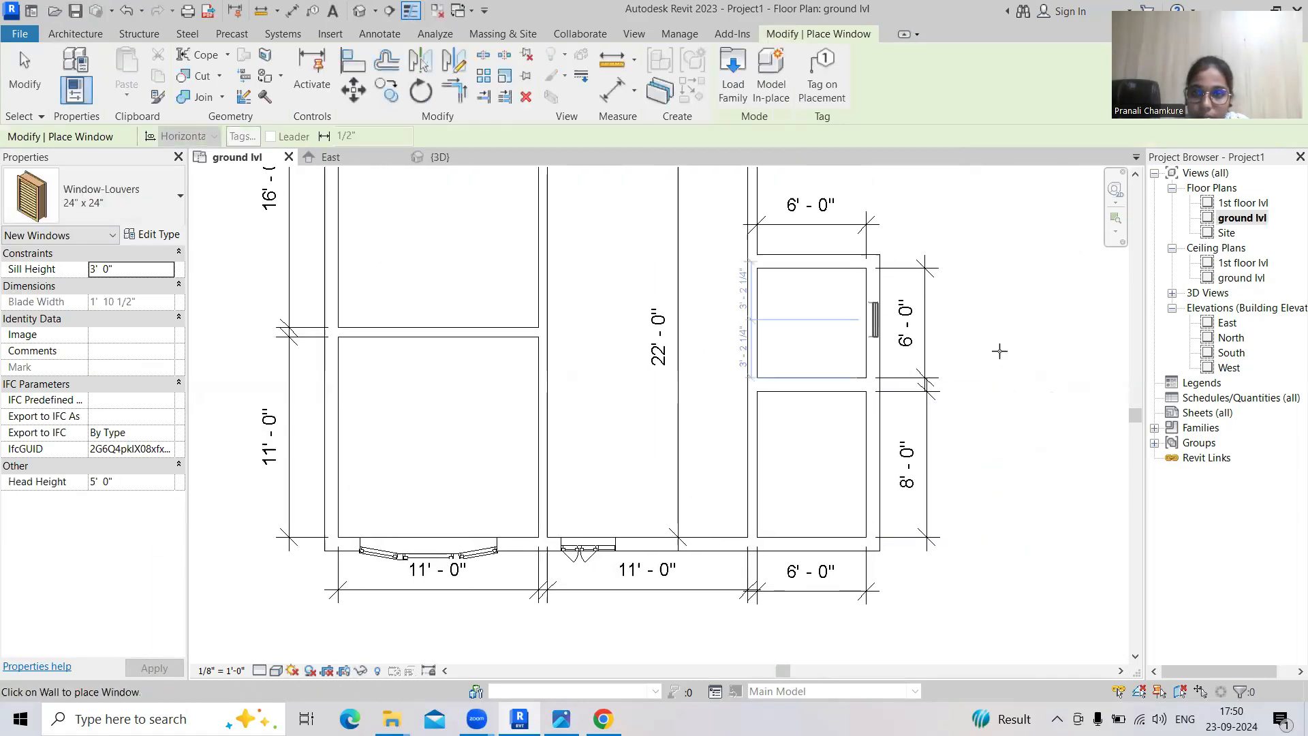
pyautogui.press('Escape')
pyautogui.press('Escape')
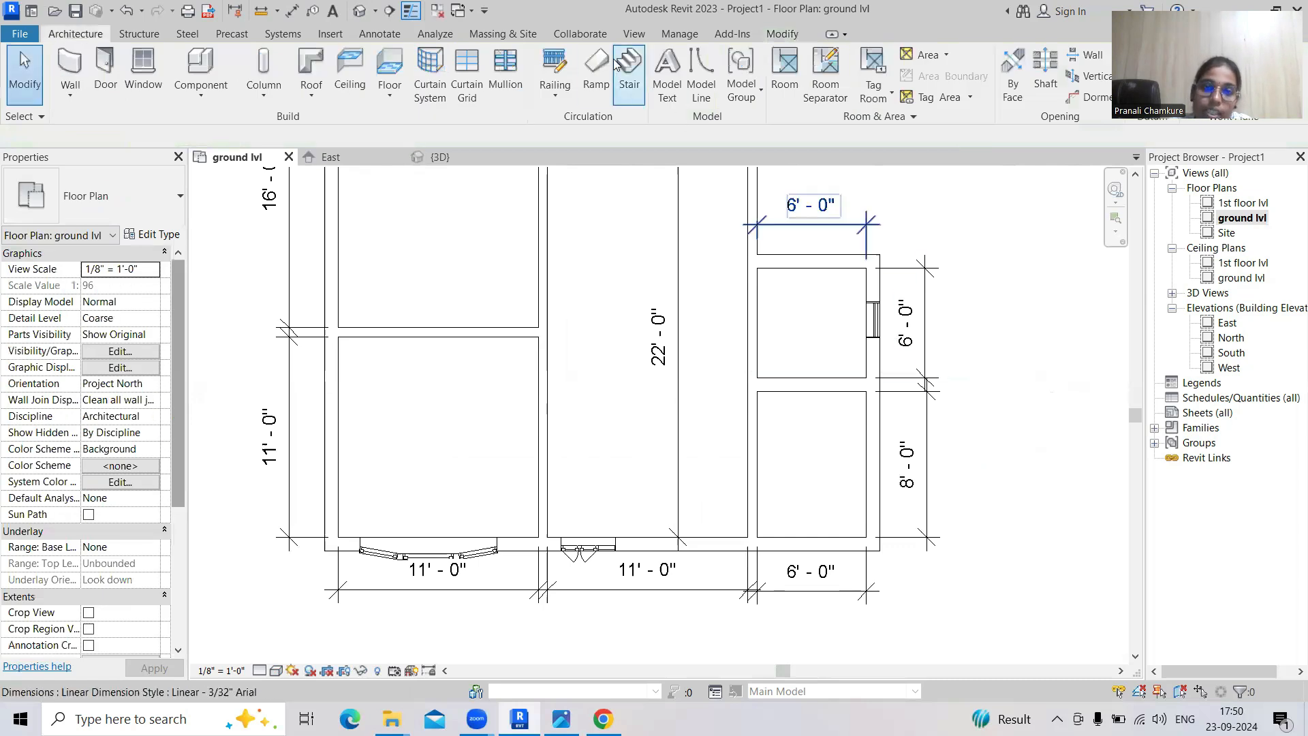
# Open the 3D view and examine the new louver window in the east wall up close
pyautogui.click(359, 10)
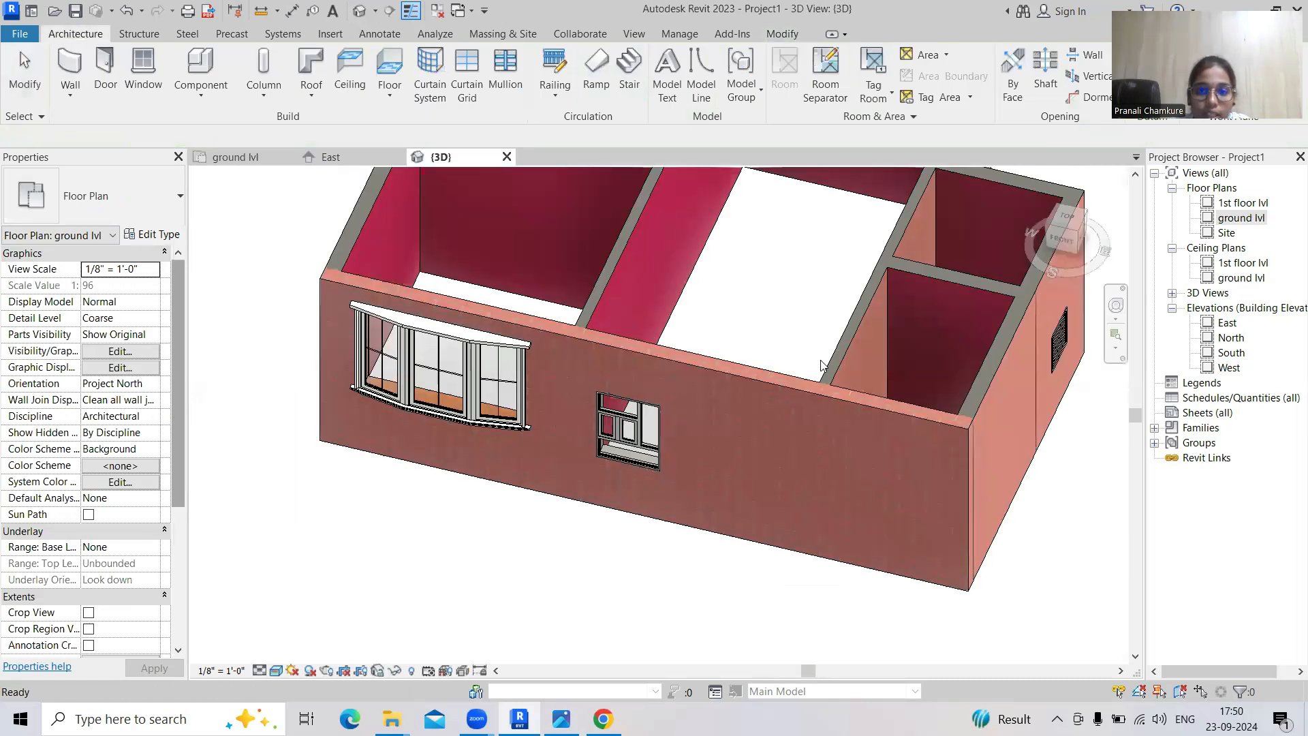
pyautogui.scroll(5, 819, 379)
pyautogui.keyDown('shift'); pyautogui.moveTo(930, 397); pyautogui.dragTo(814, 591, button='middle'); pyautogui.keyUp('shift')
pyautogui.moveTo(797, 365); pyautogui.dragTo(682, 667, button='middle')
pyautogui.scroll(2, 657, 382)
pyautogui.keyDown('shift'); pyautogui.moveTo(757, 432); pyautogui.dragTo(597, 643, button='middle'); pyautogui.keyUp('shift')
pyautogui.scroll(2, 795, 299)
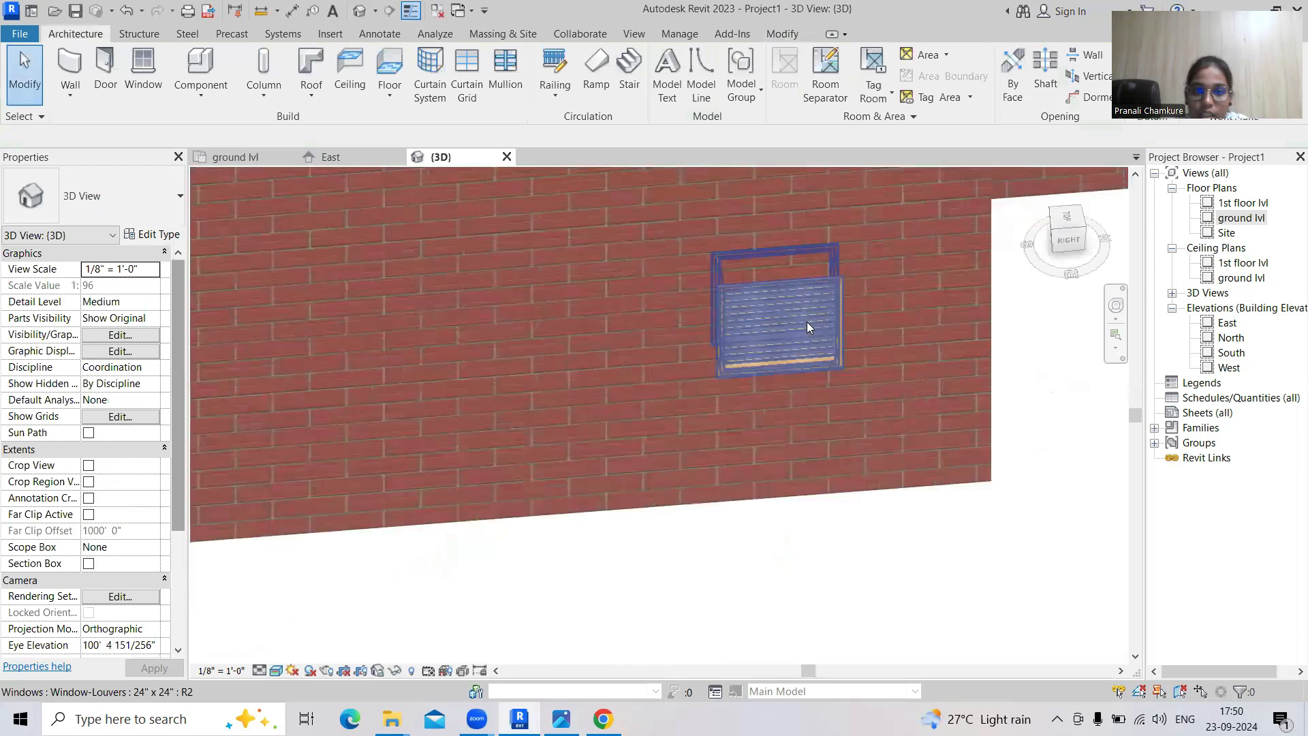
pyautogui.scroll(2, 801, 334)
# Duplicate the louver window's 24" x 24" type as 24" x 24" 2
pyautogui.click(796, 342)
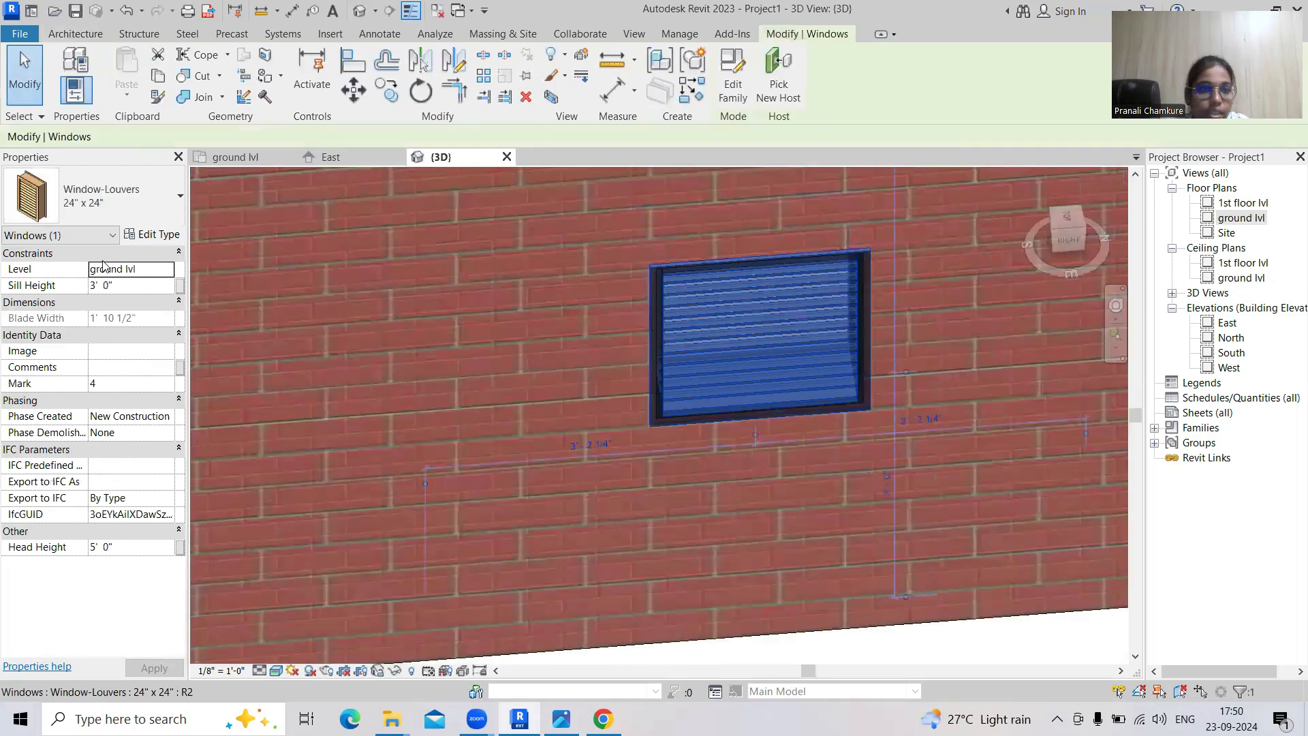
pyautogui.click(147, 235)
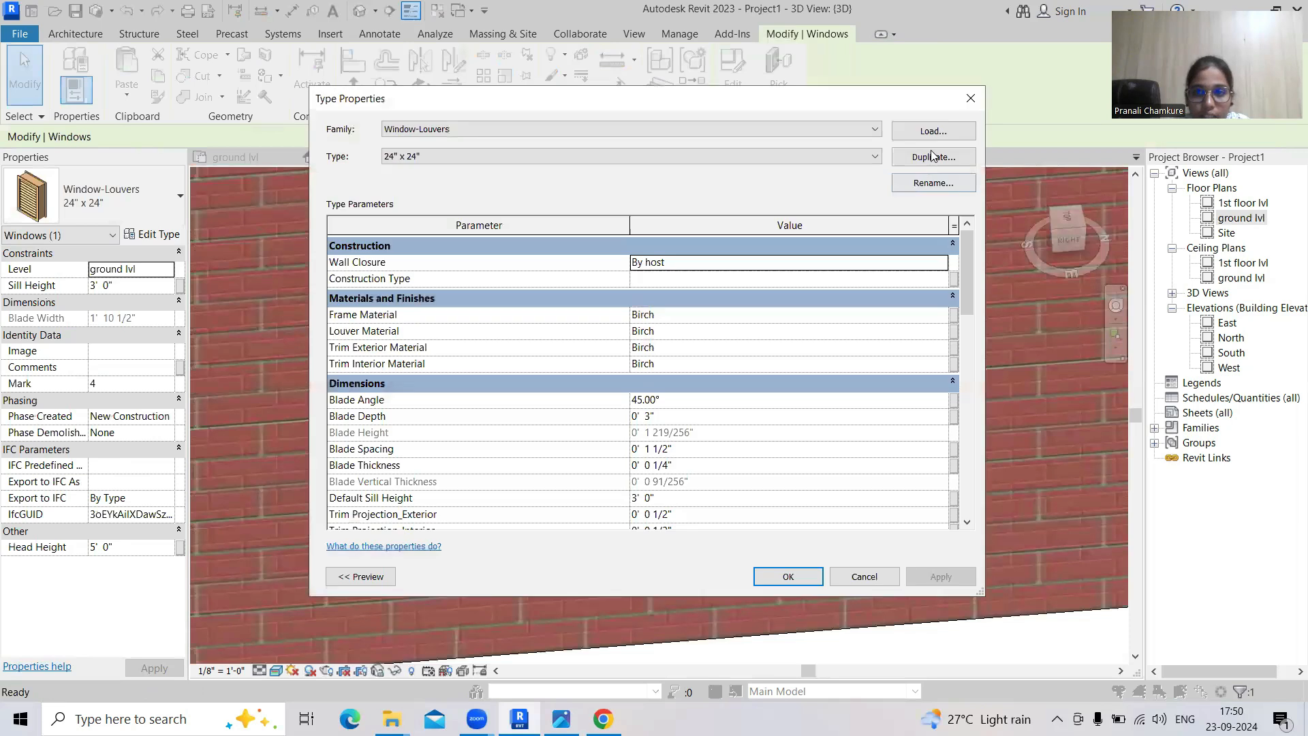
pyautogui.click(929, 160)
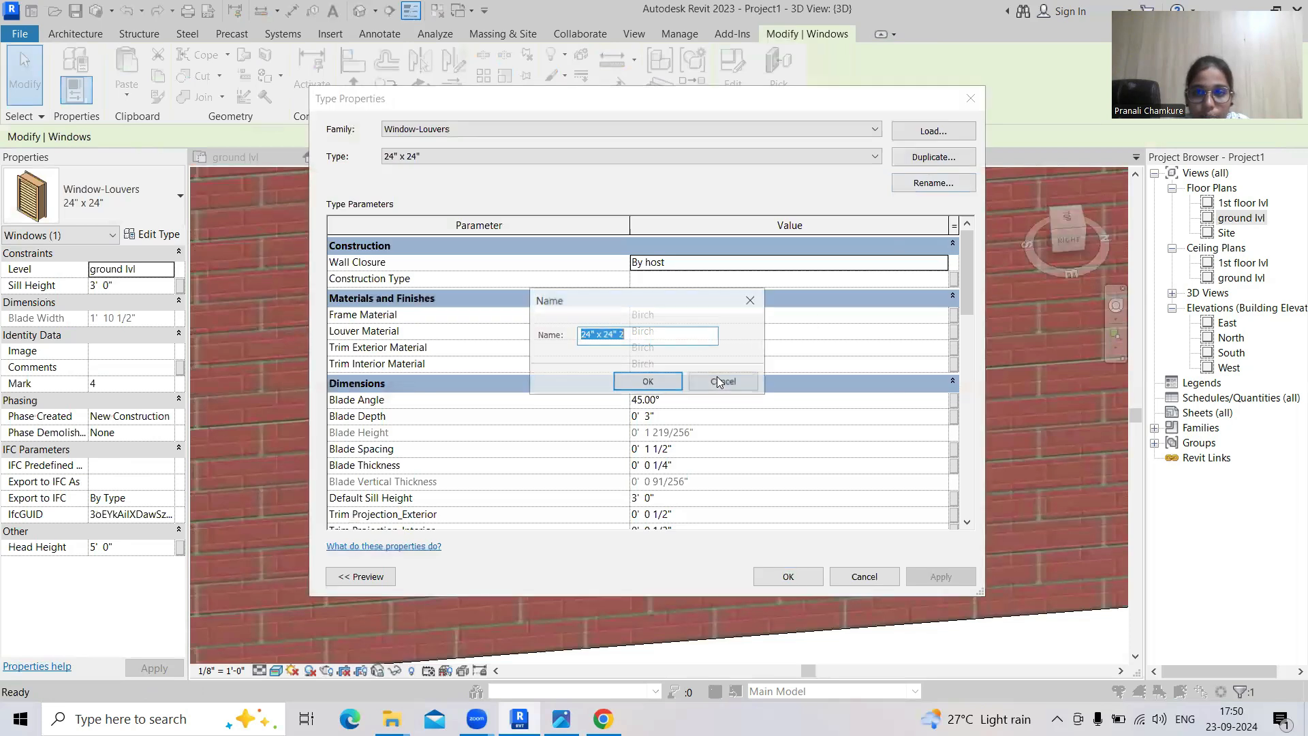
pyautogui.click(648, 382)
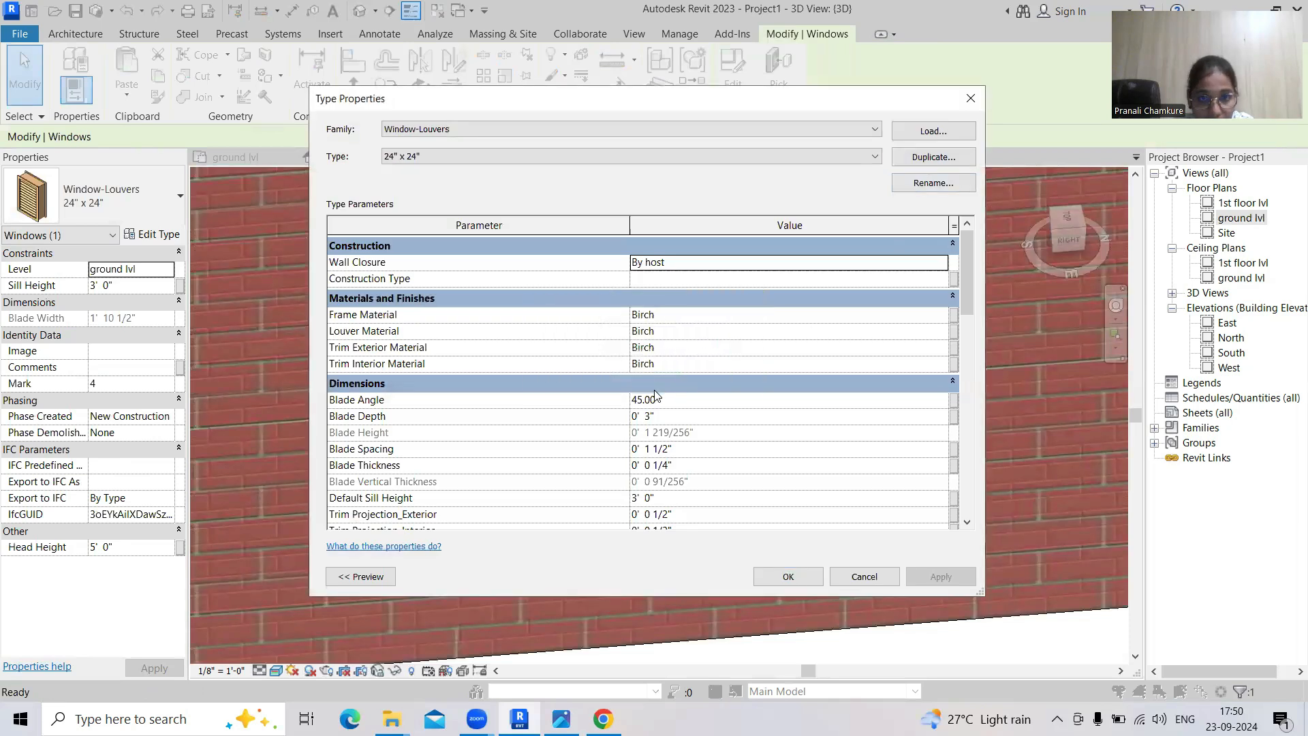
# Set the Frame Material of the 24" x 24" 2 louver type to Glass
pyautogui.click(666, 314)
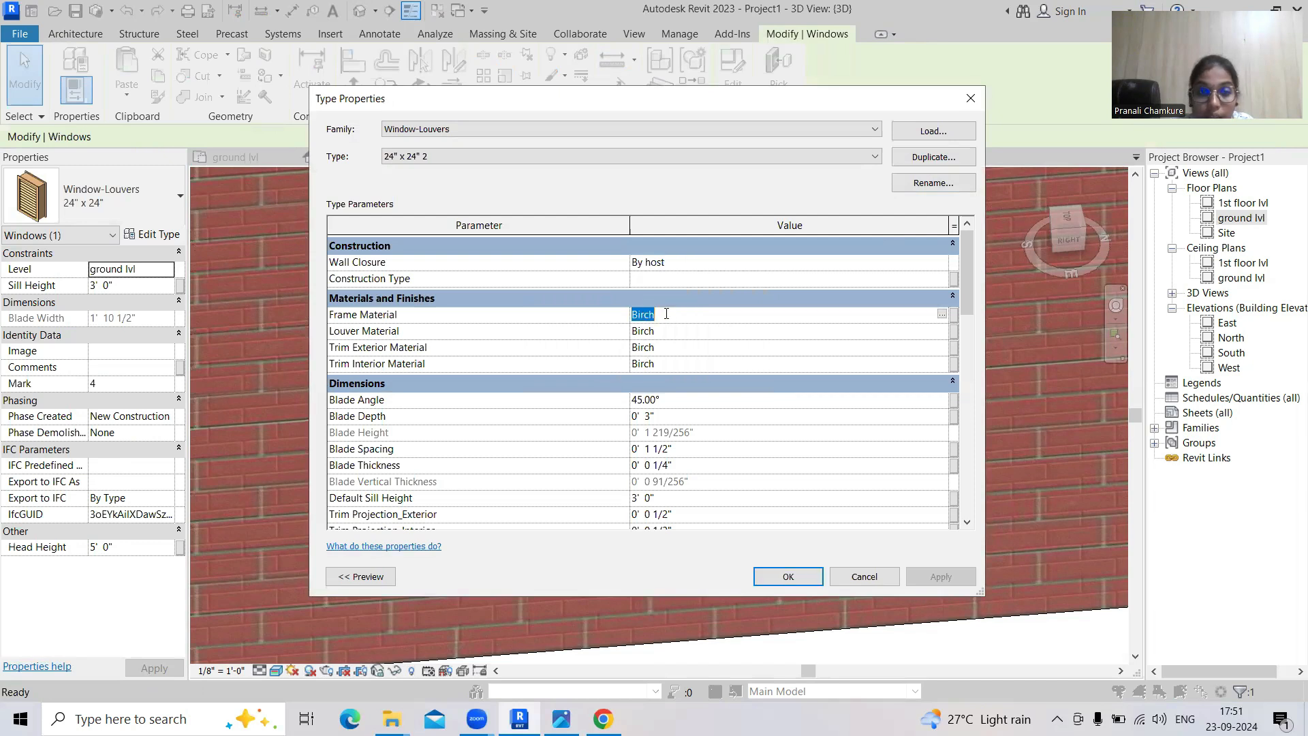
pyautogui.click(942, 314)
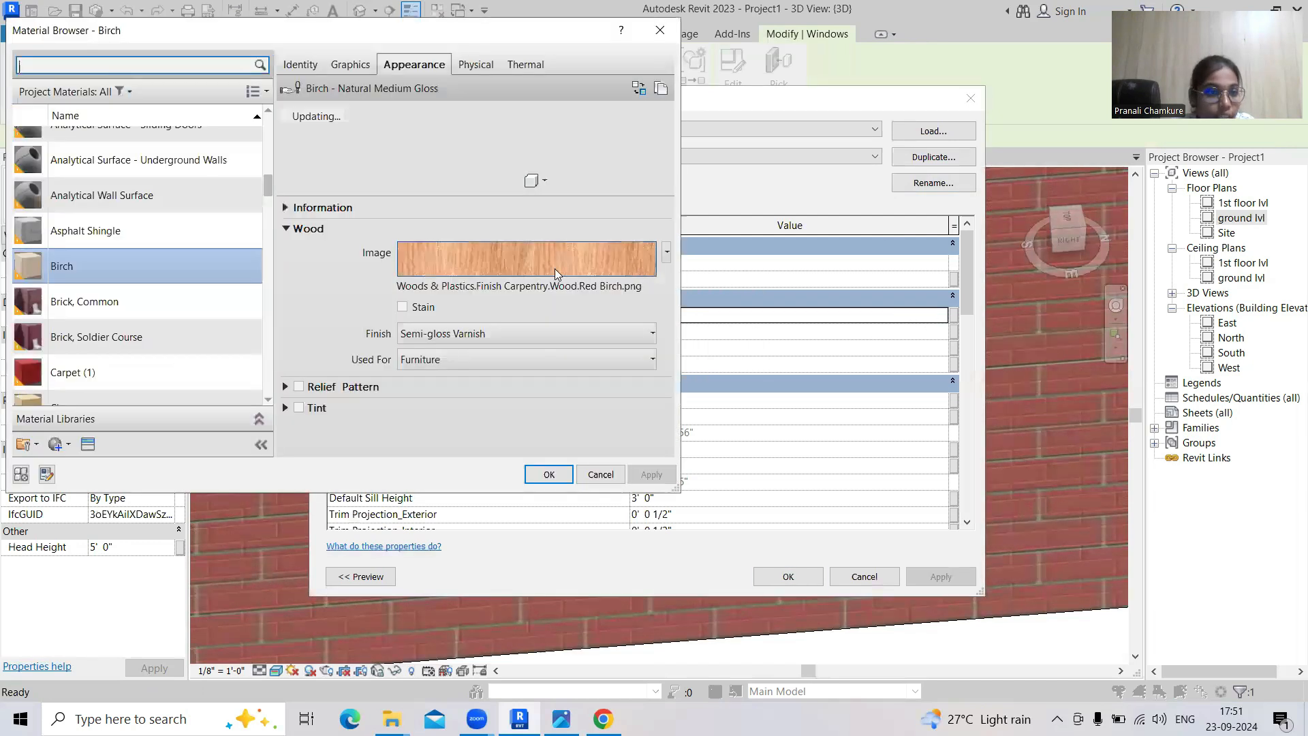
pyautogui.scroll(-3, 97, 317)
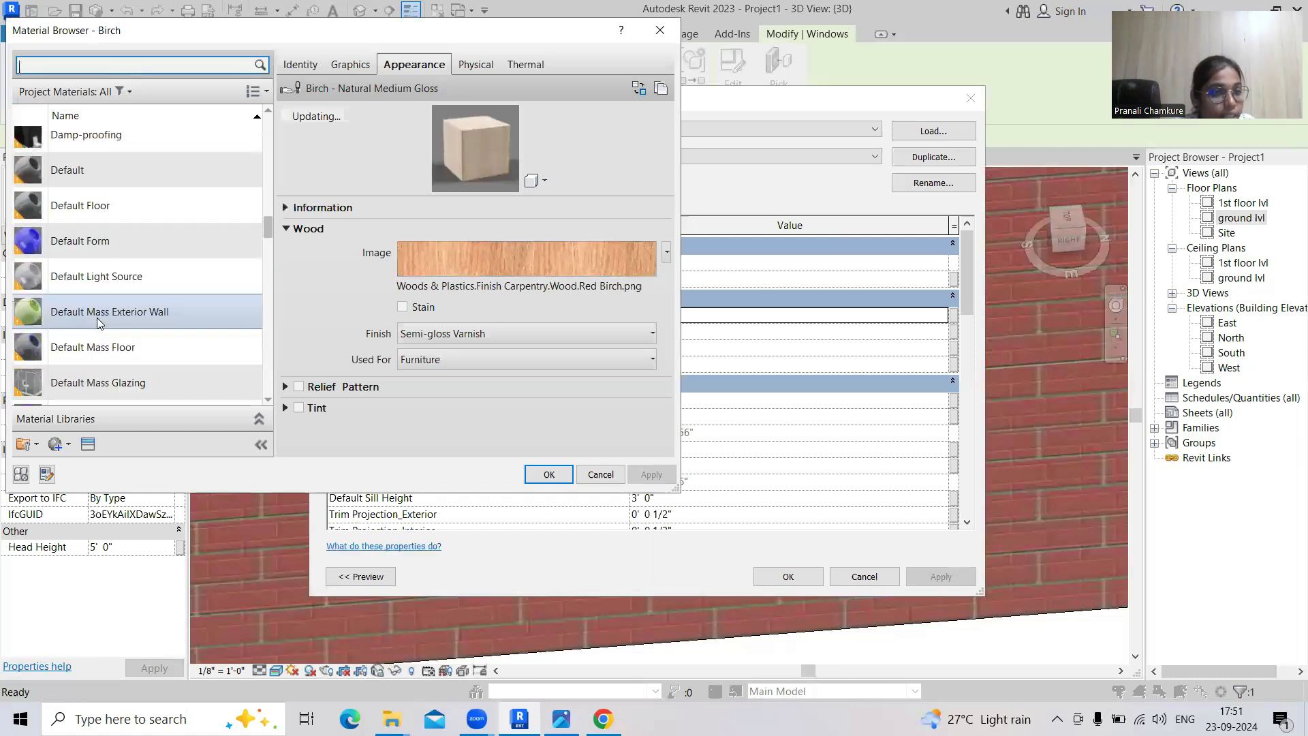
pyautogui.scroll(-3, 97, 317)
pyautogui.scroll(5, 96, 318)
pyautogui.scroll(-2, 96, 317)
pyautogui.scroll(-5, 97, 317)
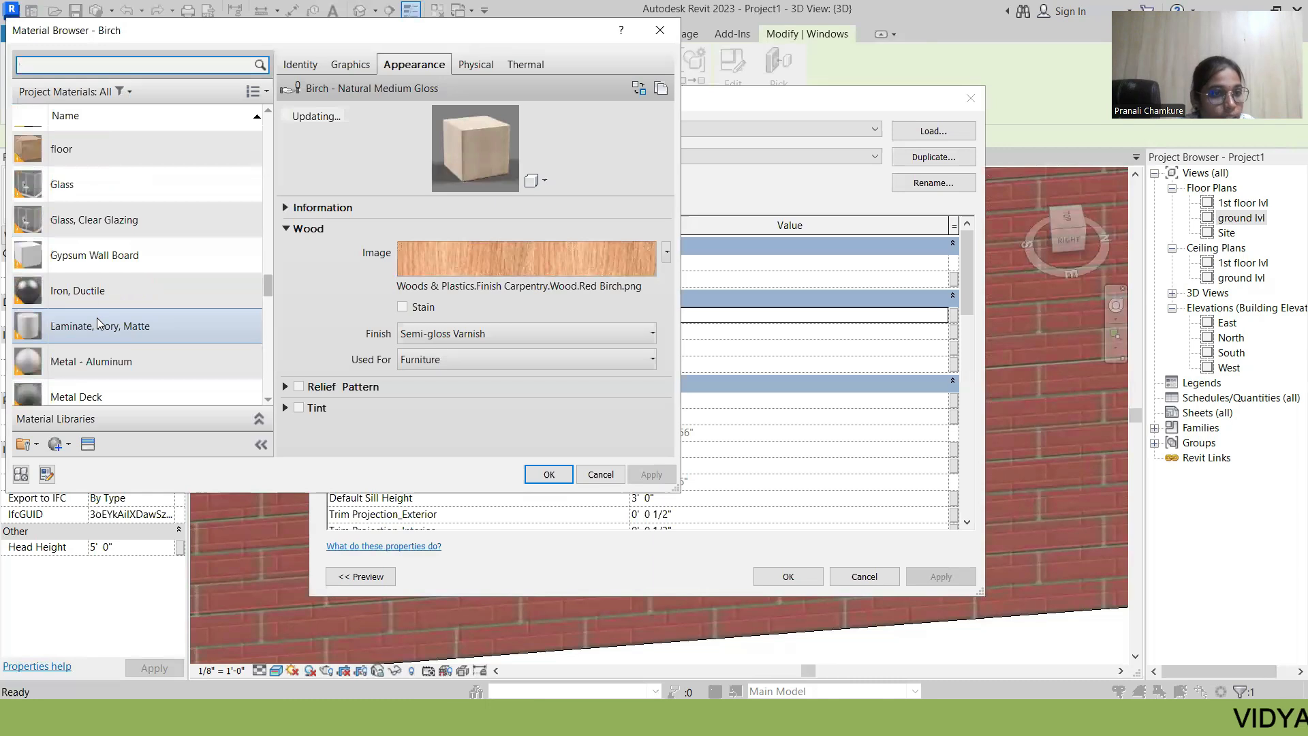
pyautogui.click(75, 187)
pyautogui.press('Return')
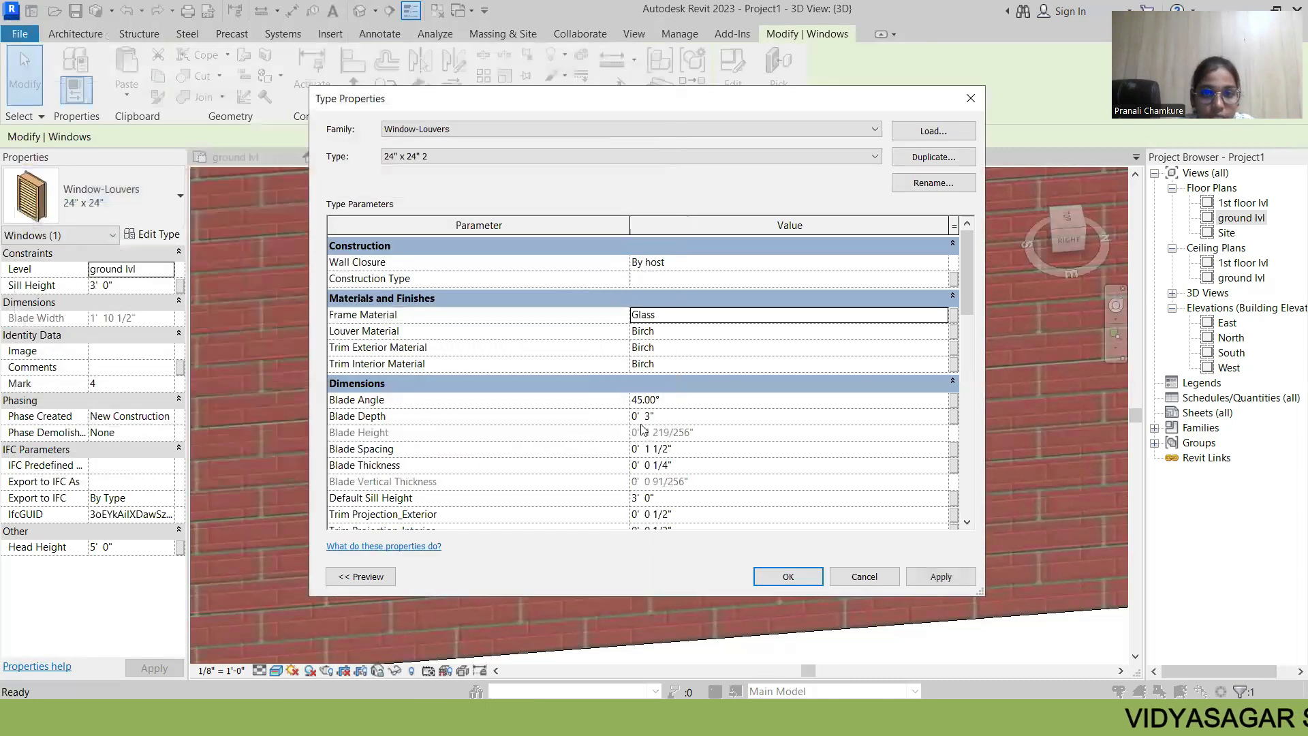
# Set the Louver Material of the 24" x 24" 2 type to Glass and accept the type changes
pyautogui.click(940, 331)
pyautogui.click(941, 331)
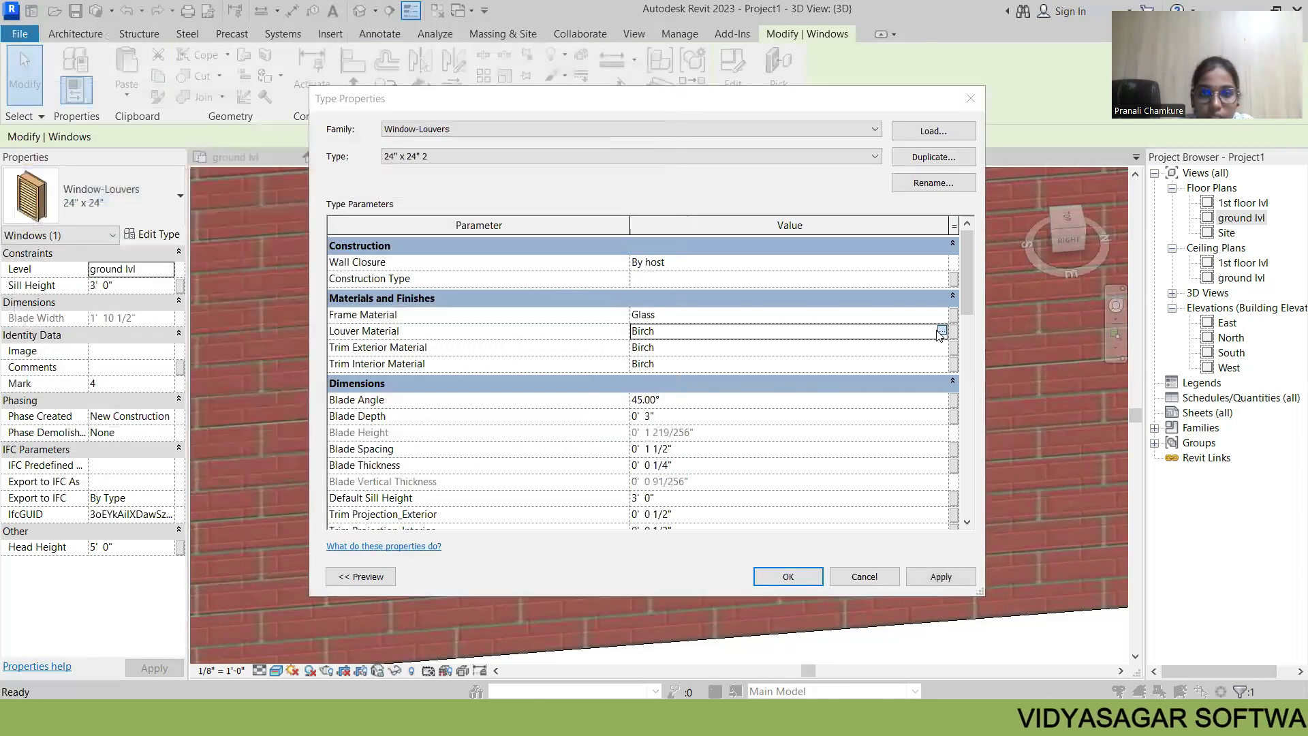
pyautogui.scroll(-5, 94, 270)
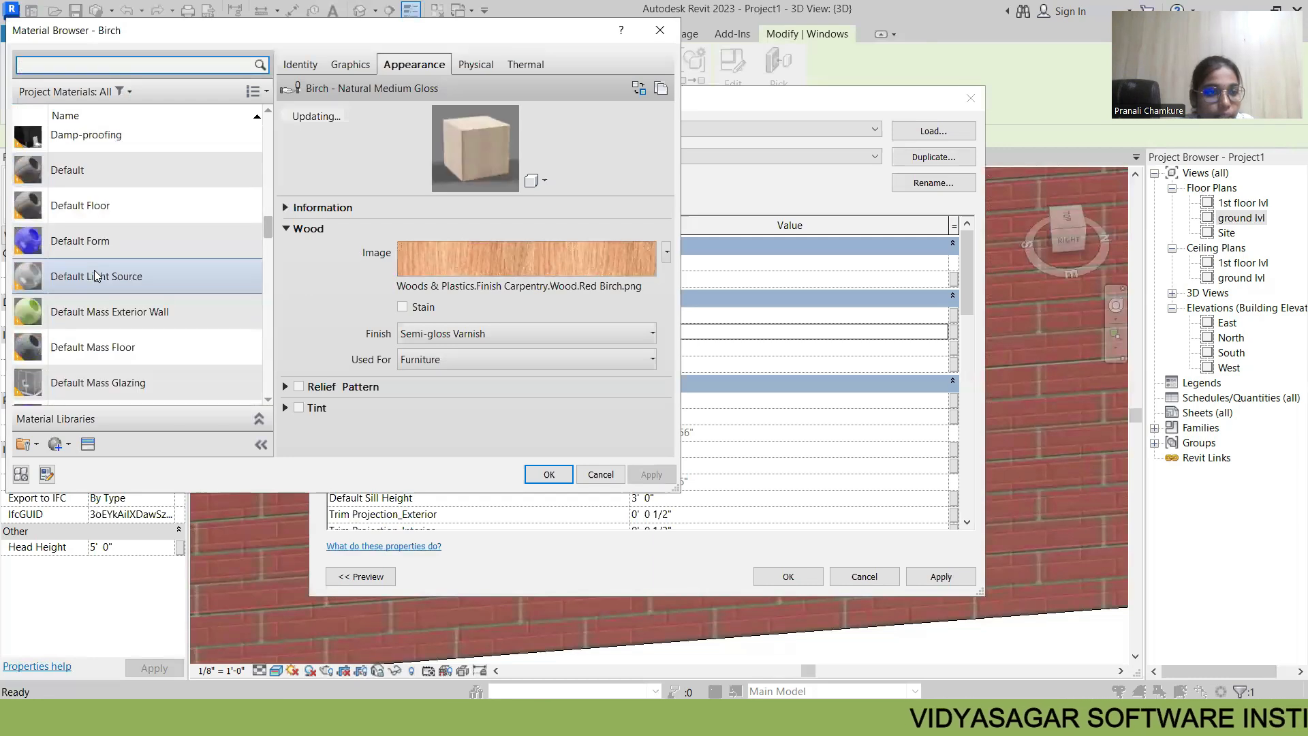
pyautogui.scroll(-3, 94, 273)
pyautogui.scroll(-5, 94, 273)
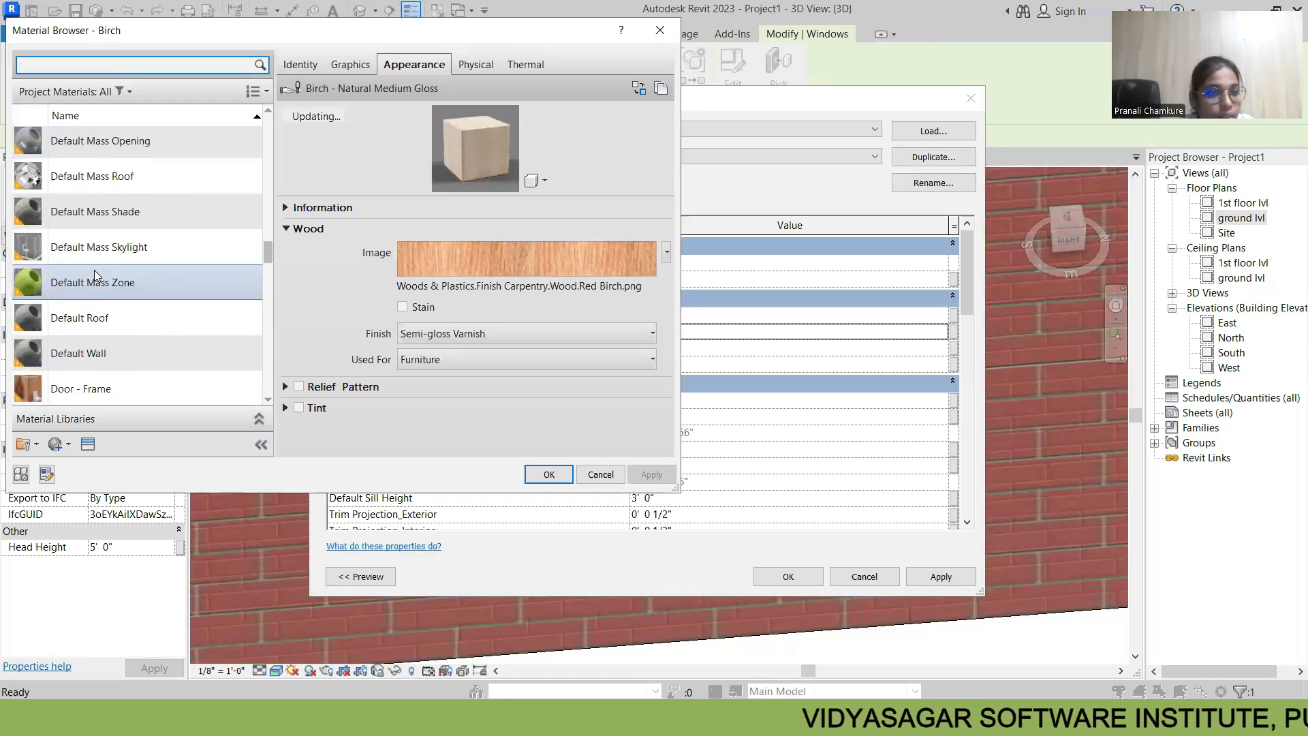
pyautogui.scroll(-1, 94, 270)
pyautogui.scroll(1, 73, 334)
pyautogui.scroll(1, 75, 338)
pyautogui.scroll(1, 83, 282)
pyautogui.scroll(3, 83, 282)
pyautogui.scroll(-3, 83, 282)
pyautogui.scroll(-5, 83, 282)
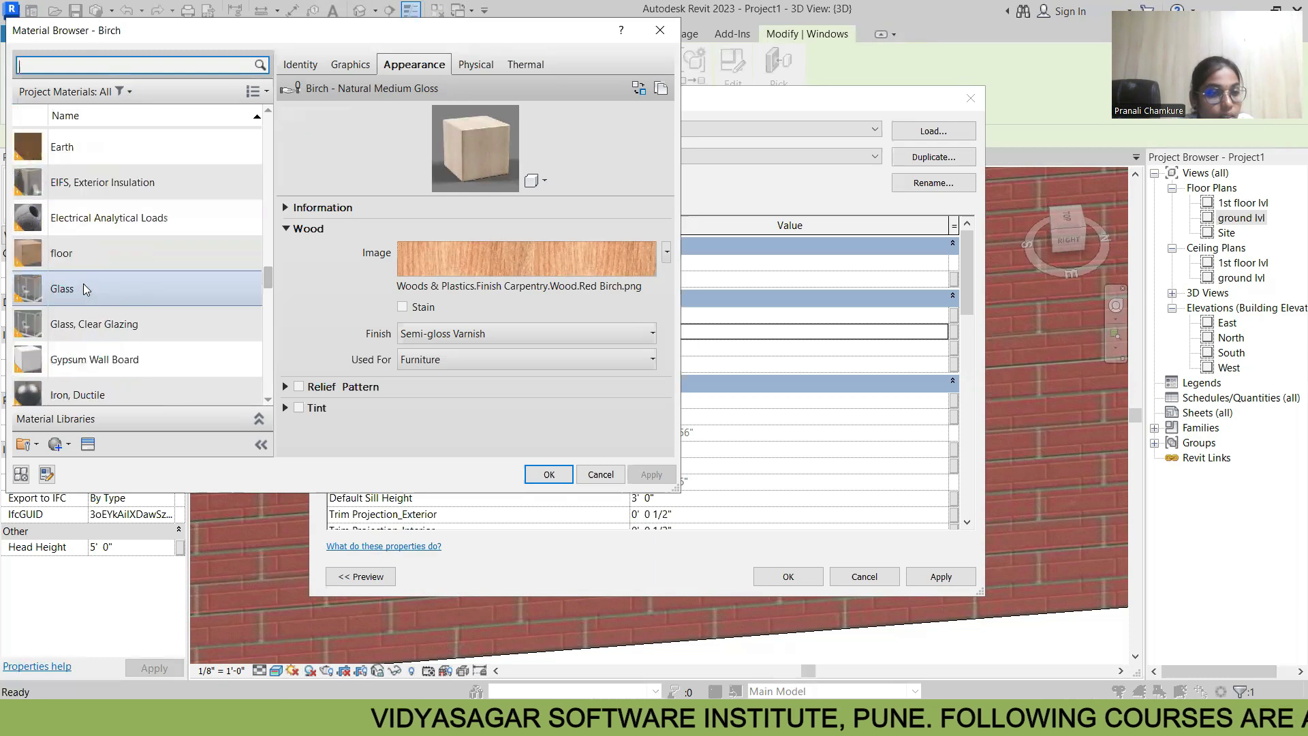
pyautogui.doubleClick(82, 287)
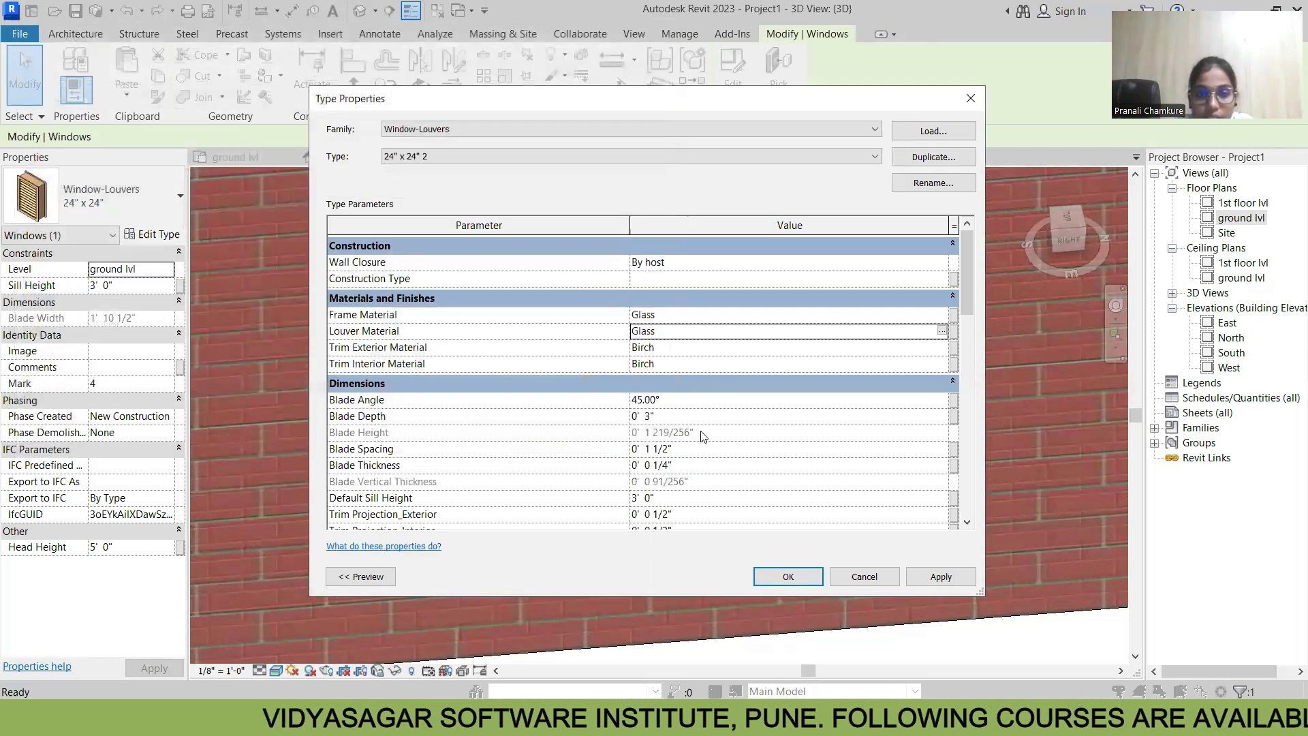
pyautogui.scroll(-2, 668, 417)
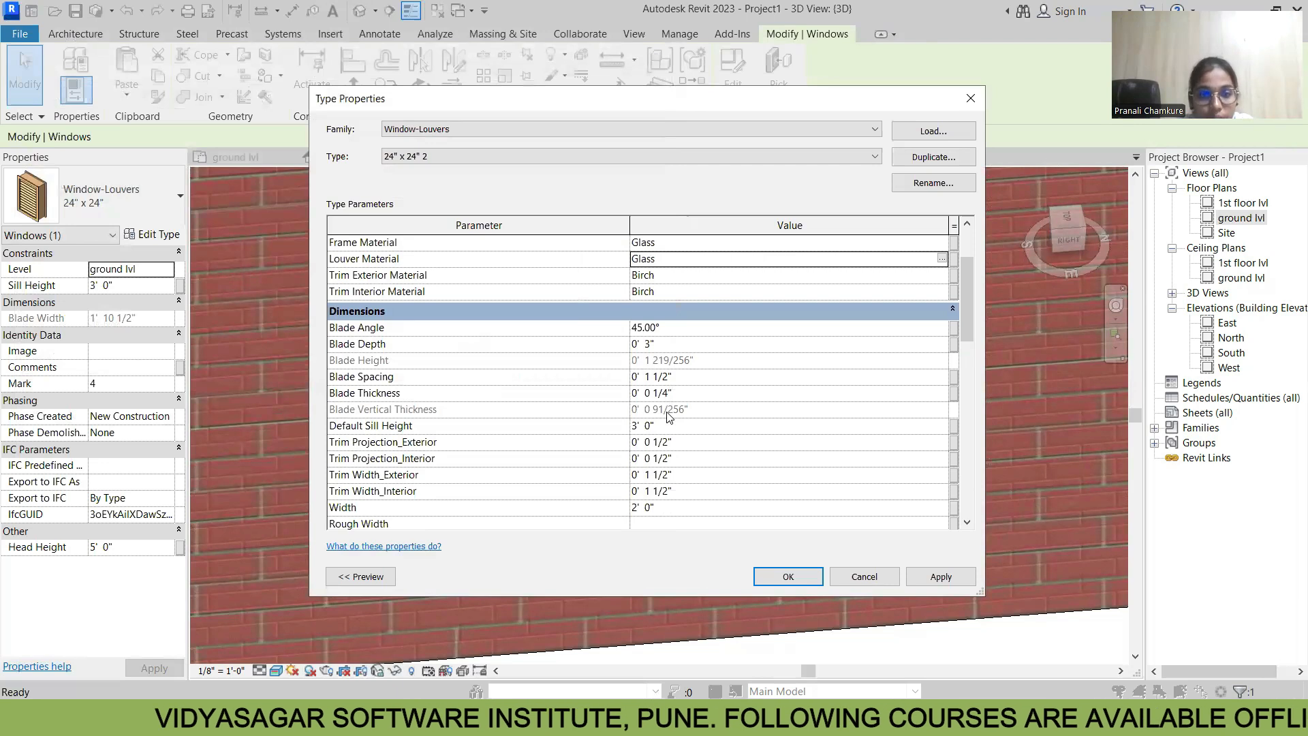
pyautogui.scroll(-4, 668, 416)
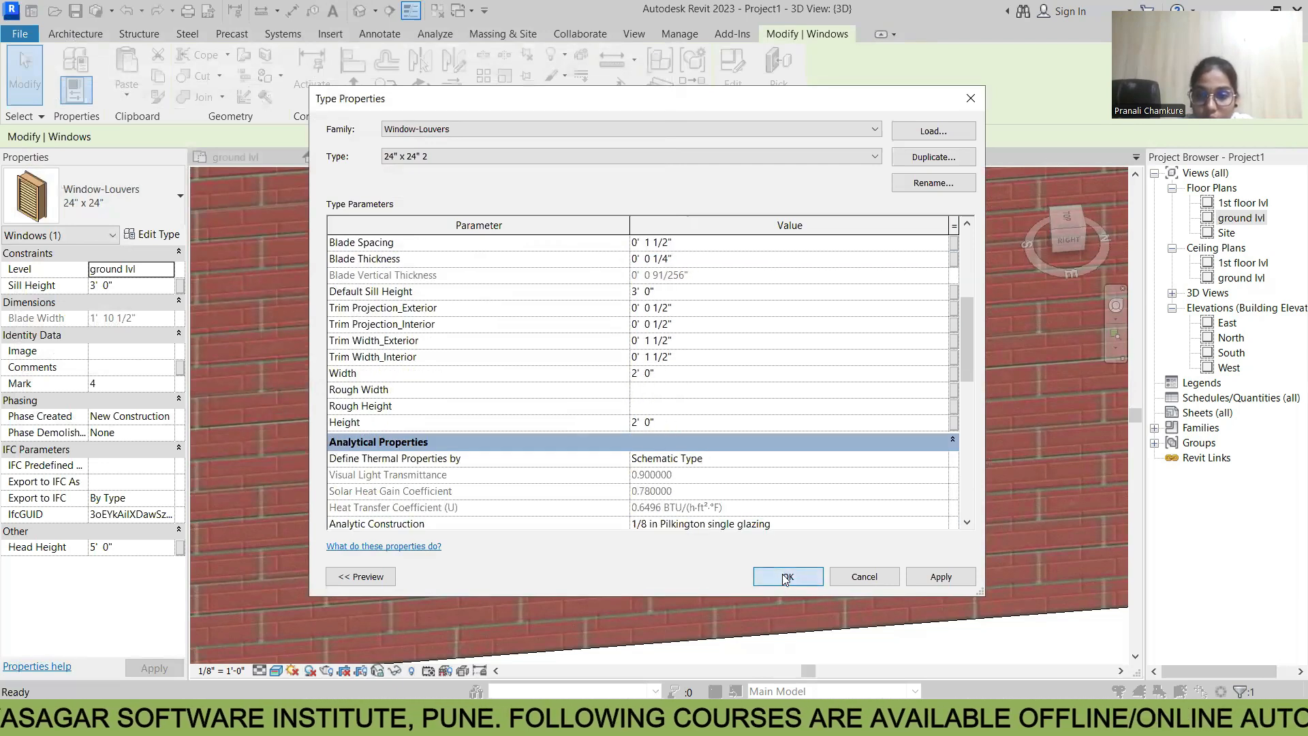
pyautogui.press('Return')
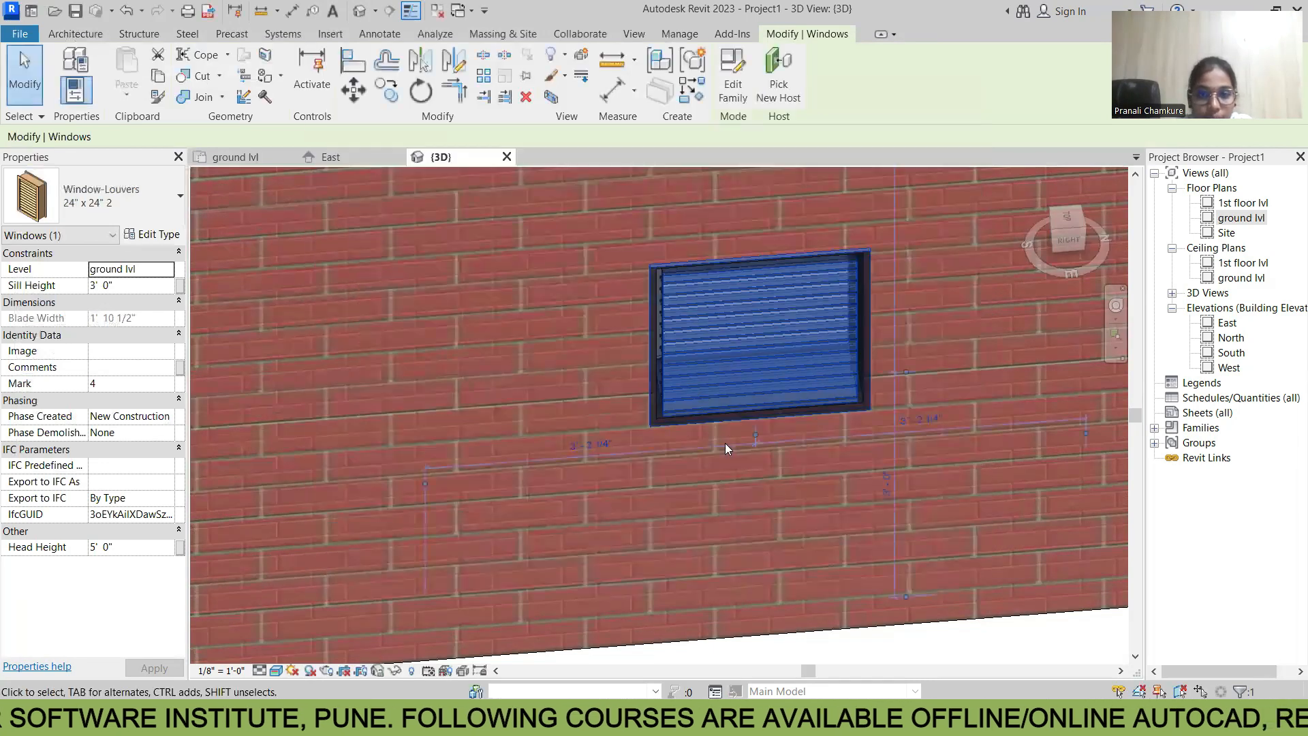
# Deselect the louver window and examine its lower frame and blades up close
pyautogui.scroll(-3, 587, 293)
pyautogui.click(689, 544)
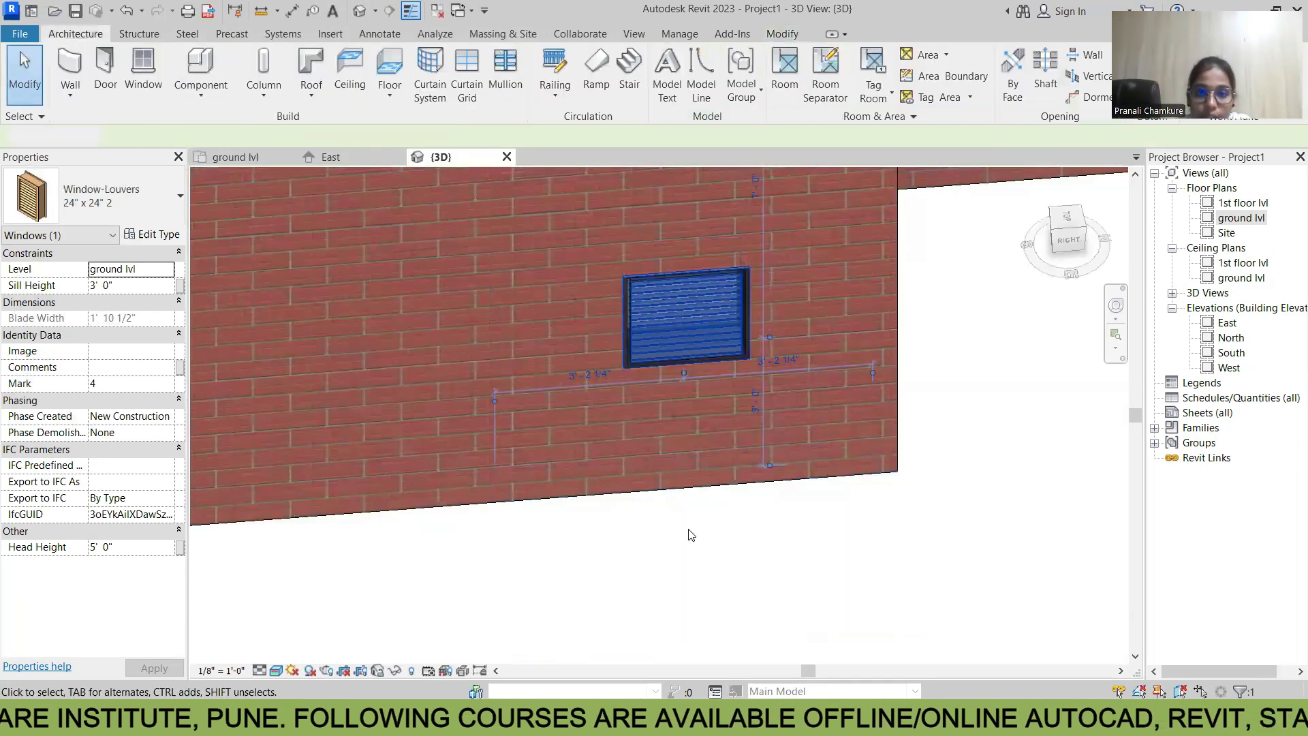
pyautogui.scroll(3, 669, 320)
pyautogui.scroll(3, 755, 461)
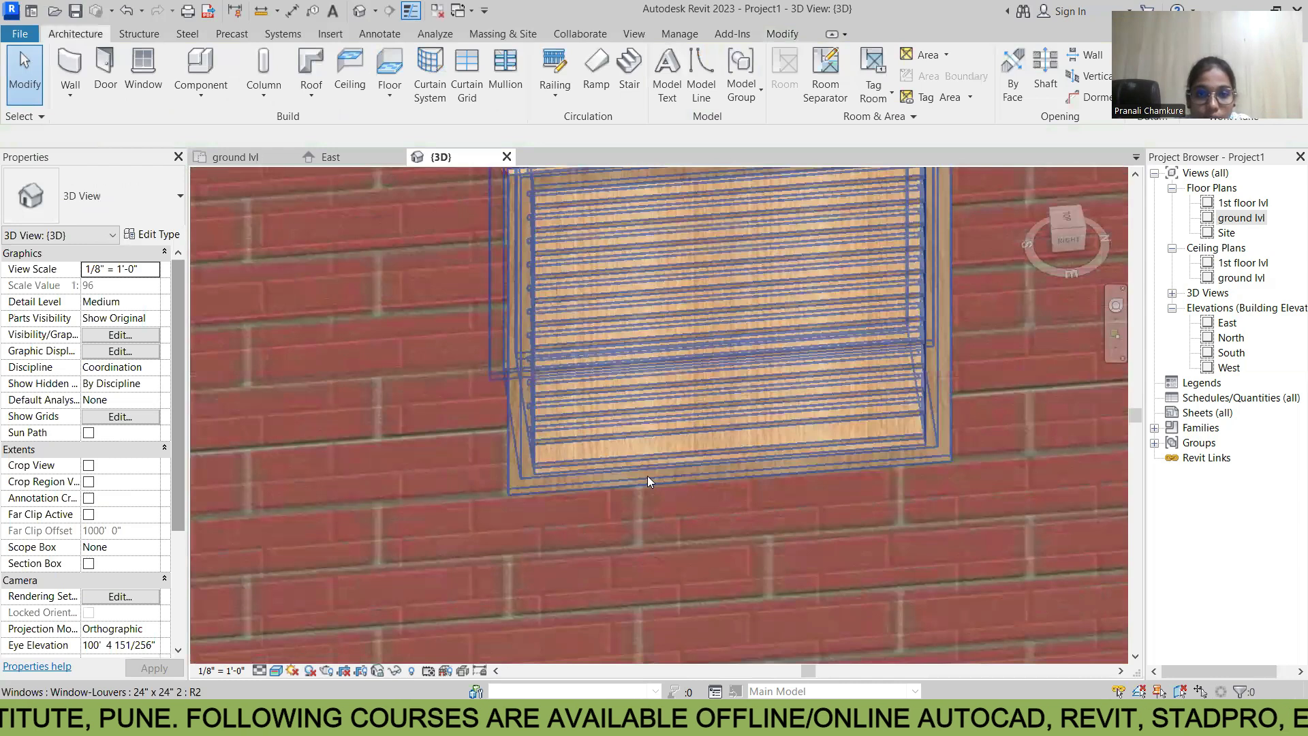
pyautogui.scroll(3, 487, 451)
pyautogui.scroll(-4, 628, 431)
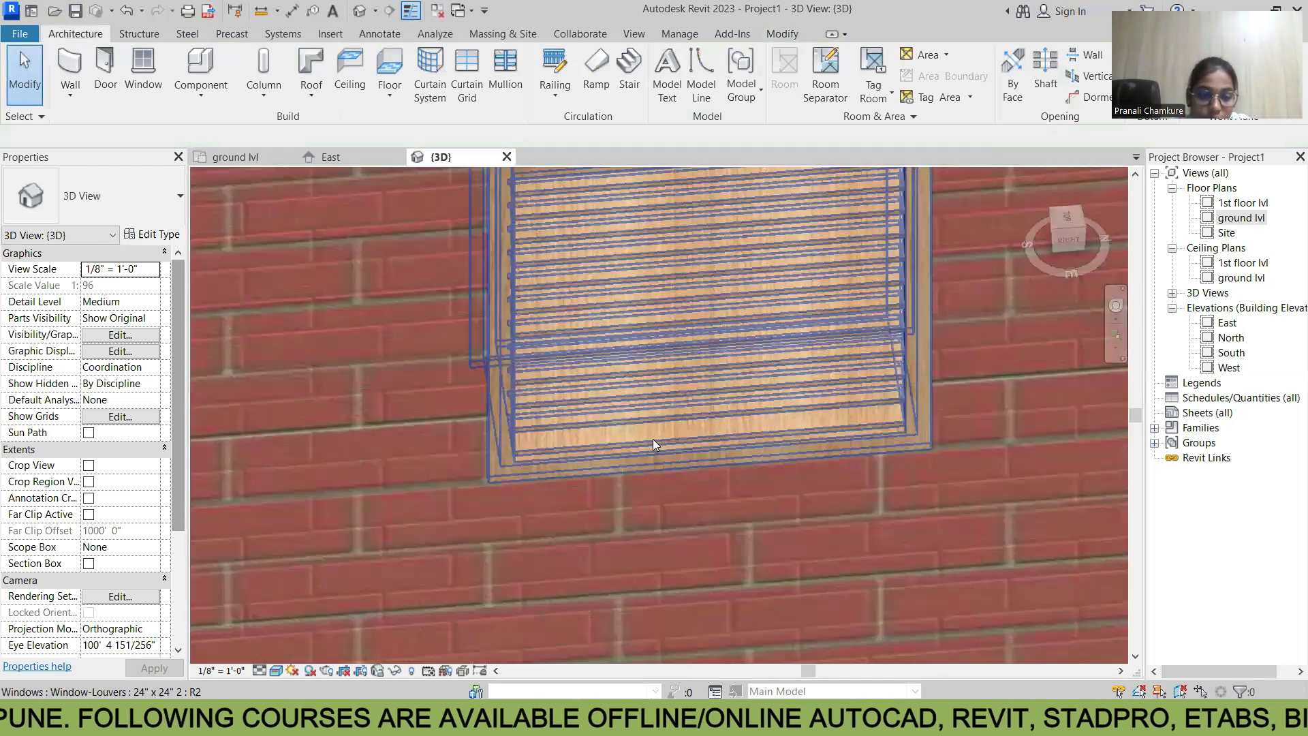
pyautogui.keyDown('shift'); pyautogui.moveTo(712, 438); pyautogui.dragTo(690, 436, button='middle'); pyautogui.keyUp('shift')
# Examine the louver window within the whole east wall, inspect its selected blades closely, and clear the selection
pyautogui.scroll(-6, 689, 439)
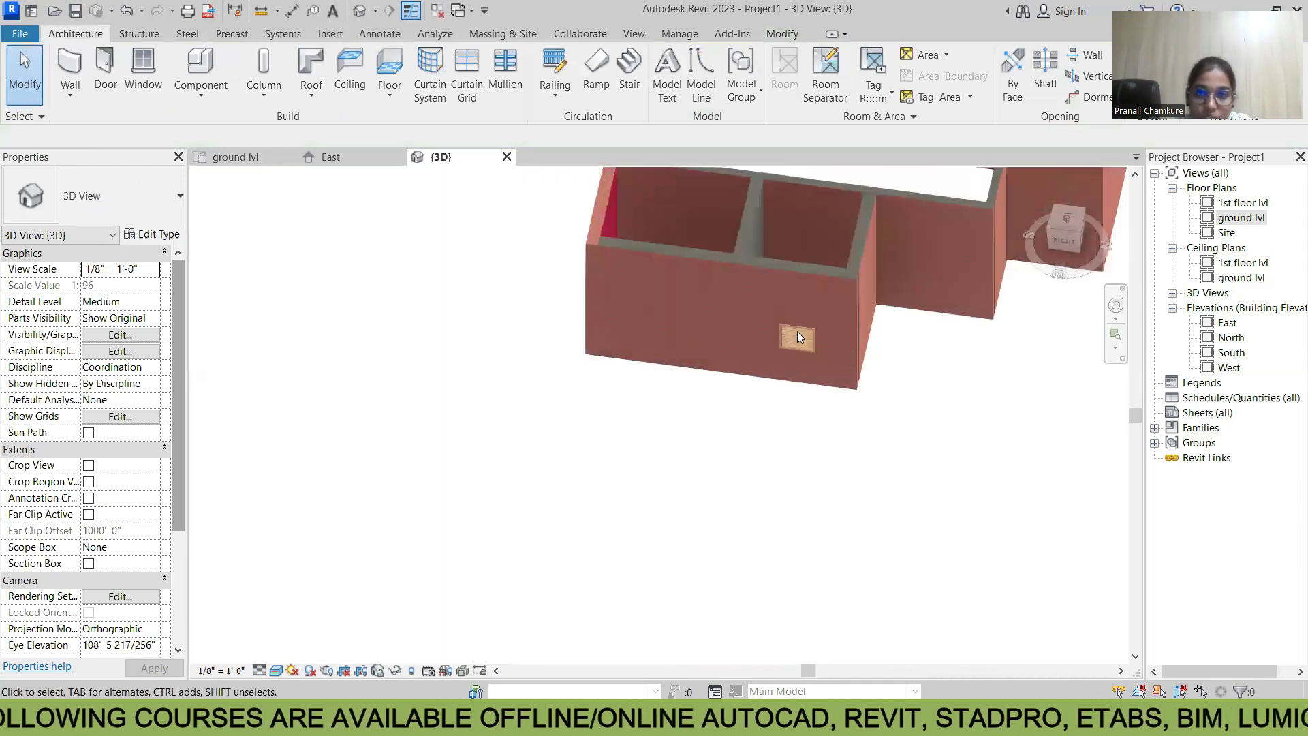
pyautogui.scroll(3, 799, 330)
pyautogui.scroll(4, 817, 331)
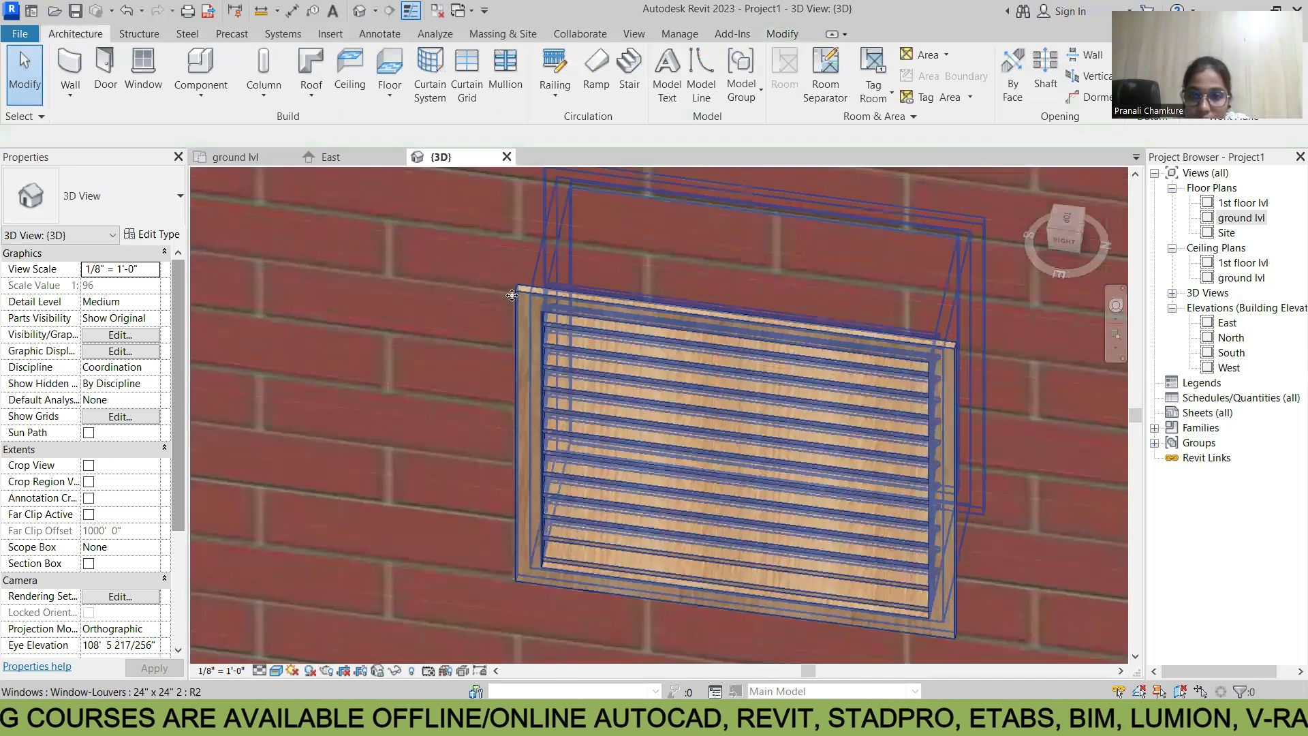
pyautogui.click(949, 385)
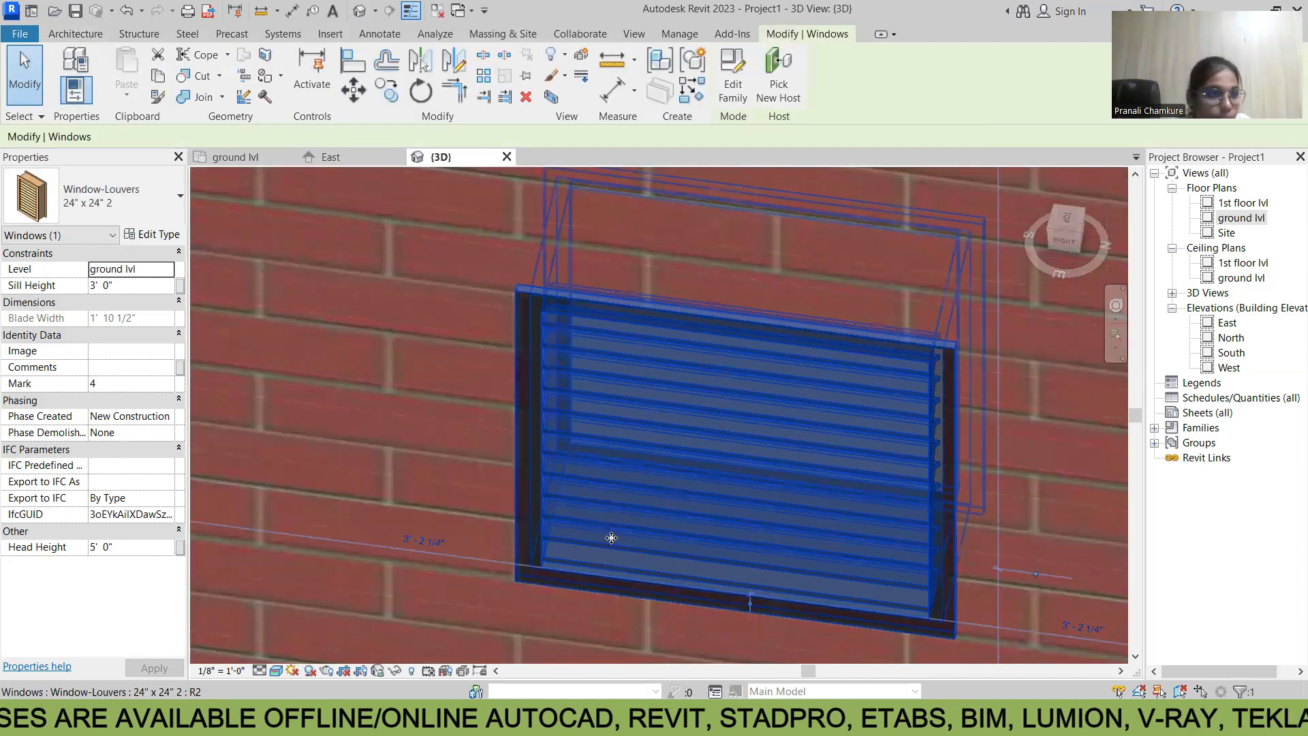
pyautogui.scroll(2, 660, 497)
pyautogui.scroll(6, 503, 361)
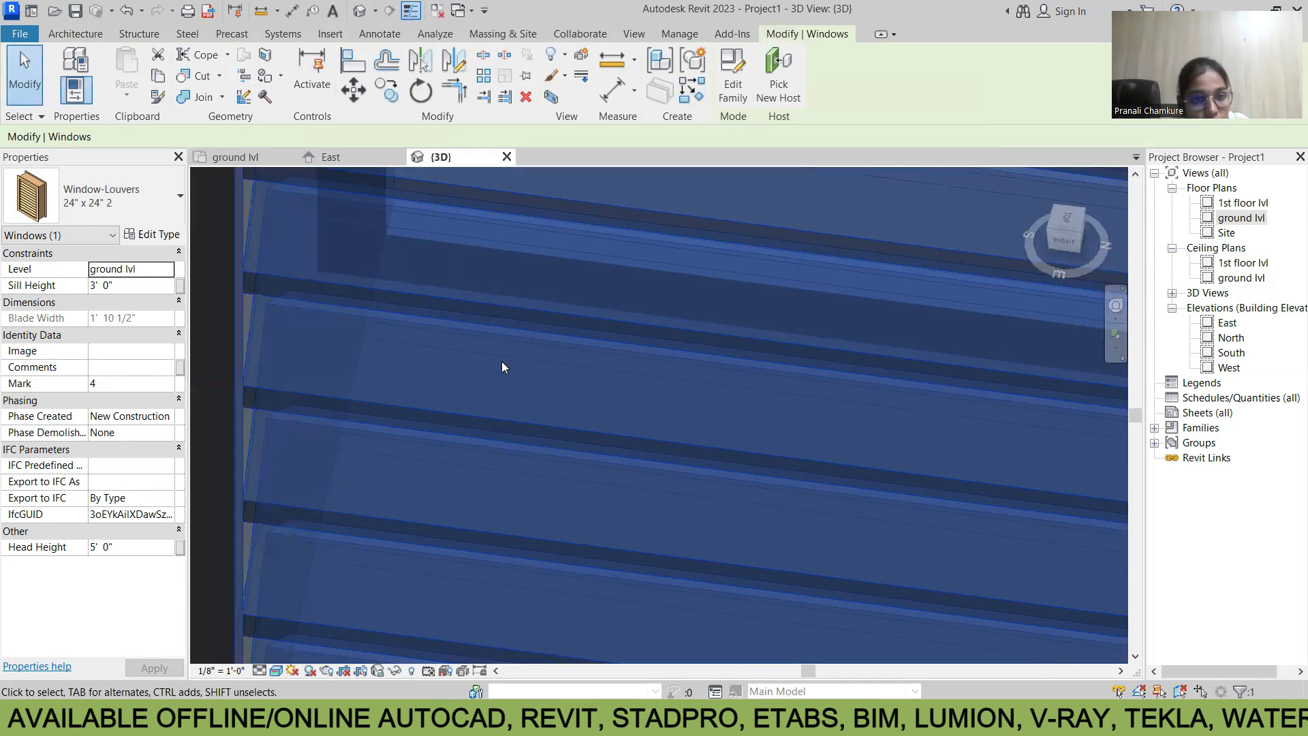
pyautogui.scroll(-3, 502, 367)
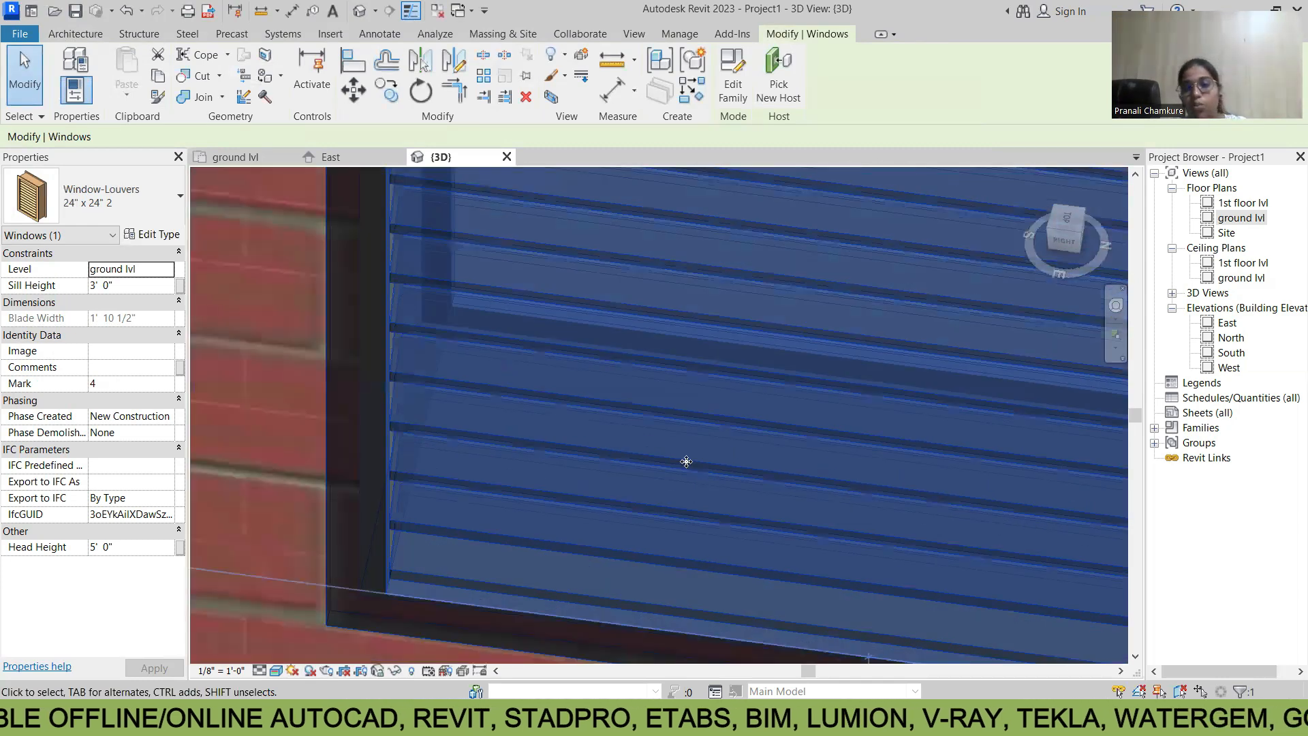
pyautogui.scroll(-5, 686, 462)
pyautogui.press('Escape')
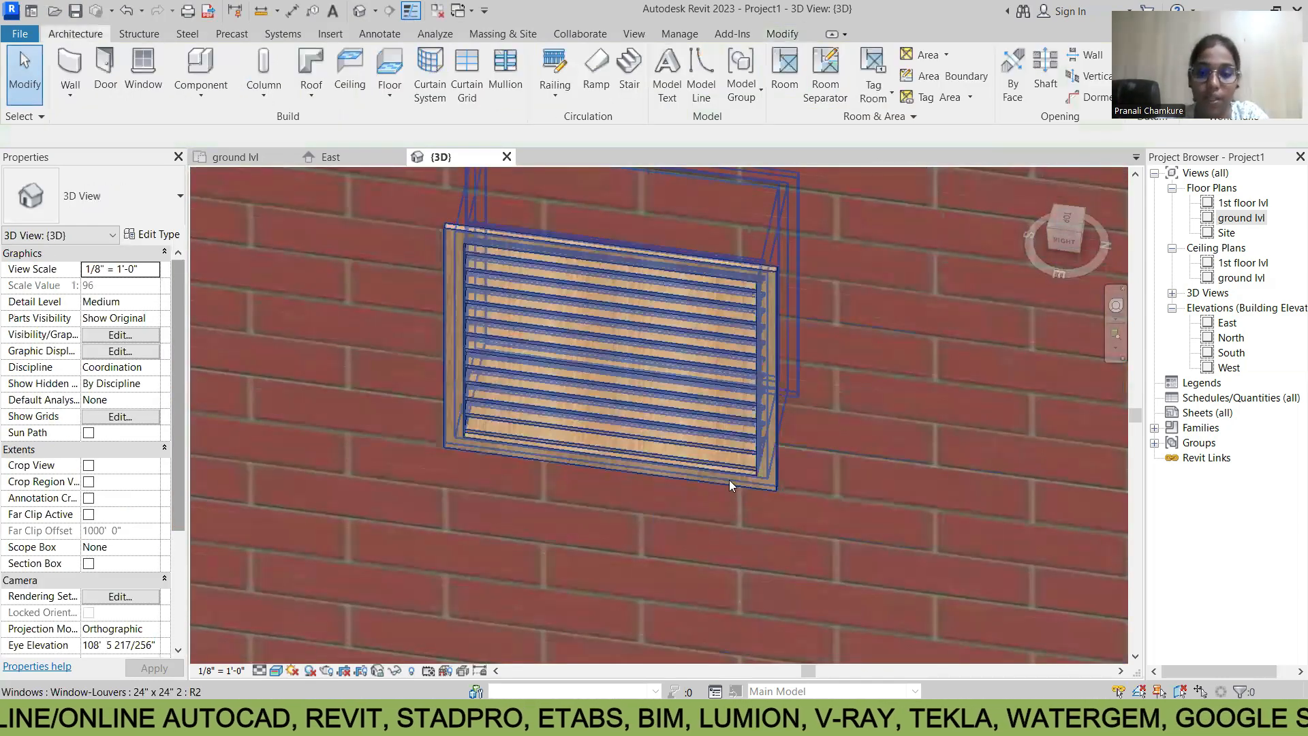
pyautogui.press('p')
pyautogui.press('t')
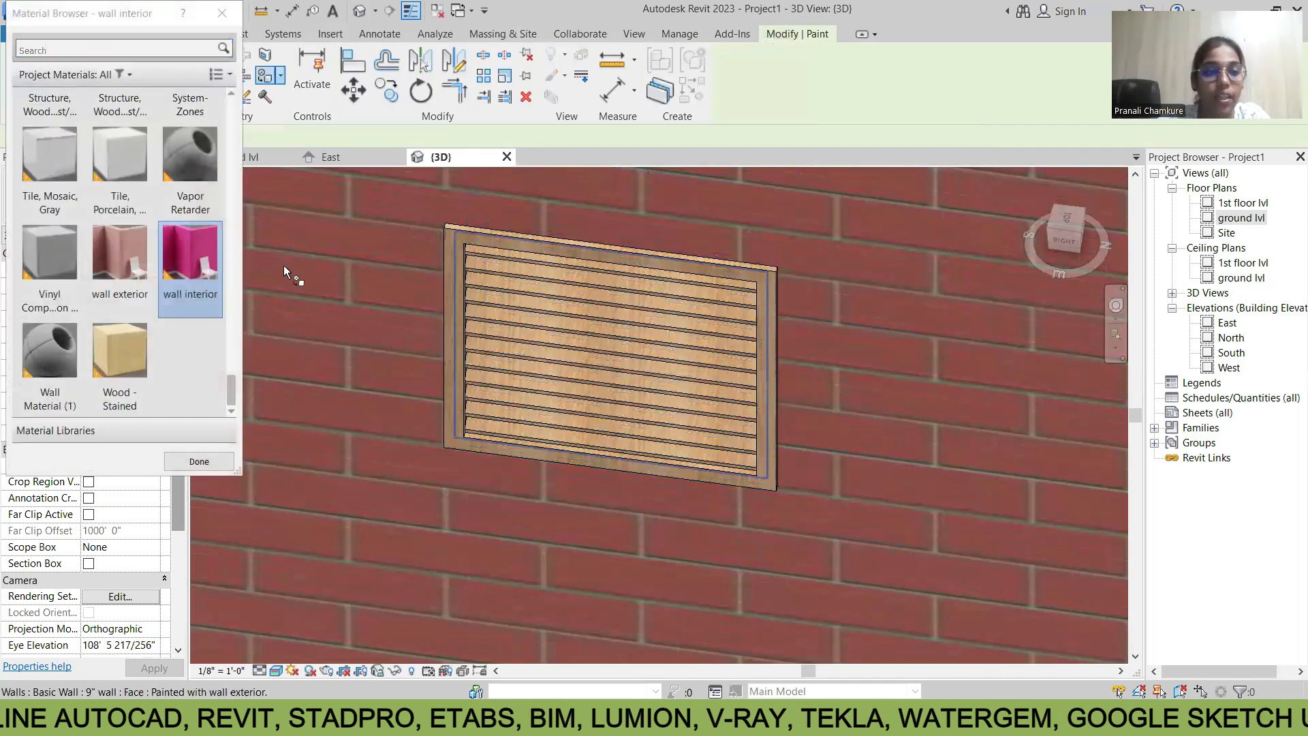
pyautogui.scroll(10, 113, 298)
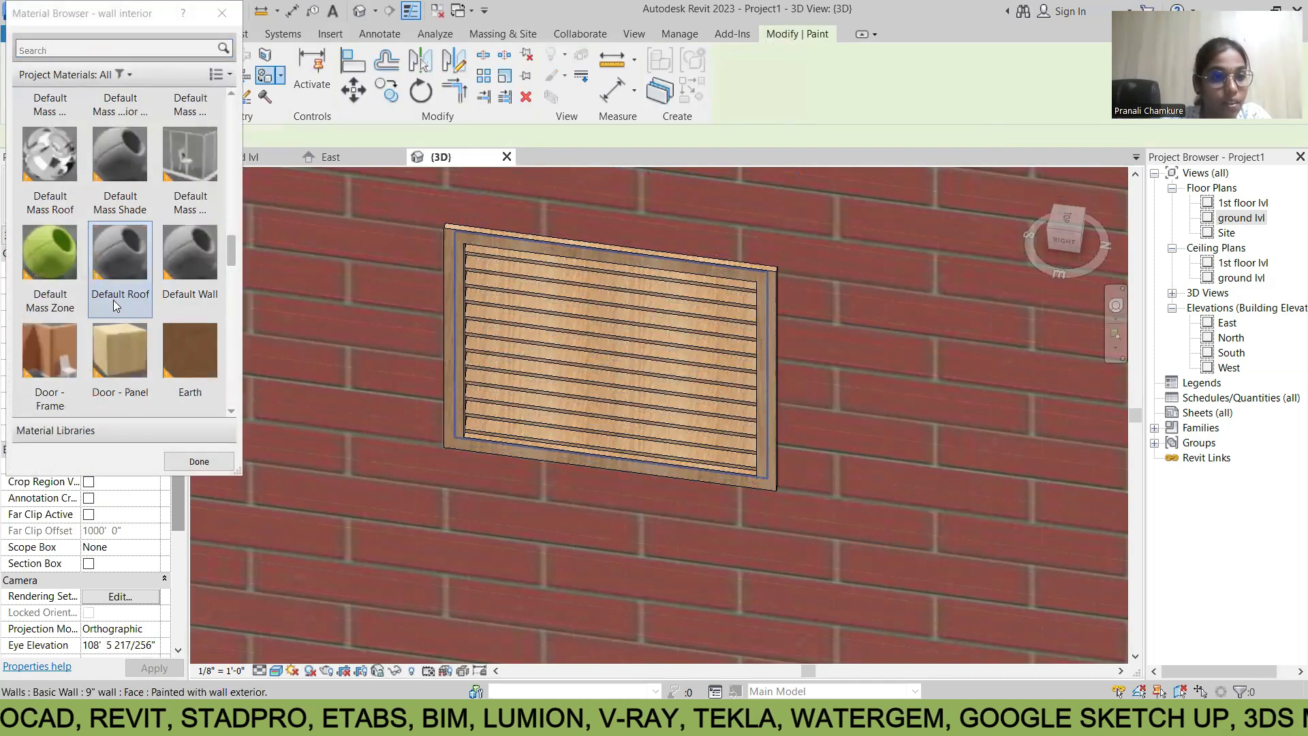
pyautogui.scroll(1, 114, 306)
pyautogui.scroll(-1, 114, 306)
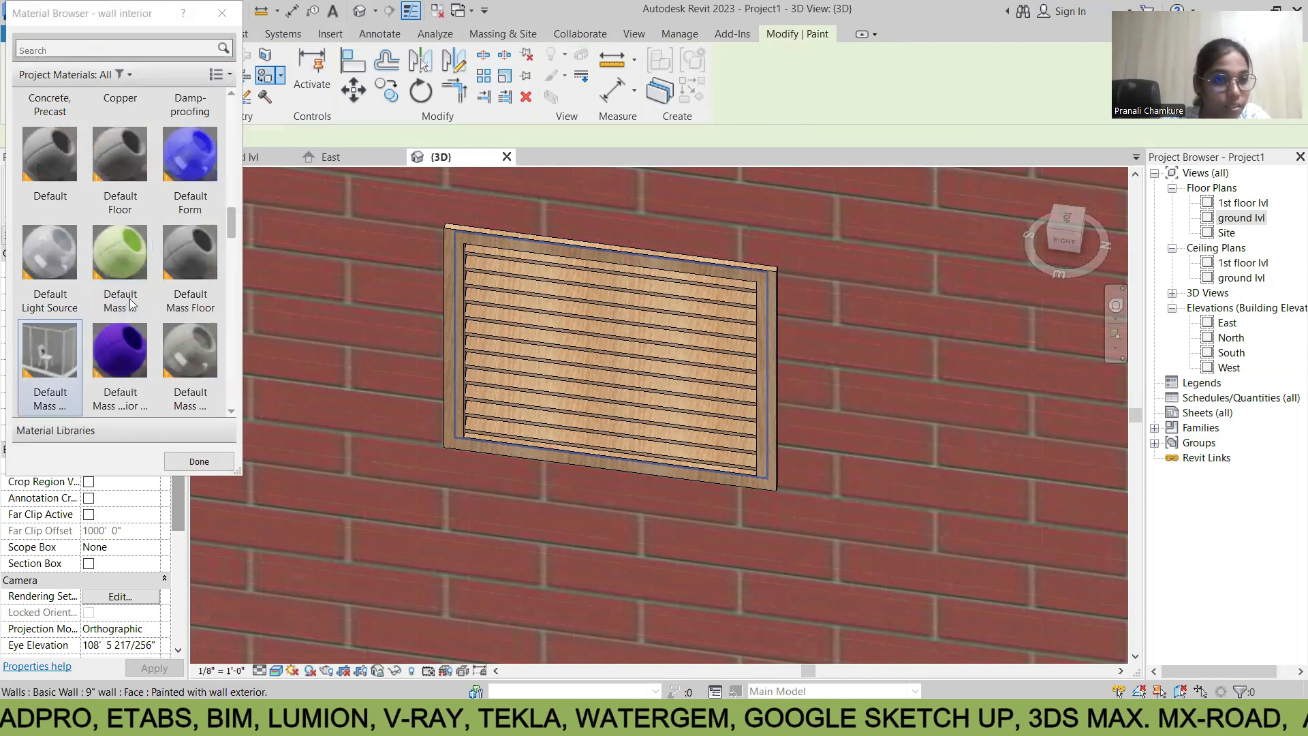
pyautogui.scroll(-2, 131, 297)
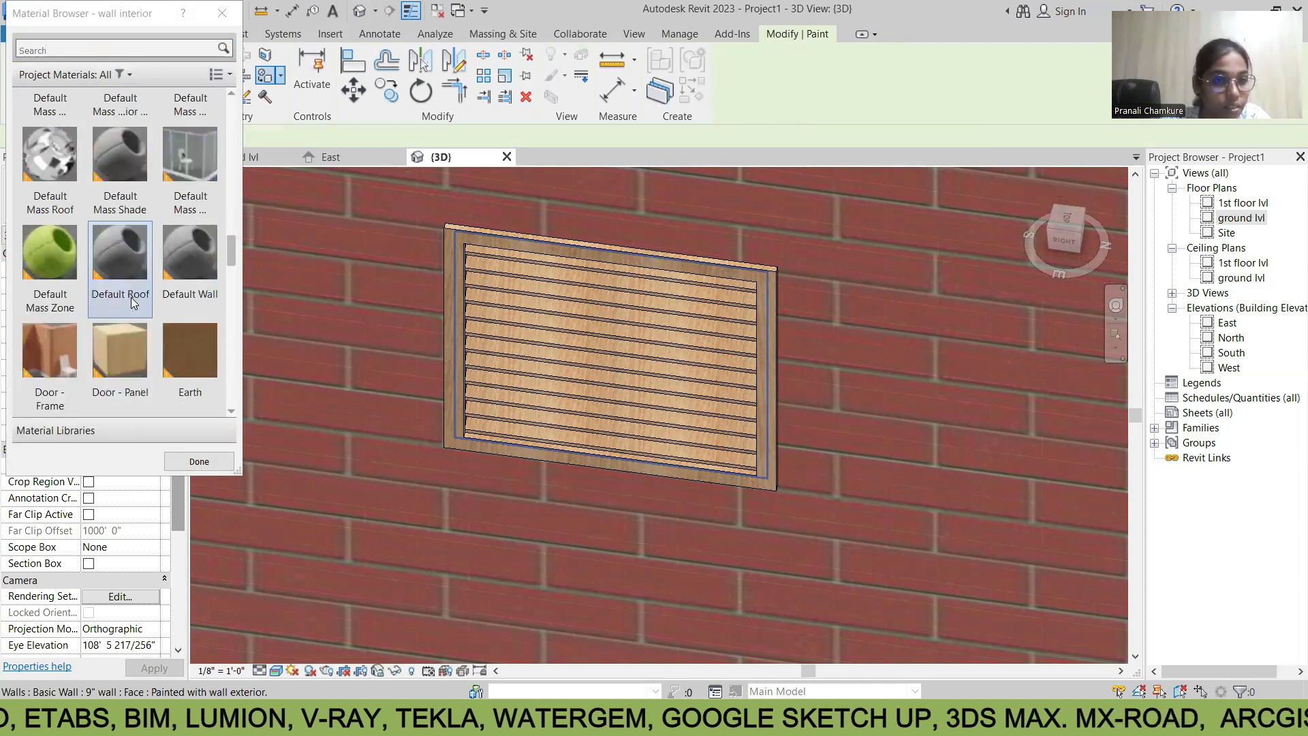
pyautogui.scroll(-2, 35, 244)
pyautogui.click(41, 252)
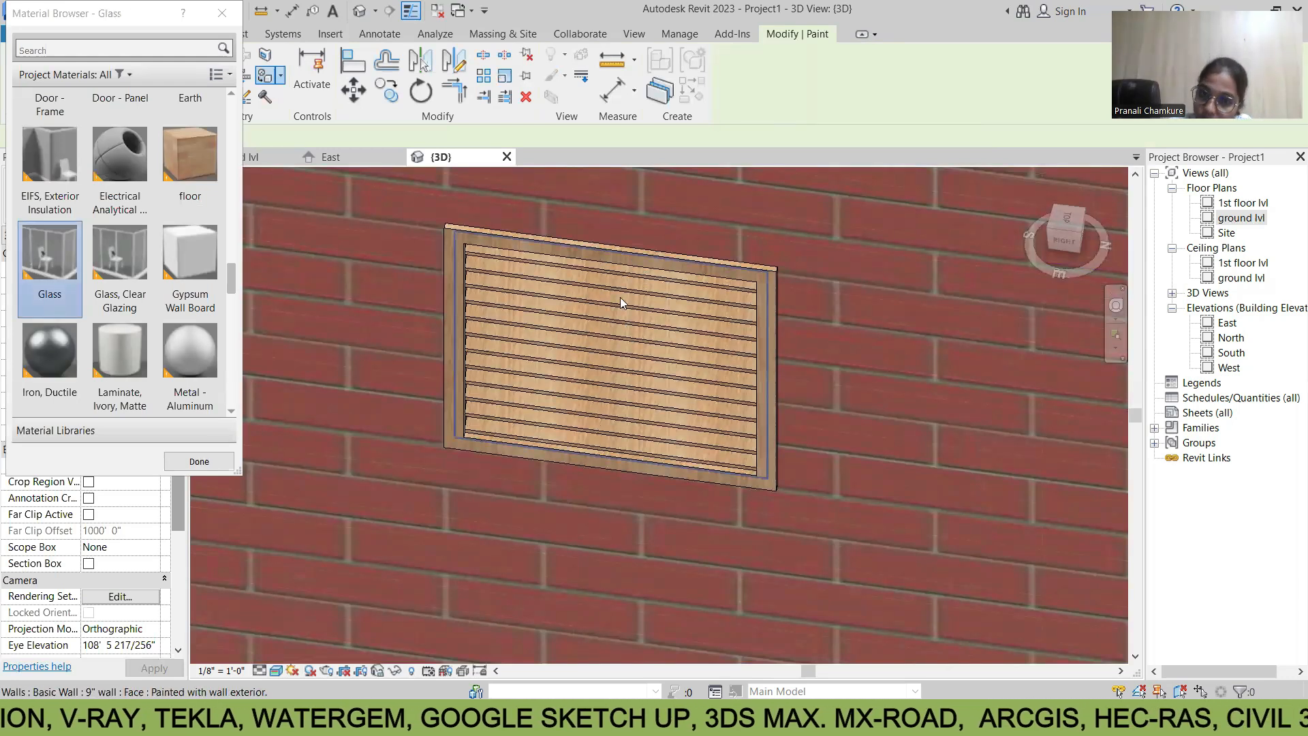
pyautogui.press('Escape')
# Open the Window-Louvers family of the placed louver window for editing and load it back into the project
pyautogui.click(620, 297)
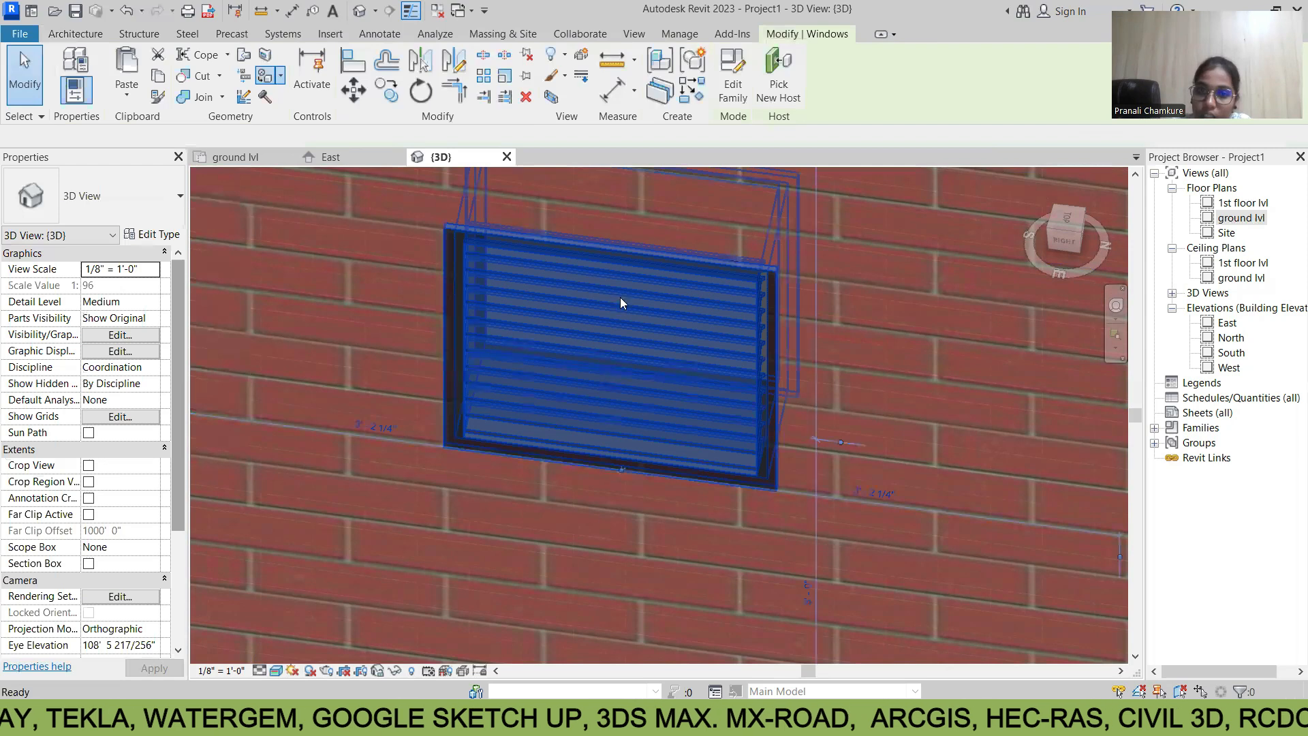
pyautogui.doubleClick(720, 351)
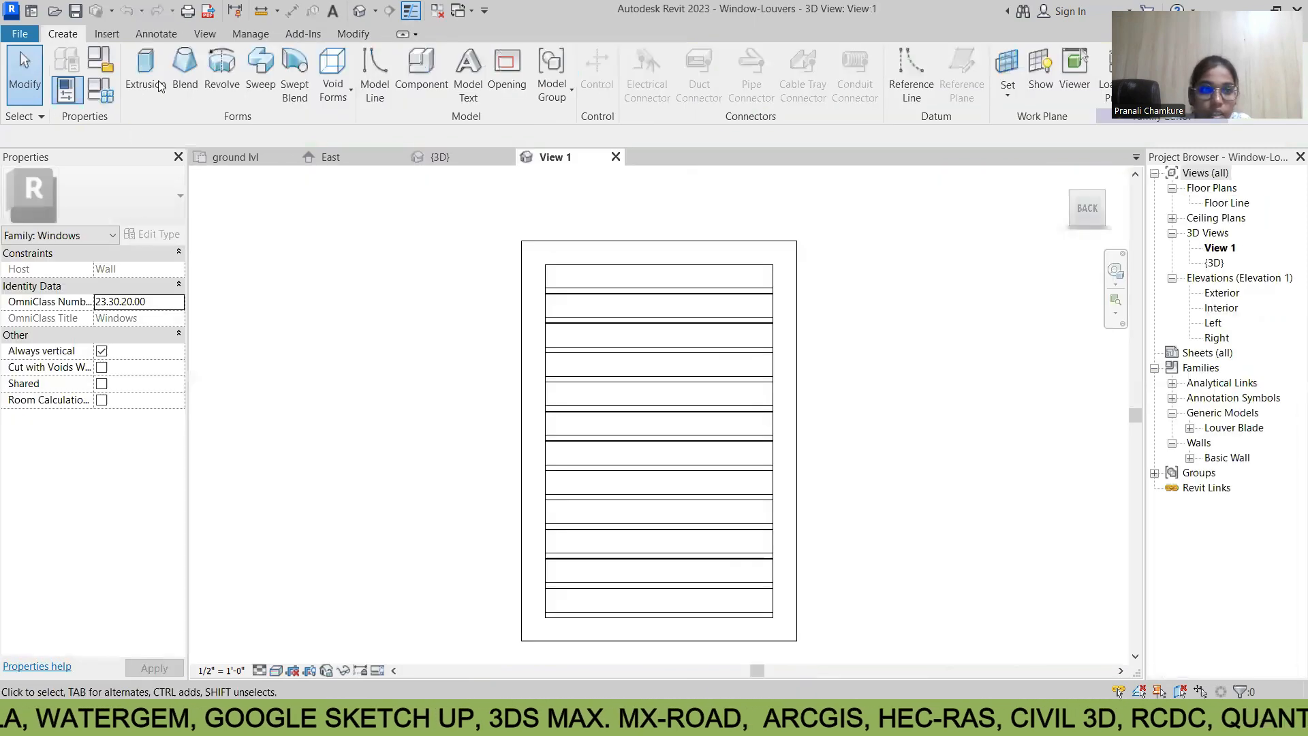
pyautogui.press('w')
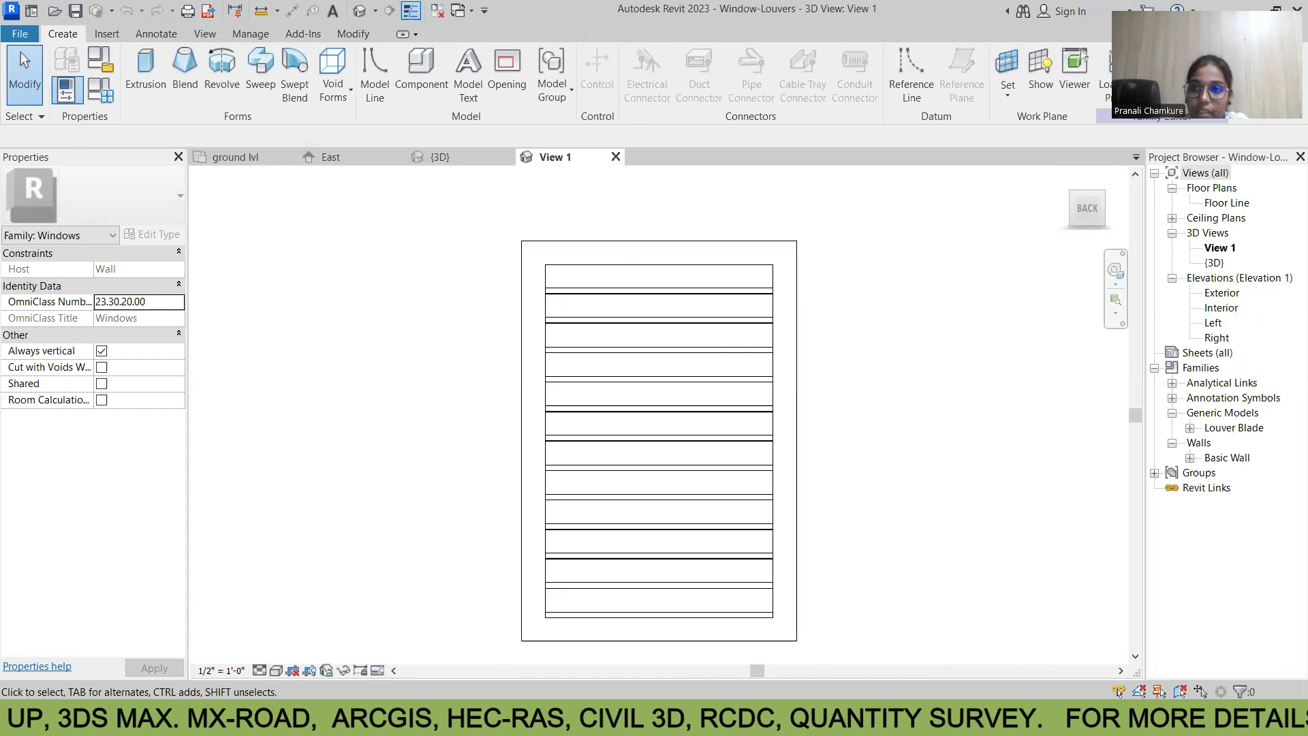
pyautogui.click(1124, 67)
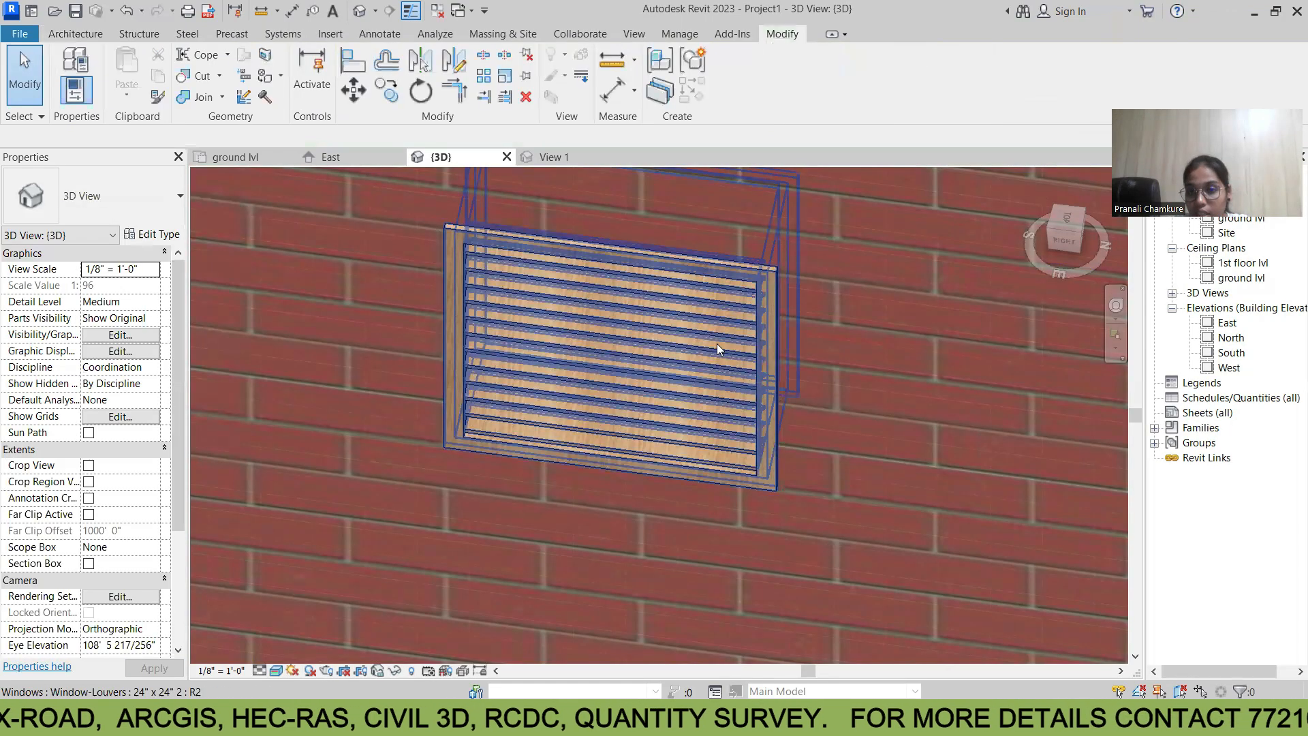
# Delete the louver window from the east wall and return to the ground level floor plan
pyautogui.click(696, 354)
pyautogui.press('Delete')
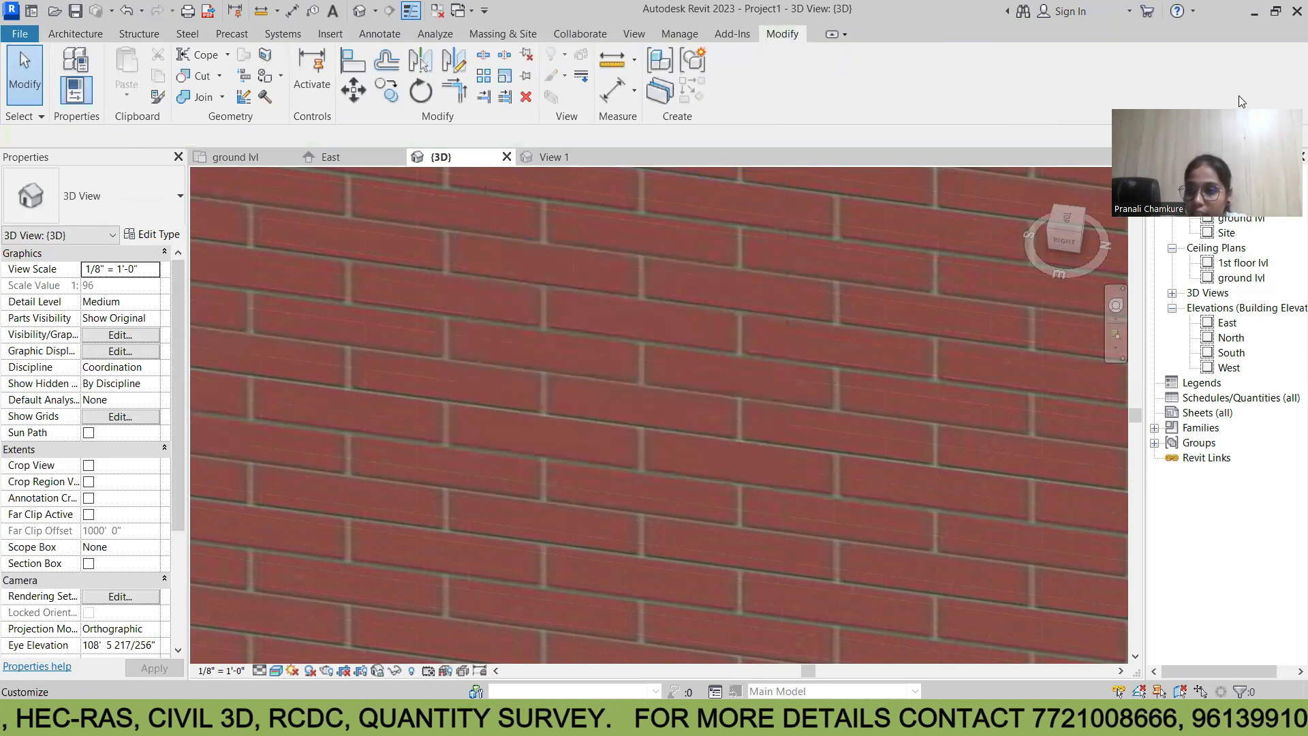
pyautogui.click(235, 156)
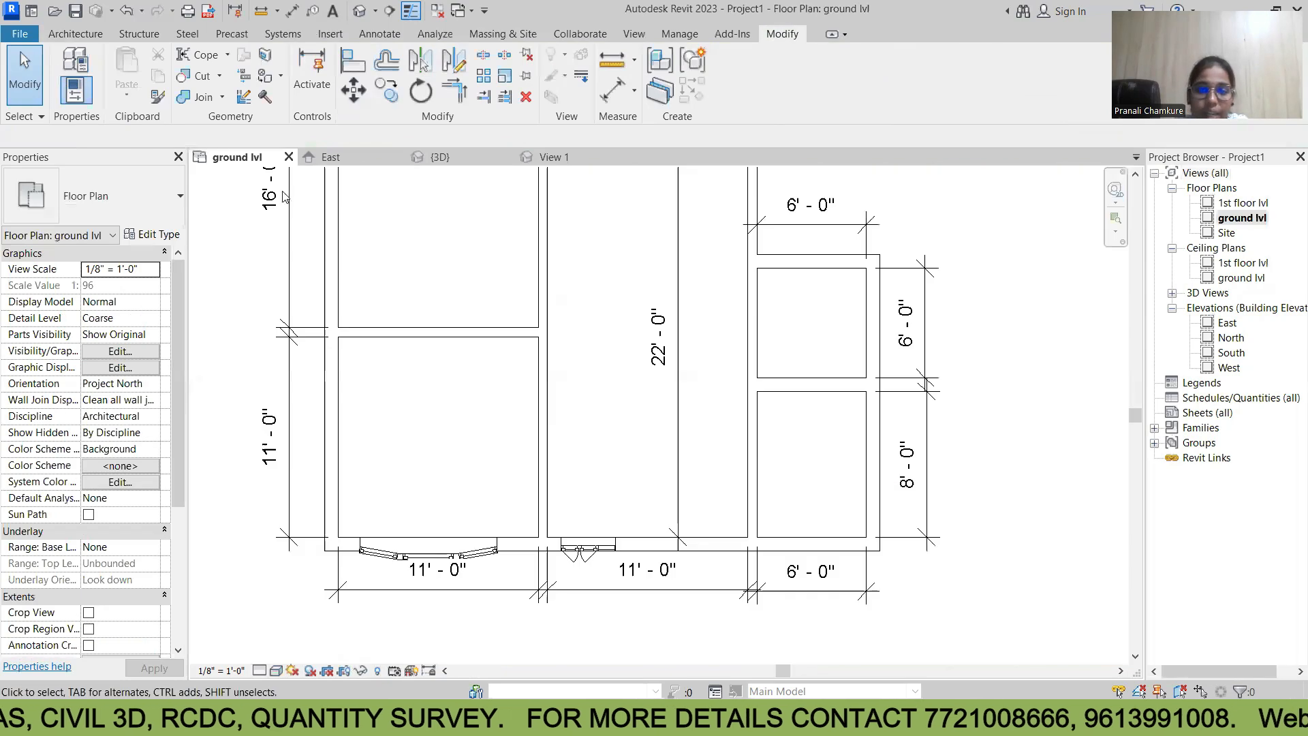
# Start placing a window and examine the window families available in the Windows library folder
pyautogui.click(75, 34)
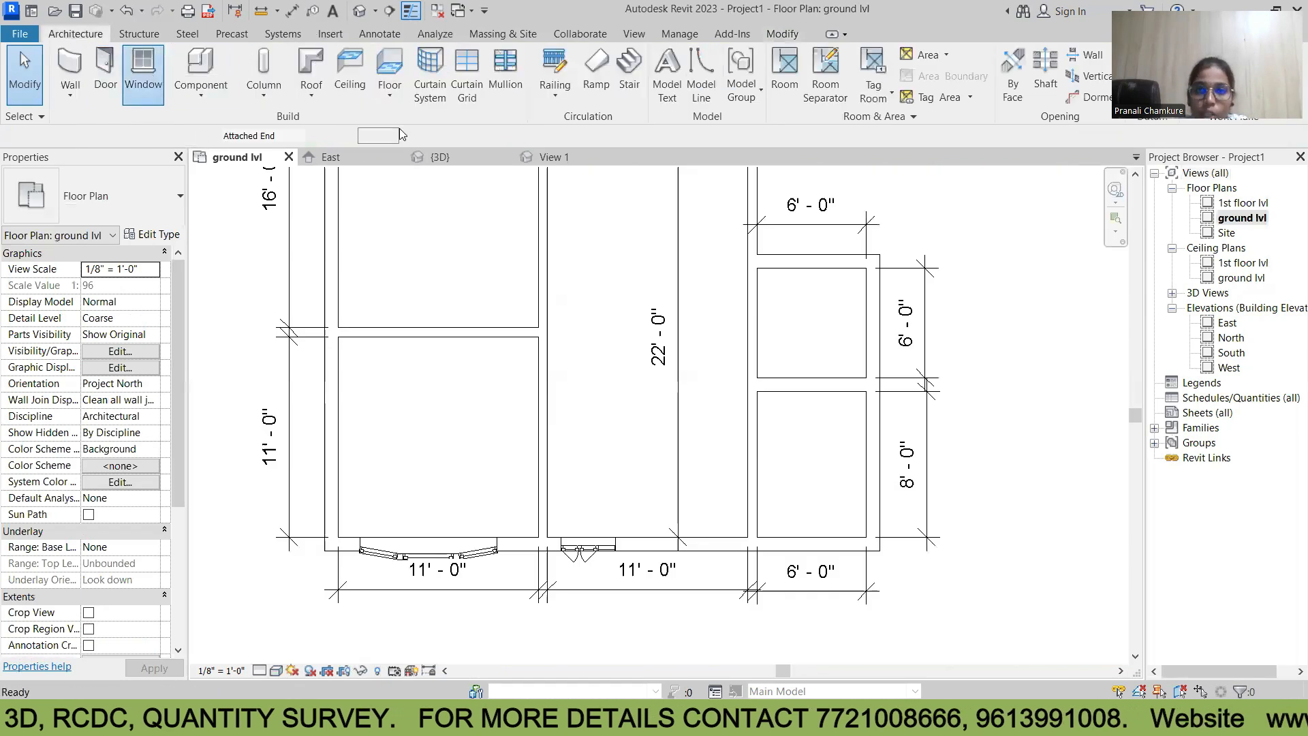
pyautogui.click(137, 61)
pyautogui.click(742, 89)
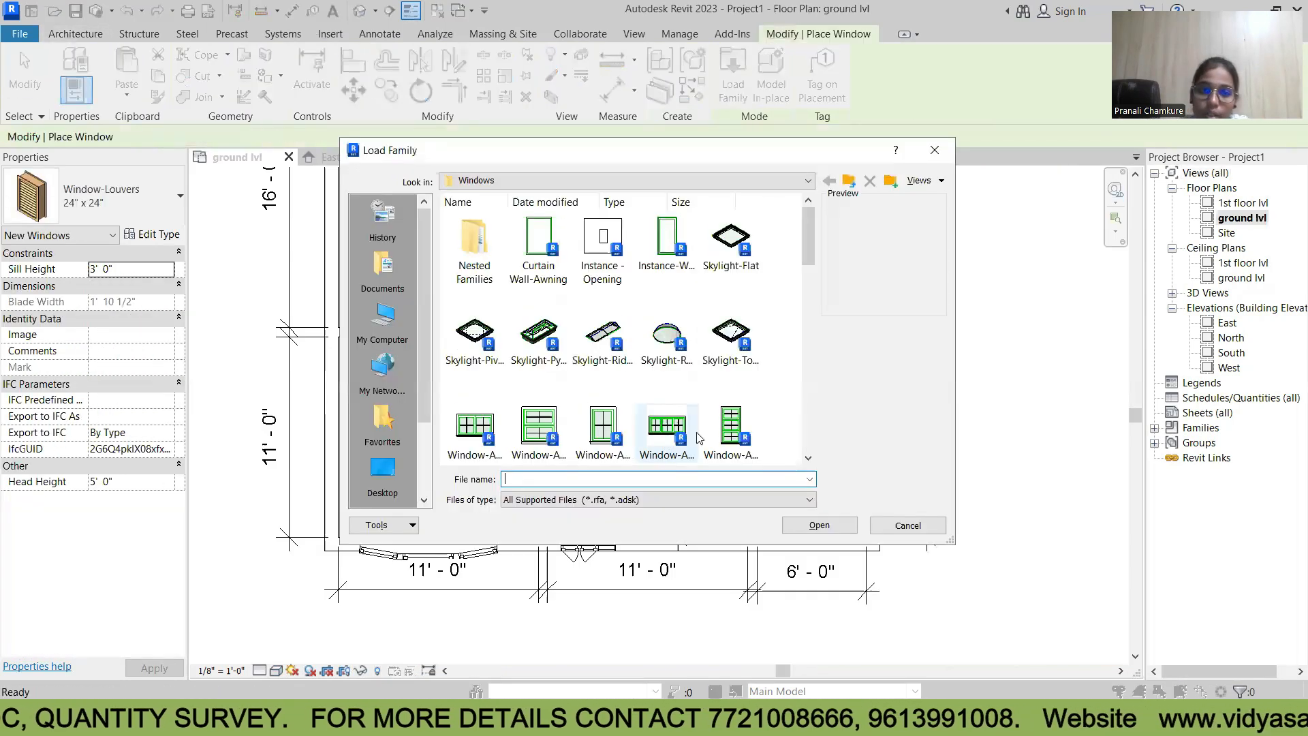
pyautogui.scroll(-4, 665, 358)
pyautogui.scroll(2, 626, 348)
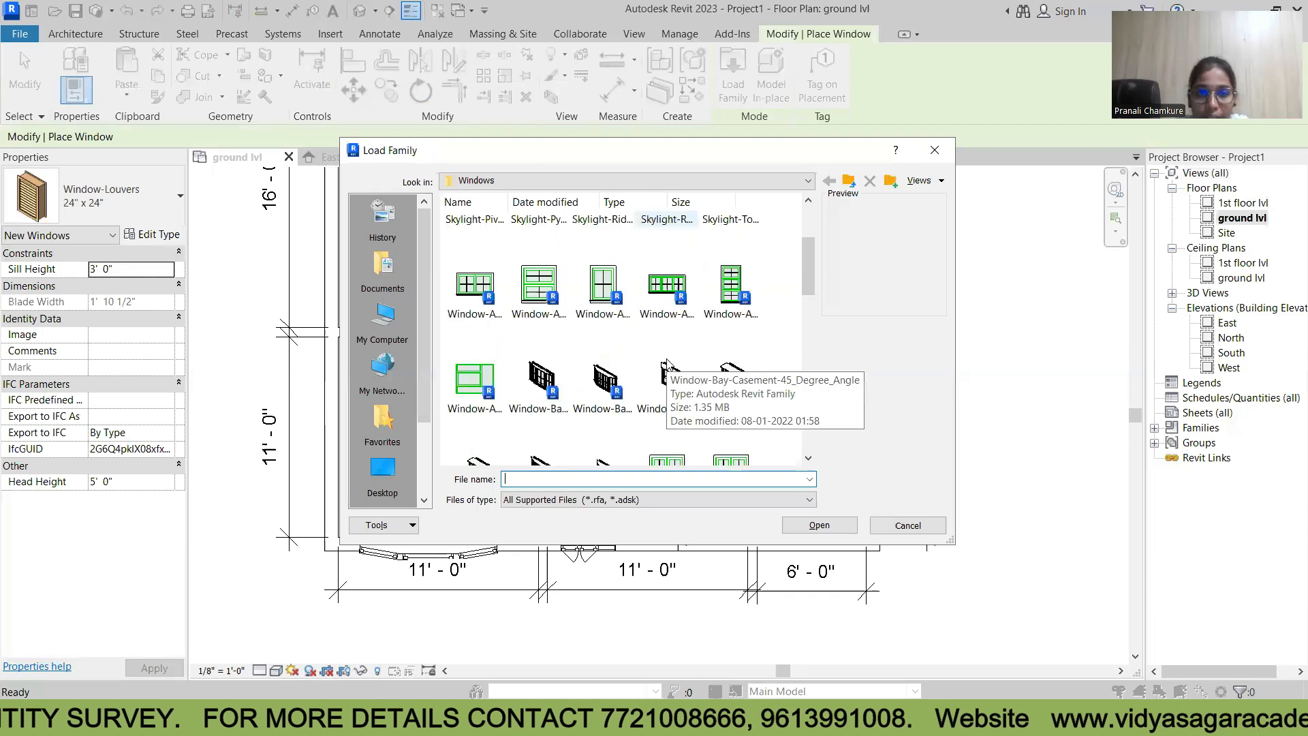
pyautogui.scroll(-2, 611, 347)
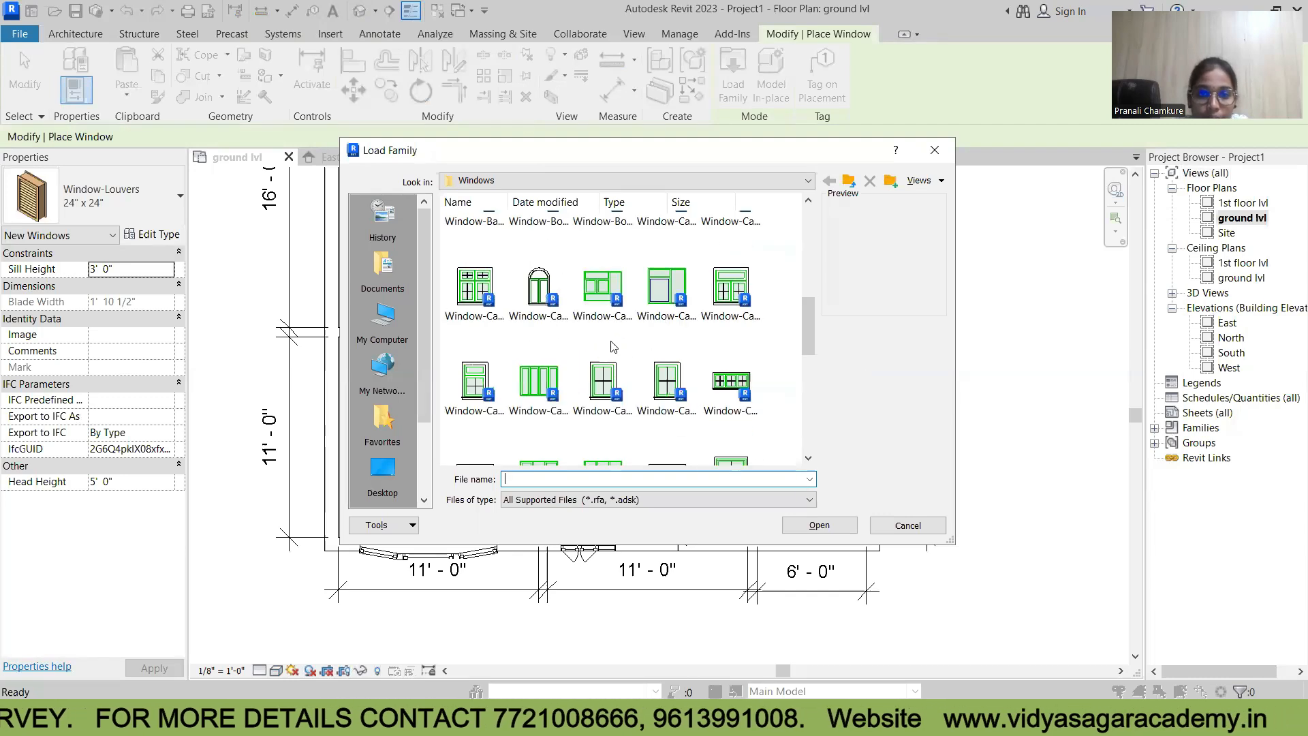
pyautogui.scroll(-4, 612, 347)
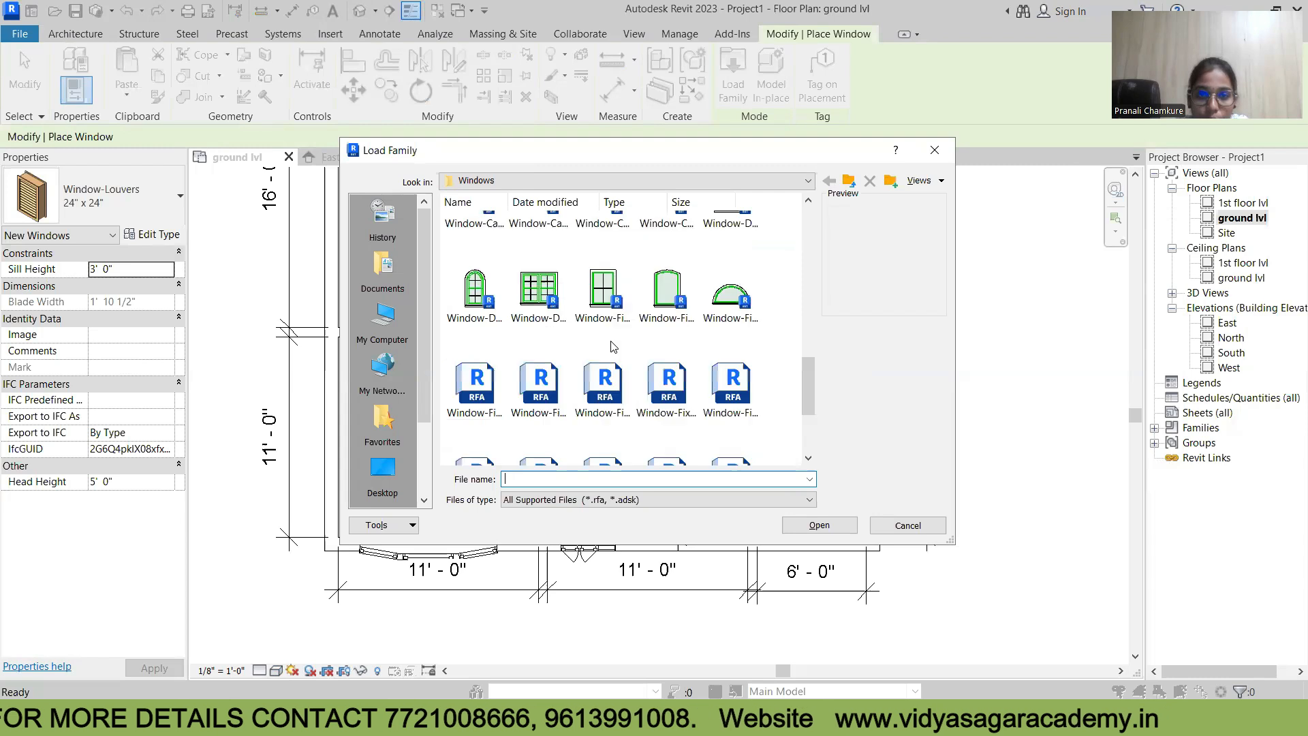
pyautogui.scroll(-3, 611, 347)
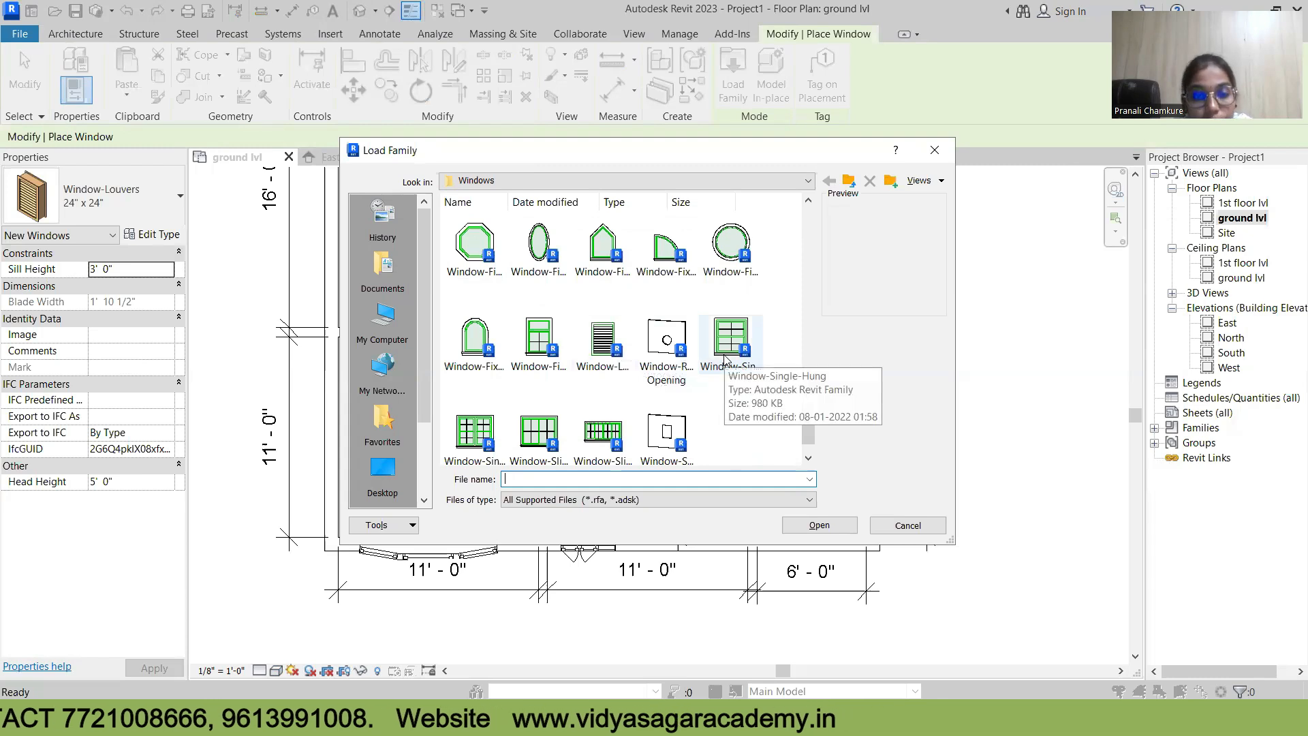
pyautogui.scroll(-1, 726, 361)
pyautogui.scroll(2, 726, 361)
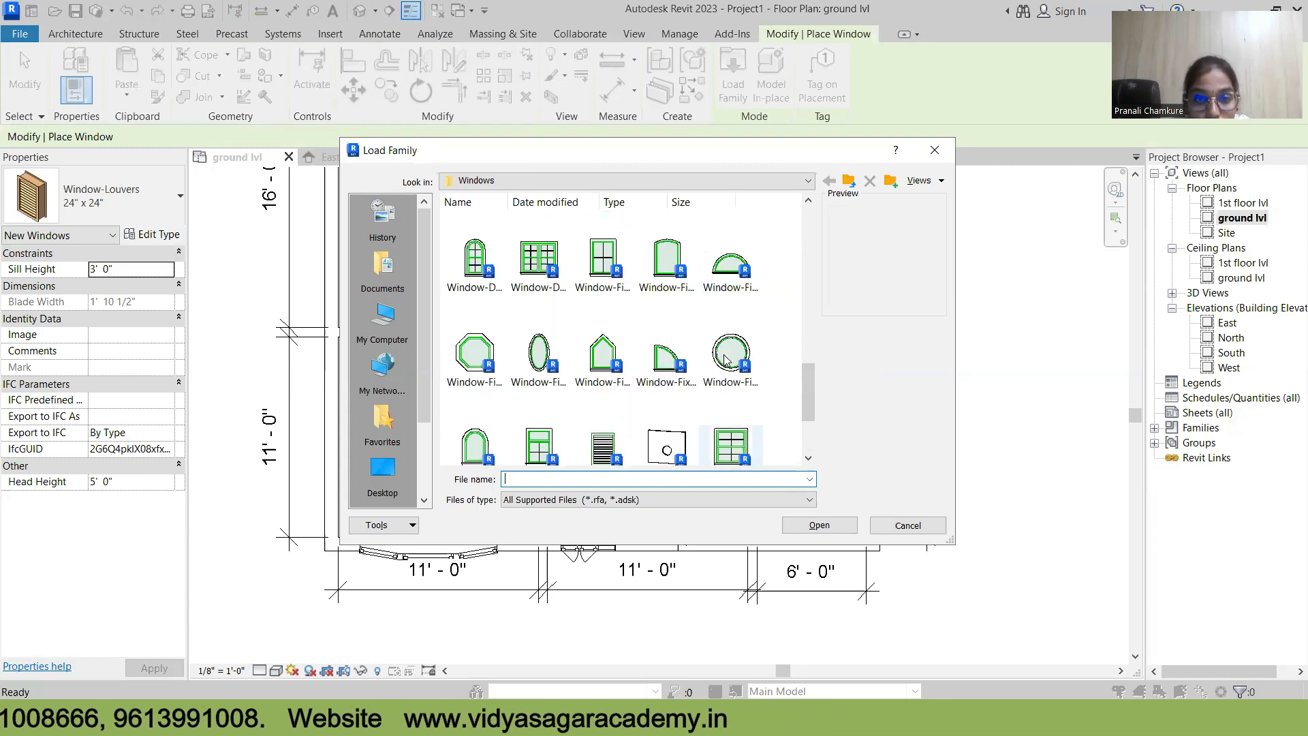
pyautogui.scroll(2, 727, 361)
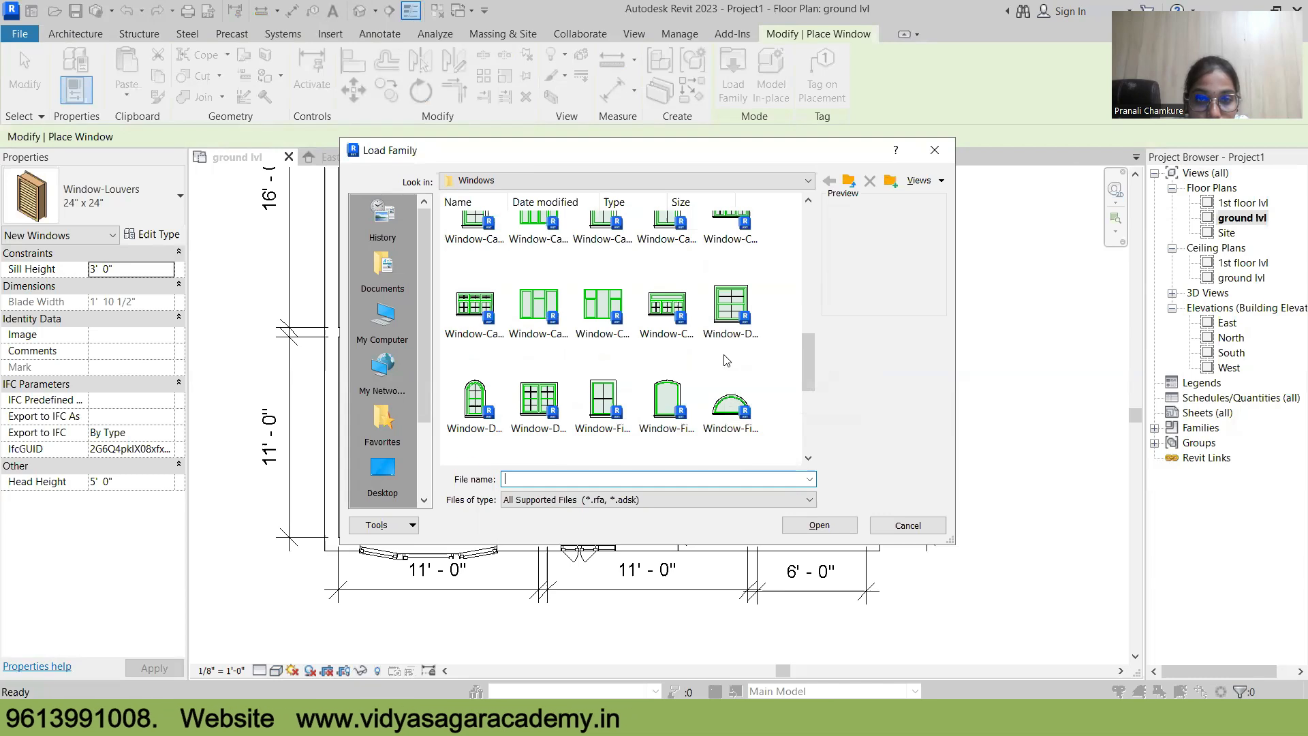
pyautogui.scroll(2, 726, 361)
pyautogui.scroll(4, 726, 361)
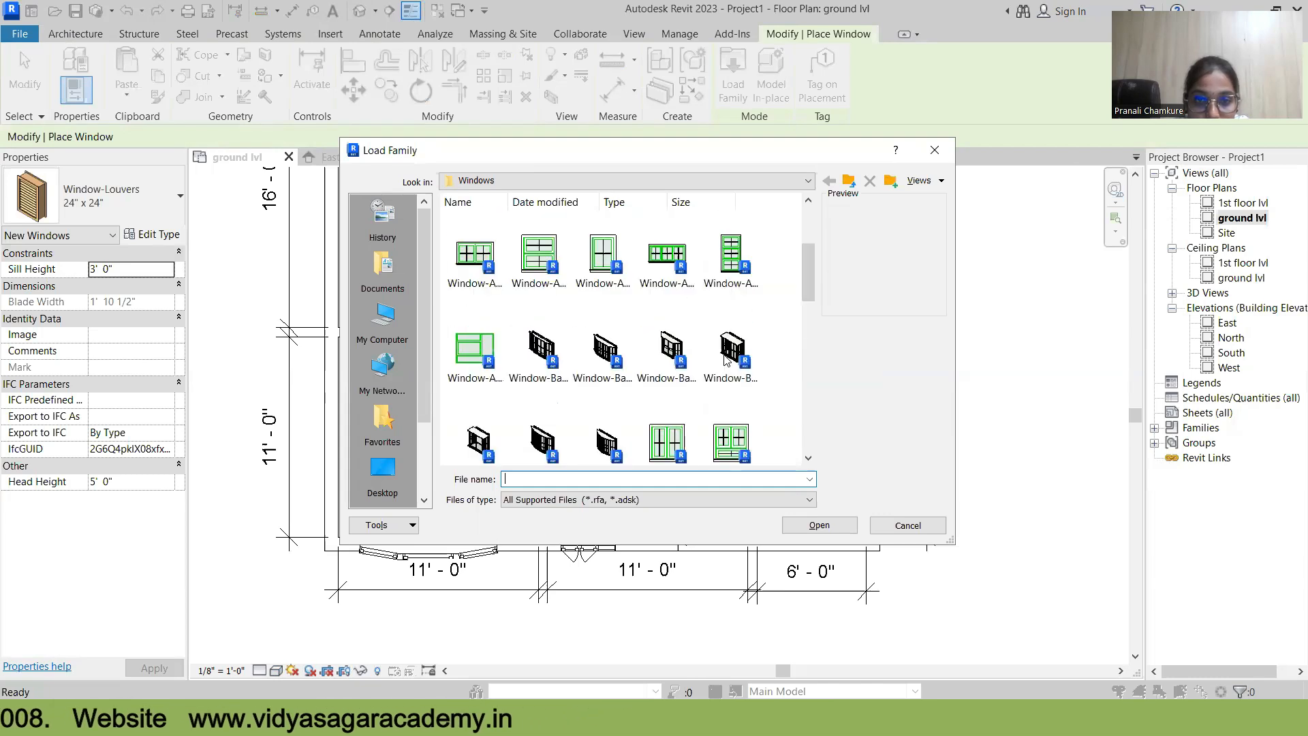
pyautogui.scroll(2, 727, 361)
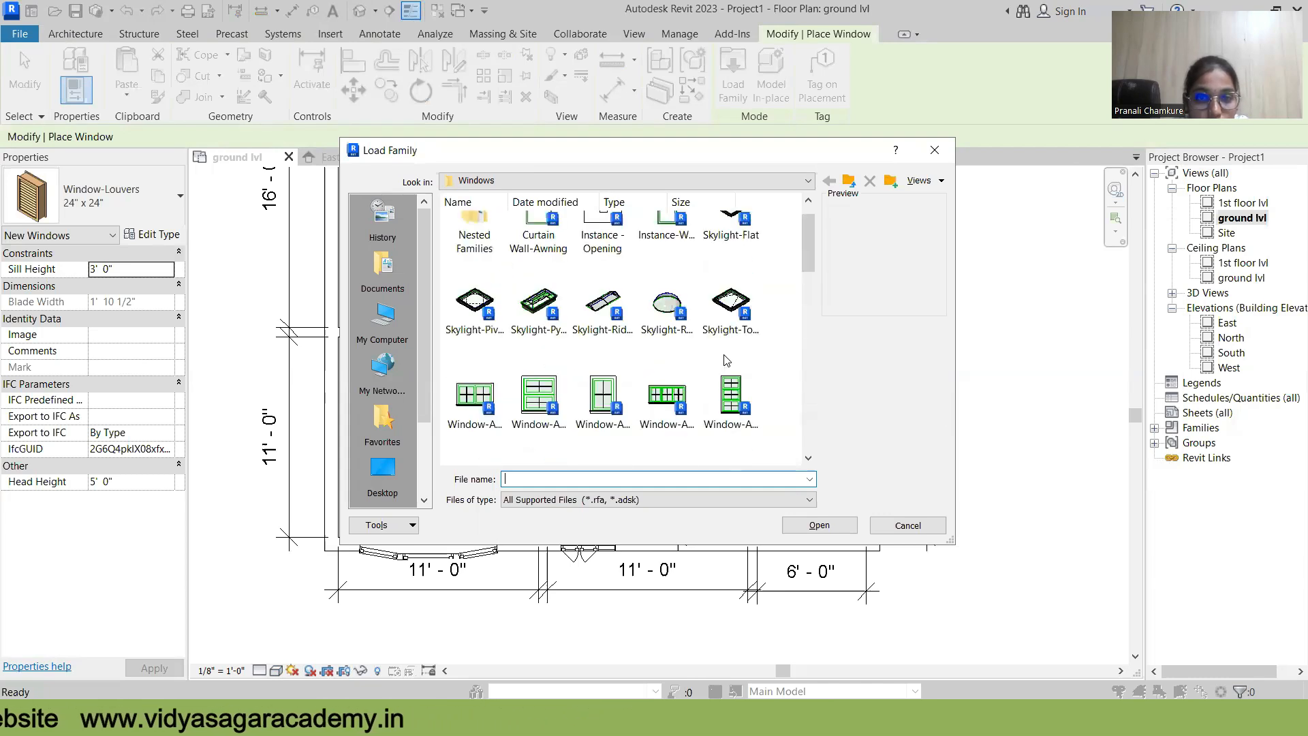
pyautogui.scroll(1, 726, 361)
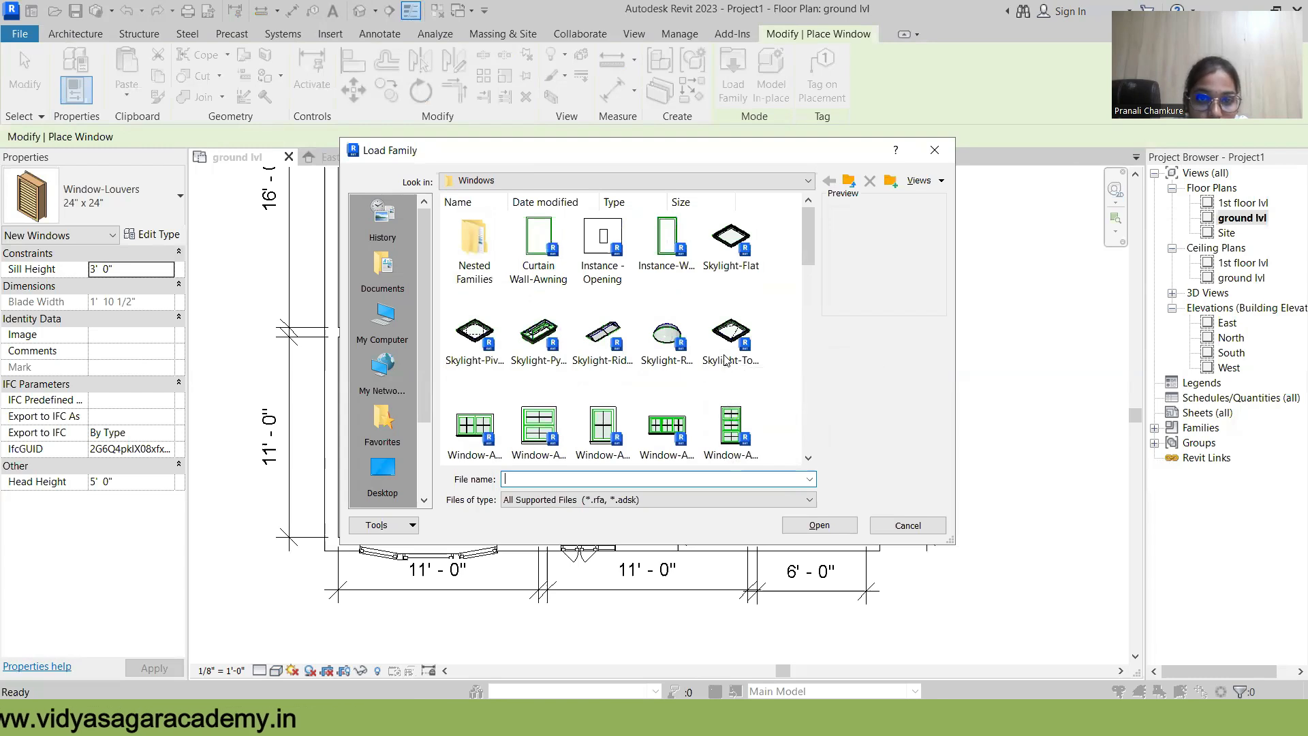
# Load the Window-Casement-Inside-Outside family with its 24" x 24" type
pyautogui.scroll(-3, 726, 361)
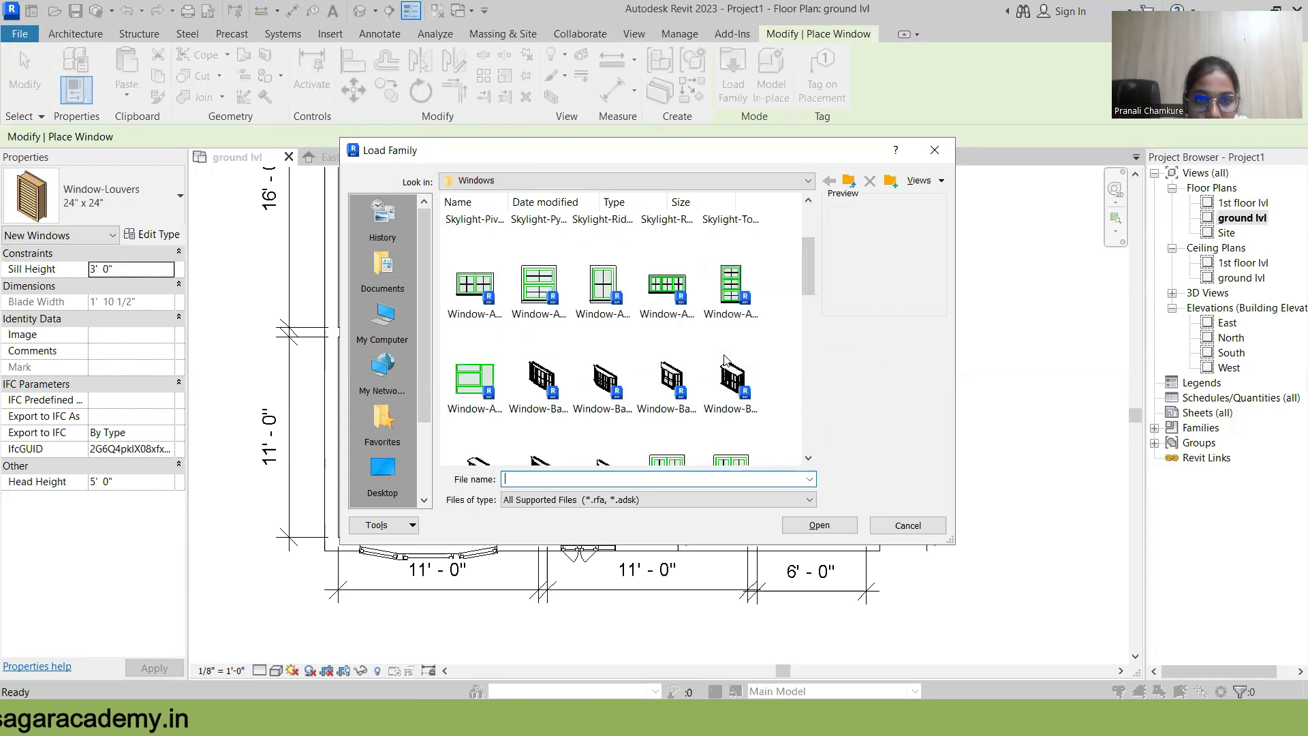
pyautogui.scroll(-3, 726, 361)
pyautogui.scroll(-3, 726, 361)
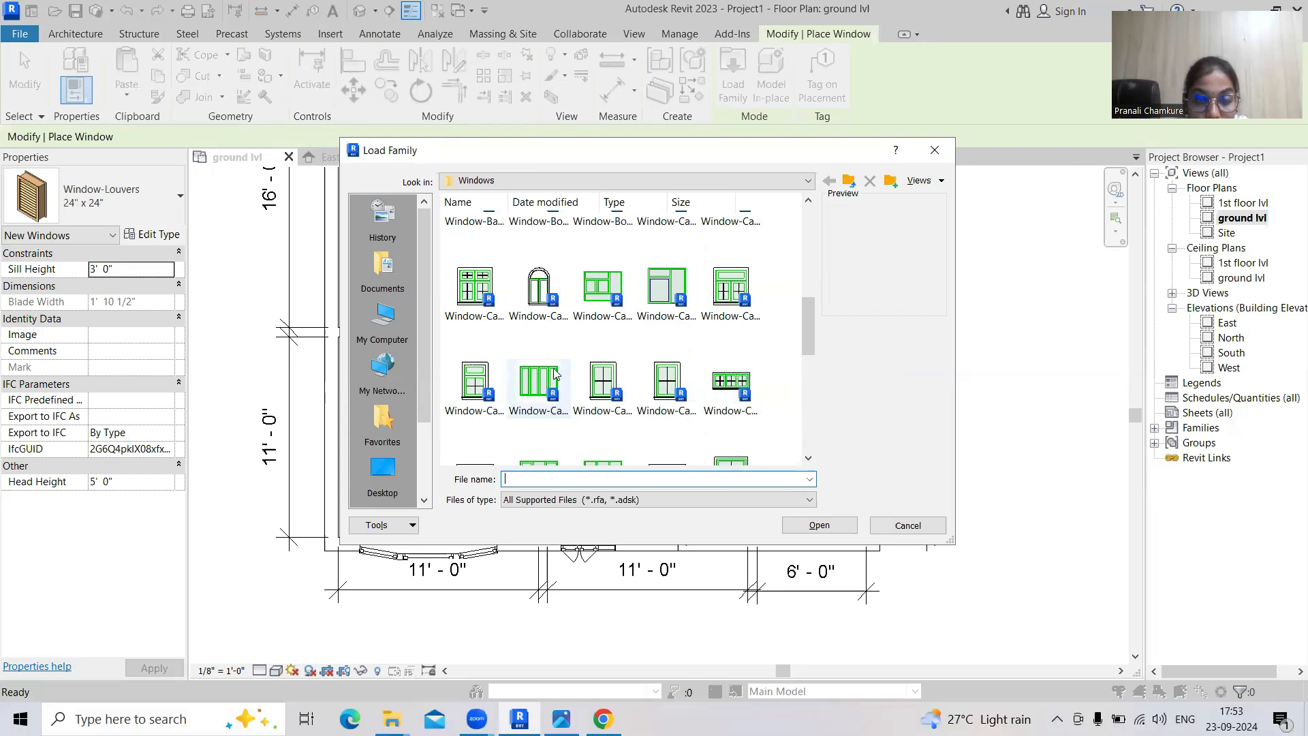
pyautogui.click(475, 383)
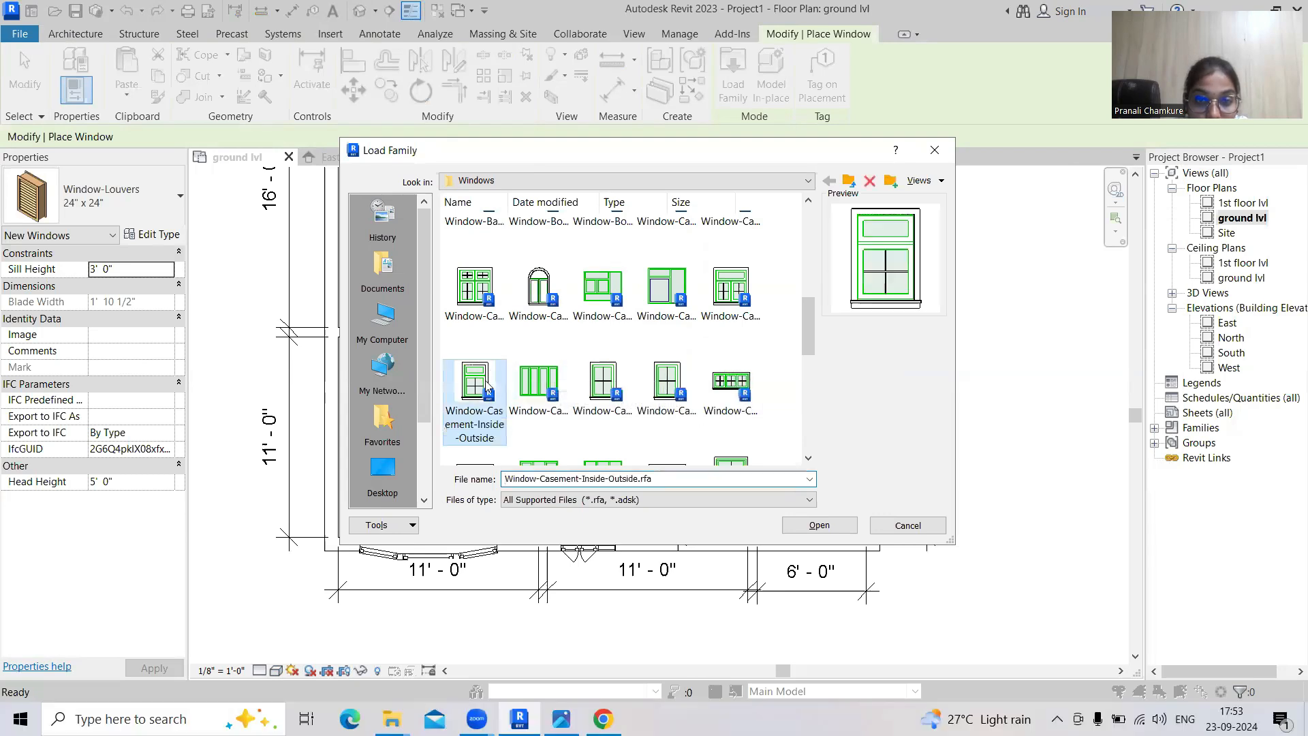
pyautogui.click(819, 525)
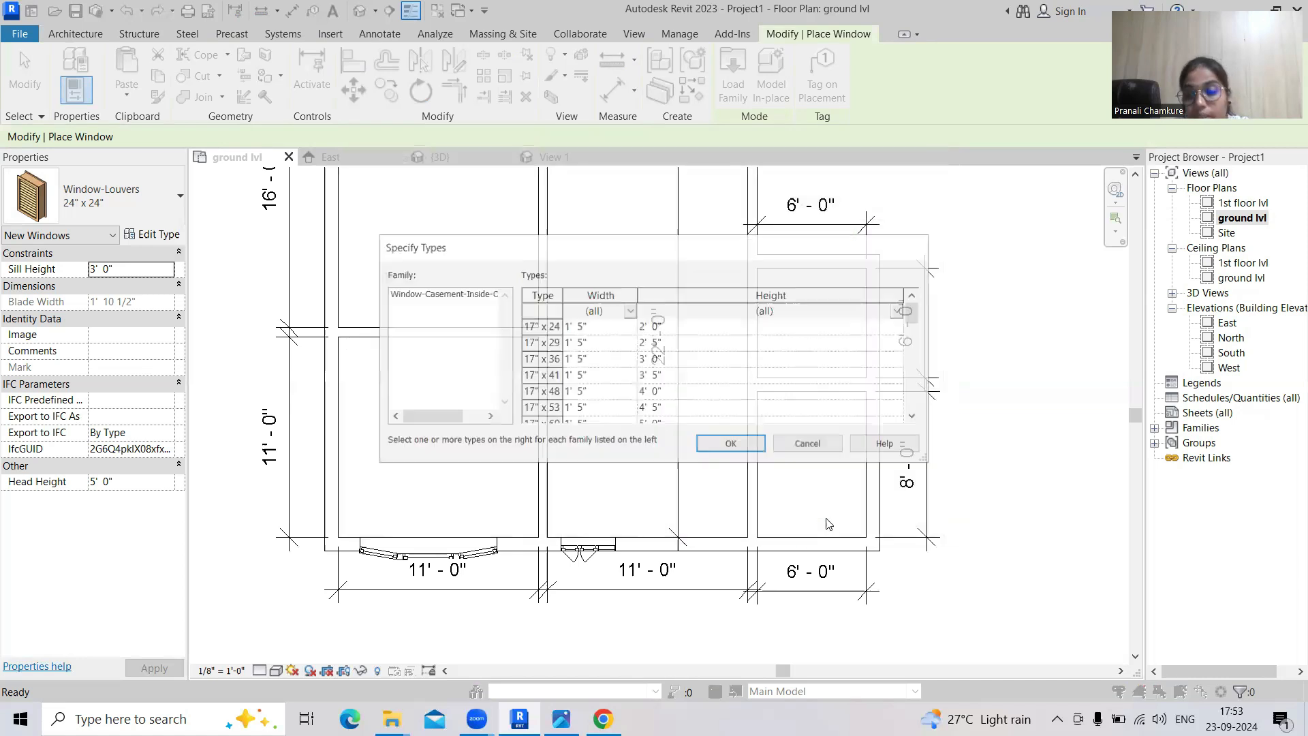
pyautogui.scroll(-1, 573, 359)
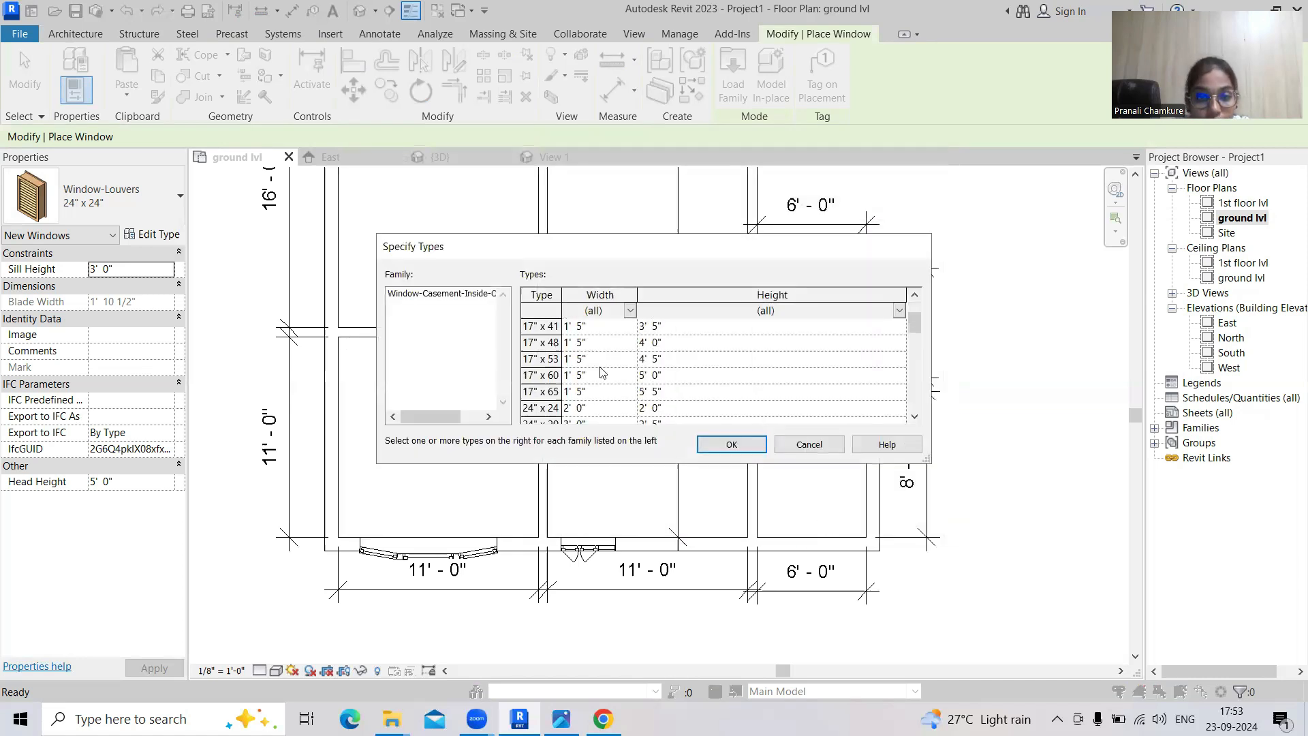
pyautogui.click(654, 407)
pyautogui.click(742, 446)
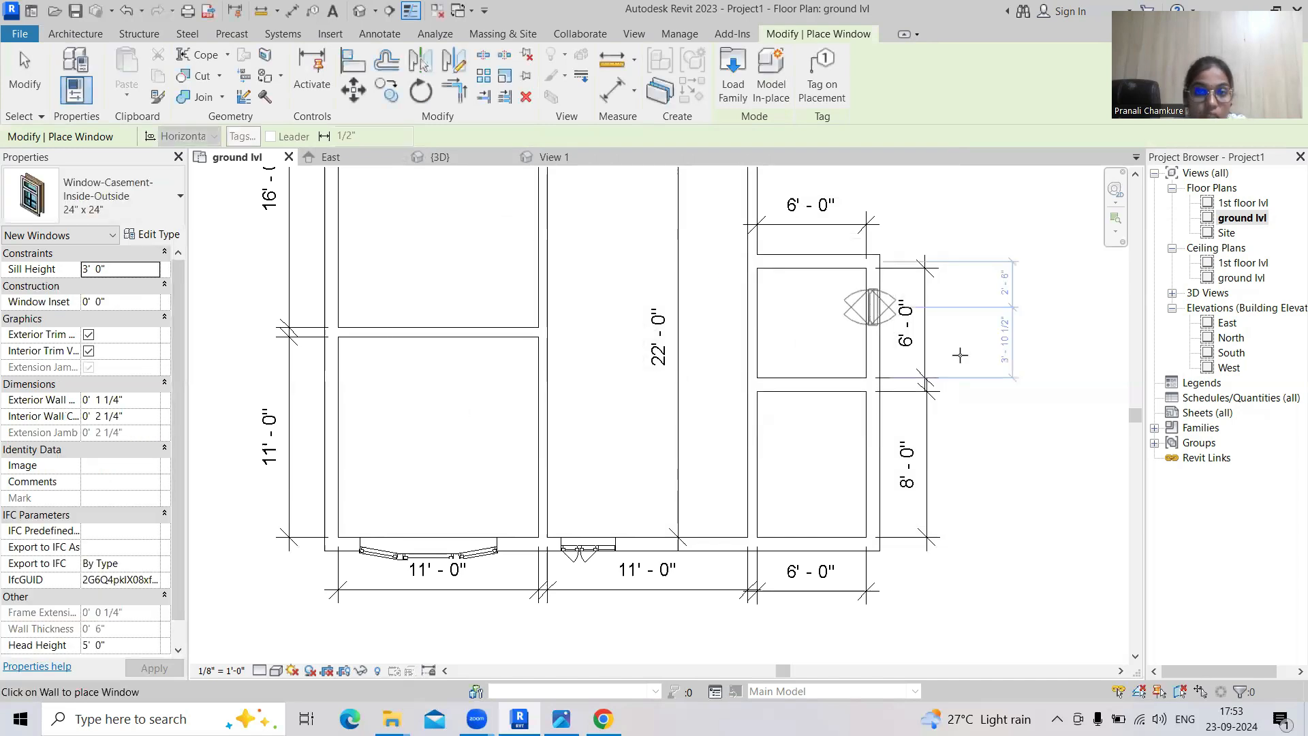
# Place the 24" x 24" casement window in the east wall of the 6'-0" by 6'-0" room, about 2'-6" from its north wall
pyautogui.click(870, 308)
pyautogui.press('Escape')
pyautogui.press('Escape')
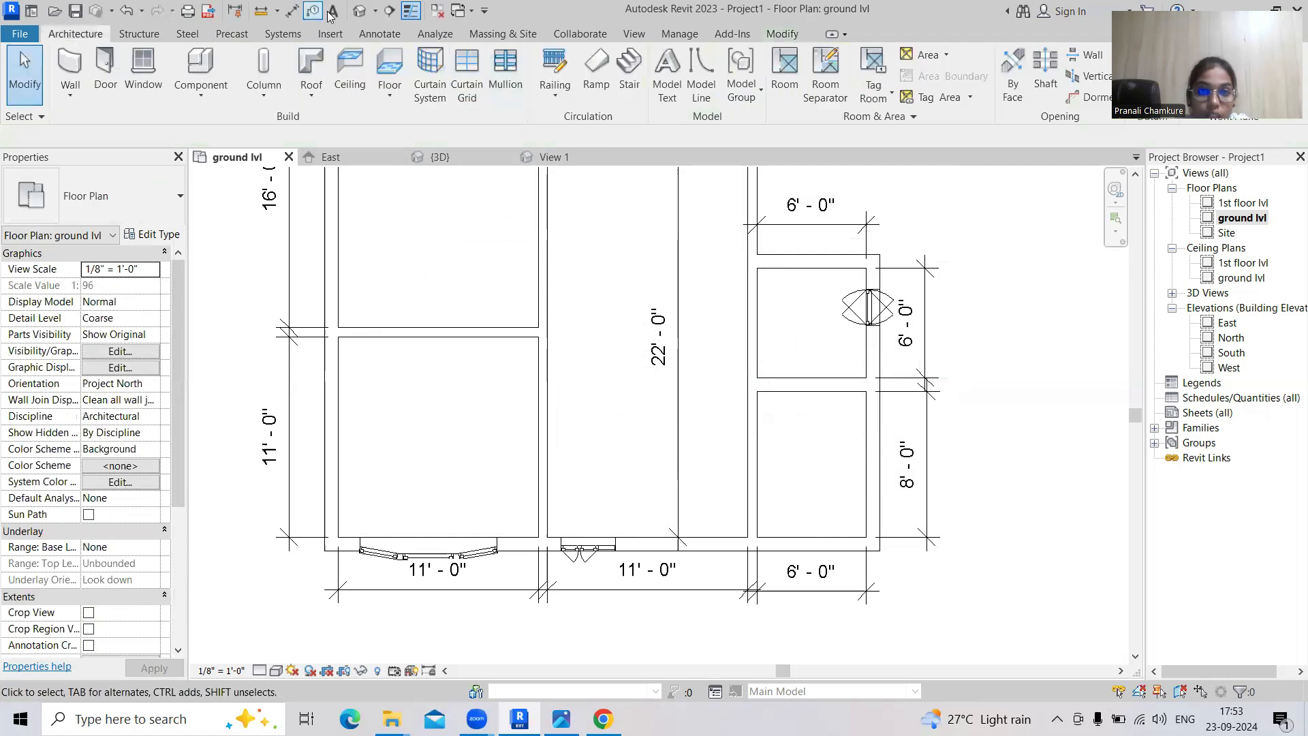
# Examine the new casement window and its surrounding east wall in the 3D view from several angles
pyautogui.click(359, 11)
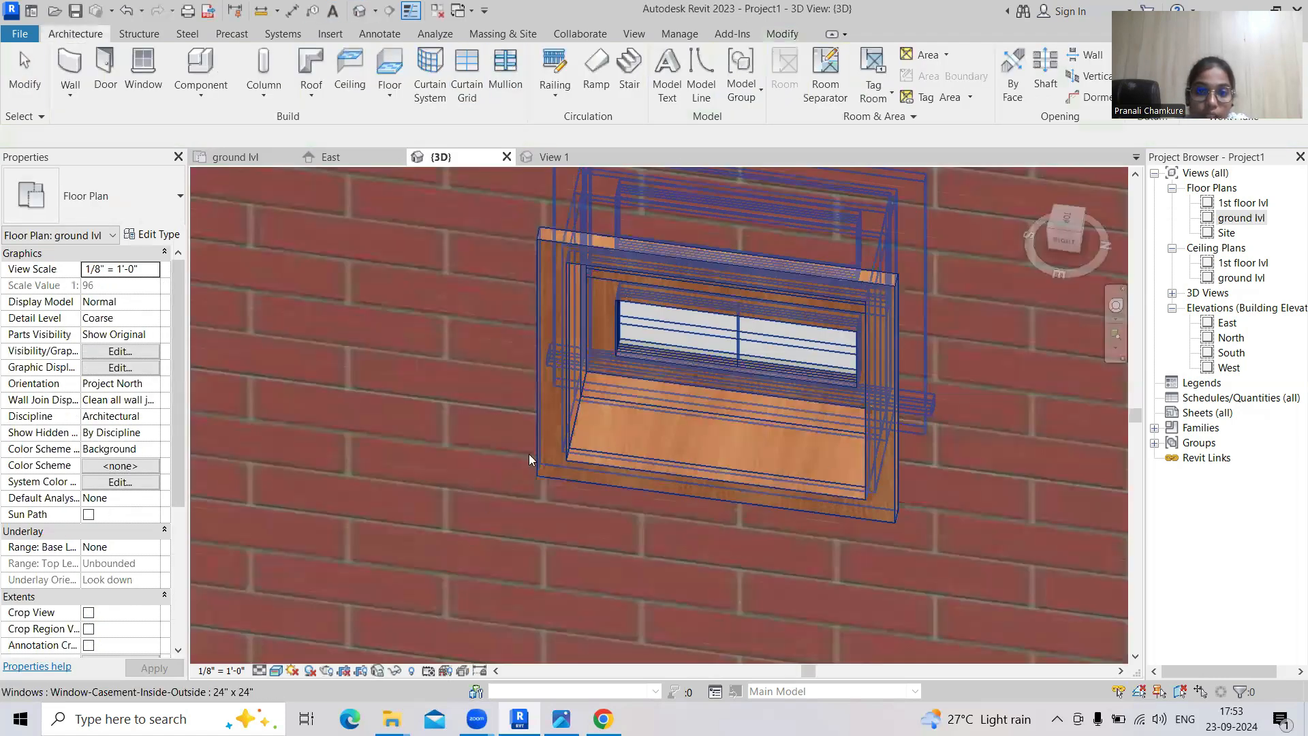
pyautogui.scroll(-10, 564, 557)
pyautogui.moveTo(649, 496); pyautogui.dragTo(471, 344, button='middle')
pyautogui.scroll(5, 425, 496)
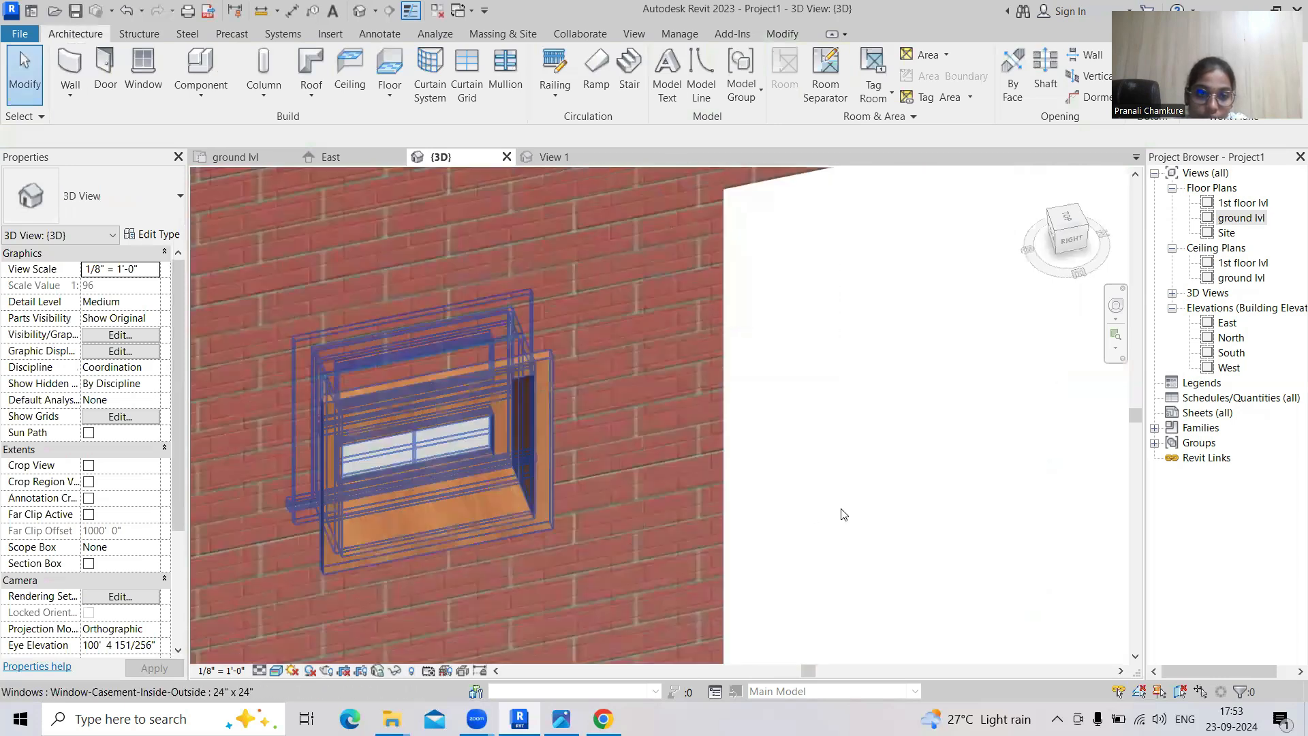
pyautogui.keyDown('shift'); pyautogui.moveTo(857, 511); pyautogui.dragTo(726, 412, button='middle'); pyautogui.keyUp('shift')
pyautogui.scroll(-3, 712, 395)
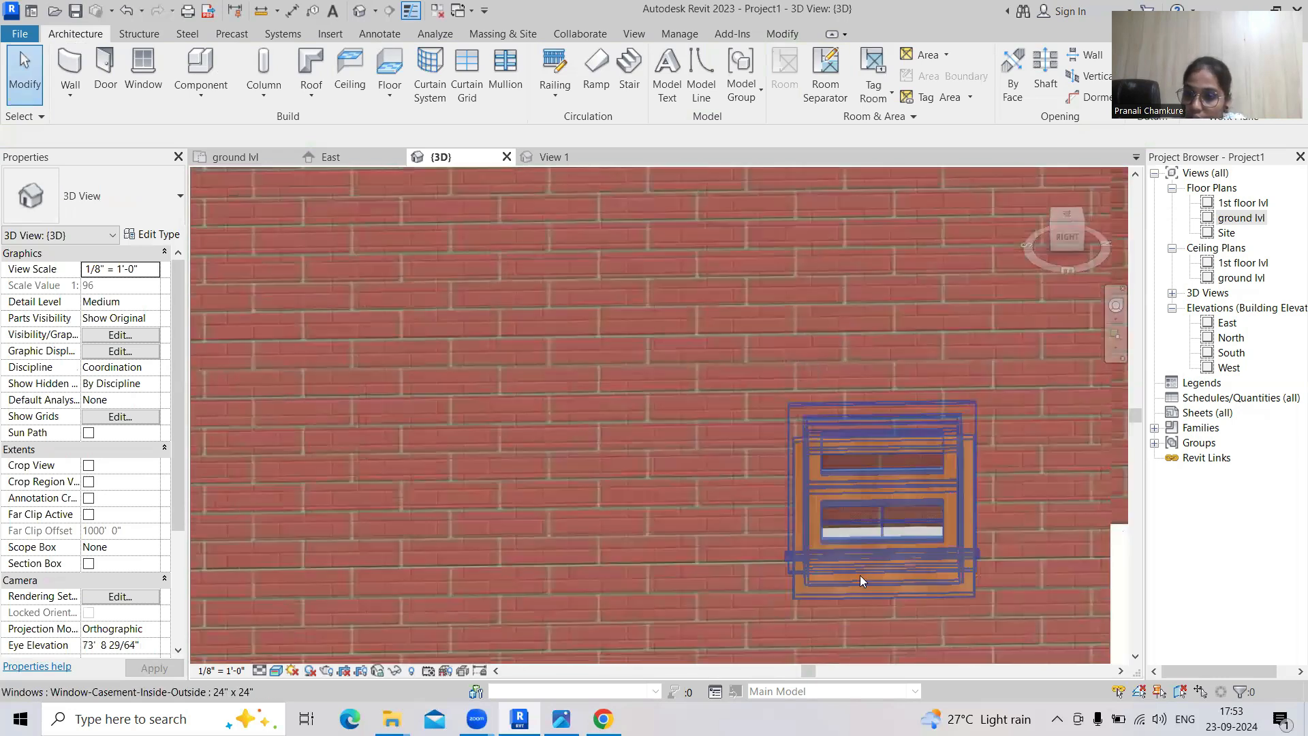
# Flip the 24" x 24" casement window in the ground level plan so its exterior face is on the outside of the east wall
pyautogui.click(845, 576)
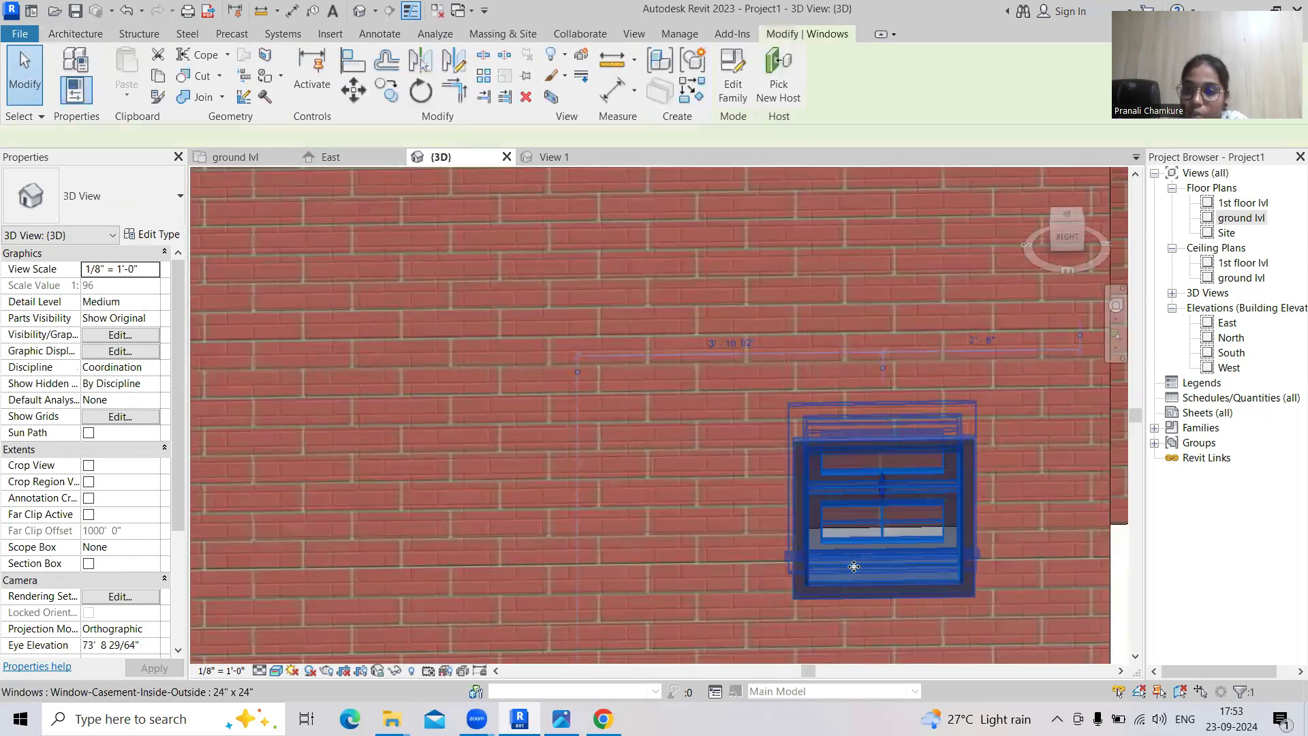
pyautogui.doubleClick(1236, 218)
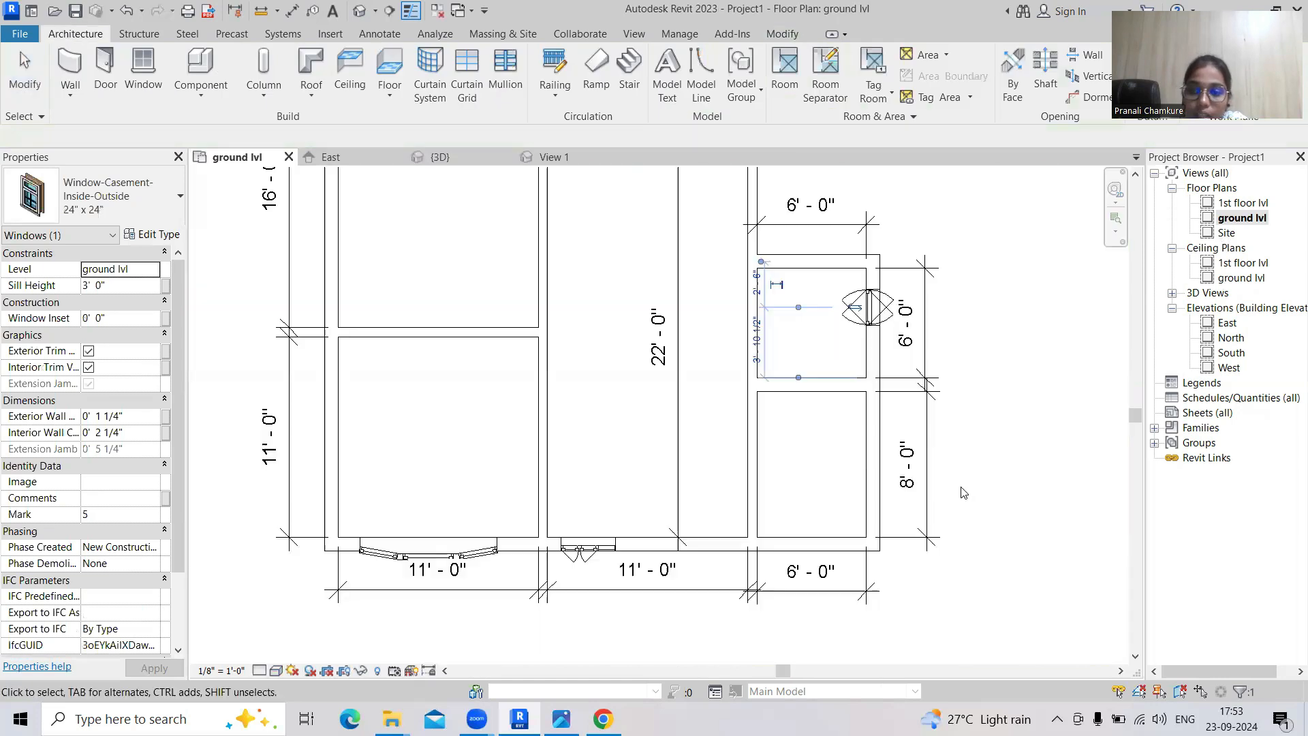
pyautogui.scroll(5, 881, 305)
pyautogui.scroll(1, 881, 304)
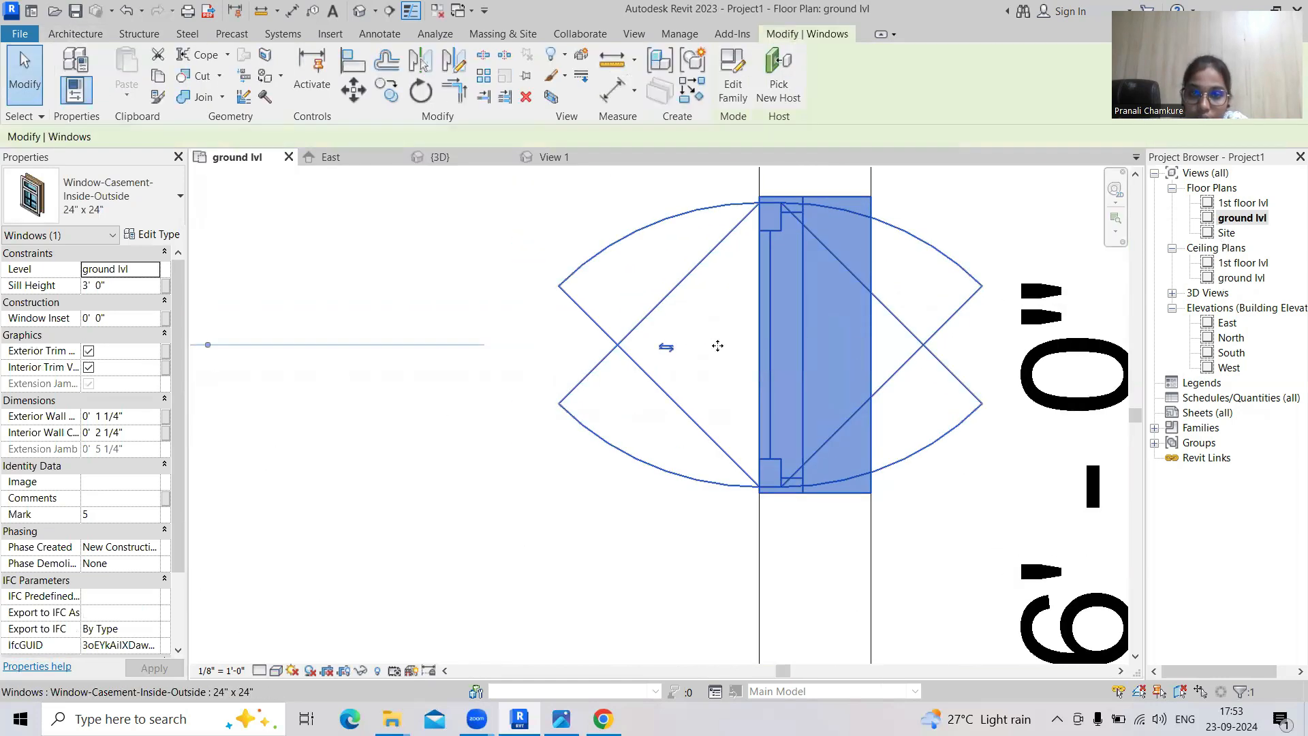
pyautogui.click(669, 349)
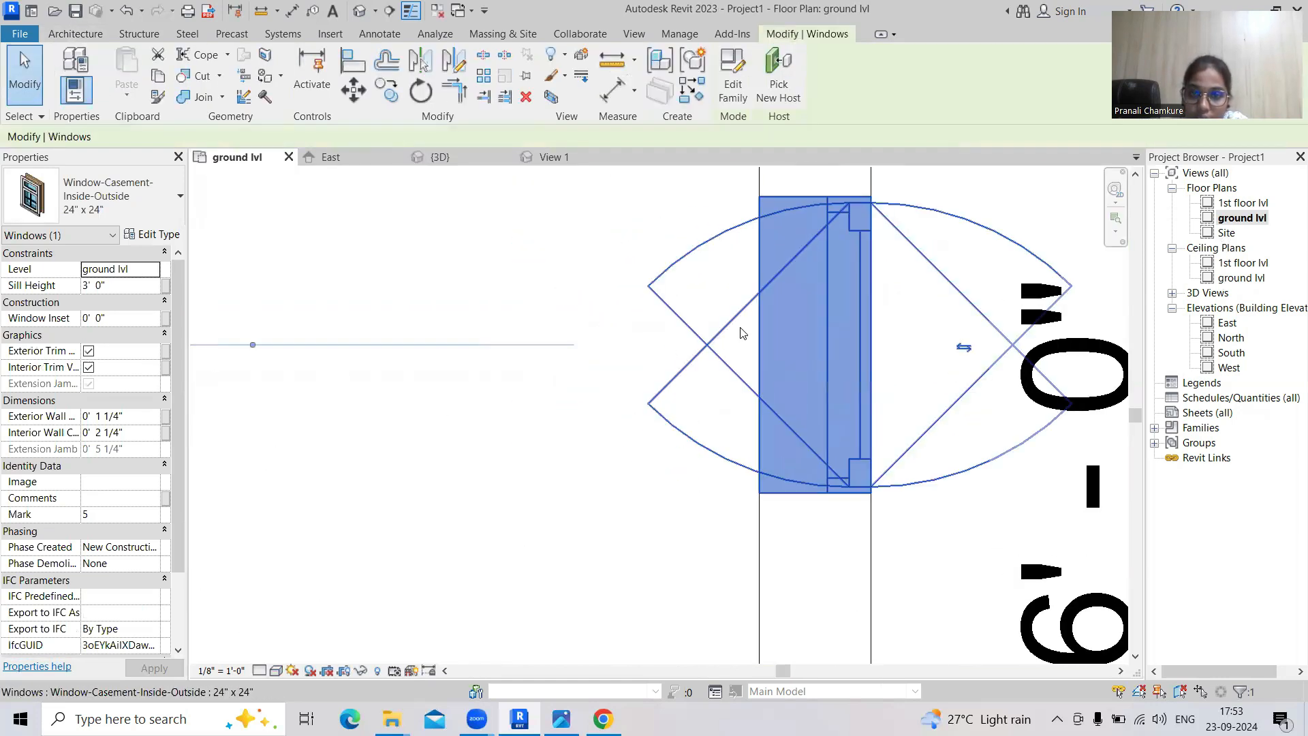
pyautogui.click(594, 313)
pyautogui.scroll(-10, 634, 477)
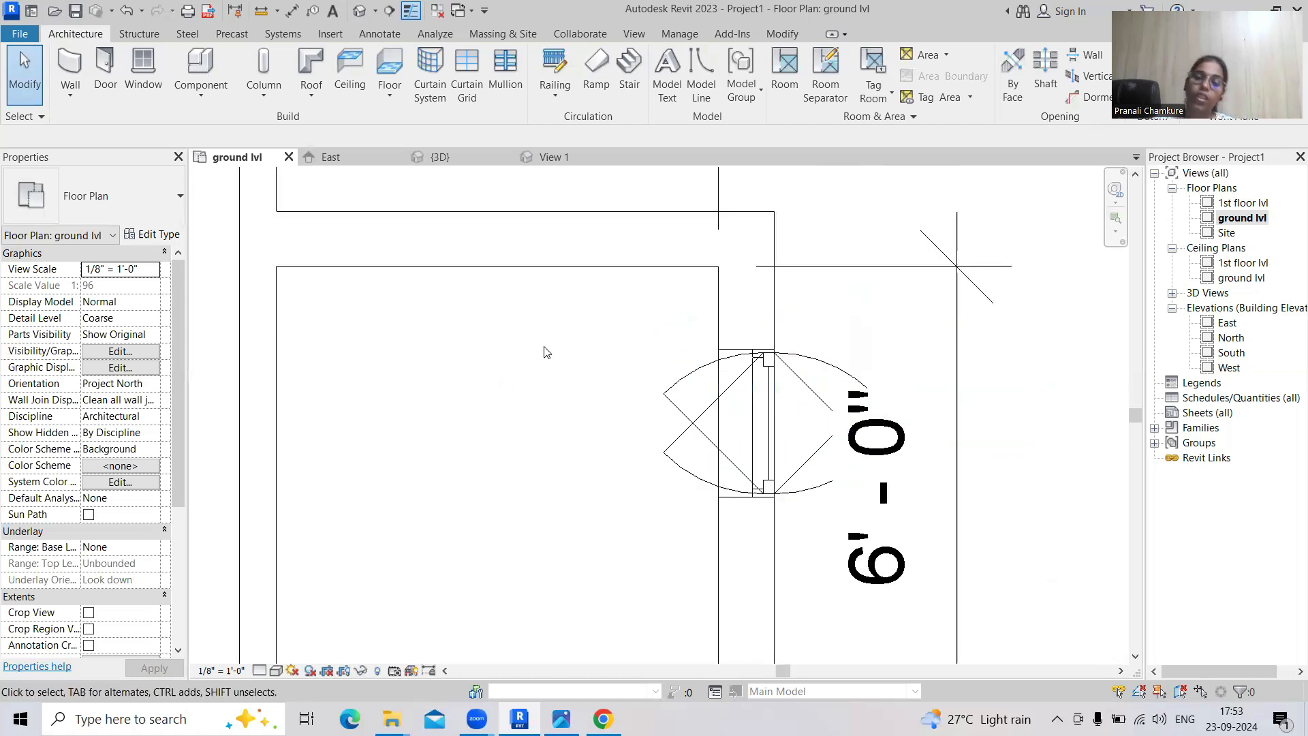
pyautogui.scroll(-2, 597, 379)
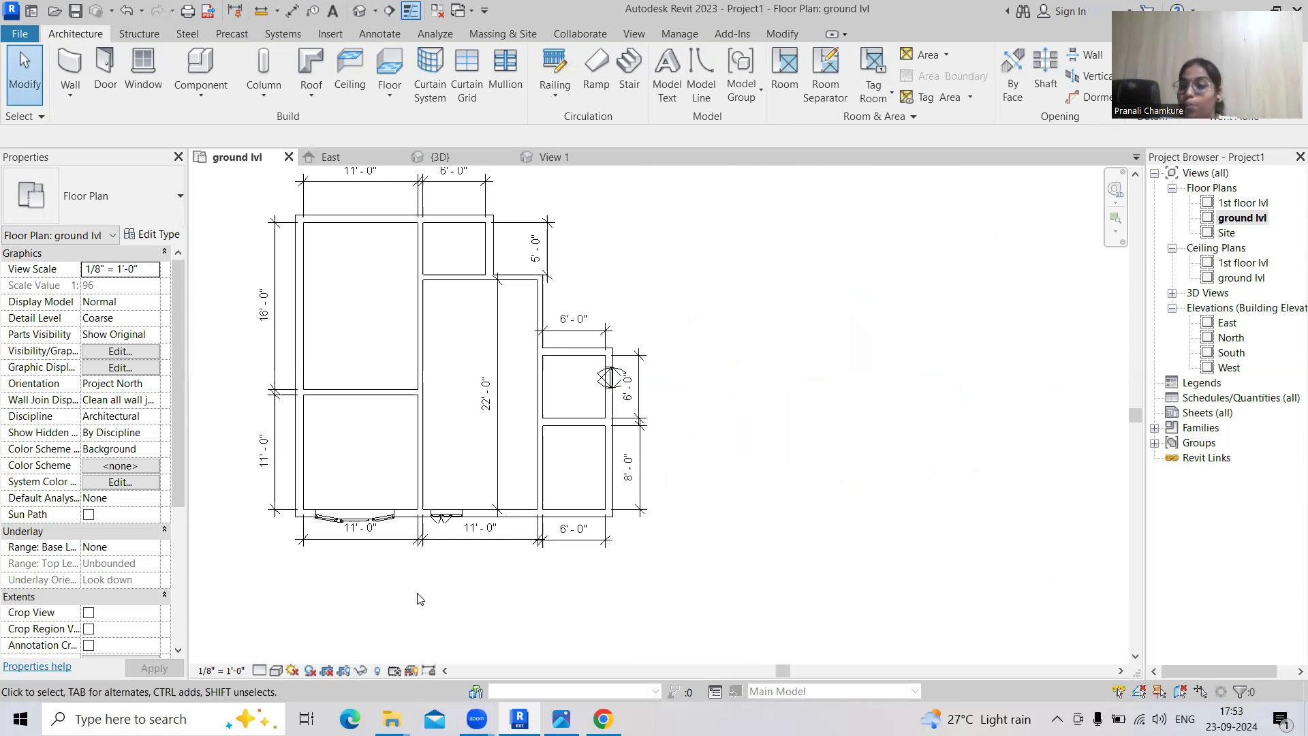
# Start placing a door and browse for a family to load in the Doors folder of the English-Imperial library
pyautogui.click(109, 69)
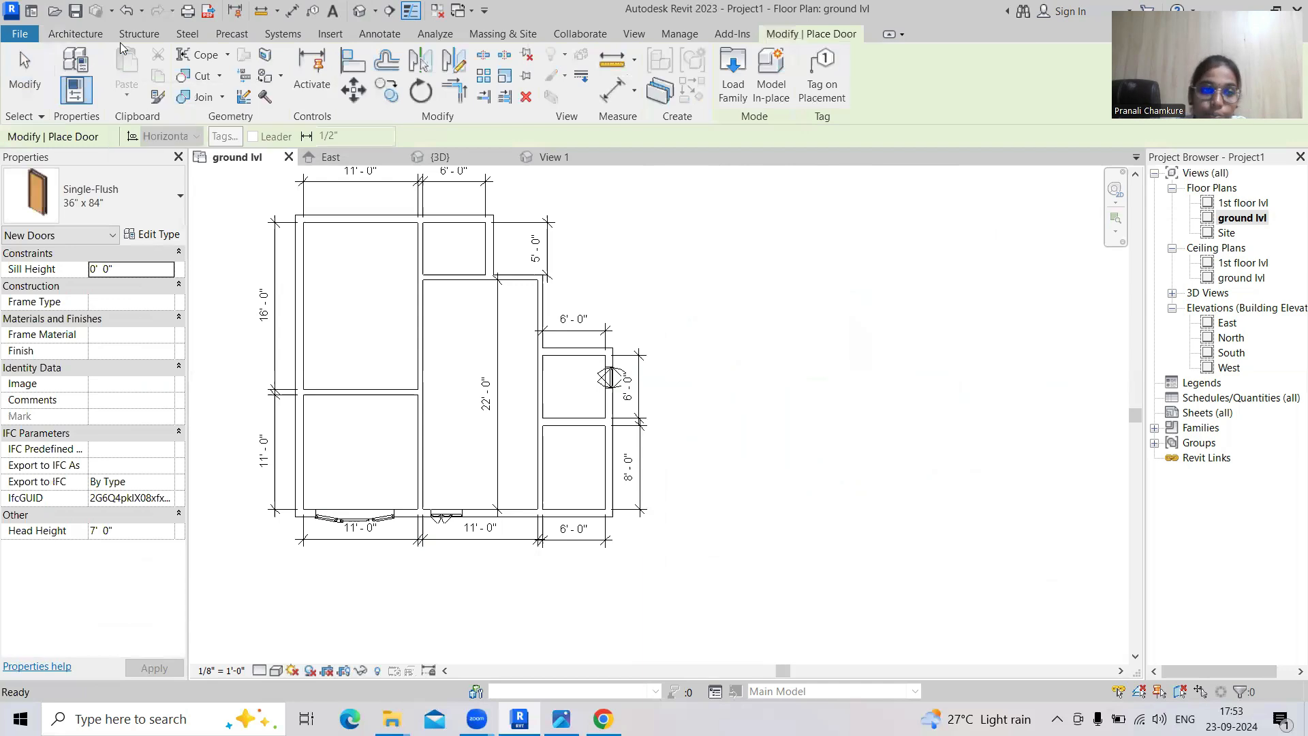
pyautogui.click(176, 201)
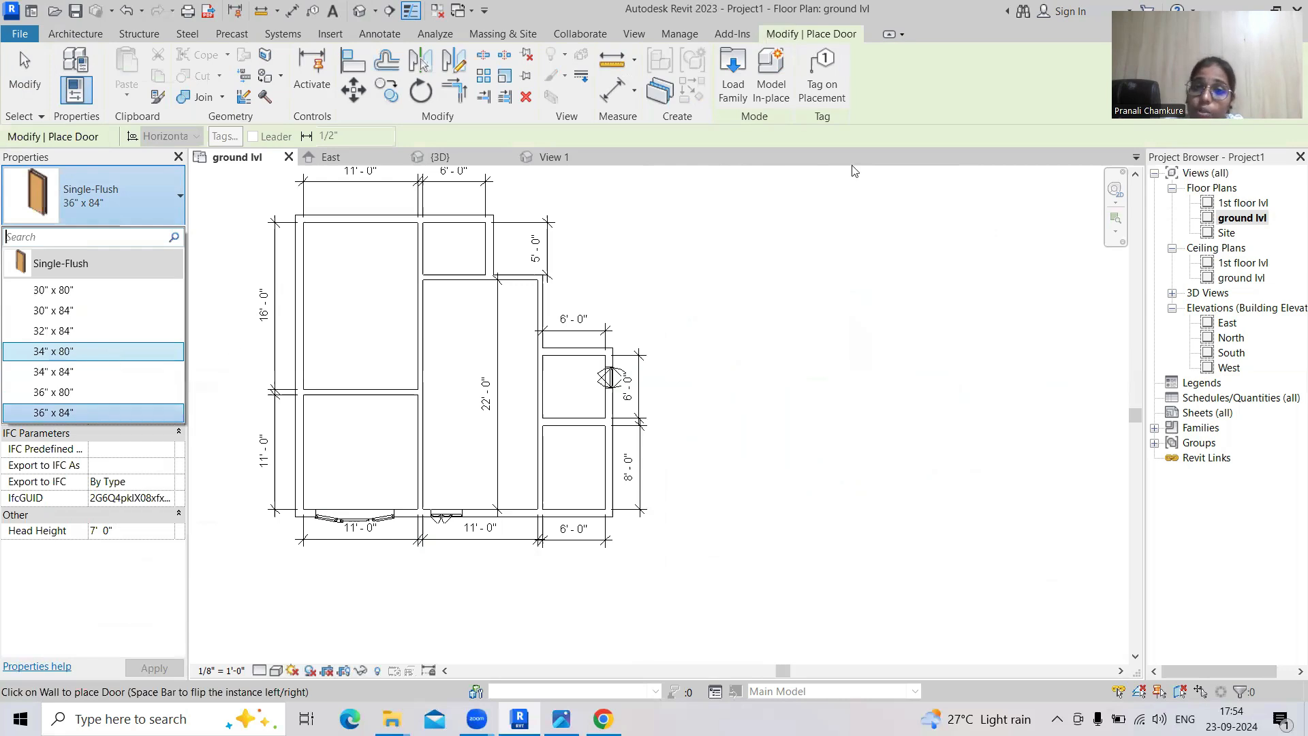
pyautogui.click(733, 75)
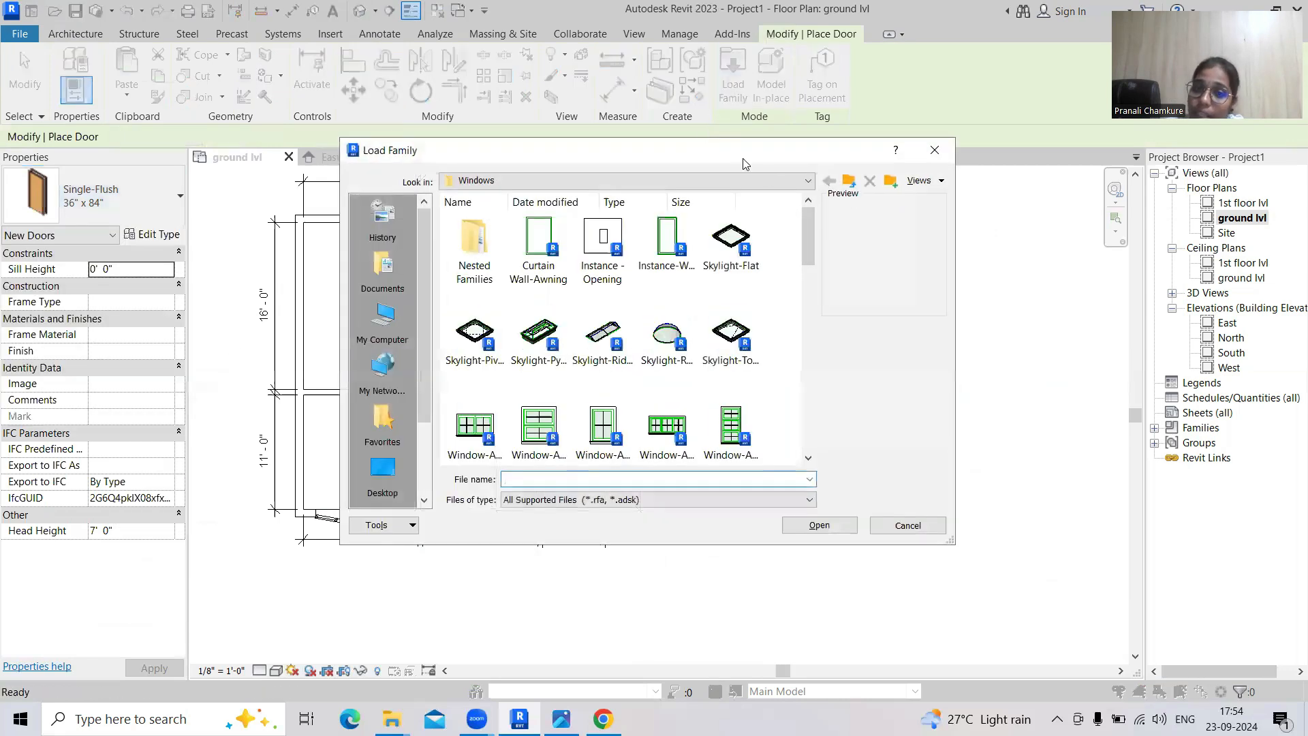
pyautogui.click(808, 180)
pyautogui.click(580, 289)
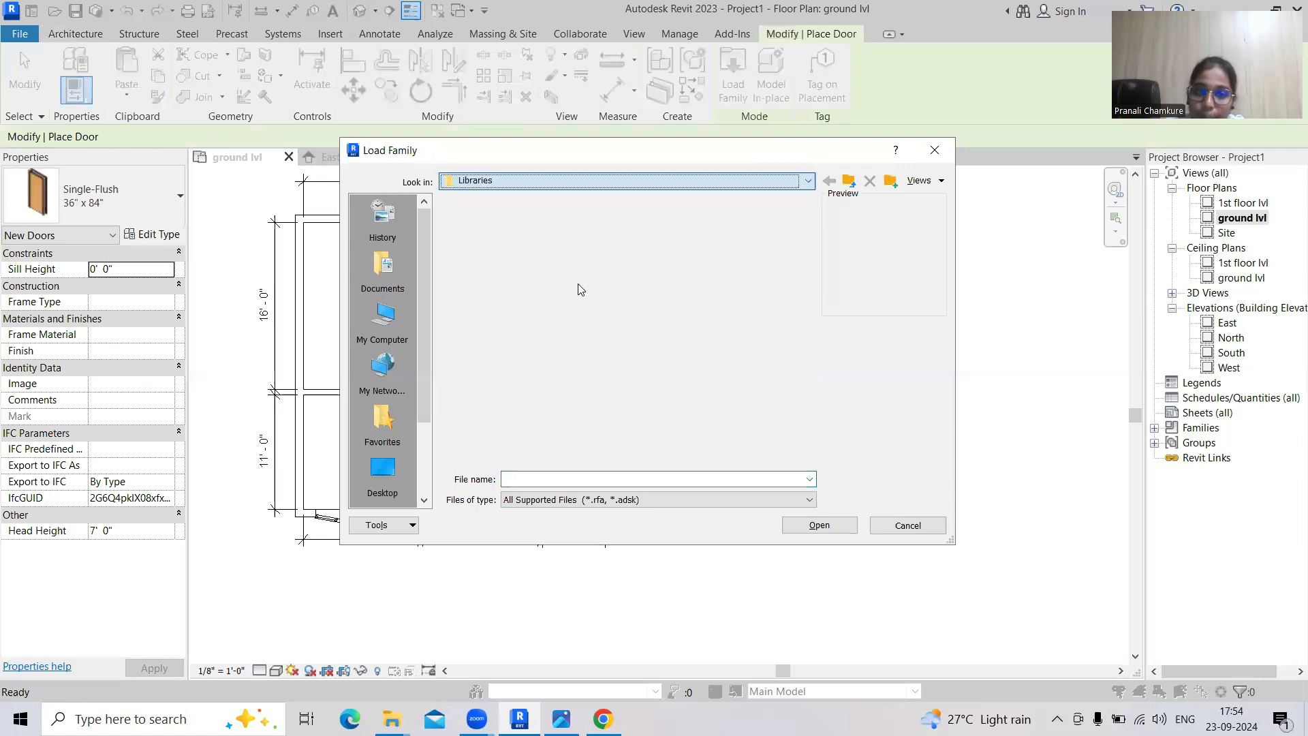
pyautogui.doubleClick(661, 248)
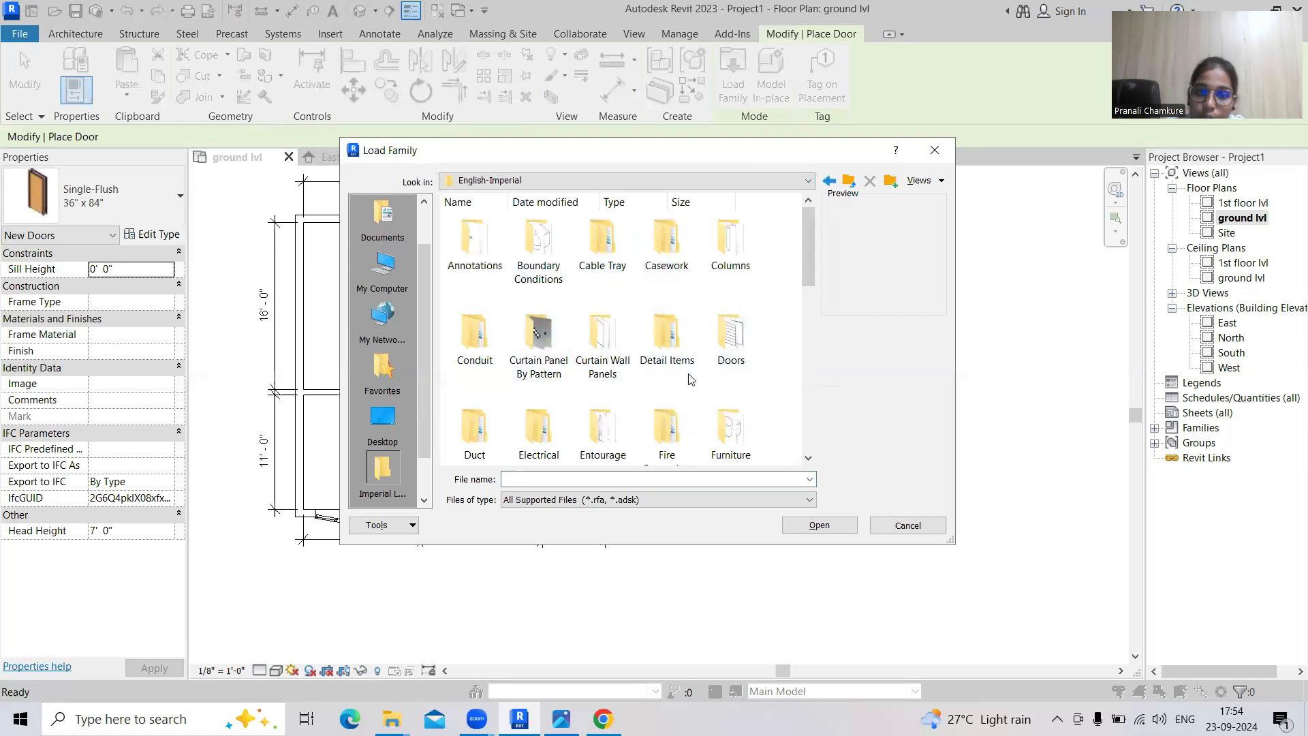
pyautogui.doubleClick(731, 332)
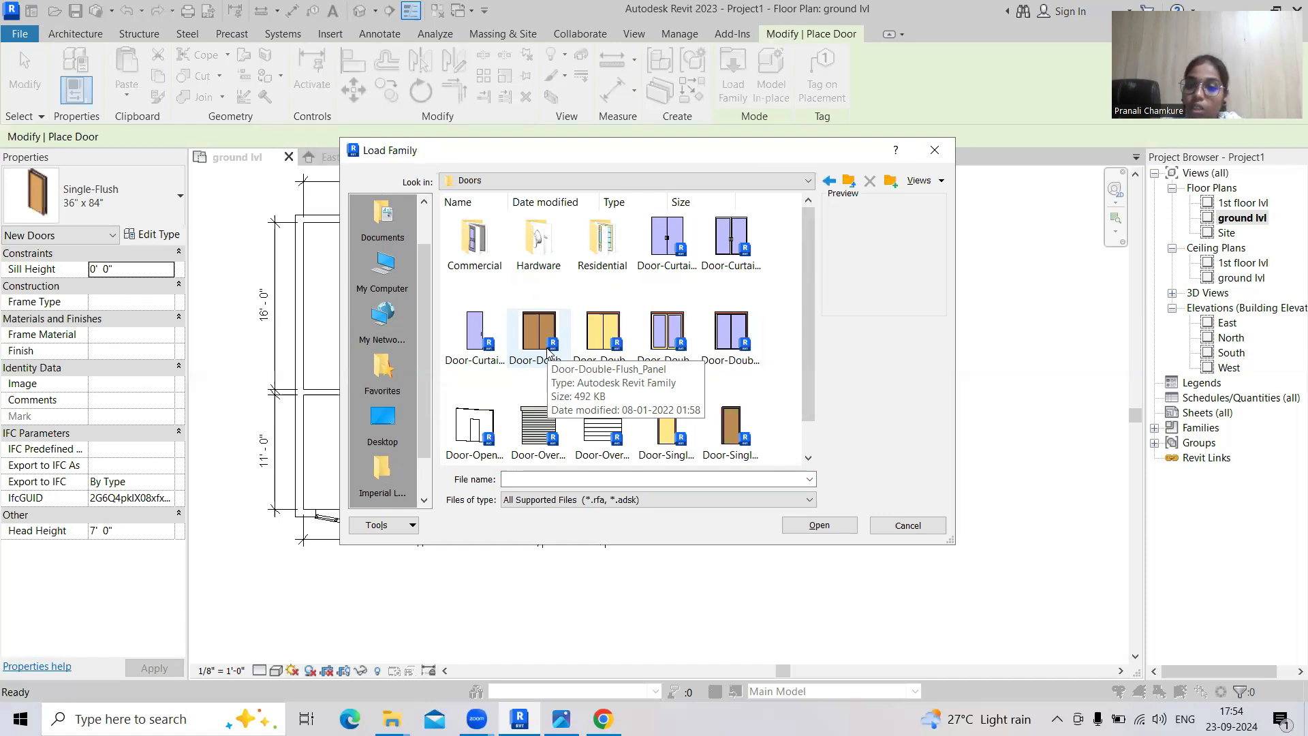
# Examine the door families available in the Doors folder and its Commercial and Residential subfolders
pyautogui.scroll(-1, 545, 382)
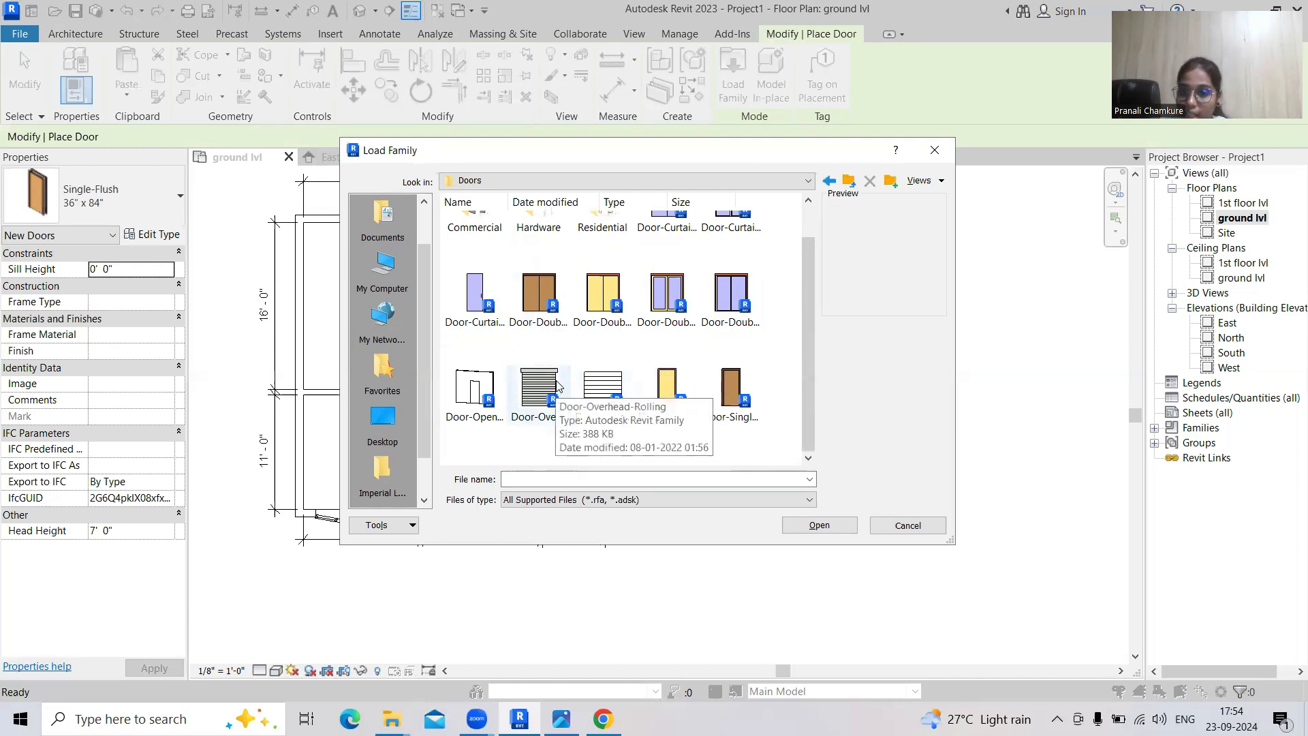
pyautogui.scroll(1, 556, 391)
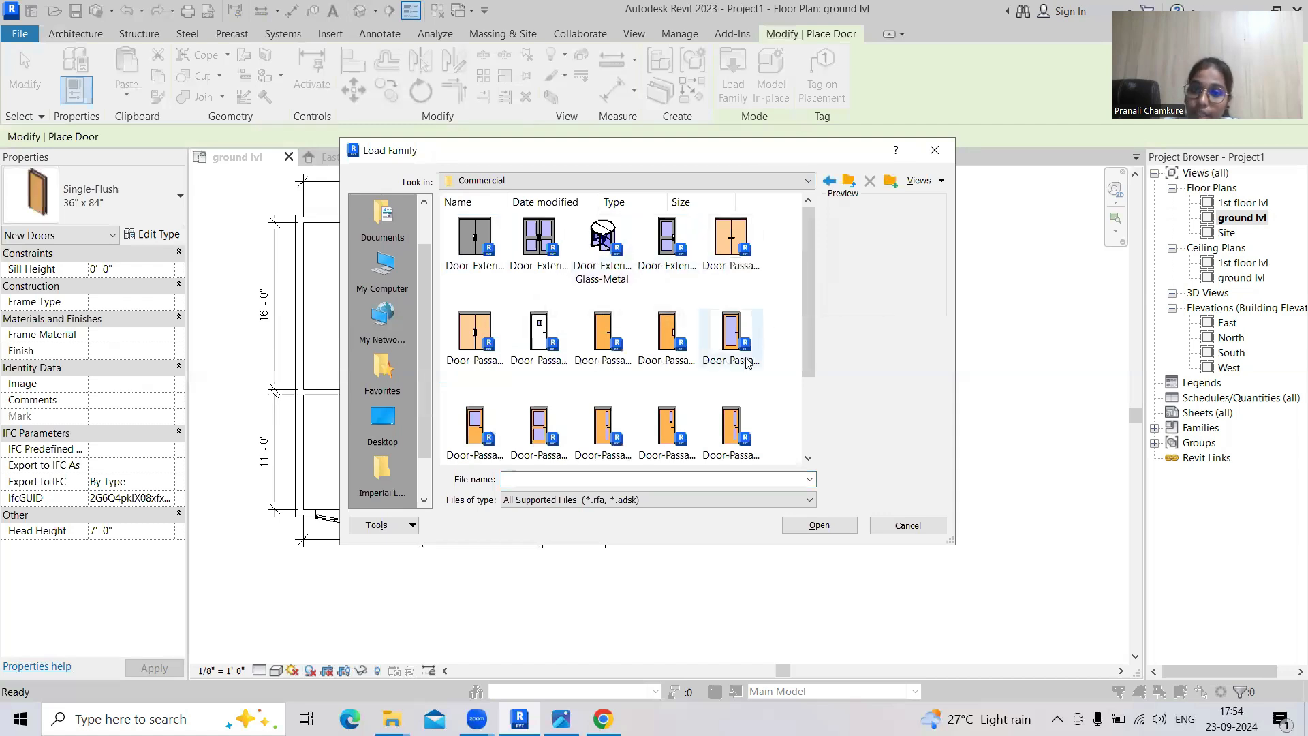
pyautogui.scroll(-3, 587, 347)
pyautogui.scroll(3, 587, 348)
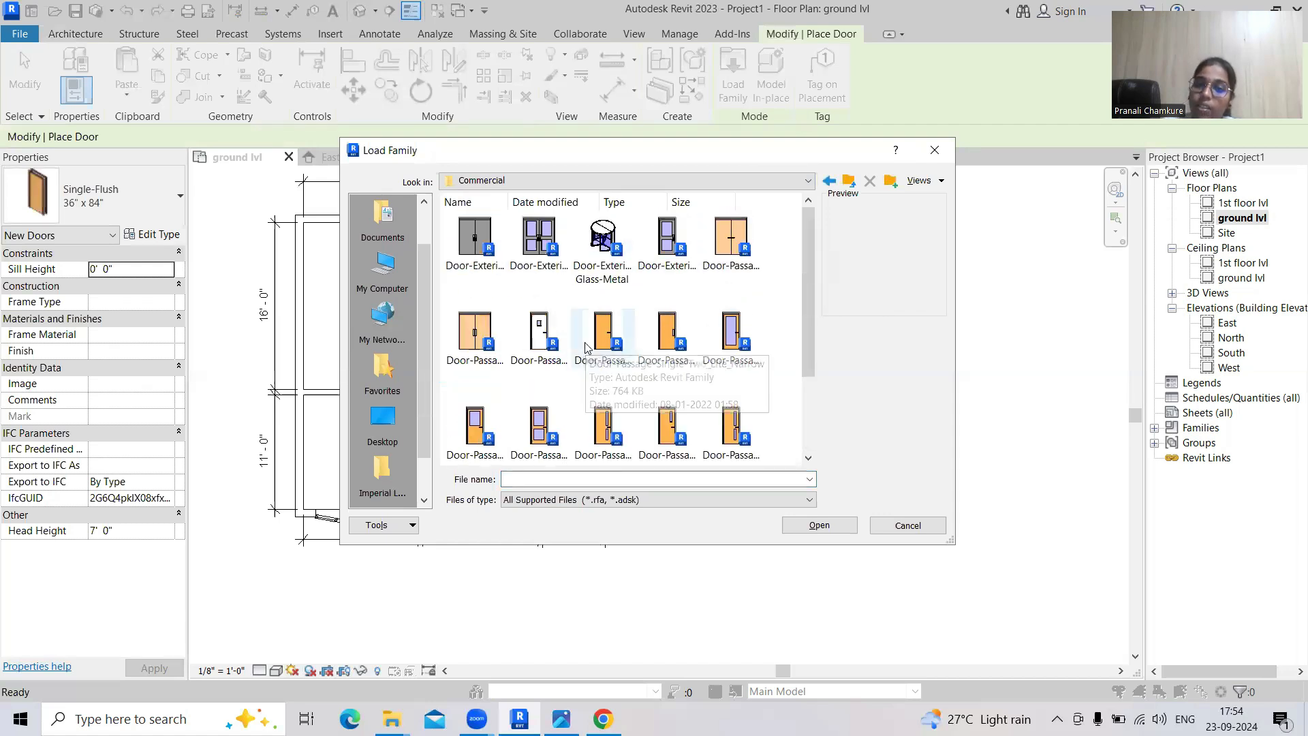
pyautogui.click(829, 181)
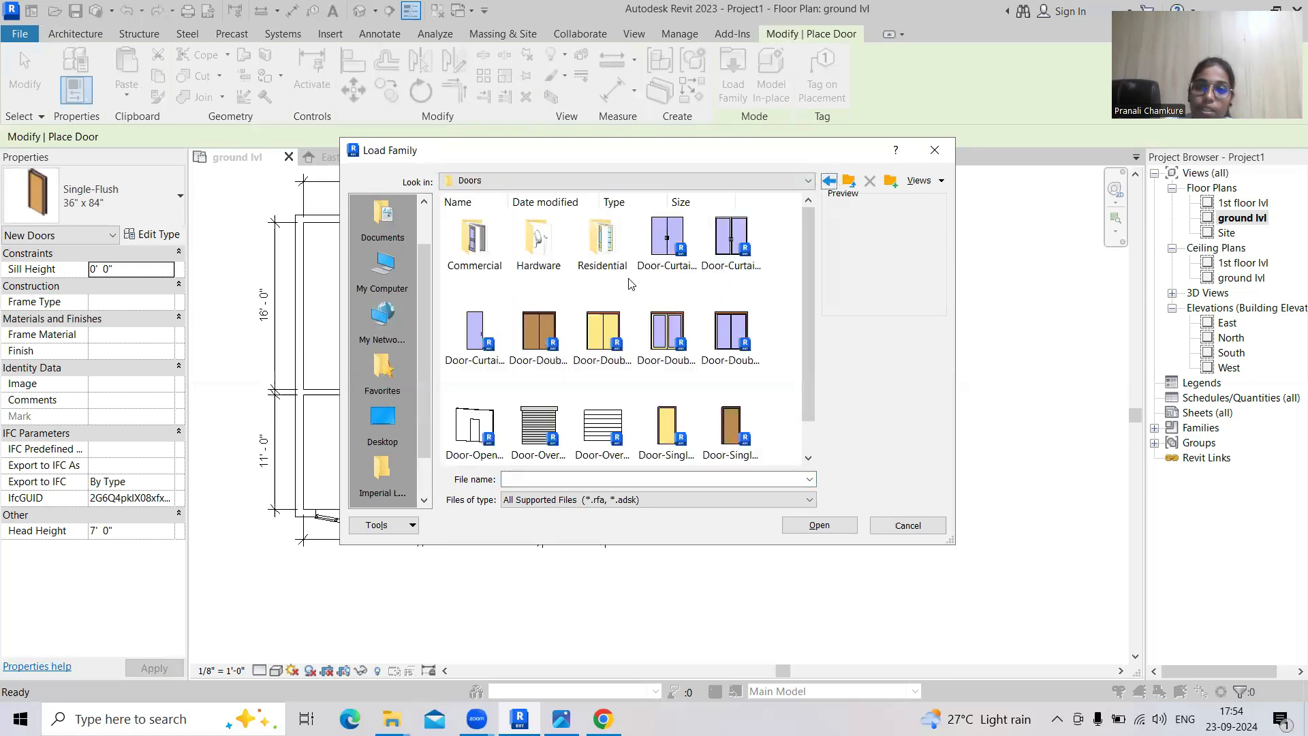
pyautogui.doubleClick(605, 256)
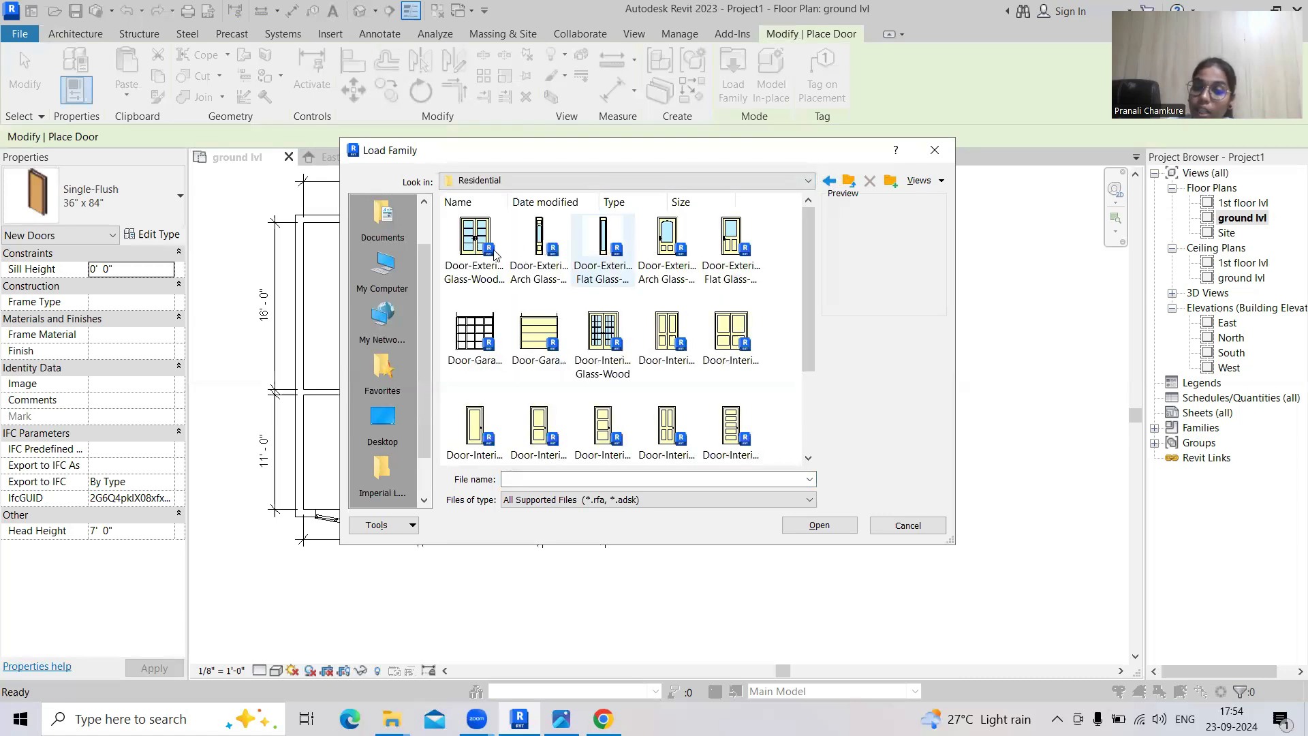
pyautogui.scroll(-3, 669, 333)
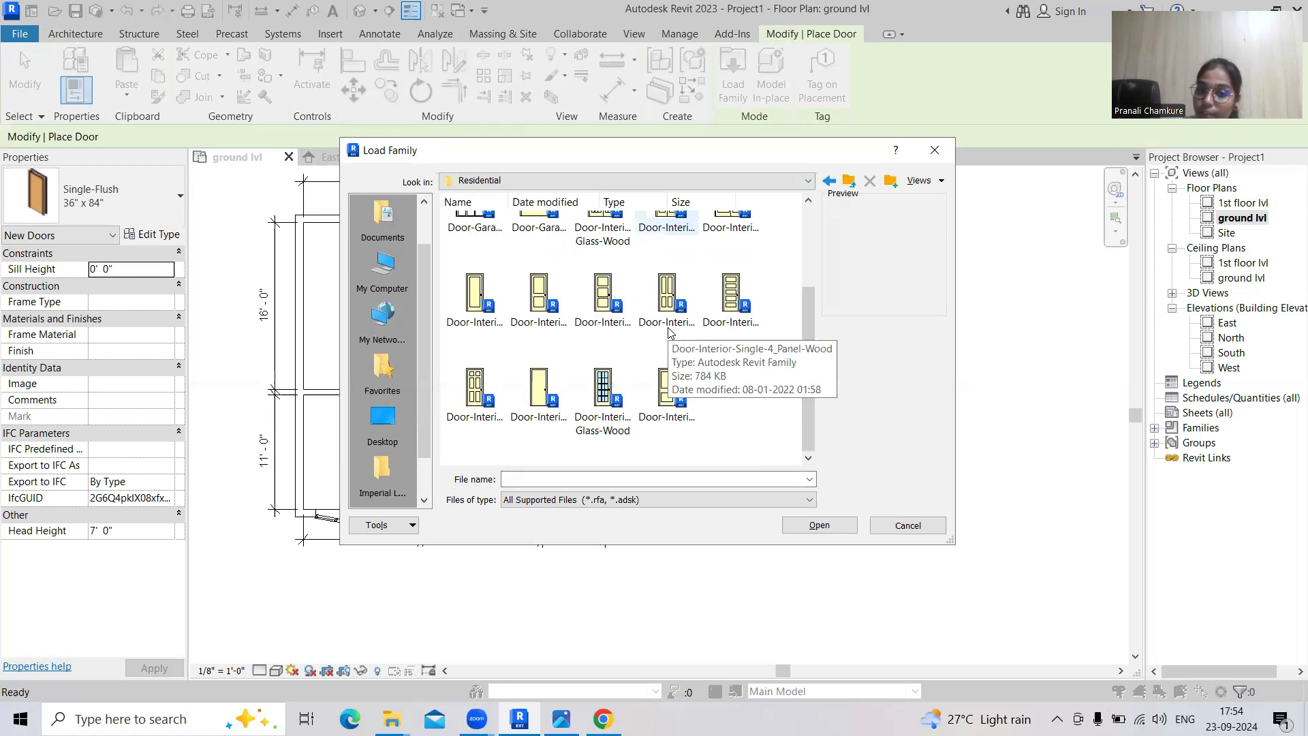
pyautogui.scroll(3, 667, 355)
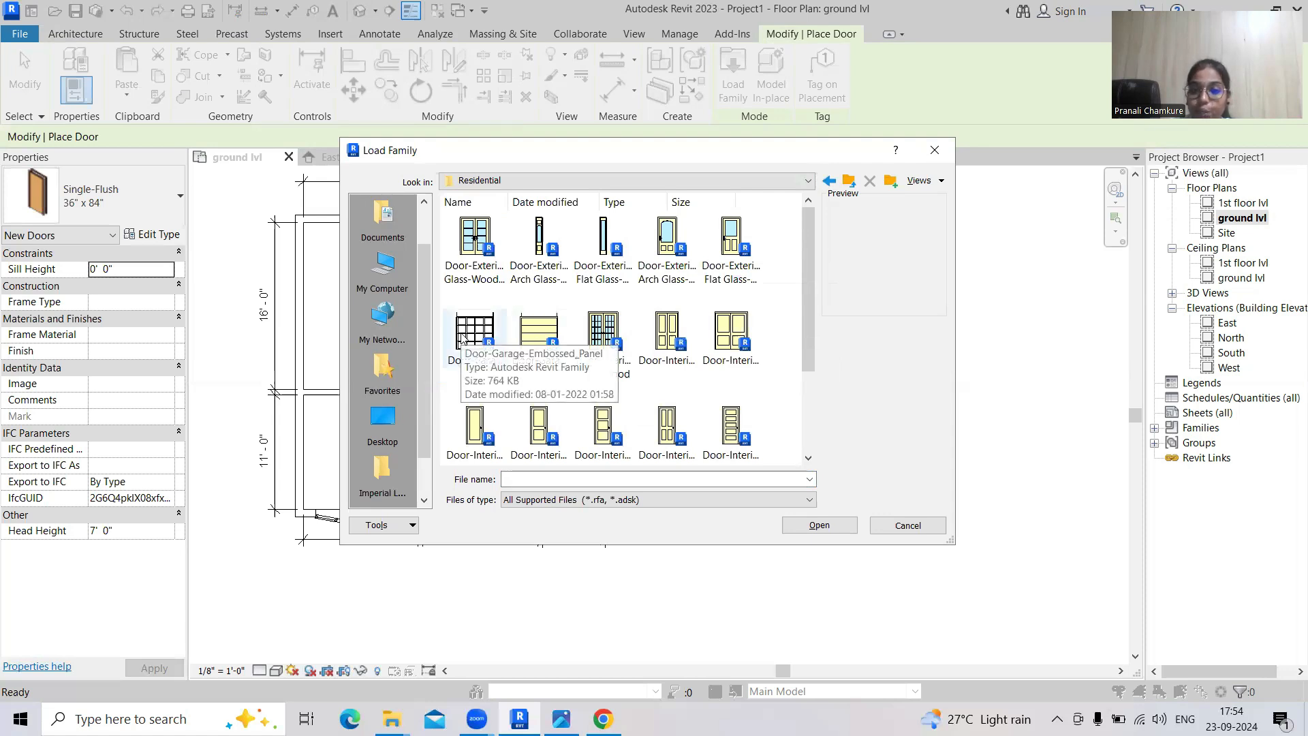
# Load the Door-Interior-Double-Full Glass-Wood family with its 72" x 96" type
pyautogui.click(619, 359)
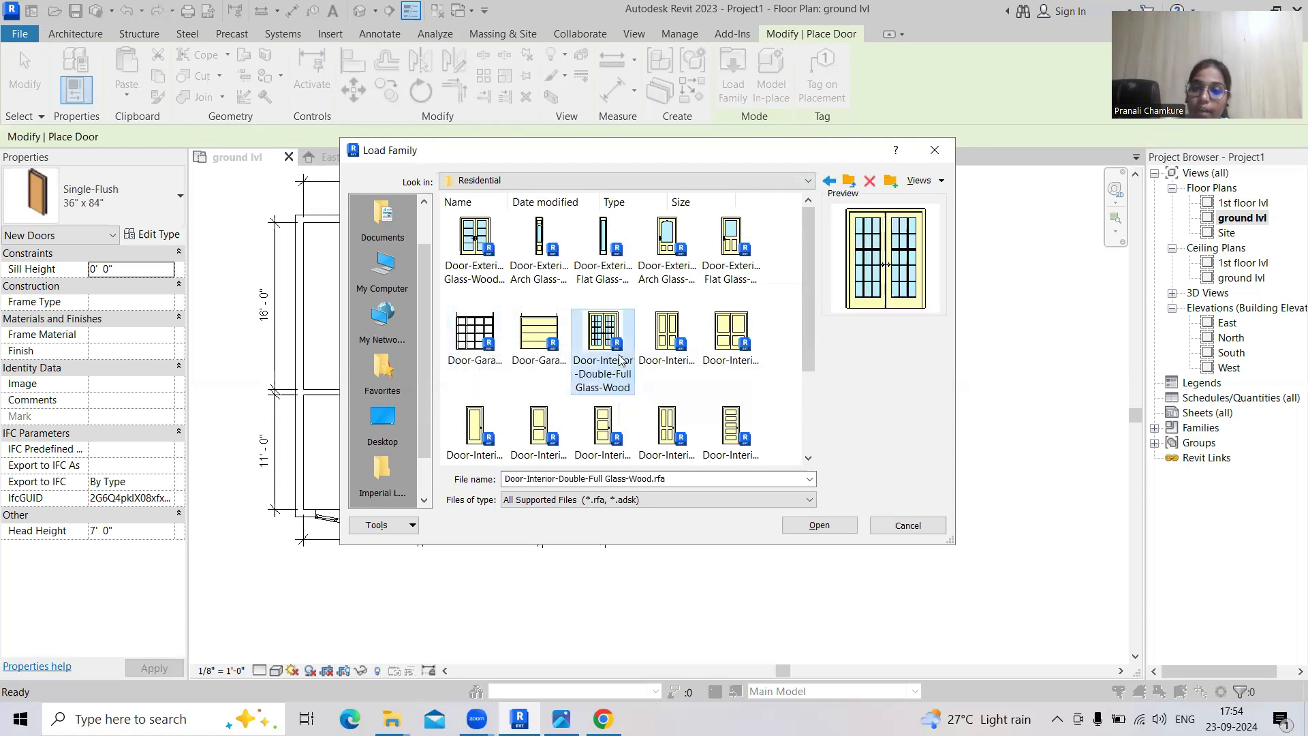
pyautogui.click(843, 526)
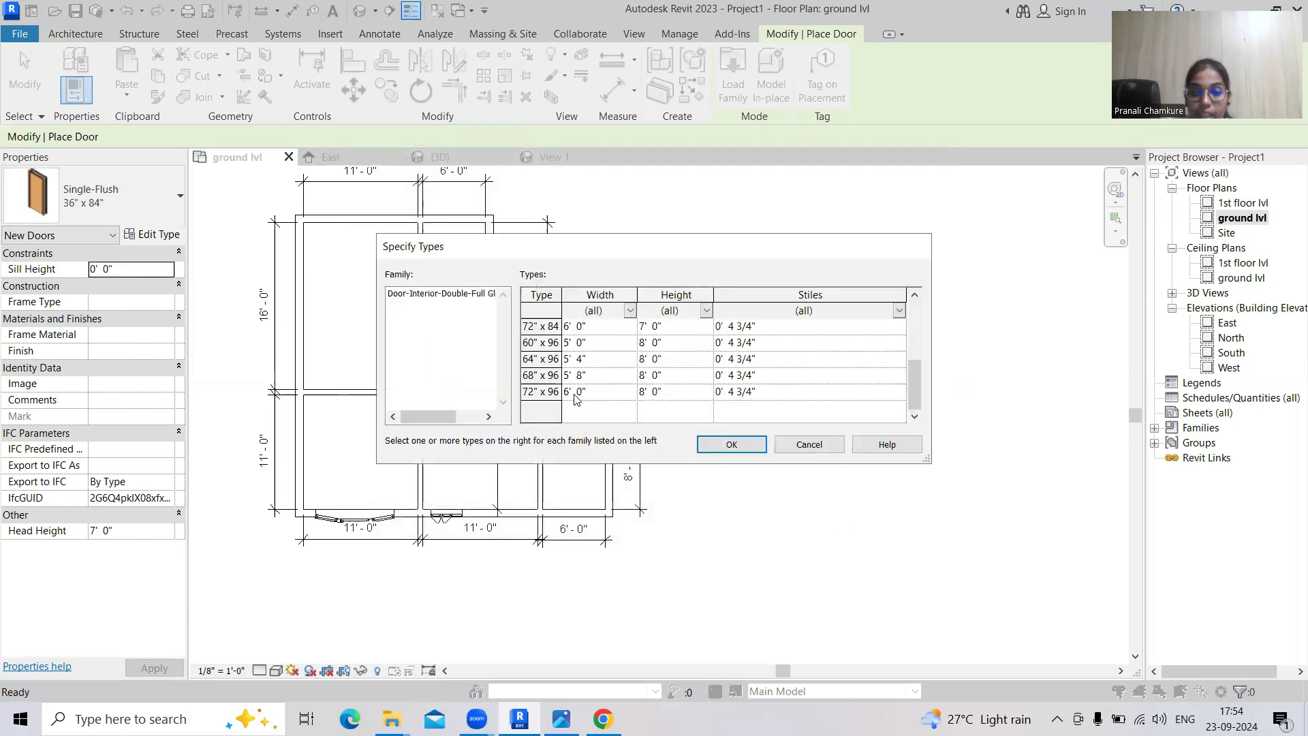
pyautogui.scroll(-3, 575, 399)
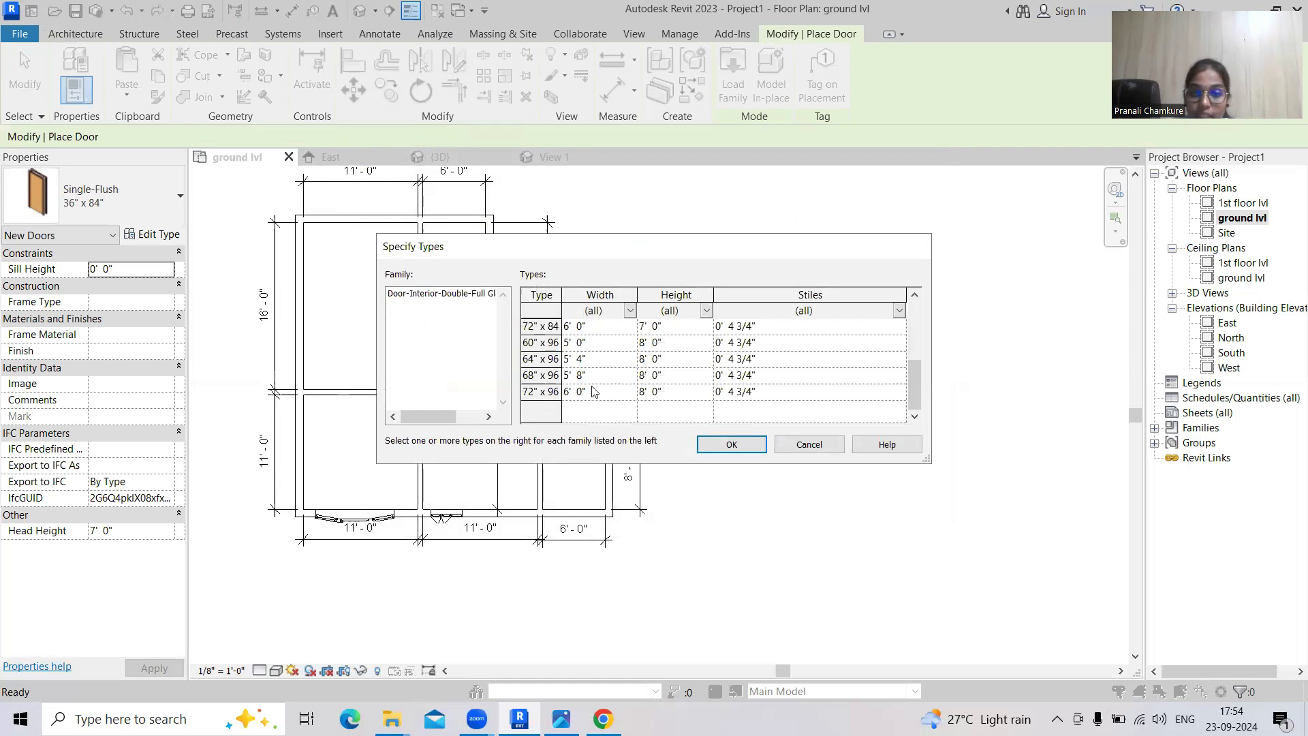
pyautogui.click(588, 394)
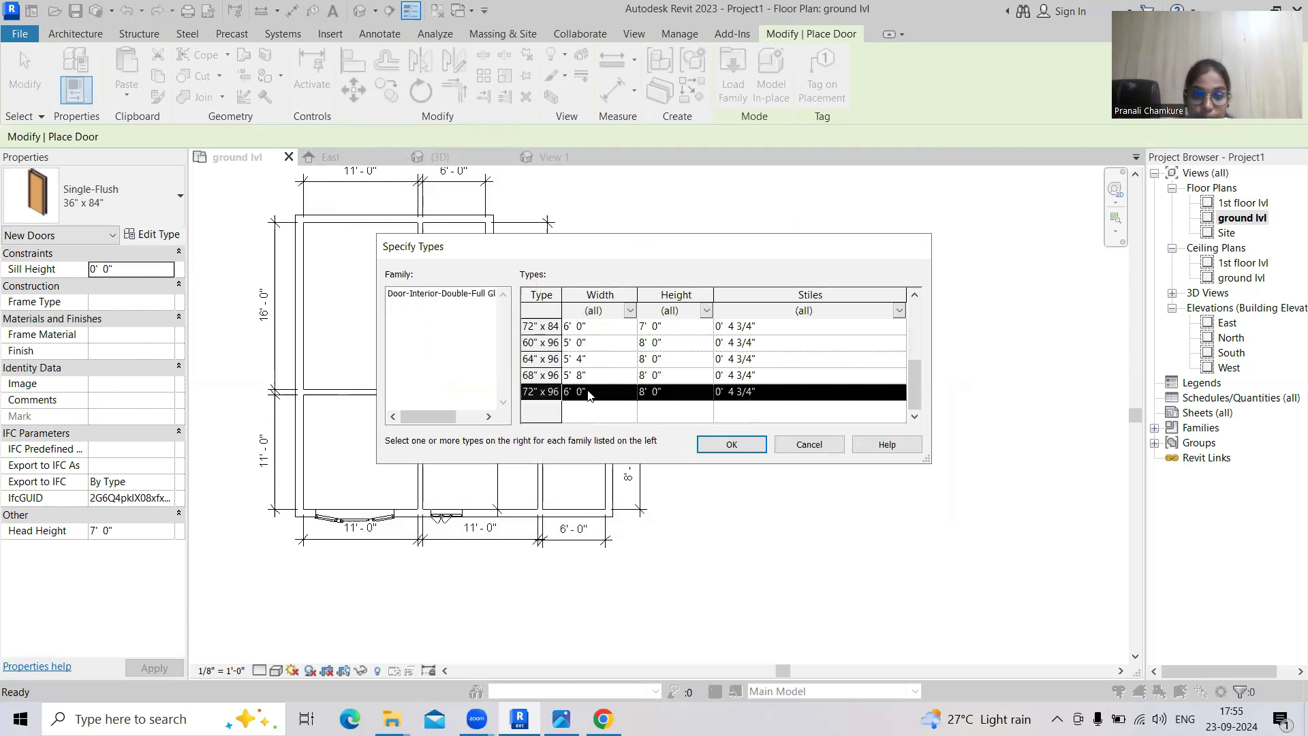
pyautogui.click(734, 445)
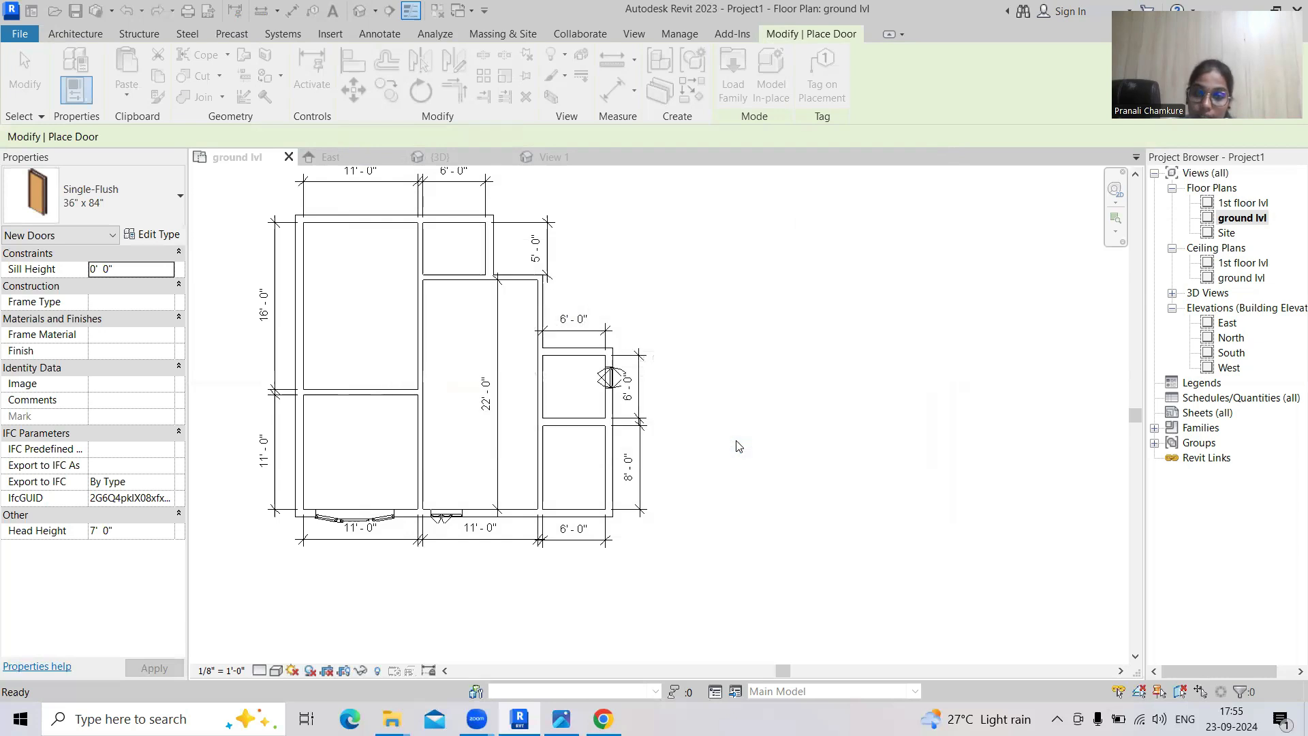
# Place the 72" x 96" double glass door in the south wall of the middle 11'-0" room, centred about 5'-7" east of the casement window
pyautogui.scroll(2, 486, 530)
pyautogui.scroll(2, 486, 530)
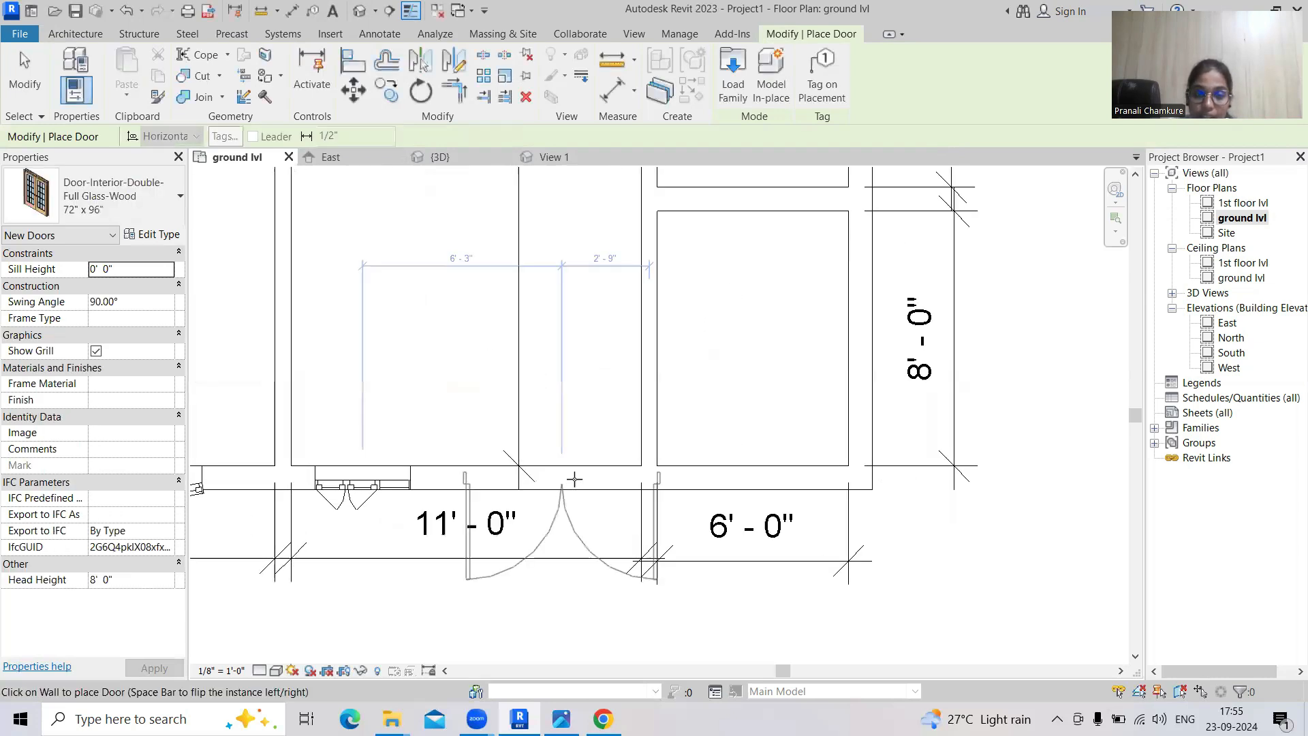
pyautogui.click(539, 484)
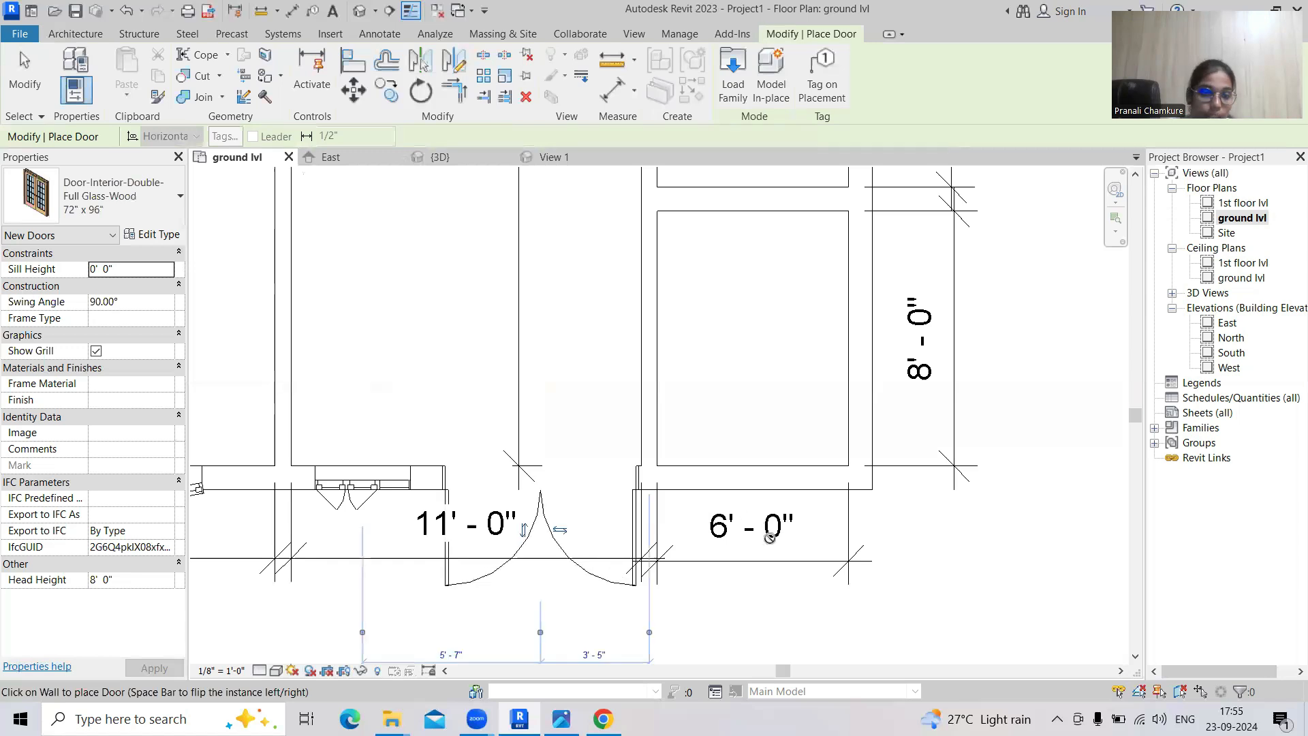
pyautogui.press('Escape')
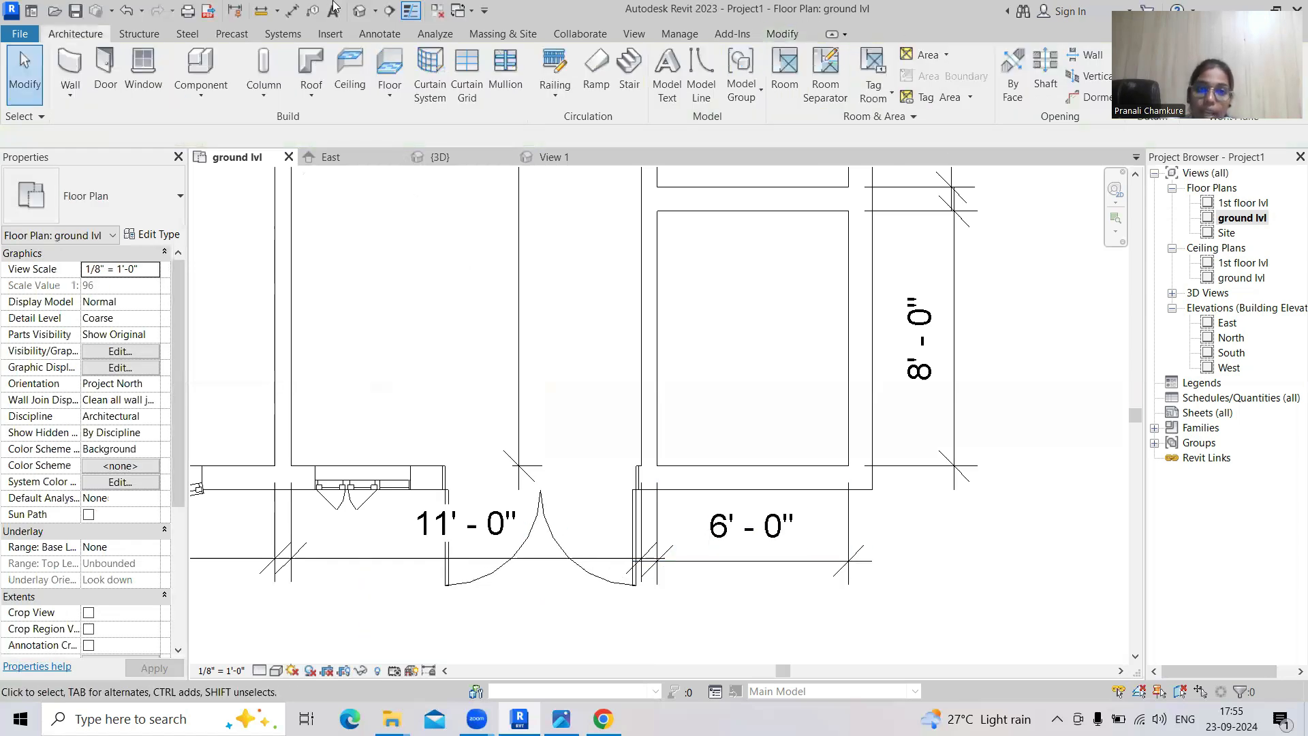
# Duplicate the type of the new double glass door from the 3D view, accepting the suggested type name
pyautogui.click(359, 10)
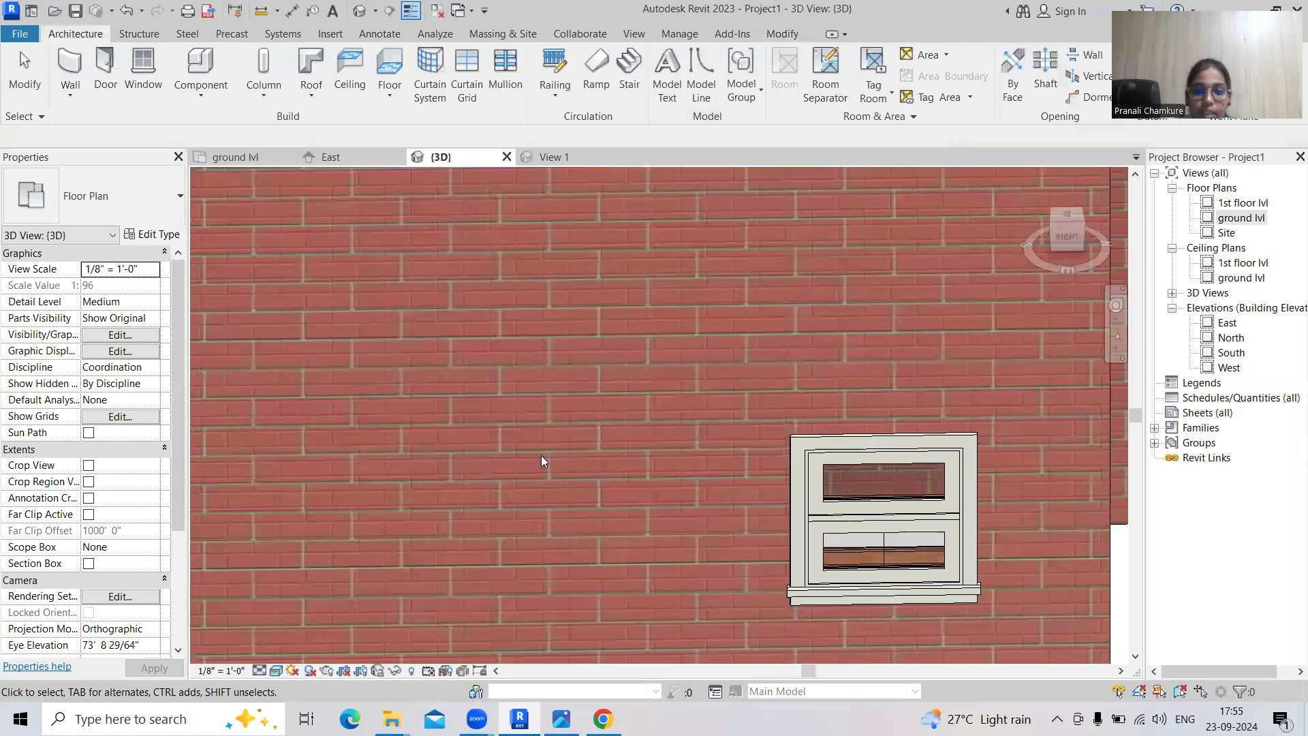
pyautogui.scroll(-10, 541, 461)
pyautogui.keyDown('shift'); pyautogui.moveTo(432, 534); pyautogui.dragTo(747, 386, button='middle'); pyautogui.keyUp('shift')
pyautogui.scroll(5, 561, 490)
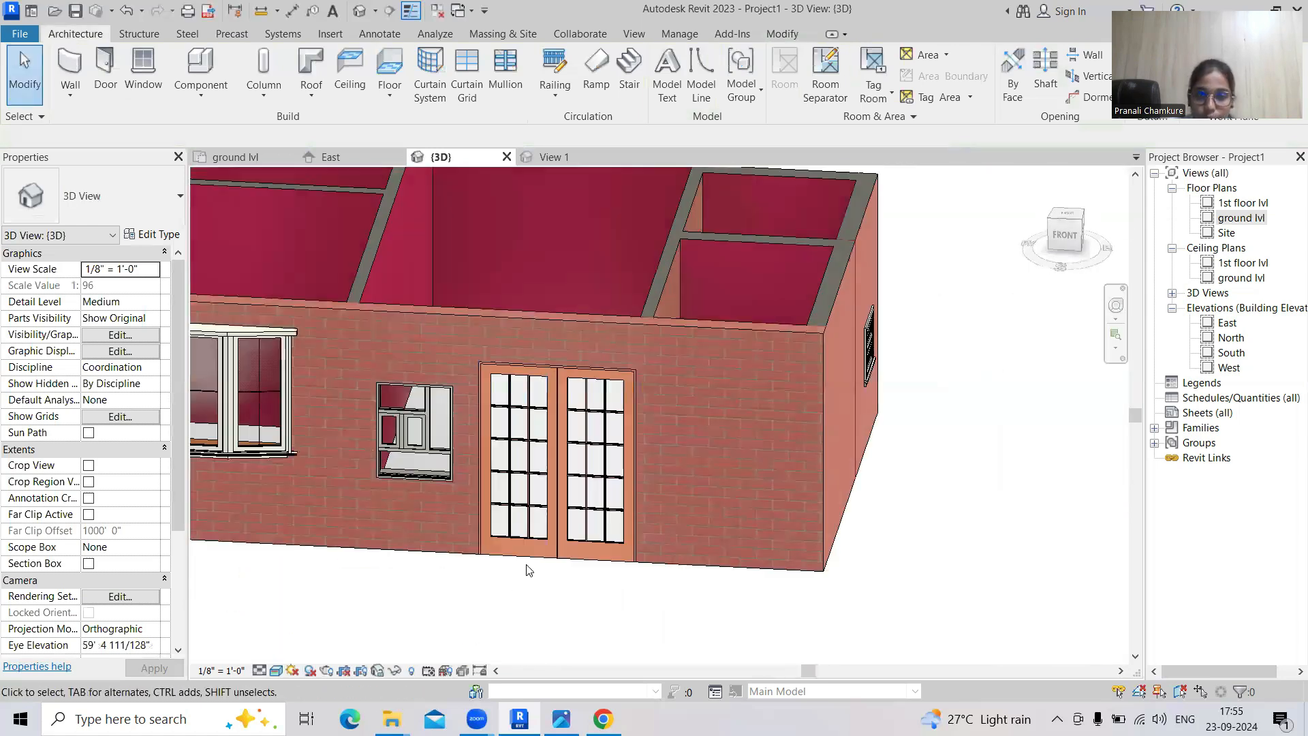
pyautogui.click(525, 548)
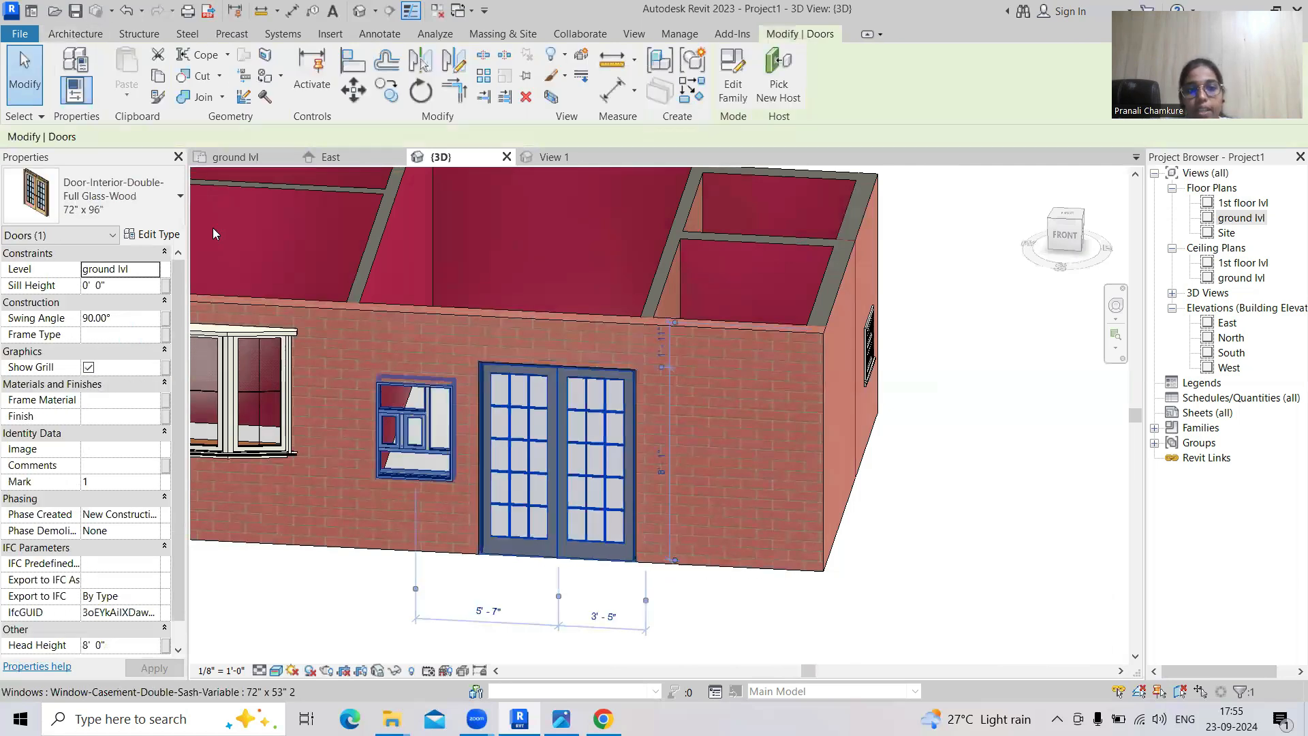
pyautogui.click(154, 234)
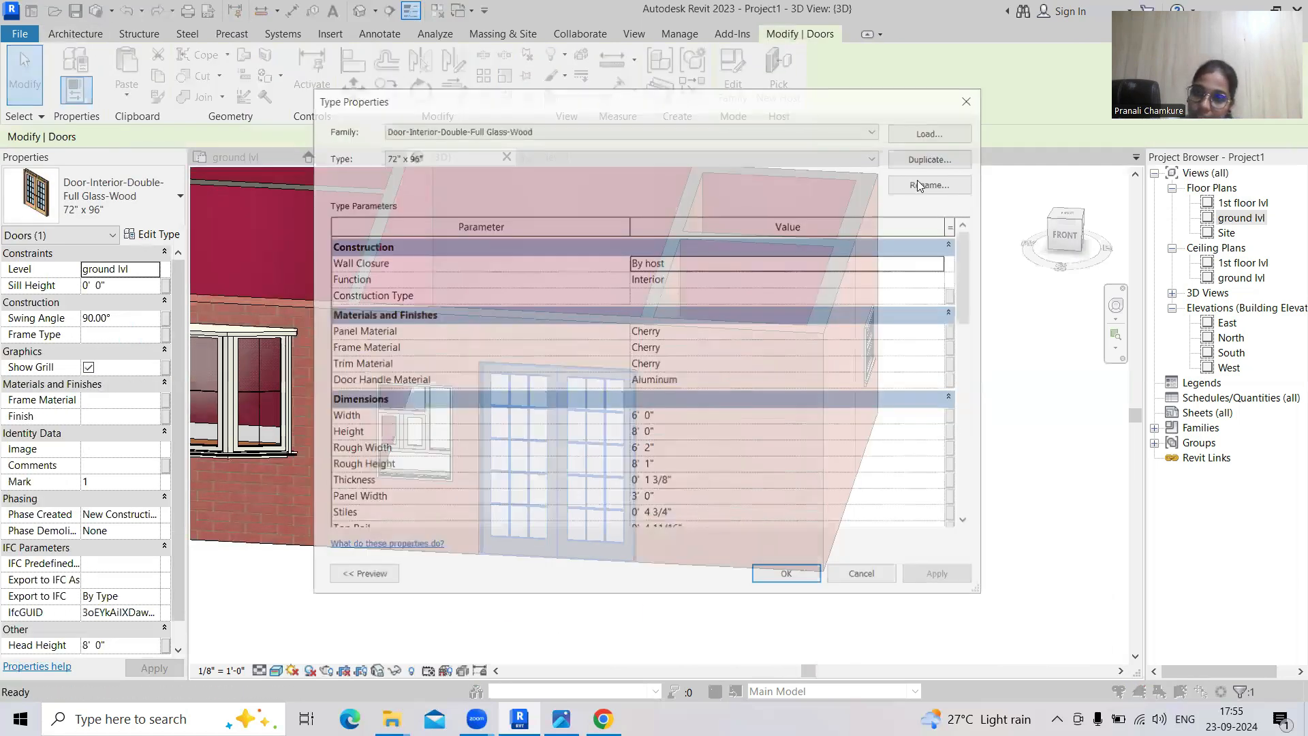
pyautogui.click(929, 158)
pyautogui.click(647, 381)
# Set the duplicated door type's width to 5'-0" and apply it to the double glass door
pyautogui.click(643, 416)
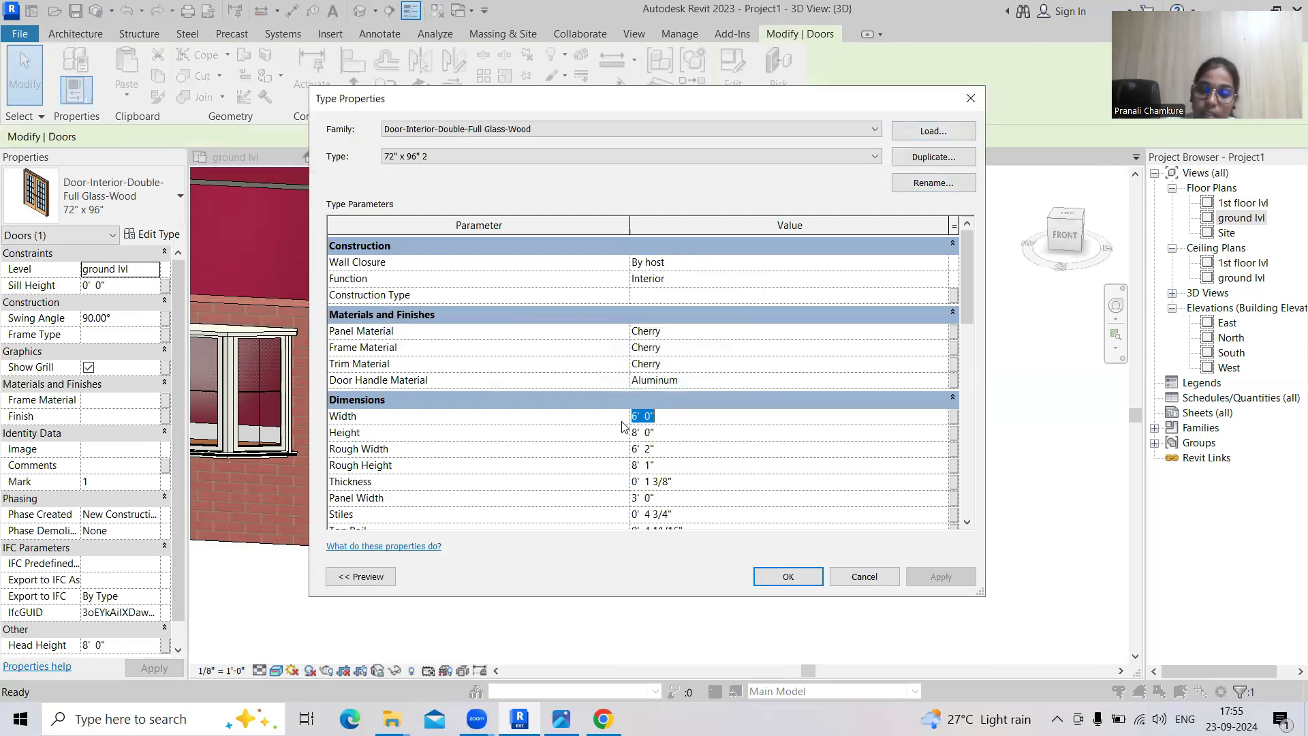
pyautogui.write('5')
pyautogui.click(941, 576)
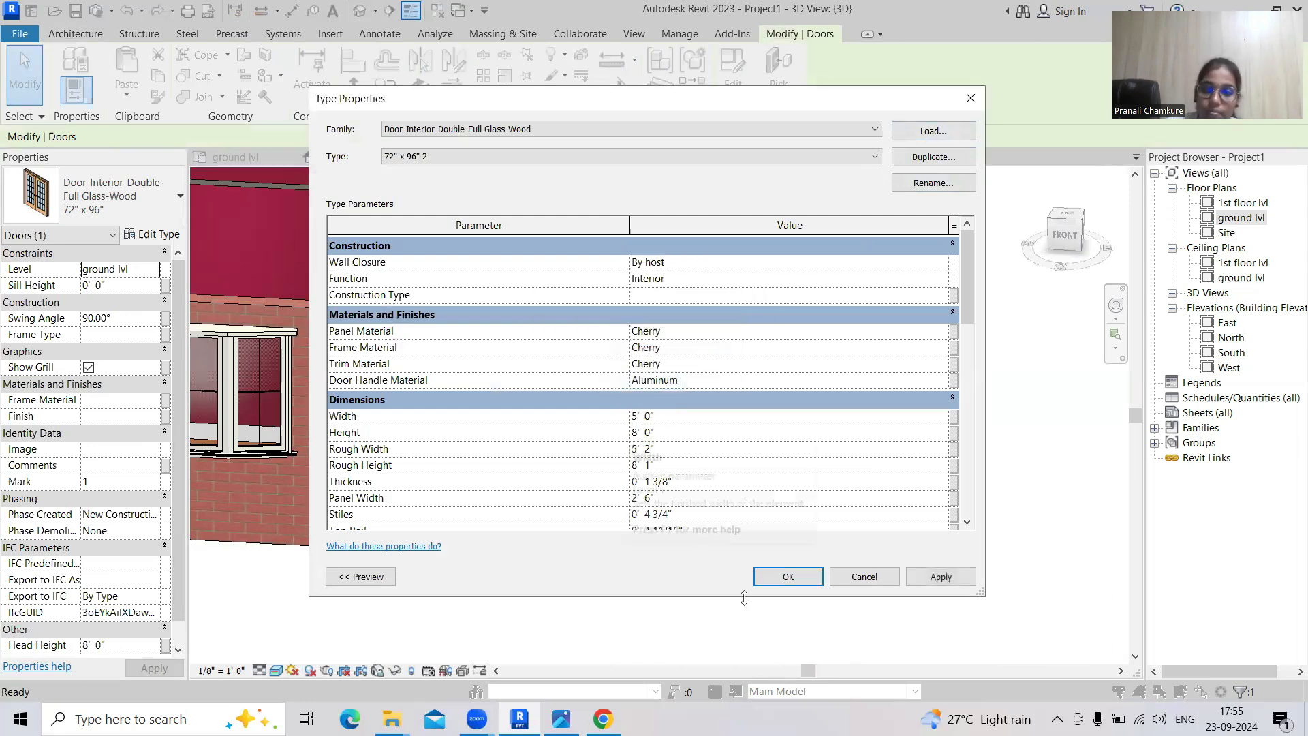
pyautogui.click(803, 574)
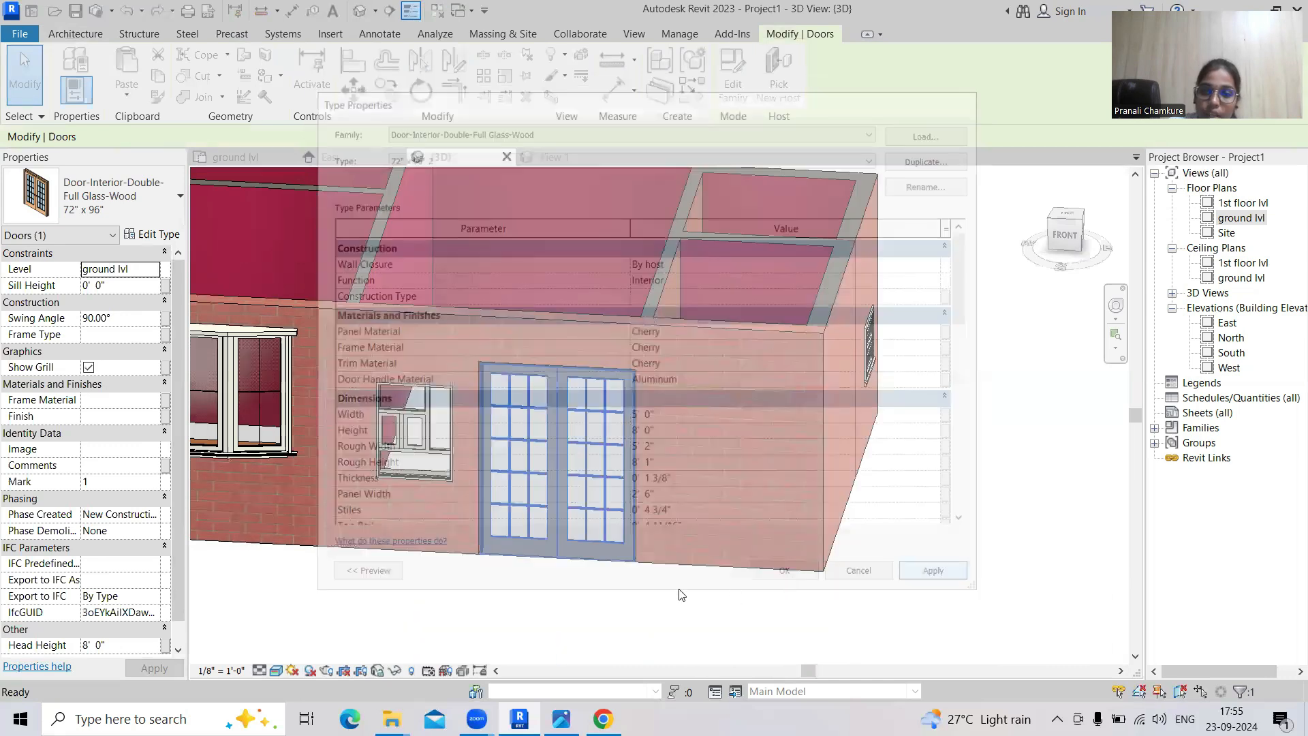
pyautogui.click(469, 602)
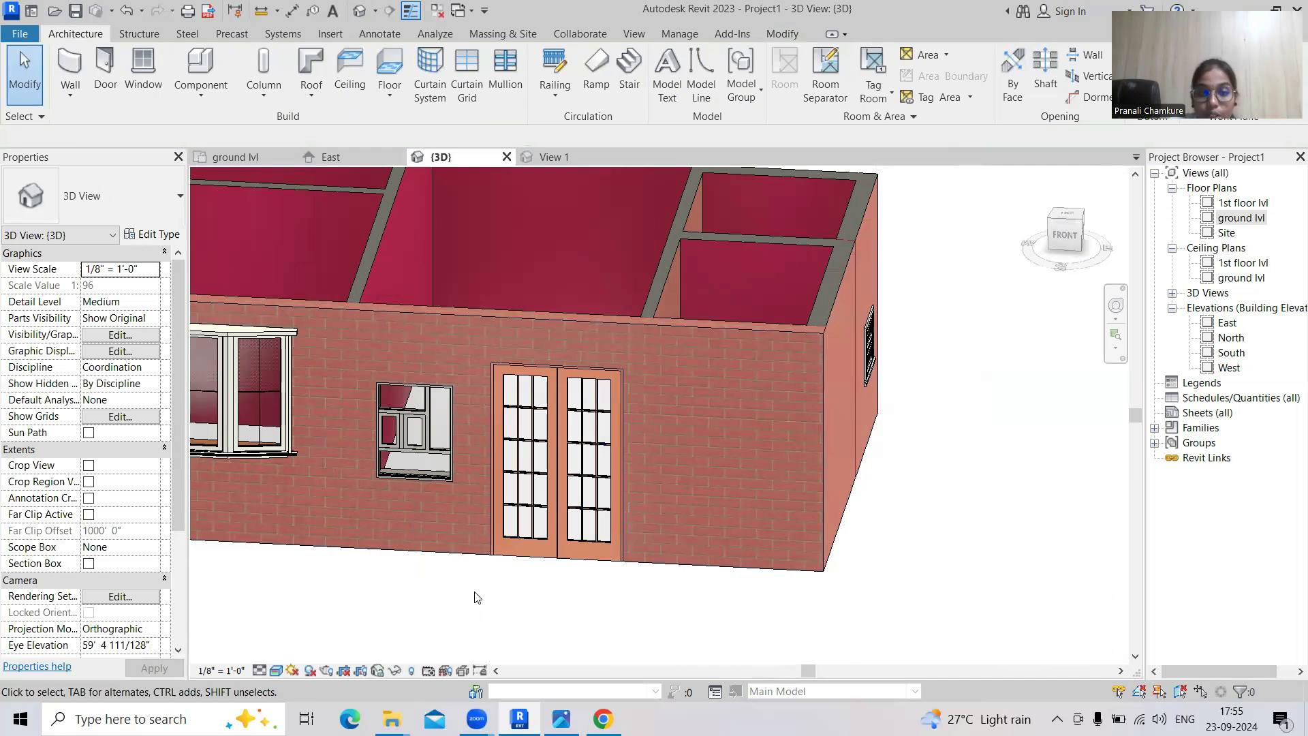
# Set the sill height of the double glass door in the south wall to 6"
pyautogui.scroll(5, 621, 560)
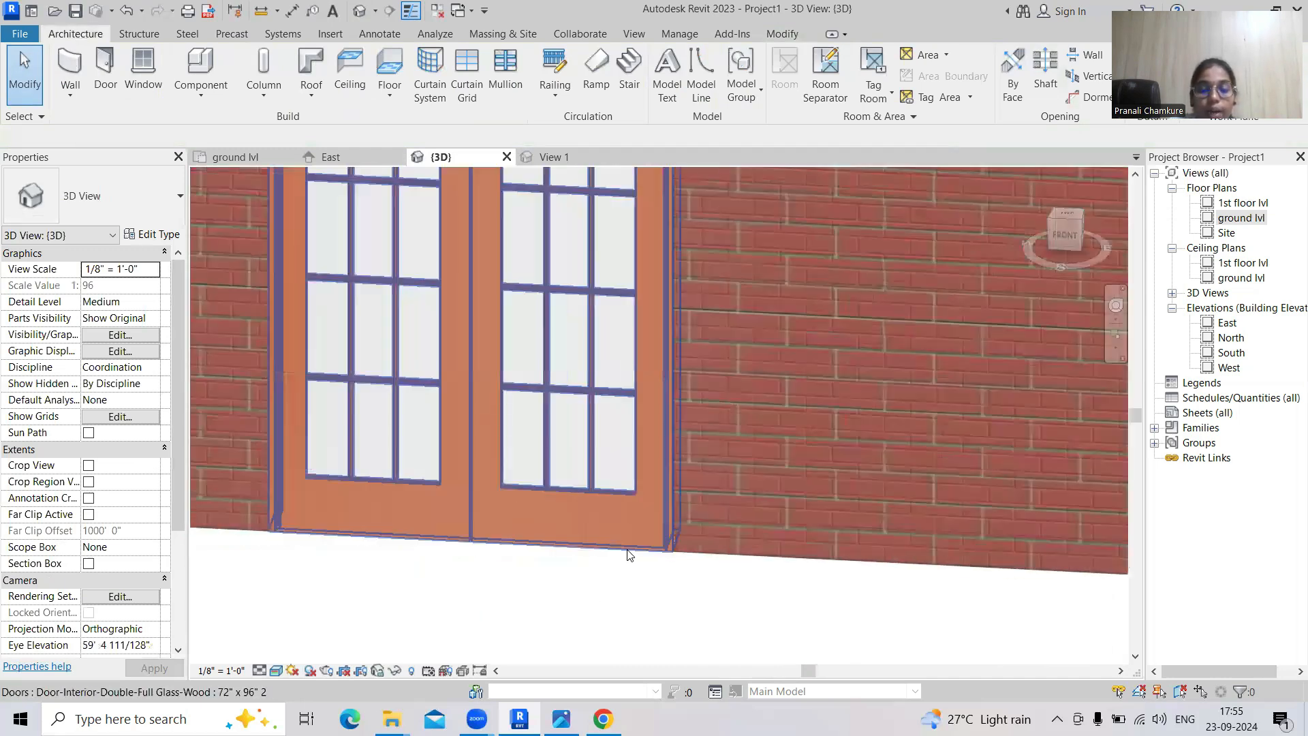
pyautogui.click(672, 541)
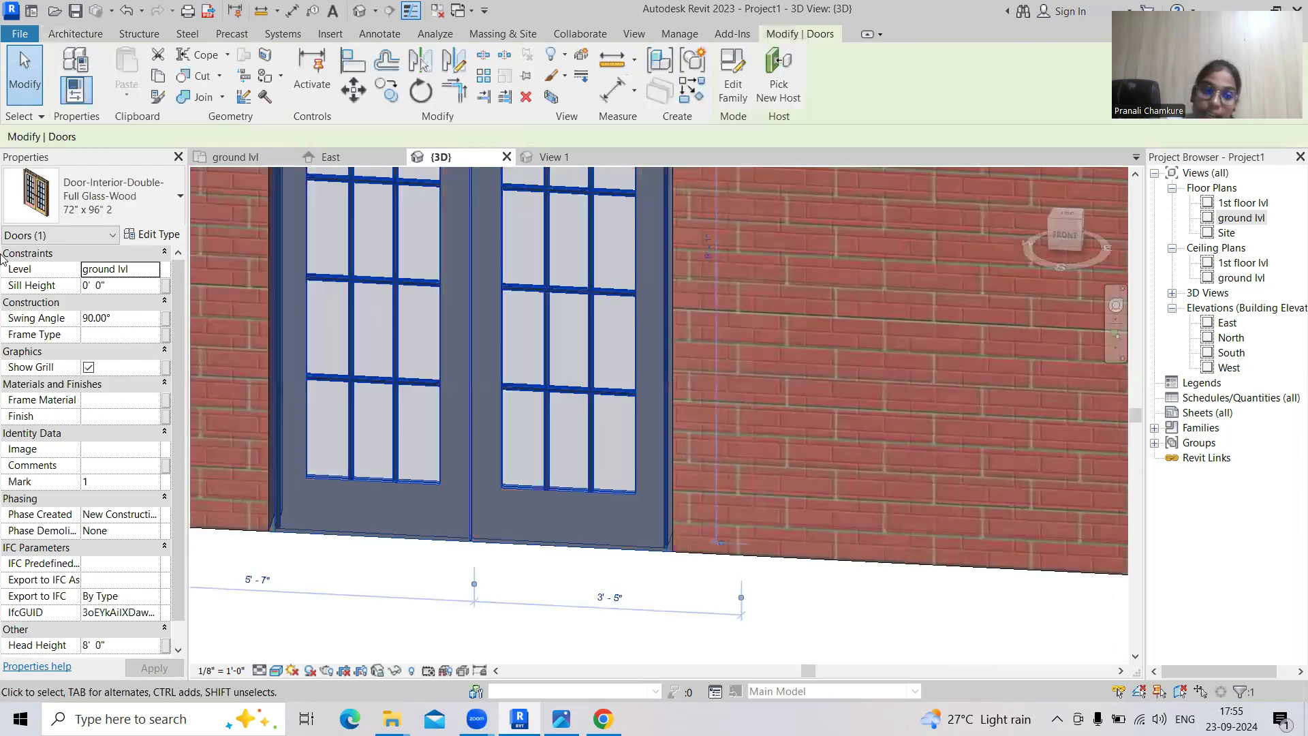
pyautogui.click(98, 286)
pyautogui.write('6')
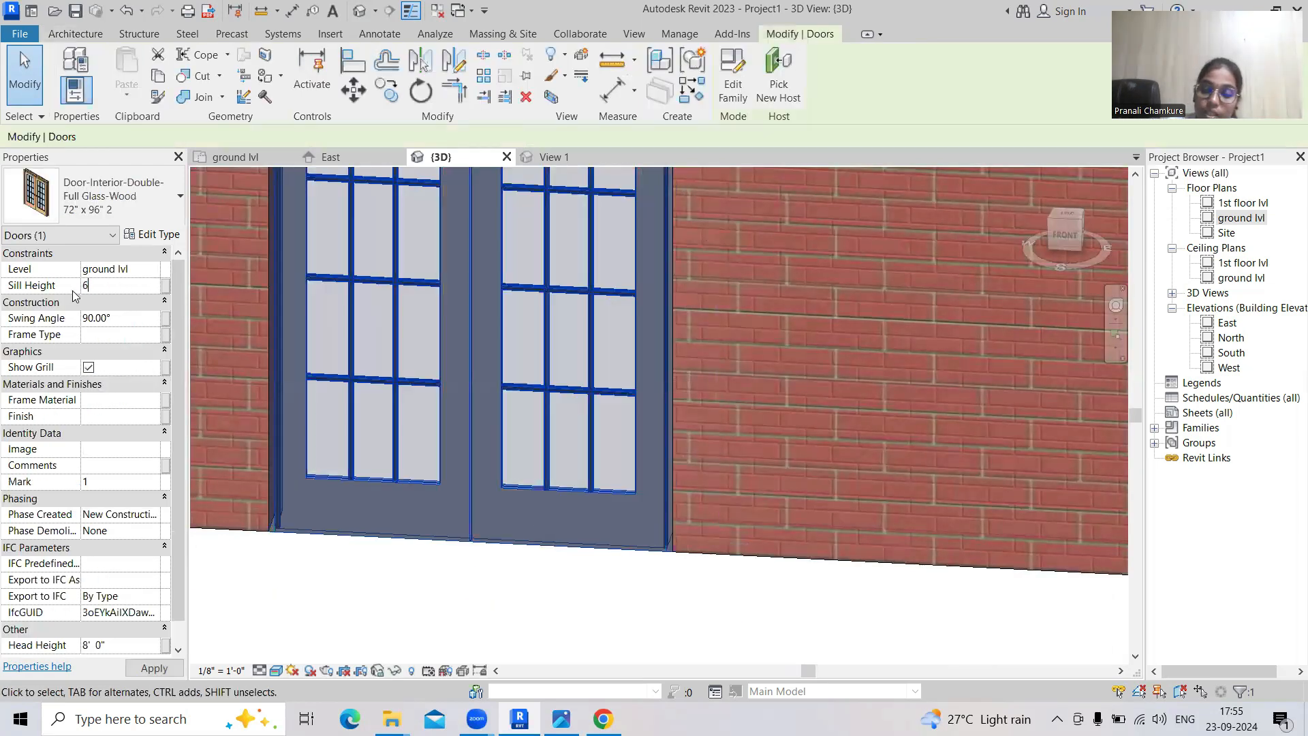
pyautogui.click(135, 669)
pyautogui.click(555, 584)
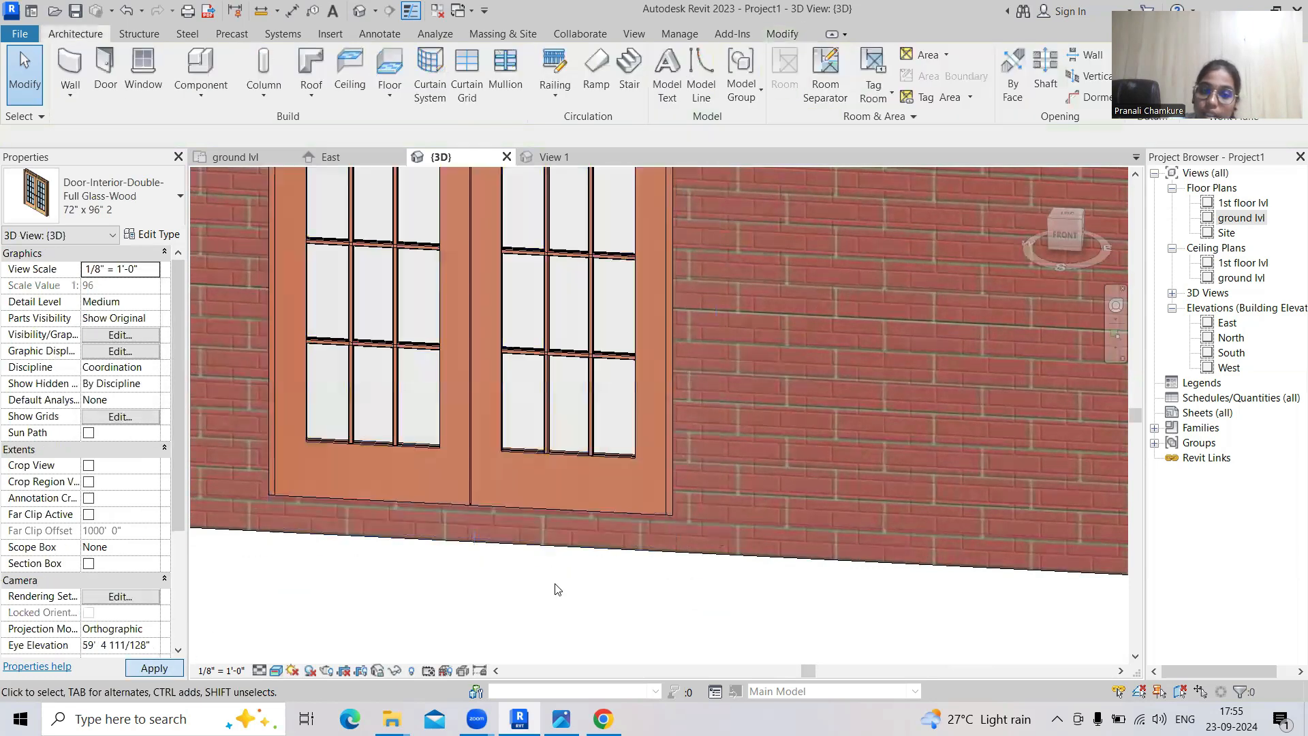
pyautogui.scroll(-5, 558, 589)
pyautogui.scroll(1, 572, 585)
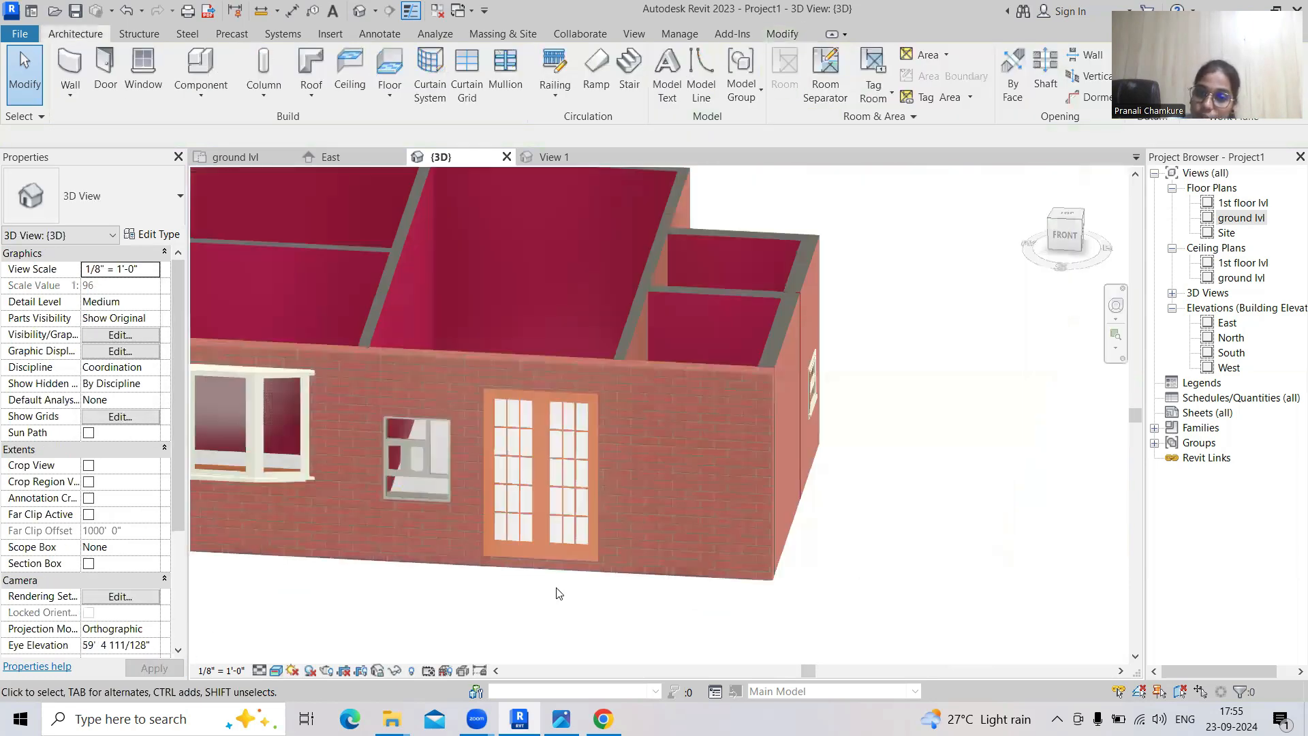
# Set the sill height of the double glass door in the south wall to 2"
pyautogui.click(555, 535)
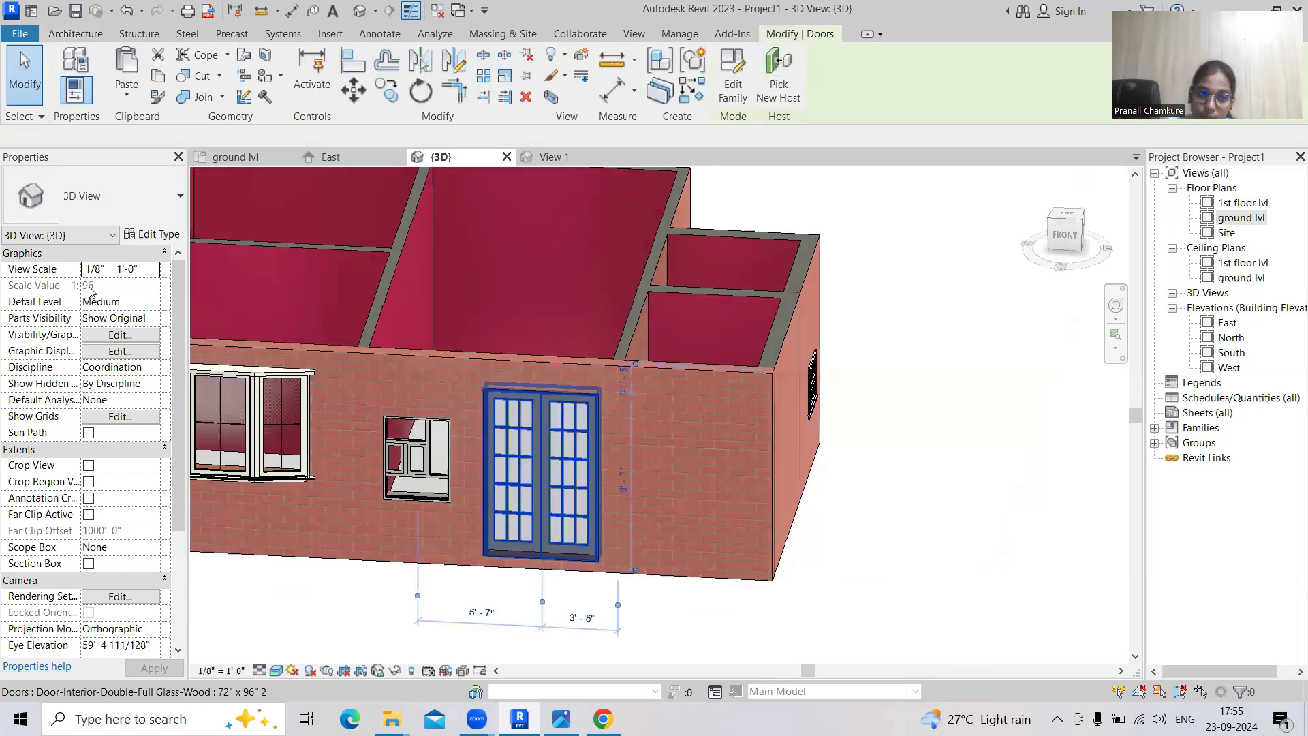
pyautogui.click(125, 286)
pyautogui.write('2')
pyautogui.press('Return')
pyautogui.click(153, 668)
pyautogui.click(525, 633)
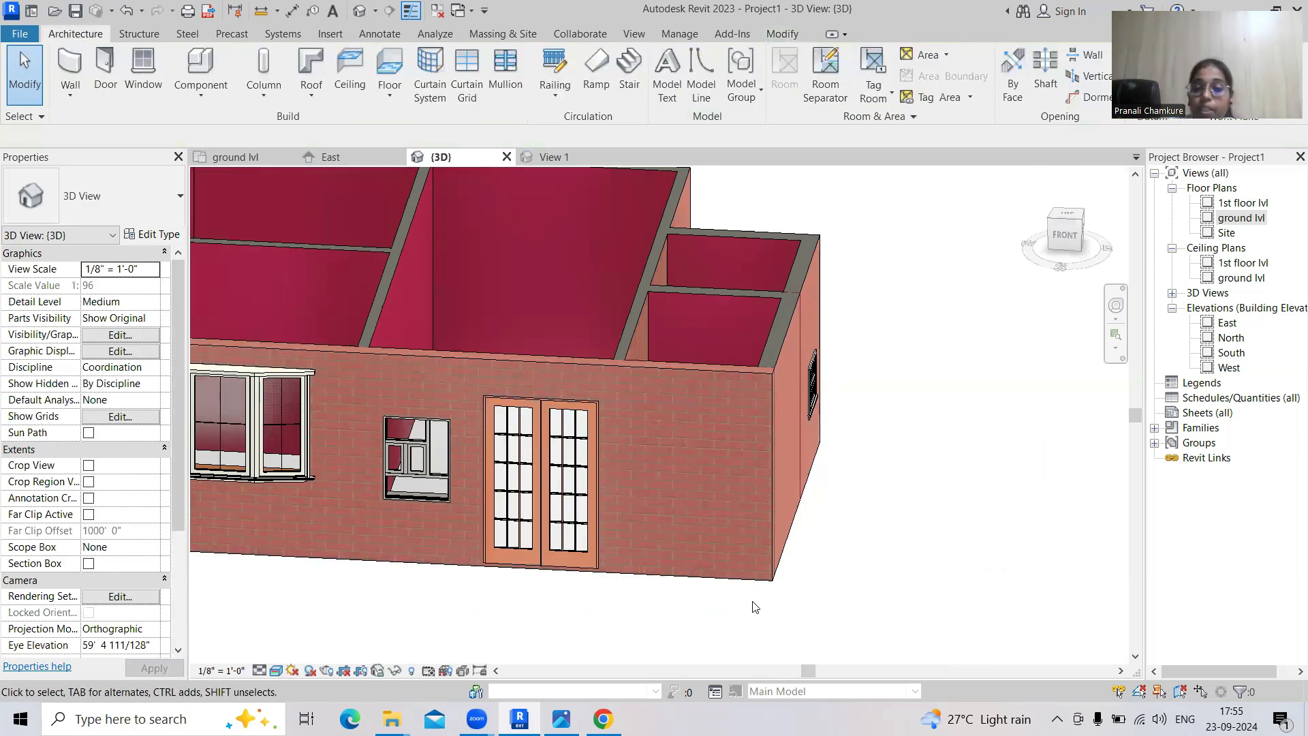
pyautogui.scroll(-4, 677, 400)
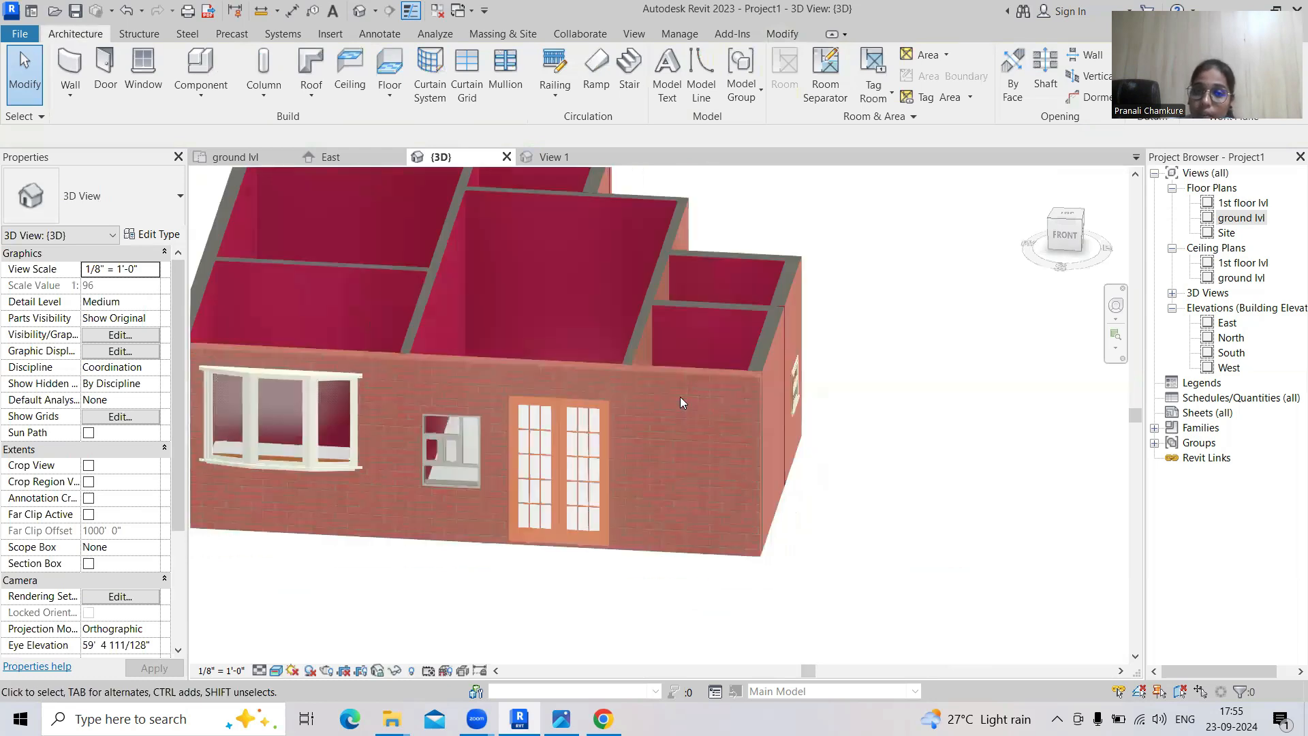
# From the ground lvl floor plan, load the Door-Exterior-Single-Entry-Half Flat Glass-Wood_Clad family with its 36" x 96" type
pyautogui.doubleClick(1240, 218)
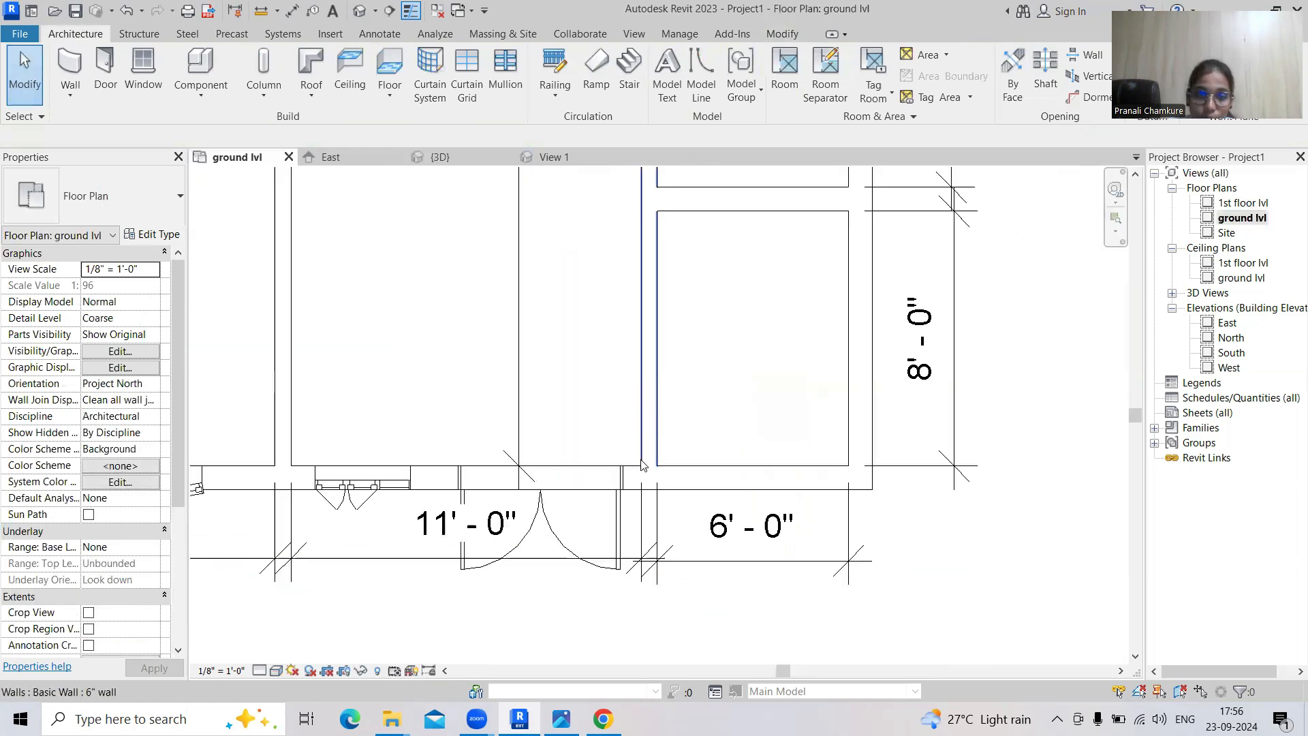
pyautogui.click(106, 71)
pyautogui.click(734, 66)
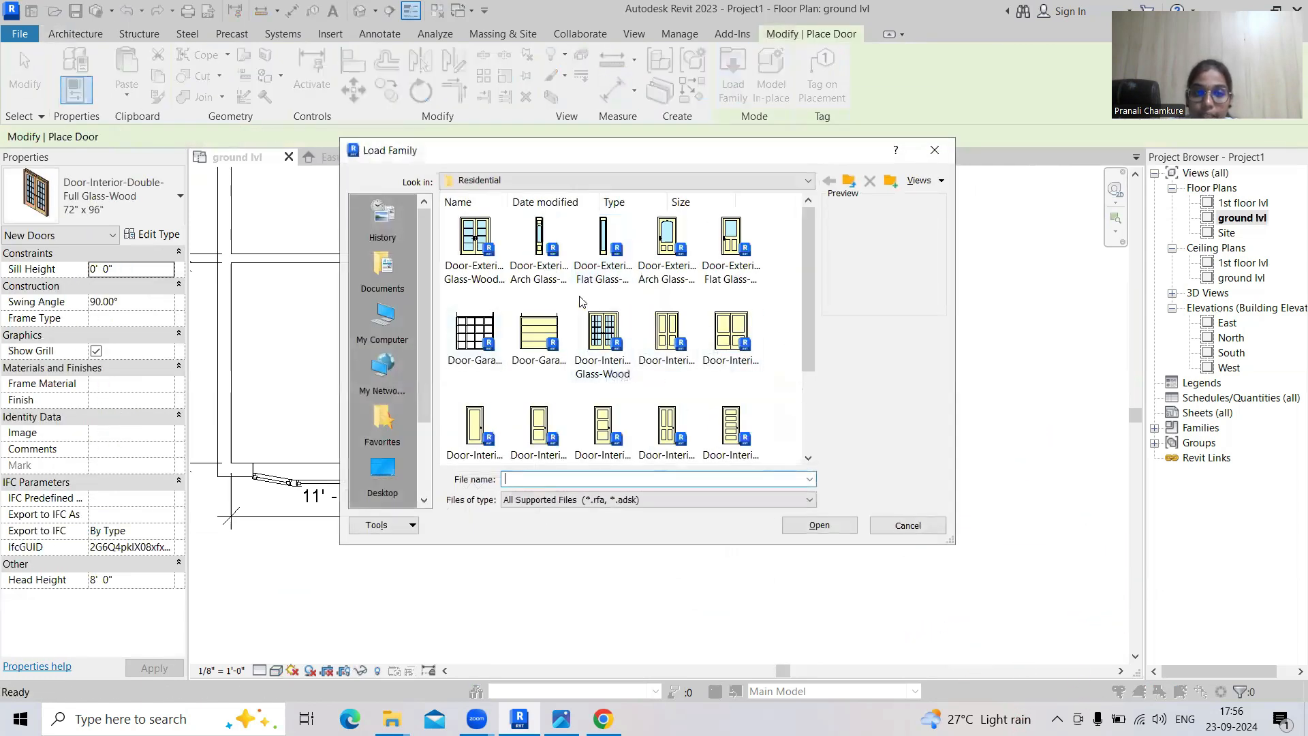
pyautogui.click(728, 243)
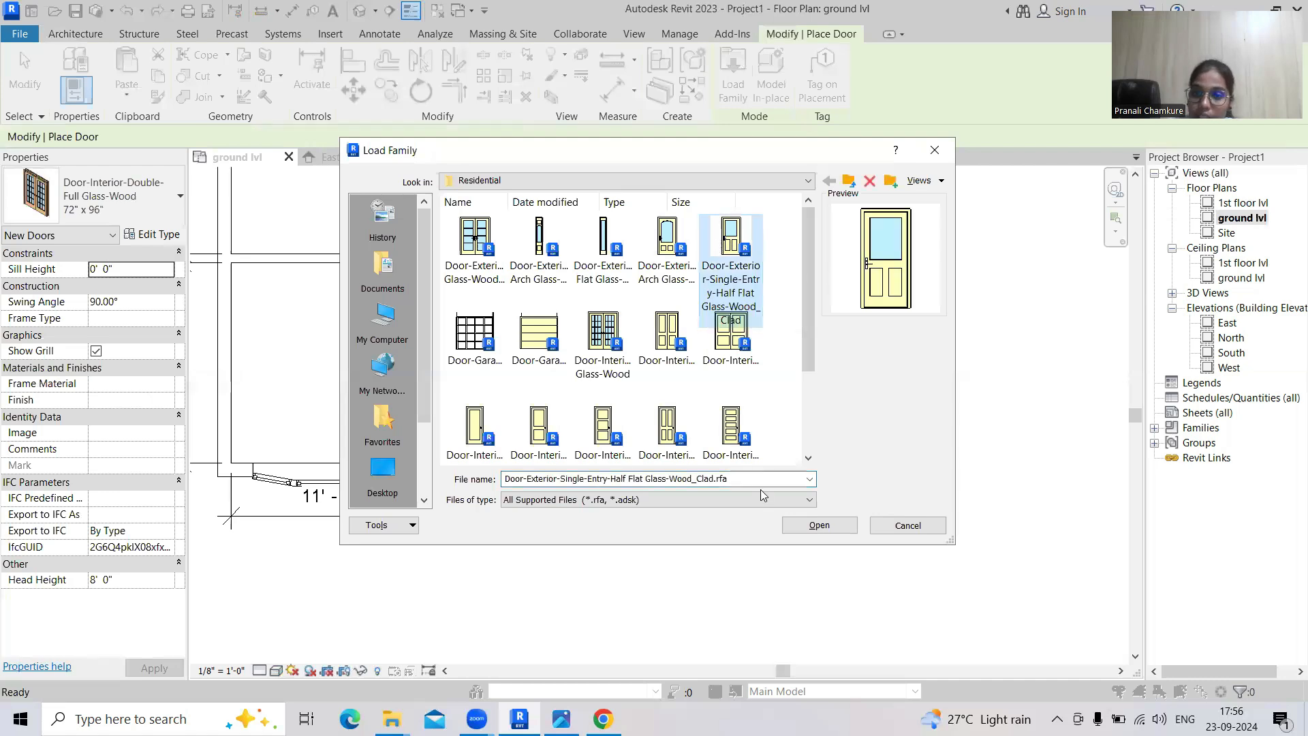
pyautogui.click(818, 524)
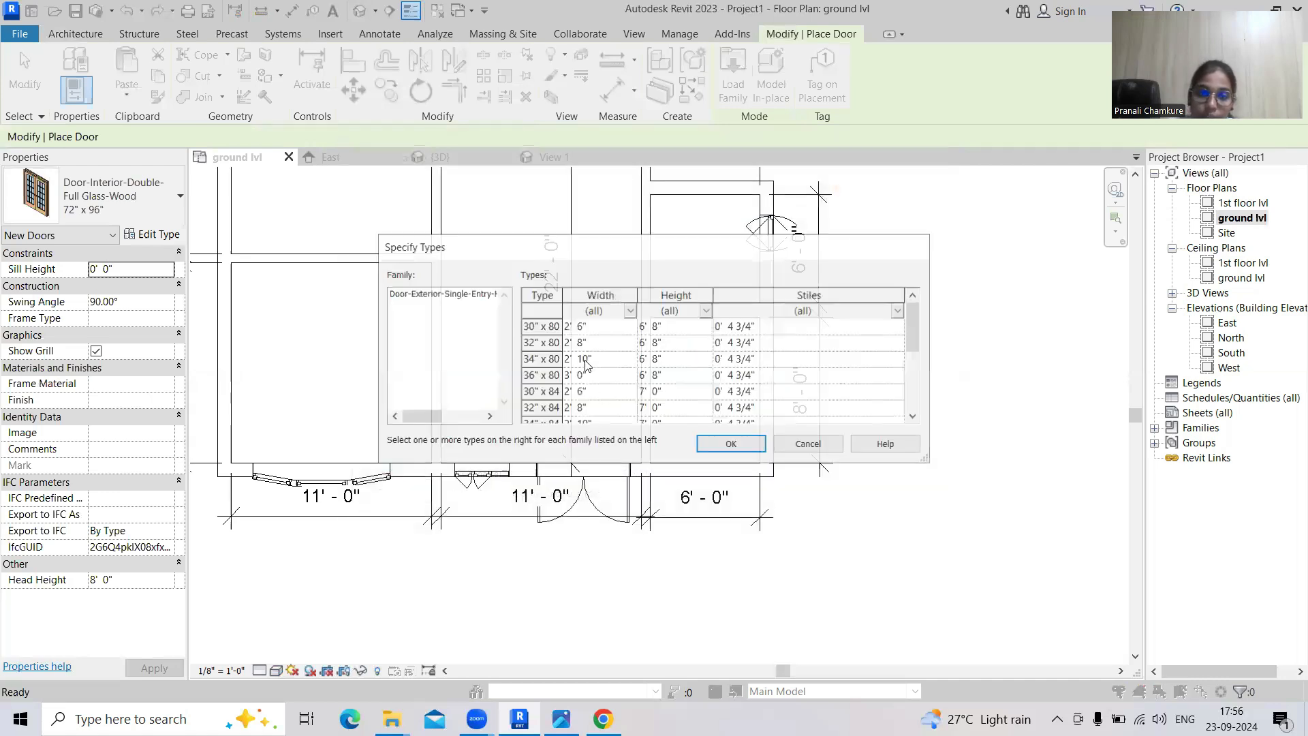
pyautogui.scroll(-3, 585, 364)
pyautogui.click(580, 397)
pyautogui.click(731, 444)
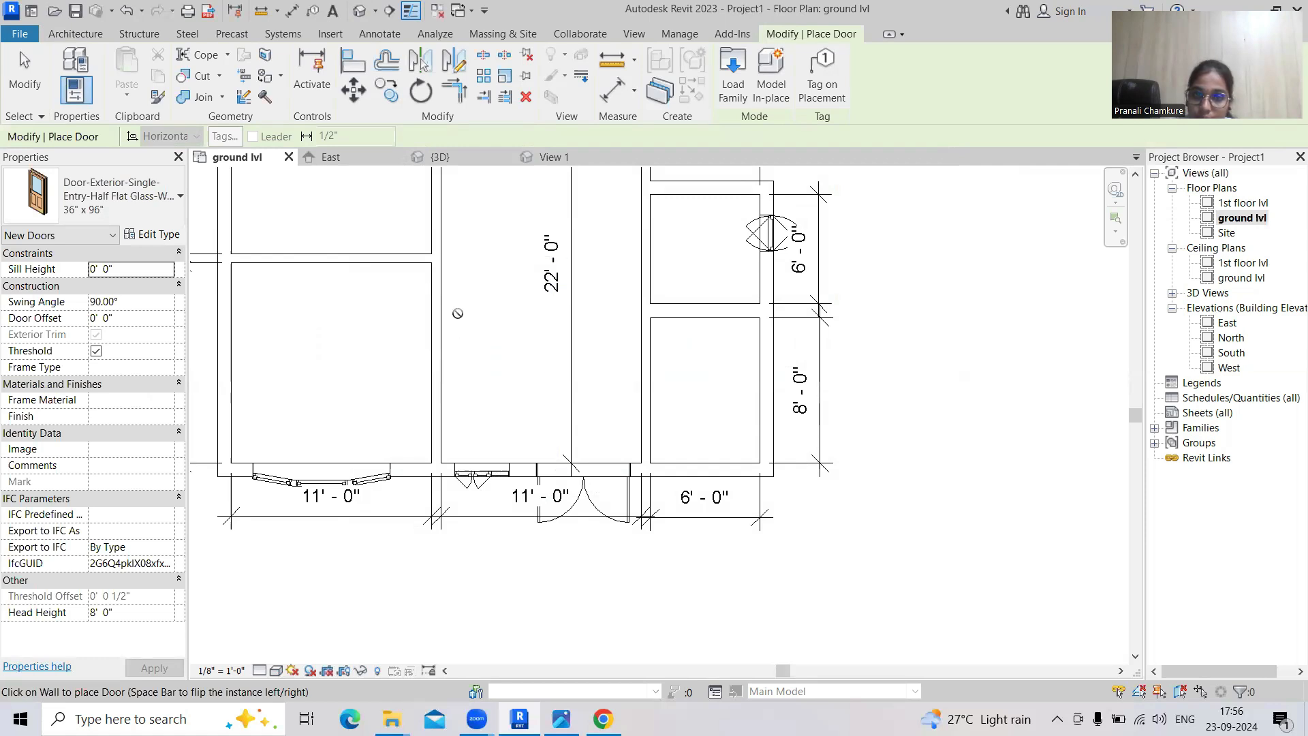
# Place the 36" x 96" half-glass door in the wall between the two 11'-0" rooms, centred about 2'-6" south of the partition
pyautogui.click(442, 308)
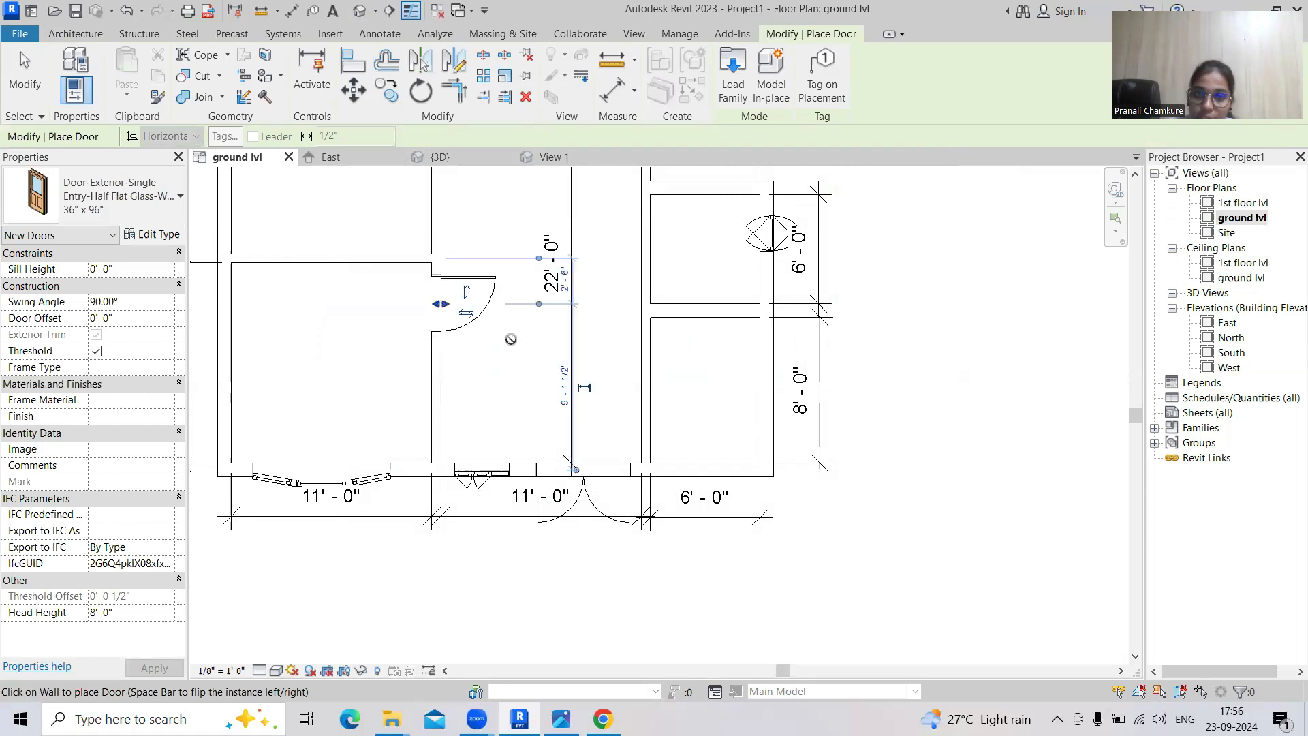
pyautogui.press('Escape')
pyautogui.press('Escape')
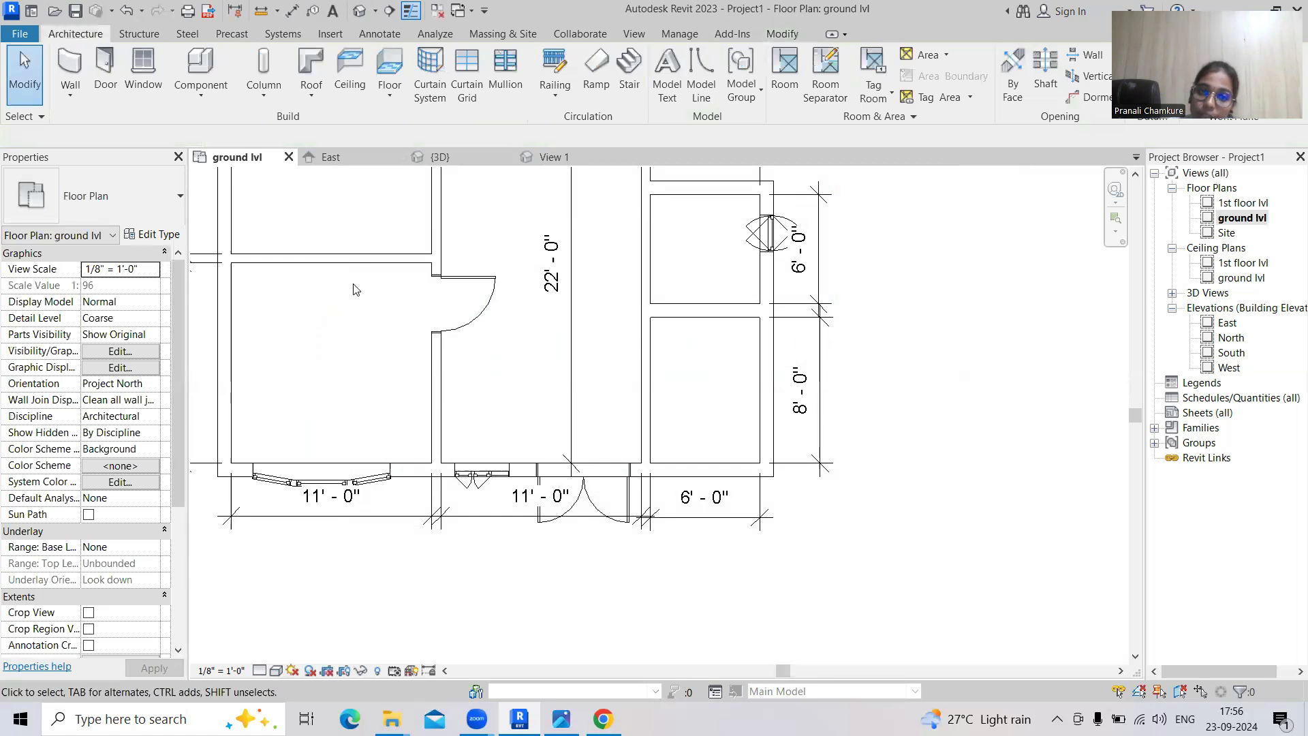
# Flip the half-glass door to swing into the southwest room and move it slightly north, closer to the partition
pyautogui.click(485, 309)
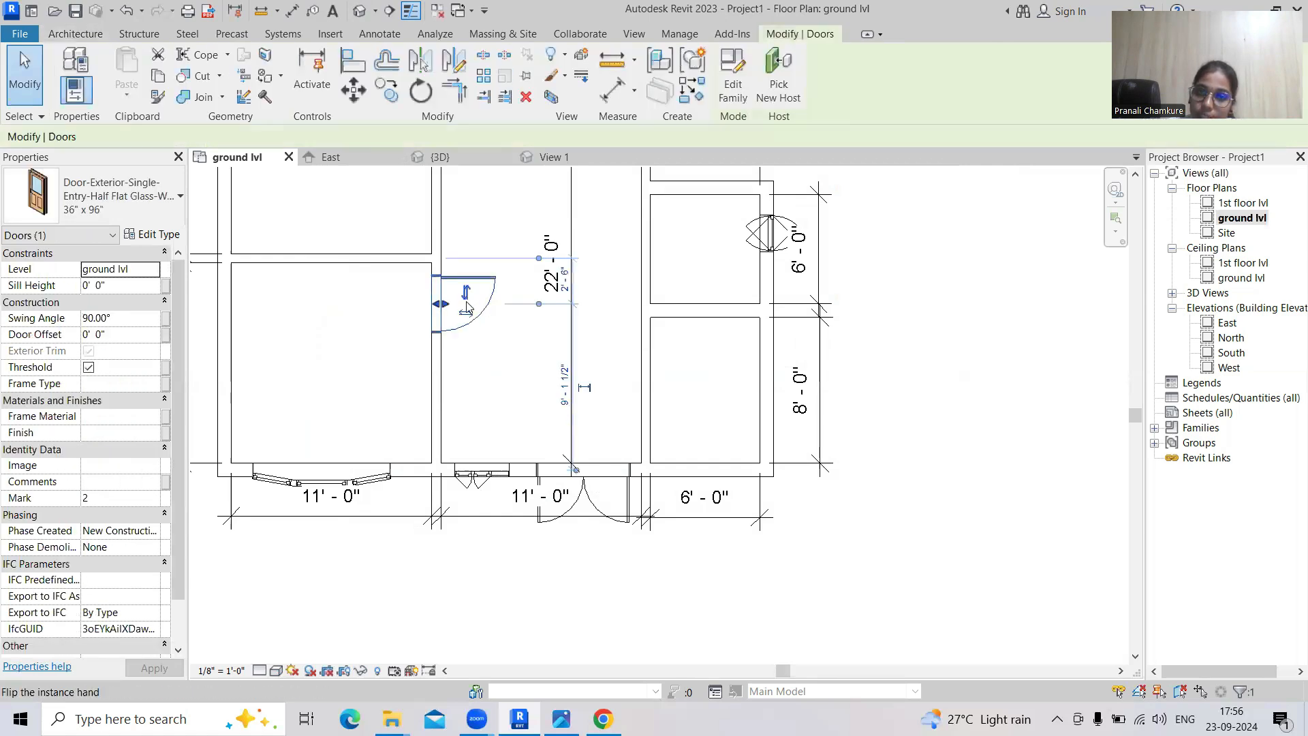
pyautogui.click(466, 313)
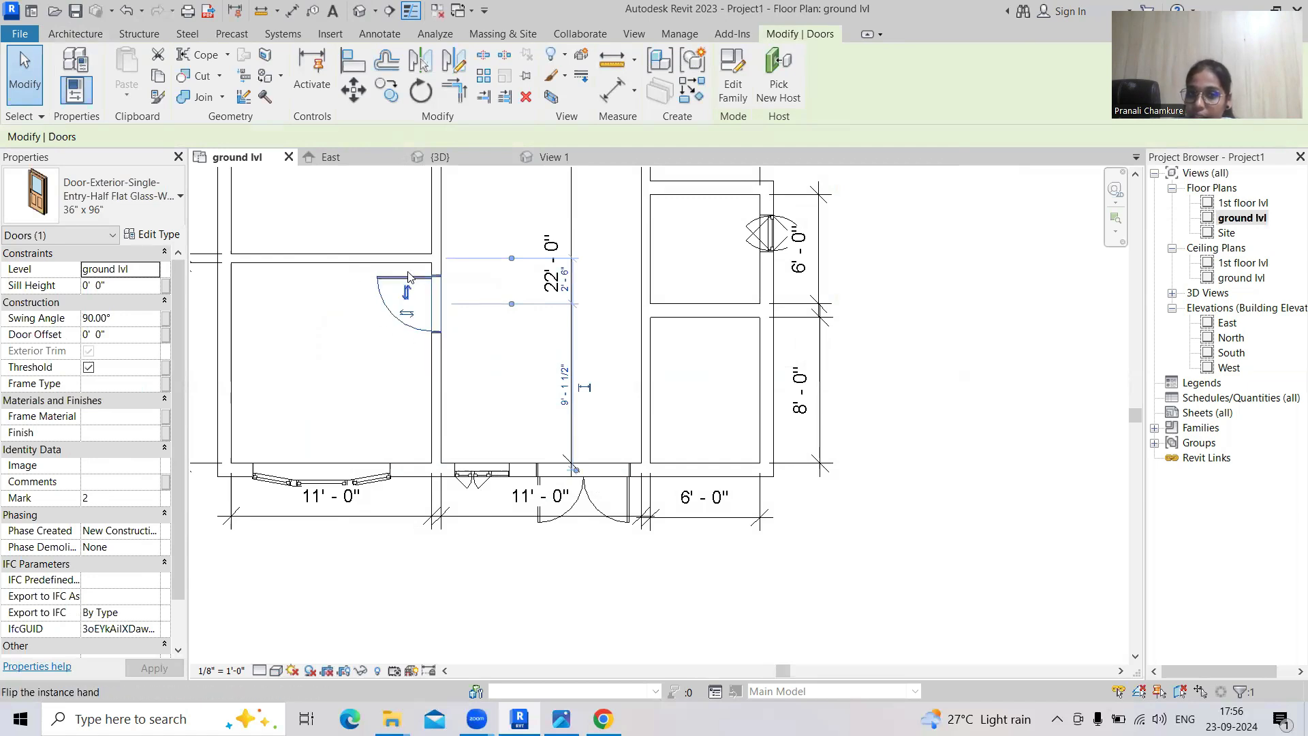
pyautogui.scroll(4, 411, 273)
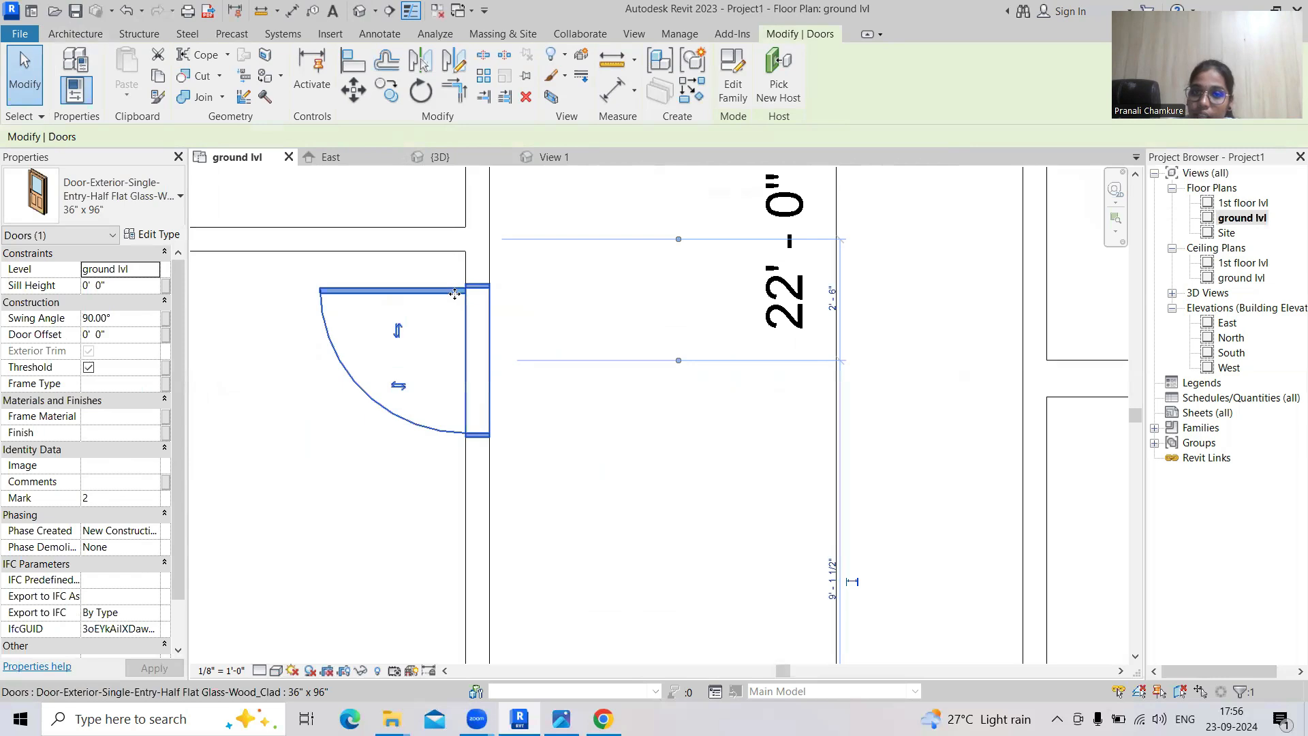
pyautogui.moveTo(459, 271); pyautogui.dragTo(456, 281)
pyautogui.click(550, 331)
pyautogui.scroll(-2, 535, 368)
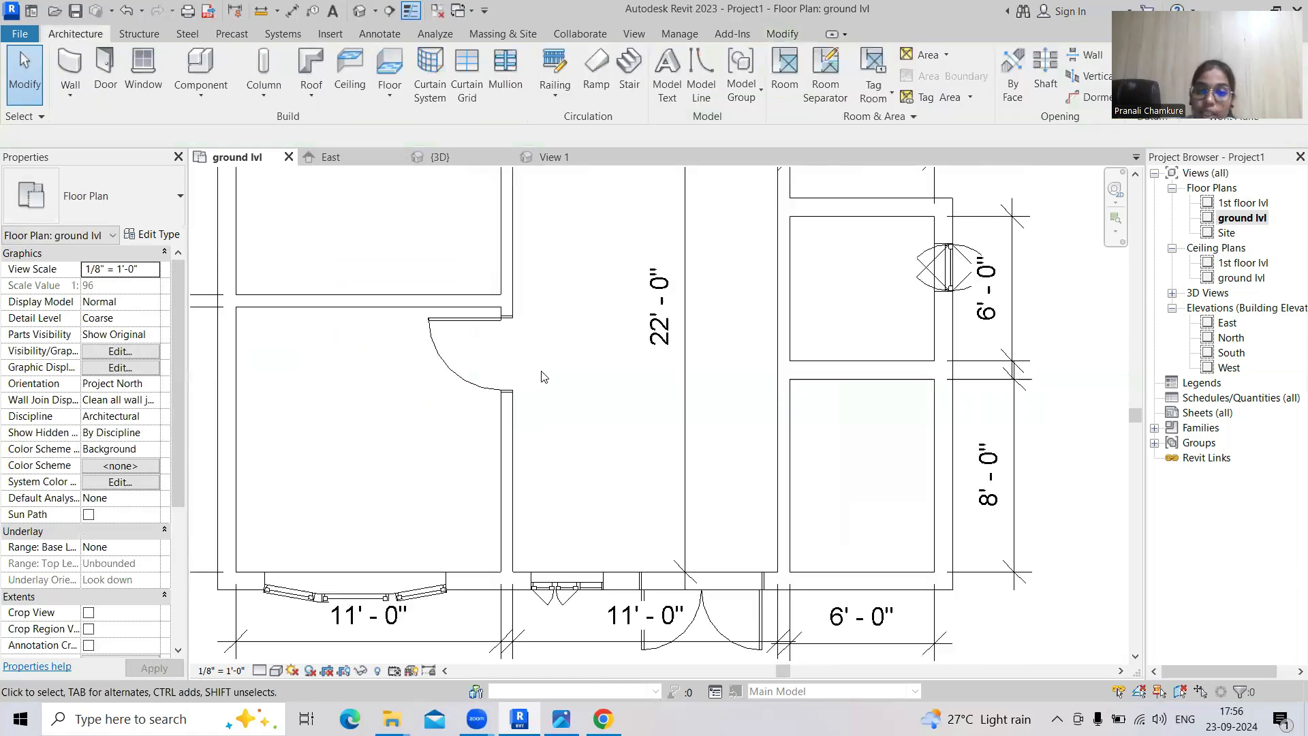
pyautogui.scroll(-3, 552, 402)
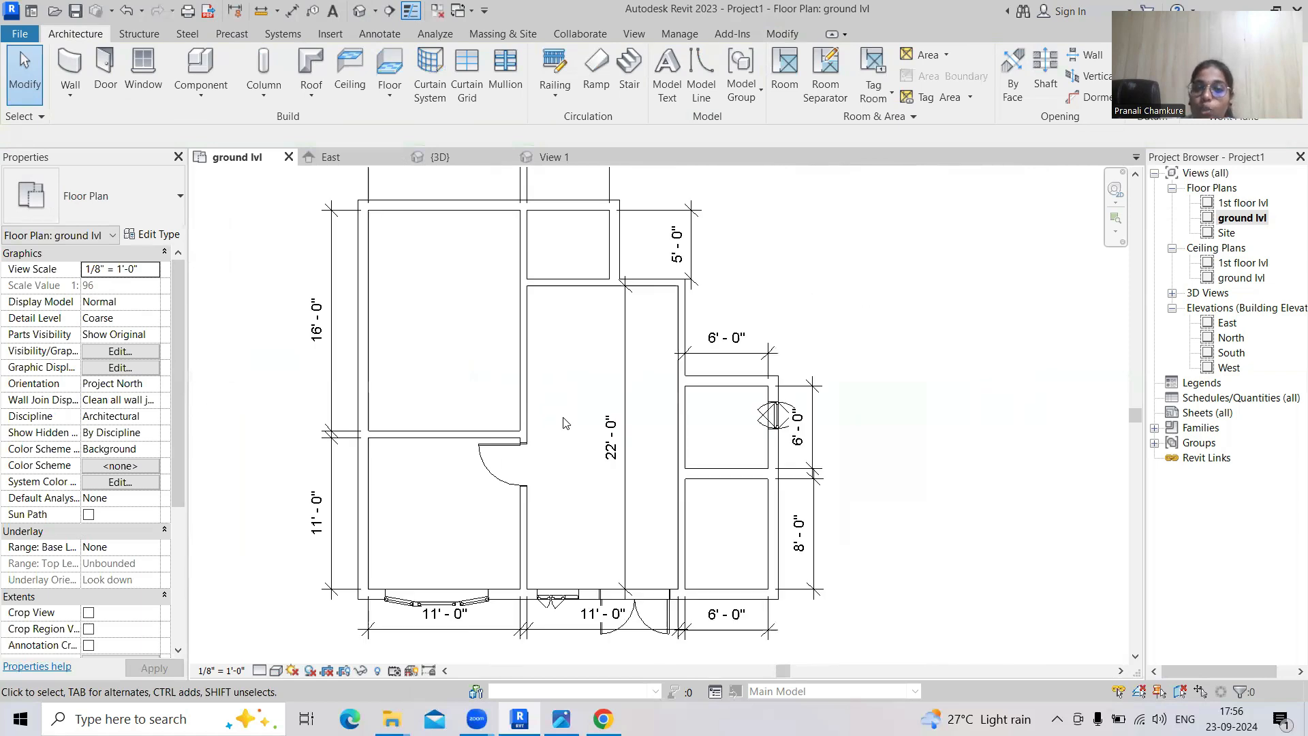
# Examine the house model in 3D from several angles, checking the interior half-glass door and the openings in the outer walls
pyautogui.click(360, 13)
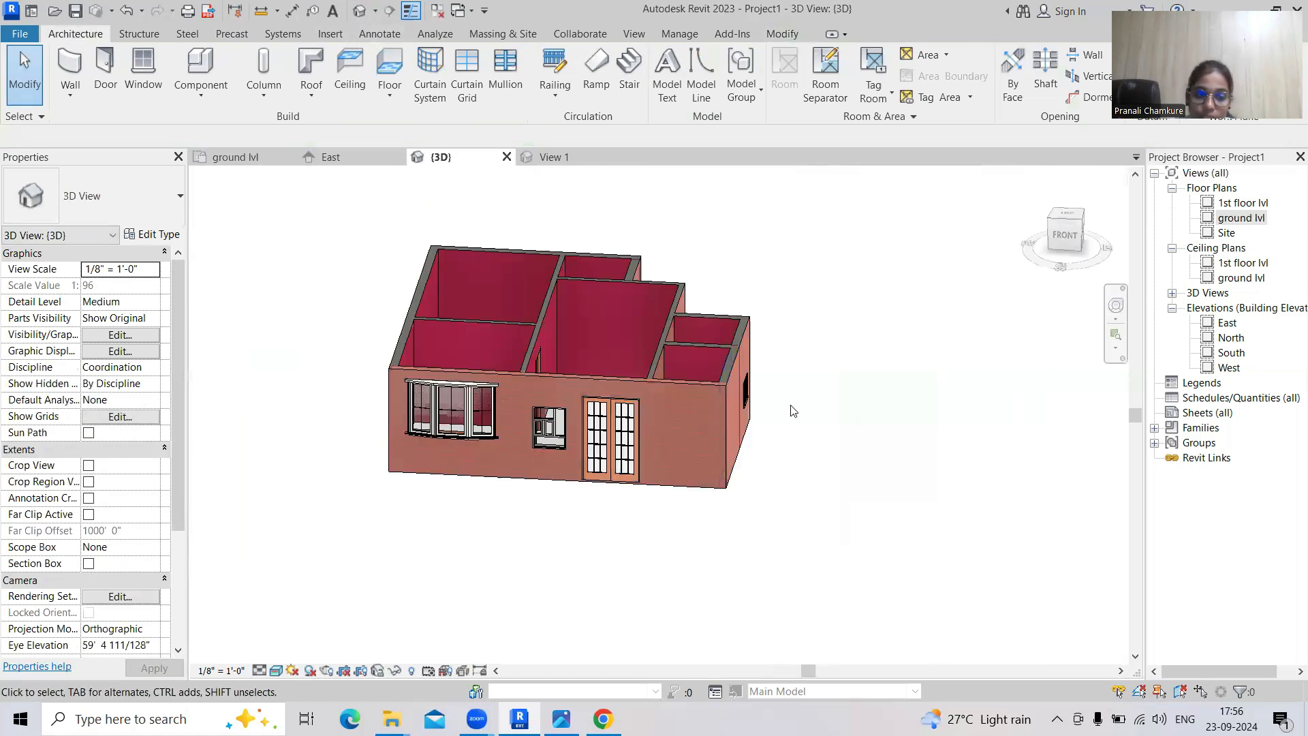
pyautogui.keyDown('shift'); pyautogui.moveTo(727, 443); pyautogui.dragTo(555, 411, button='middle'); pyautogui.keyUp('shift')
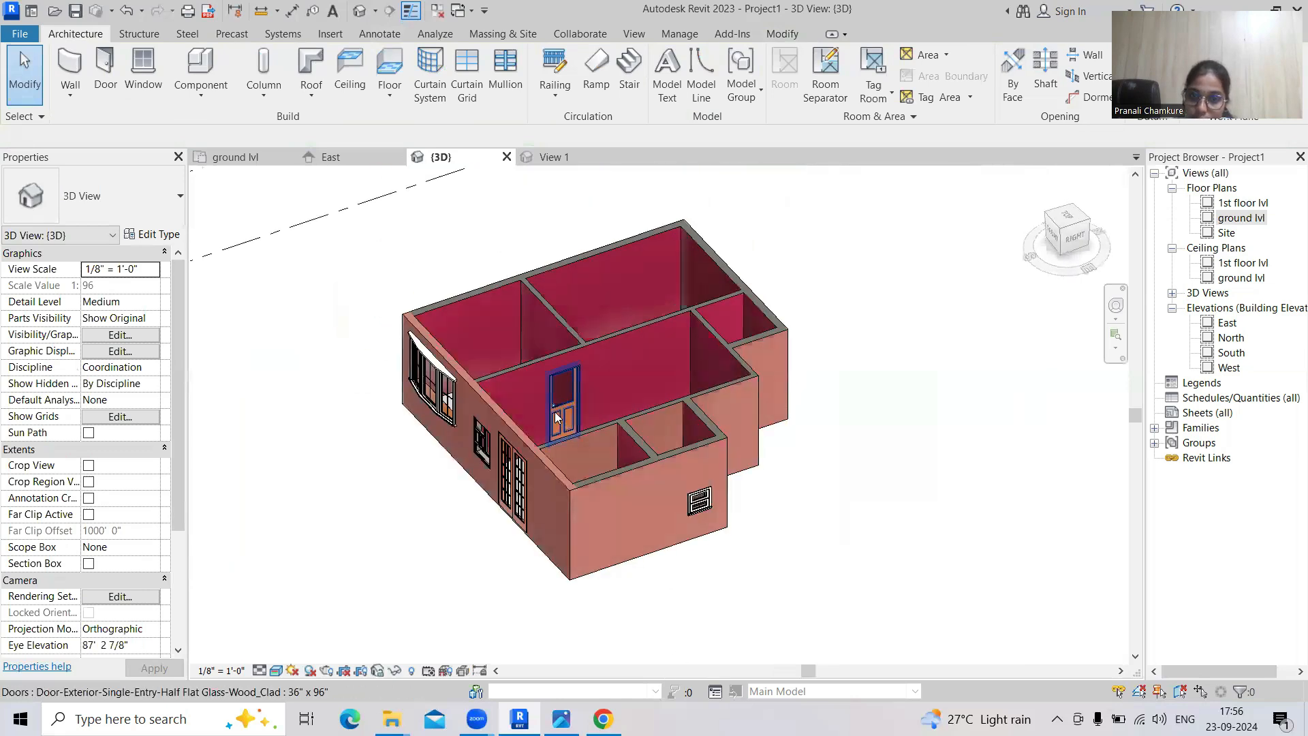
pyautogui.scroll(5, 720, 417)
pyautogui.scroll(-3, 722, 422)
pyautogui.scroll(3, 571, 370)
pyautogui.keyDown('shift'); pyautogui.moveTo(836, 415); pyautogui.dragTo(801, 448, button='middle'); pyautogui.keyUp('shift')
pyautogui.scroll(-5, 811, 443)
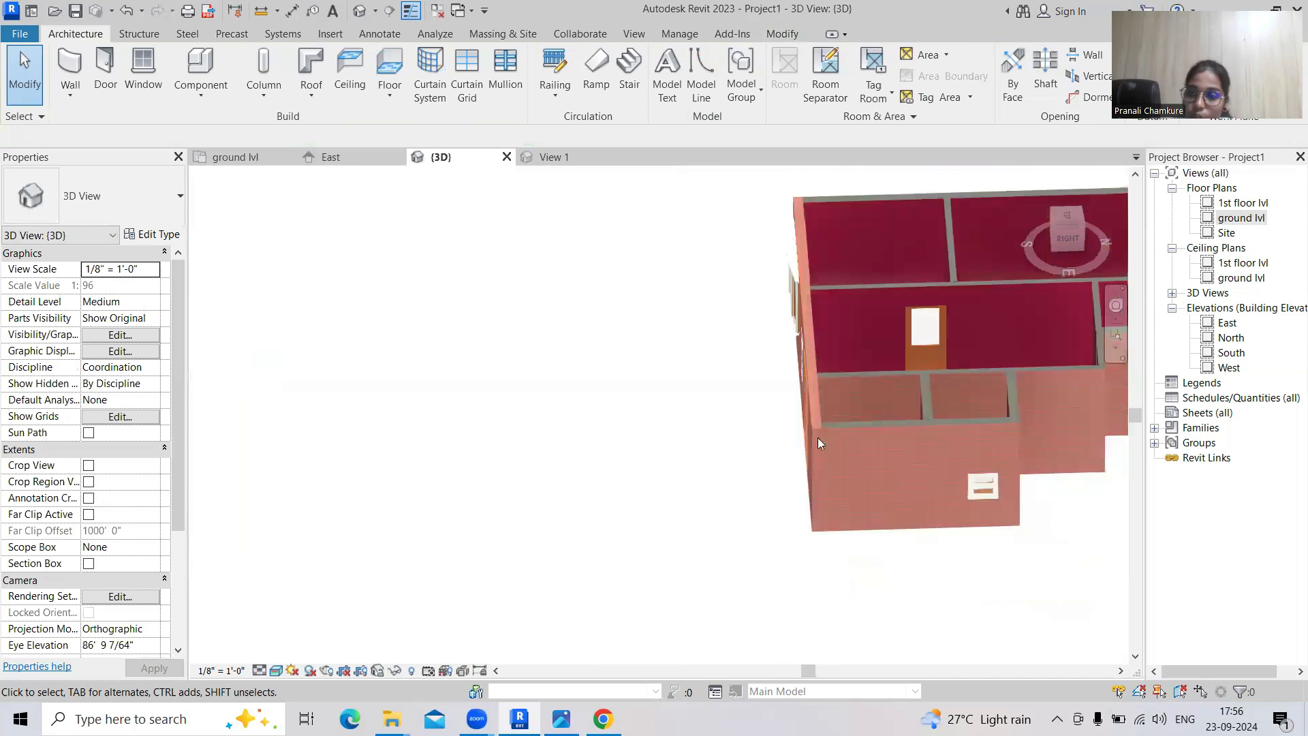
pyautogui.scroll(-5, 581, 447)
pyautogui.keyDown('shift'); pyautogui.moveTo(534, 477); pyautogui.dragTo(713, 503, button='middle'); pyautogui.keyUp('shift')
pyautogui.scroll(-3, 672, 440)
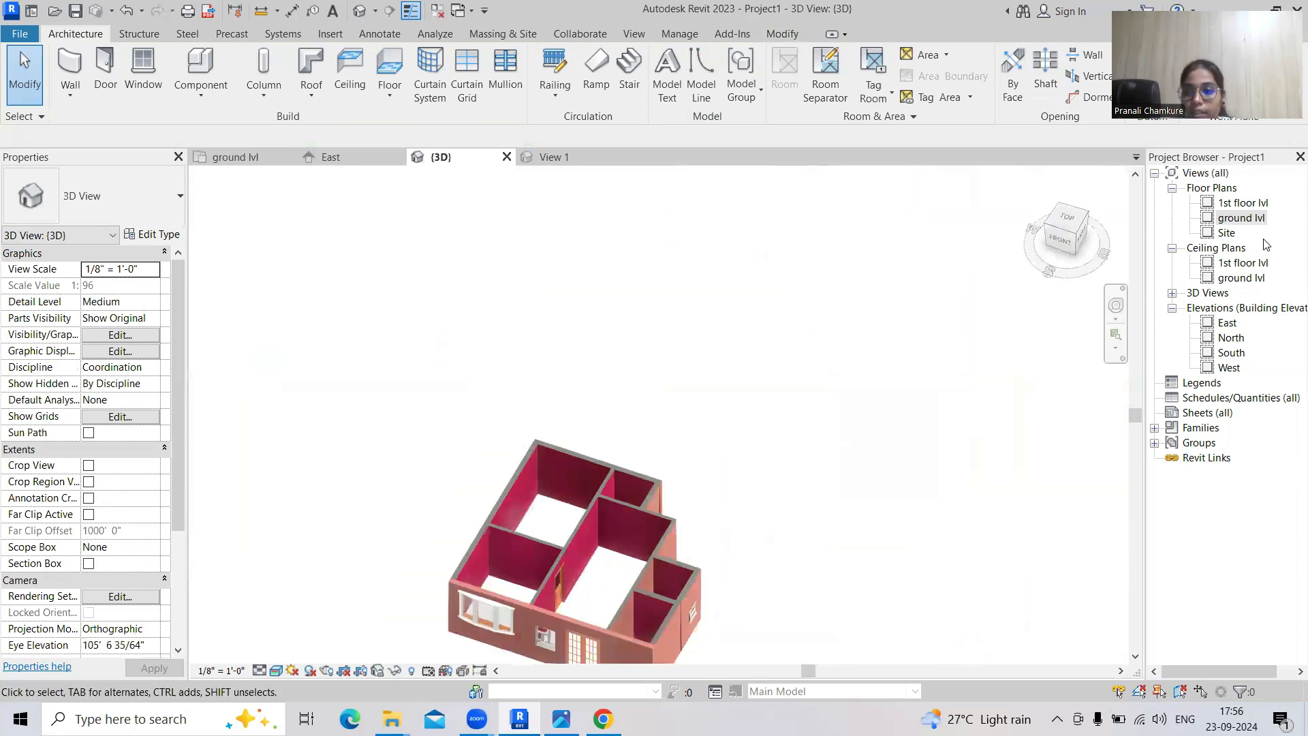
# From the ground lvl floor plan, load the Door-Interior-Single-Full Glass-Wood family with its 36" x 96" type
pyautogui.doubleClick(1237, 218)
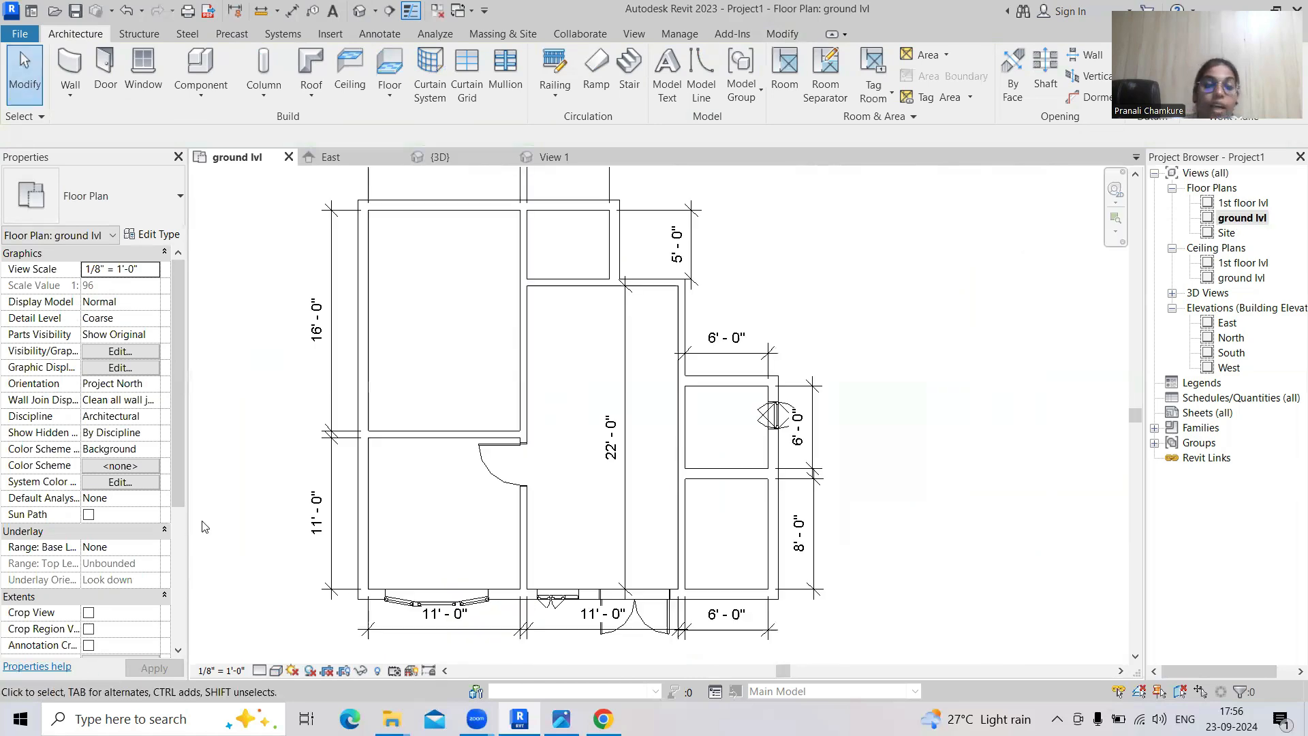
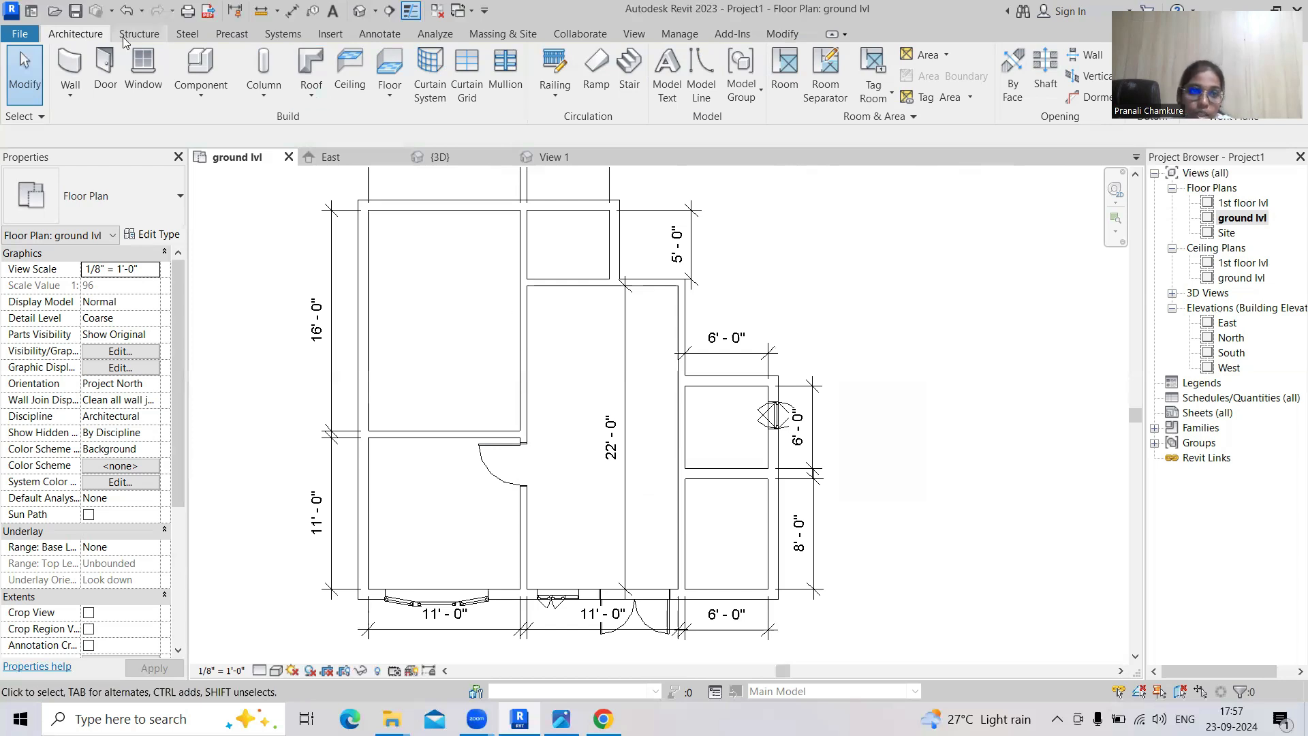
pyautogui.click(104, 71)
pyautogui.click(733, 73)
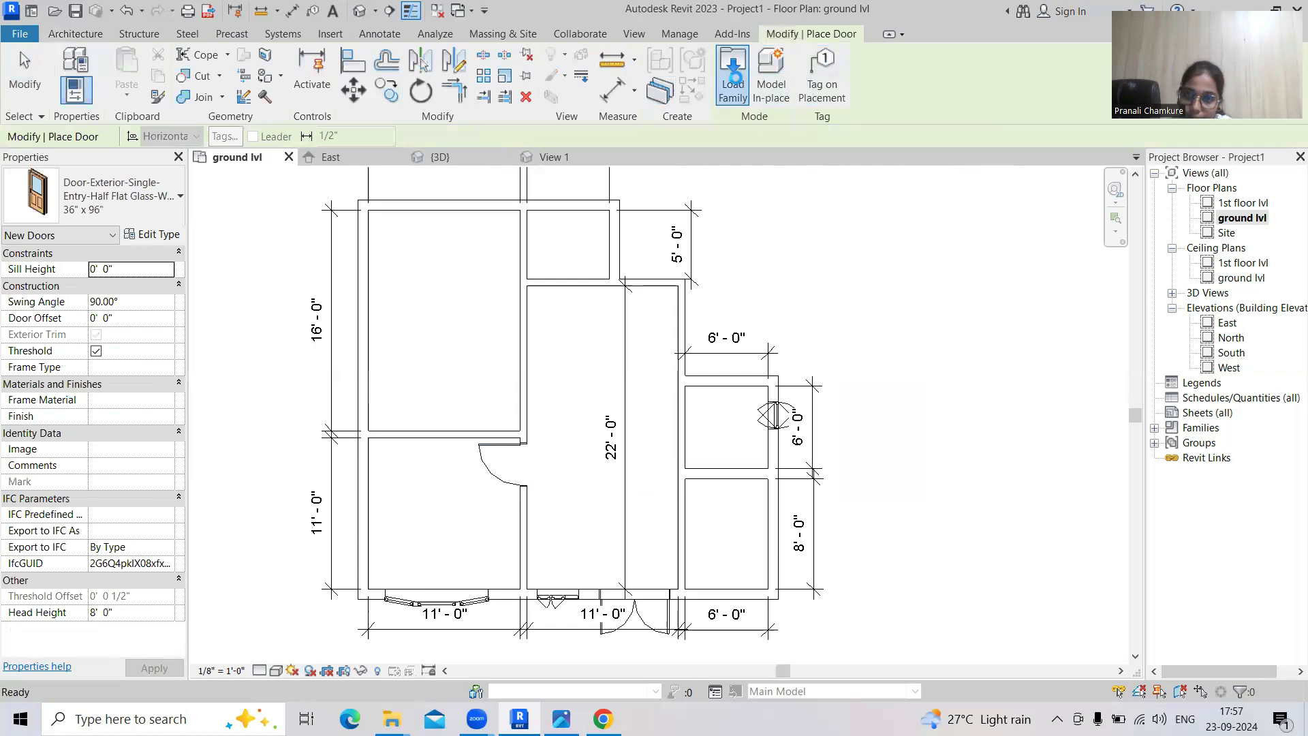
pyautogui.scroll(-2, 633, 273)
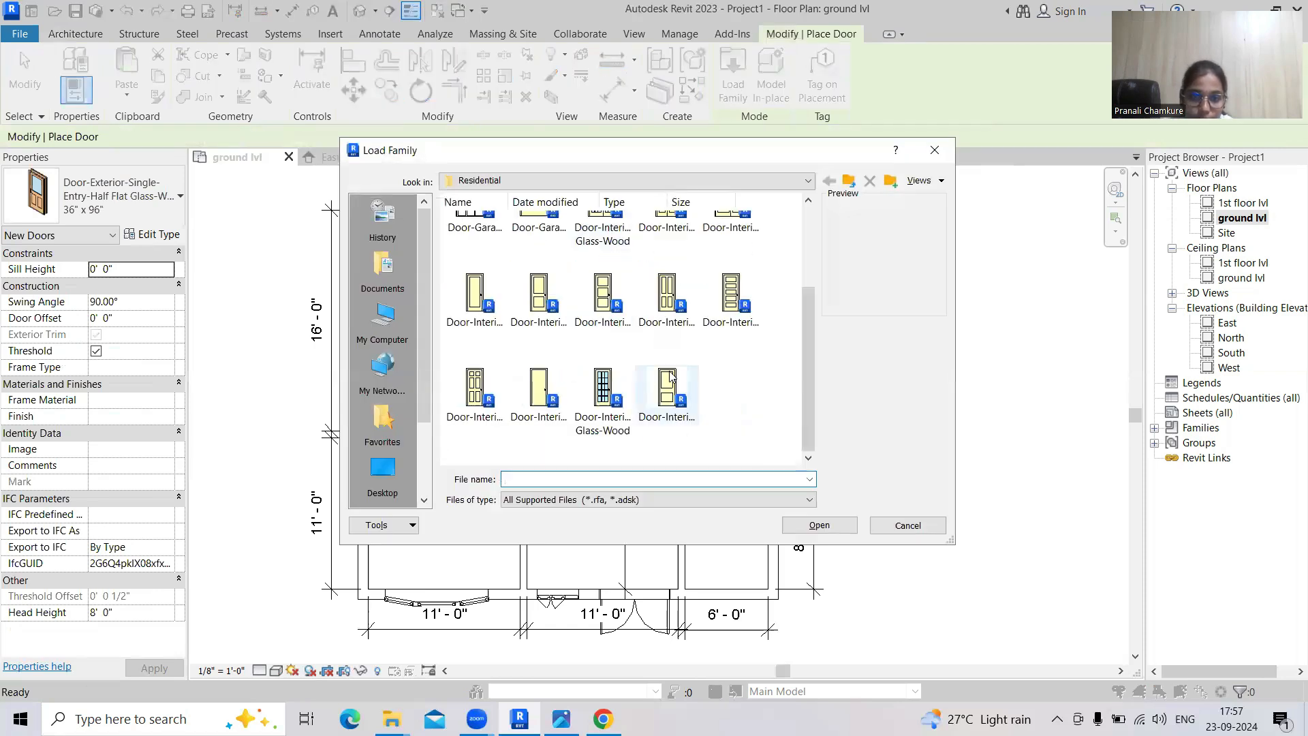
pyautogui.click(603, 389)
pyautogui.click(826, 526)
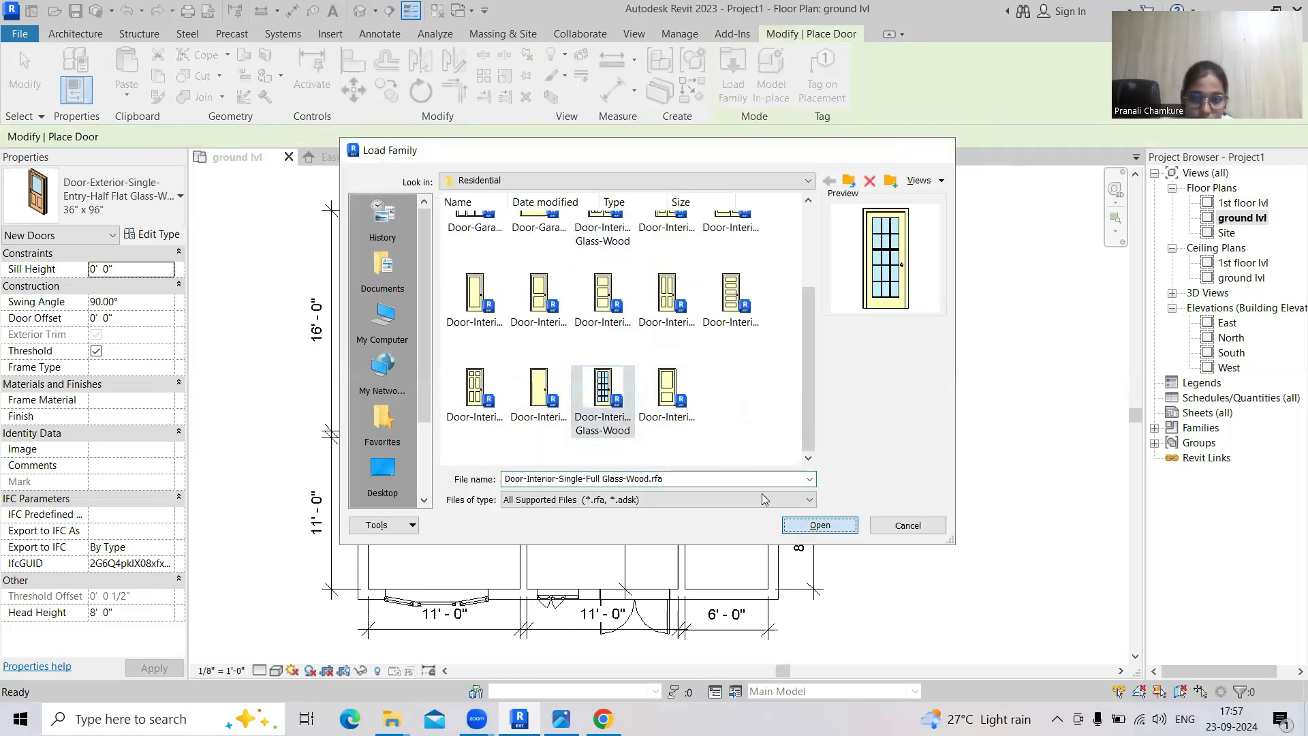
pyautogui.scroll(-5, 576, 399)
pyautogui.click(589, 395)
pyautogui.scroll(-4, 599, 399)
pyautogui.click(599, 394)
pyautogui.click(727, 454)
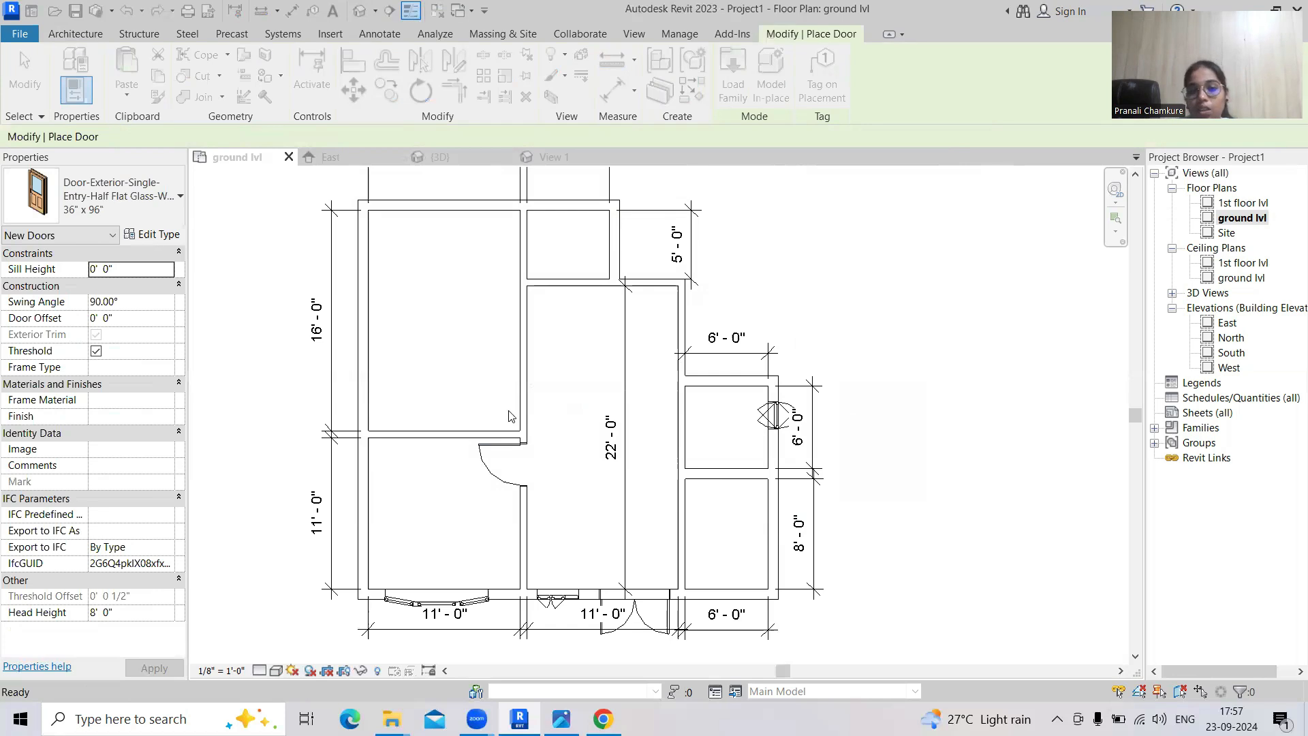
# Place the 36" x 96" full-glass door in the 16'-0" room's east wall, centred about 2'-2" north of the partition
pyautogui.scroll(4, 511, 413)
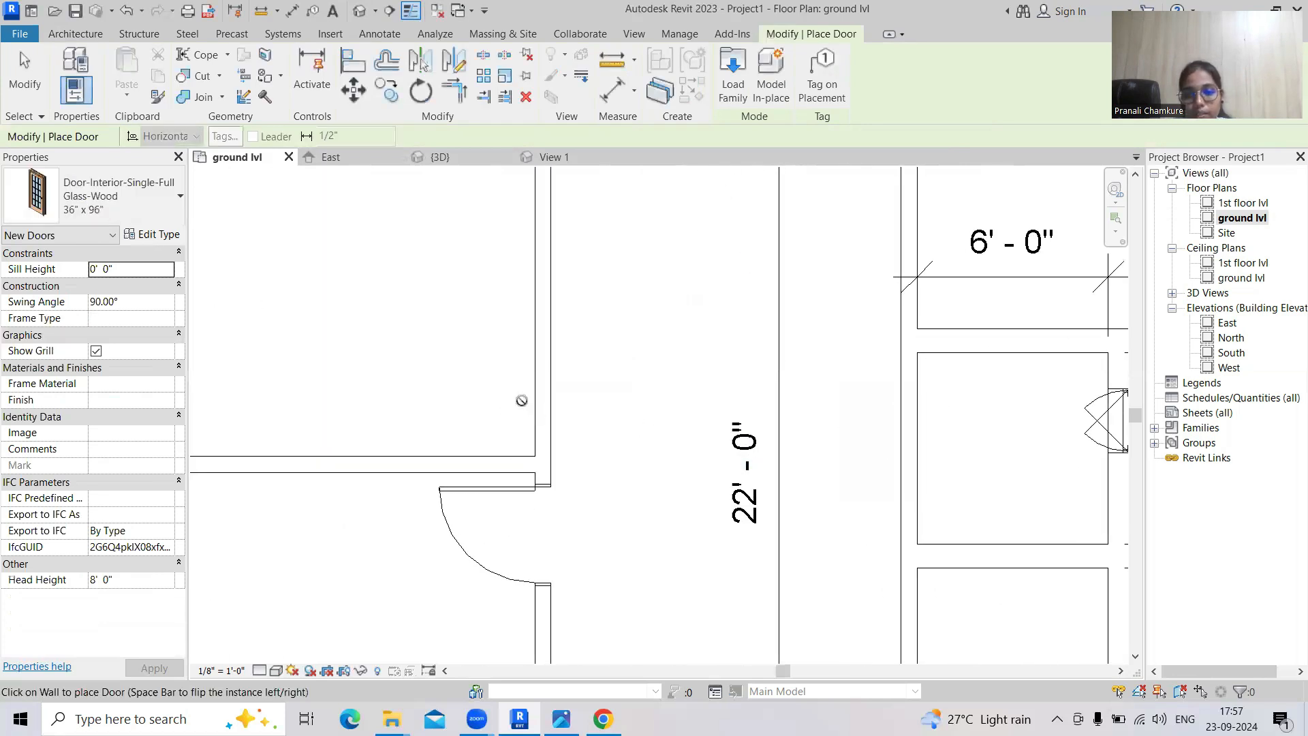
pyautogui.click(543, 397)
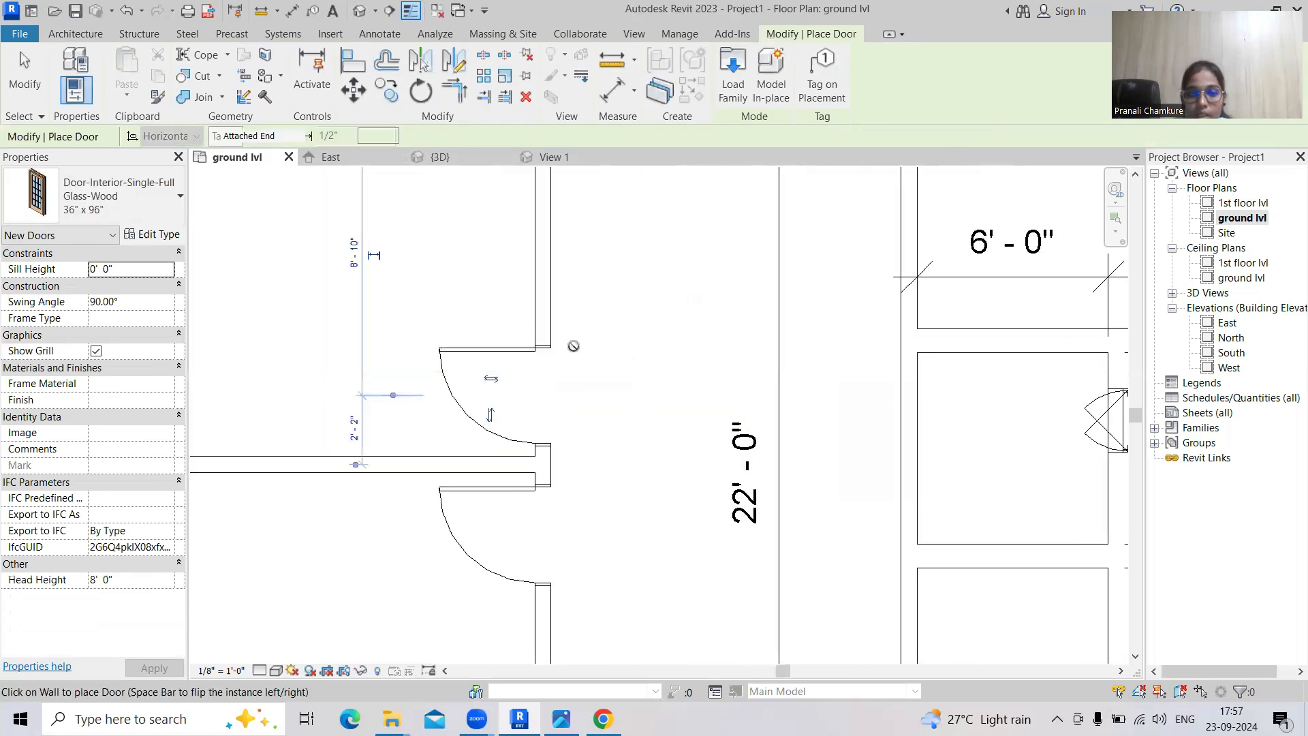
pyautogui.rightClick(611, 348)
pyautogui.click(655, 367)
pyautogui.rightClick(612, 345)
pyautogui.click(650, 356)
# Flip the hand of the full-glass door so its hinge sits beside the partition, mirroring the door to the south
pyautogui.click(495, 398)
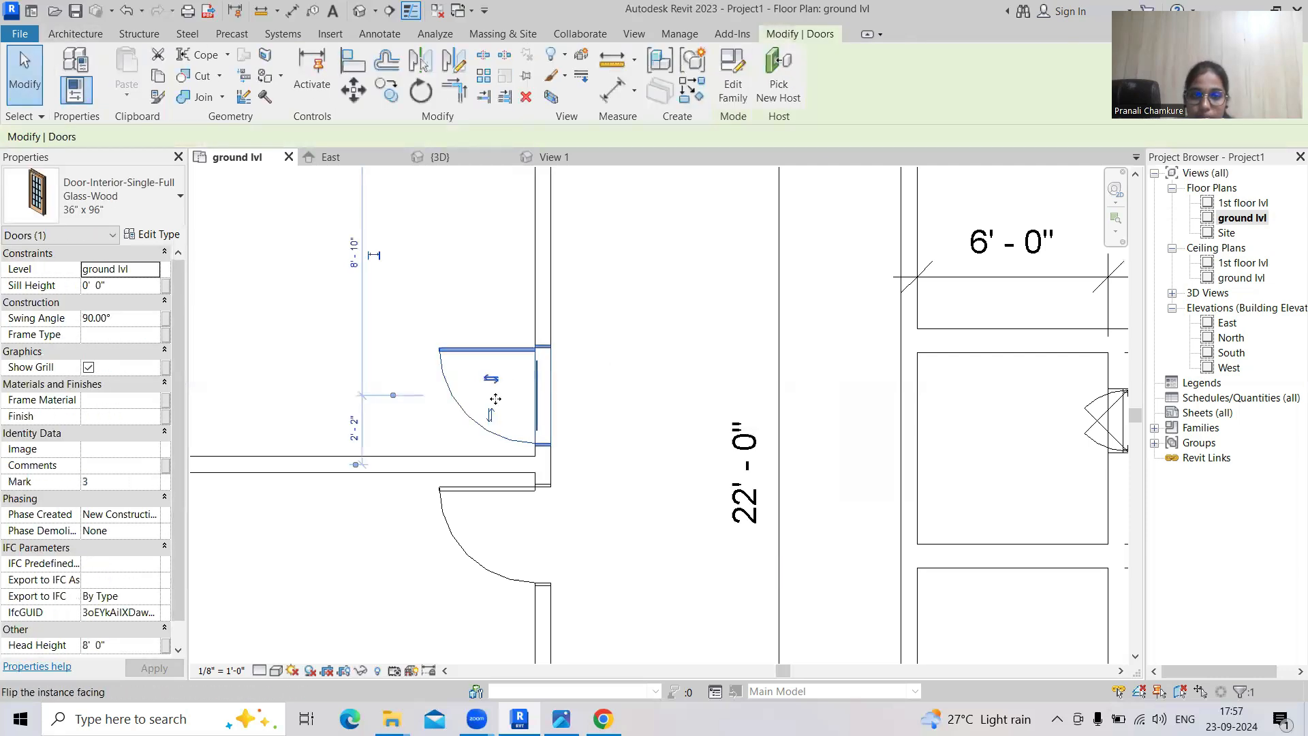
pyautogui.click(492, 415)
pyautogui.click(605, 389)
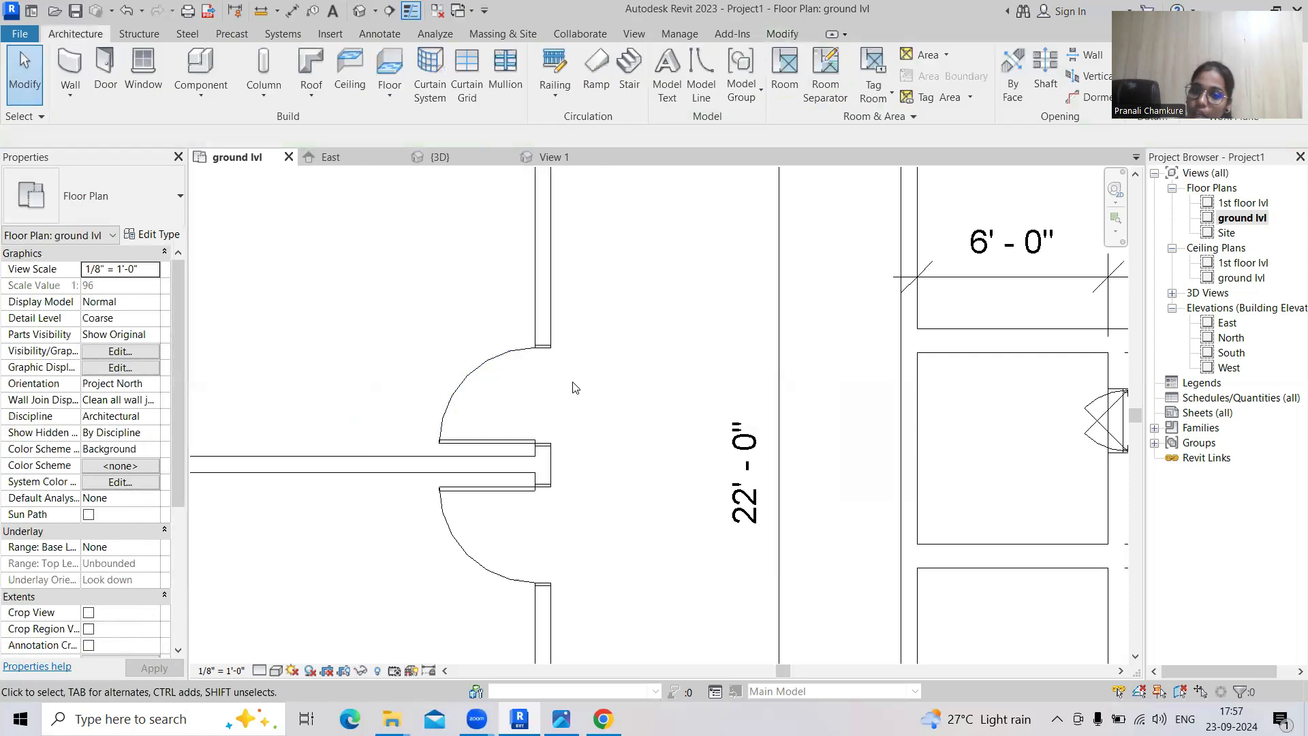
pyautogui.scroll(-3, 577, 409)
pyautogui.moveTo(579, 434); pyautogui.dragTo(525, 549, button='middle')
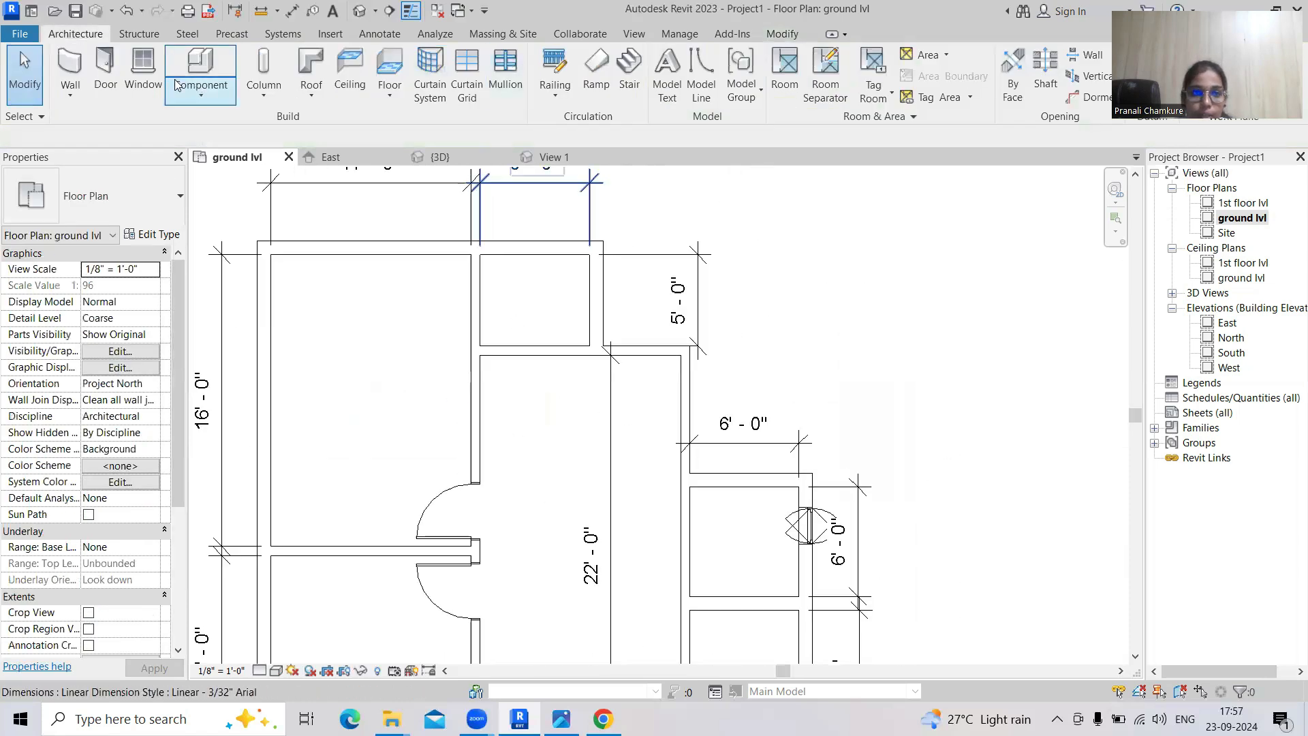
# Place a Single-Flush 30" x 80" door in the west wall of the small 6'-0" x 5'-0" room, near its south corner
pyautogui.click(105, 73)
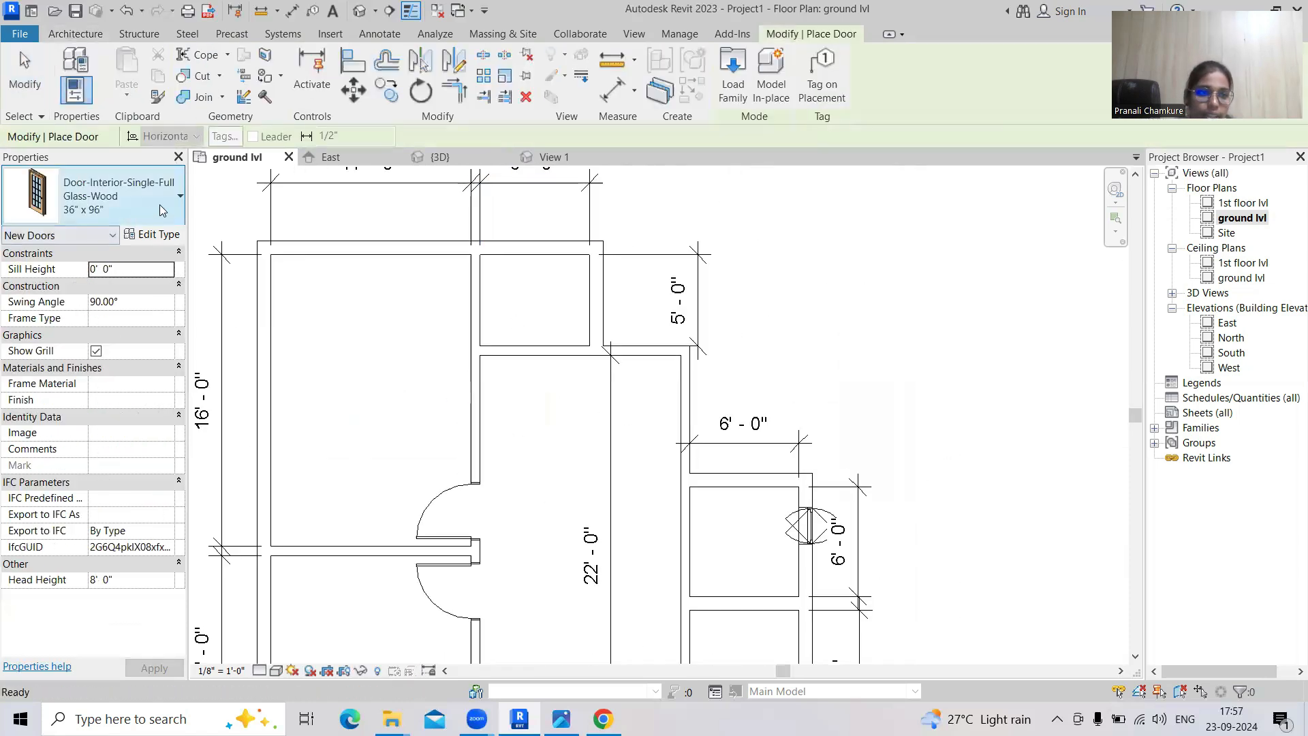
pyautogui.click(173, 203)
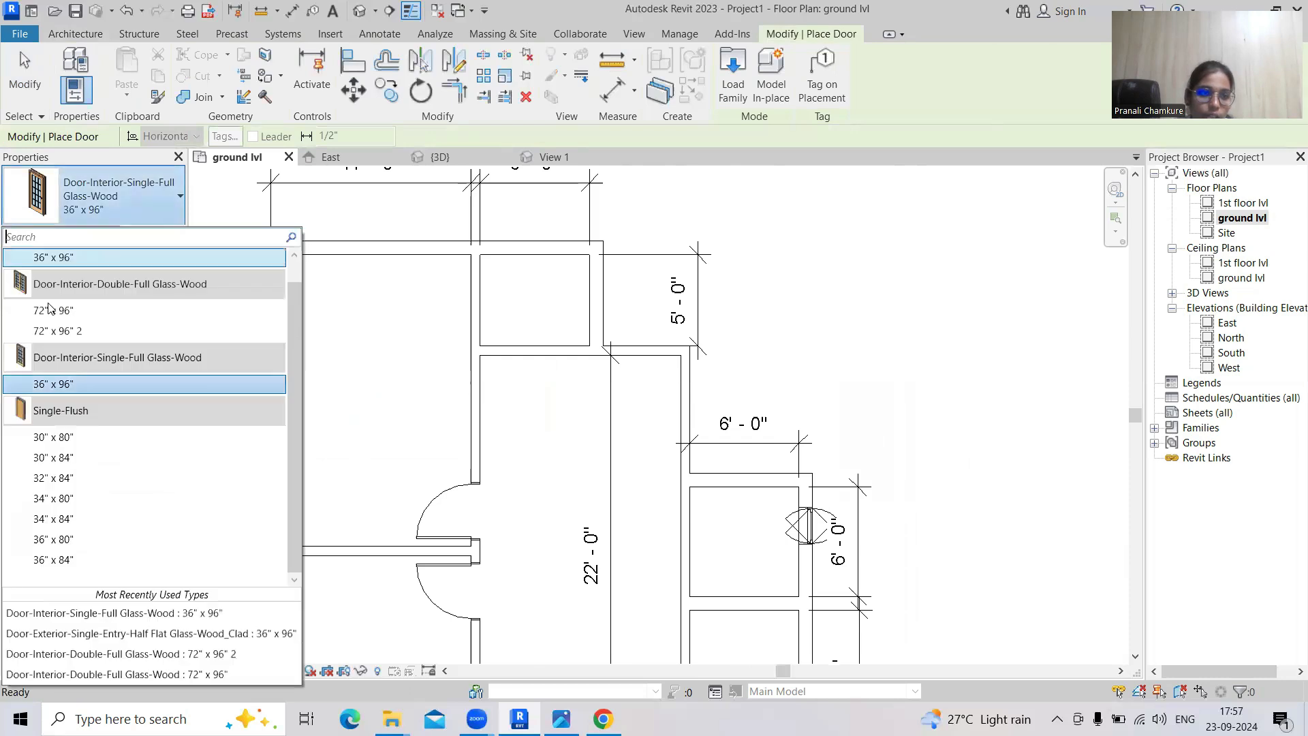
pyautogui.click(55, 436)
pyautogui.scroll(2, 504, 317)
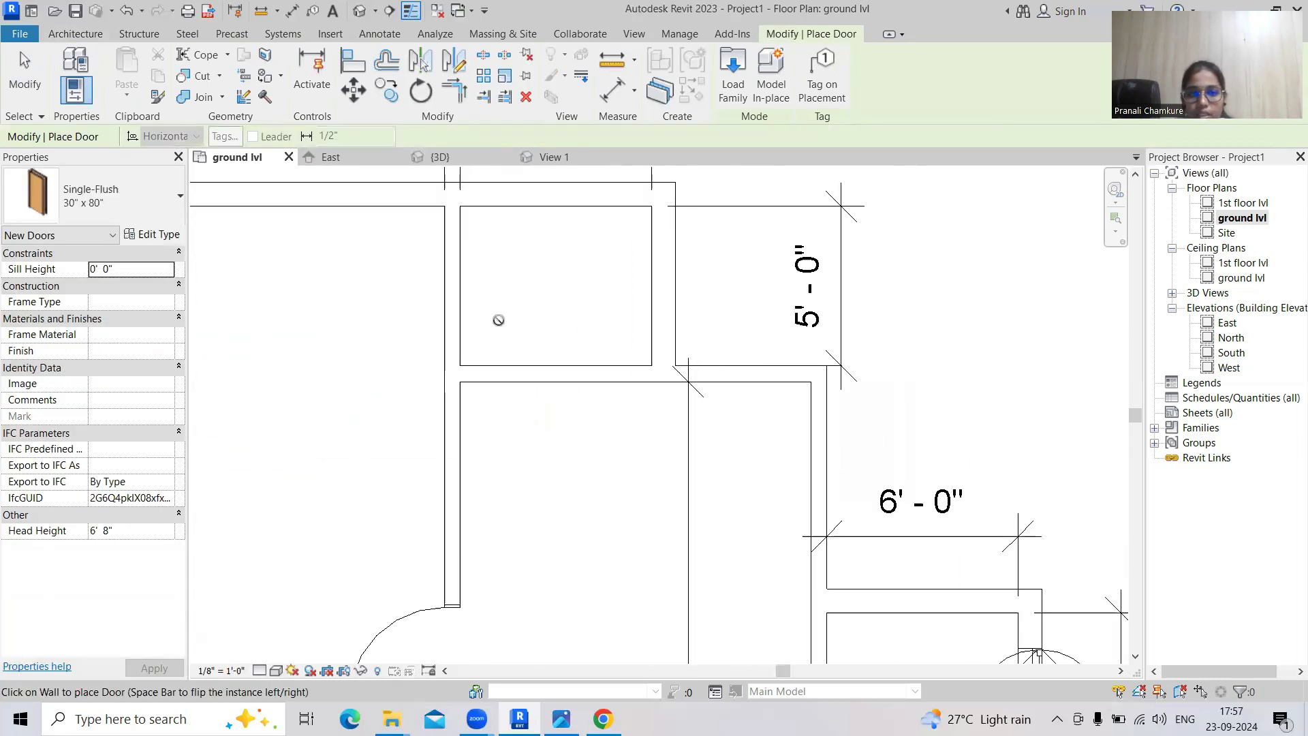
pyautogui.click(459, 317)
pyautogui.press('Escape')
pyautogui.press('Escape')
pyautogui.scroll(-5, 564, 331)
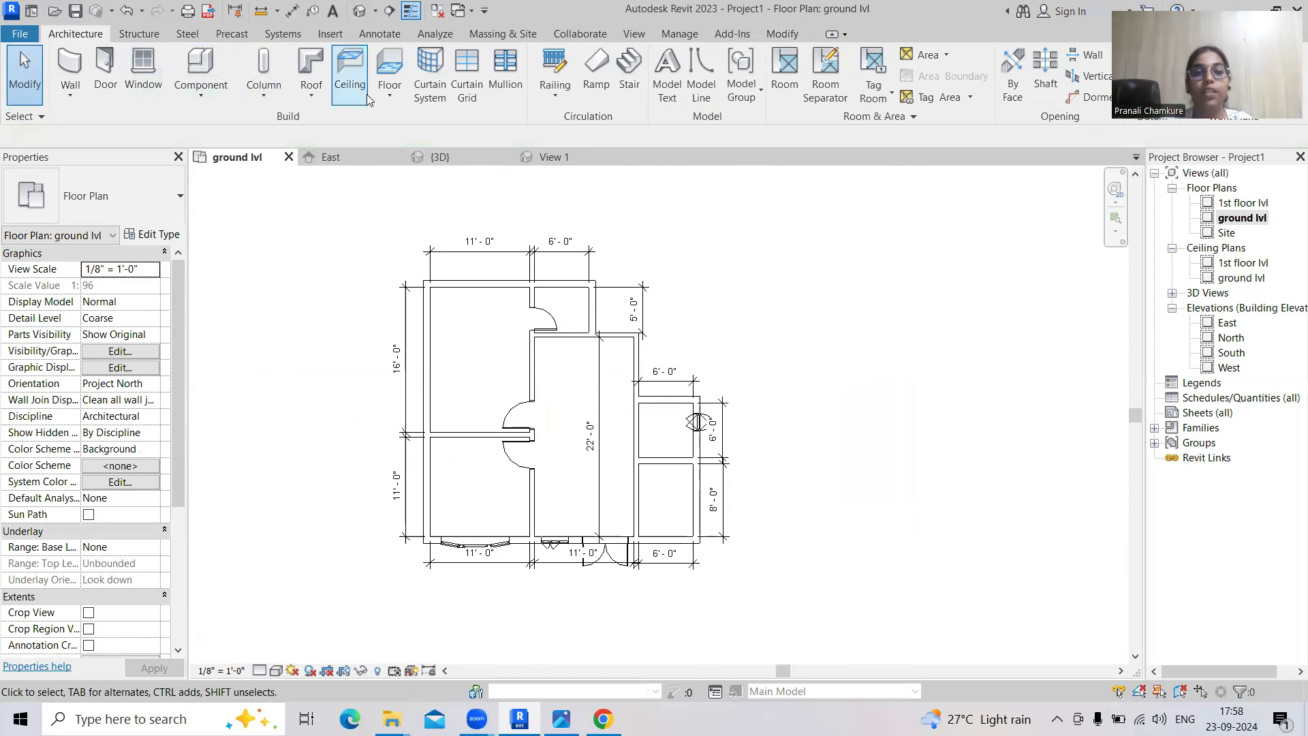
# Inspect the 3D house model from several angles, checking the doors in the interior walls and the windows and entrance in the outer walls
pyautogui.click(389, 94)
pyautogui.click(603, 234)
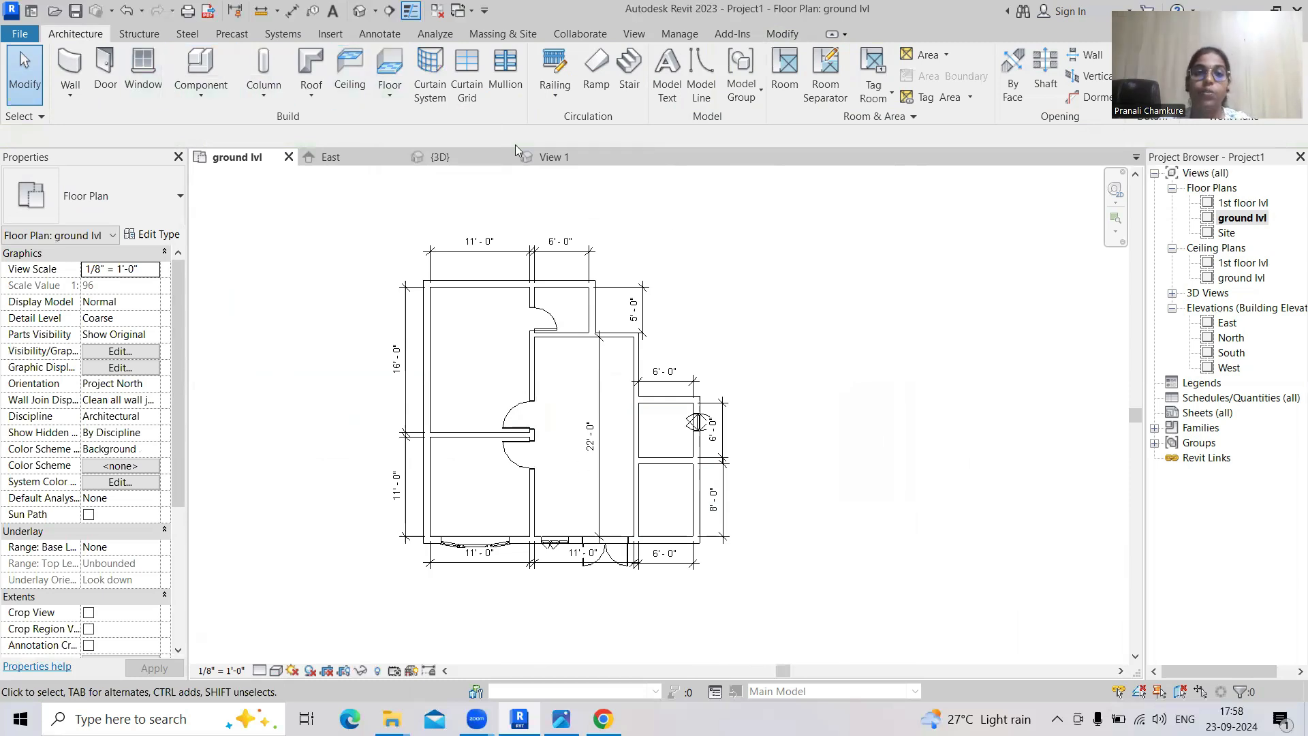
pyautogui.click(361, 11)
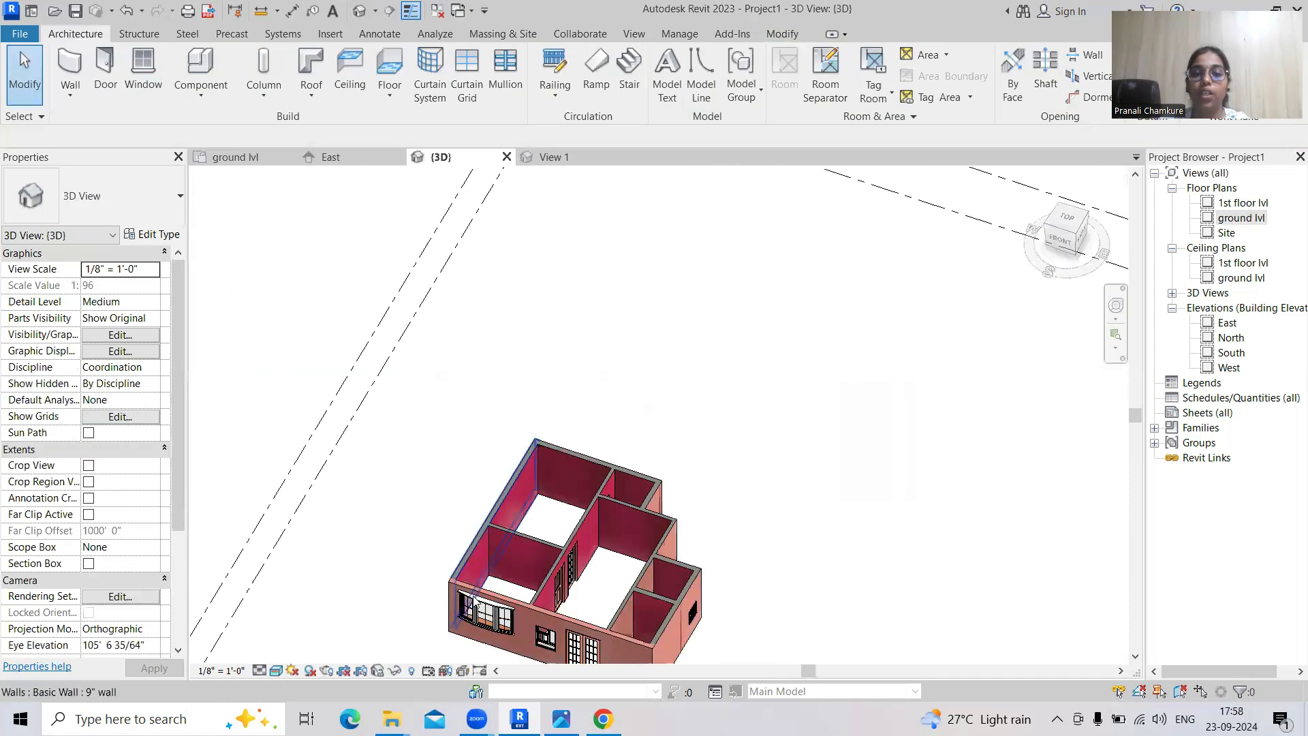
pyautogui.keyDown('shift'); pyautogui.moveTo(538, 646); pyautogui.dragTo(569, 325, button='middle'); pyautogui.keyUp('shift')
pyautogui.scroll(3, 570, 372)
pyautogui.scroll(8, 461, 398)
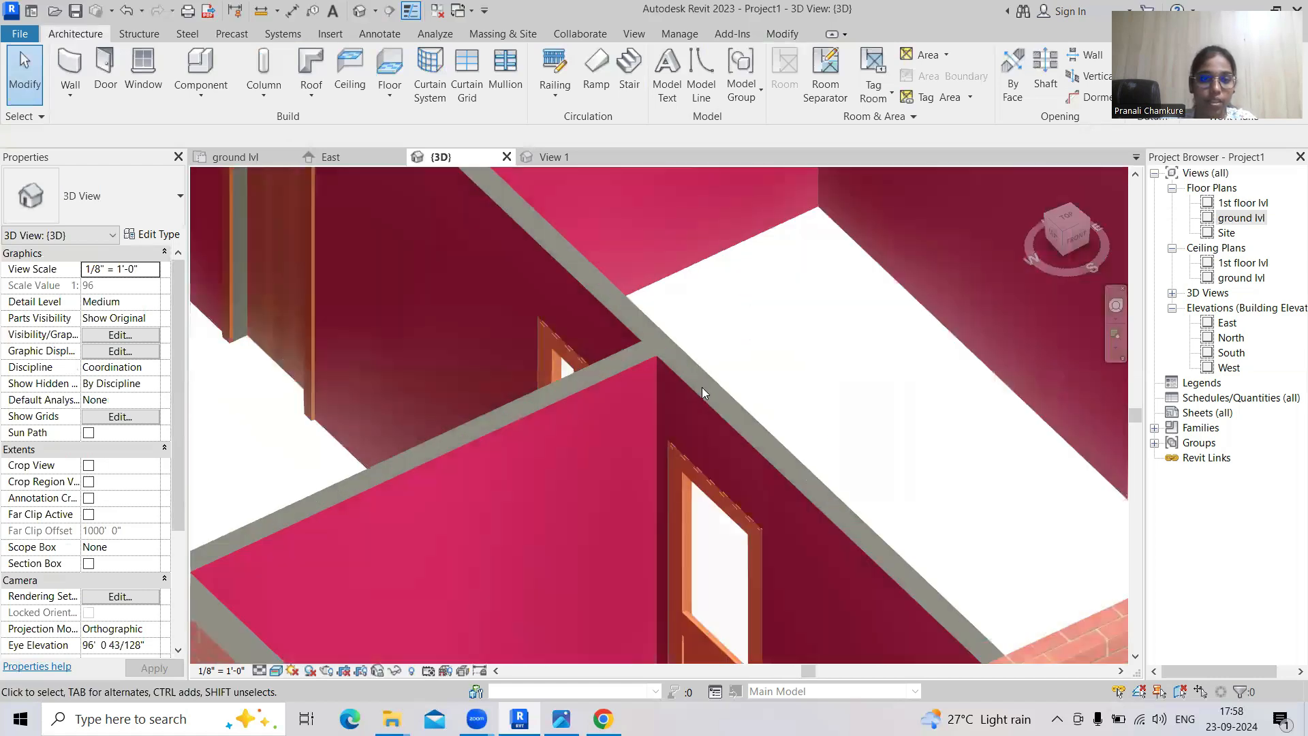
pyautogui.scroll(-3, 702, 389)
pyautogui.keyDown('shift'); pyautogui.moveTo(856, 397); pyautogui.dragTo(617, 492, button='middle'); pyautogui.keyUp('shift')
pyautogui.scroll(-3, 842, 428)
pyautogui.moveTo(848, 426); pyautogui.dragTo(820, 669, button='middle')
pyautogui.scroll(2, 464, 454)
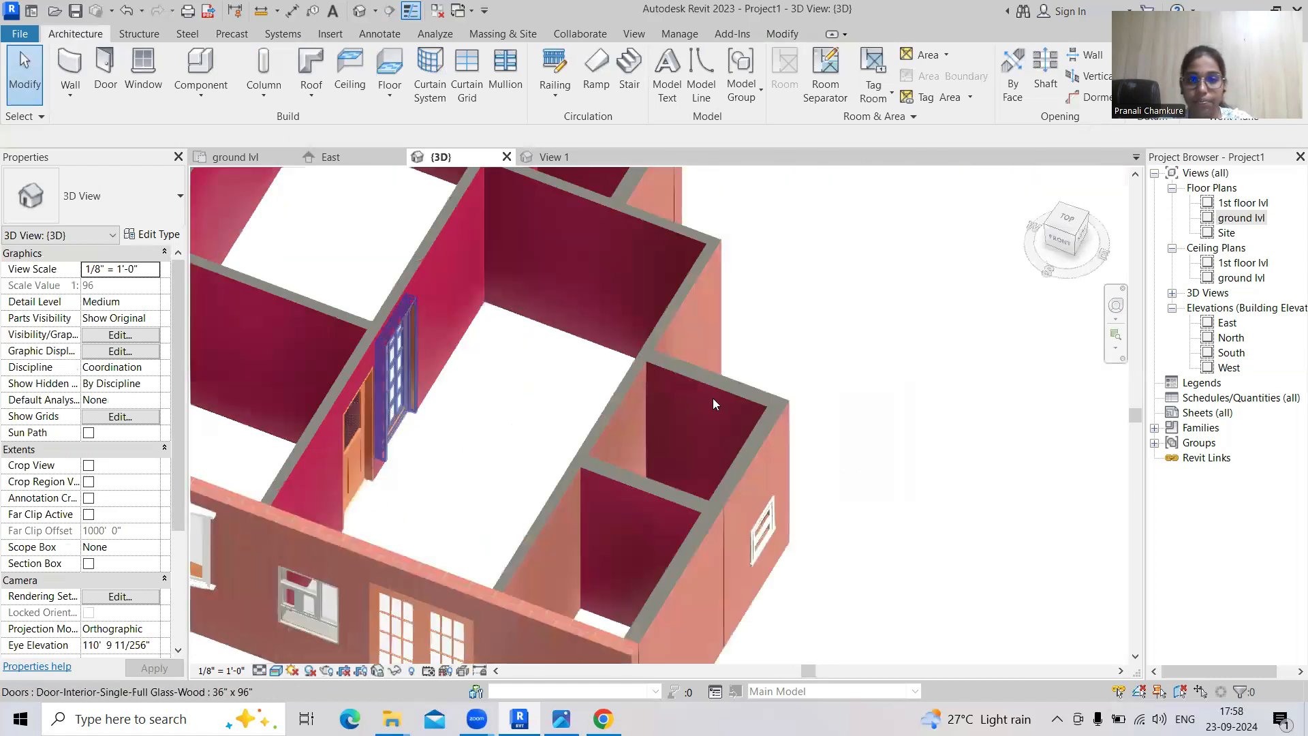
pyautogui.scroll(2, 714, 397)
pyautogui.scroll(-2, 720, 378)
pyautogui.scroll(-3, 668, 543)
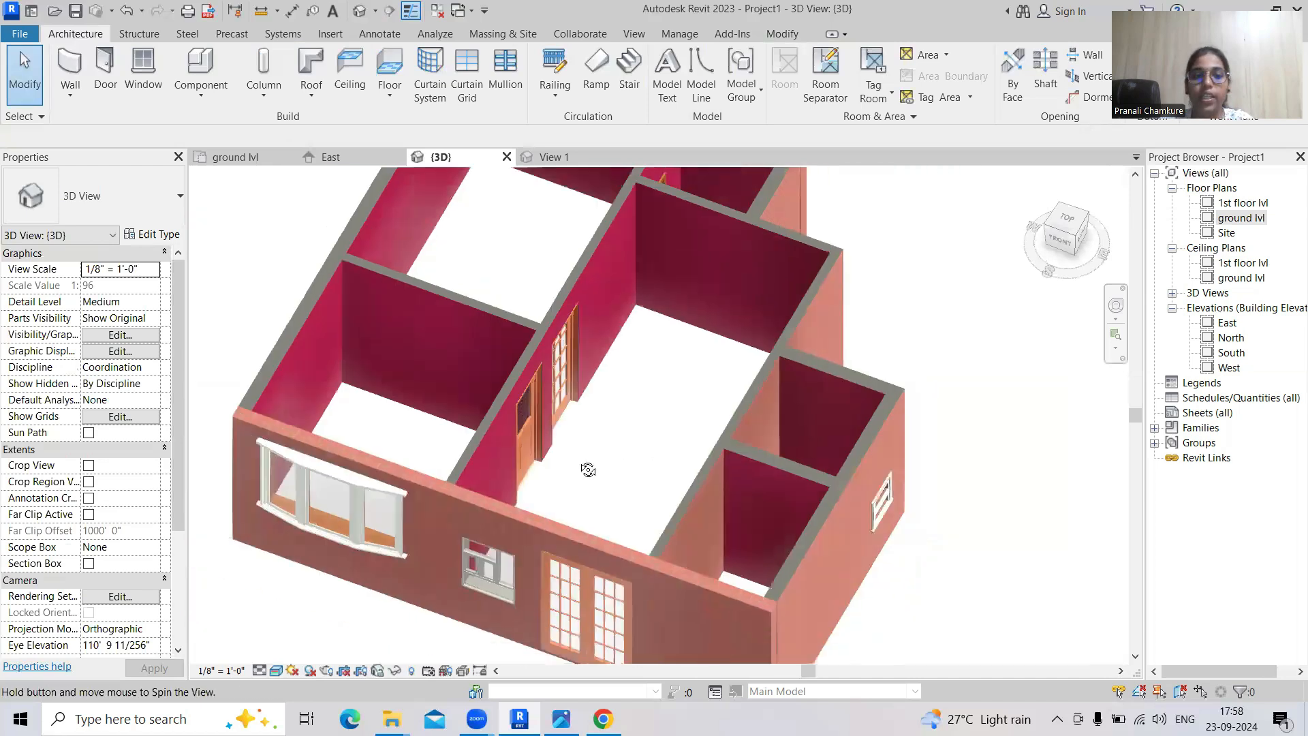
pyautogui.keyDown('shift'); pyautogui.moveTo(668, 543); pyautogui.dragTo(648, 412, button='middle'); pyautogui.keyUp('shift')
pyautogui.scroll(-2, 658, 393)
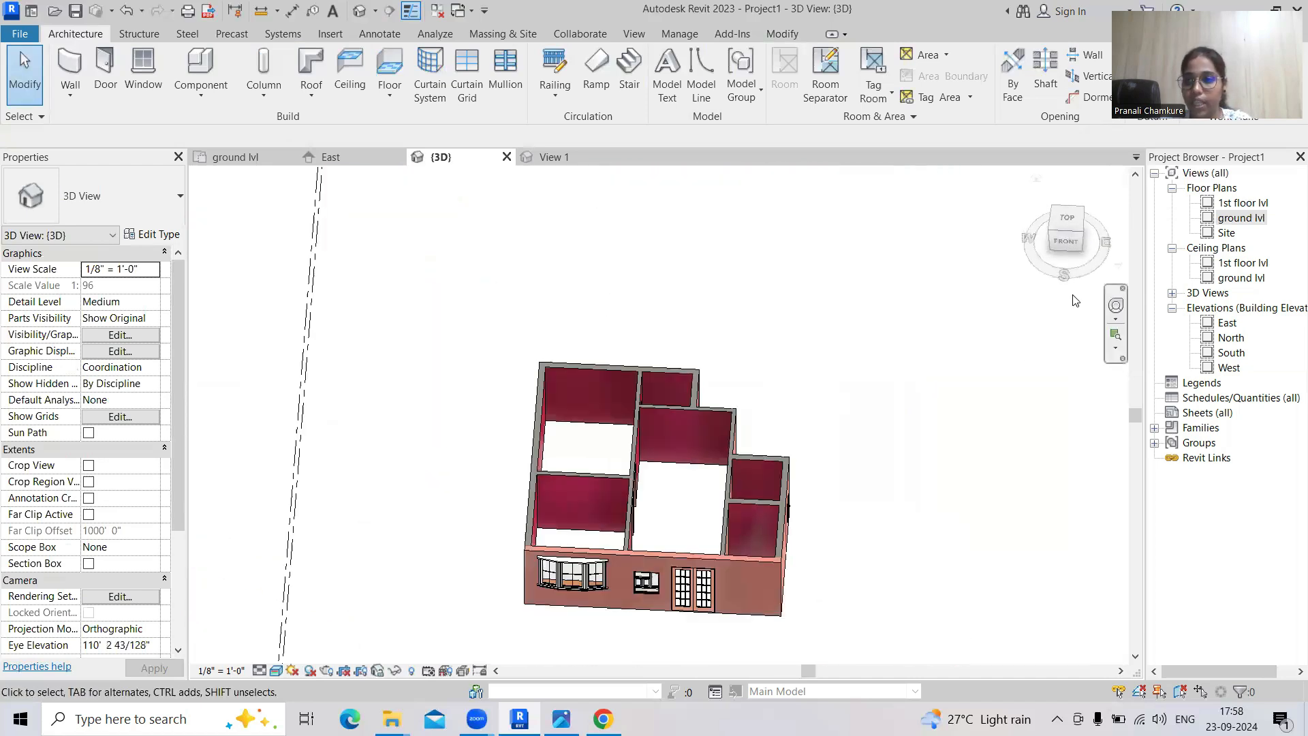
# From the ground lvl floor plan, start a floor boundary sketch and review the layer structure of the Generic - 12" 2 floor type
pyautogui.doubleClick(1251, 219)
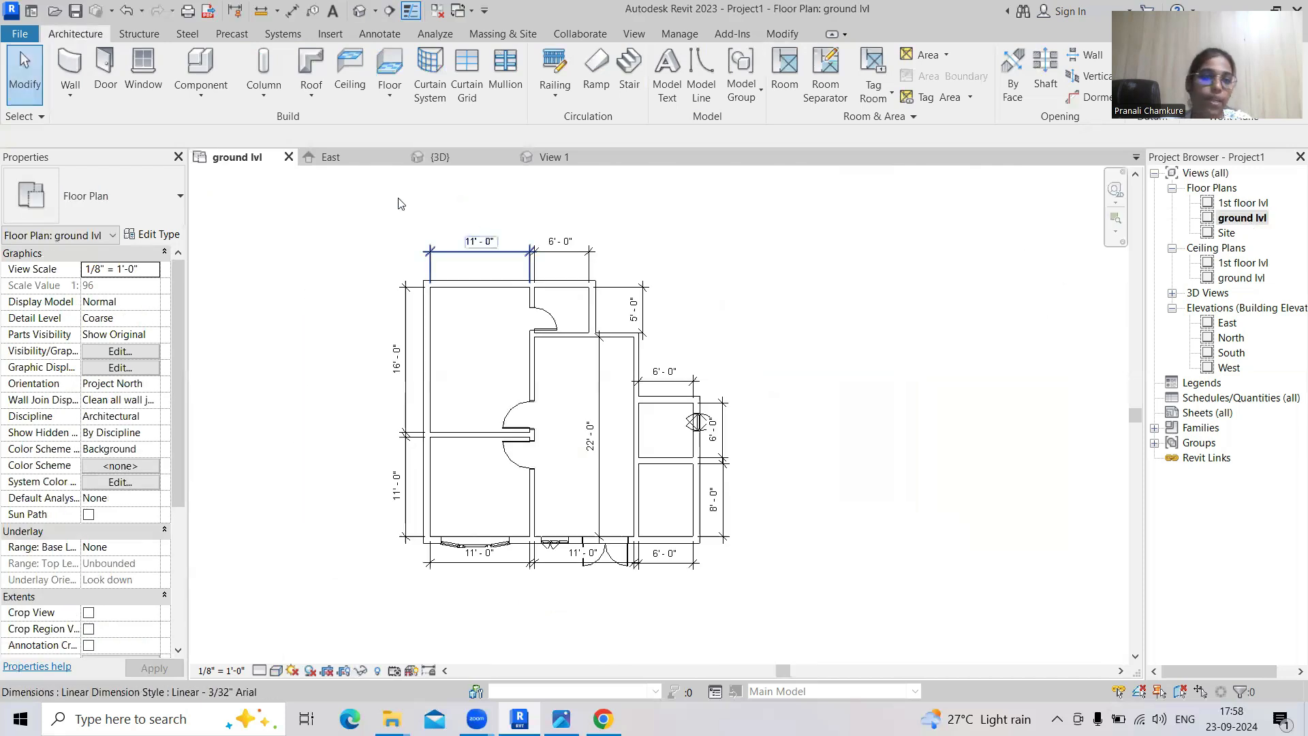
pyautogui.click(392, 100)
pyautogui.click(397, 123)
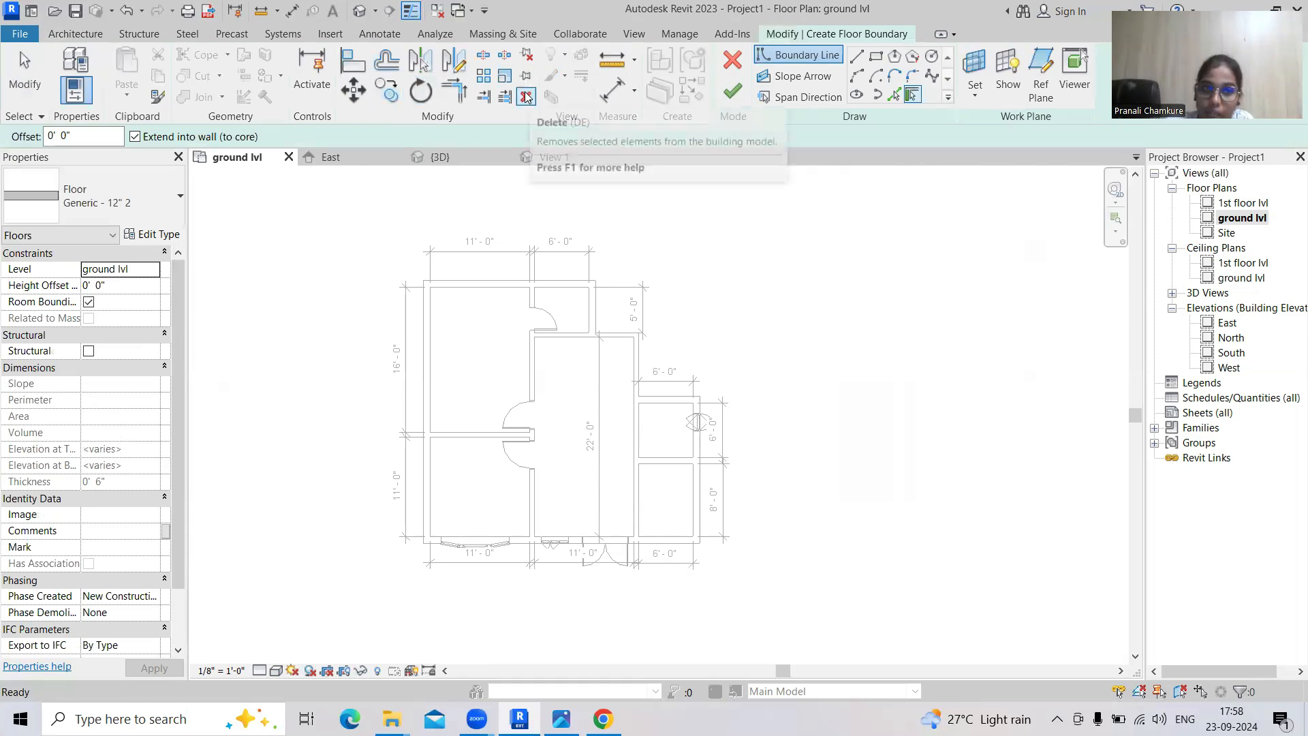
pyautogui.click(167, 235)
pyautogui.click(686, 263)
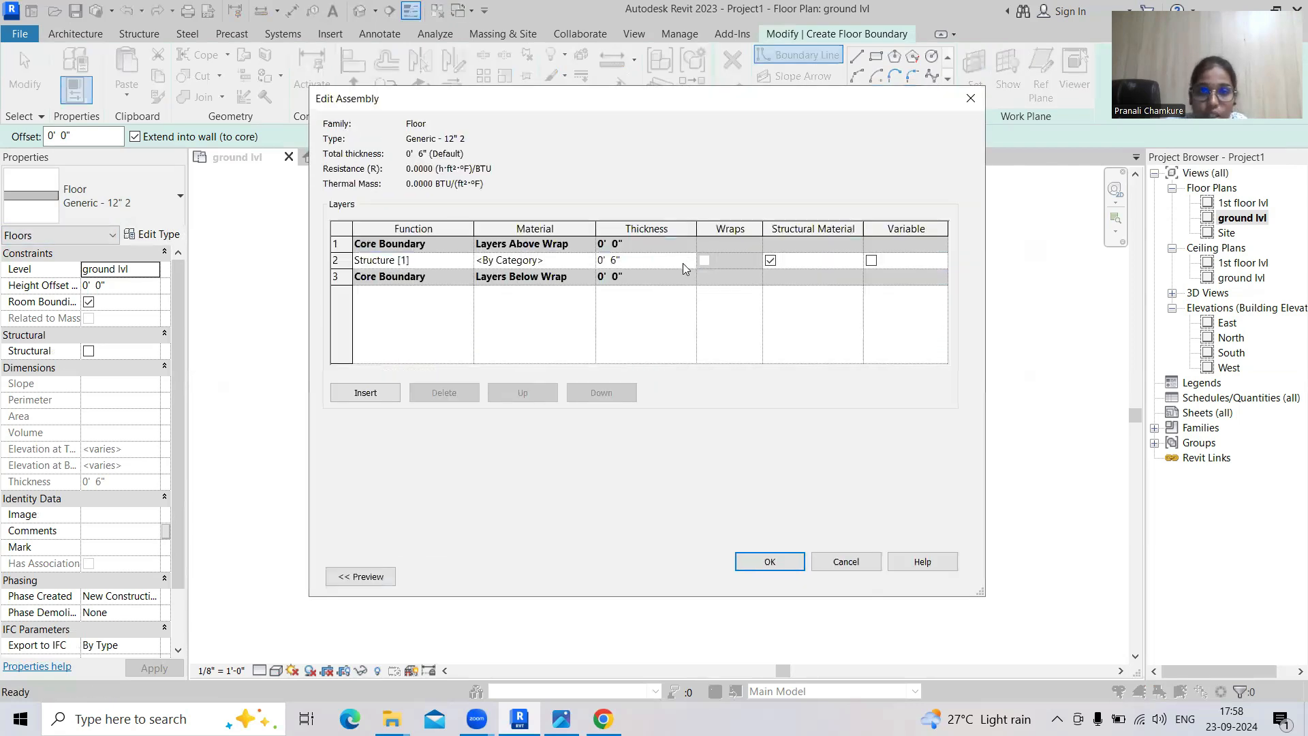
pyautogui.click(747, 563)
pyautogui.click(774, 582)
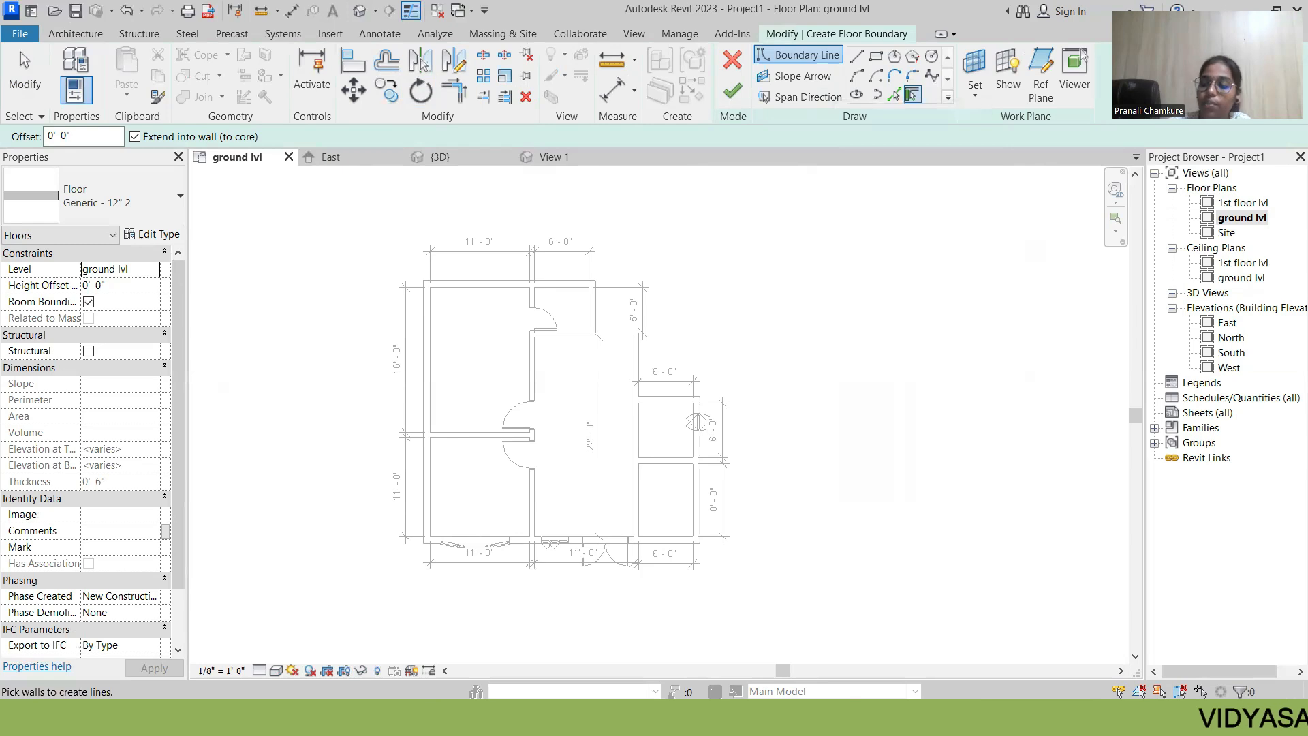
# Draw a straight floor boundary line along the inner face of the southwest room's east wall, from the partition to the southeast corner
pyautogui.click(859, 59)
pyautogui.scroll(4, 444, 534)
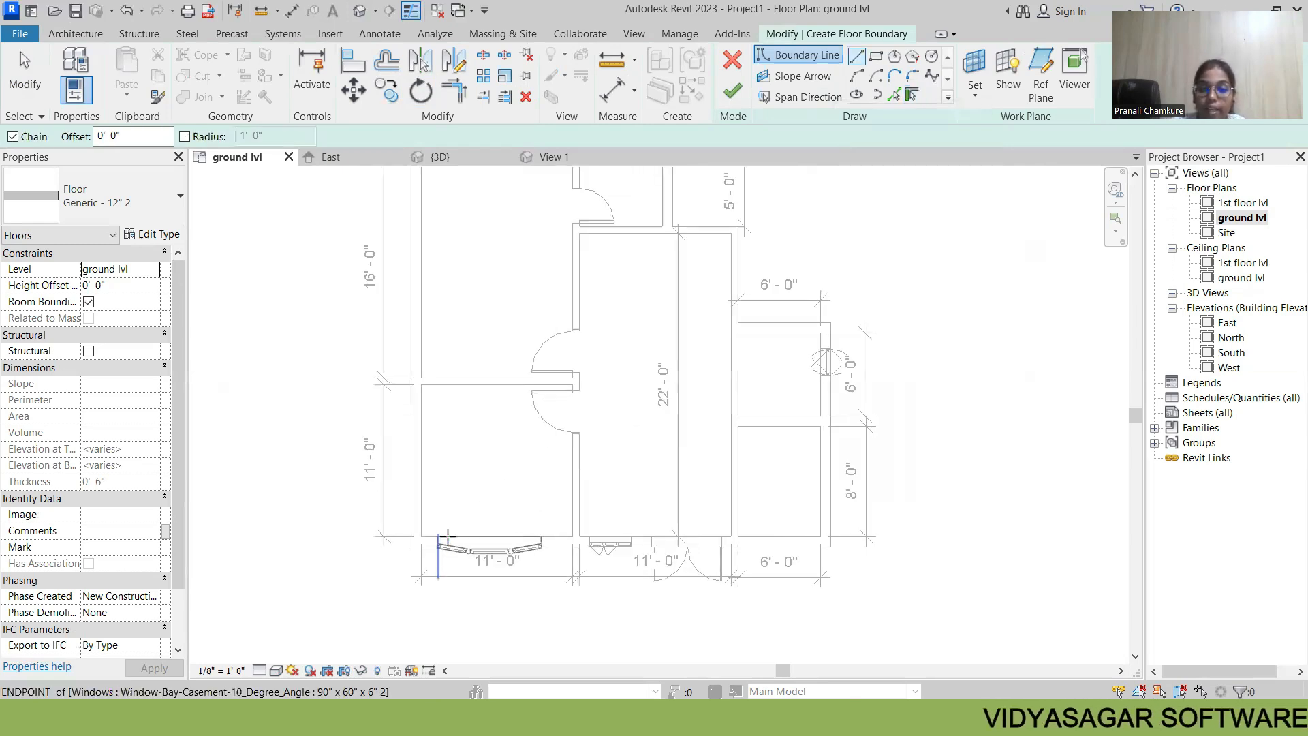
pyautogui.scroll(5, 677, 286)
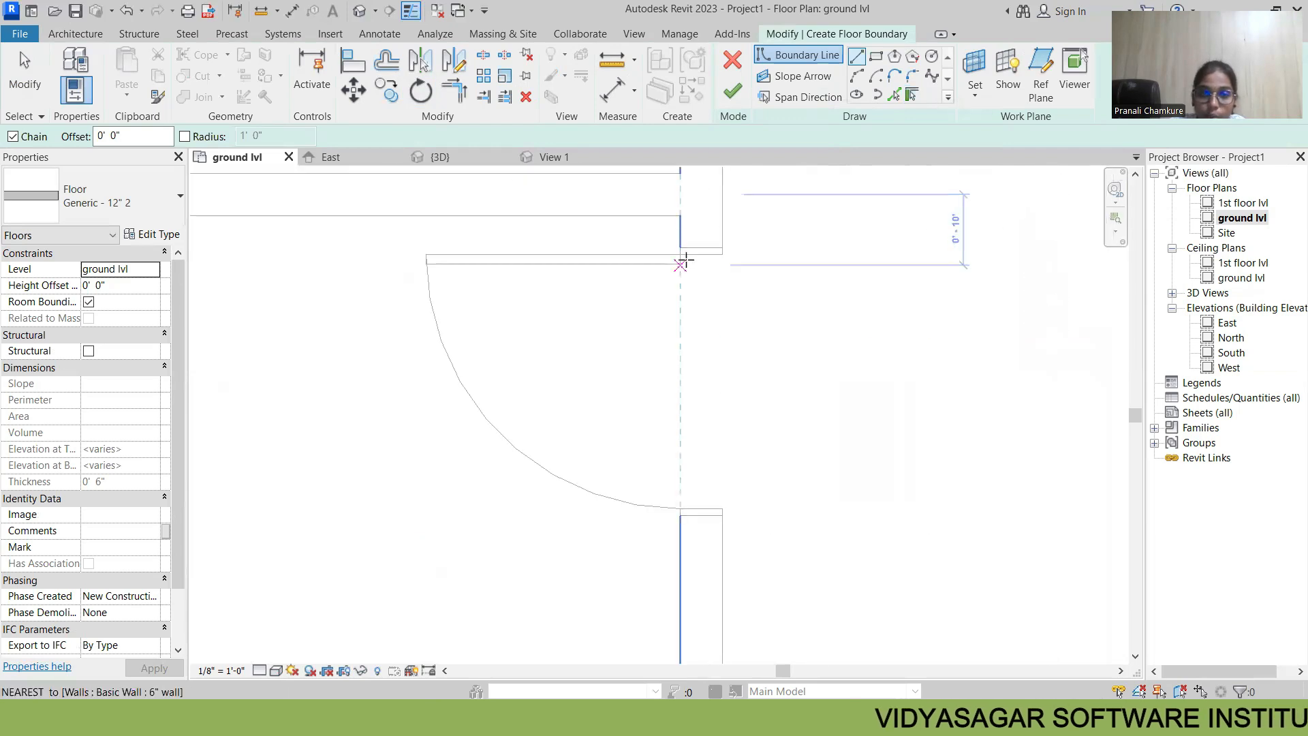
pyautogui.scroll(2, 688, 259)
pyautogui.click(675, 238)
pyautogui.moveTo(682, 434); pyautogui.dragTo(673, 214, button='middle')
pyautogui.scroll(-2, 666, 253)
pyautogui.moveTo(647, 506); pyautogui.dragTo(663, 233, button='middle')
pyautogui.scroll(-2, 649, 343)
pyautogui.scroll(-2, 664, 317)
pyautogui.scroll(2, 661, 392)
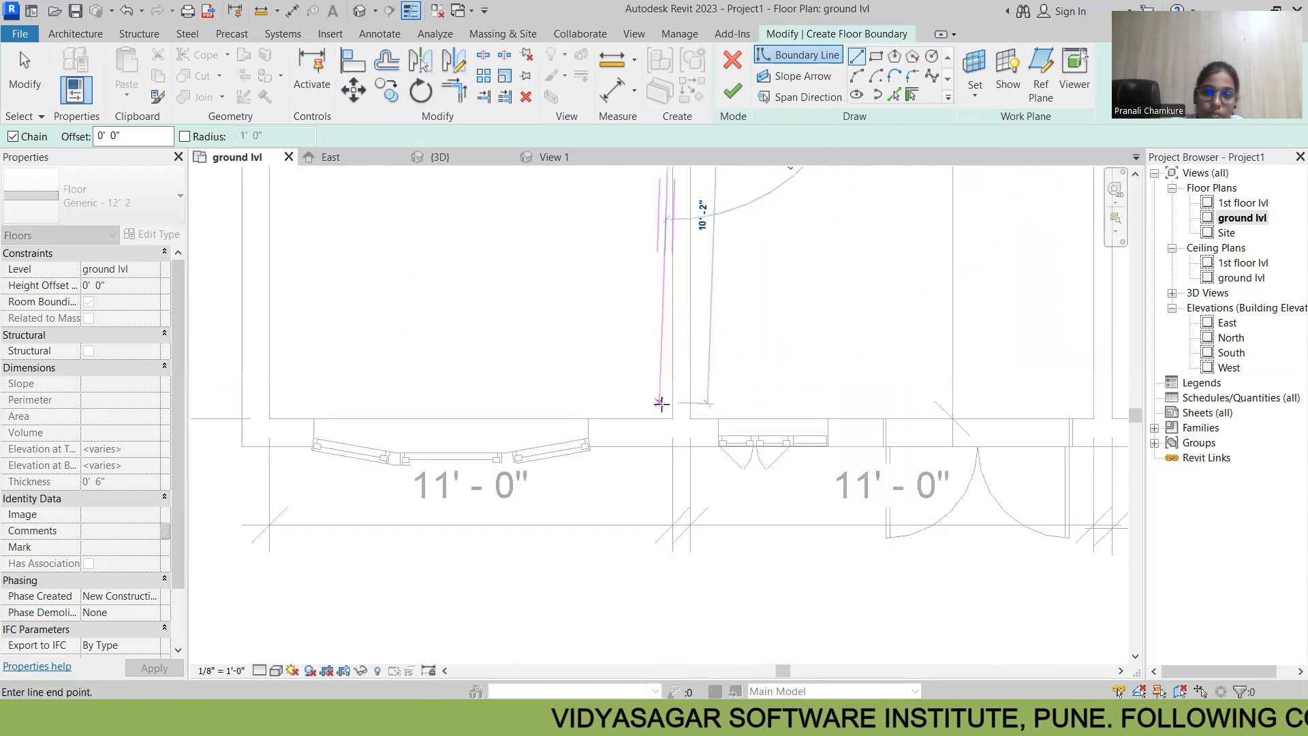
pyautogui.click(673, 418)
# Close the southwest room's rectangular floor boundary with lines along the inner faces of its south, west and north walls
pyautogui.click(271, 418)
pyautogui.scroll(1, 335, 297)
pyautogui.moveTo(336, 298); pyautogui.dragTo(374, 534, button='middle')
pyautogui.click(304, 214)
pyautogui.click(761, 211)
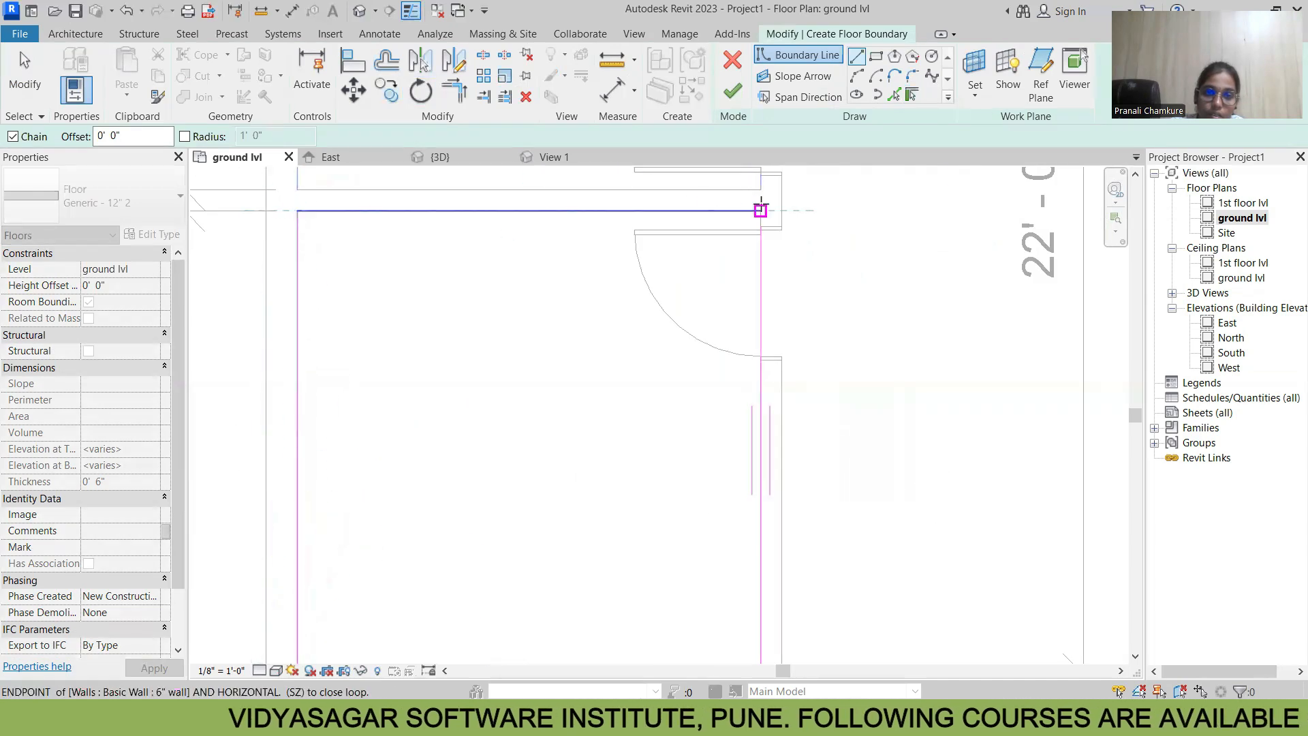
pyautogui.press('Escape')
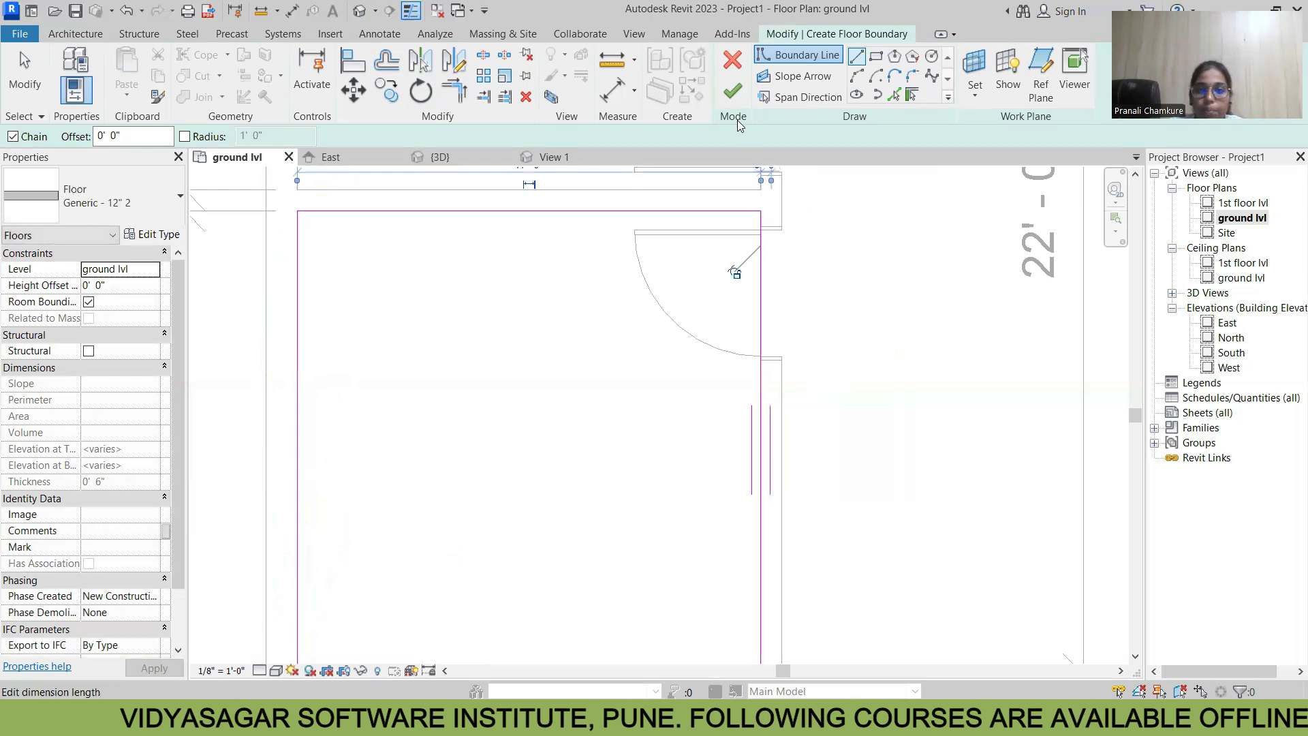
# Finish the floor boundary sketch of the lower-left 11' by 11' room and deselect the floor
pyautogui.click(732, 92)
pyautogui.scroll(-5, 623, 380)
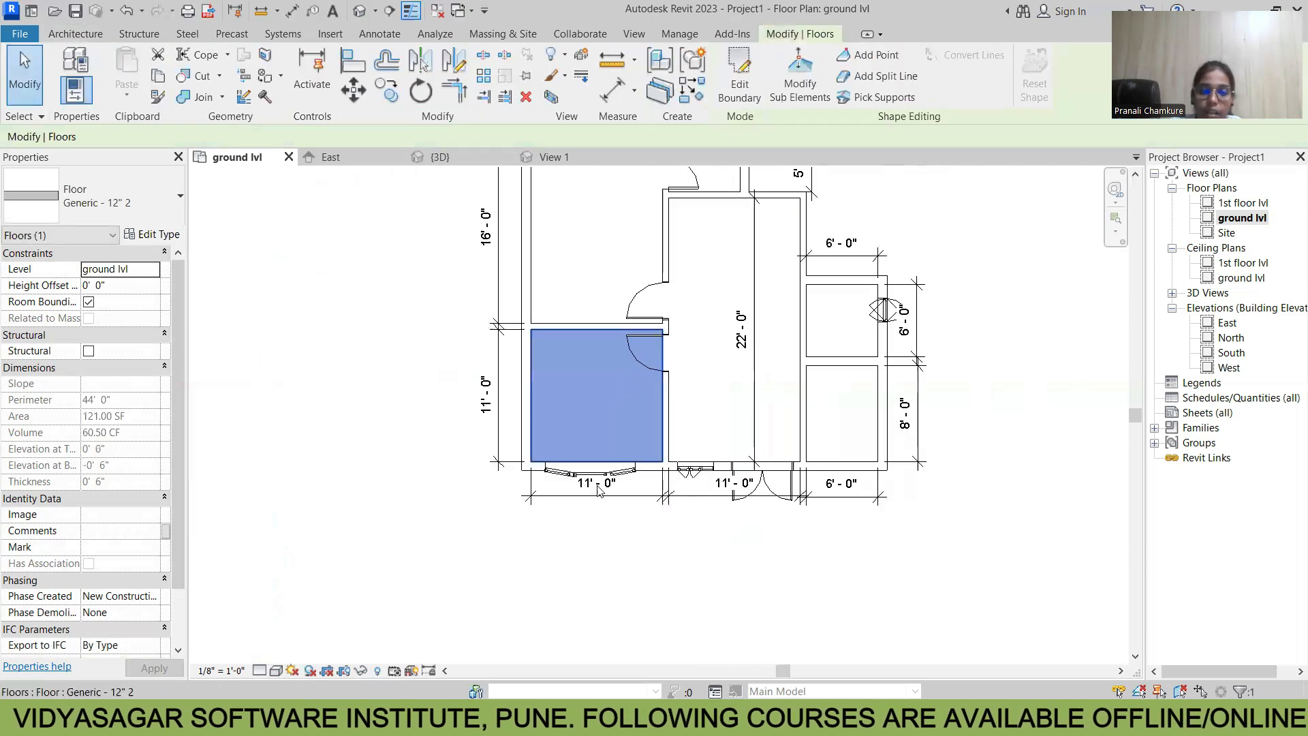
pyautogui.click(575, 586)
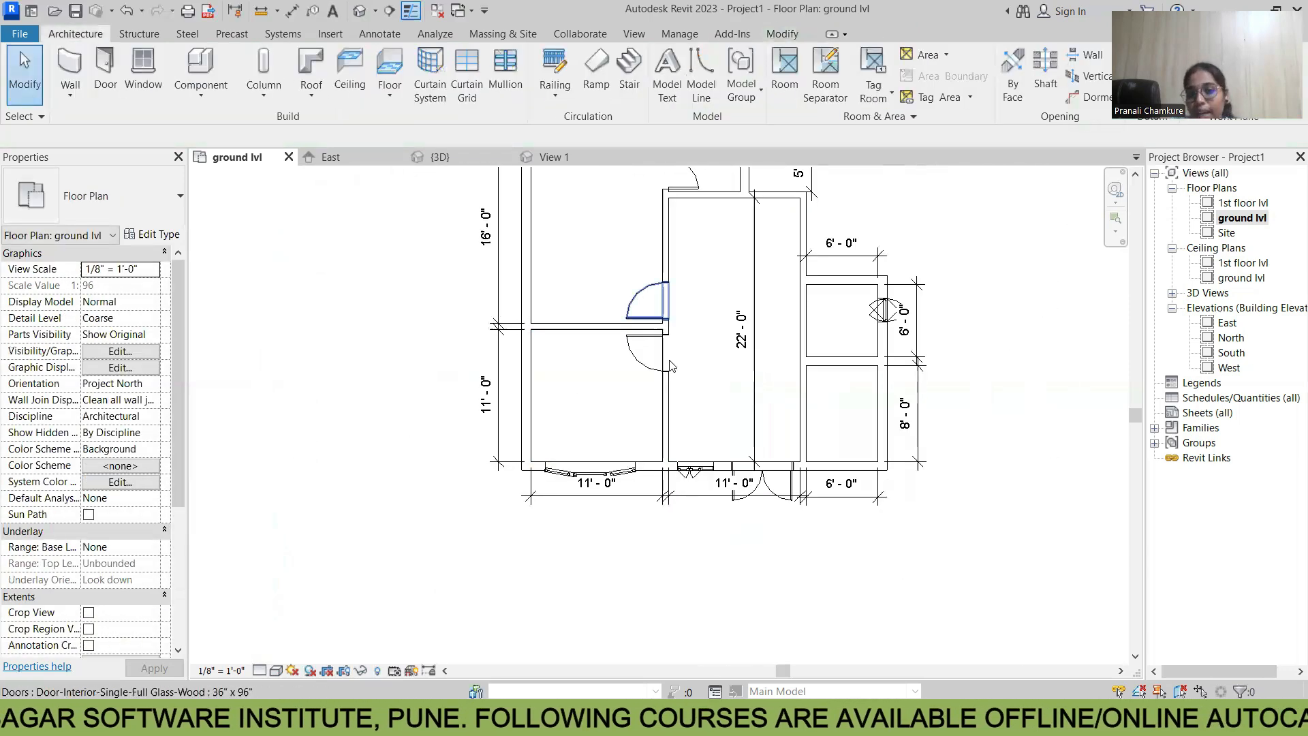
# Start a new floor for the central hall, running straight boundary lines from its lower-left corner up the wall and into the lower door opening
pyautogui.scroll(2, 670, 365)
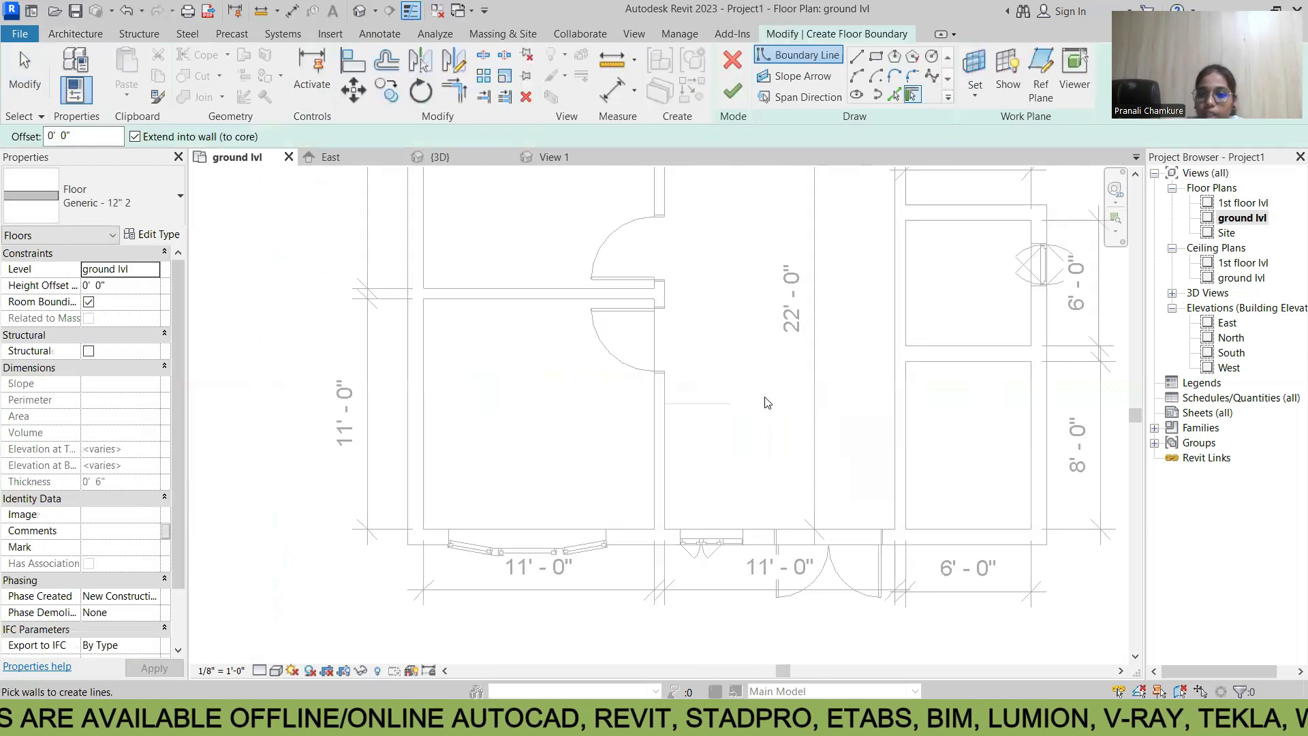
pyautogui.click(856, 57)
pyautogui.scroll(2, 488, 529)
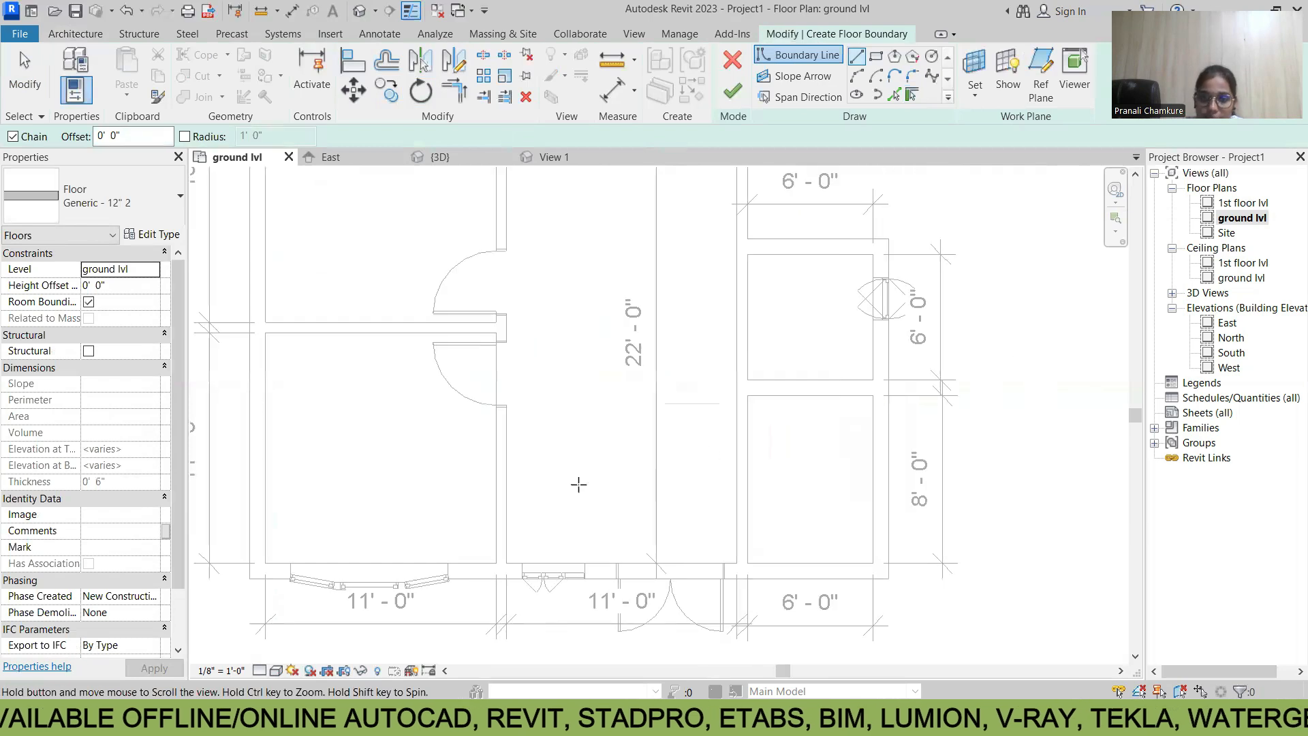
pyautogui.scroll(3, 488, 530)
pyautogui.click(482, 529)
pyautogui.moveTo(545, 348); pyautogui.dragTo(513, 548, button='middle')
pyautogui.scroll(3, 457, 414)
pyautogui.click(441, 417)
pyautogui.click(383, 416)
# Continue the hall's floor boundary up across the lower door opening and back out to the hall-side wall face
pyautogui.moveTo(396, 249); pyautogui.dragTo(352, 545, button='middle')
pyautogui.scroll(-3, 356, 464)
pyautogui.scroll(5, 350, 382)
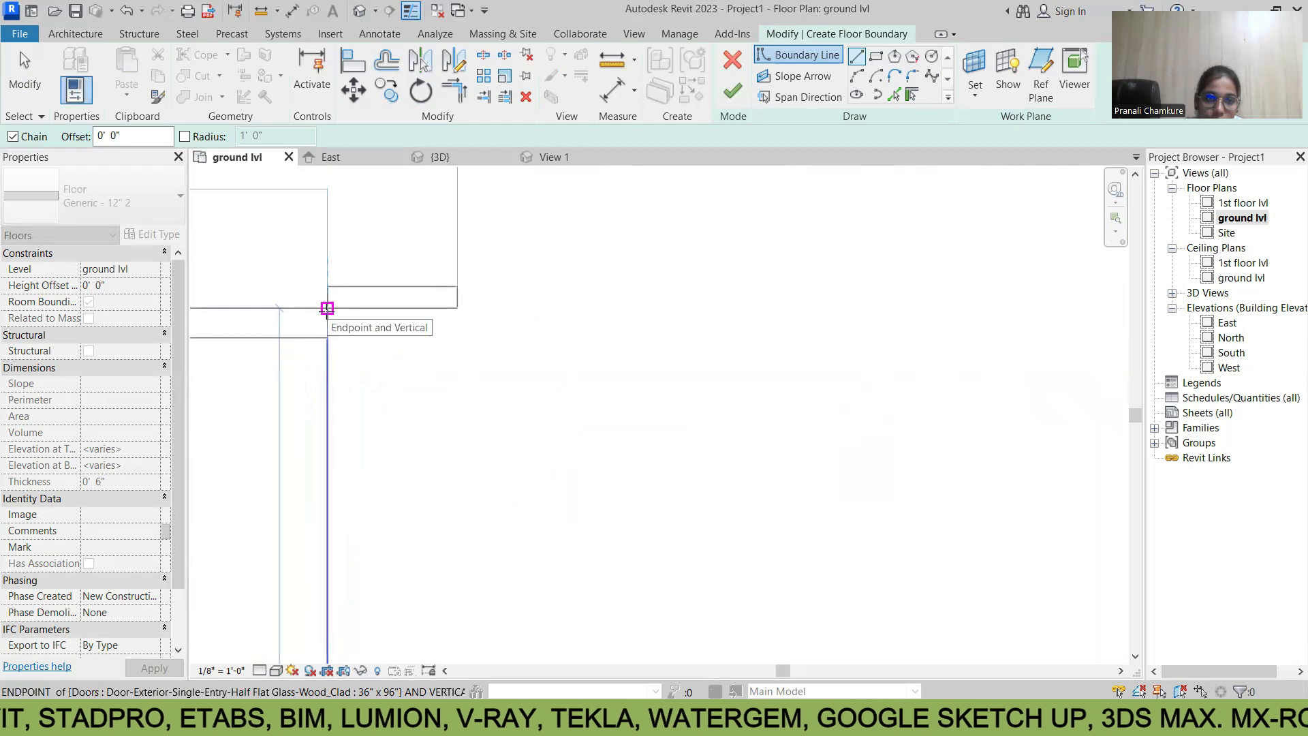
pyautogui.click(327, 308)
pyautogui.click(456, 309)
# Trace the hall's floor boundary along the wall stub between the two doors and around the upper door opening
pyautogui.moveTo(502, 277); pyautogui.dragTo(449, 465, button='middle')
pyautogui.scroll(-2, 448, 459)
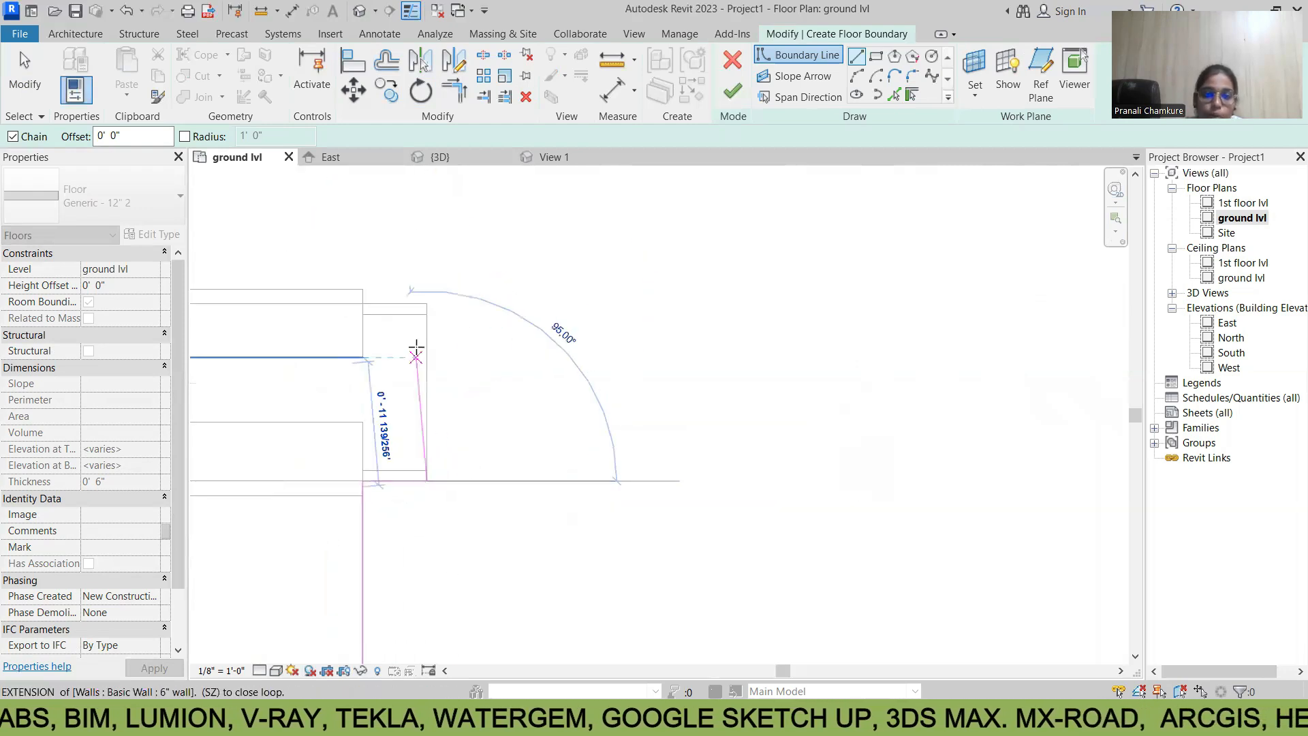
pyautogui.click(427, 305)
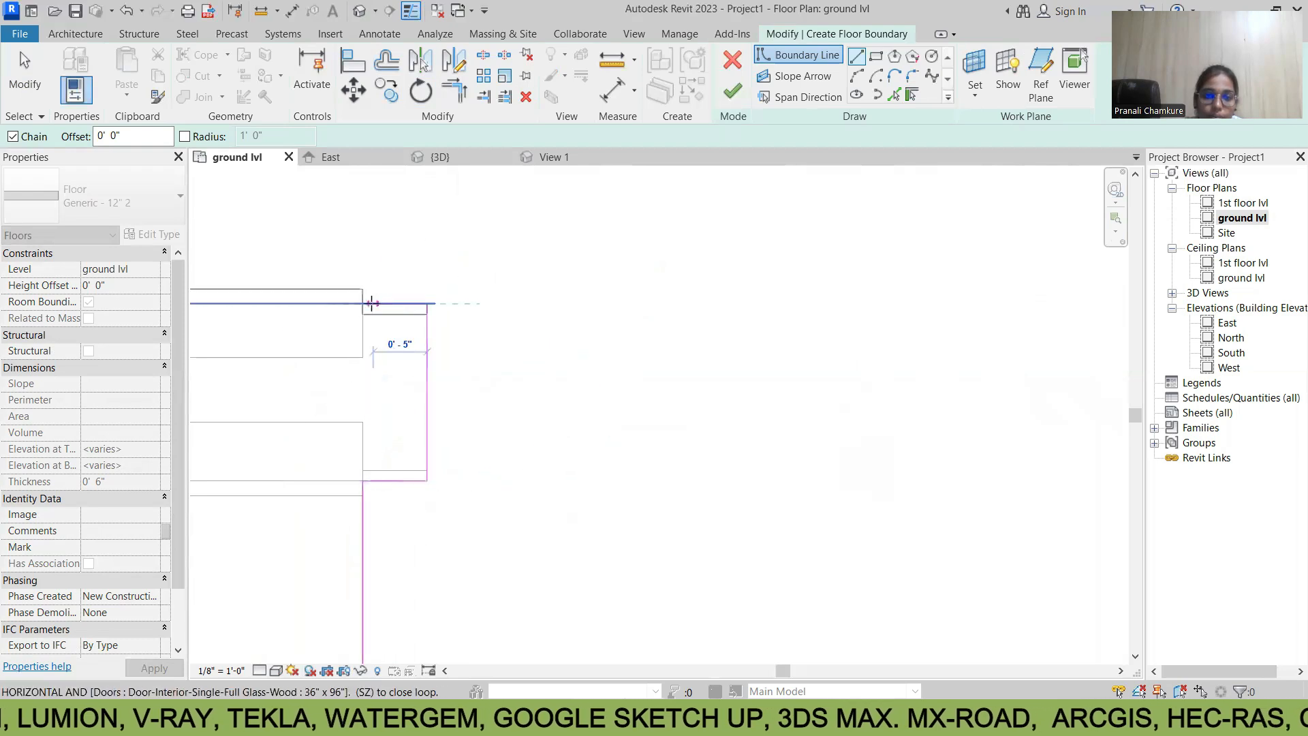
pyautogui.click(362, 303)
pyautogui.moveTo(370, 251); pyautogui.dragTo(366, 437, button='middle')
pyautogui.scroll(-2, 366, 437)
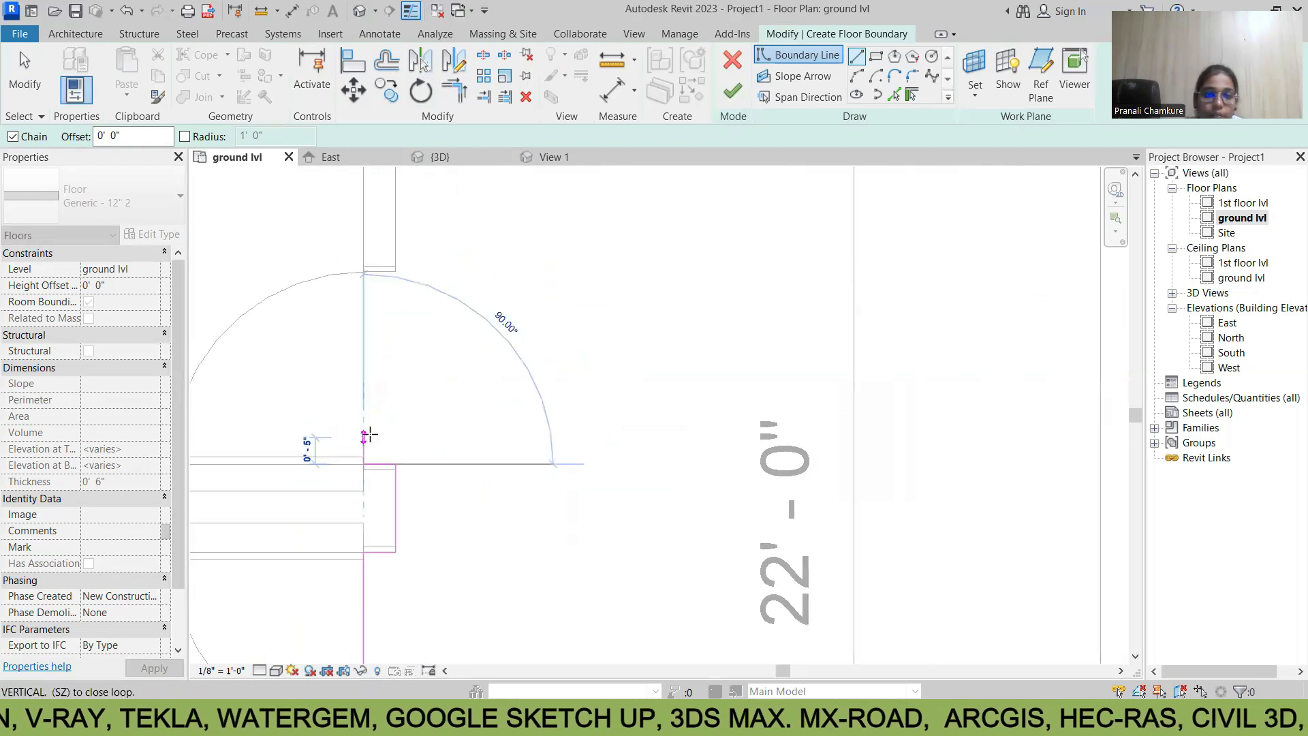
pyautogui.click(362, 273)
pyautogui.scroll(4, 392, 271)
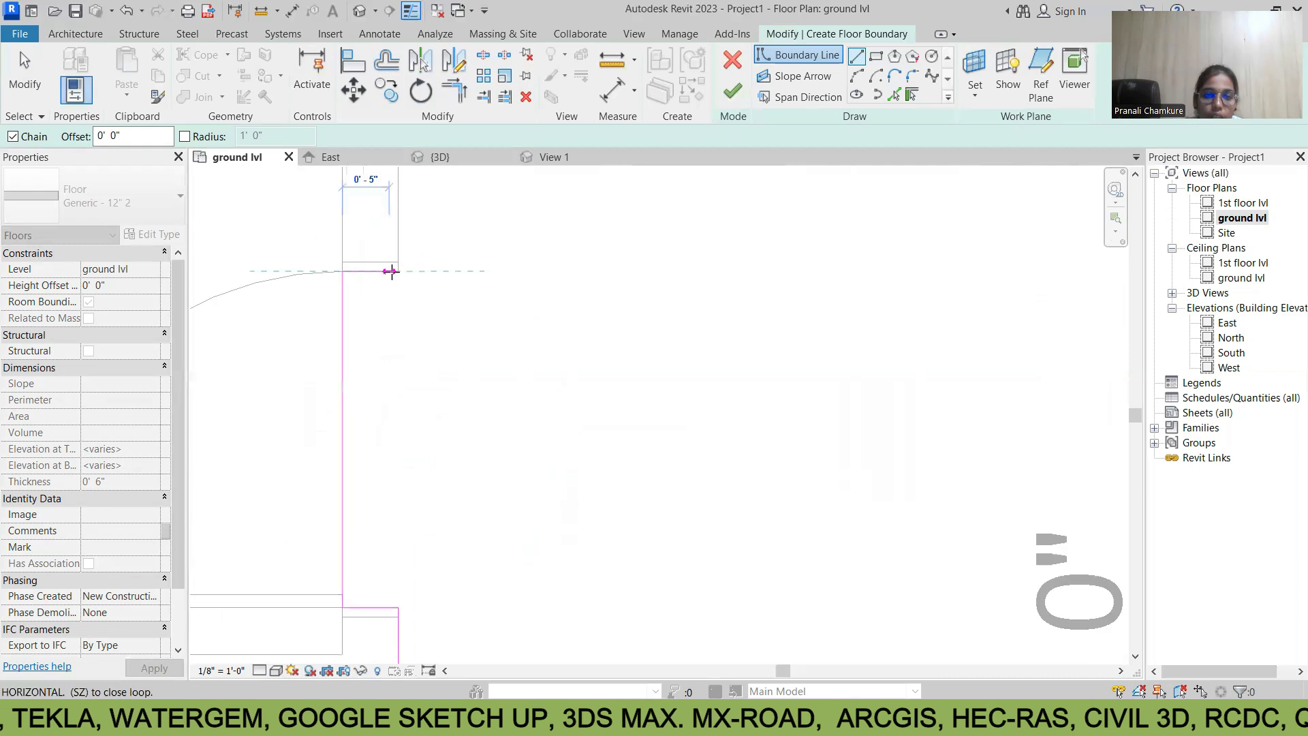
pyautogui.click(406, 271)
# Extend the hall's floor boundary up to its upper-left inner corner and across the top wall to the upper-right corner
pyautogui.moveTo(467, 262); pyautogui.dragTo(400, 507, button='middle')
pyautogui.scroll(-3, 401, 507)
pyautogui.scroll(-2, 410, 361)
pyautogui.moveTo(430, 313); pyautogui.dragTo(396, 474, button='middle')
pyautogui.scroll(-2, 395, 474)
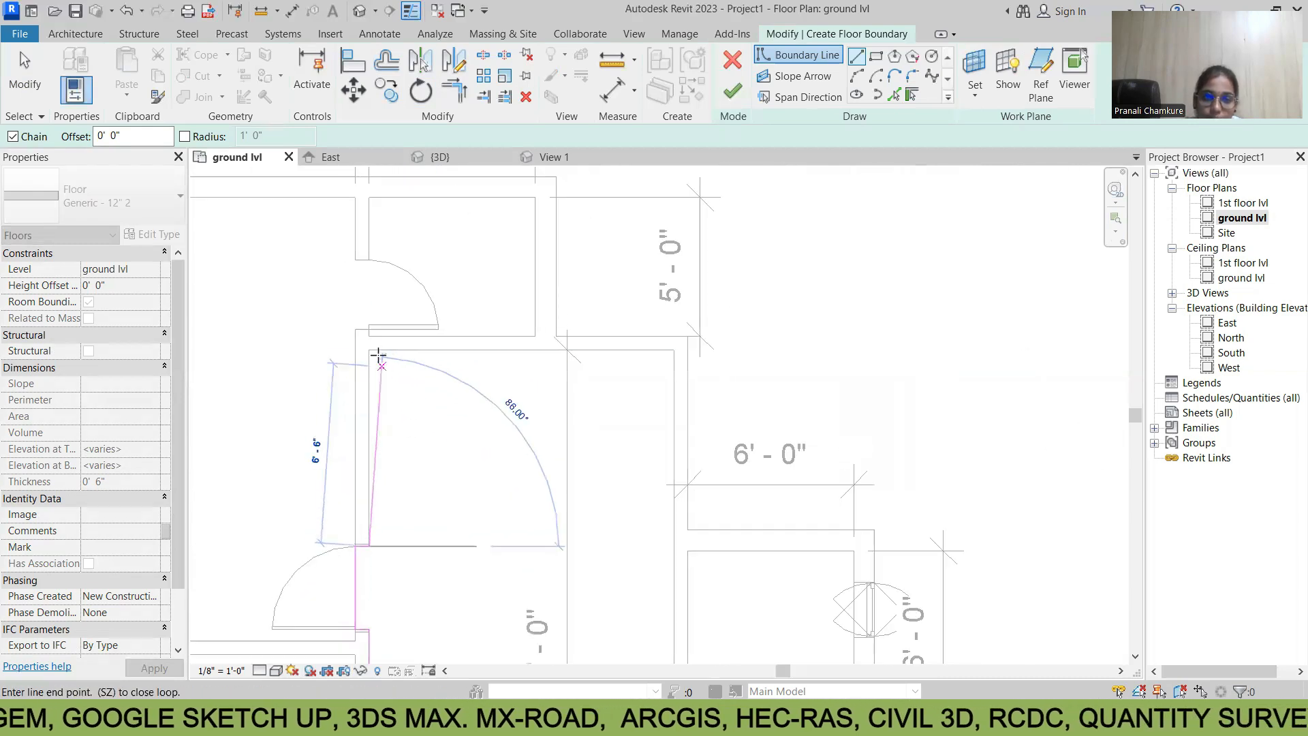
pyautogui.click(368, 350)
pyautogui.click(674, 351)
# Close the hall's floor boundary down its 22' right wall and along the bottom wall, finish the floor and deselect it
pyautogui.scroll(-4, 549, 461)
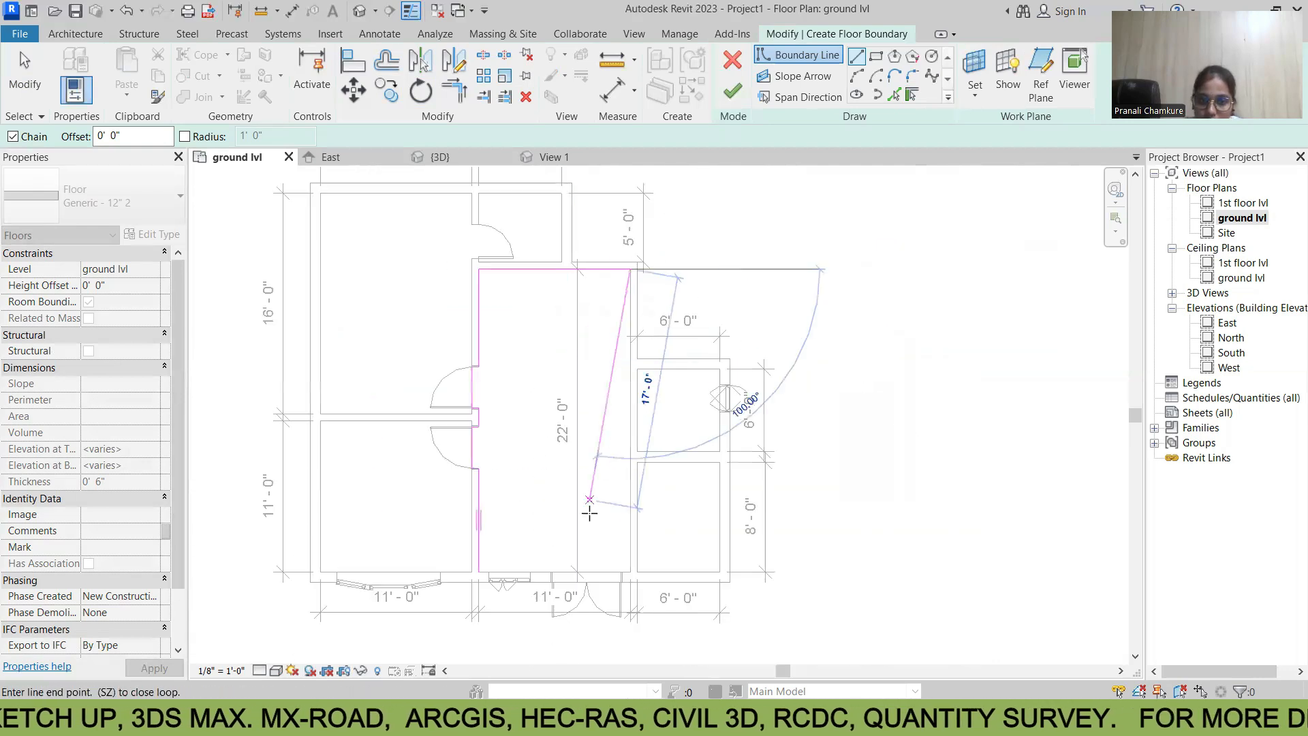
pyautogui.scroll(5, 589, 512)
pyautogui.click(667, 579)
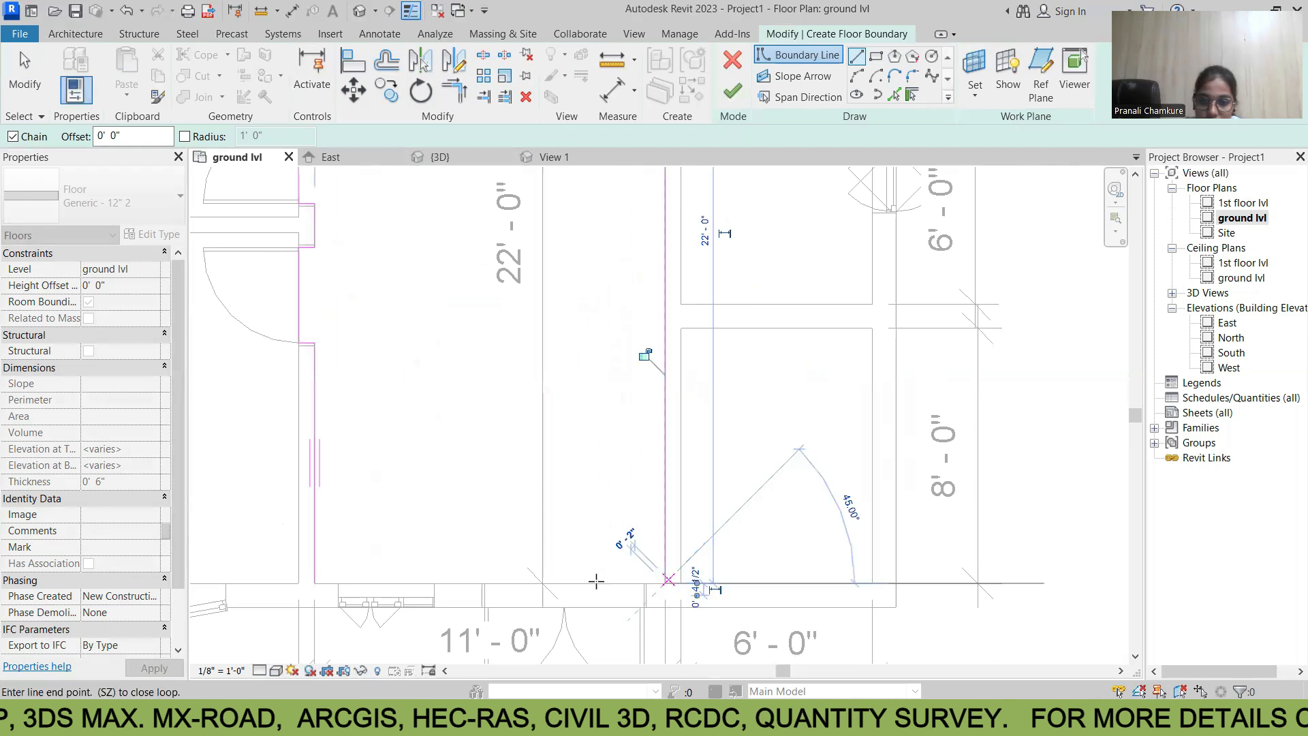
pyautogui.click(314, 583)
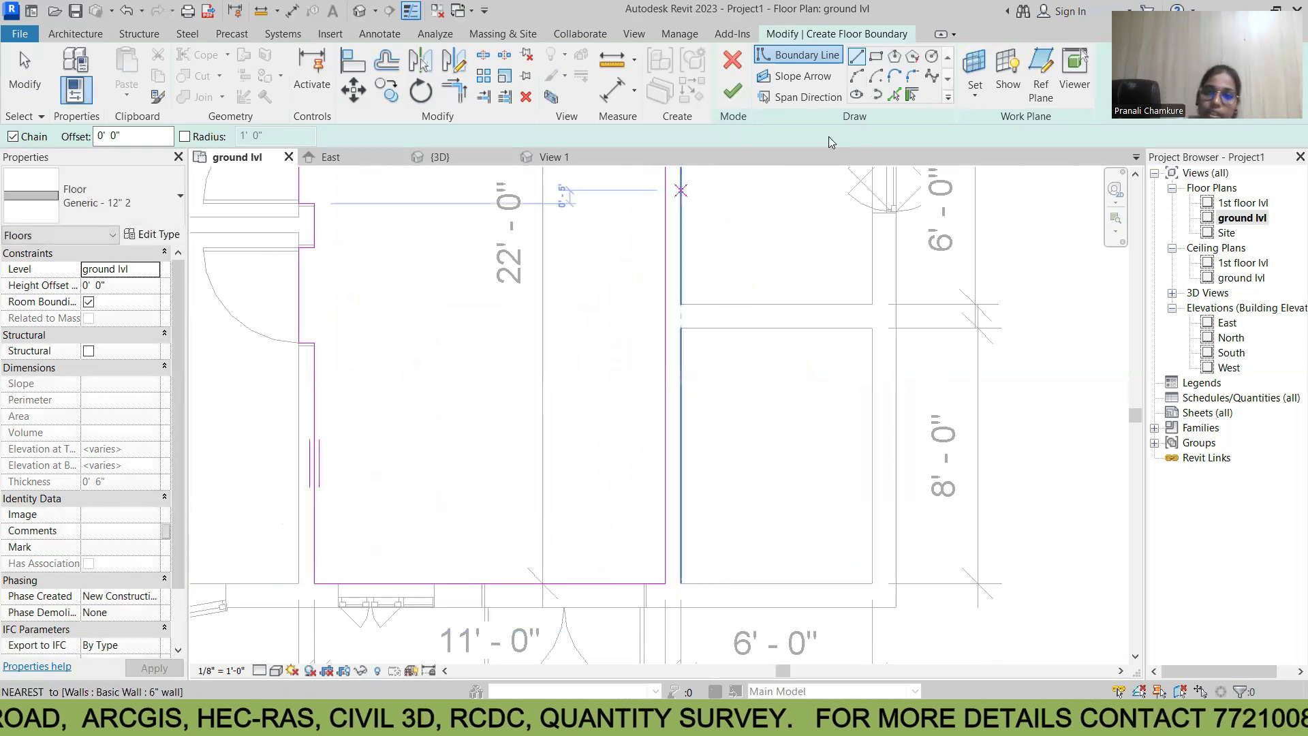
pyautogui.scroll(-4, 545, 361)
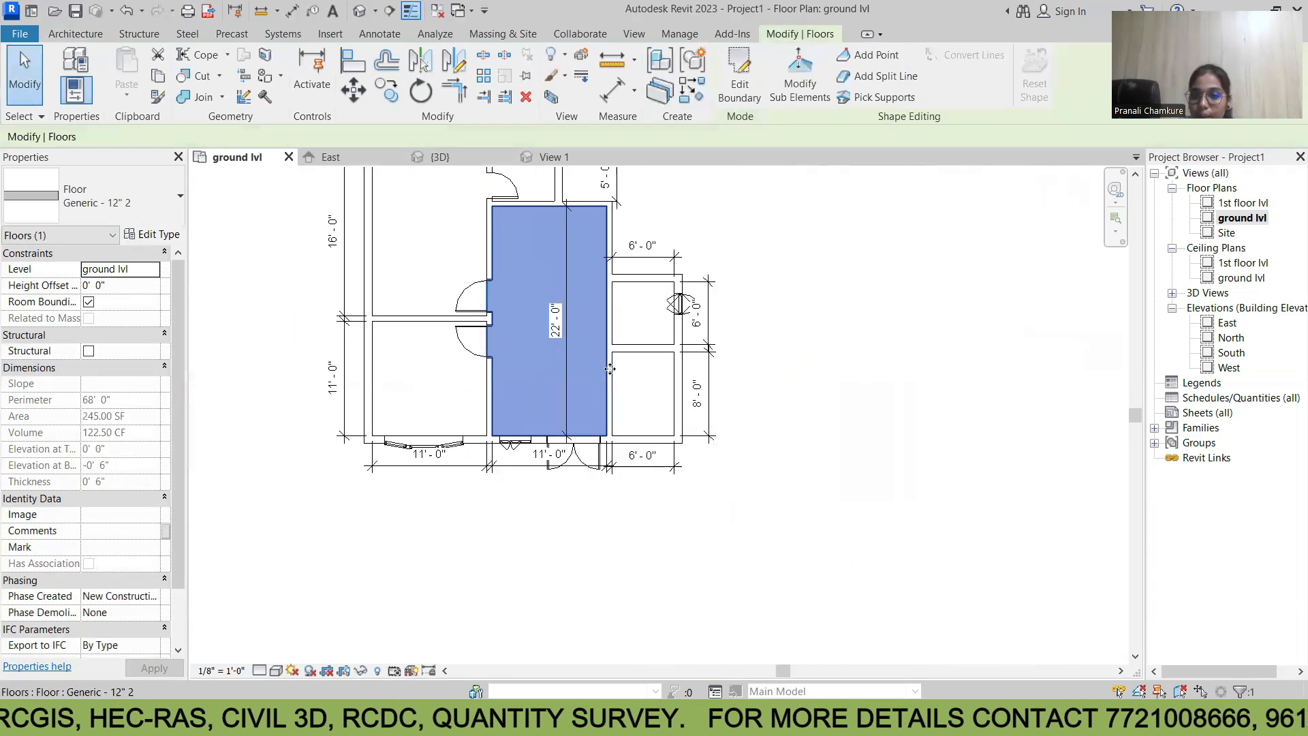
pyautogui.click(539, 498)
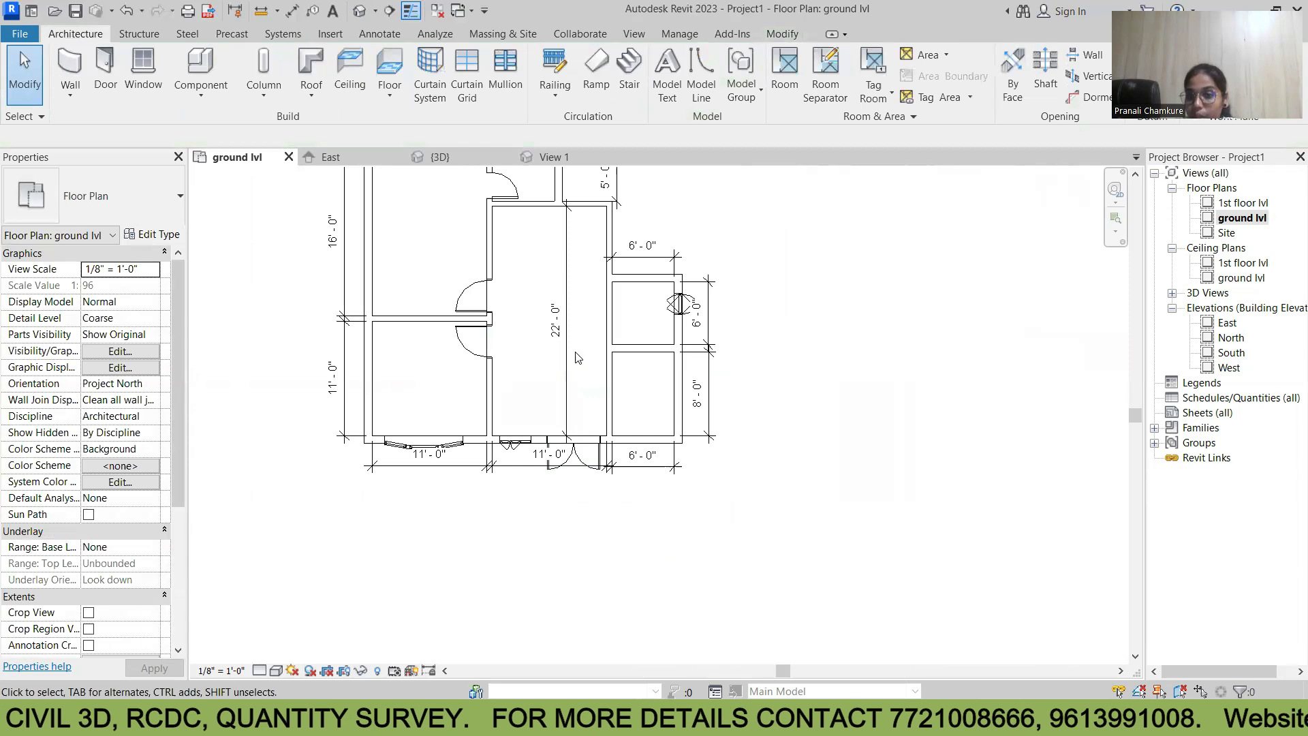
# Start an architectural floor for the upper-left 11' by 16' room with a straight boundary line along its top inner wall
pyautogui.moveTo(752, 425); pyautogui.dragTo(803, 539, button='middle')
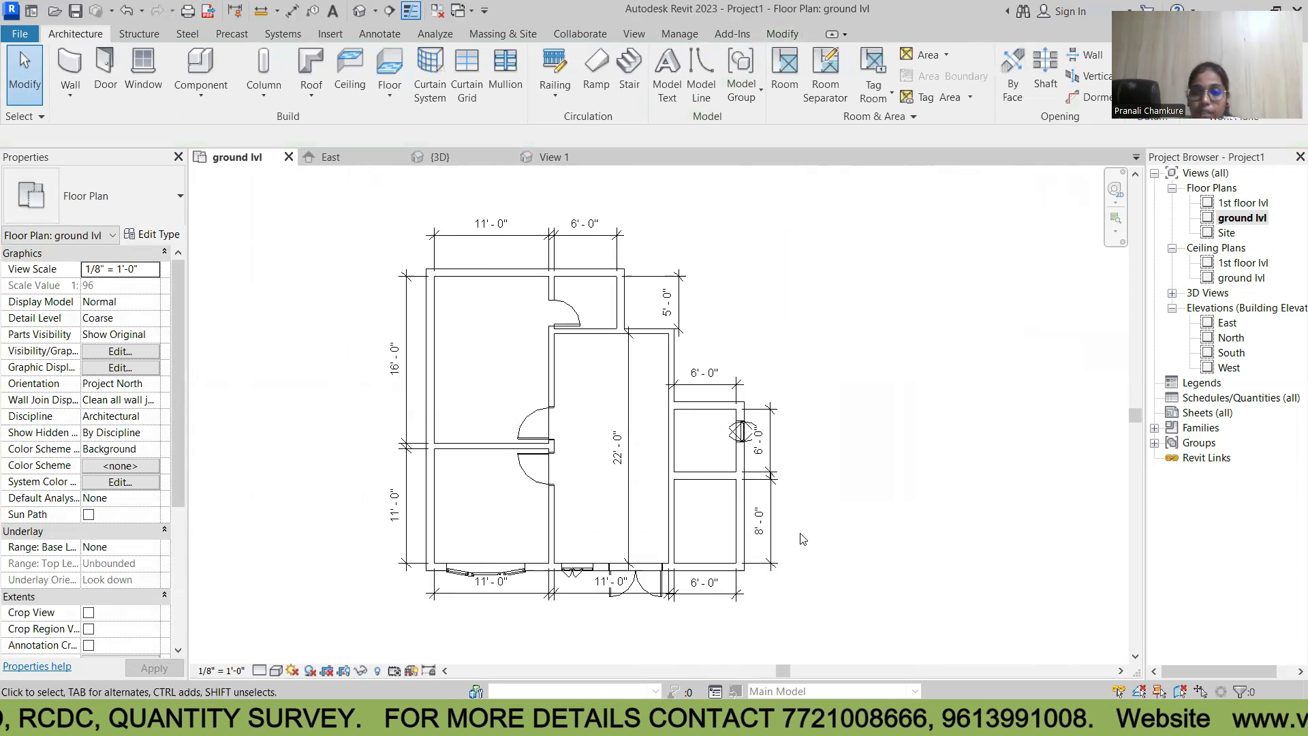
pyautogui.click(388, 96)
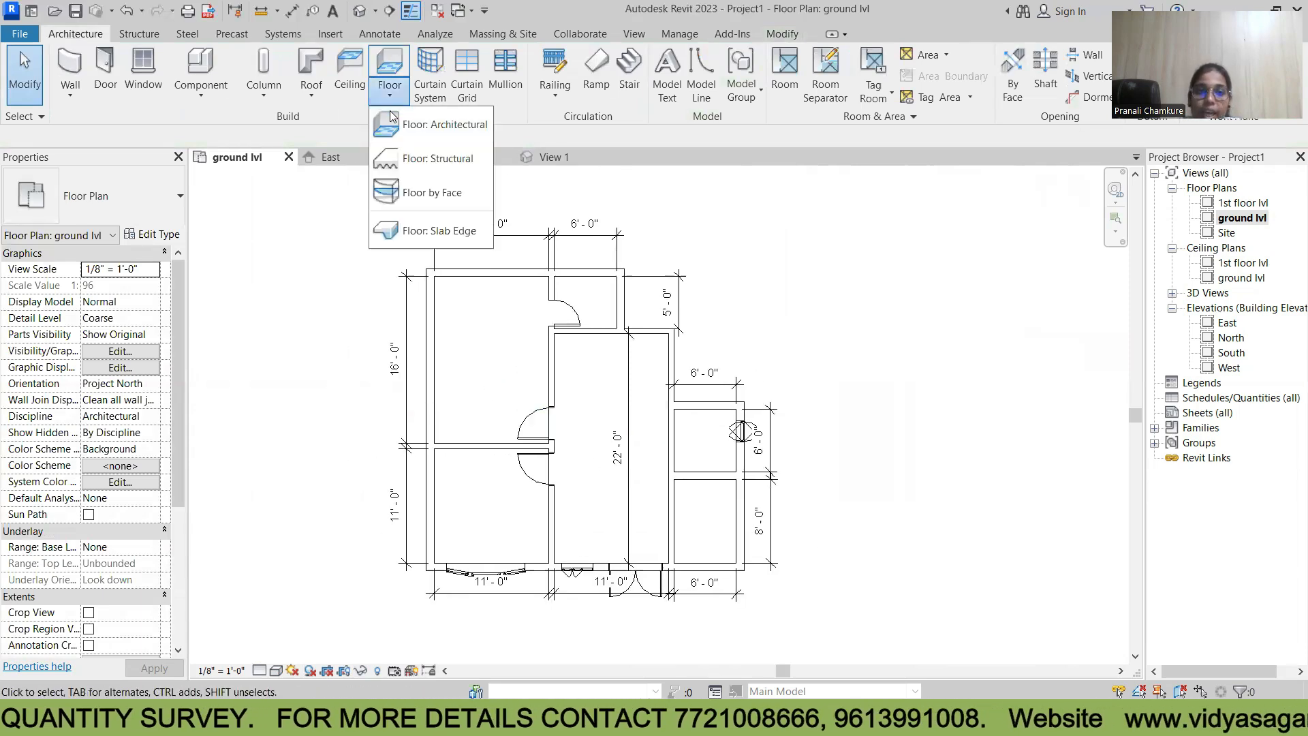
pyautogui.click(443, 124)
pyautogui.click(856, 56)
pyautogui.scroll(4, 453, 315)
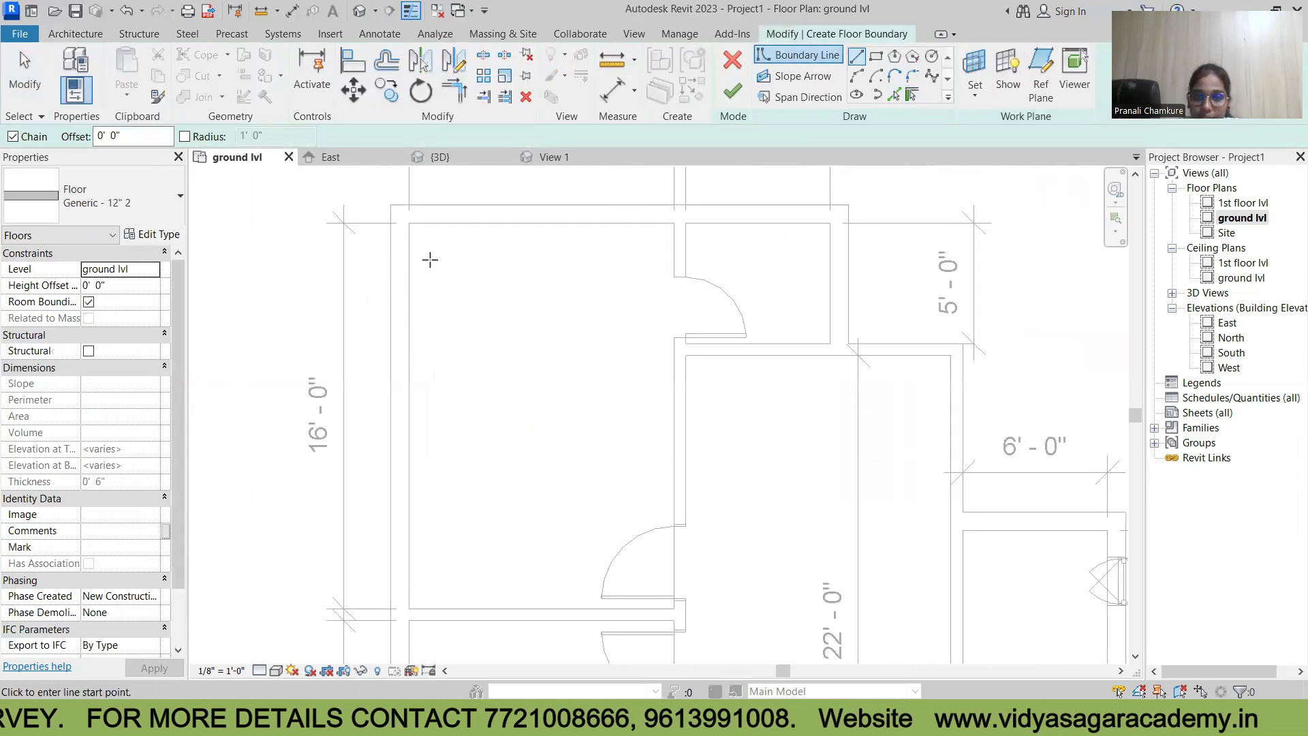
pyautogui.click(409, 223)
pyautogui.click(674, 223)
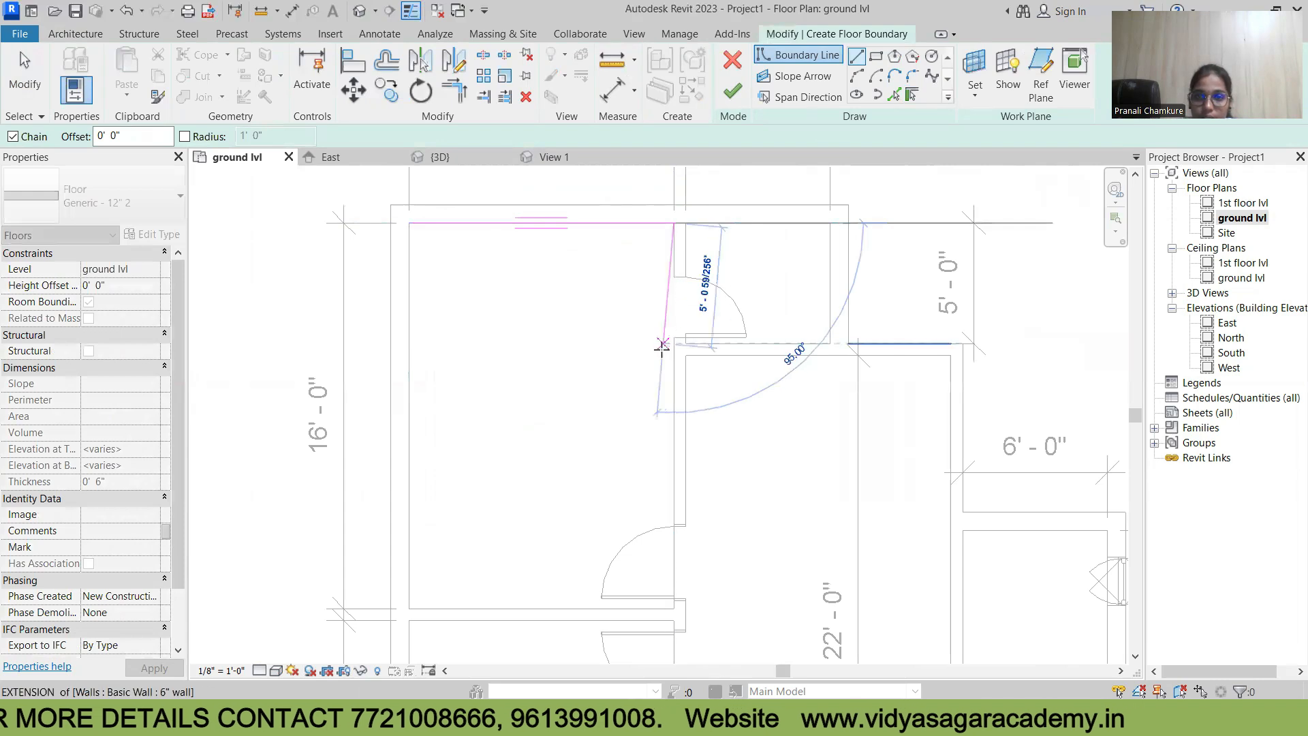
# Run the room's floor boundary down the right wall and around the door opening to the small upper room
pyautogui.scroll(5, 673, 355)
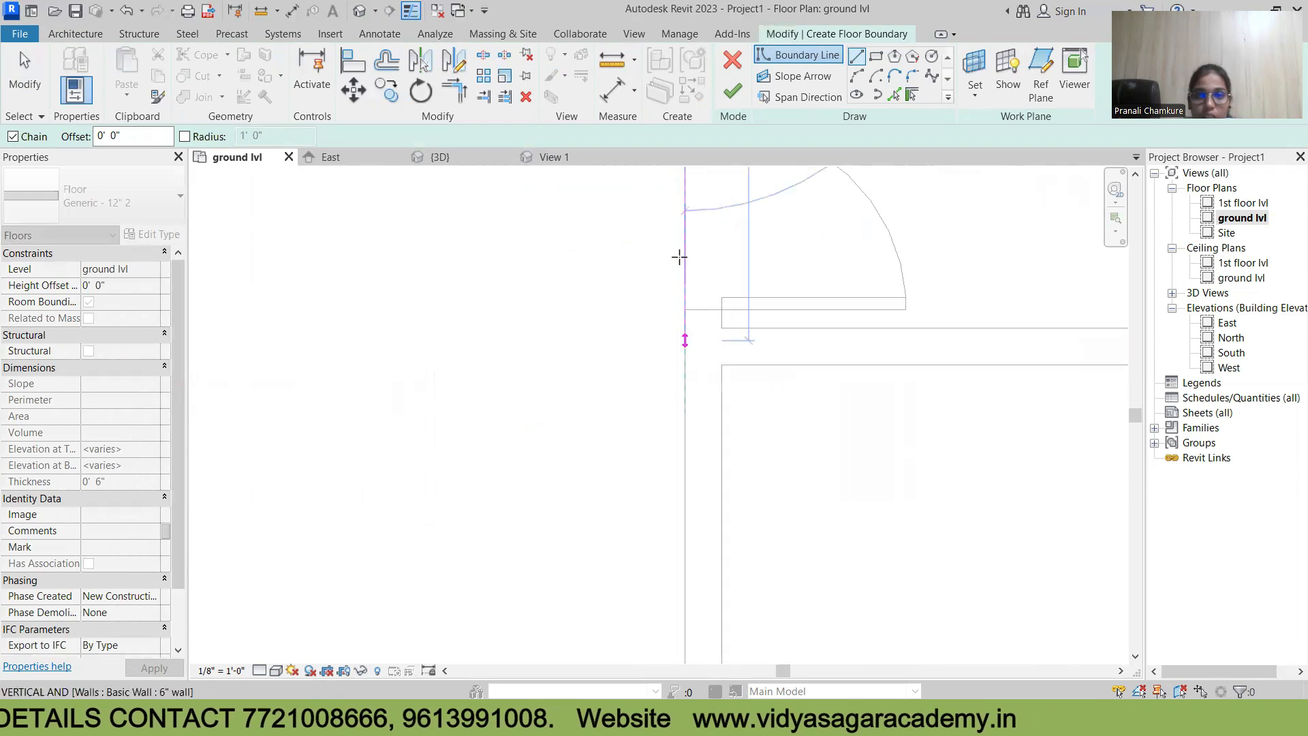
pyautogui.scroll(3, 640, 263)
pyautogui.click(626, 242)
pyautogui.click(755, 243)
pyautogui.moveTo(713, 474); pyautogui.dragTo(718, 263, button='middle')
pyautogui.scroll(-2, 715, 306)
pyautogui.click(740, 520)
pyautogui.click(668, 519)
# Continue the floor boundary down to the 16' room's lower-right inner corner and along its bottom wall to the lower-left corner
pyautogui.scroll(-3, 675, 293)
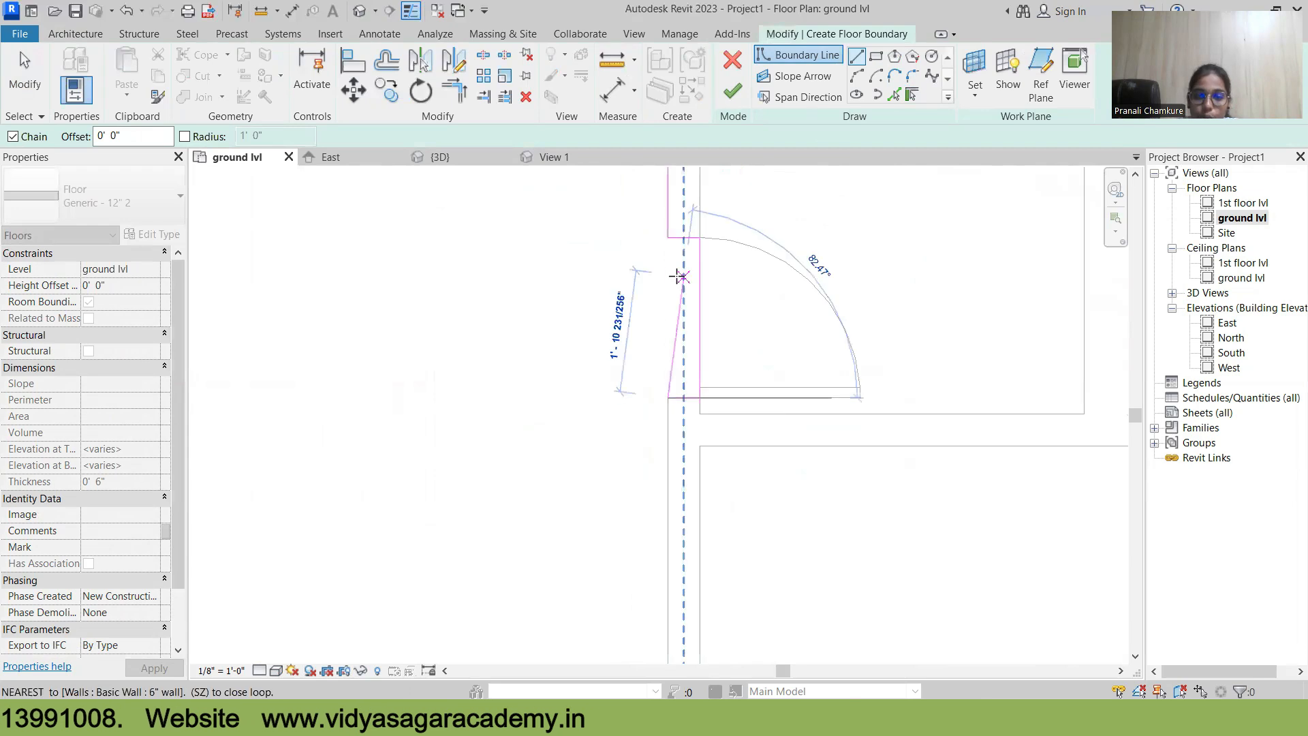
pyautogui.scroll(-3, 677, 361)
pyautogui.scroll(3, 671, 518)
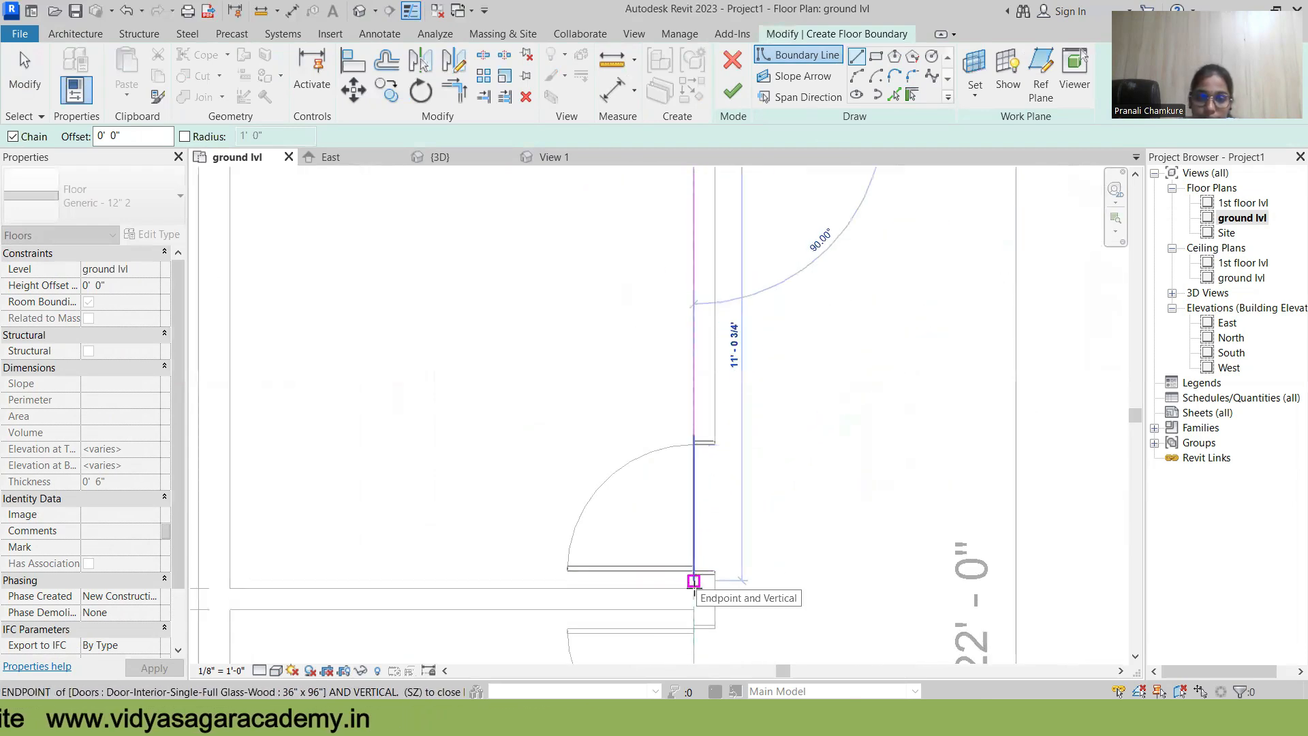
pyautogui.click(693, 582)
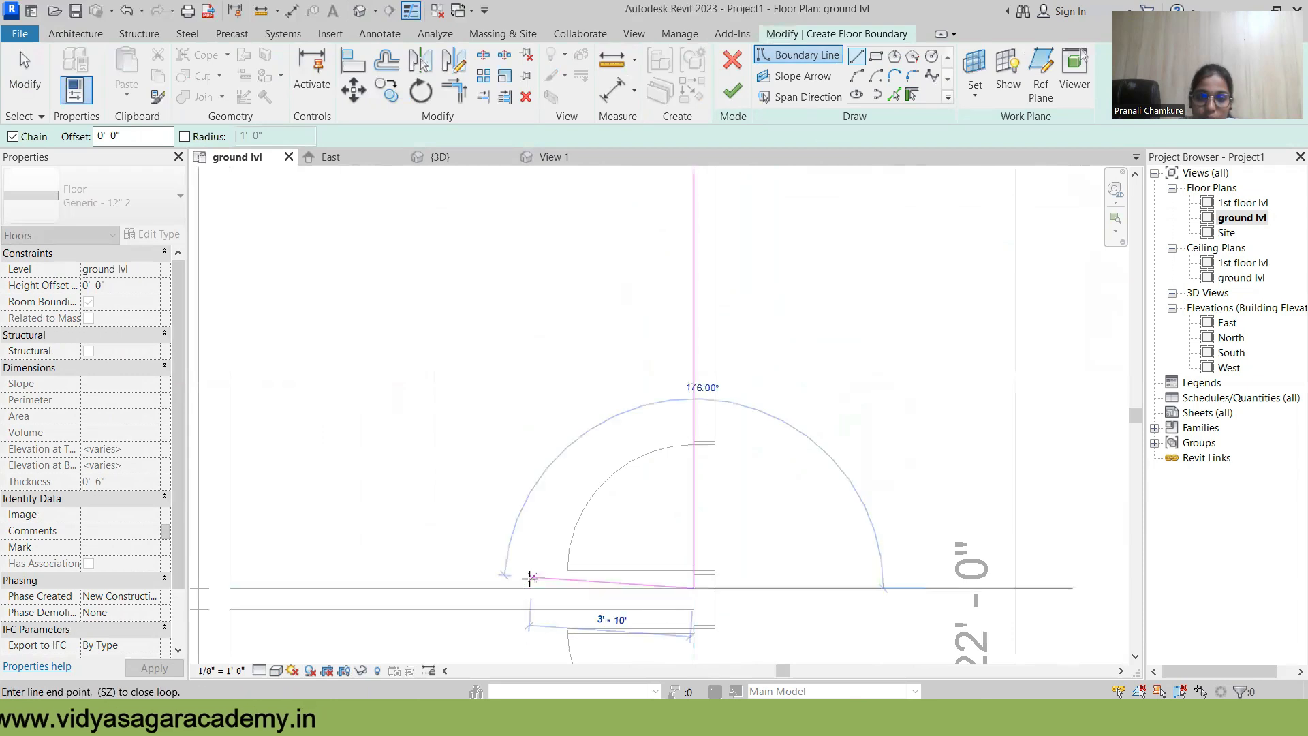
pyautogui.click(228, 584)
# Close the boundary at the 16' room's upper-left inner corner, finish the floor and deselect it
pyautogui.moveTo(400, 380); pyautogui.dragTo(604, 543, button='middle')
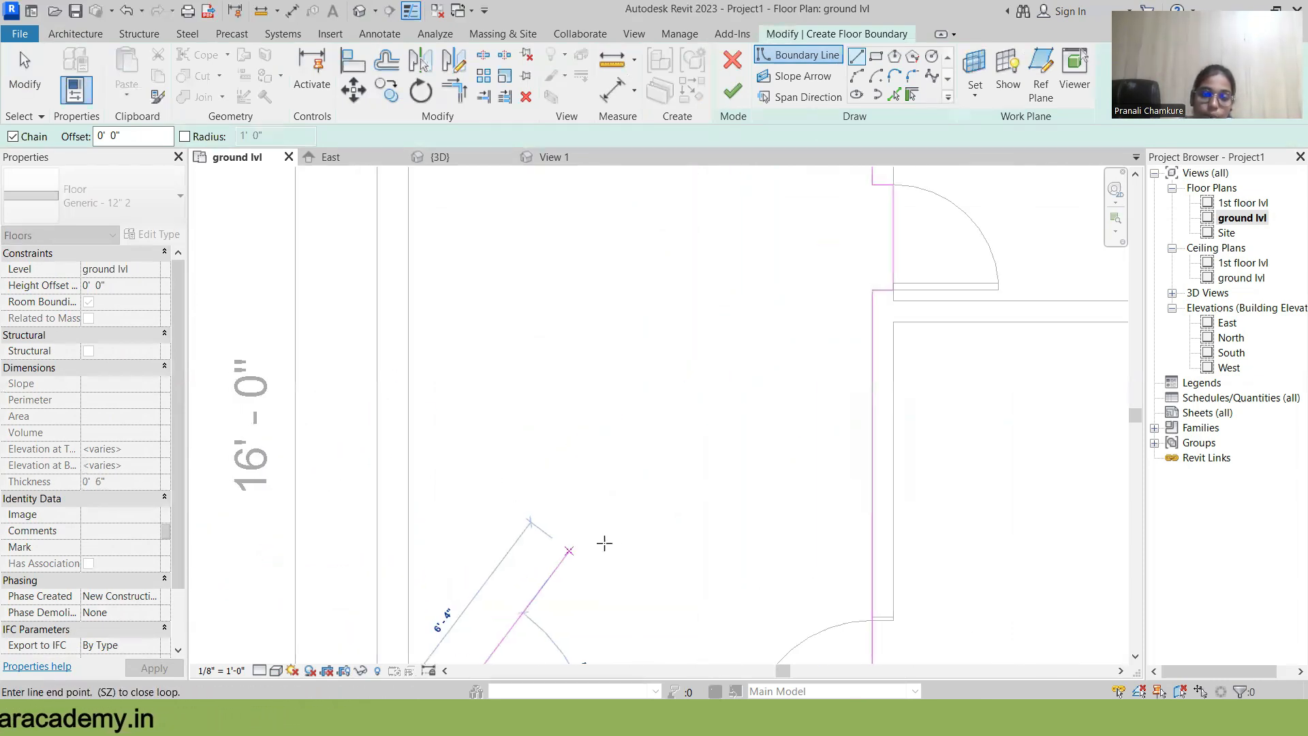
pyautogui.scroll(-3, 604, 542)
pyautogui.click(496, 285)
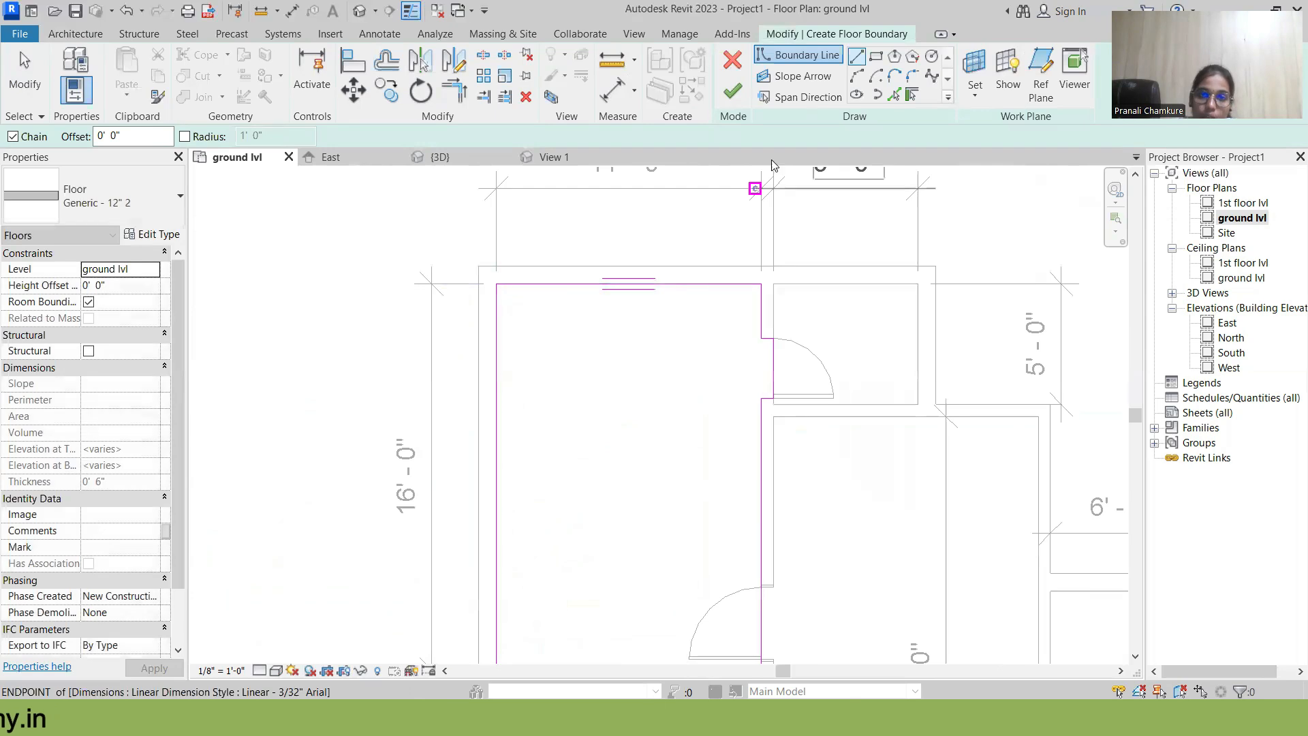
pyautogui.click(734, 92)
pyautogui.scroll(-5, 582, 378)
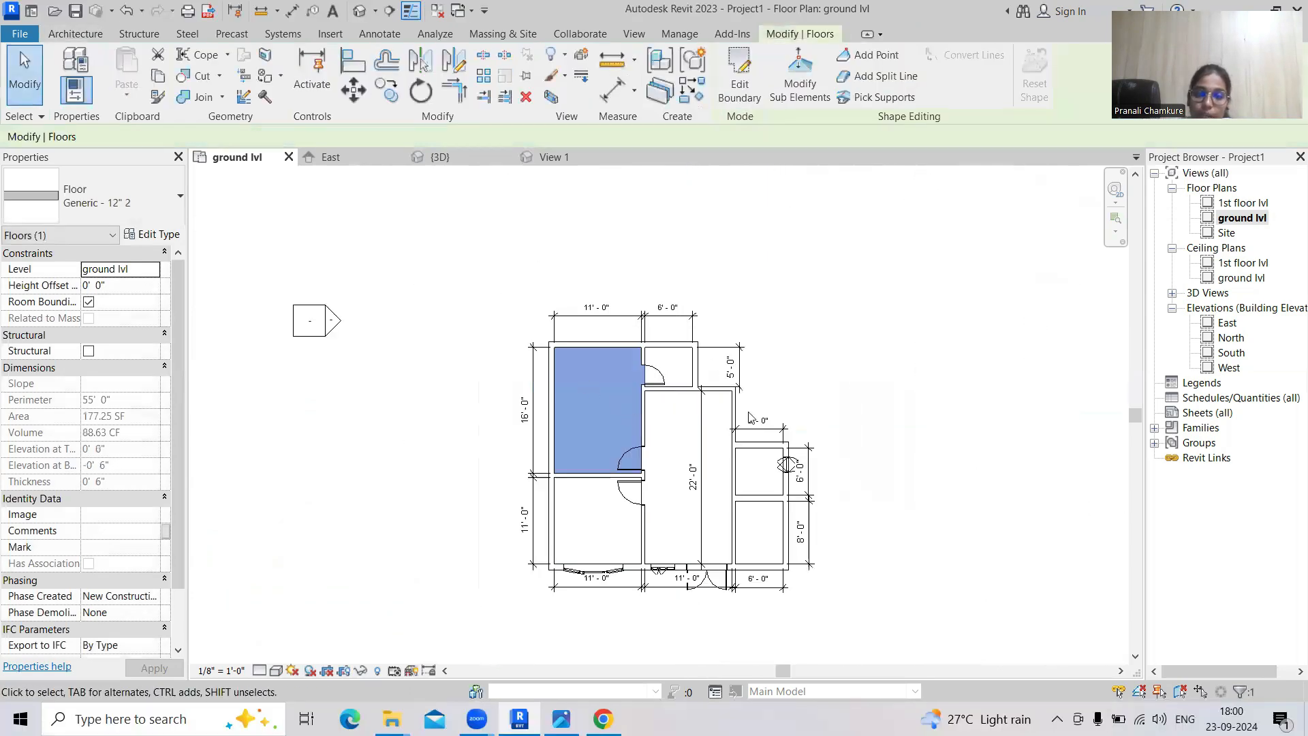
pyautogui.click(825, 351)
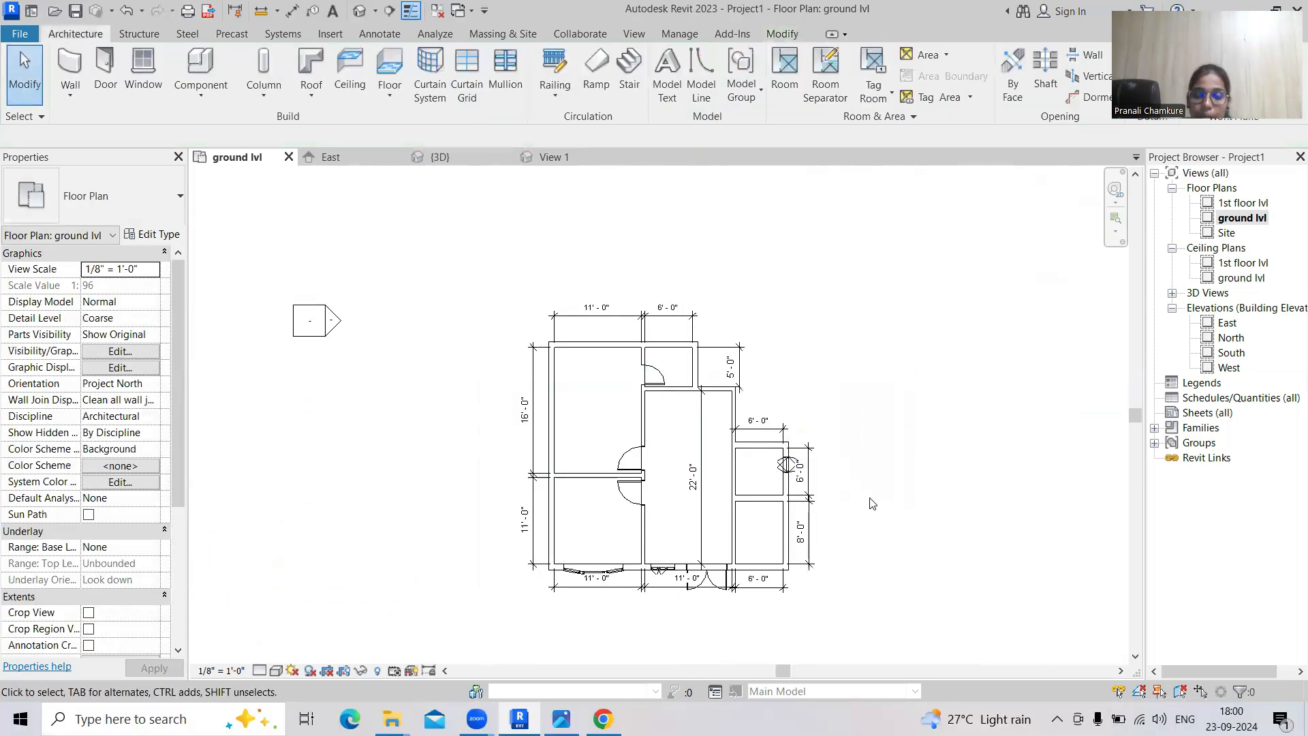
# Create a 6' by 5' rectangular floor between the inner corners of the small upper room, then deselect it
pyautogui.click(380, 88)
pyautogui.scroll(3, 667, 382)
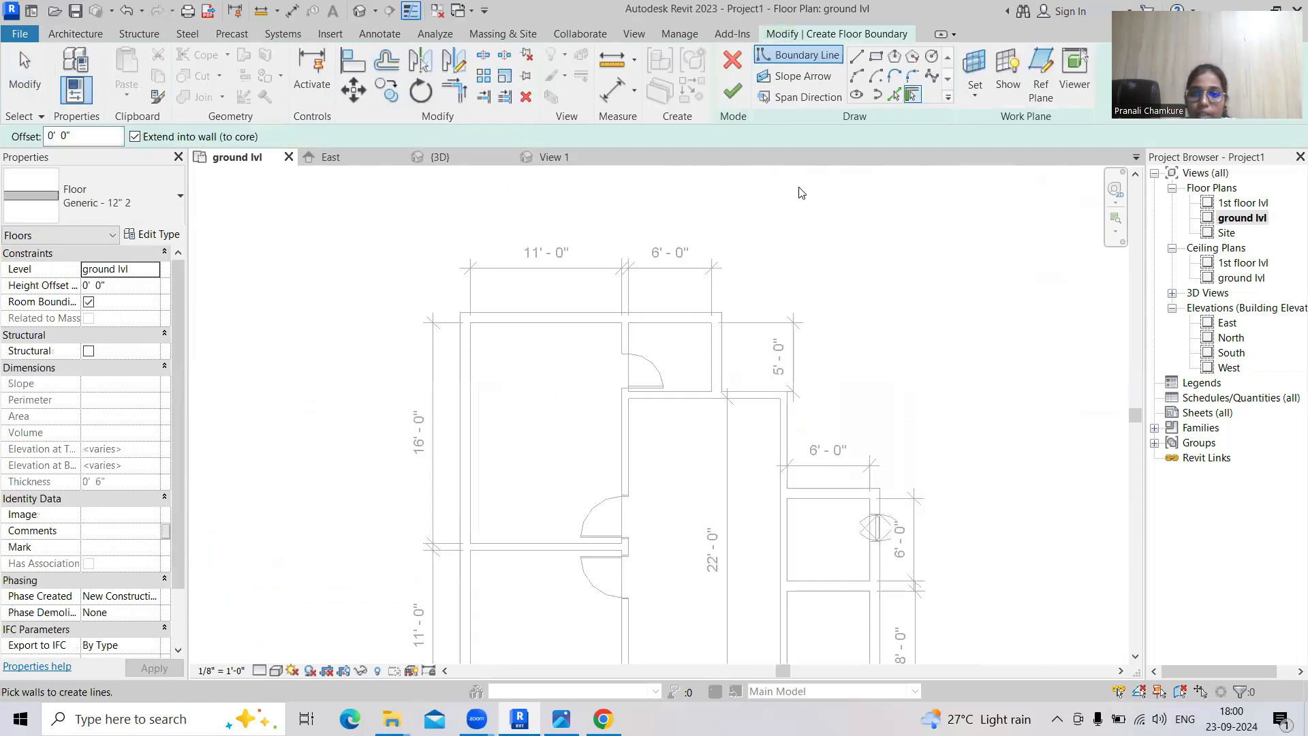
pyautogui.click(877, 56)
pyautogui.scroll(2, 673, 325)
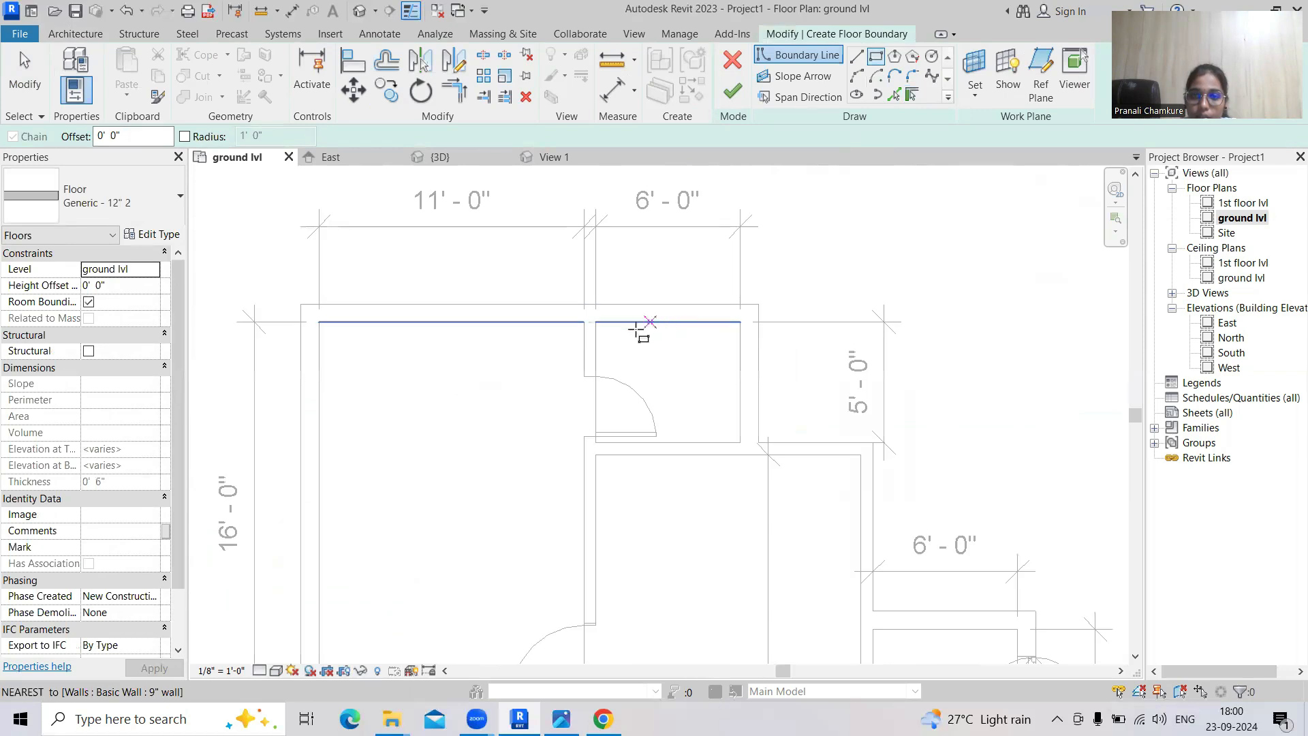
pyautogui.click(596, 321)
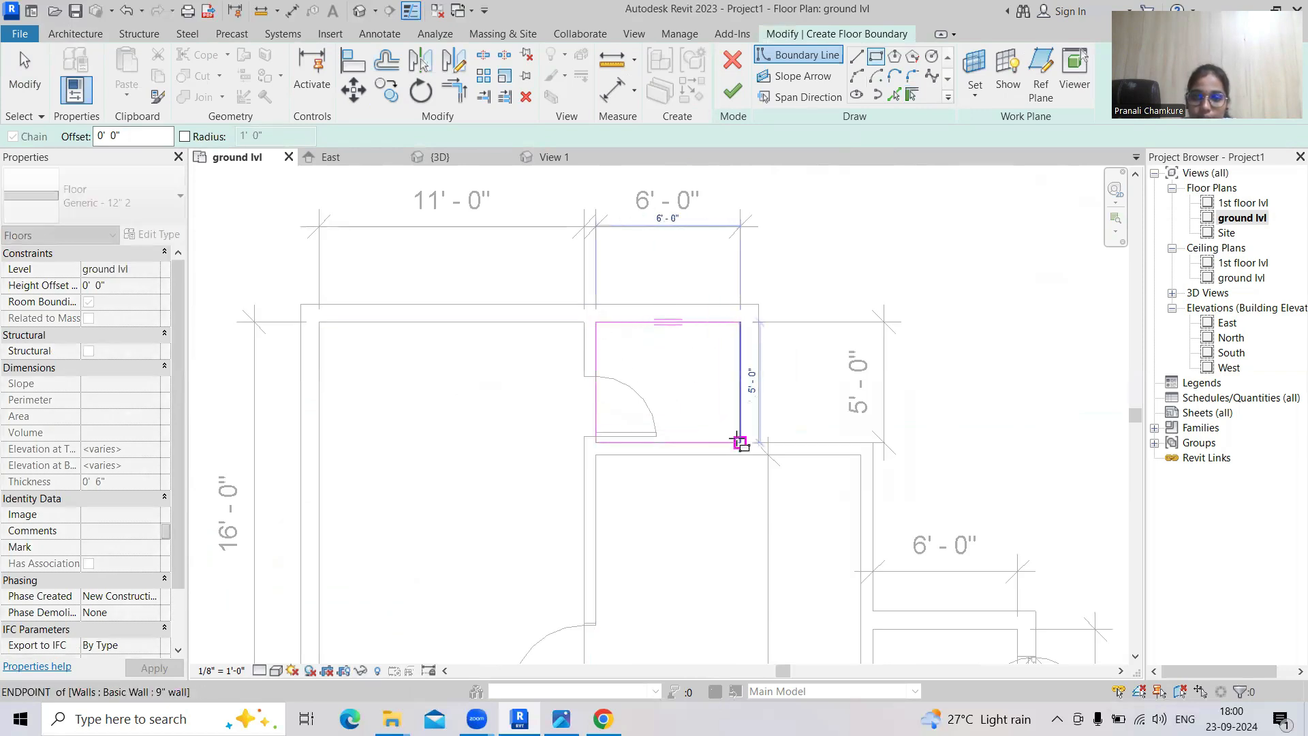
pyautogui.click(741, 442)
pyautogui.click(731, 91)
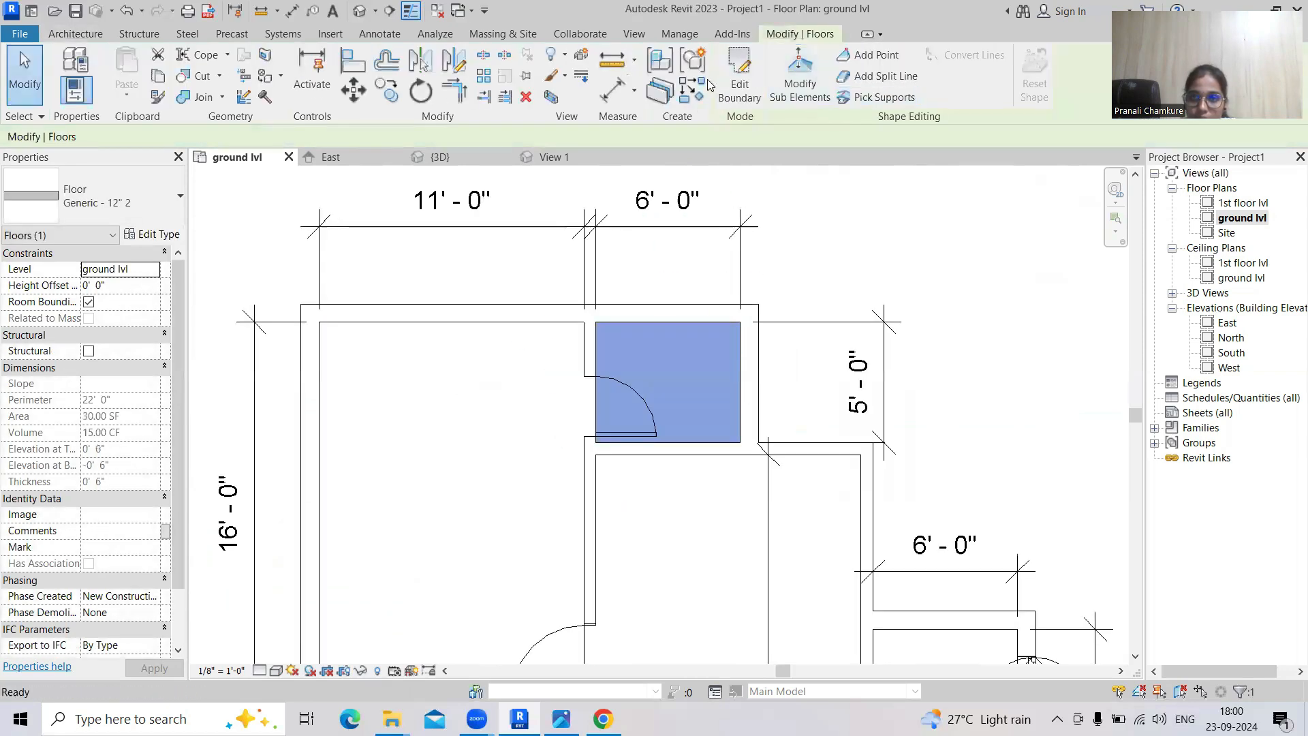
pyautogui.scroll(-2, 764, 601)
pyautogui.moveTo(776, 559); pyautogui.dragTo(645, 393, button='middle')
pyautogui.click(807, 415)
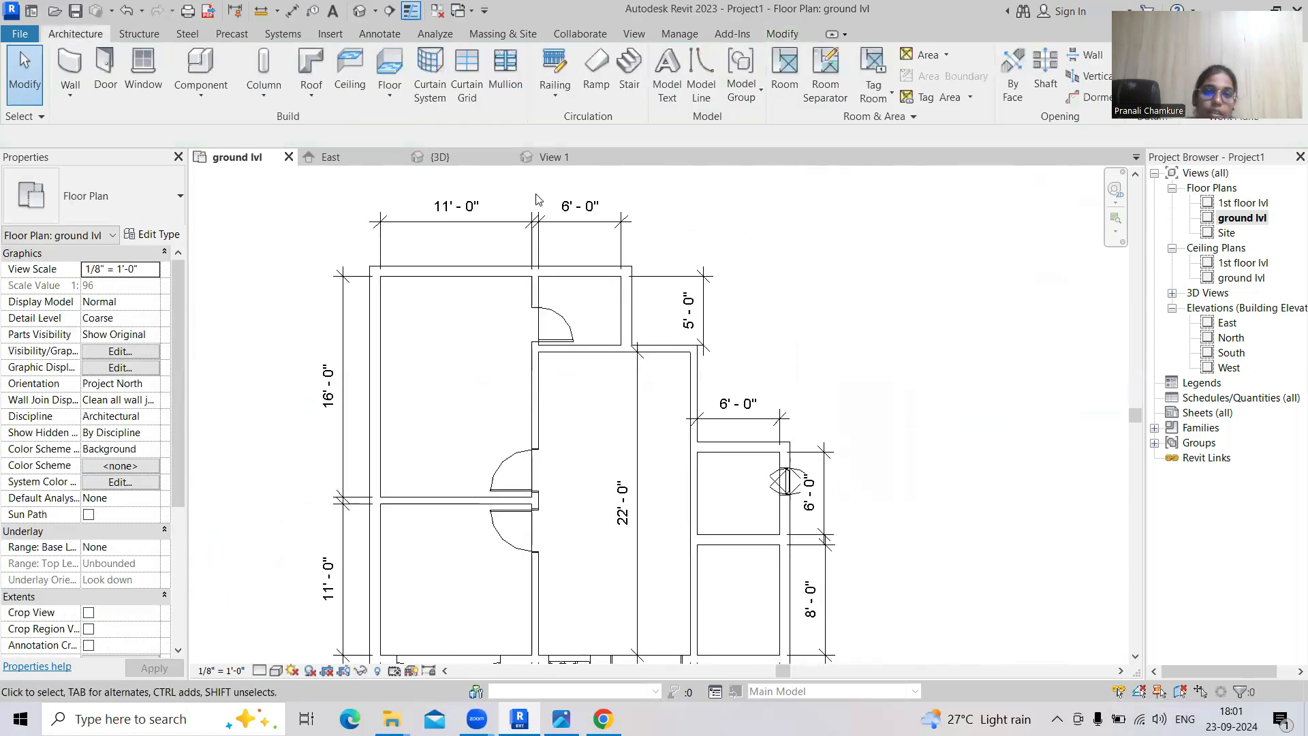
# Create a 6' by 6' rectangular floor between the inner corners of the small room with the window east of the 22' room
pyautogui.scroll(3, 717, 498)
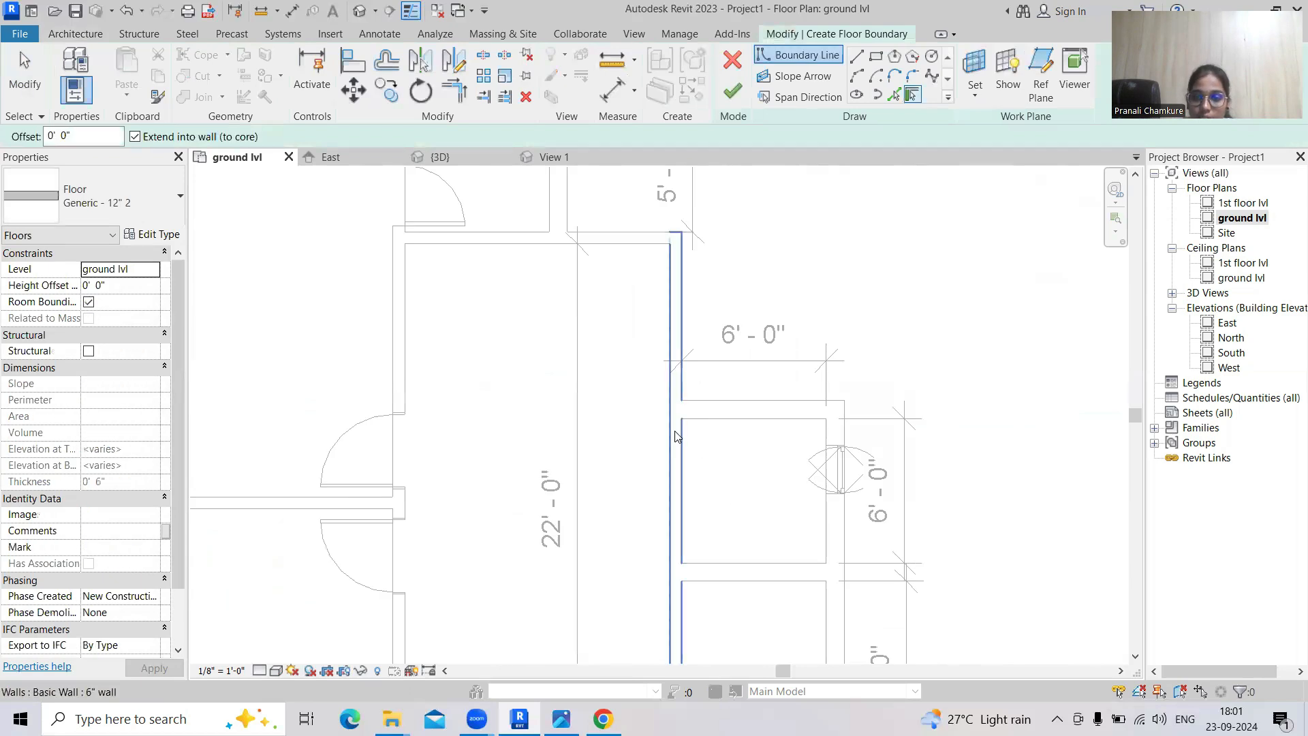
pyautogui.click(878, 55)
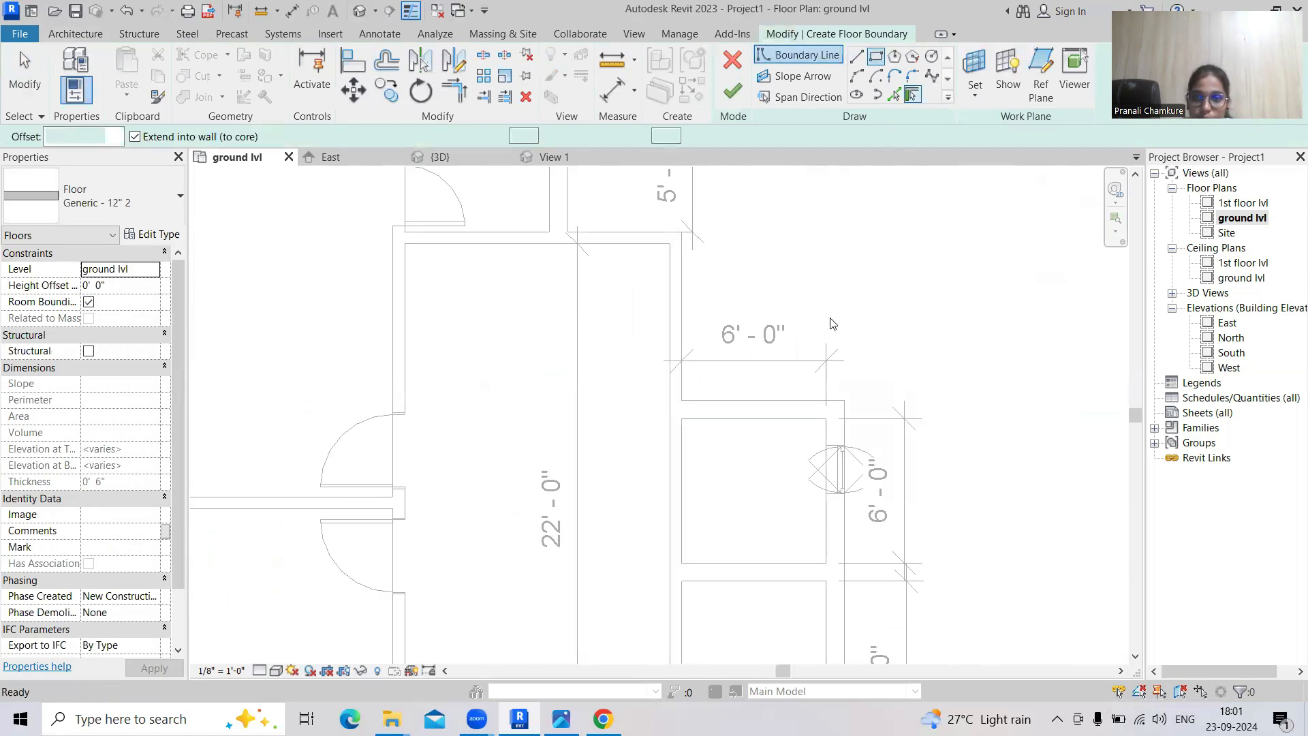
pyautogui.click(683, 418)
pyautogui.click(825, 561)
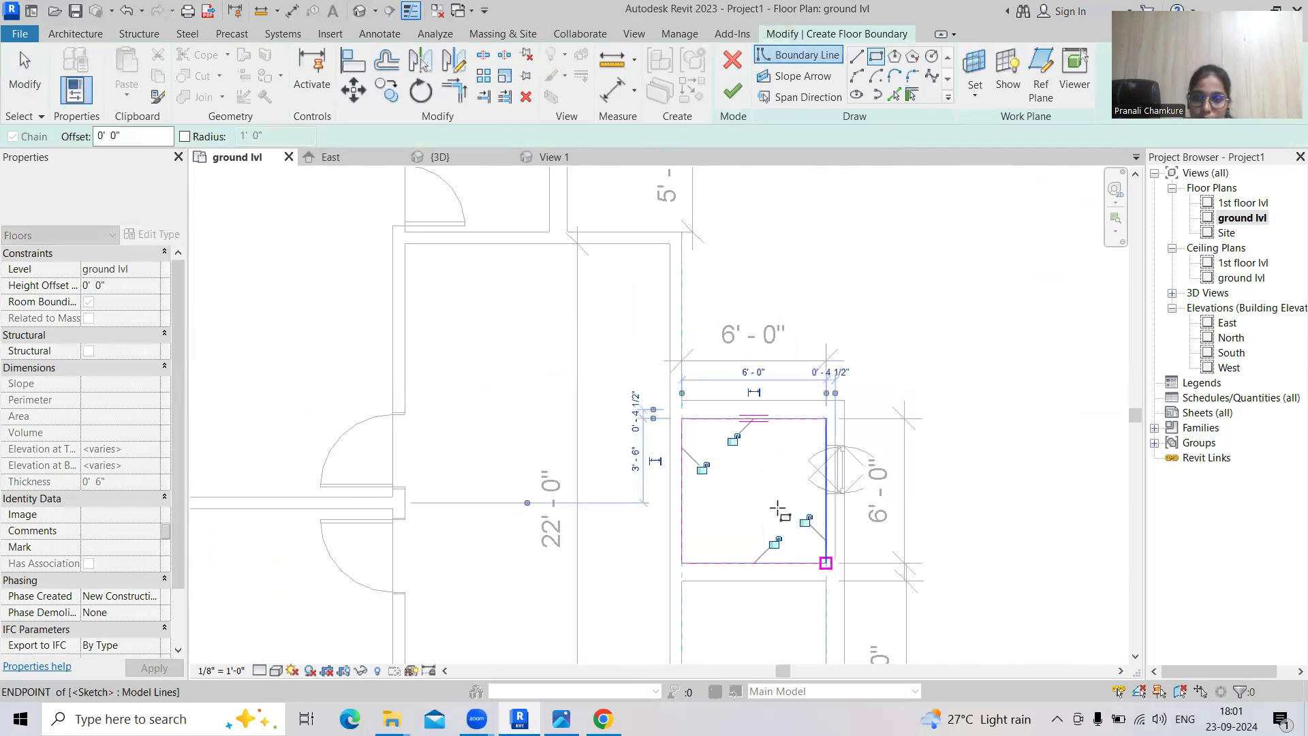
pyautogui.click(733, 92)
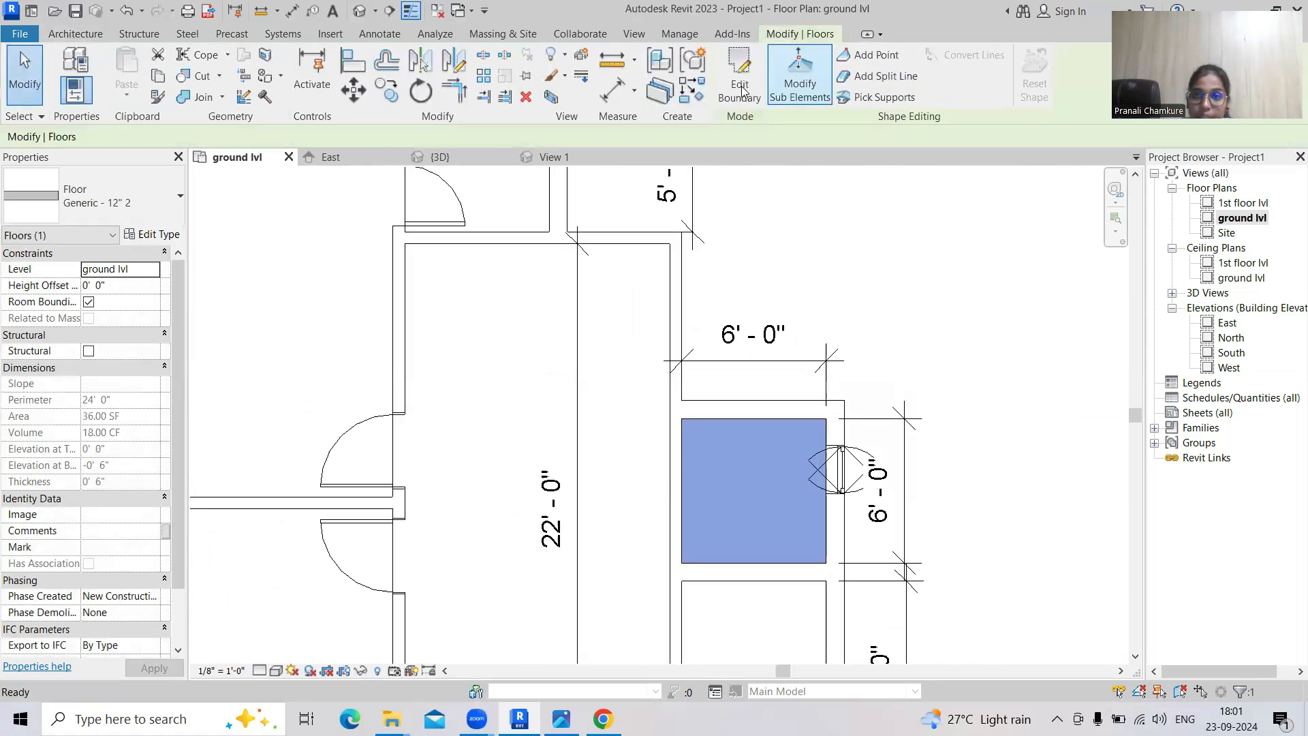
# Create a 6' by 8' rectangular floor between the inner corners of the room directly below the 6' by 6' room
pyautogui.moveTo(799, 292); pyautogui.dragTo(738, 143, button='middle')
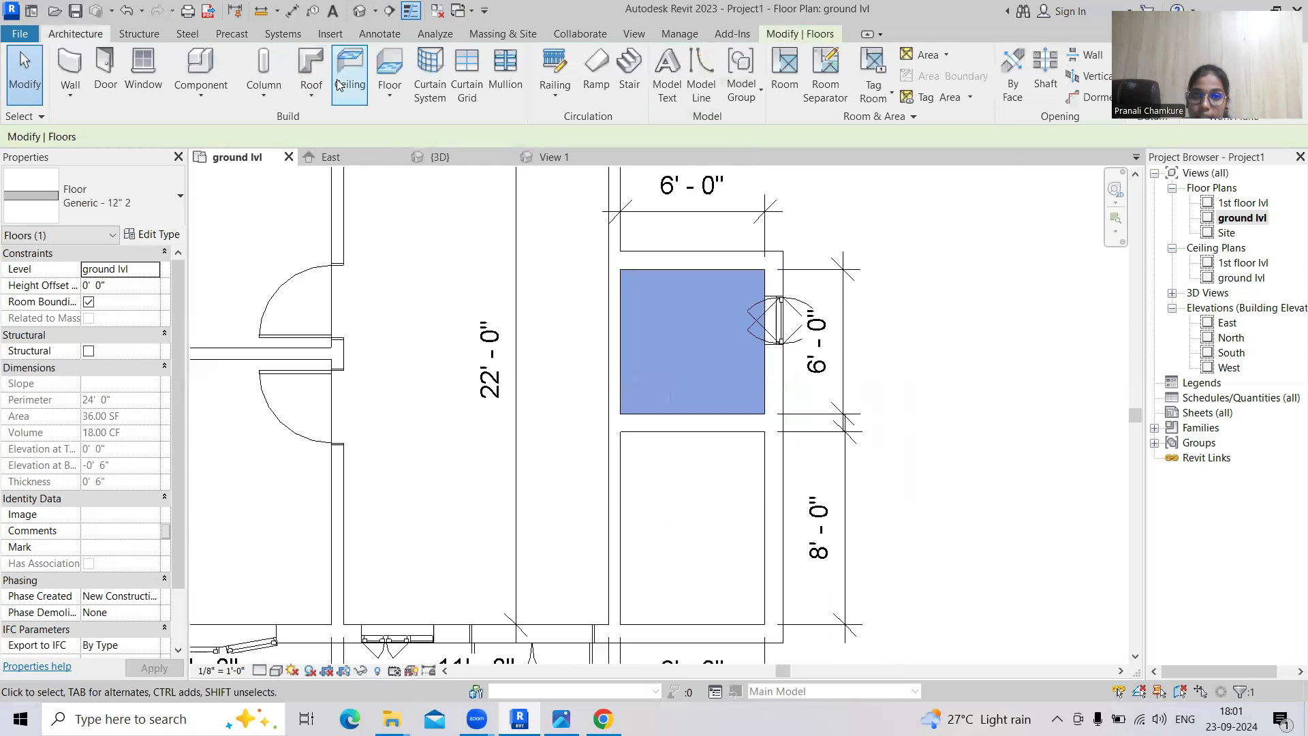
pyautogui.click(389, 68)
pyautogui.click(875, 57)
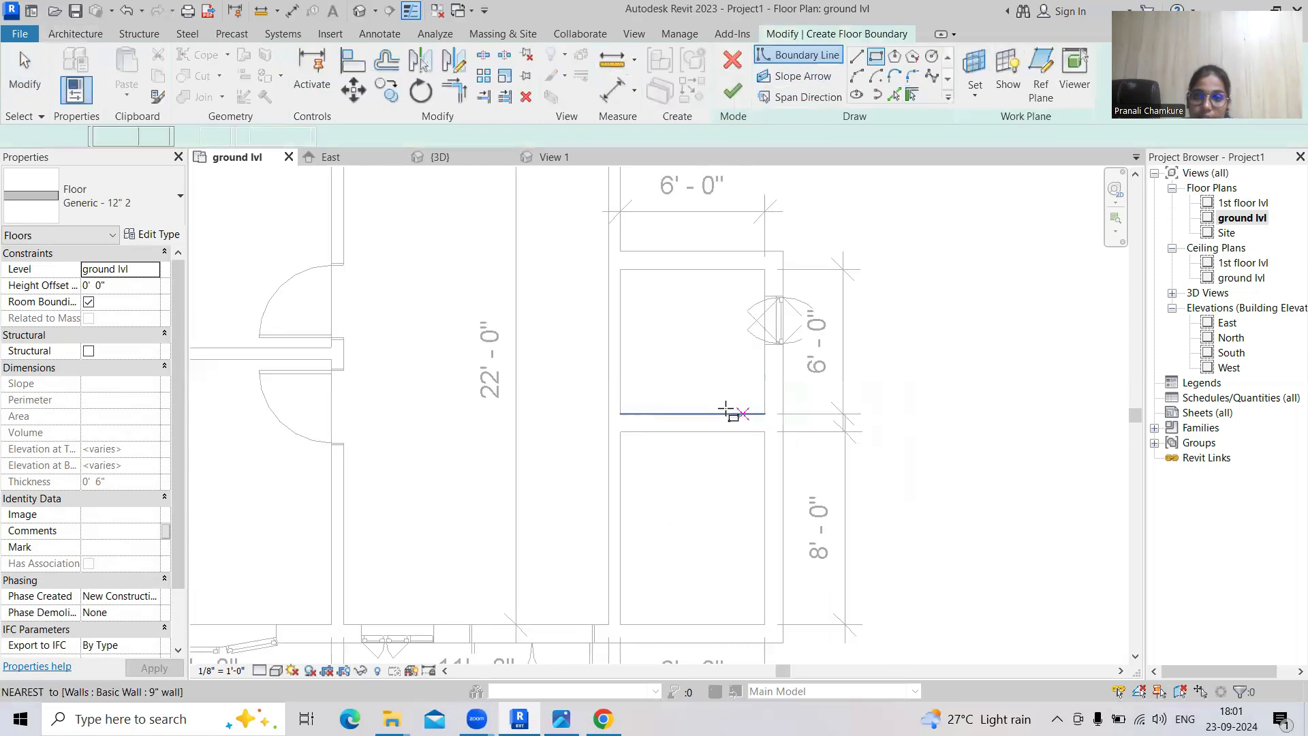
pyautogui.click(620, 431)
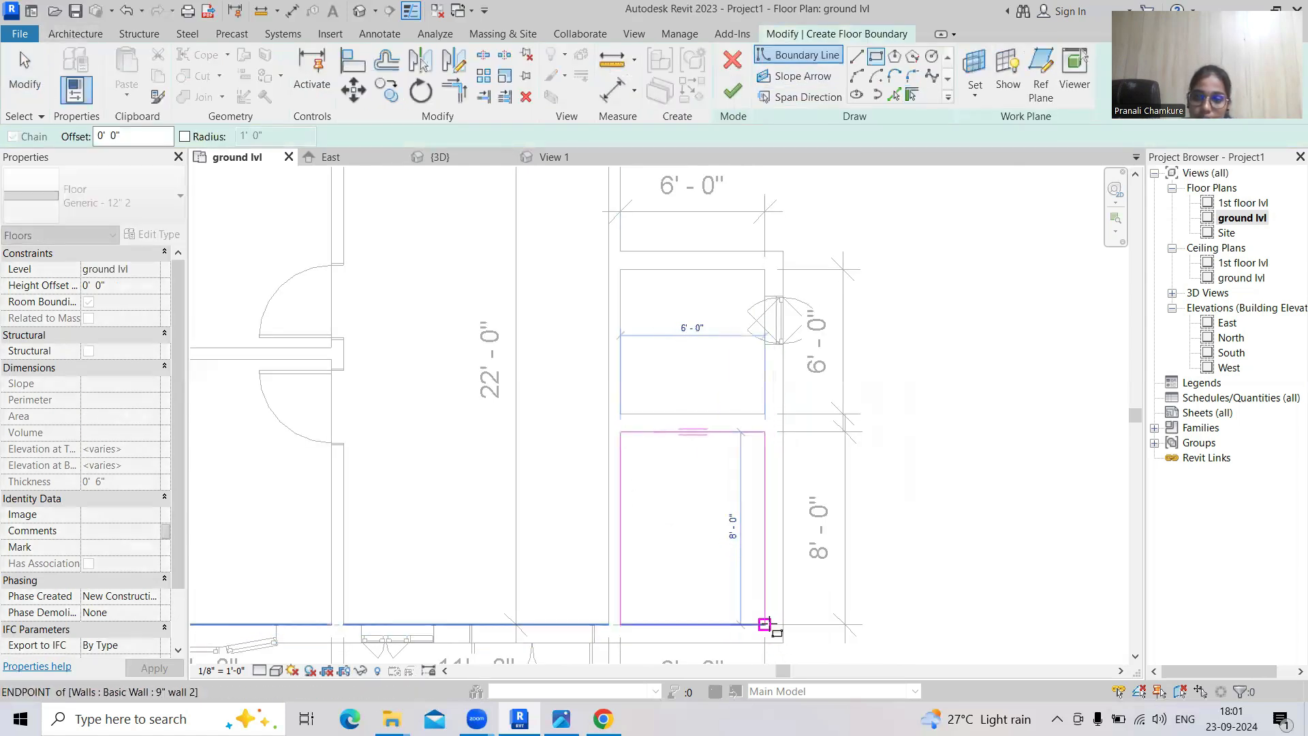
pyautogui.click(765, 623)
pyautogui.press('Escape')
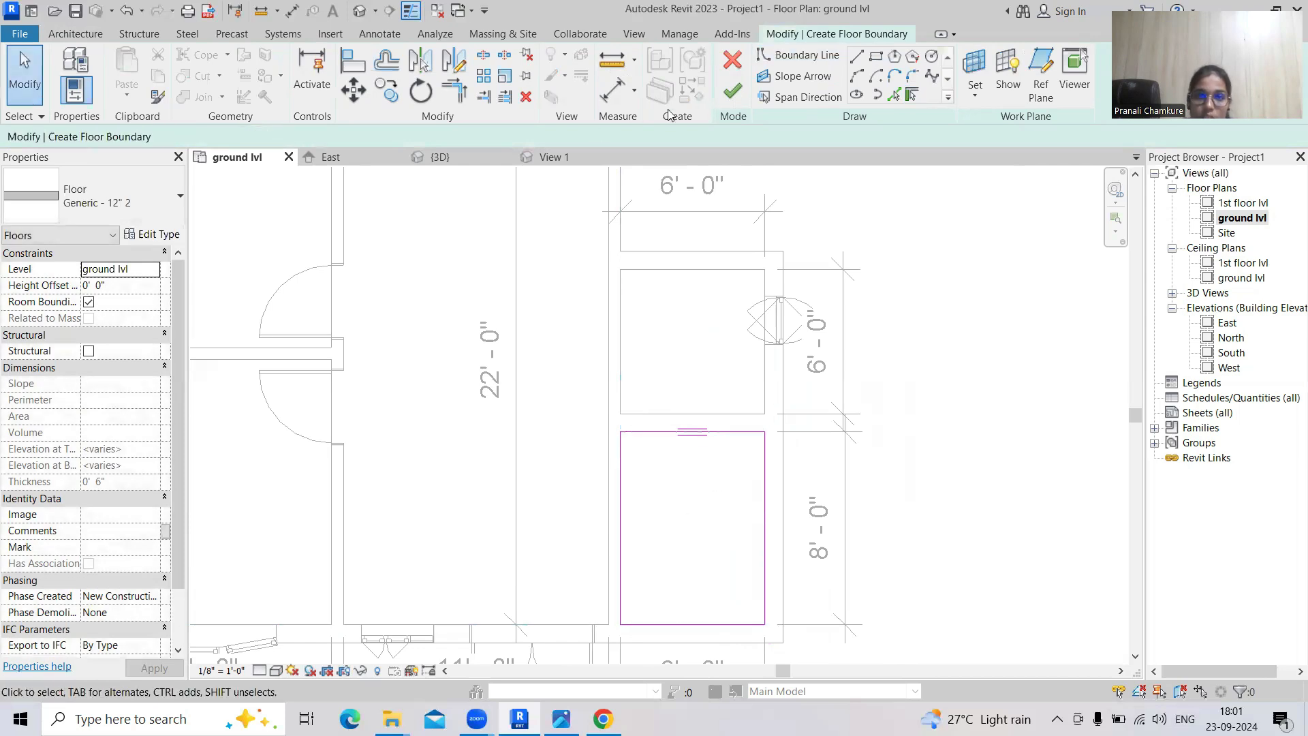
pyautogui.click(732, 91)
# Examine the finished room floors from above in the default 3D view
pyautogui.click(360, 11)
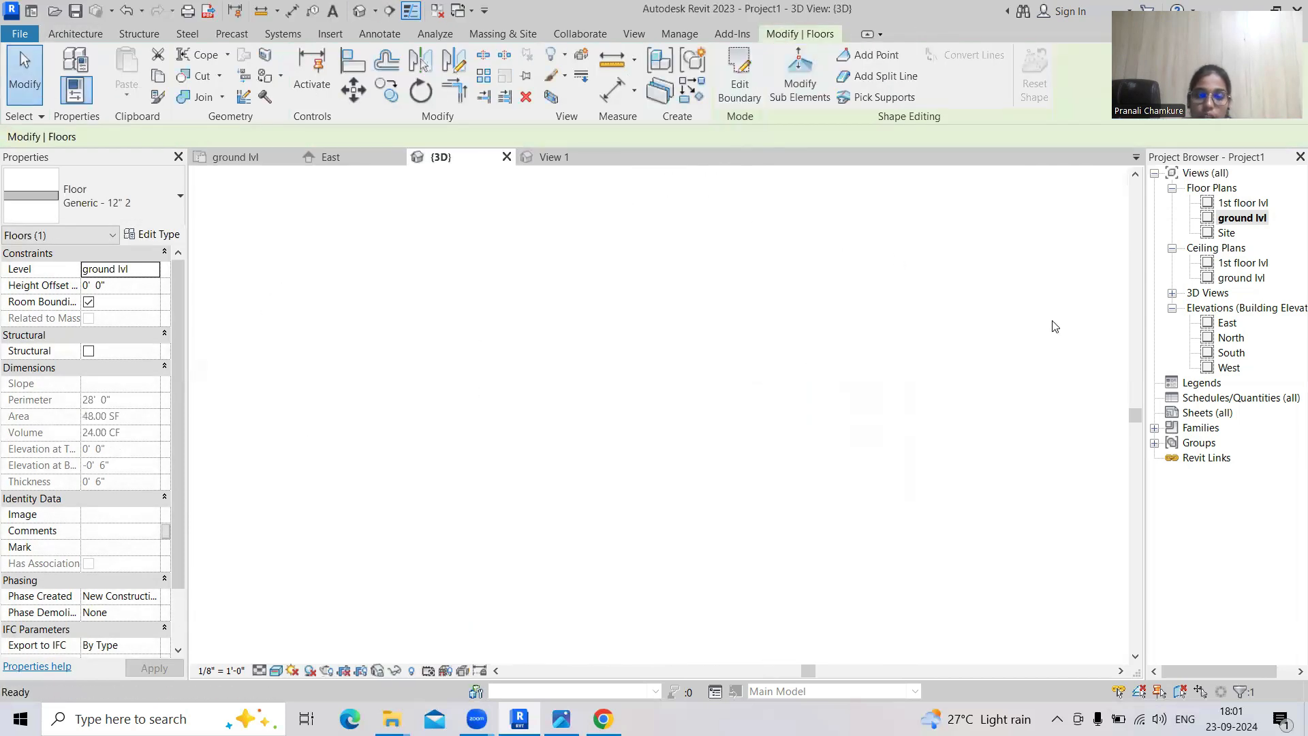
pyautogui.click(861, 365)
pyautogui.keyDown('shift'); pyautogui.moveTo(732, 576); pyautogui.dragTo(530, 444, button='middle'); pyautogui.keyUp('shift')
pyautogui.scroll(4, 735, 443)
pyautogui.keyDown('shift'); pyautogui.moveTo(787, 424); pyautogui.dragTo(750, 423, button='middle'); pyautogui.keyUp('shift')
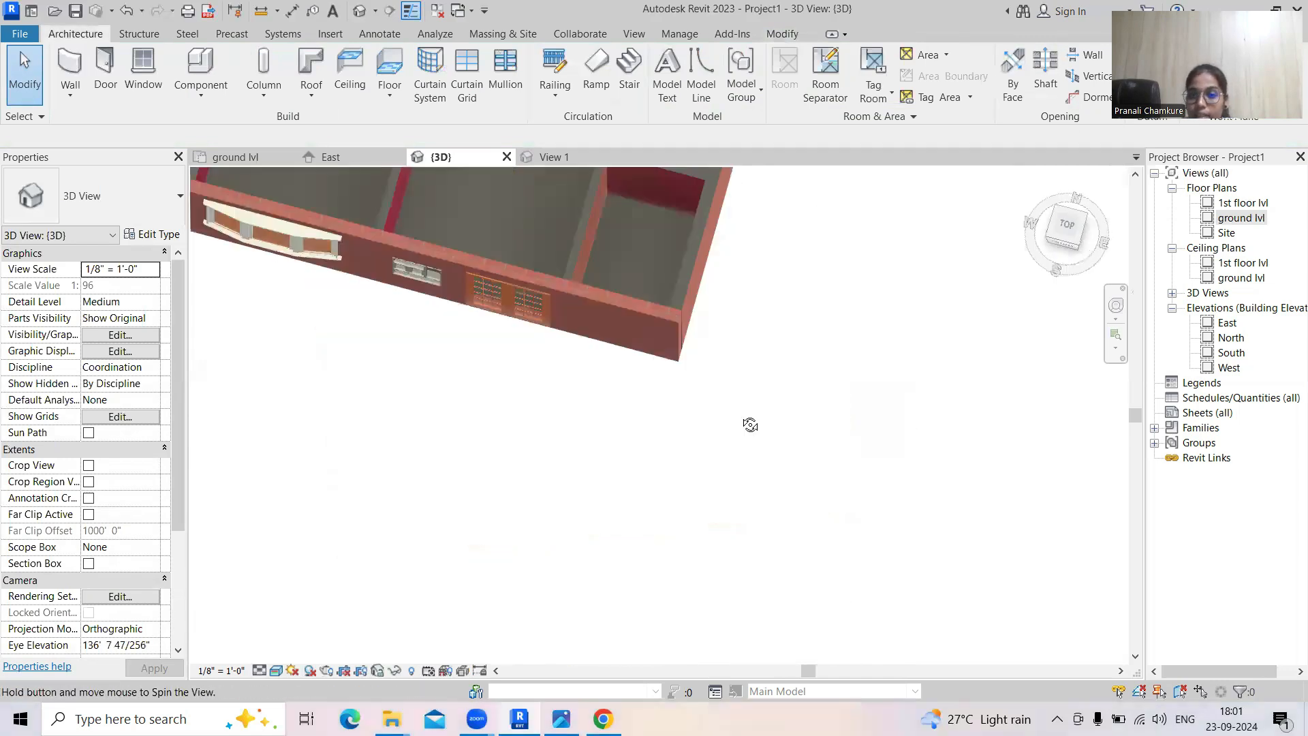
pyautogui.scroll(-3, 750, 423)
pyautogui.moveTo(599, 485); pyautogui.dragTo(712, 581, button='middle')
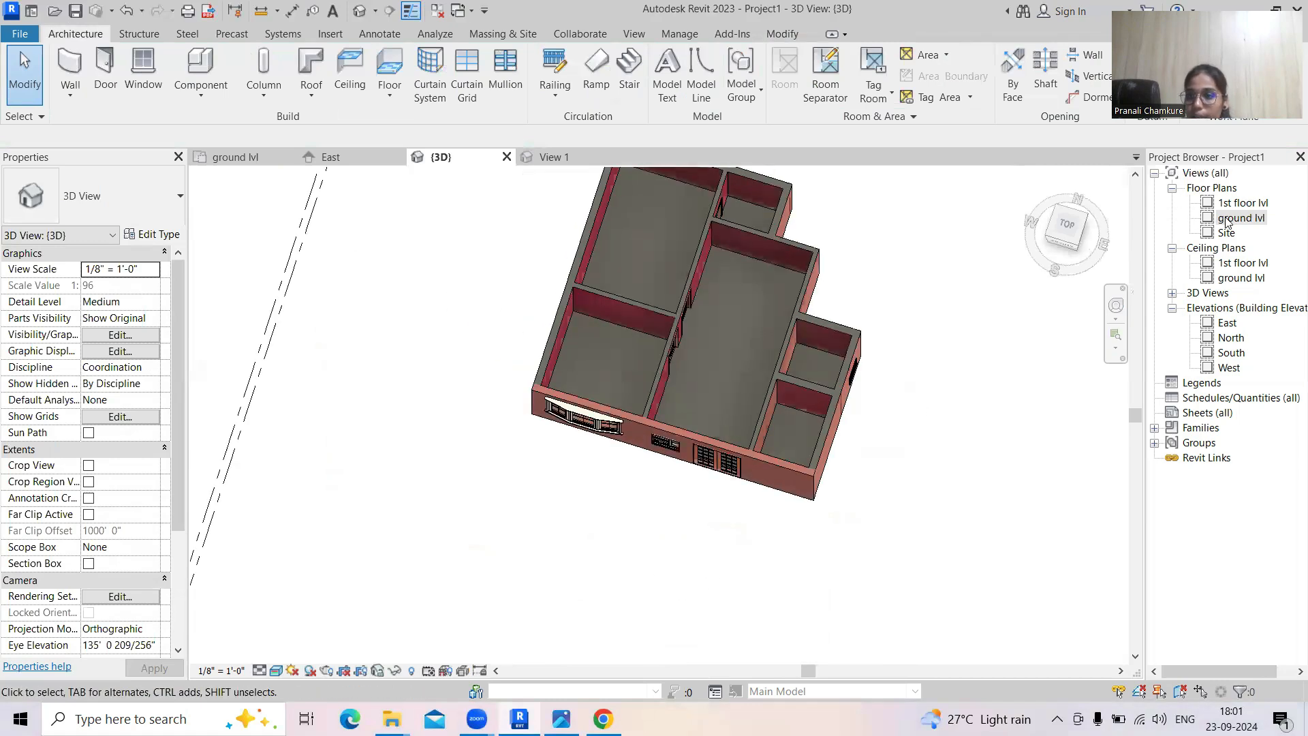
# In the ground lvl plan, try to enclose the house with a rectangle of Basic Wall 9" walls
pyautogui.doubleClick(1240, 218)
pyautogui.scroll(-5, 504, 382)
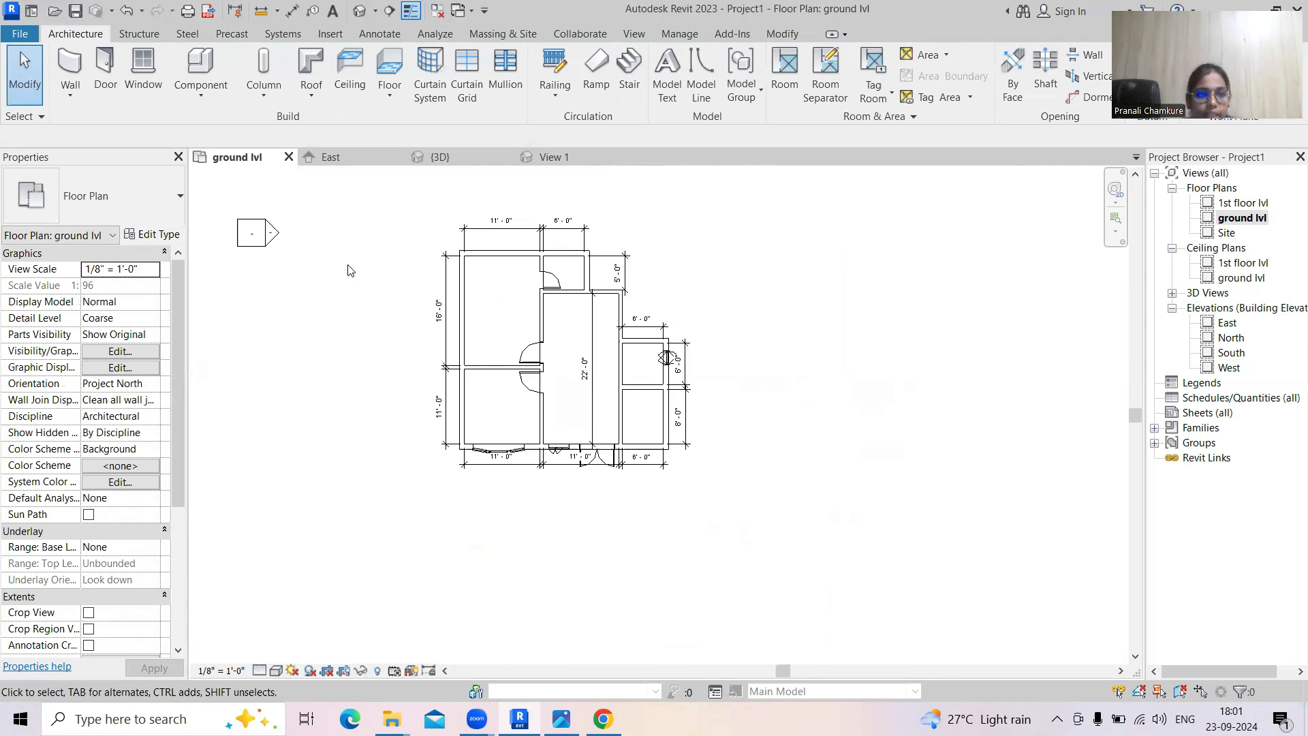
pyautogui.click(71, 65)
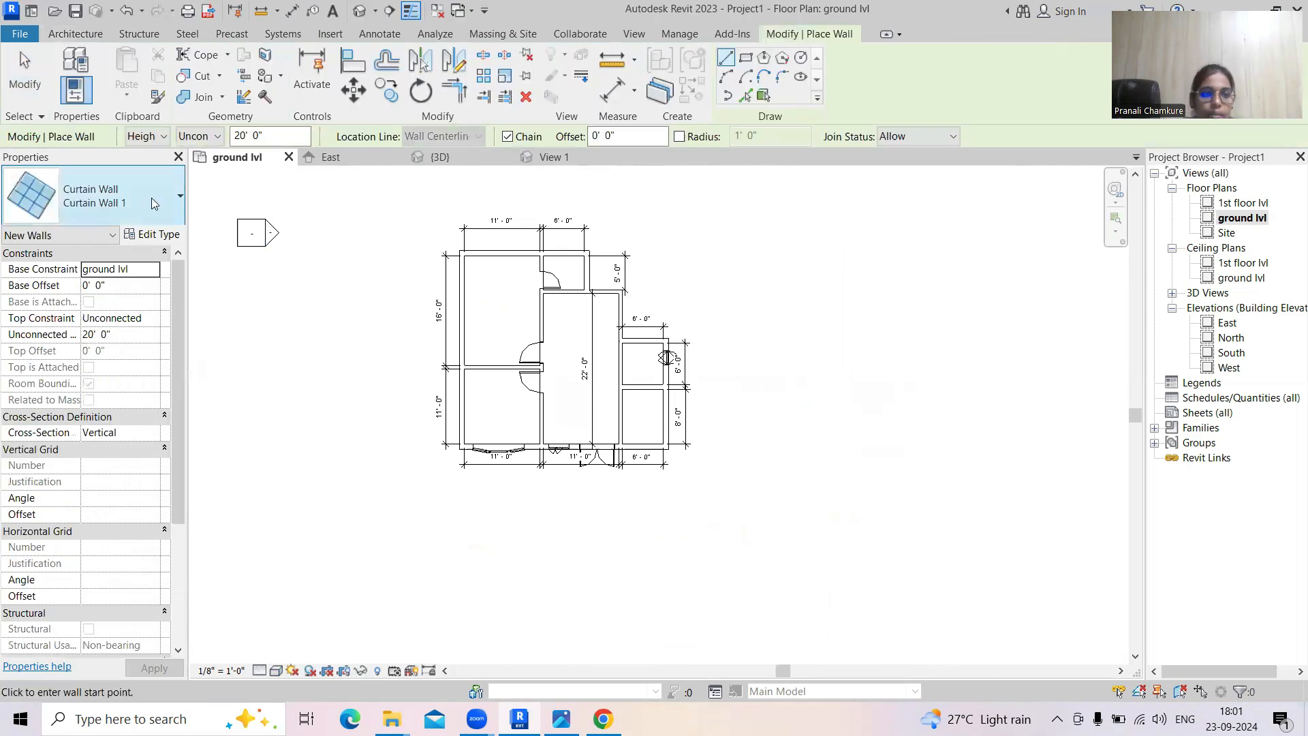
pyautogui.click(180, 197)
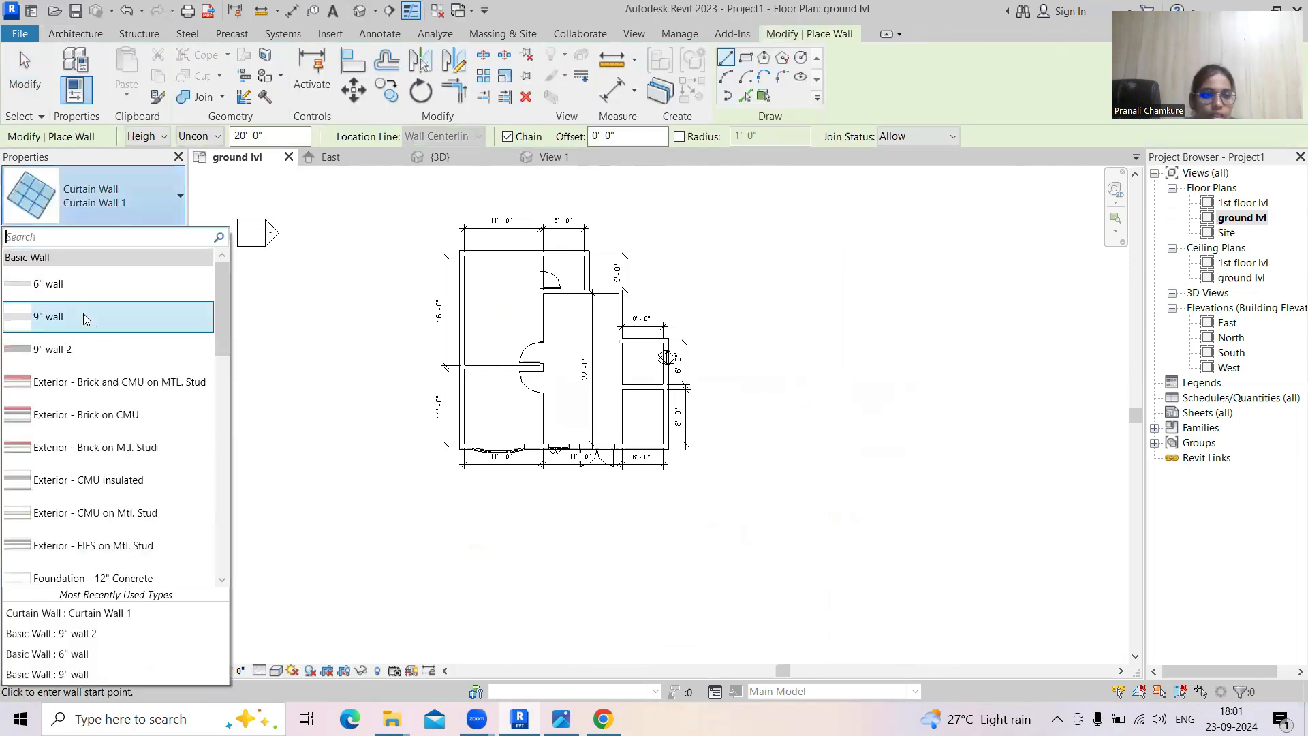
pyautogui.moveTo(403, 234); pyautogui.dragTo(402, 348, button='middle')
pyautogui.scroll(-1, 373, 275)
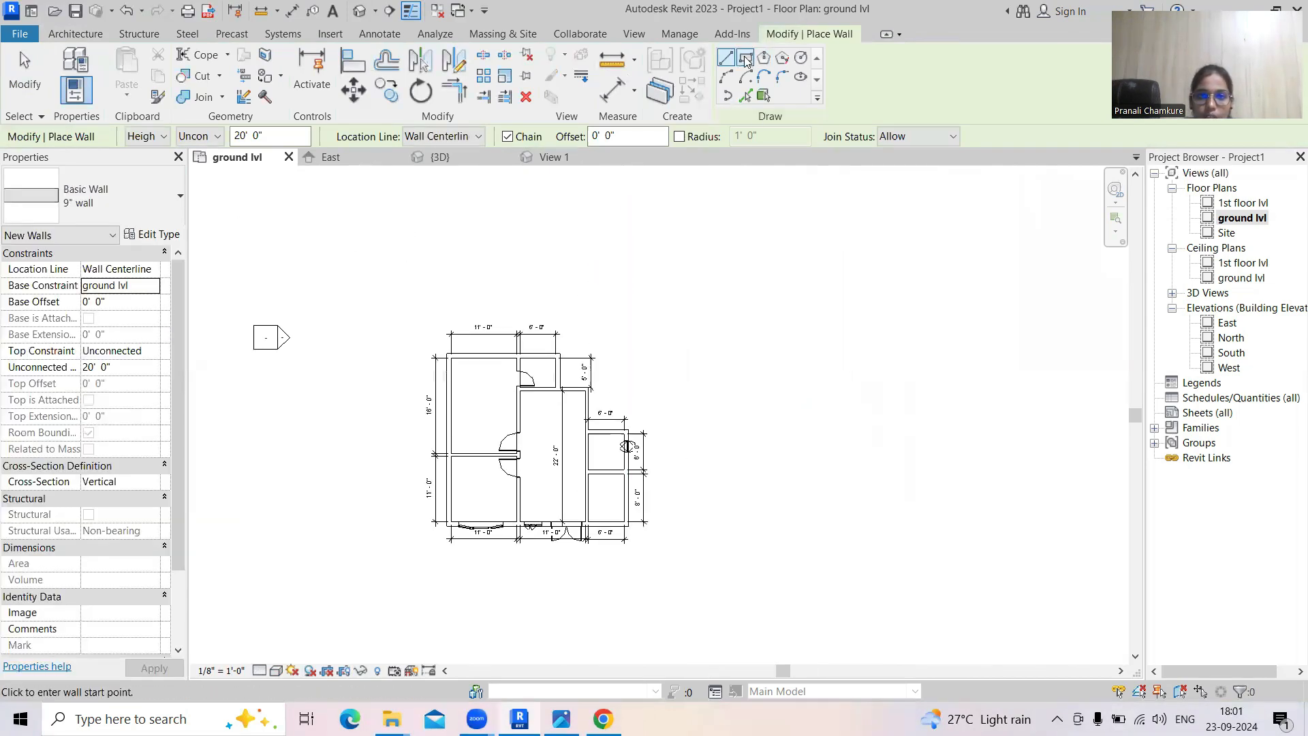
pyautogui.click(747, 60)
pyautogui.click(333, 225)
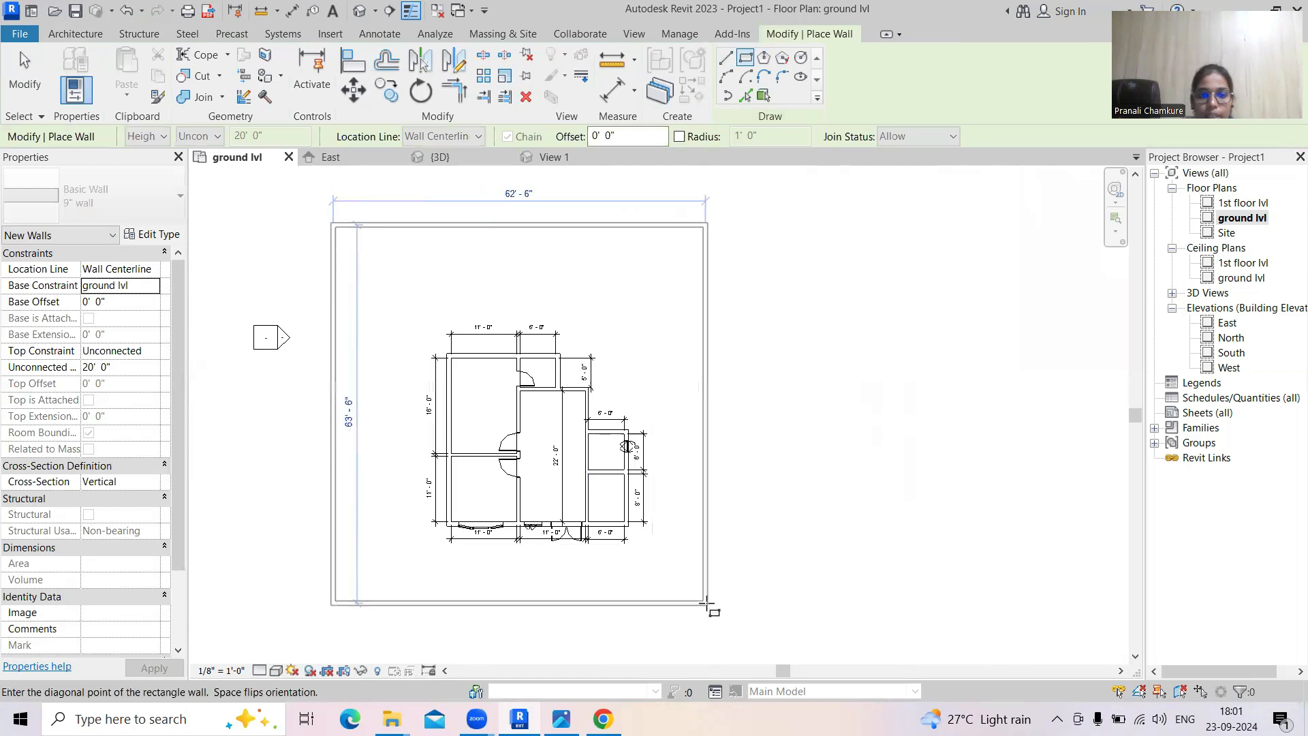
pyautogui.click(750, 634)
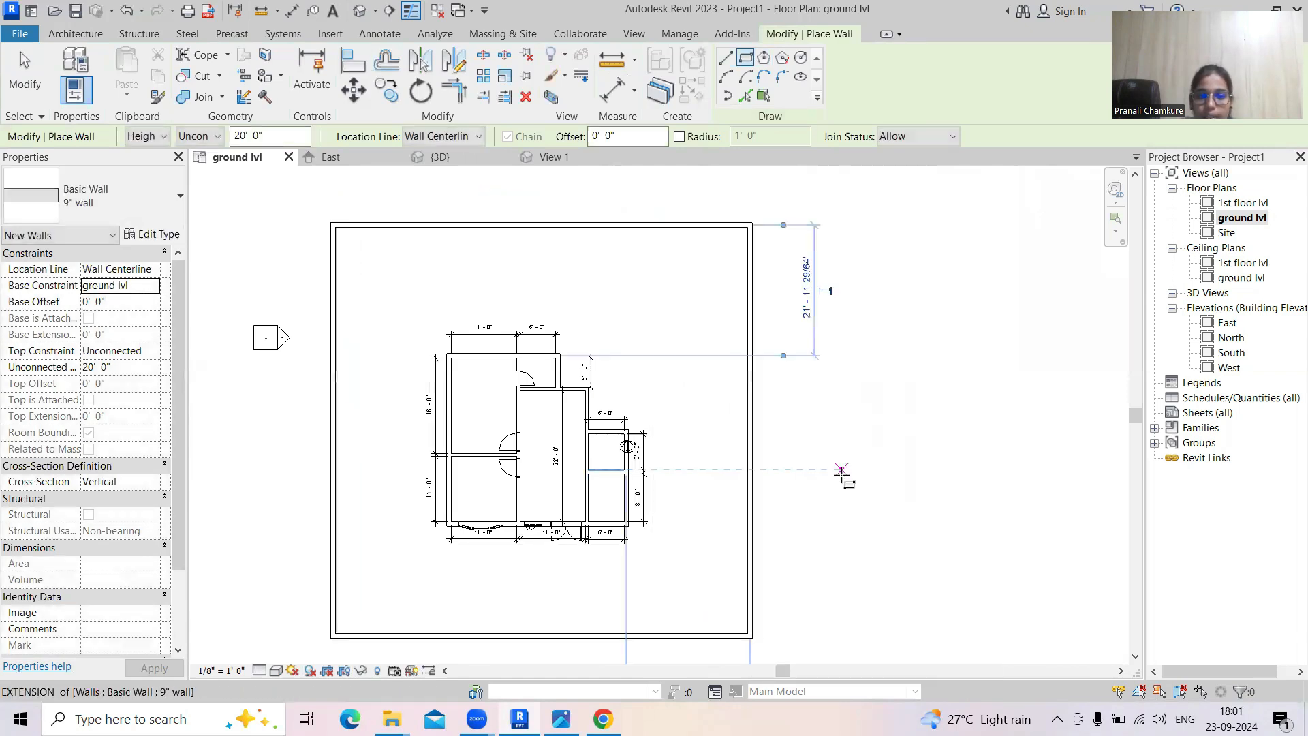
pyautogui.press('Escape')
pyautogui.press('Escape')
# Select all matching 9" walls and try setting their top constraint to Unconnected with a 5' unconnected height
pyautogui.click(327, 449)
pyautogui.press('s')
pyautogui.press('a')
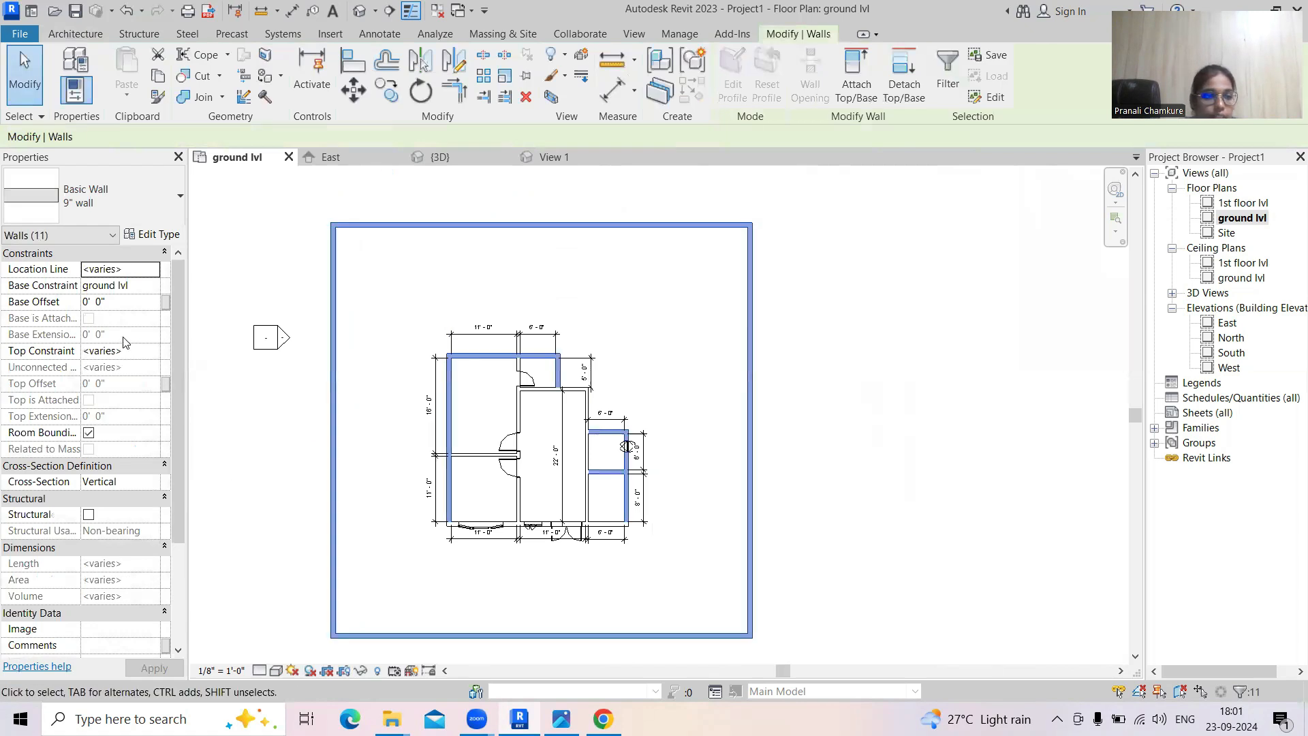
pyautogui.click(145, 351)
pyautogui.click(152, 351)
pyautogui.click(123, 366)
pyautogui.click(129, 368)
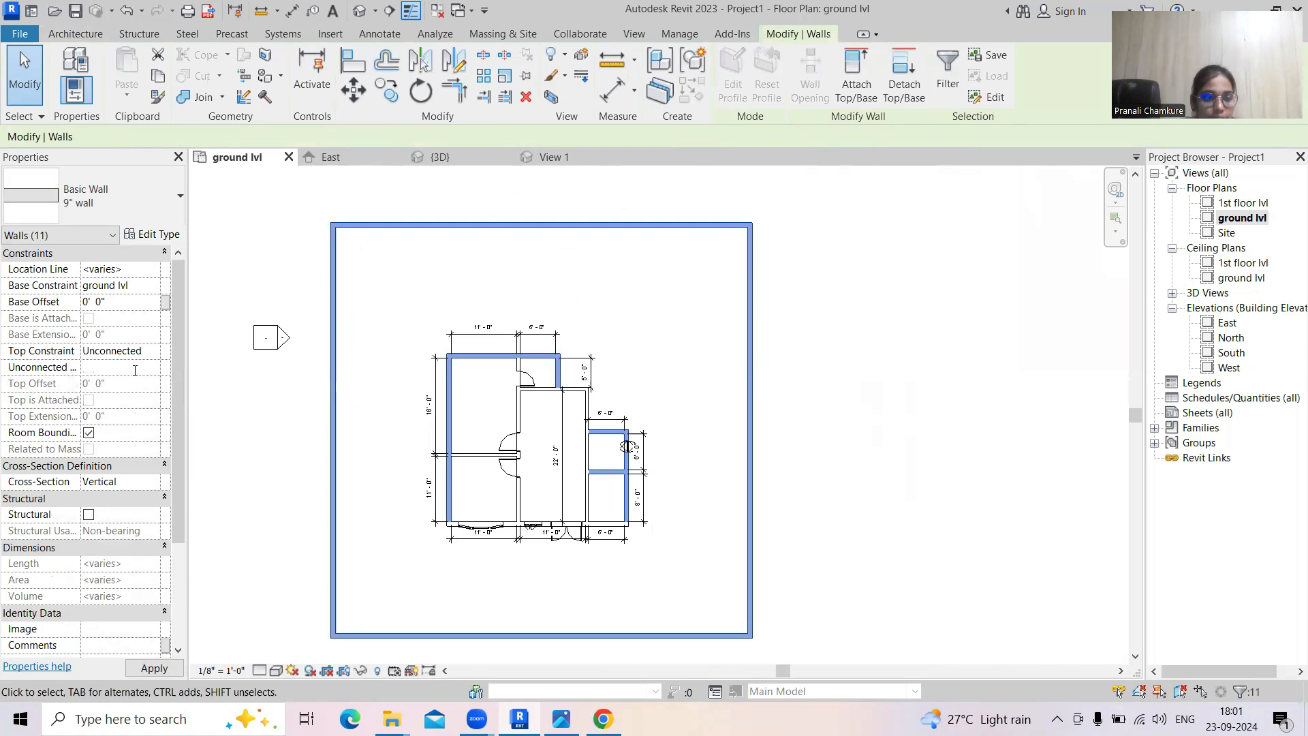
pyautogui.write('5')
pyautogui.press('Return')
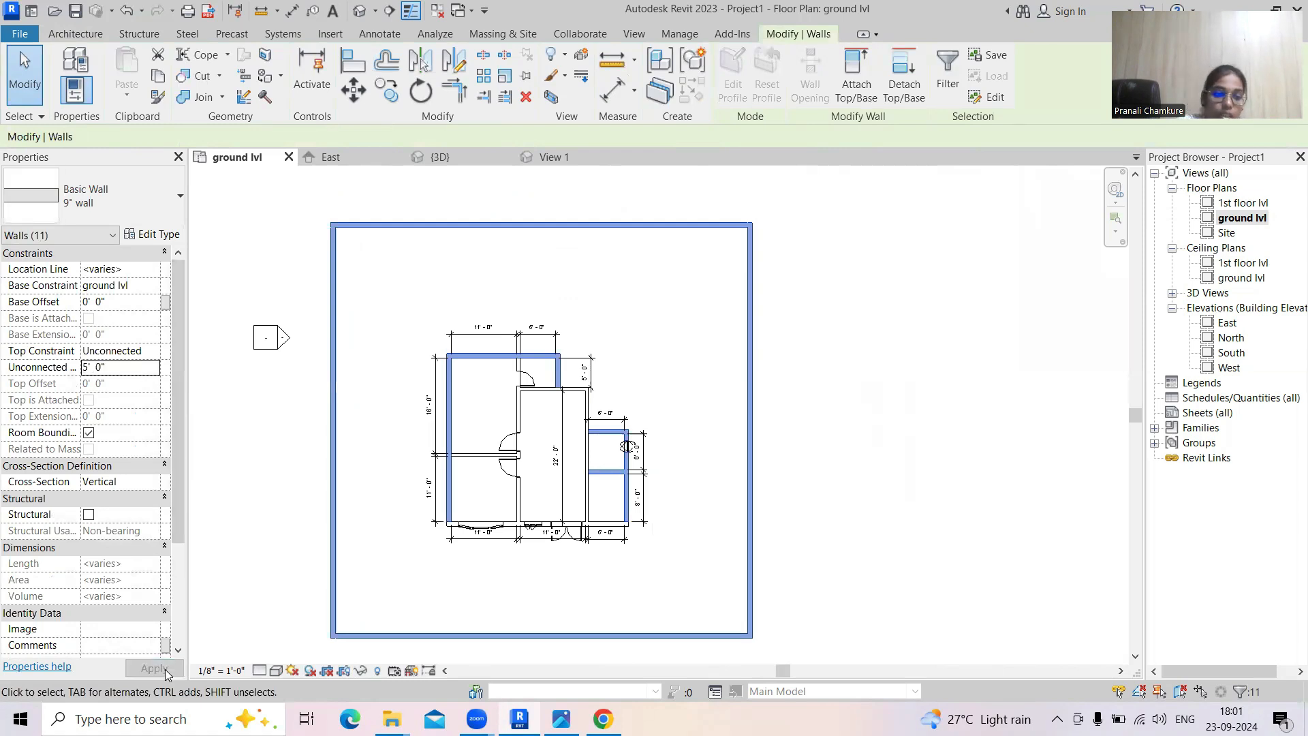
pyautogui.click(231, 554)
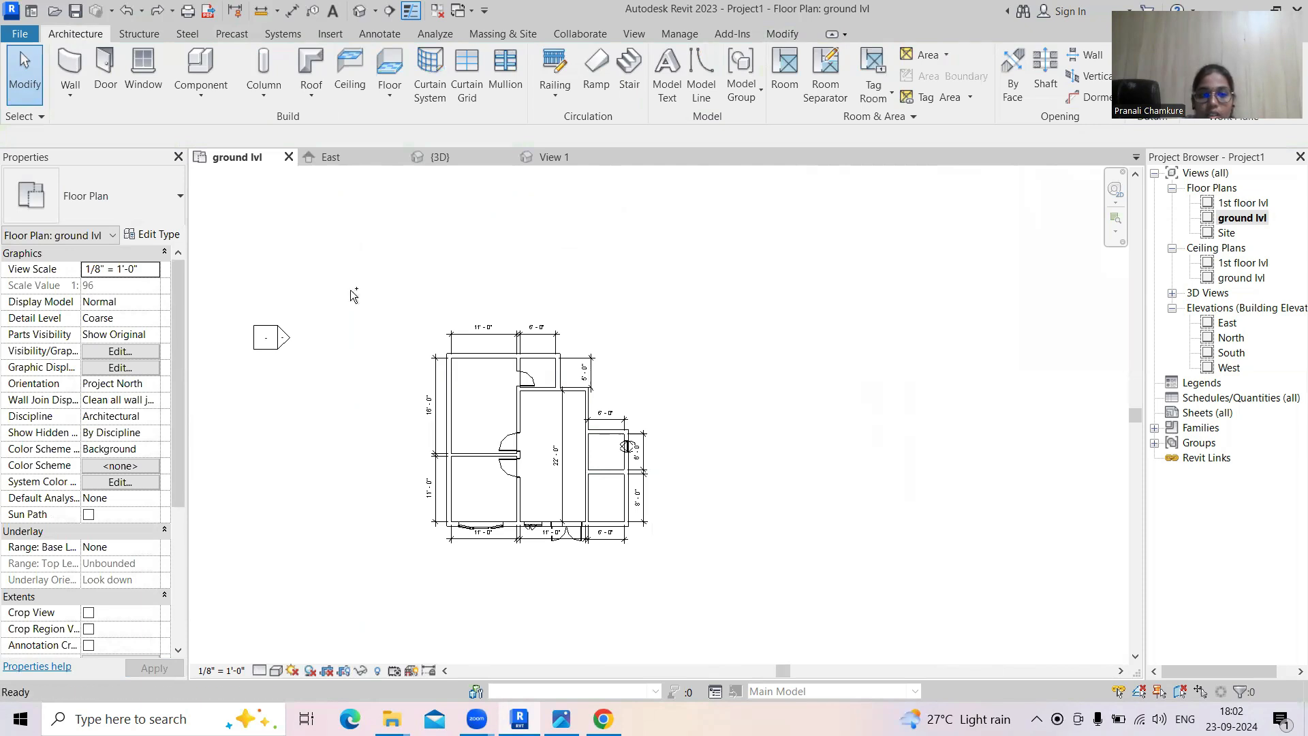
# Check the house walls in the default 3D view and reopen the ground lvl plan
pyautogui.click(359, 11)
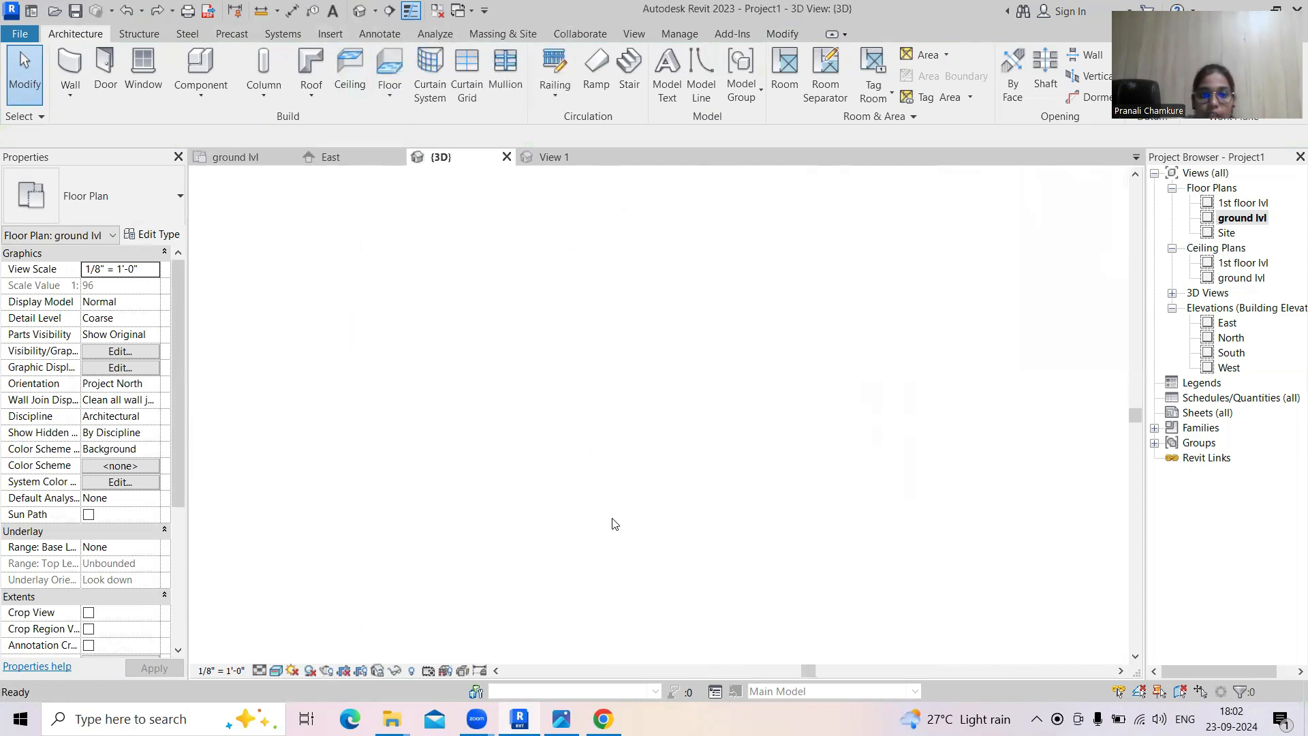
pyautogui.keyDown('shift'); pyautogui.moveTo(658, 537); pyautogui.dragTo(627, 599, button='middle'); pyautogui.keyUp('shift')
pyautogui.doubleClick(1240, 218)
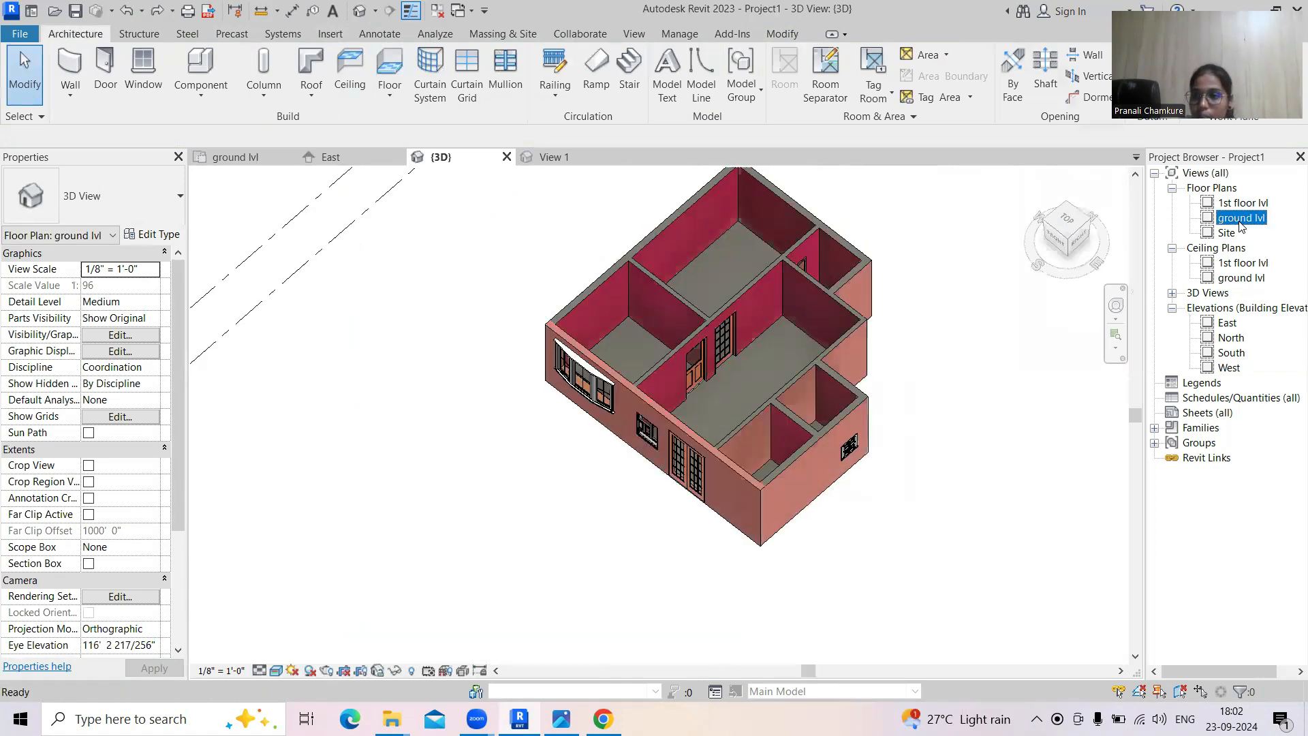
# Draw a rectangular compound of Basic Wall 9" walls around the house, about 55' wide
pyautogui.click(85, 87)
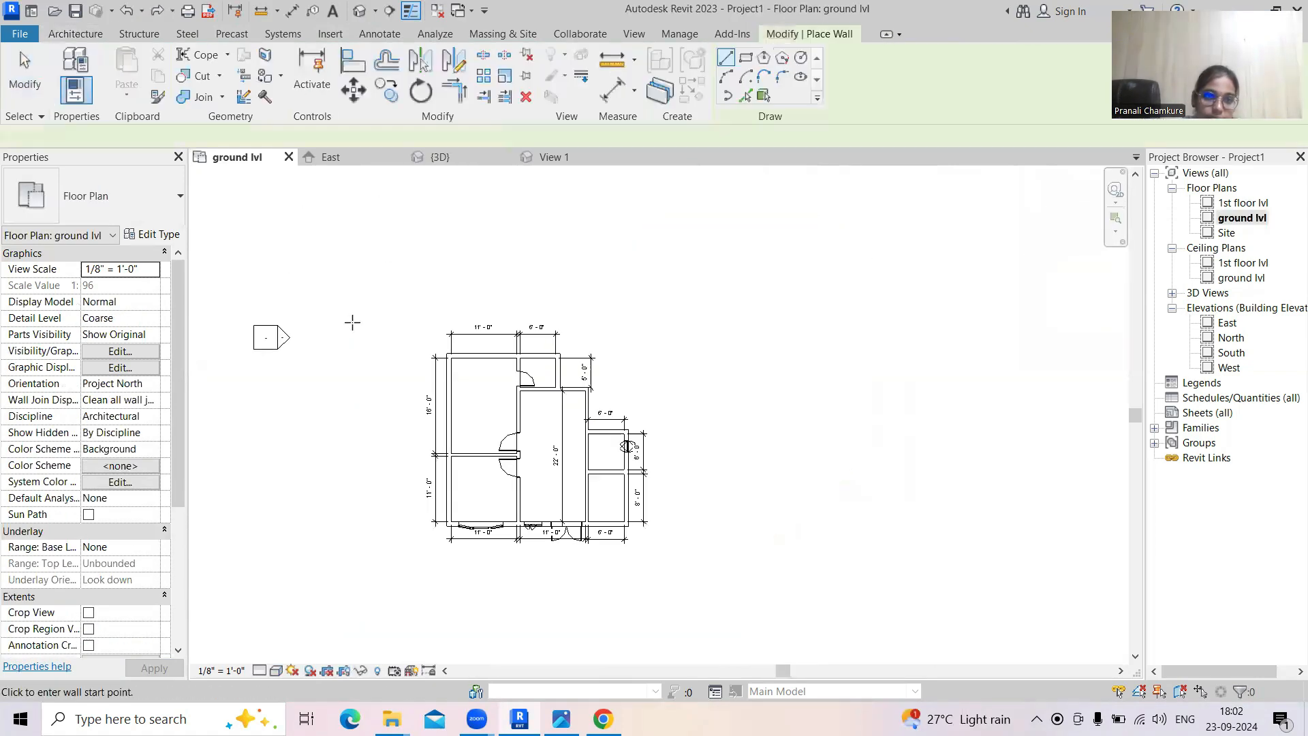
pyautogui.click(747, 58)
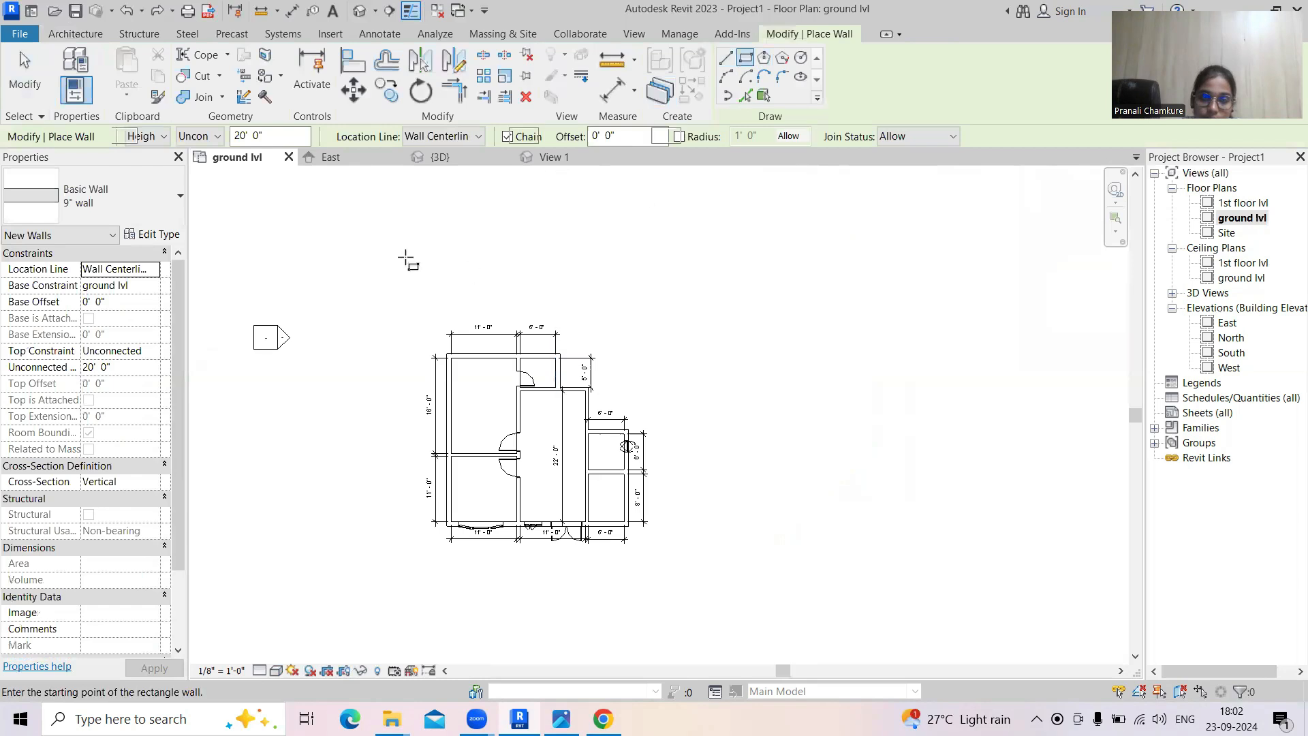
pyautogui.click(376, 257)
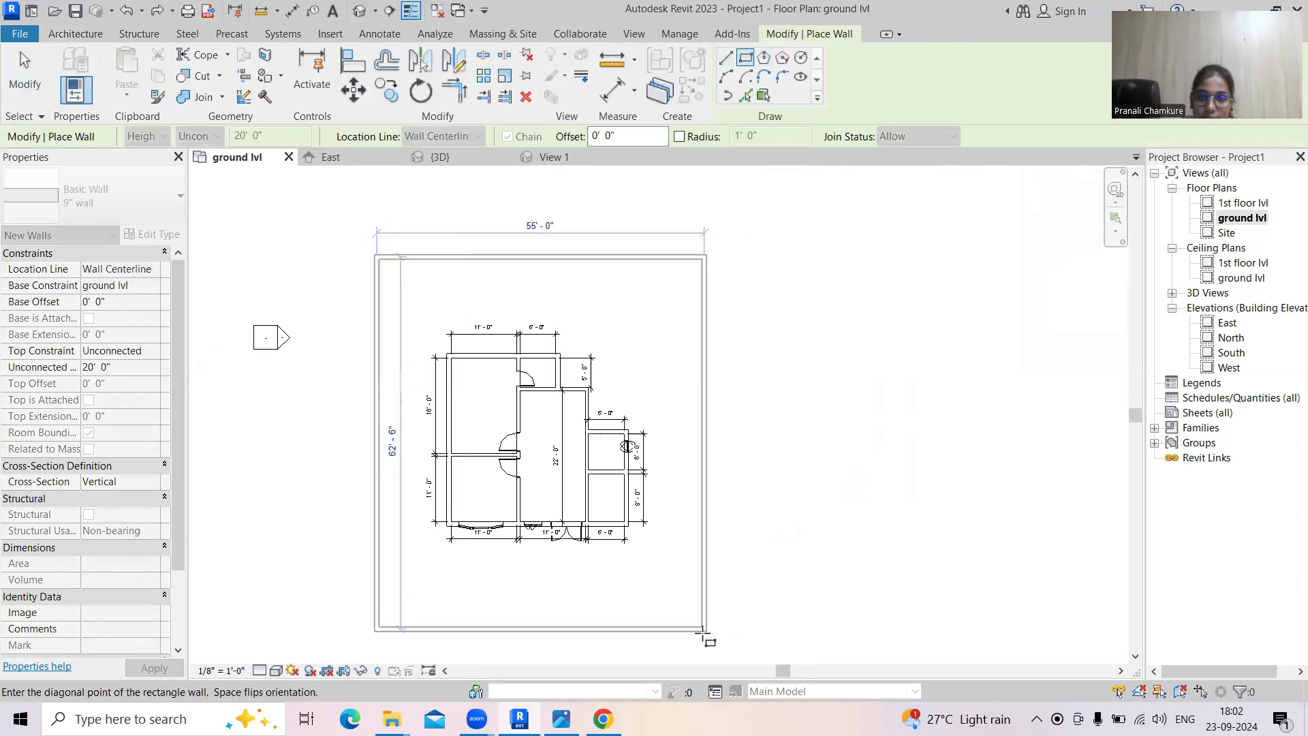
pyautogui.click(702, 648)
pyautogui.press('Escape')
pyautogui.press('Escape')
# Move the compound's lower wall closer to the house so the side walls are about 57' 10" long
pyautogui.moveTo(810, 503); pyautogui.dragTo(815, 399, button='middle')
pyautogui.click(603, 544)
pyautogui.moveTo(603, 544); pyautogui.dragTo(590, 498)
pyautogui.click(866, 510)
pyautogui.moveTo(867, 511); pyautogui.dragTo(882, 642, button='middle')
# Set the unconnected height of all four compound walls to 5' and check them in the default 3D view
pyautogui.click(401, 487)
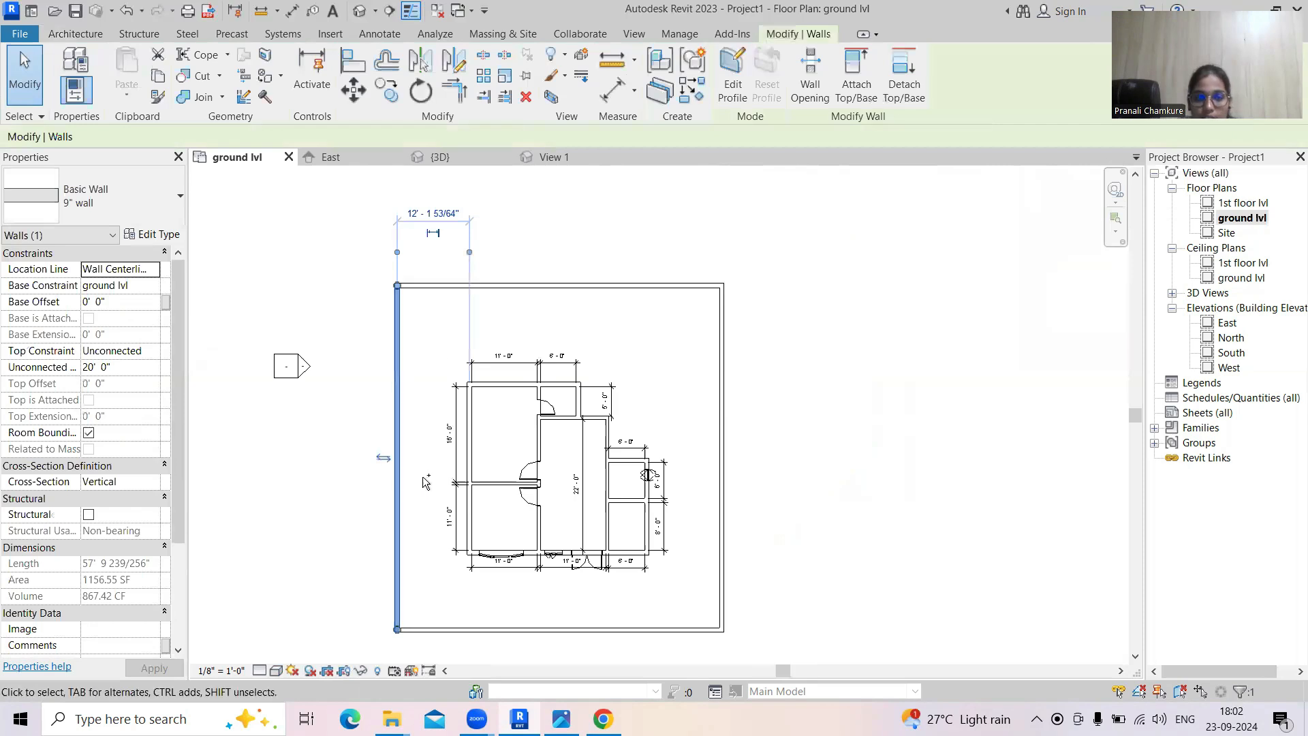
pyautogui.keyDown('ctrl'); pyautogui.click(534, 287); pyautogui.keyUp('ctrl')
pyautogui.keyDown('ctrl'); pyautogui.click(724, 494); pyautogui.keyUp('ctrl')
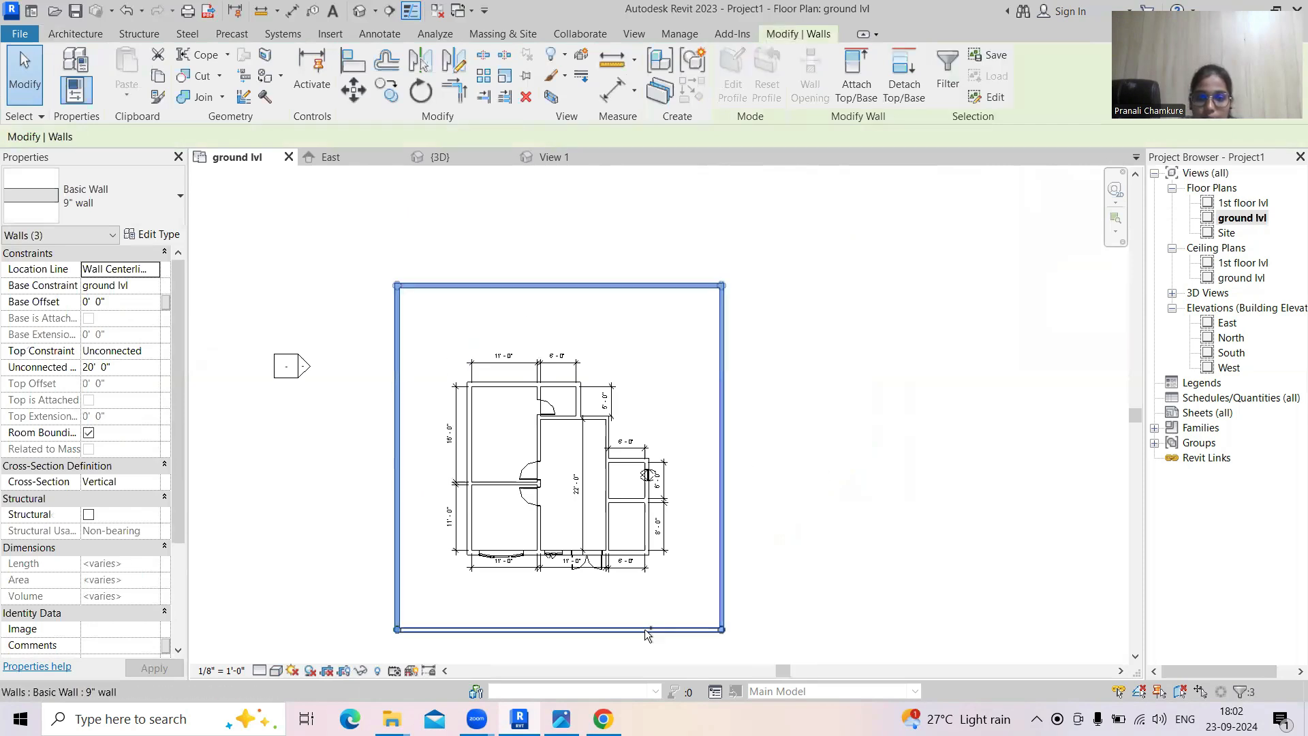
pyautogui.keyDown('ctrl'); pyautogui.click(647, 630); pyautogui.keyUp('ctrl')
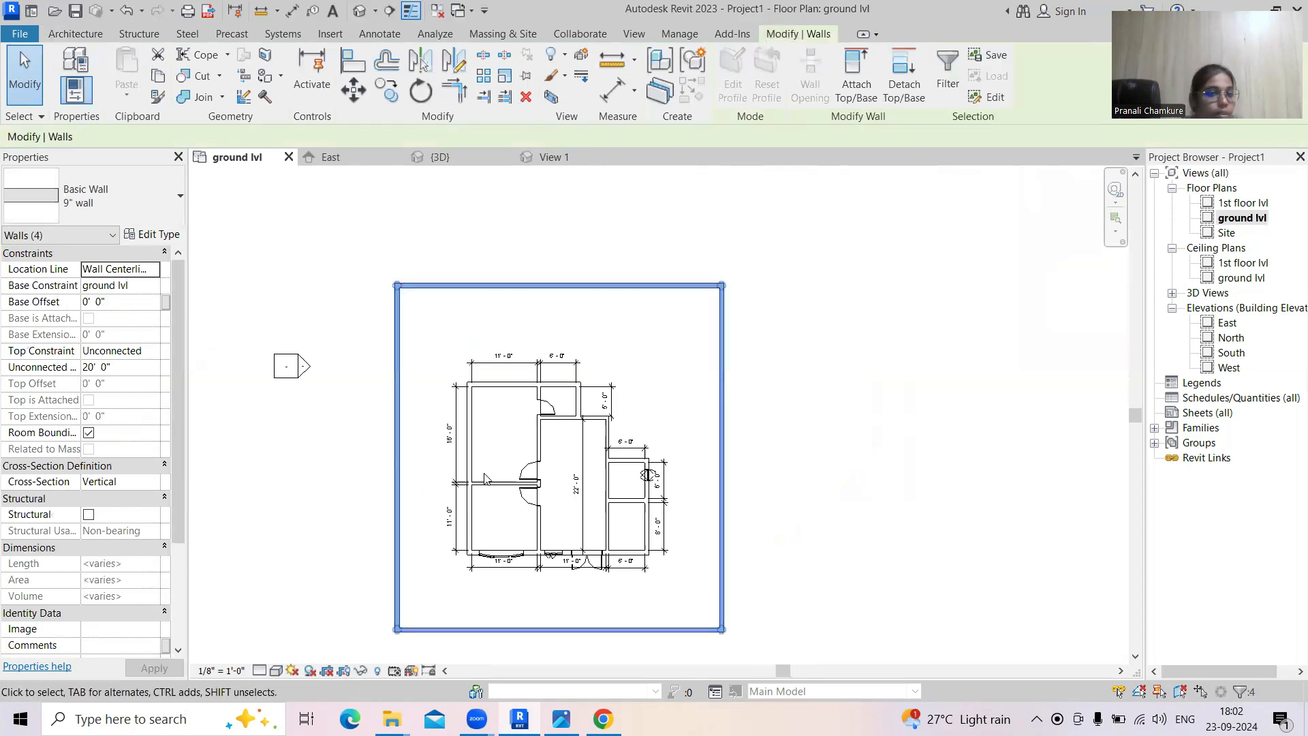
pyautogui.click(129, 366)
pyautogui.write('5\' 0"')
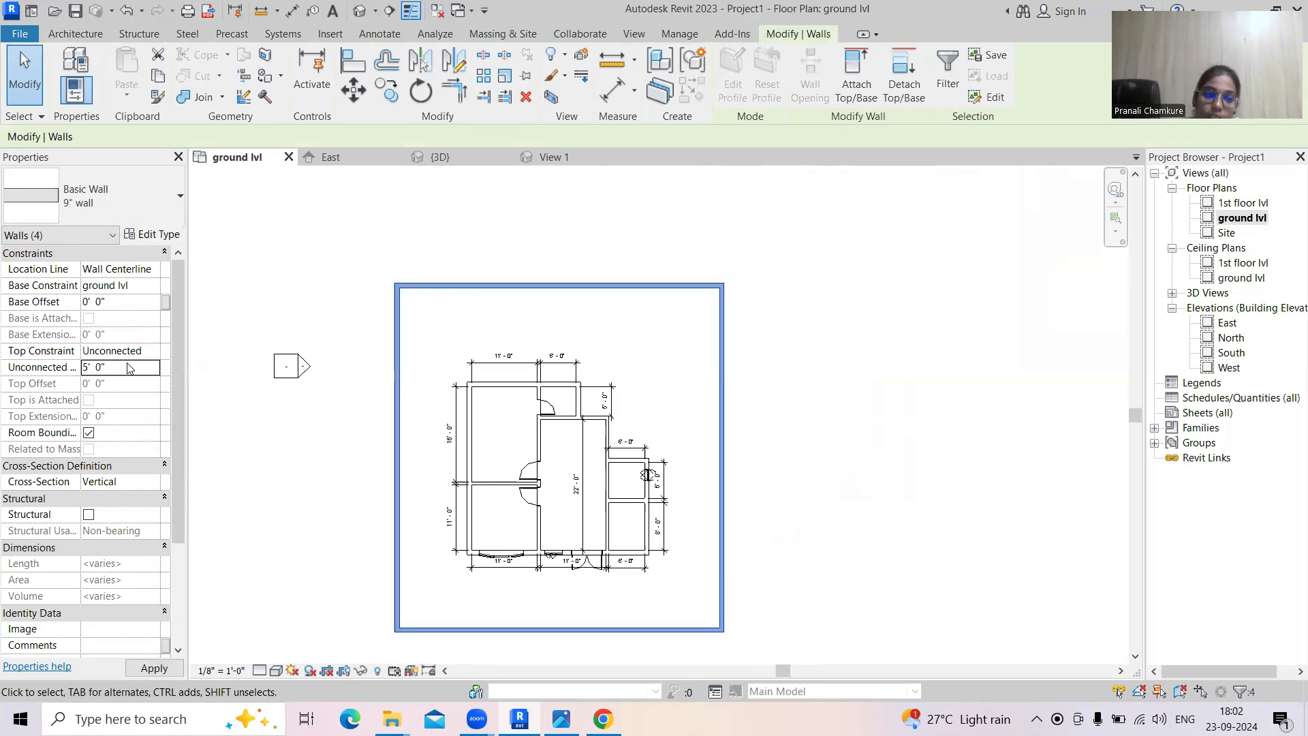
pyautogui.click(151, 668)
pyautogui.click(289, 591)
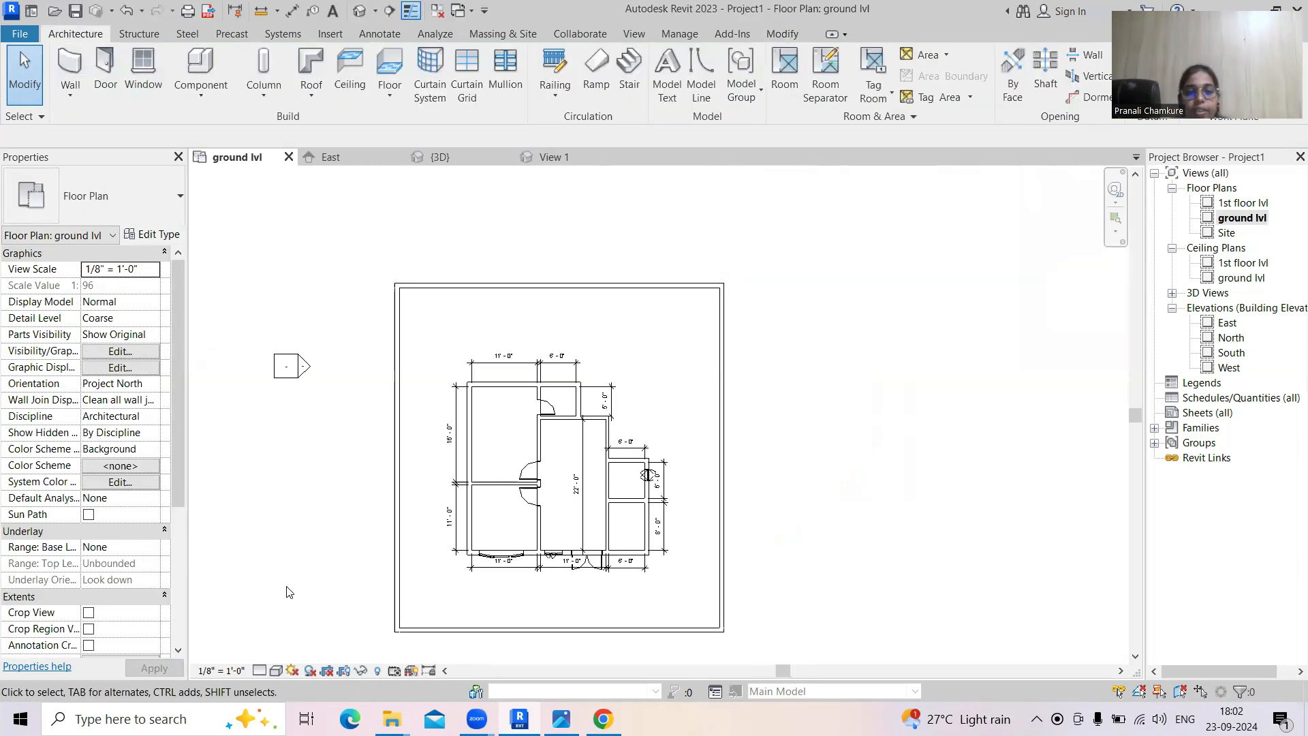
pyautogui.click(360, 10)
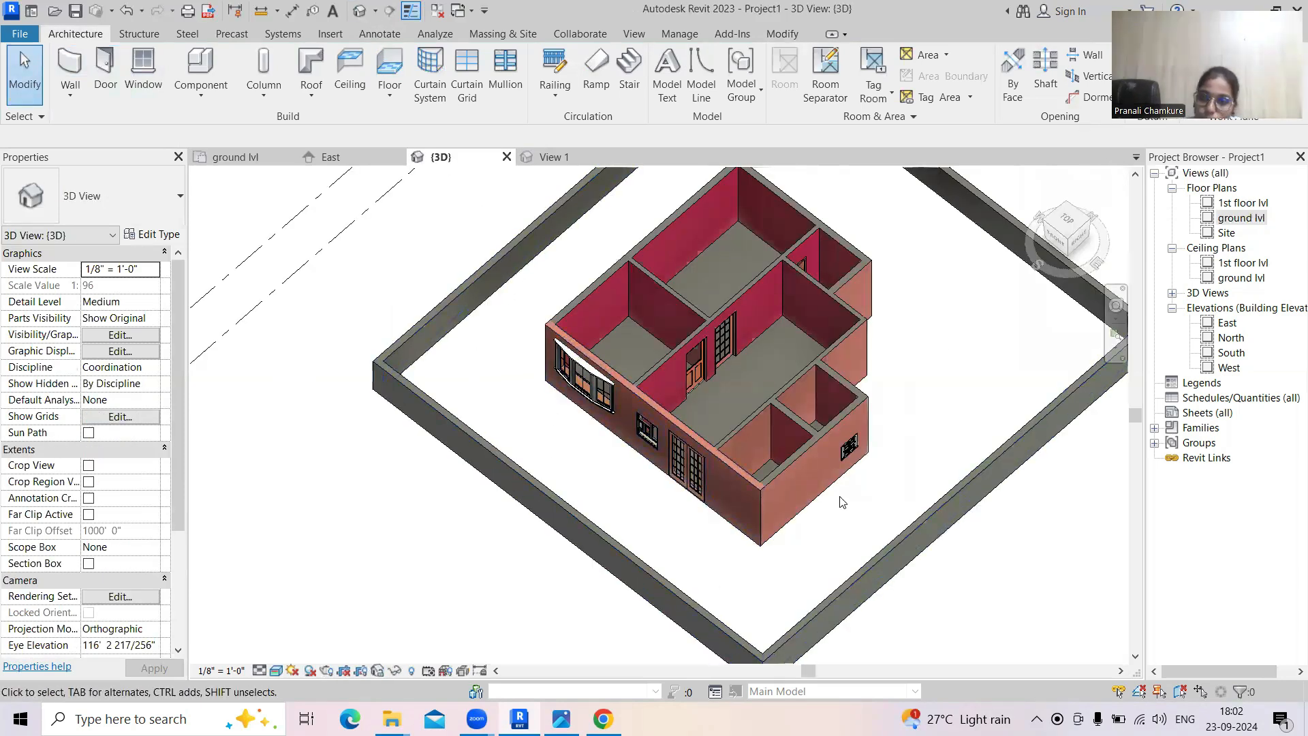
# Create a rectangular Generic - 12" 2 architectural floor on the ground lvl plan, bounded by the inner faces of the compound walls
pyautogui.doubleClick(1255, 221)
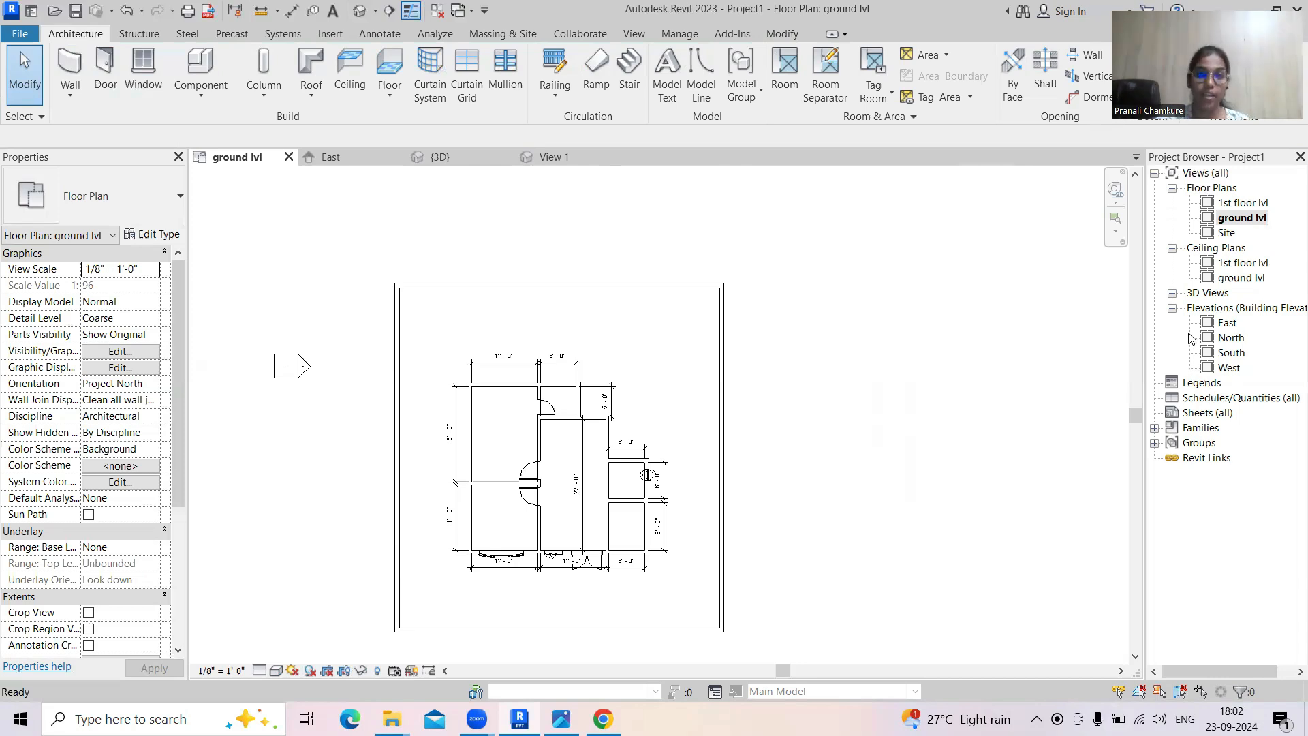
pyautogui.click(393, 101)
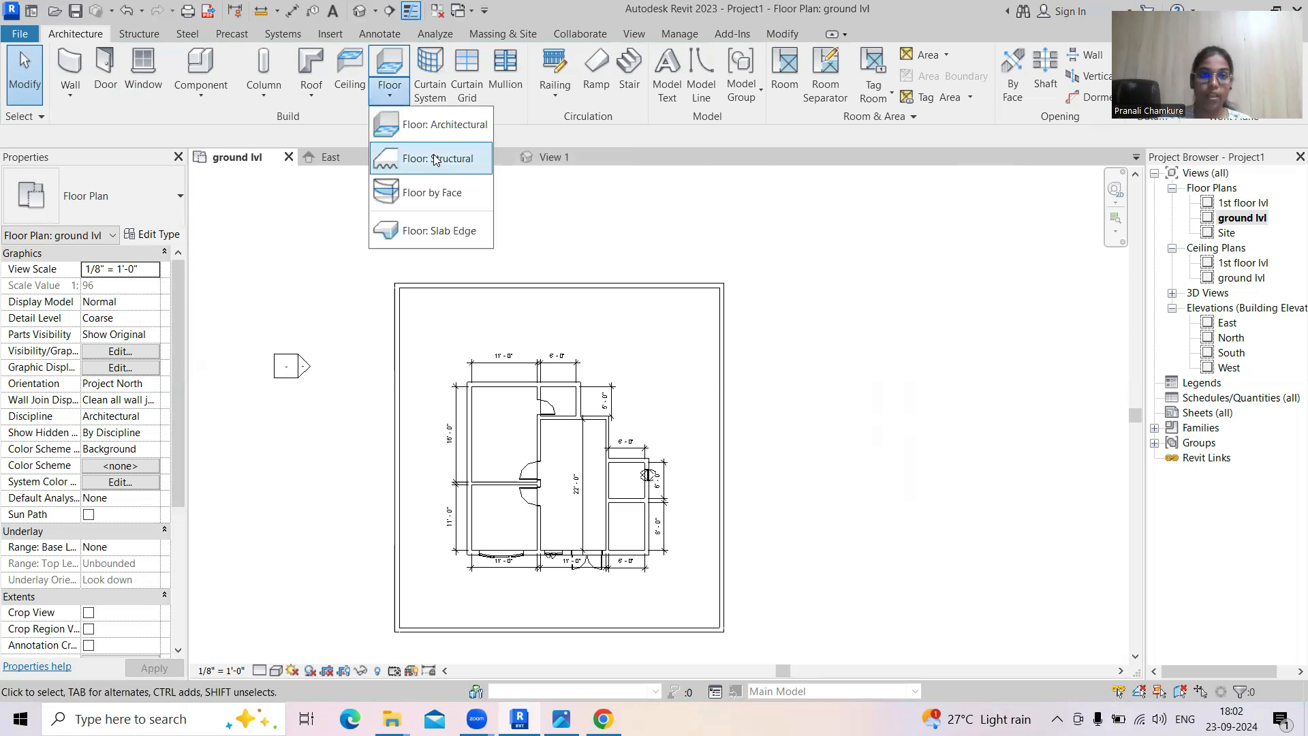
pyautogui.click(436, 126)
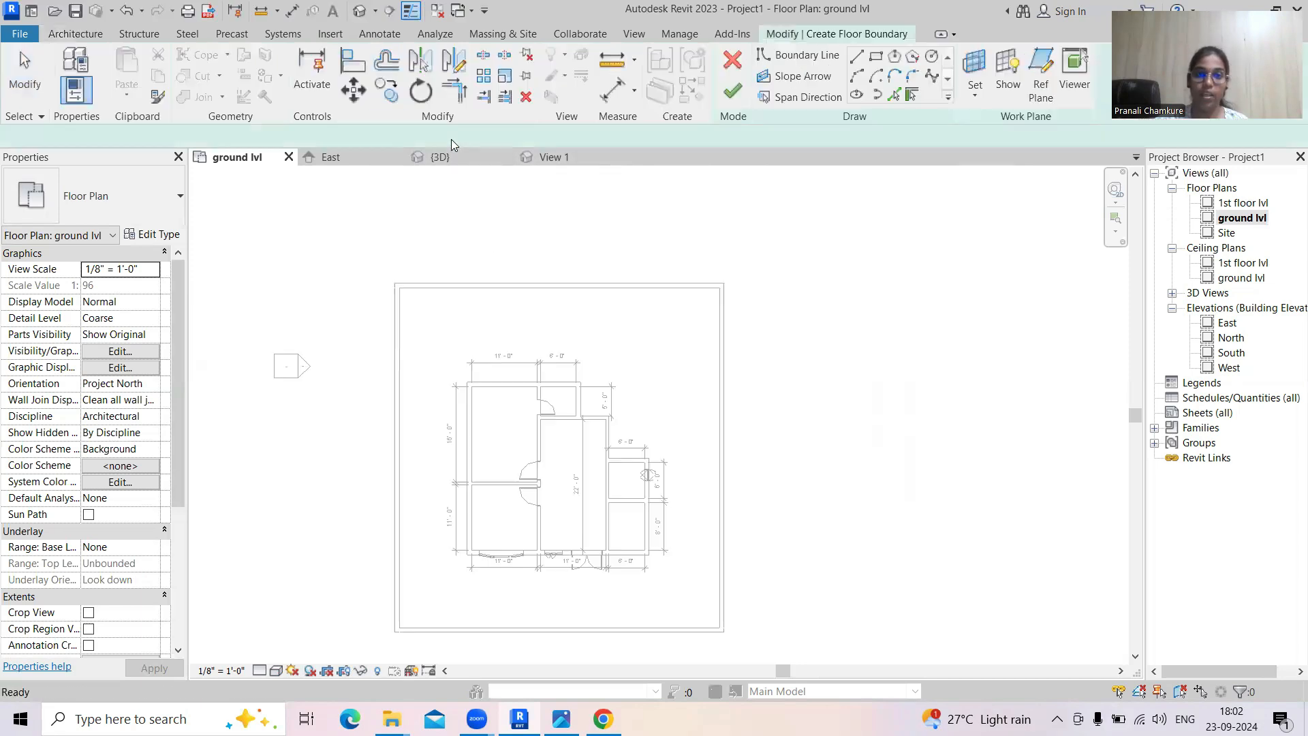
pyautogui.click(879, 58)
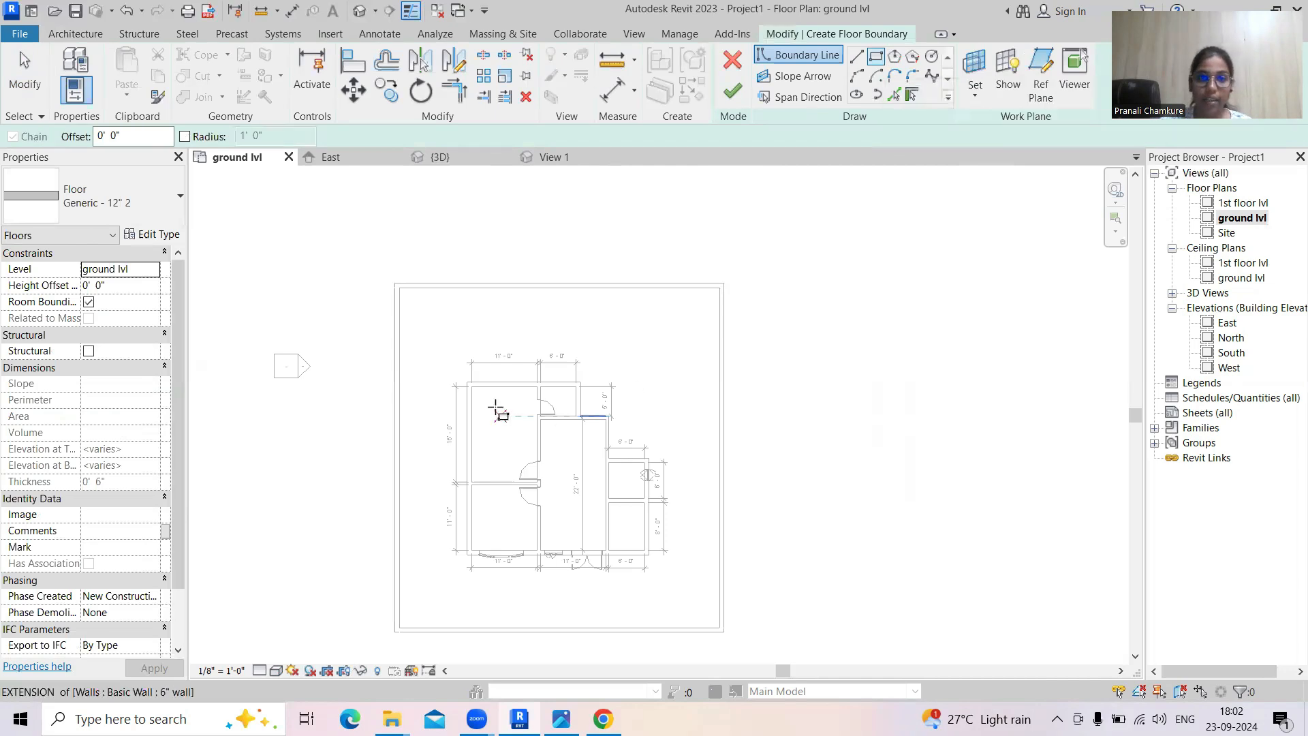
pyautogui.click(399, 288)
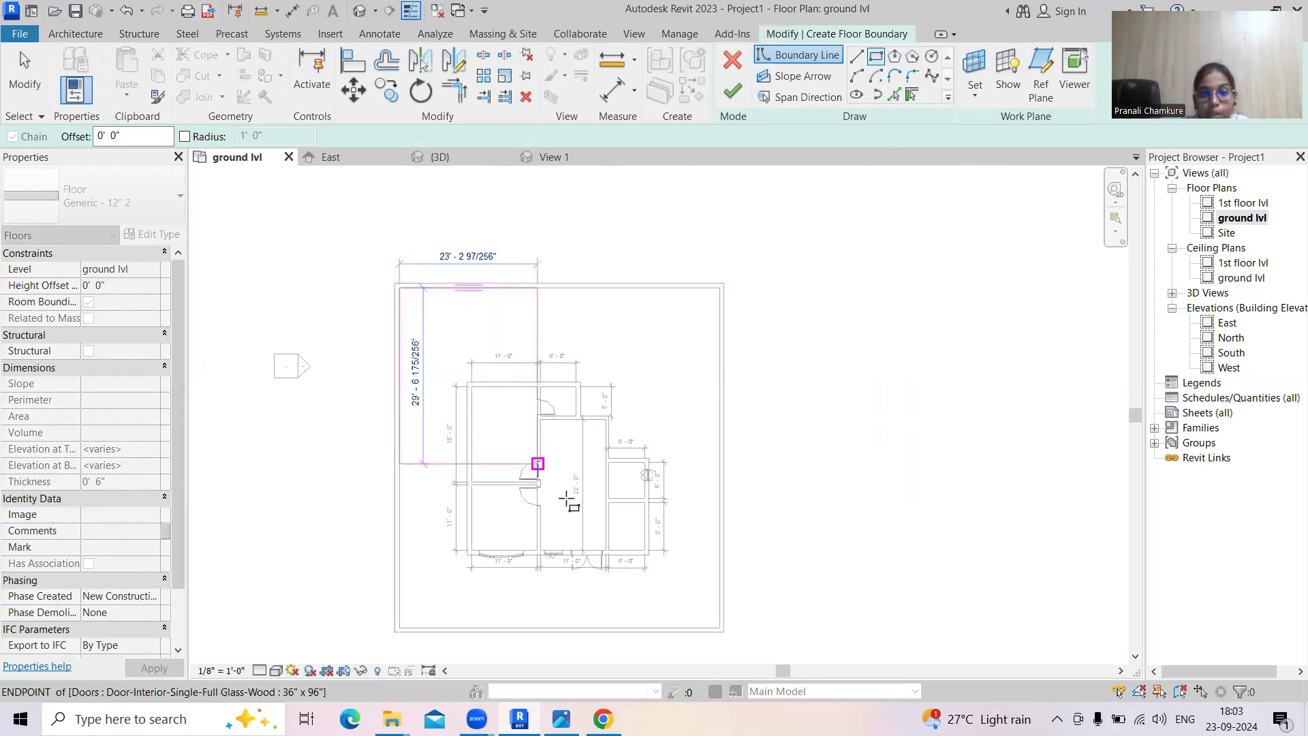
pyautogui.scroll(2, 716, 634)
pyautogui.scroll(2, 701, 635)
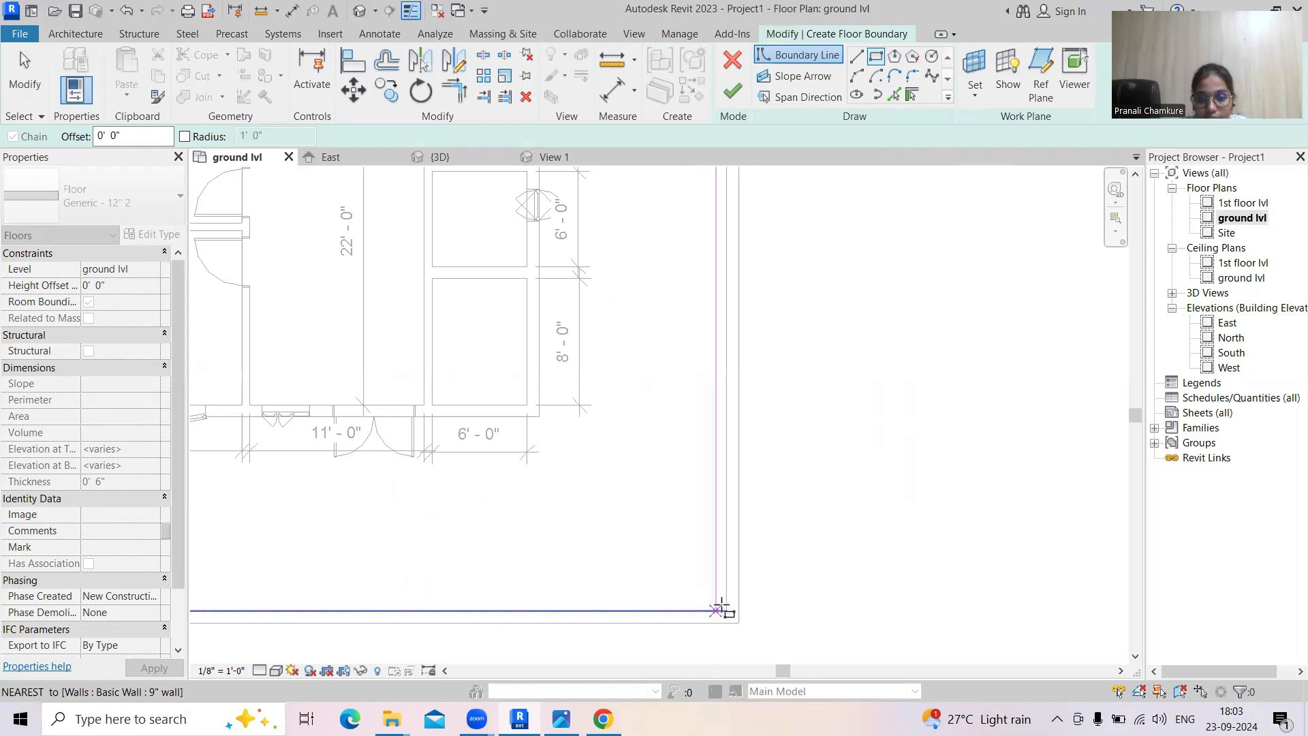
pyautogui.click(726, 610)
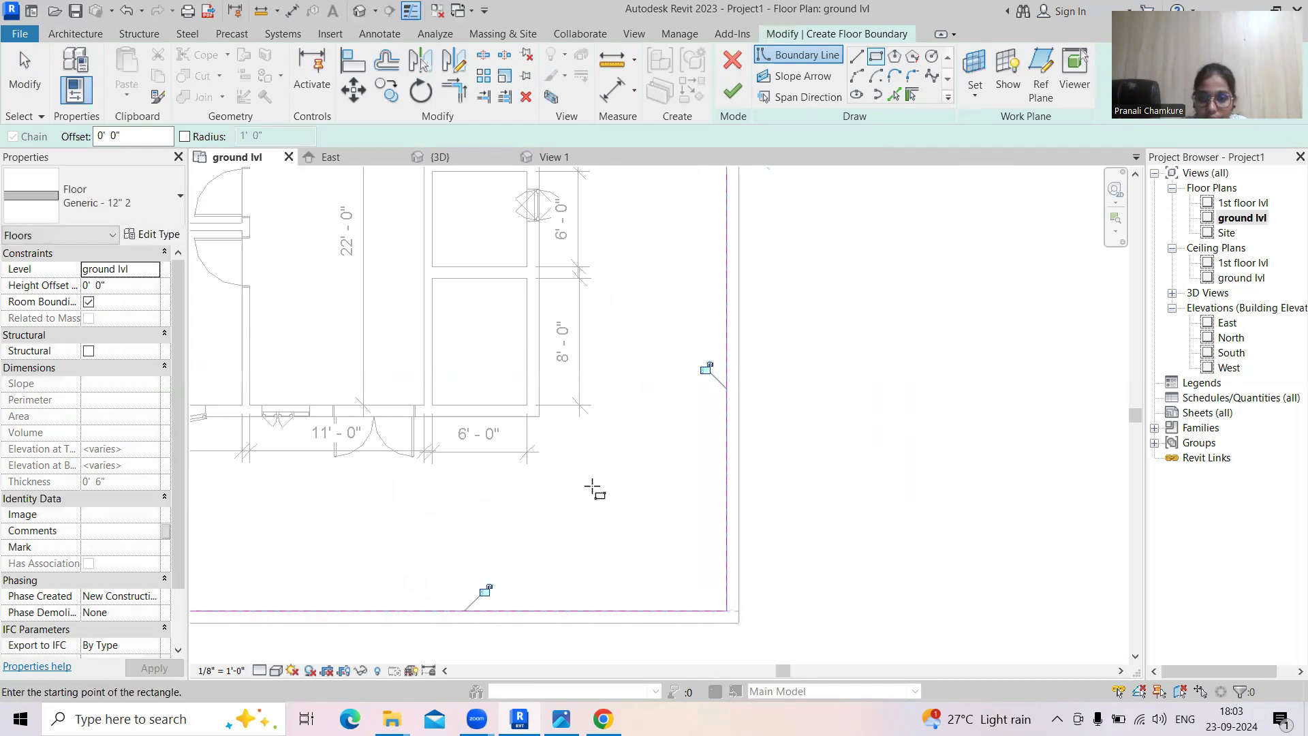
pyautogui.click(732, 91)
pyautogui.scroll(-2, 874, 422)
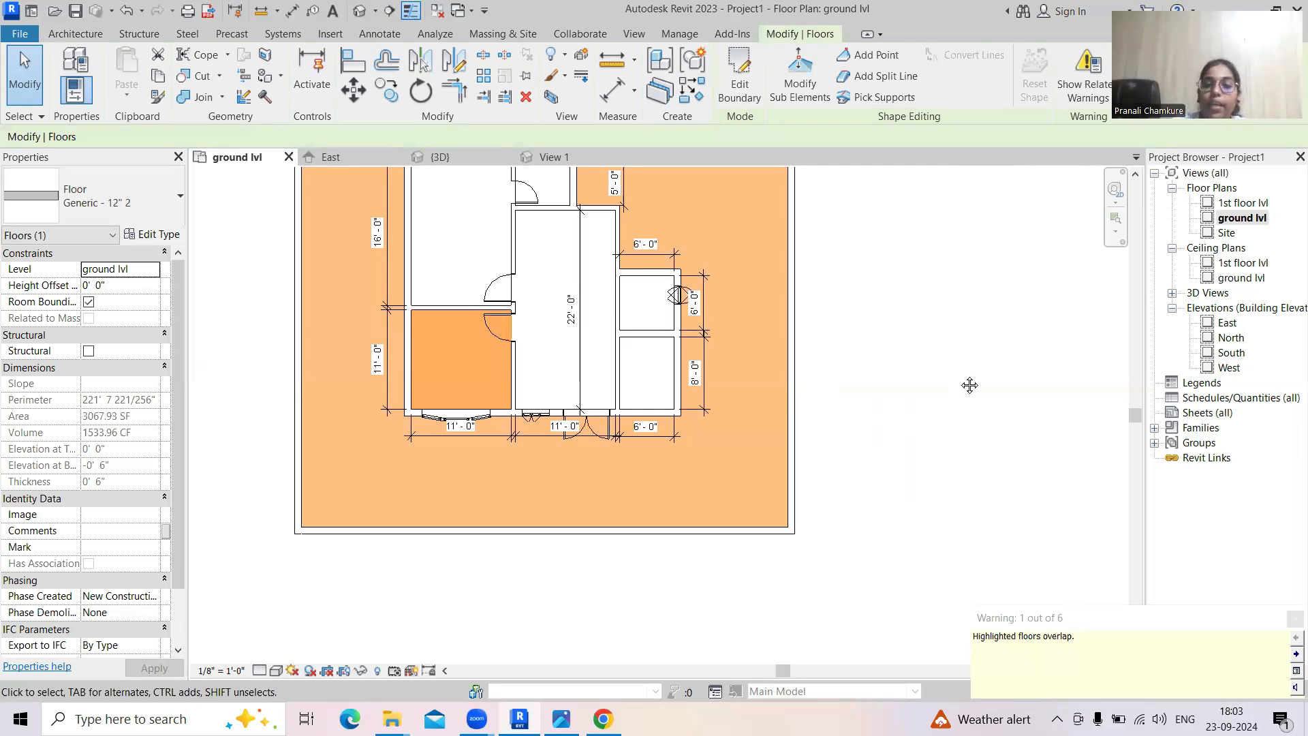
pyautogui.scroll(-2, 954, 409)
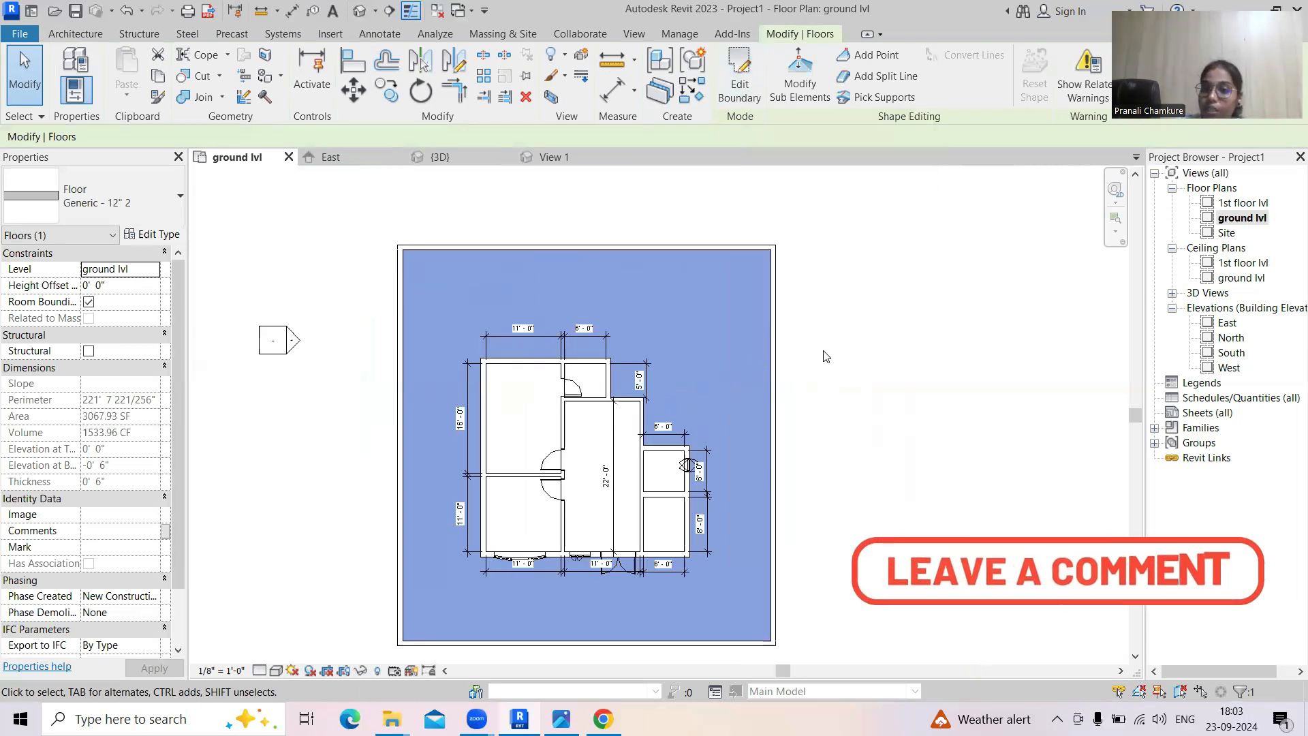
pyautogui.click(934, 364)
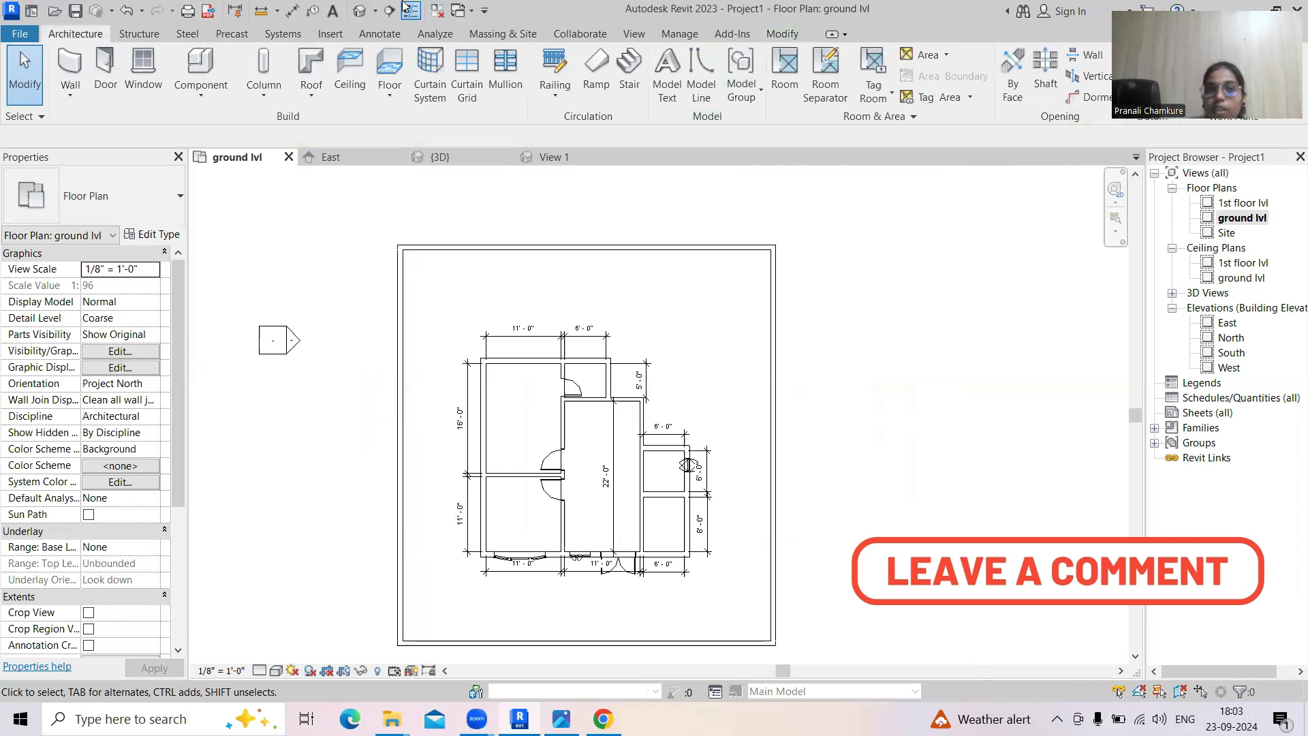
# Edit the compound floor's boundary on the ground lvl plan and trace the house's outer wall faces from its upper-left corner past the first recess
pyautogui.click(360, 10)
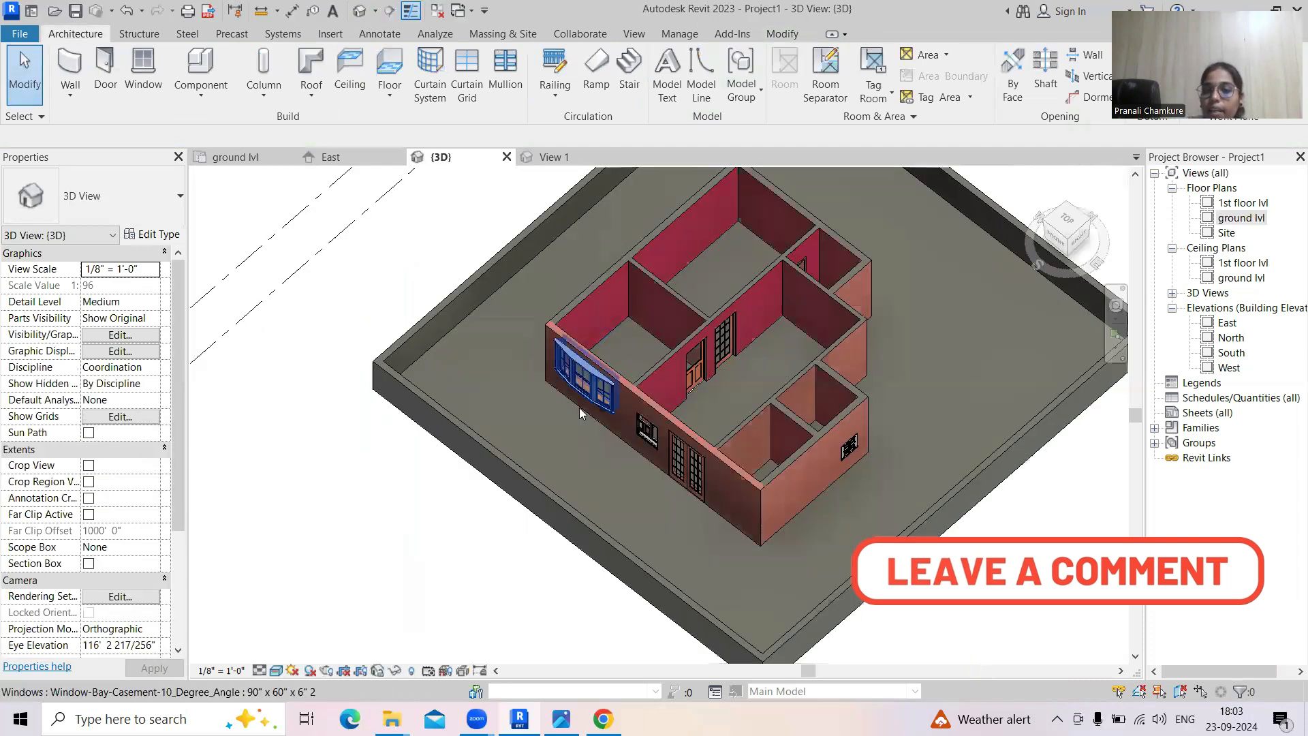
pyautogui.click(437, 350)
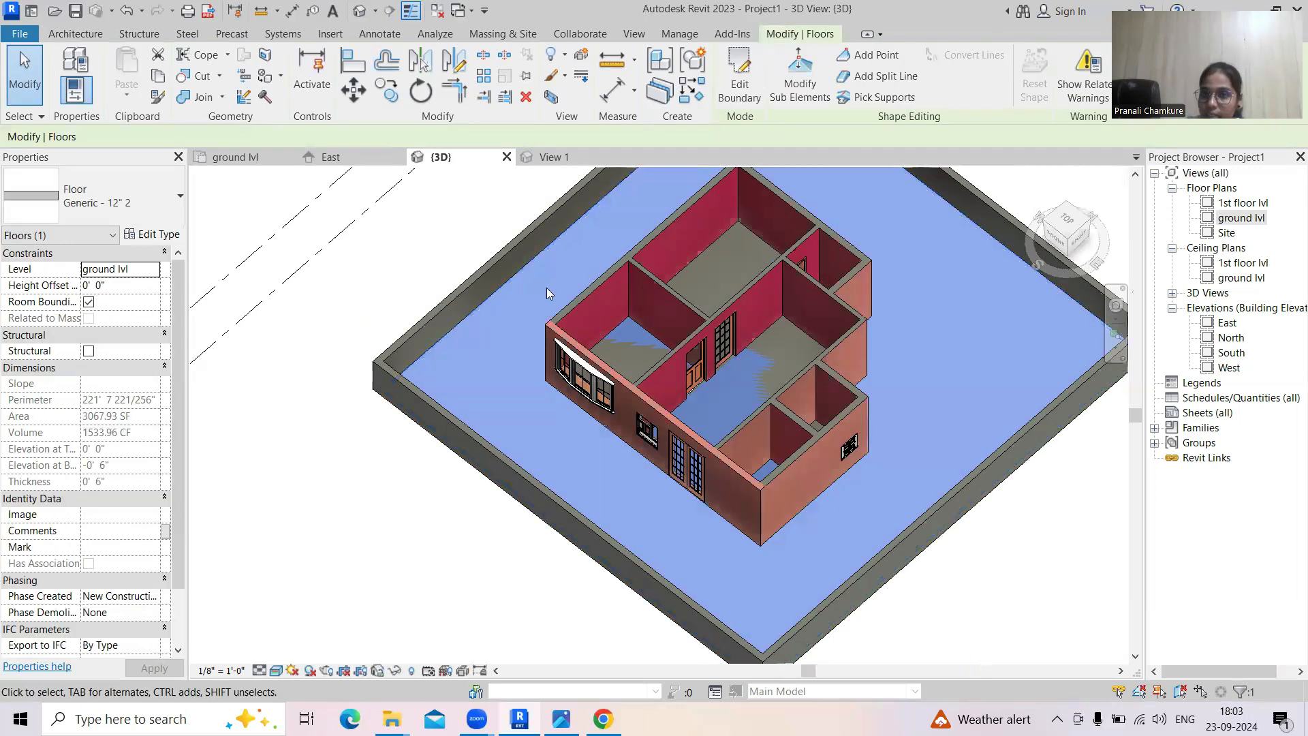
pyautogui.click(740, 89)
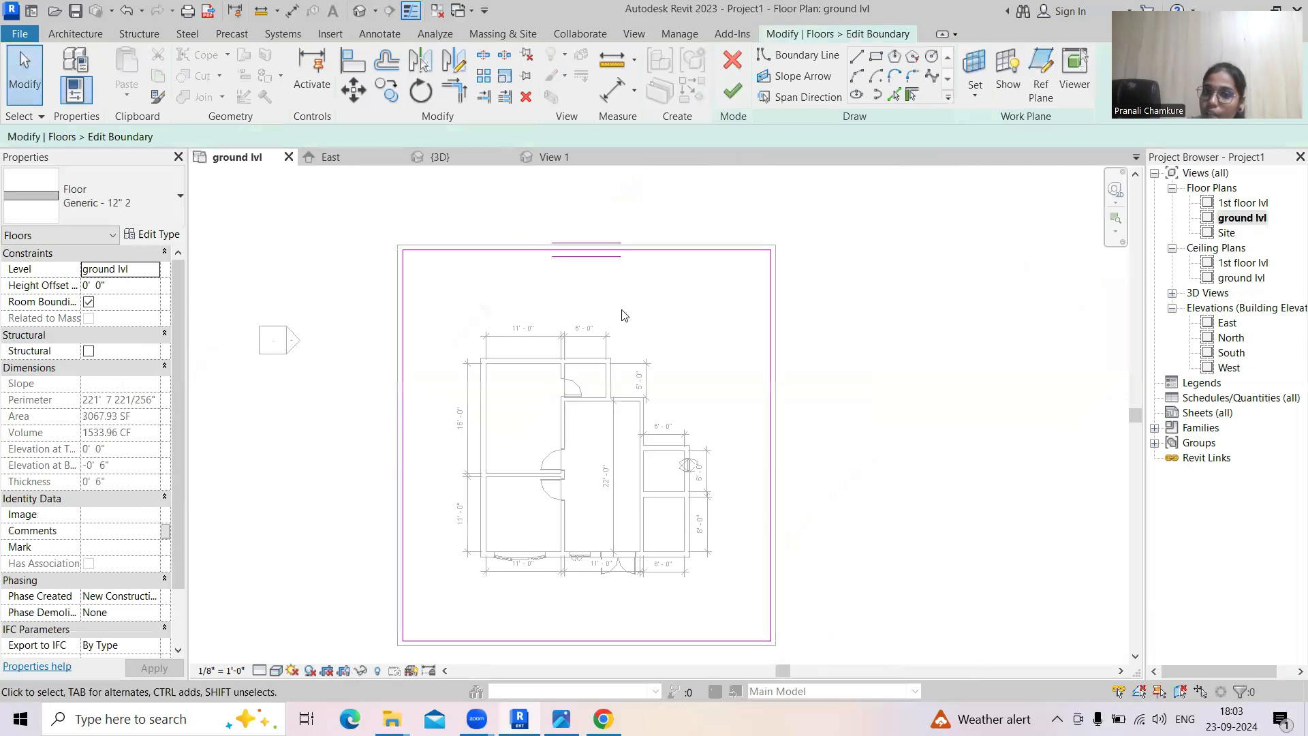
pyautogui.click(857, 58)
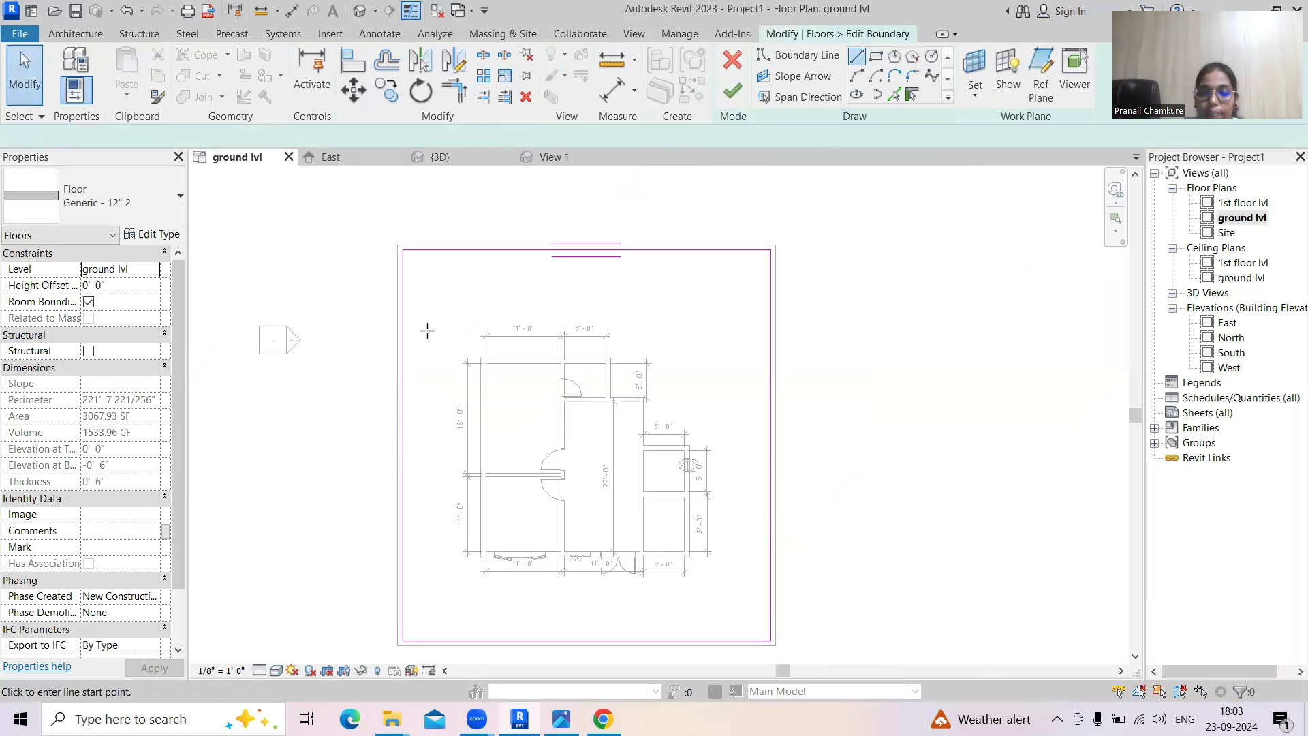
pyautogui.scroll(5, 476, 395)
pyautogui.click(487, 293)
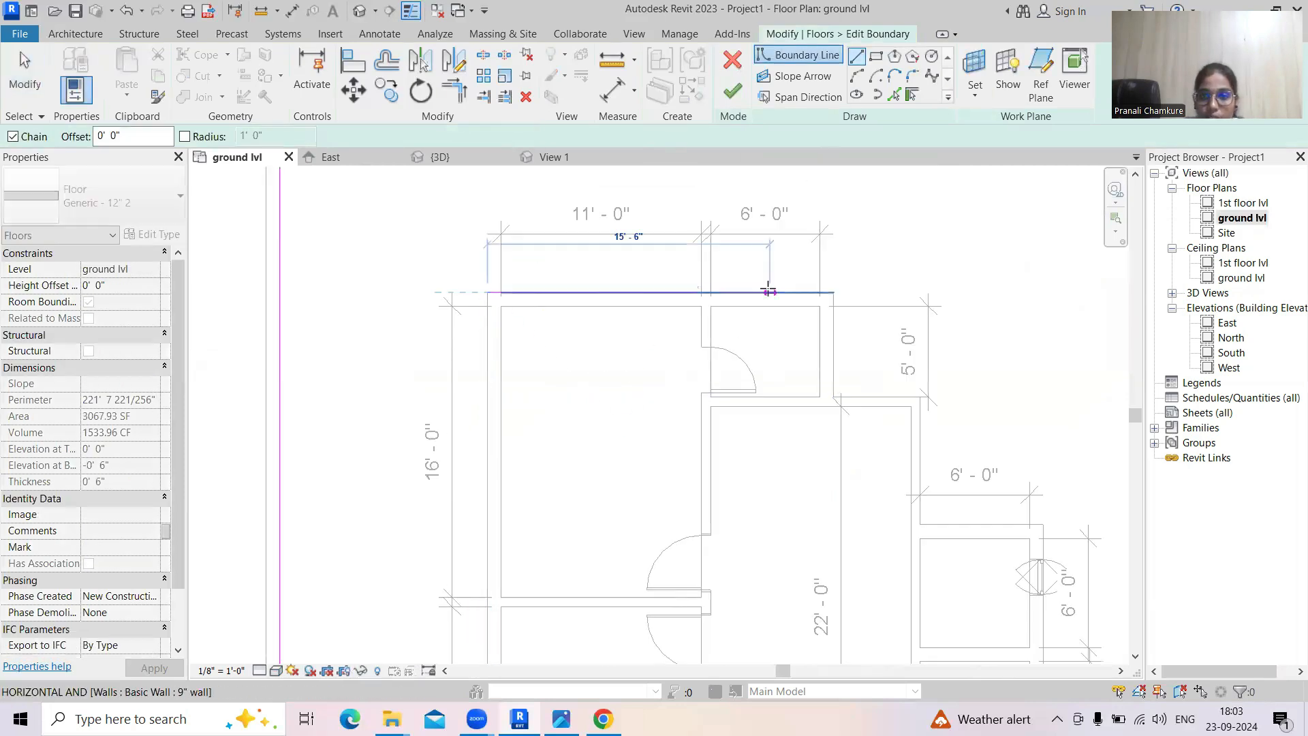
pyautogui.click(833, 292)
pyautogui.click(833, 397)
pyautogui.click(921, 396)
# Continue the inner floor boundary along the outer faces of the house's right-side walls down to the lower-right corner
pyautogui.moveTo(946, 492); pyautogui.dragTo(834, 335, button='middle')
pyautogui.scroll(2, 826, 346)
pyautogui.click(799, 376)
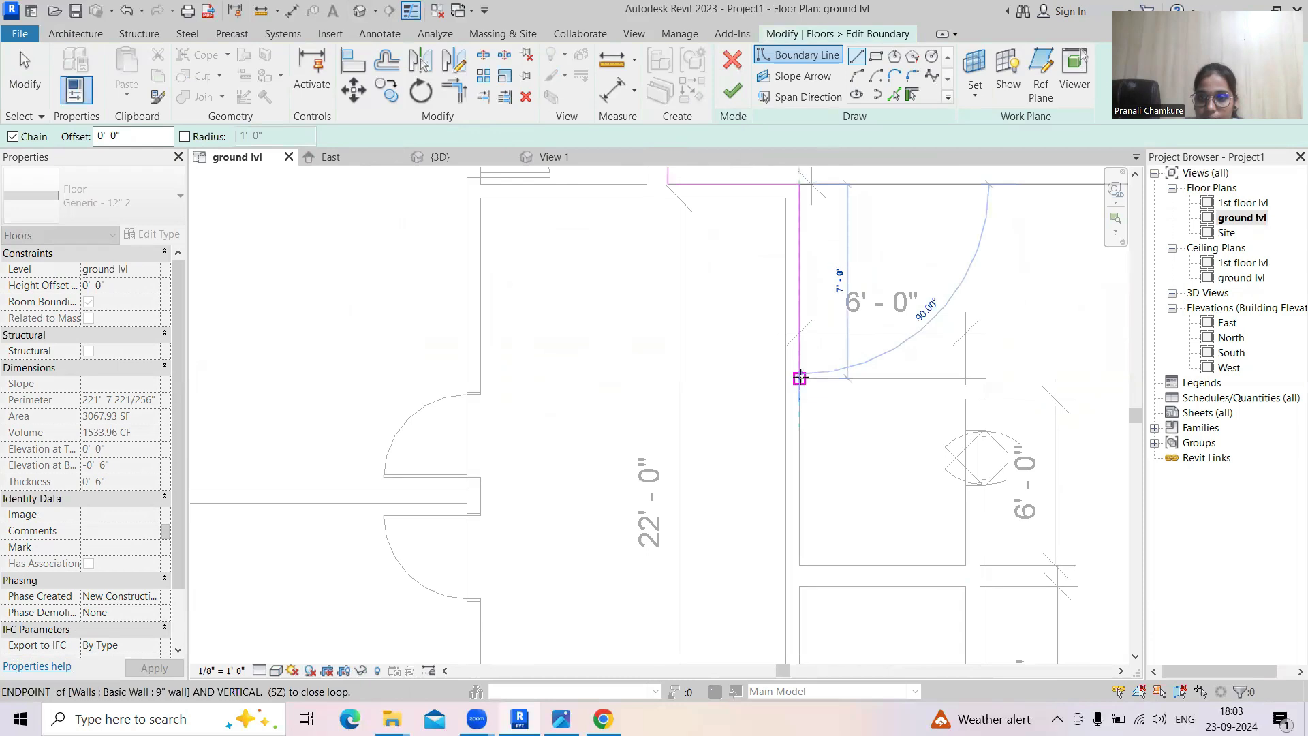
pyautogui.click(986, 378)
pyautogui.moveTo(911, 466); pyautogui.dragTo(776, 212, button='middle')
pyautogui.click(850, 573)
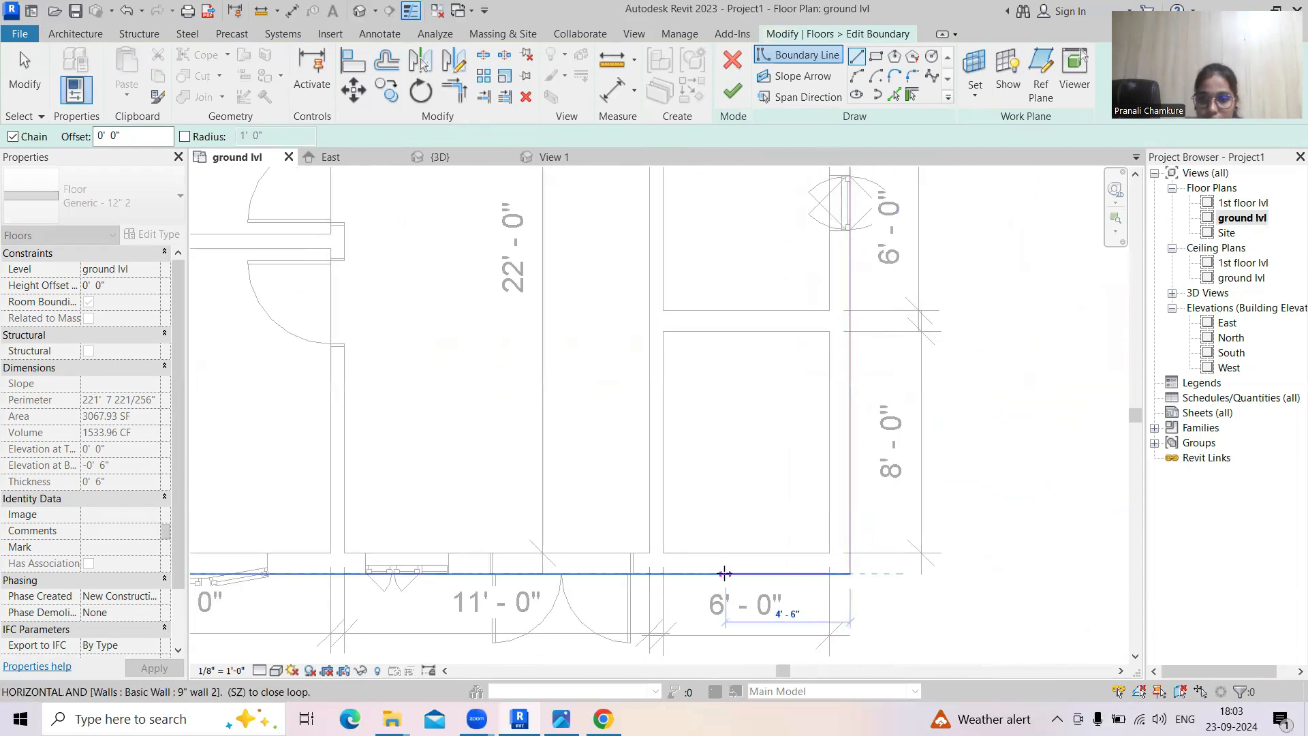
# Close the inner boundary along the house's lower and left outer wall faces and finish the floor so it excludes the house footprint
pyautogui.moveTo(878, 571); pyautogui.dragTo(1097, 459, button='middle')
pyautogui.scroll(-1, 511, 458)
pyautogui.scroll(-1, 500, 456)
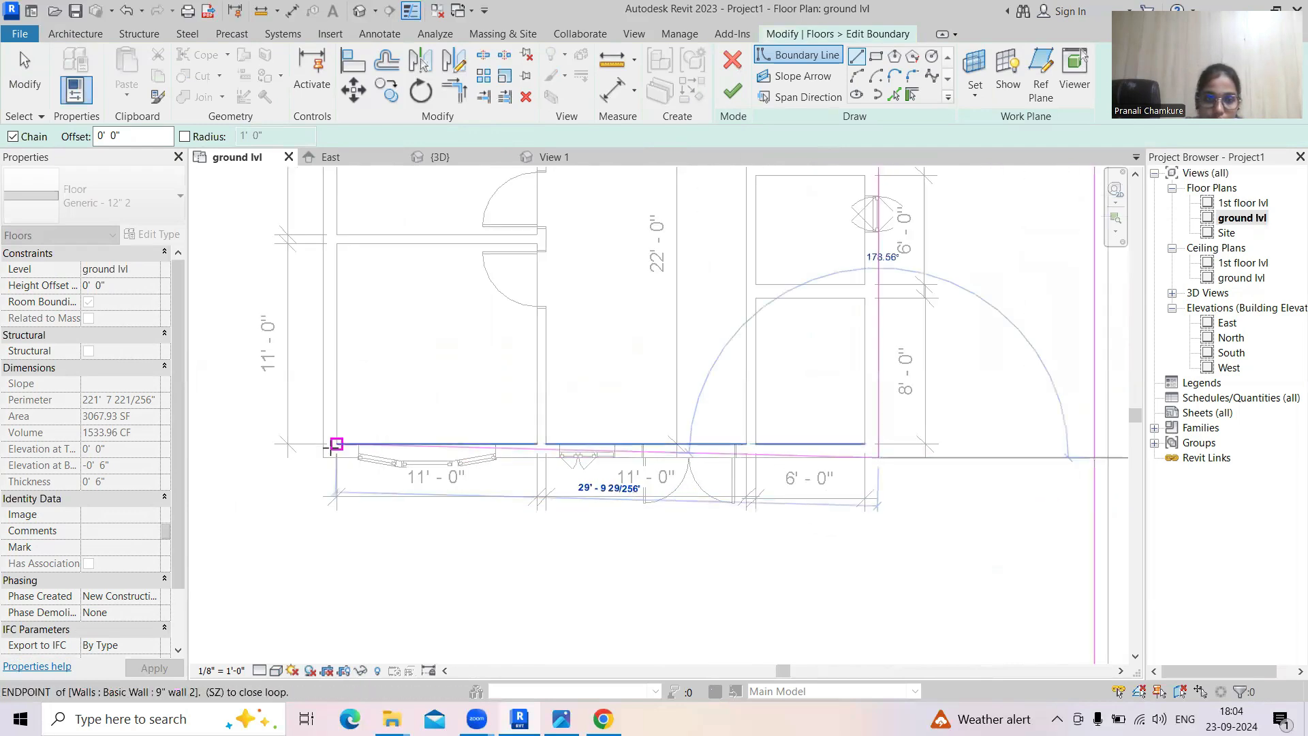
pyautogui.click(321, 456)
pyautogui.moveTo(298, 298); pyautogui.dragTo(386, 511, button='middle')
pyautogui.scroll(-2, 387, 511)
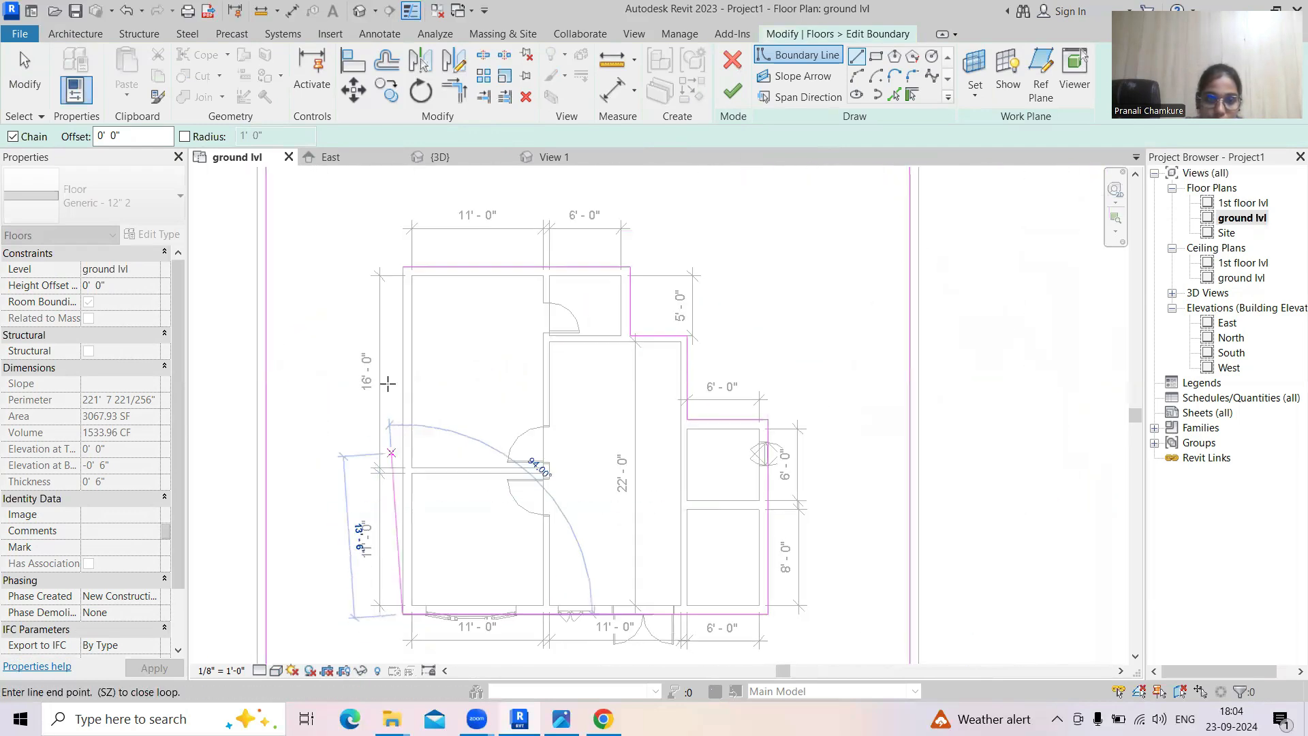
pyautogui.click(404, 266)
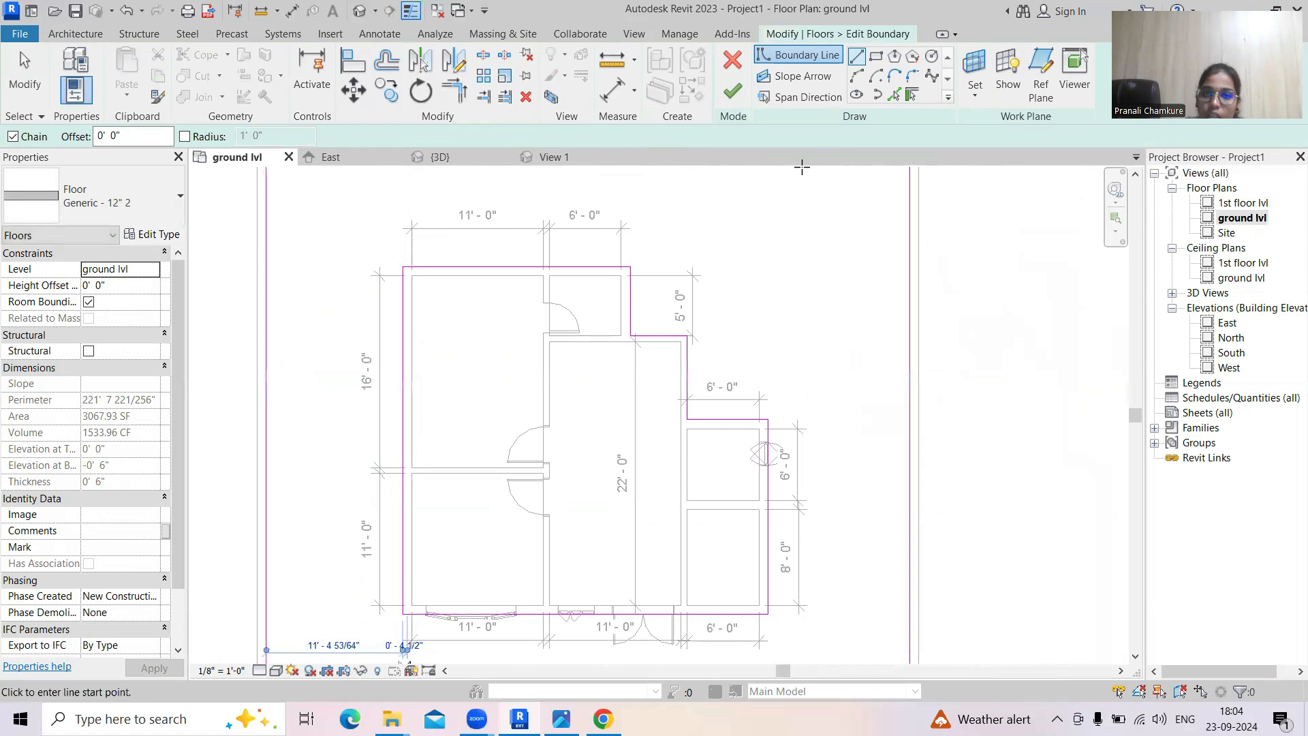
pyautogui.click(732, 91)
pyautogui.scroll(-2, 768, 276)
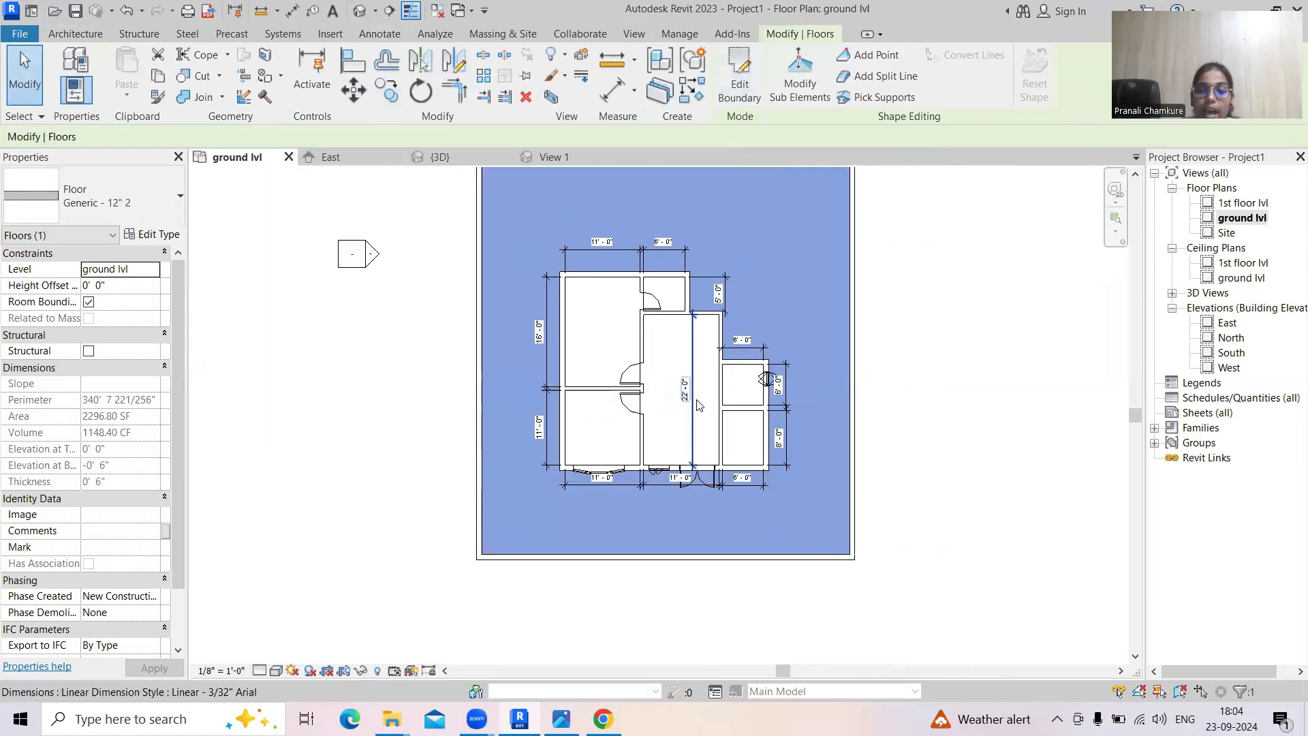
# Check the extent of the compound floor around the house in the default 3D view
pyautogui.click(359, 11)
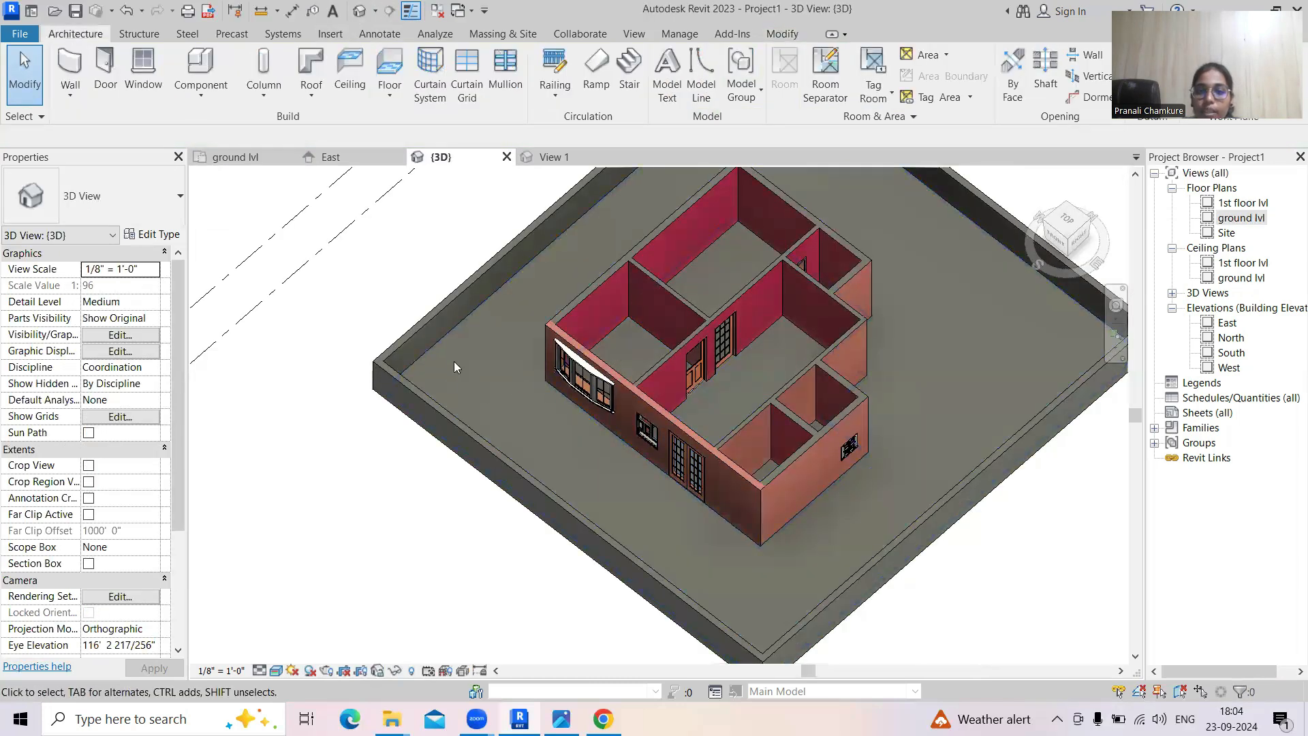
pyautogui.click(440, 347)
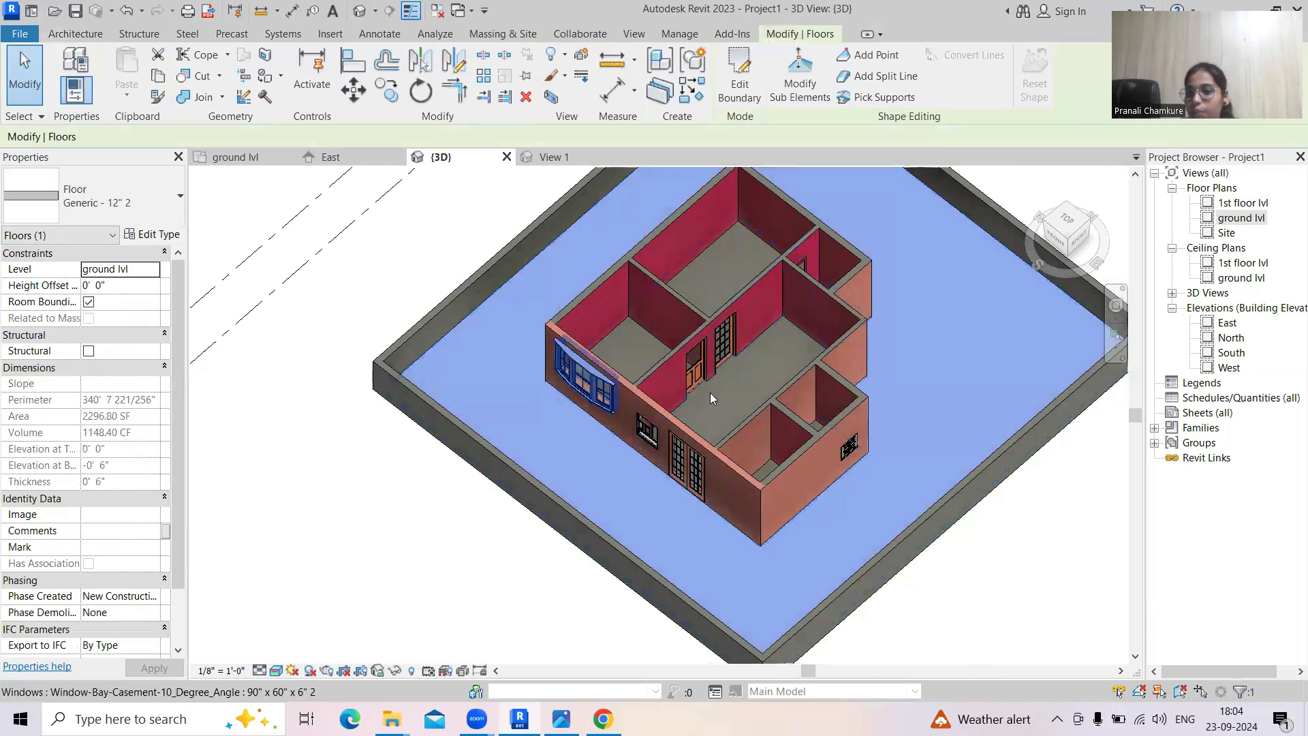
pyautogui.press('Escape')
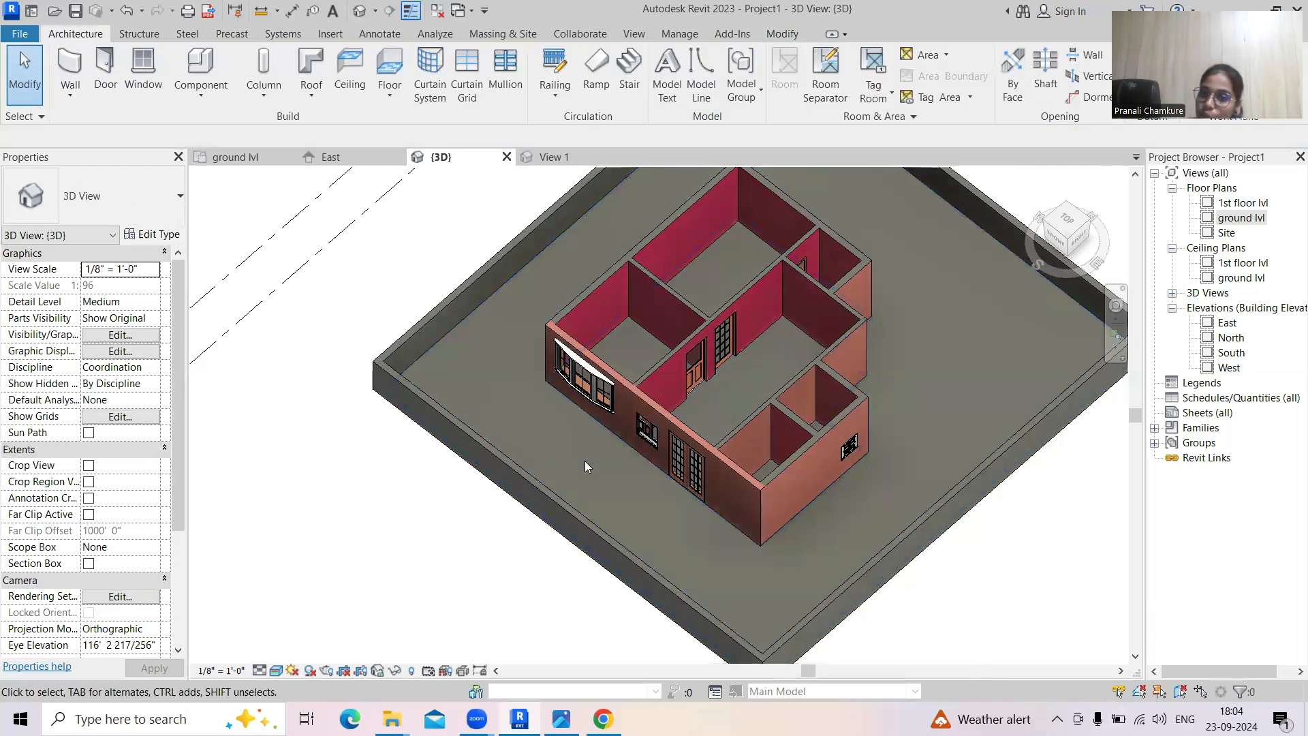
# Duplicate the compound floor's type under the suggested name and open the new type's structure for editing
pyautogui.scroll(-2, 467, 472)
pyautogui.keyDown('shift'); pyautogui.moveTo(468, 471); pyautogui.dragTo(729, 425, button='middle'); pyautogui.keyUp('shift')
pyautogui.click(730, 421)
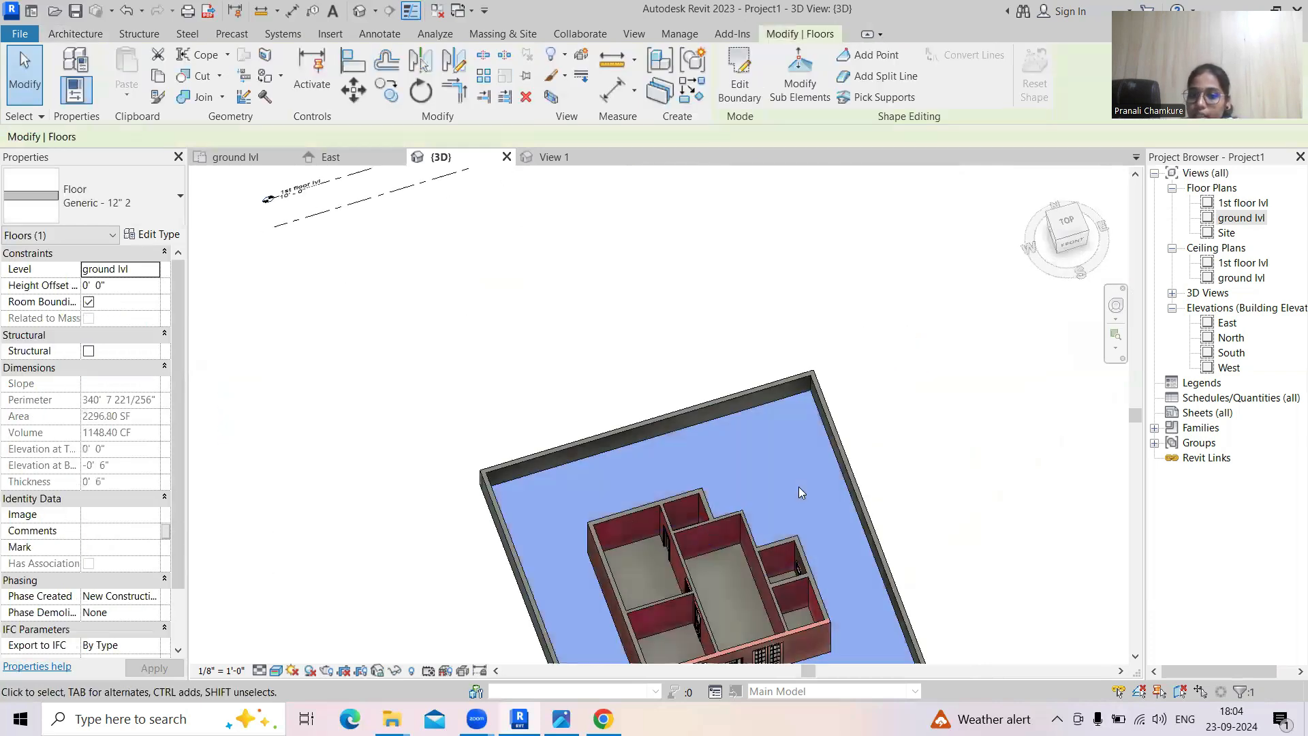
pyautogui.click(152, 233)
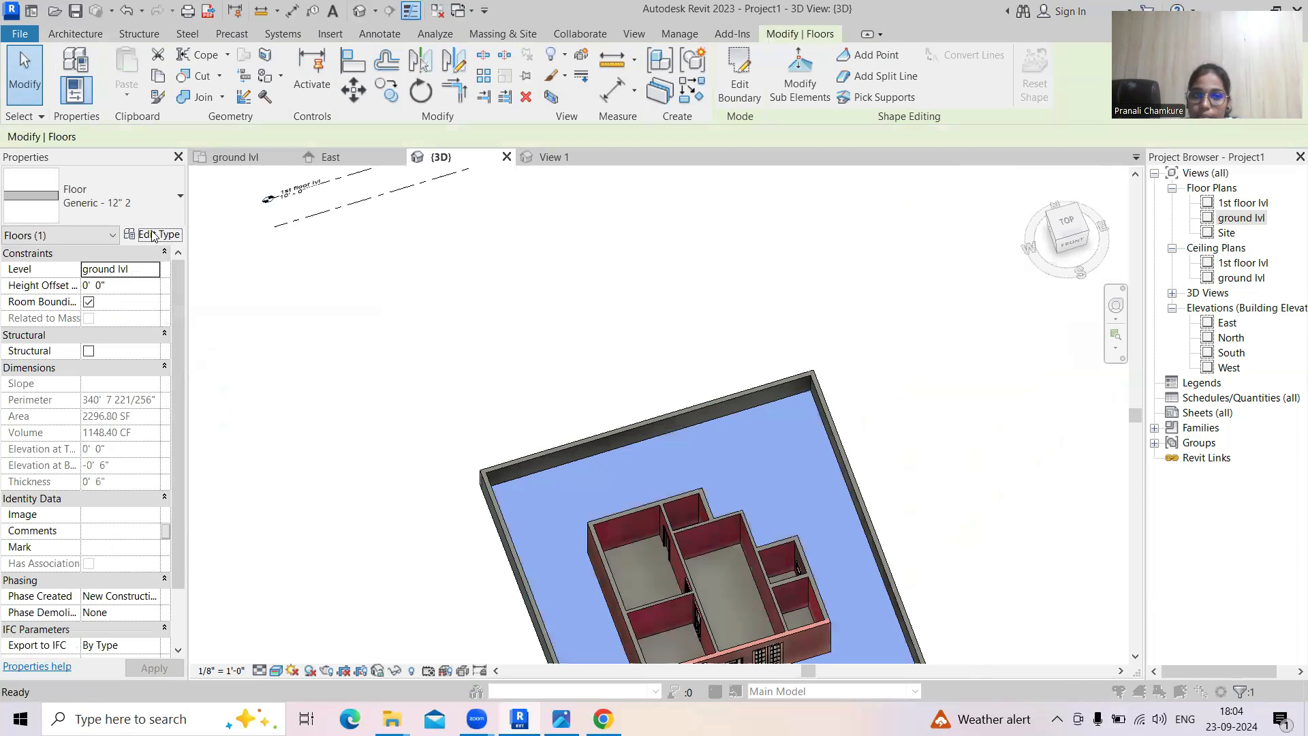
pyautogui.click(933, 156)
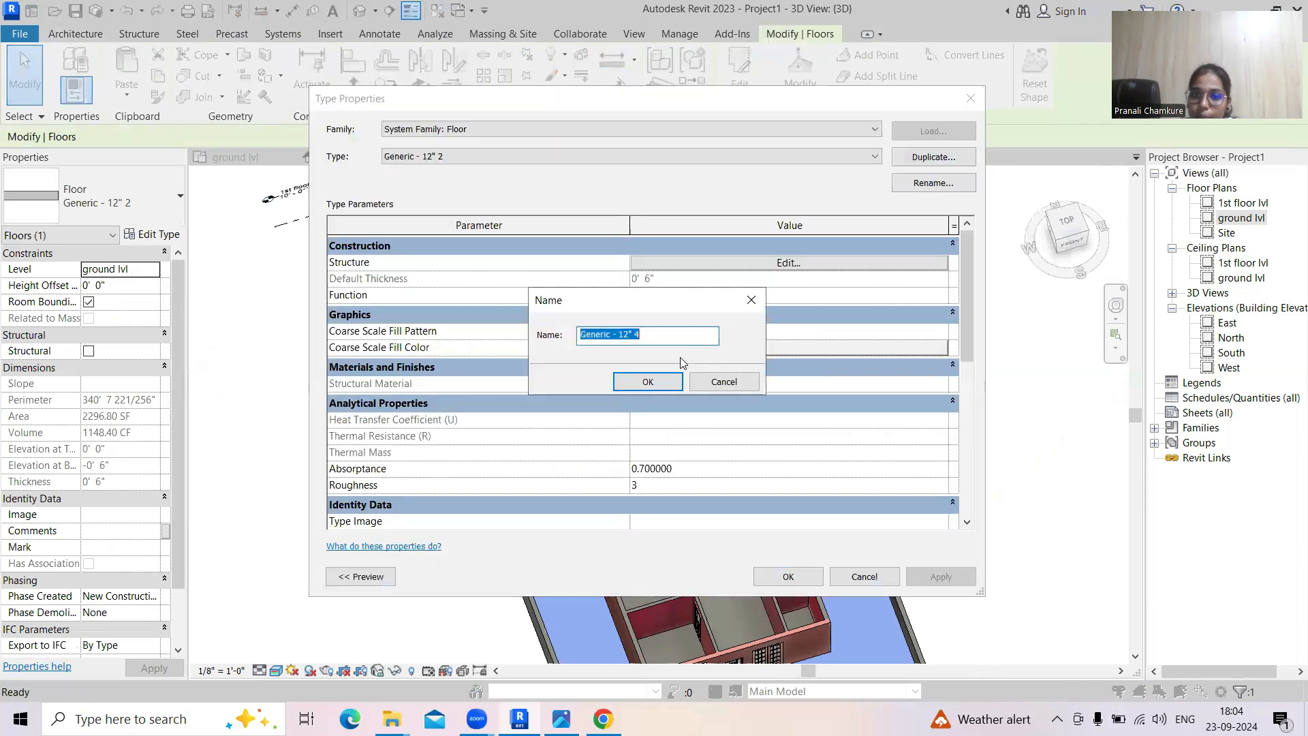
pyautogui.click(657, 376)
pyautogui.click(788, 262)
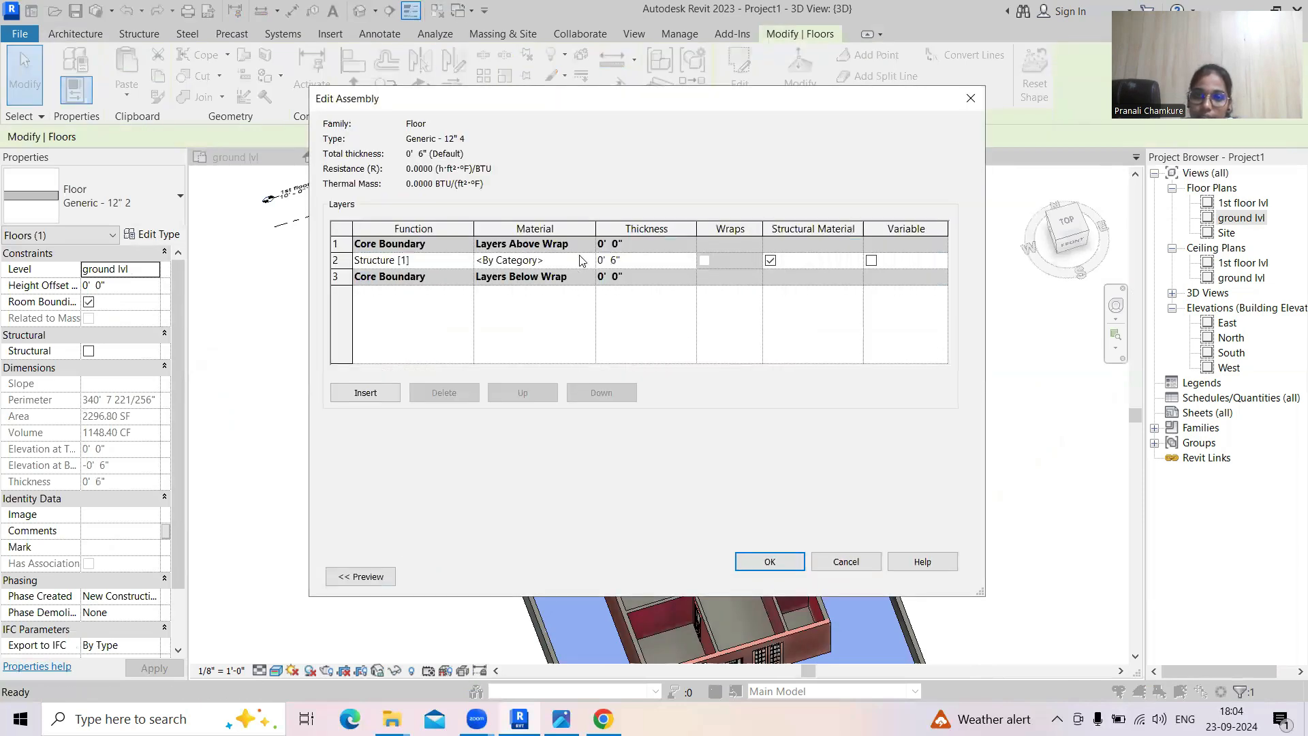
# Create a new material from the floor's structure layer and rename it "site floor"
pyautogui.click(581, 260)
pyautogui.click(589, 259)
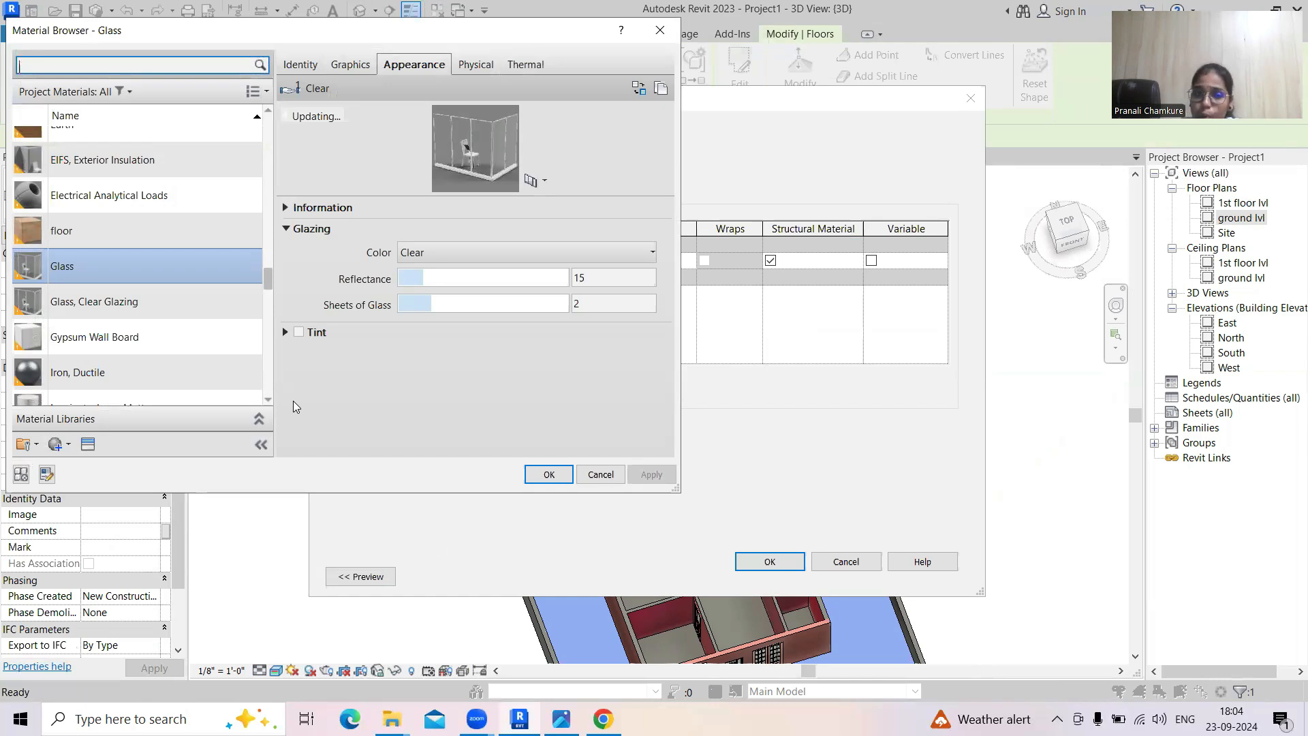
pyautogui.click(55, 444)
pyautogui.click(90, 422)
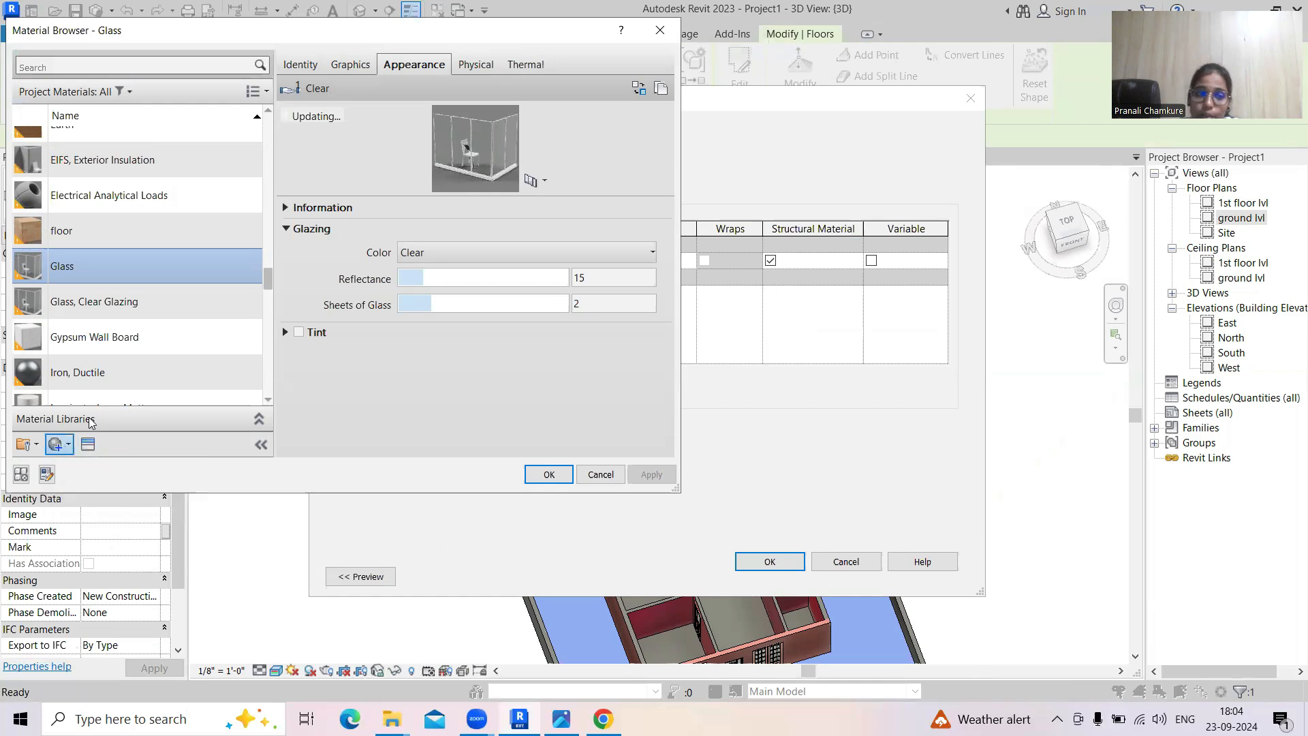
pyautogui.rightClick(132, 265)
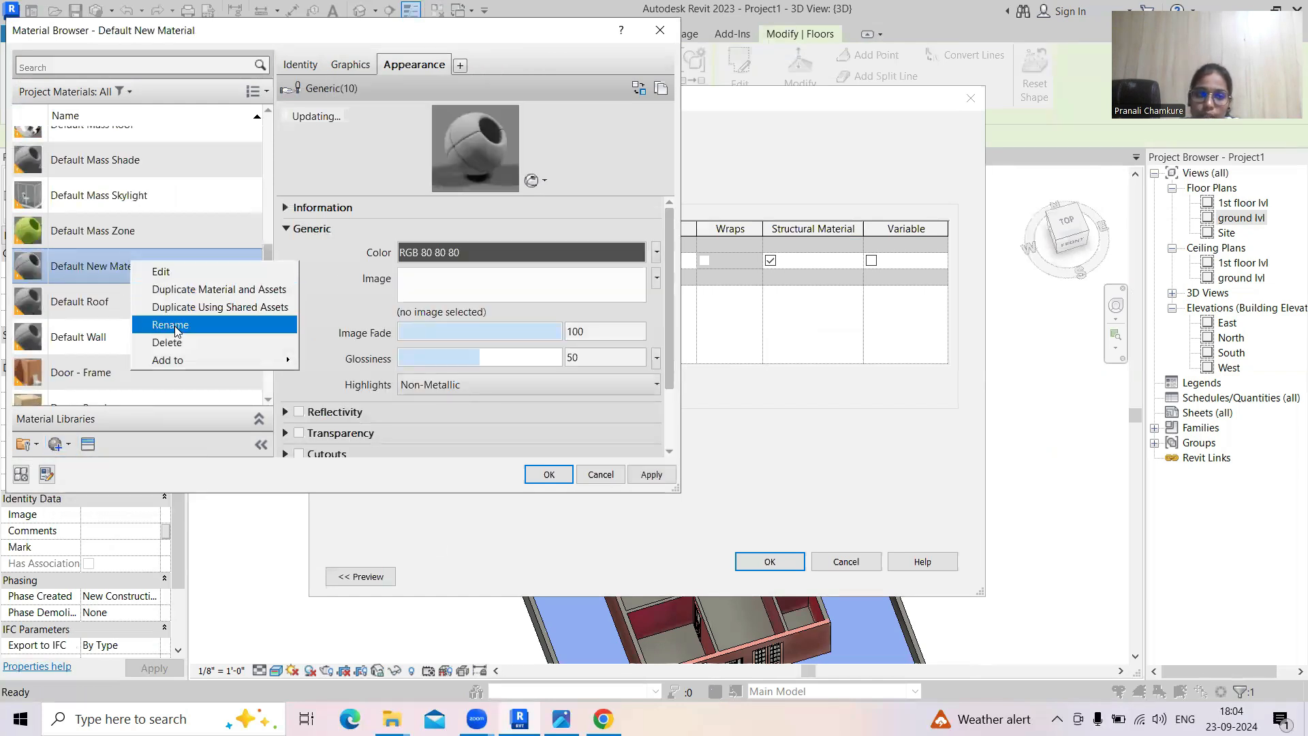
pyautogui.click(176, 326)
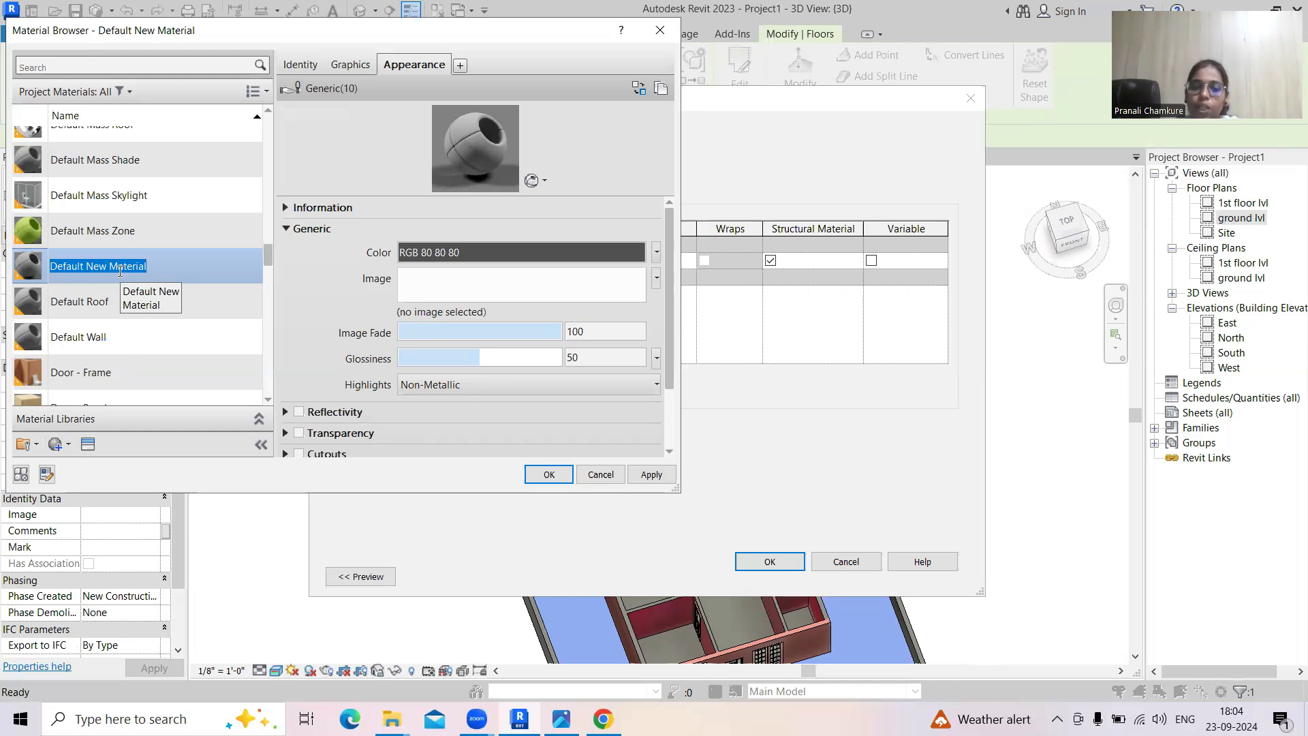
pyautogui.write('site floor')
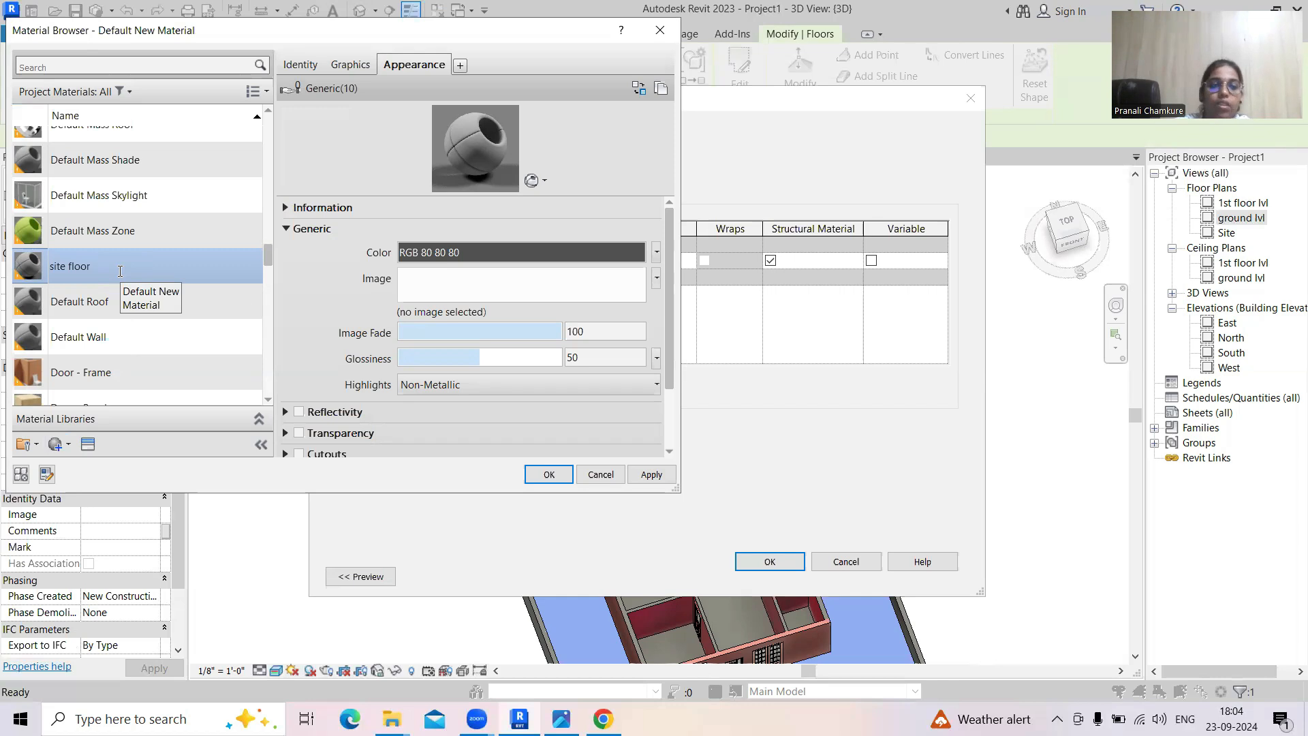
# Search the appearance assets for "sitework" and list the Sitework category of the Appearance Library for the "site floor" material
pyautogui.click(88, 445)
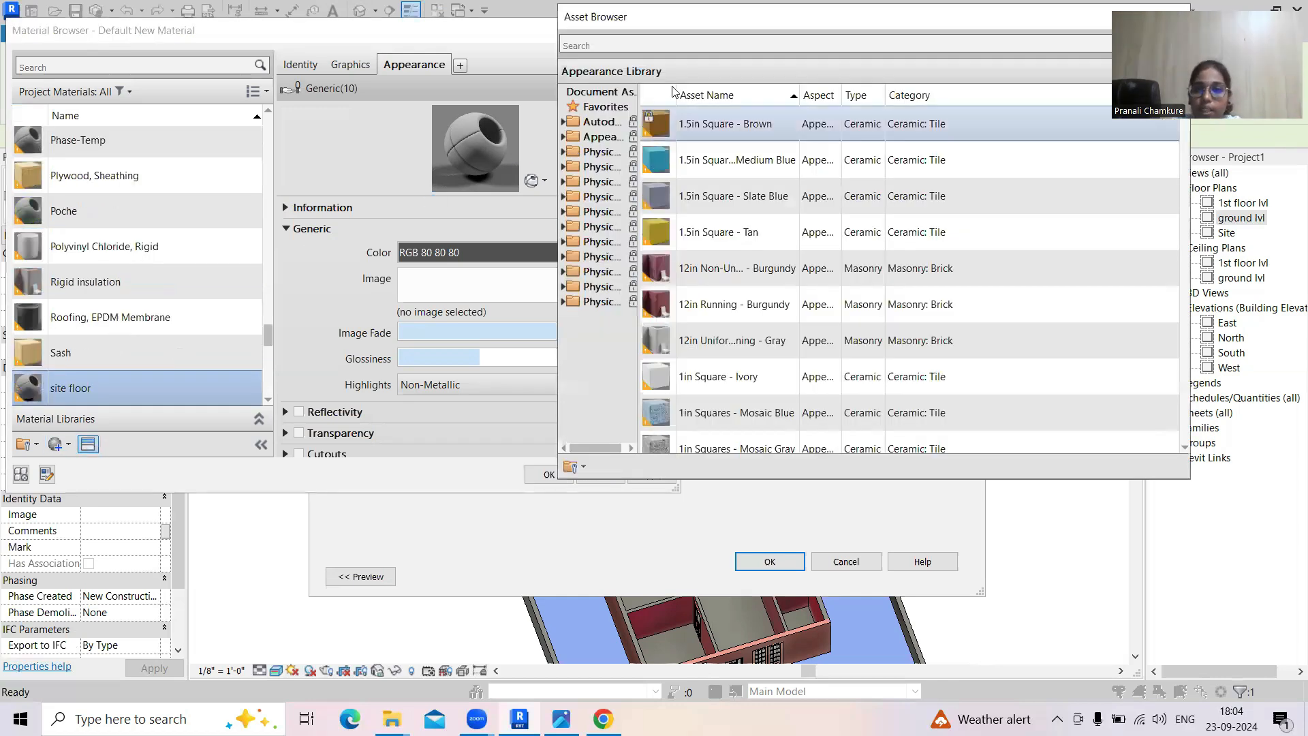
pyautogui.click(669, 46)
pyautogui.write('site')
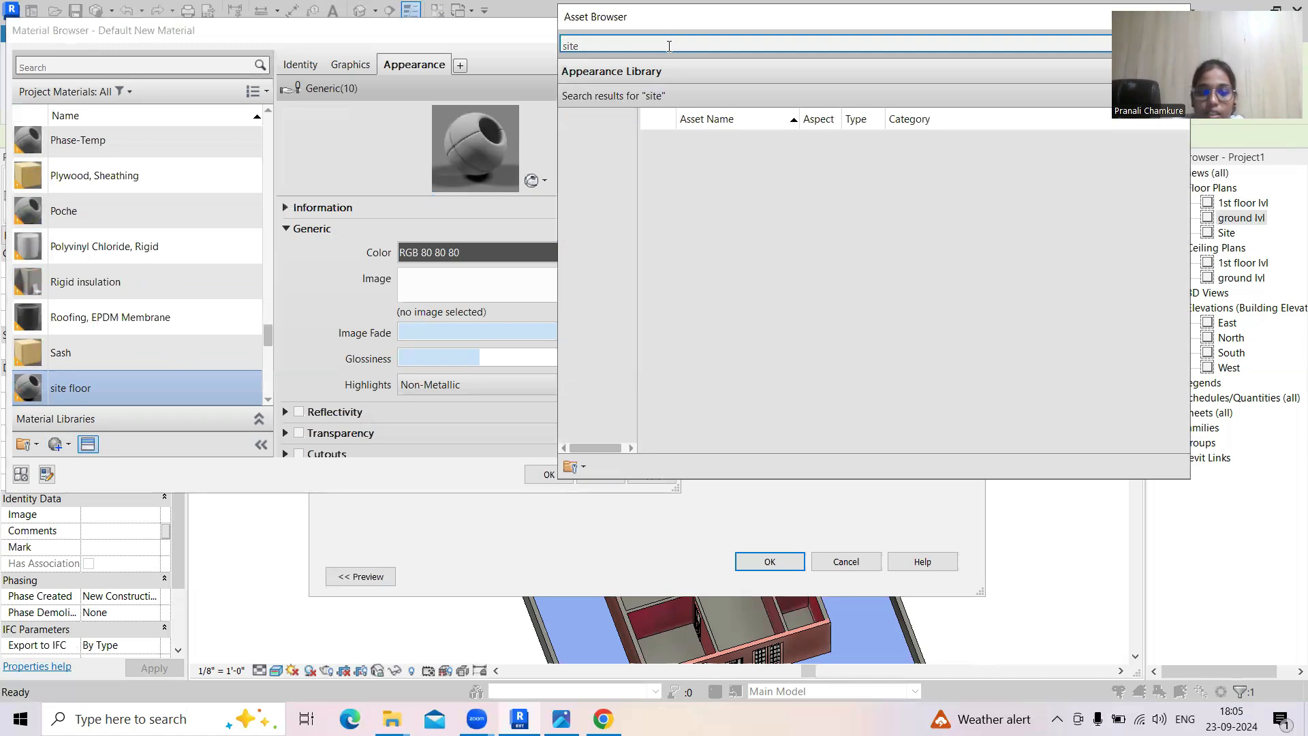
pyautogui.write('worl')
pyautogui.press('BackSpace')
pyautogui.press('Return')
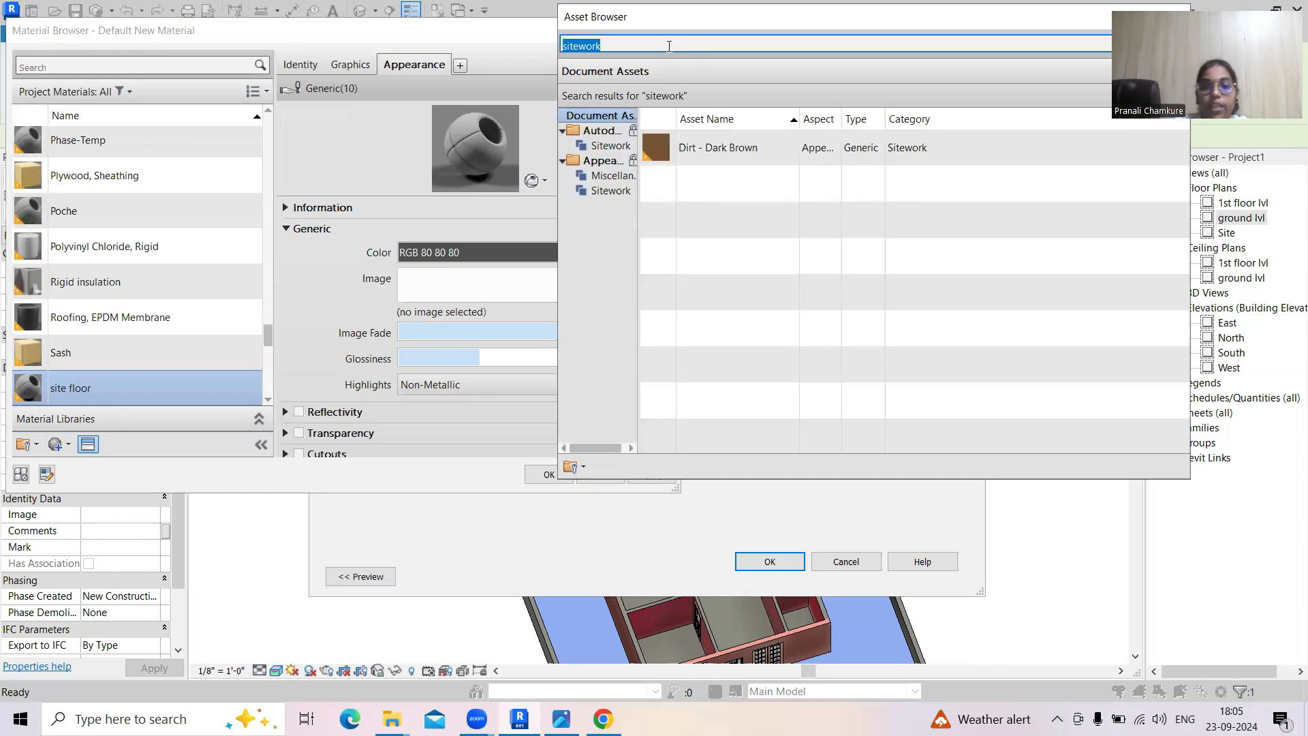
pyautogui.click(614, 190)
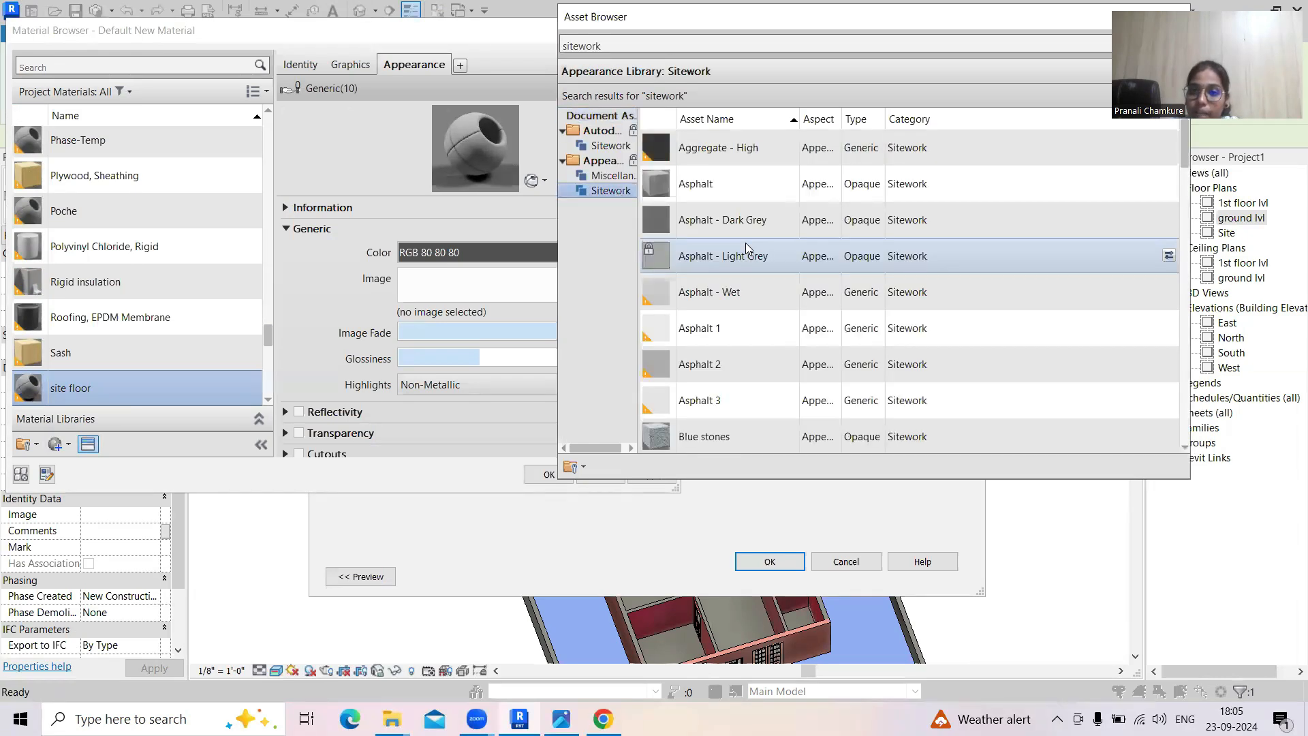
# Try the Grass - Generic appearance on the "site floor" material
pyautogui.scroll(-2, 745, 242)
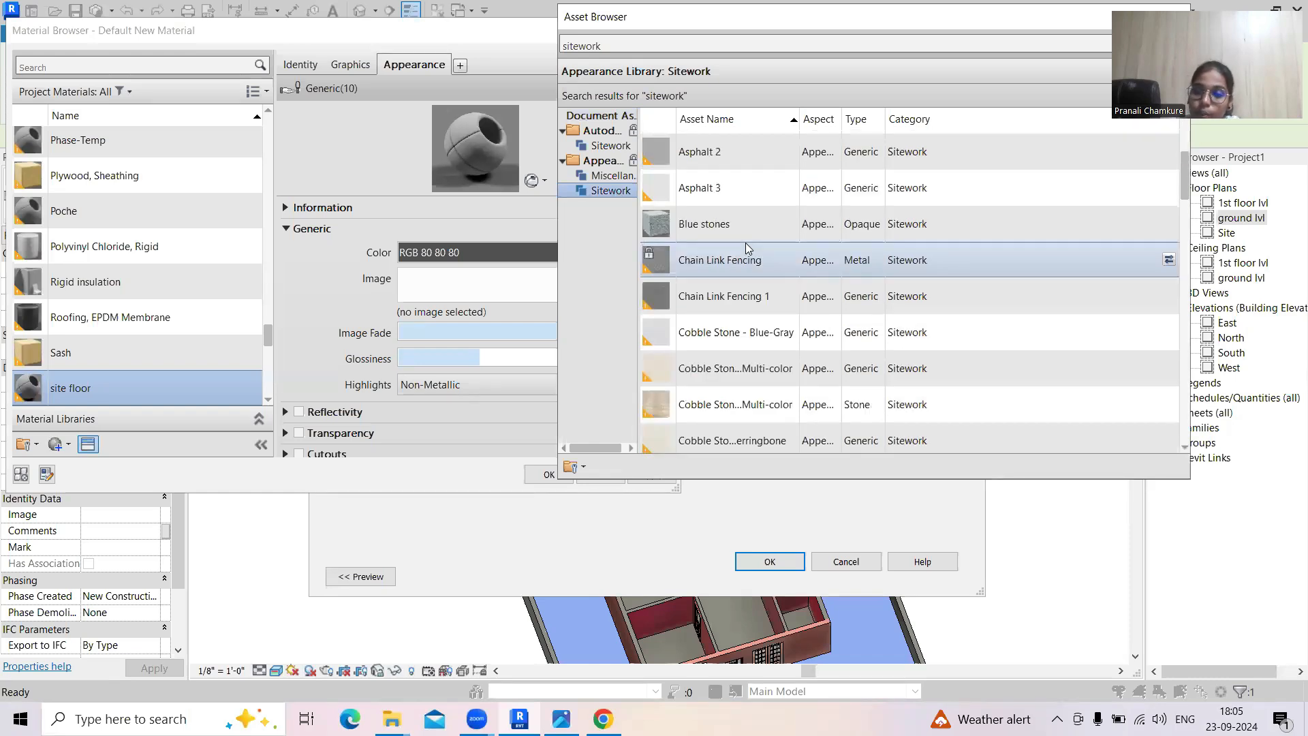
pyautogui.scroll(-3, 745, 242)
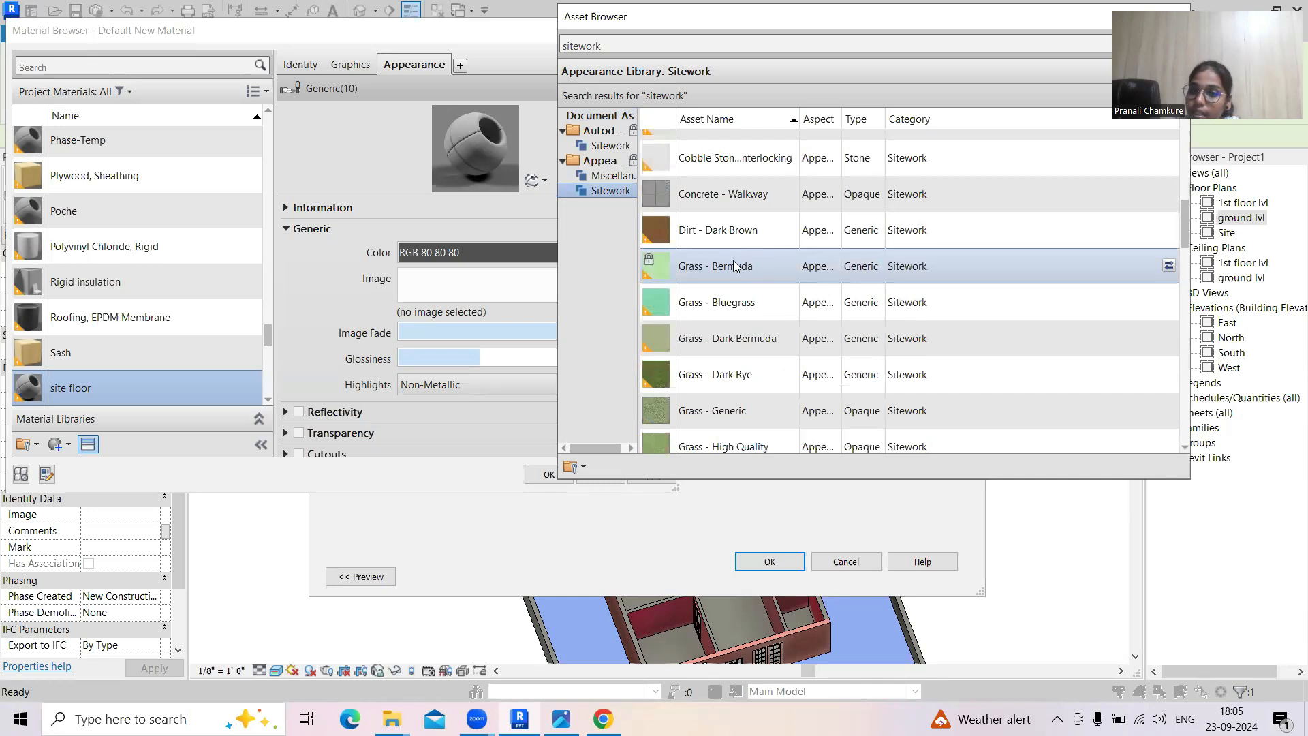
pyautogui.scroll(-1, 735, 266)
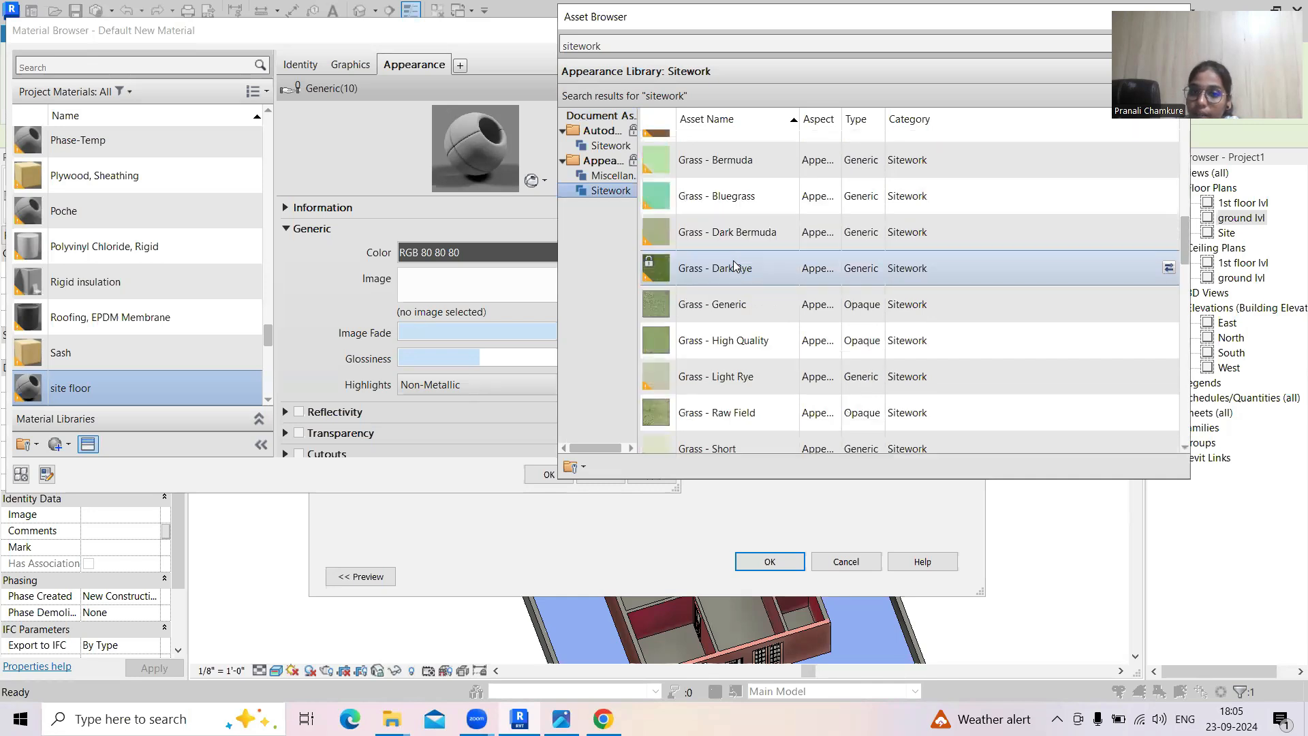
pyautogui.doubleClick(687, 275)
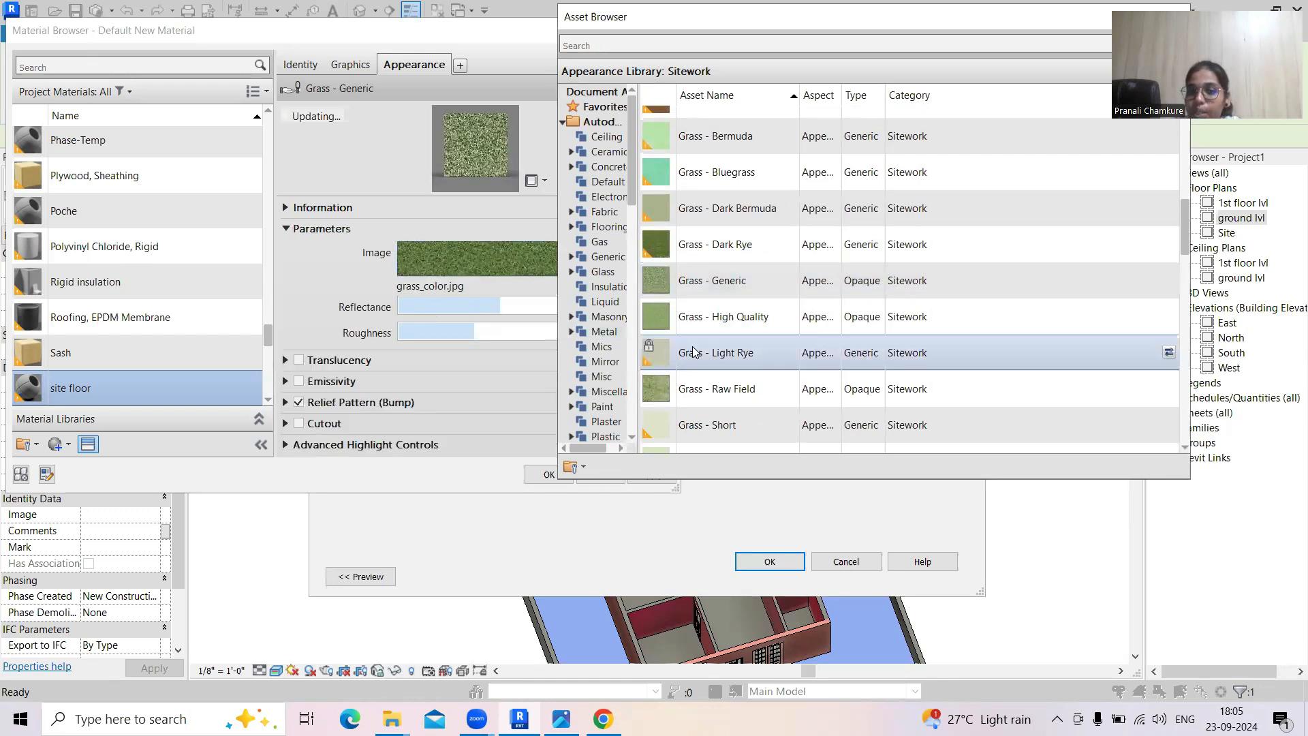
# Try the Mulch - Brown Mix, Pea Stone - Brown, Pavers - Square Gray-Brown and Pavers - Running Brick appearances on the "site floor" material
pyautogui.scroll(-3, 694, 350)
pyautogui.scroll(-3, 693, 351)
pyautogui.scroll(3, 694, 351)
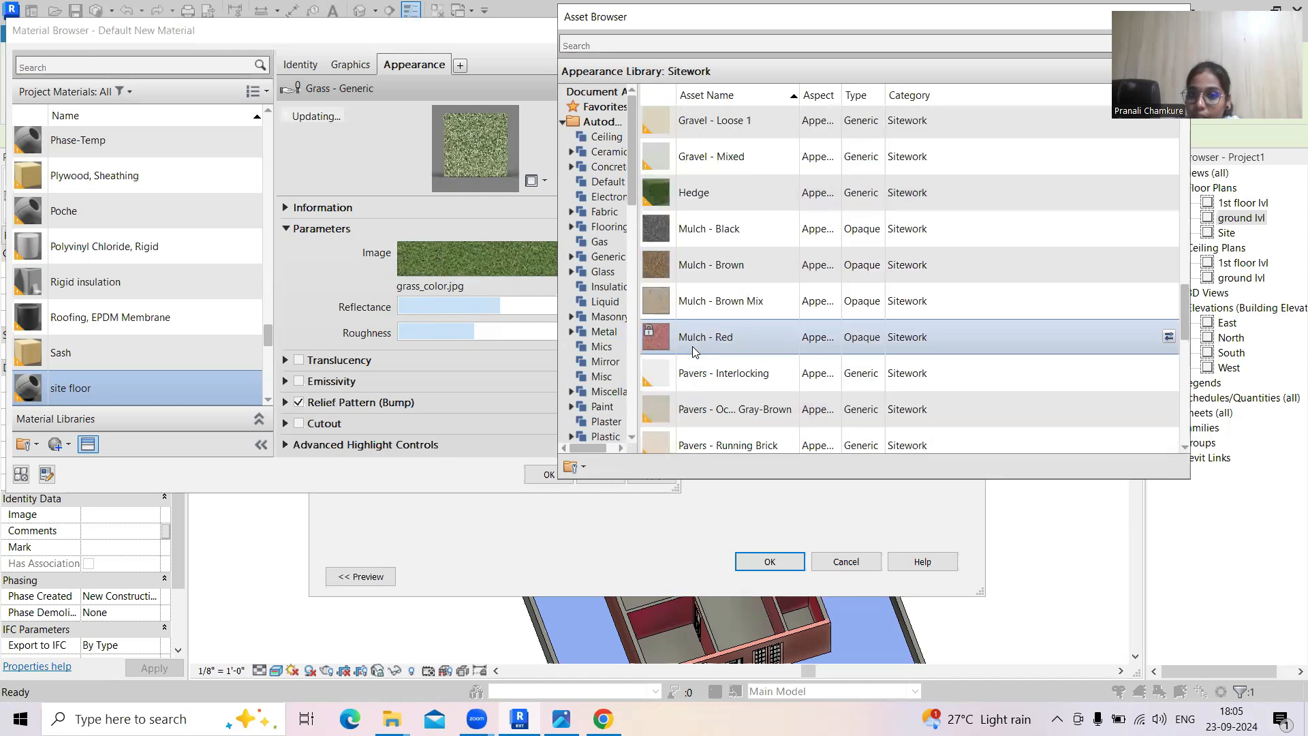
pyautogui.doubleClick(671, 306)
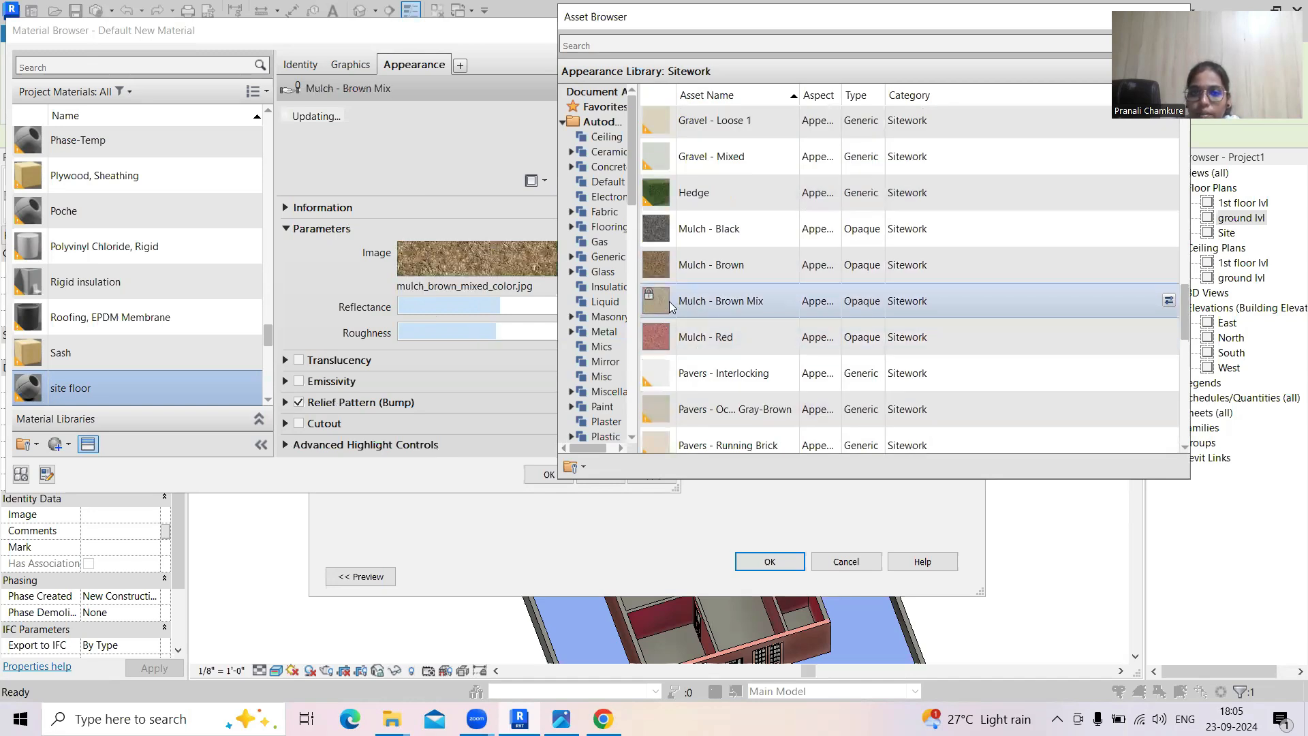
pyautogui.scroll(-2, 695, 300)
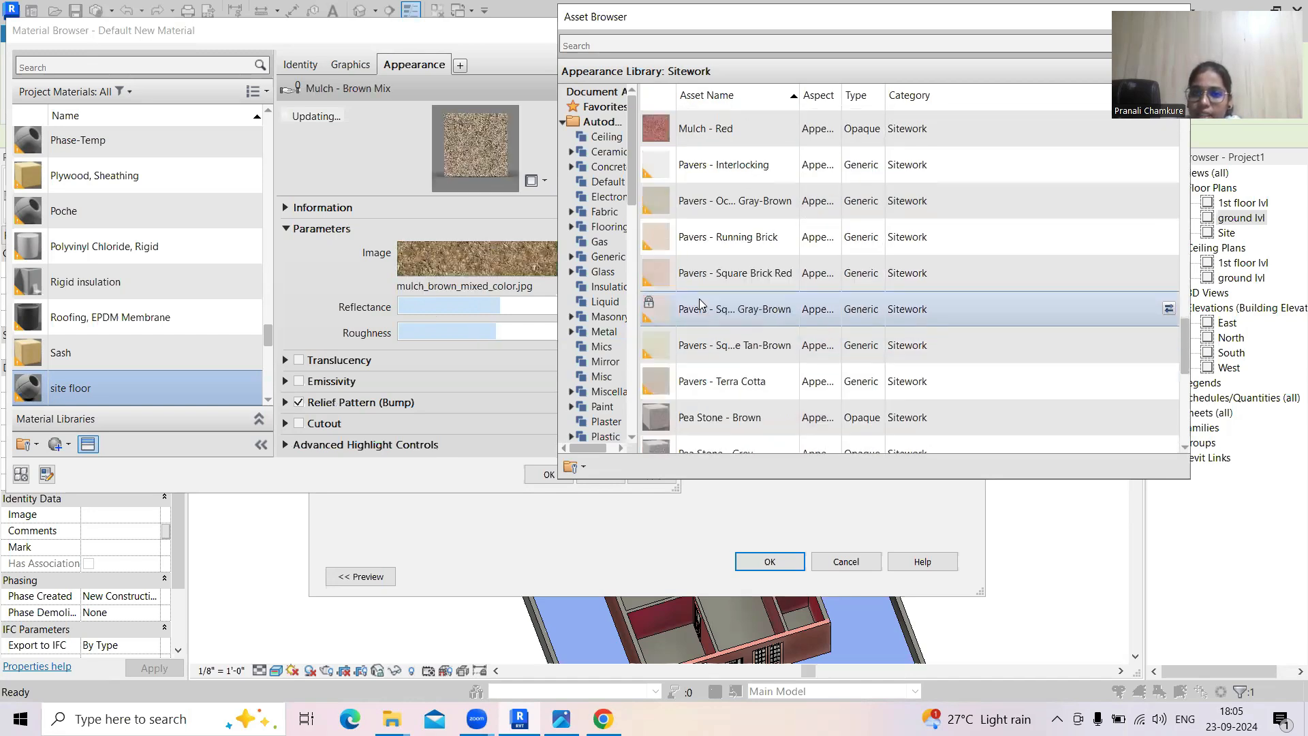
pyautogui.doubleClick(678, 418)
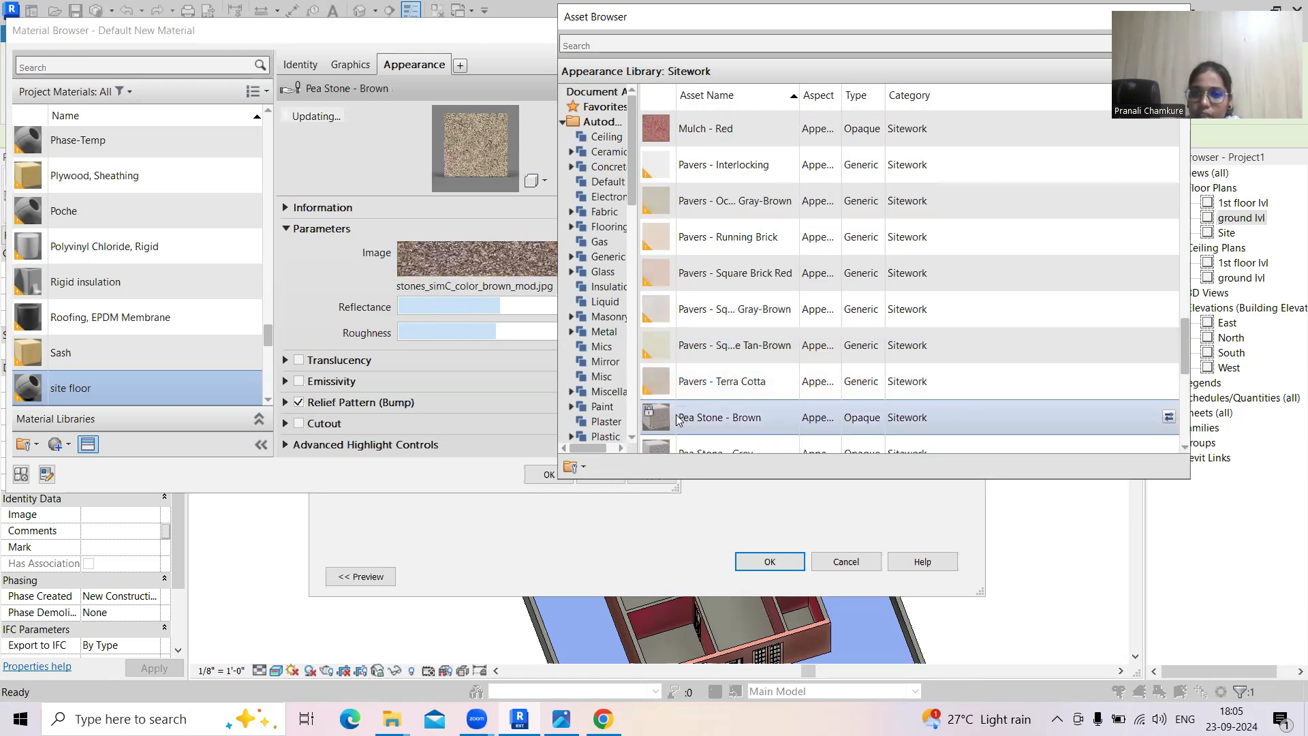
pyautogui.click(671, 309)
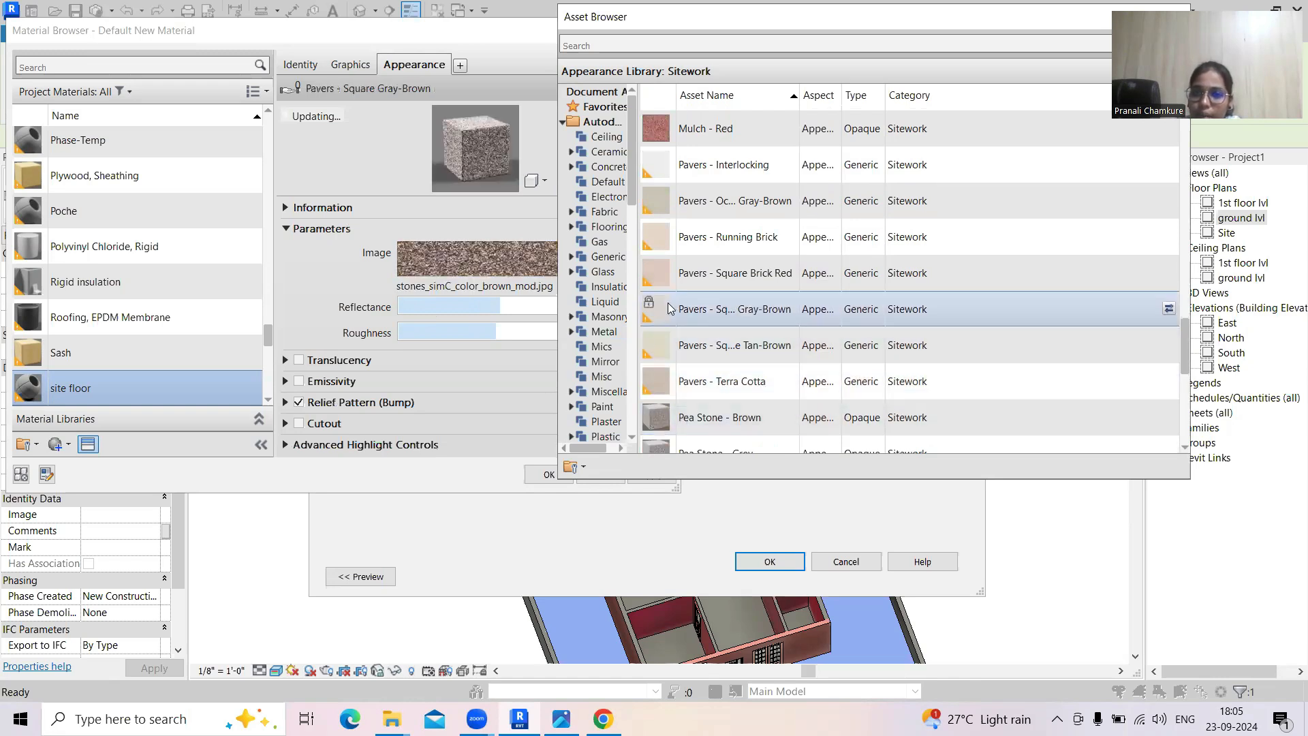
pyautogui.click(649, 248)
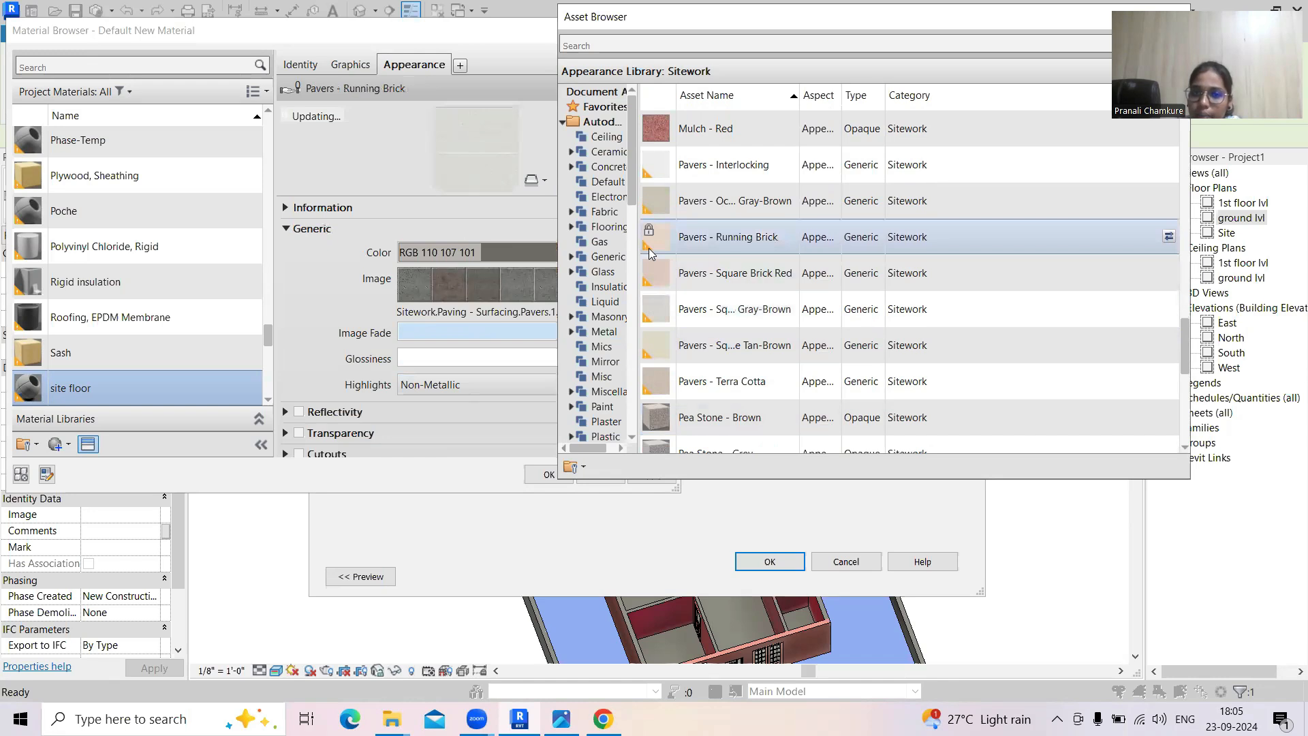
# Try the Sand - Smooth, Sand - Natural Medium, Wood Stockade and Shadowbox-Trellis appearances on the "site floor" material
pyautogui.scroll(-3, 698, 400)
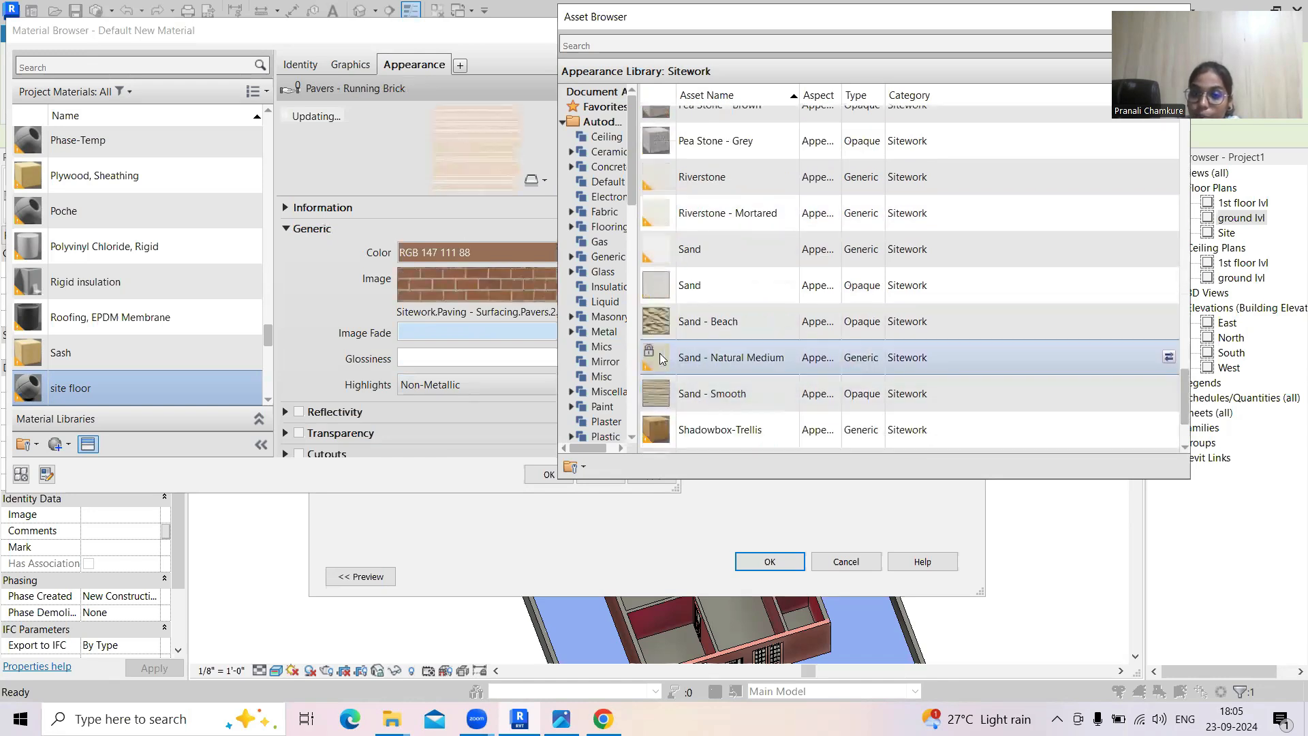
pyautogui.doubleClick(652, 395)
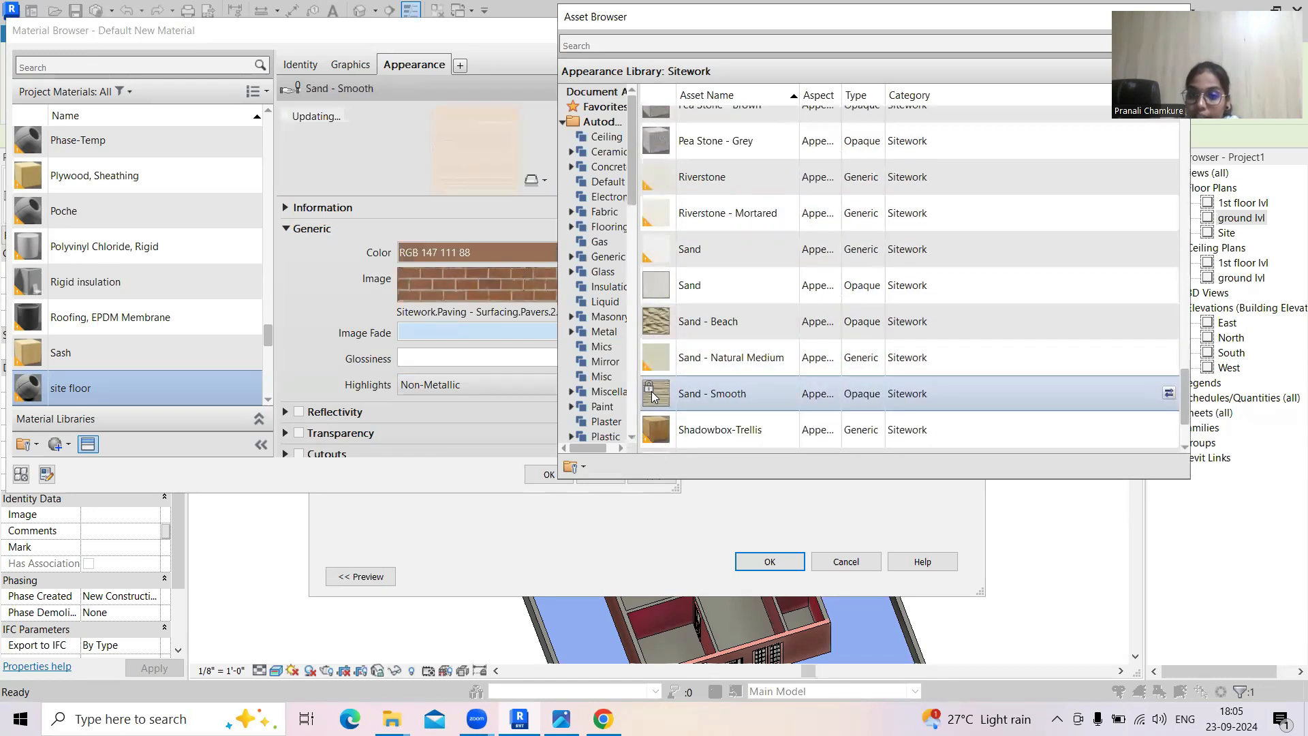
pyautogui.doubleClick(660, 350)
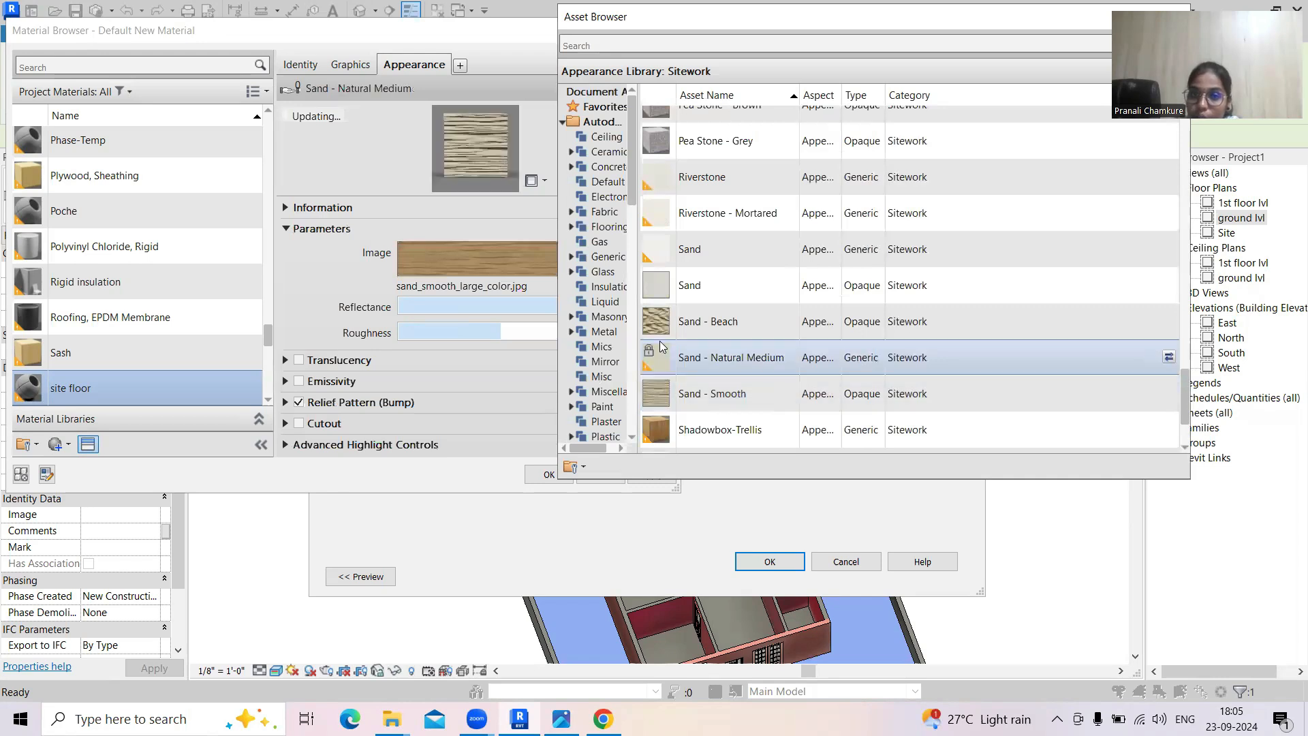
pyautogui.scroll(-1, 674, 409)
pyautogui.doubleClick(669, 434)
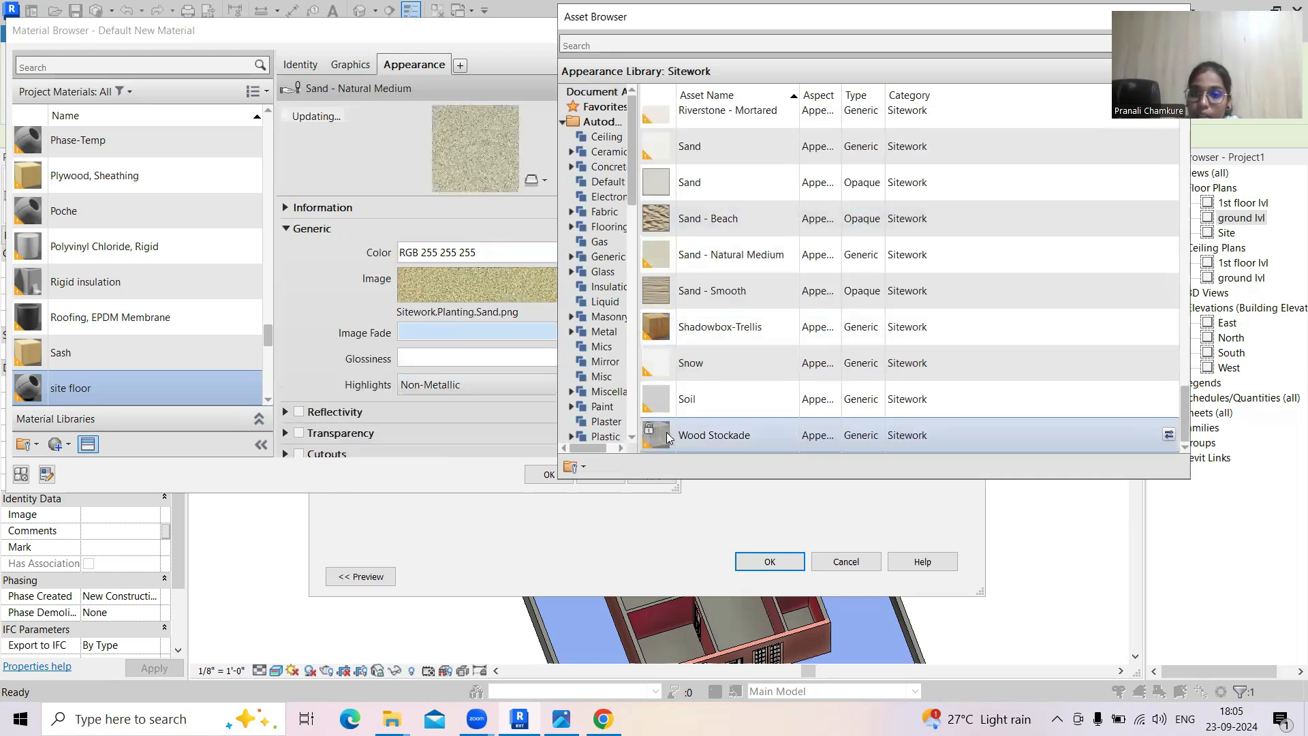
pyautogui.doubleClick(653, 324)
# Try the Cobble Stone - Faded Glazed Multi-color, Cobble Stone - Blue-Gray and Chain Link Fencing 1 appearances on the "site floor" material
pyautogui.scroll(8, 664, 310)
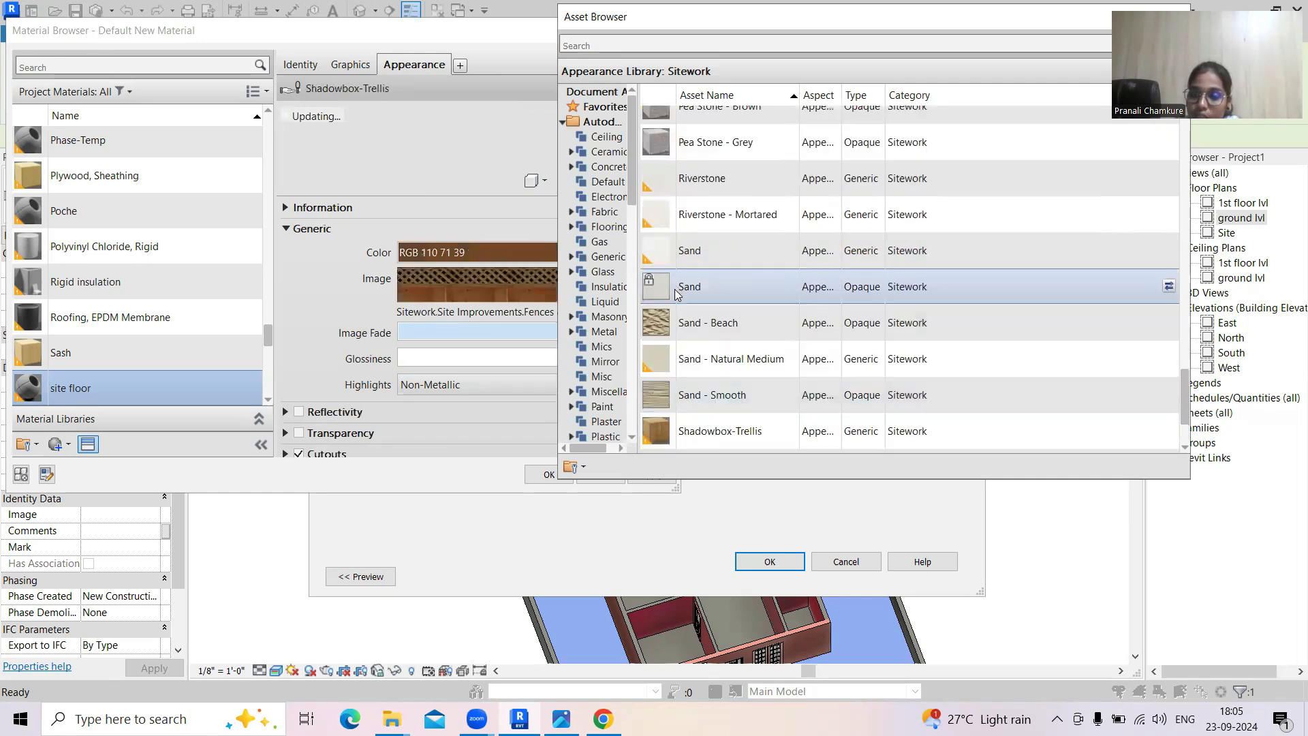
pyautogui.scroll(3, 677, 292)
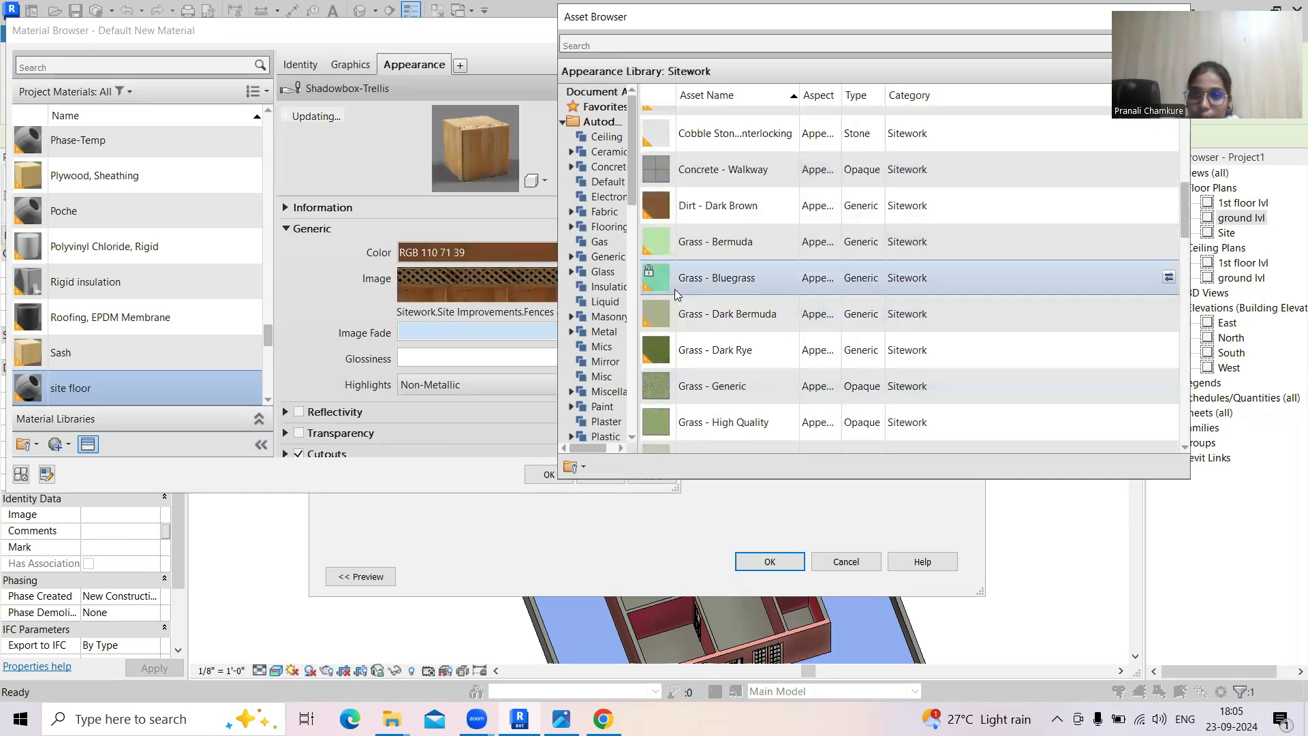
pyautogui.doubleClick(662, 267)
pyautogui.doubleClick(657, 242)
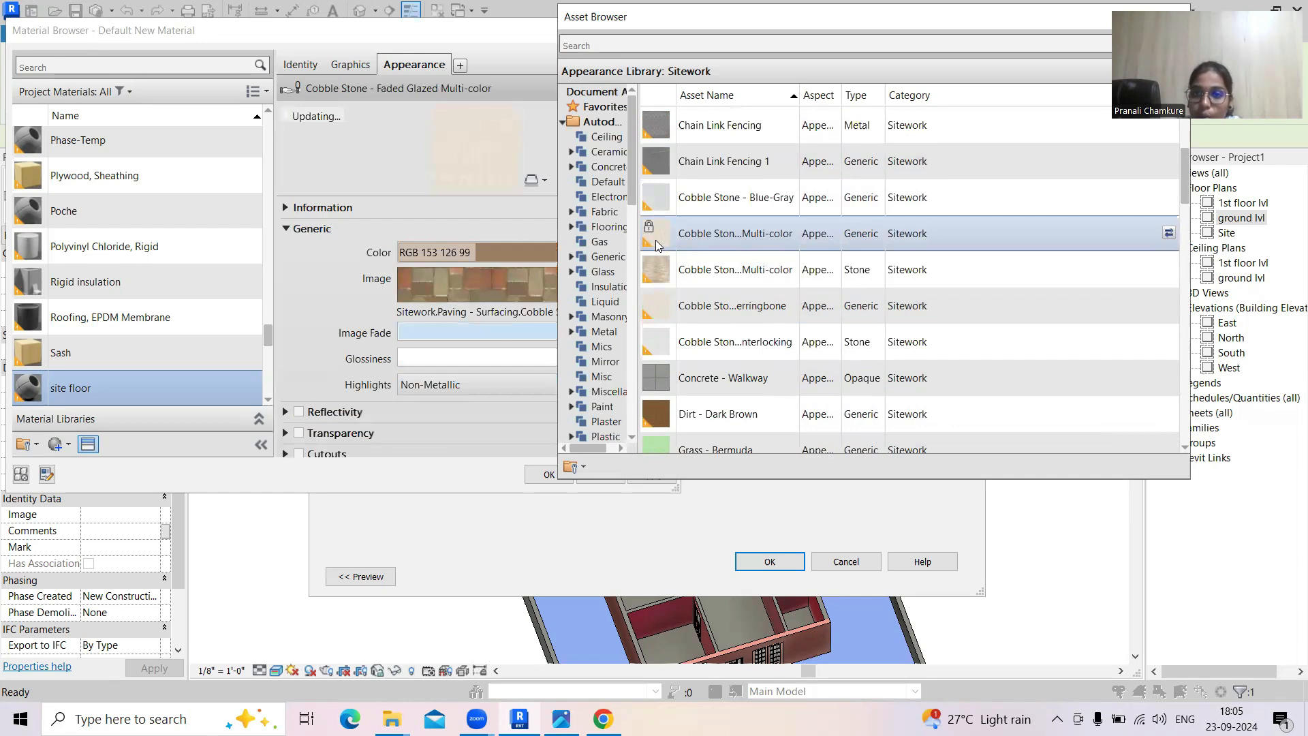
pyautogui.doubleClick(663, 203)
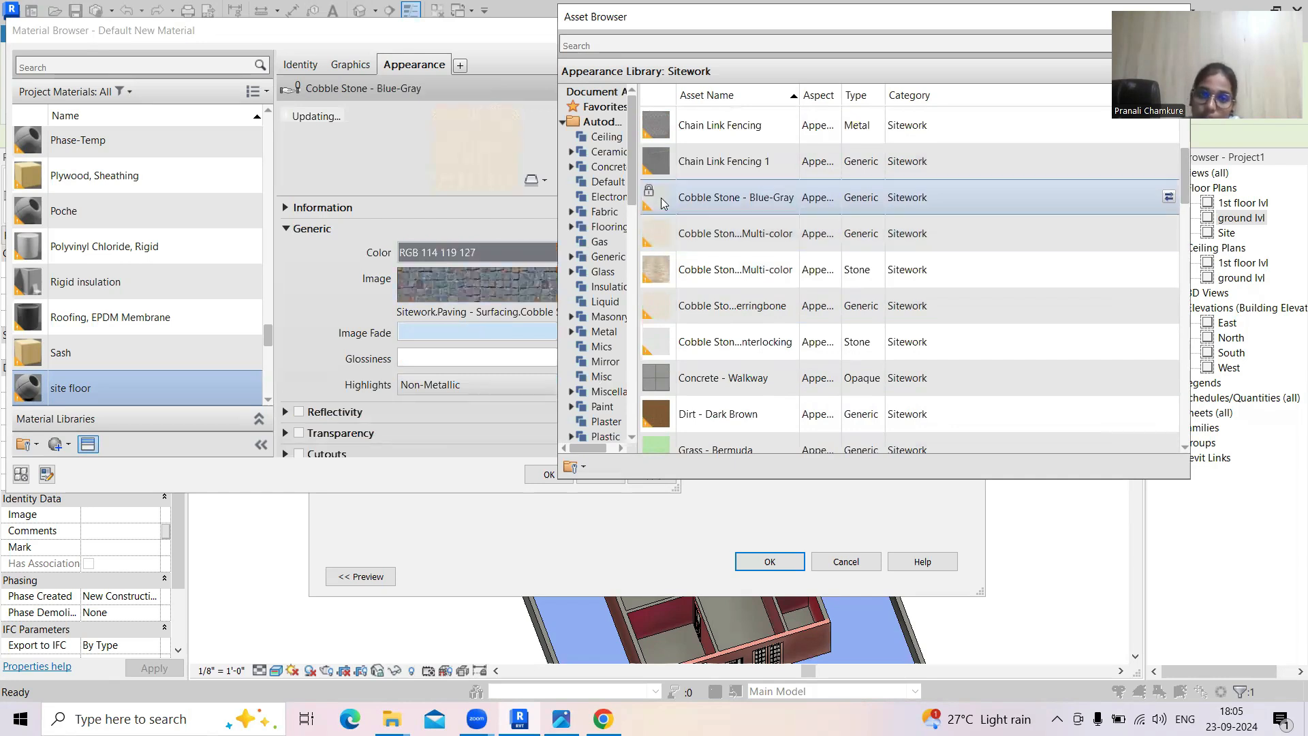
pyautogui.doubleClick(658, 179)
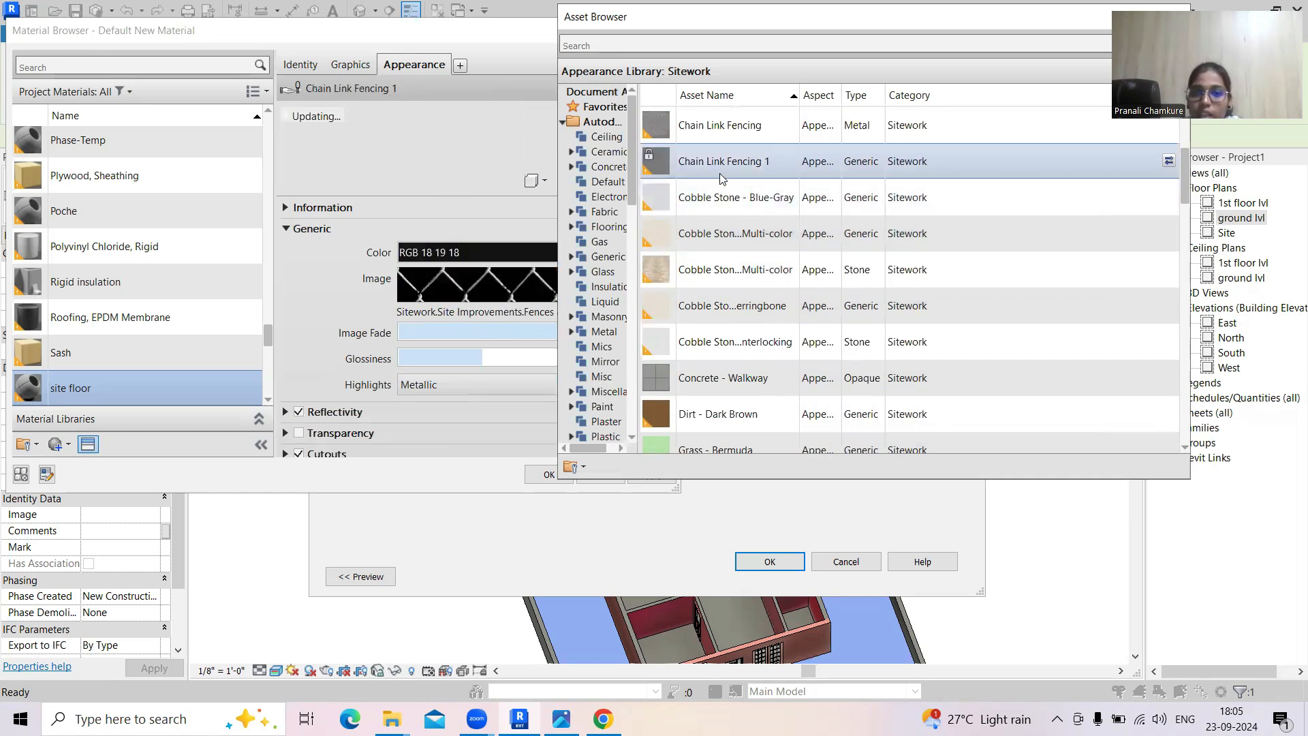
# Try the Blue stones and Asphalt - Light Grey appearances on the "site floor" material
pyautogui.scroll(1, 722, 178)
pyautogui.doubleClick(691, 193)
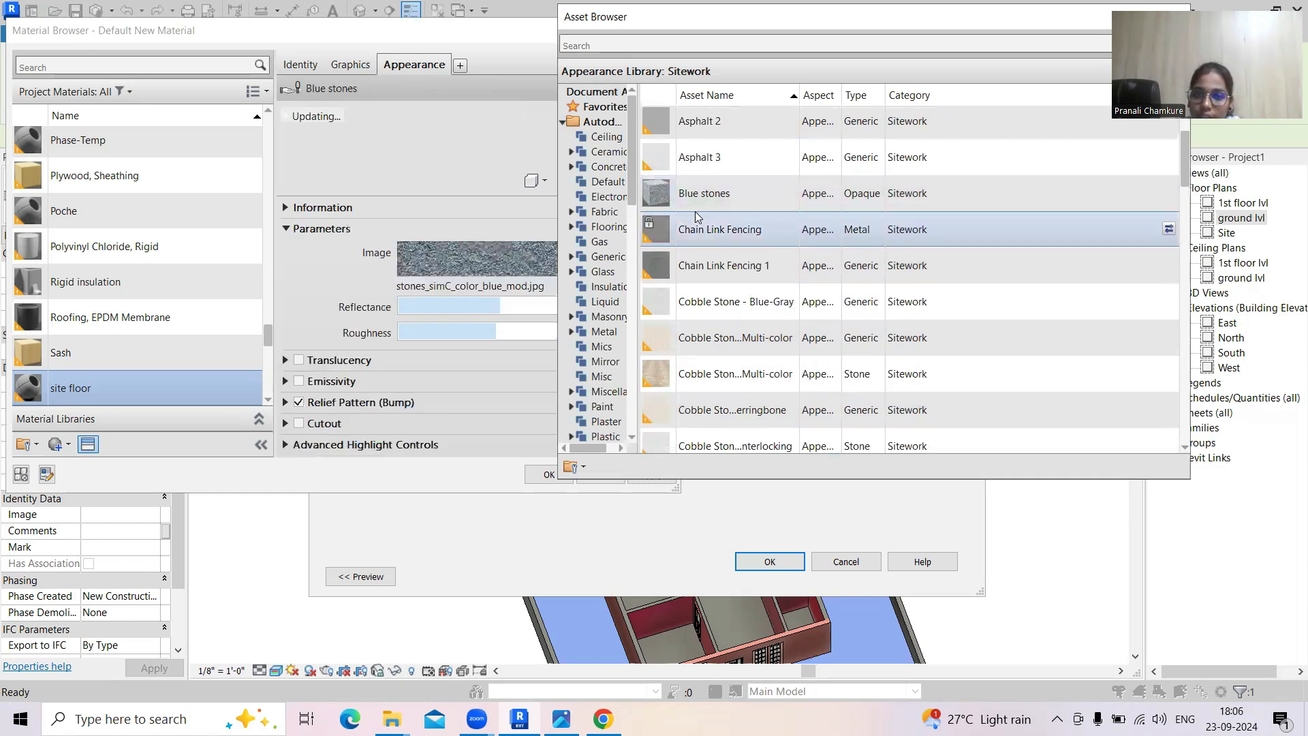
pyautogui.scroll(2, 695, 211)
pyautogui.doubleClick(663, 234)
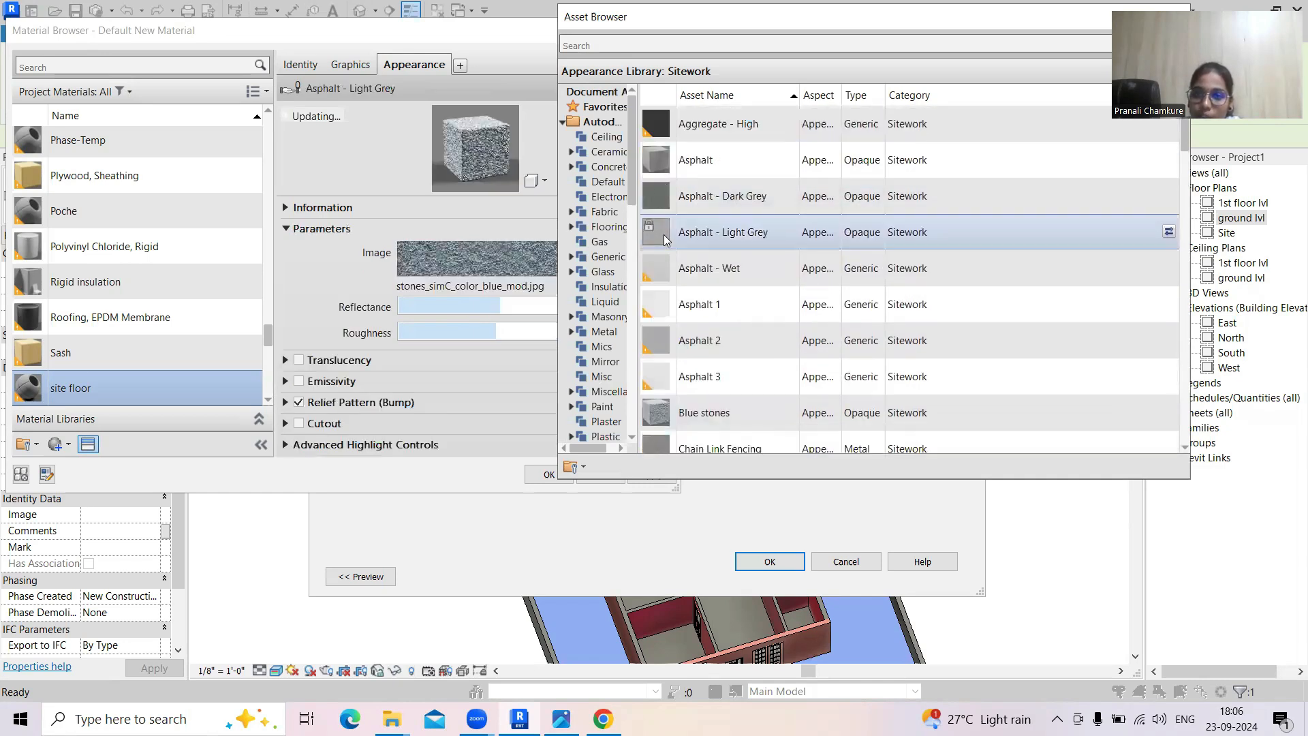
# Apply the Grass - High Quality appearance to "site floor" and accept the material, floor structure and type changes for the compound floor
pyautogui.scroll(-4, 784, 271)
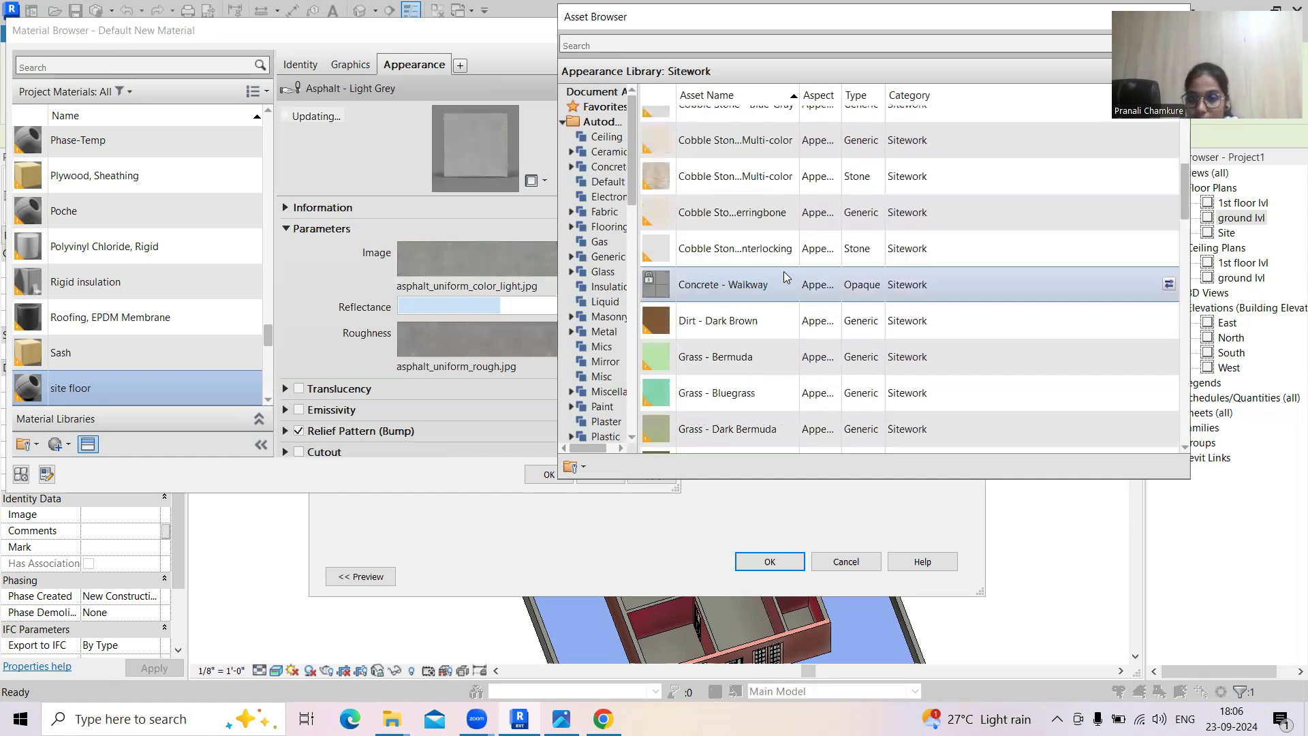
pyautogui.scroll(-2, 709, 388)
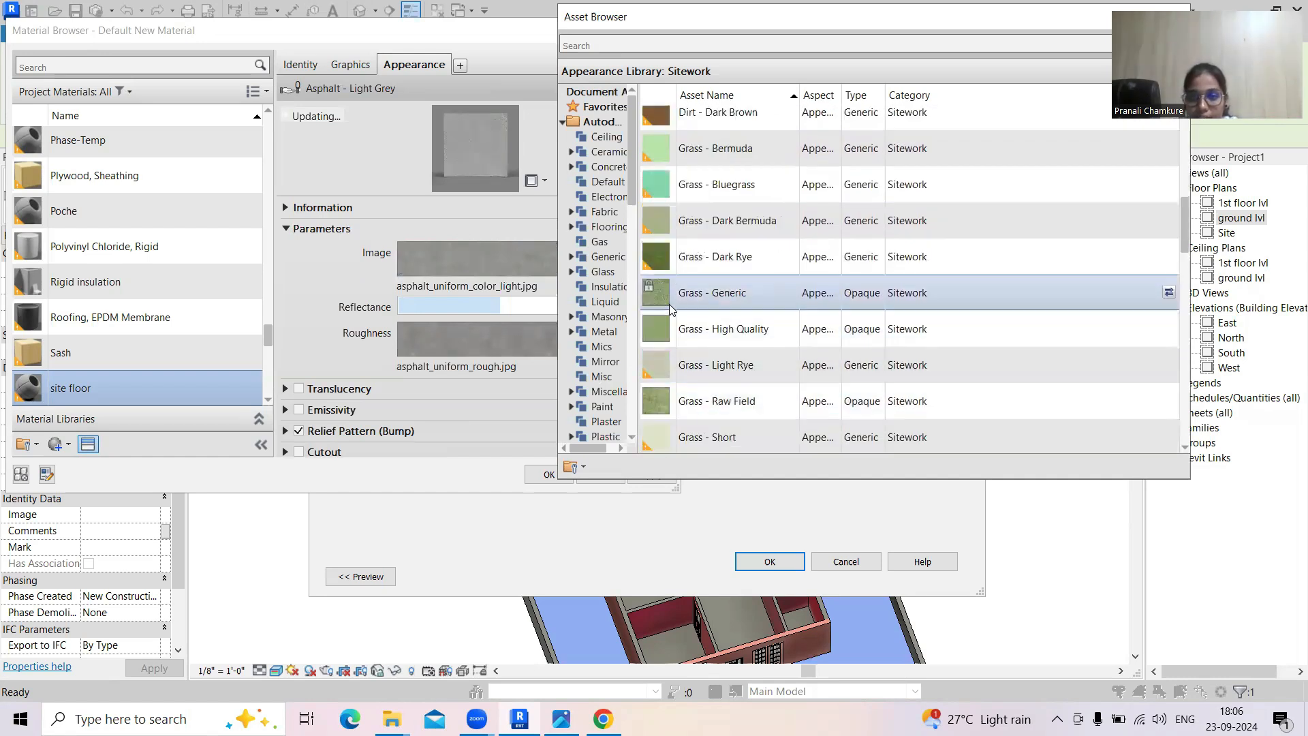
pyautogui.doubleClick(658, 323)
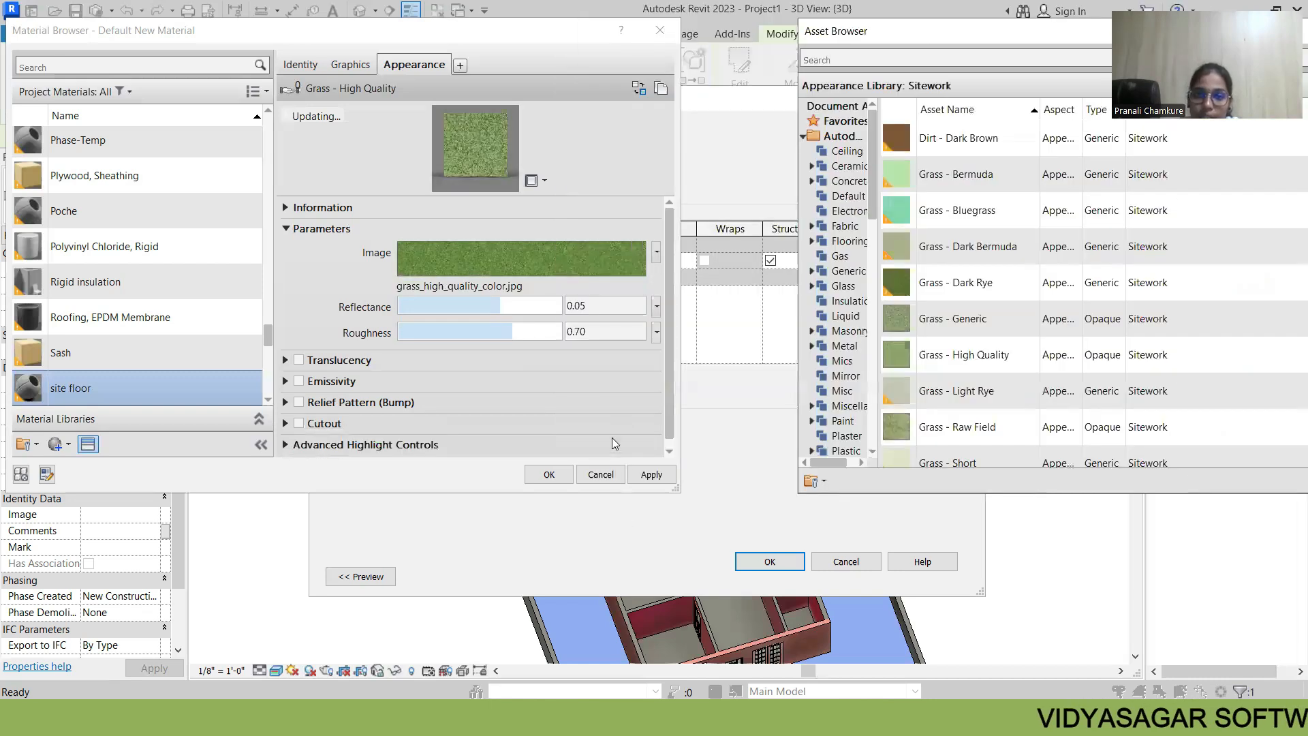
pyautogui.click(547, 475)
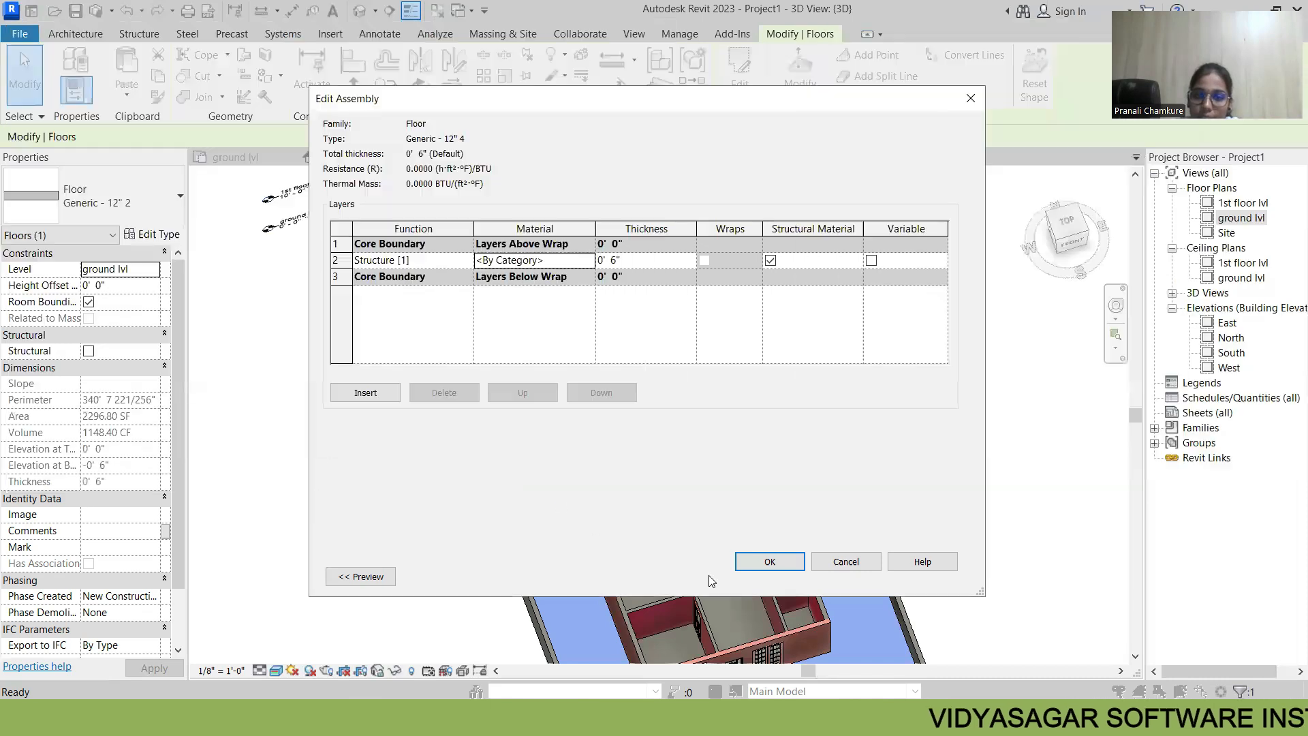
pyautogui.click(768, 562)
pyautogui.click(790, 579)
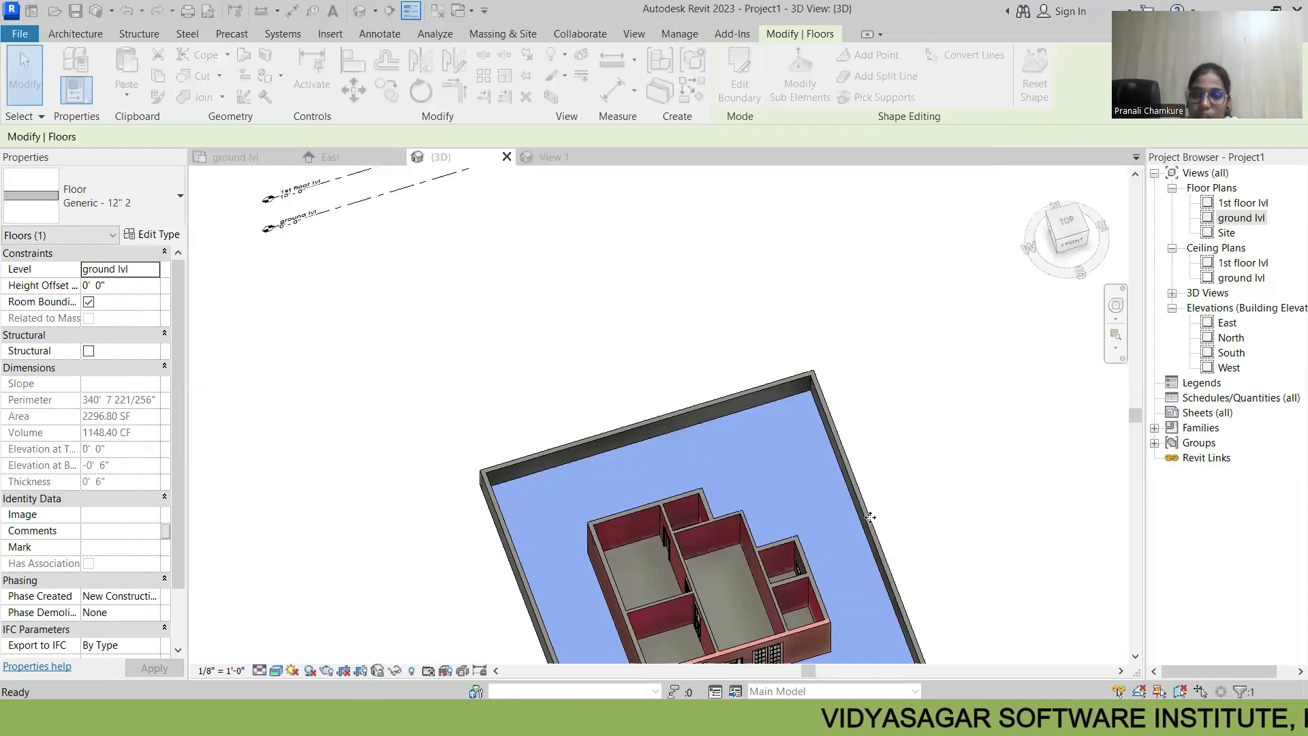
pyautogui.click(914, 496)
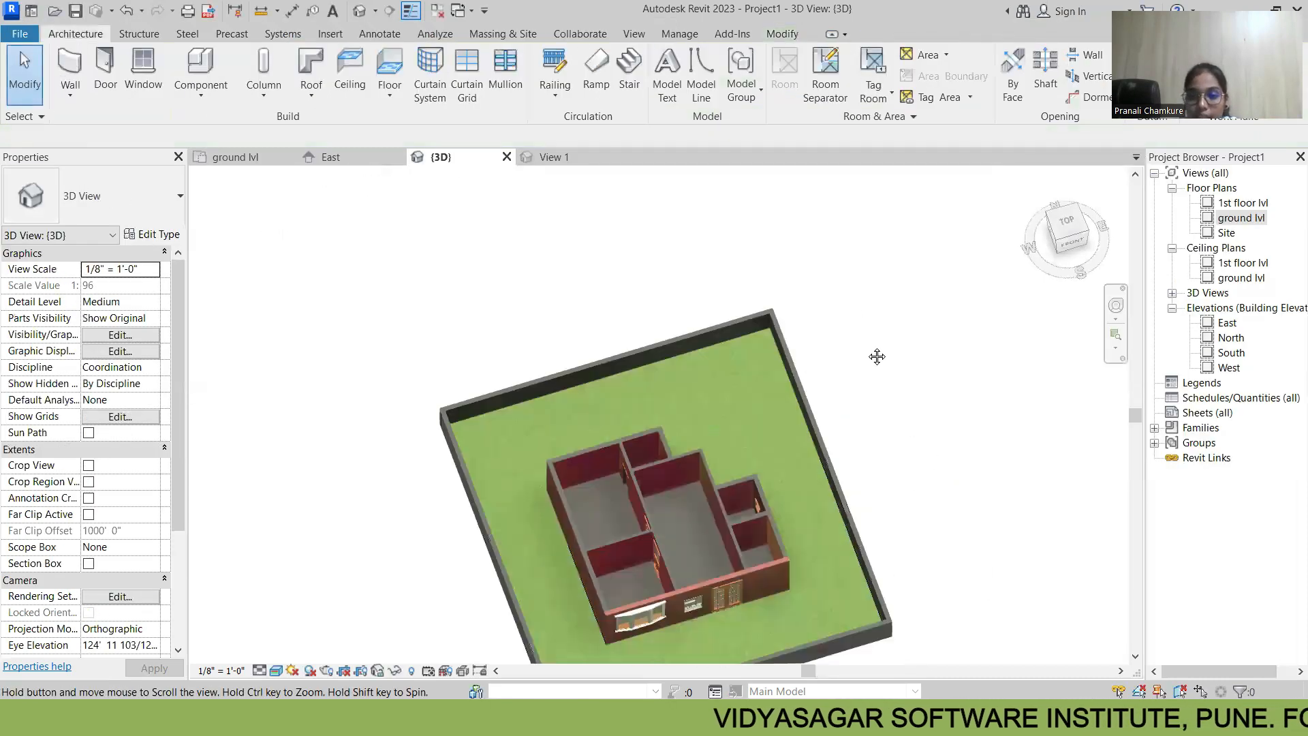
# Examine the grass texture of the compound floor around the house and along the compound wall in the 3D view
pyautogui.scroll(5, 634, 487)
pyautogui.scroll(4, 629, 502)
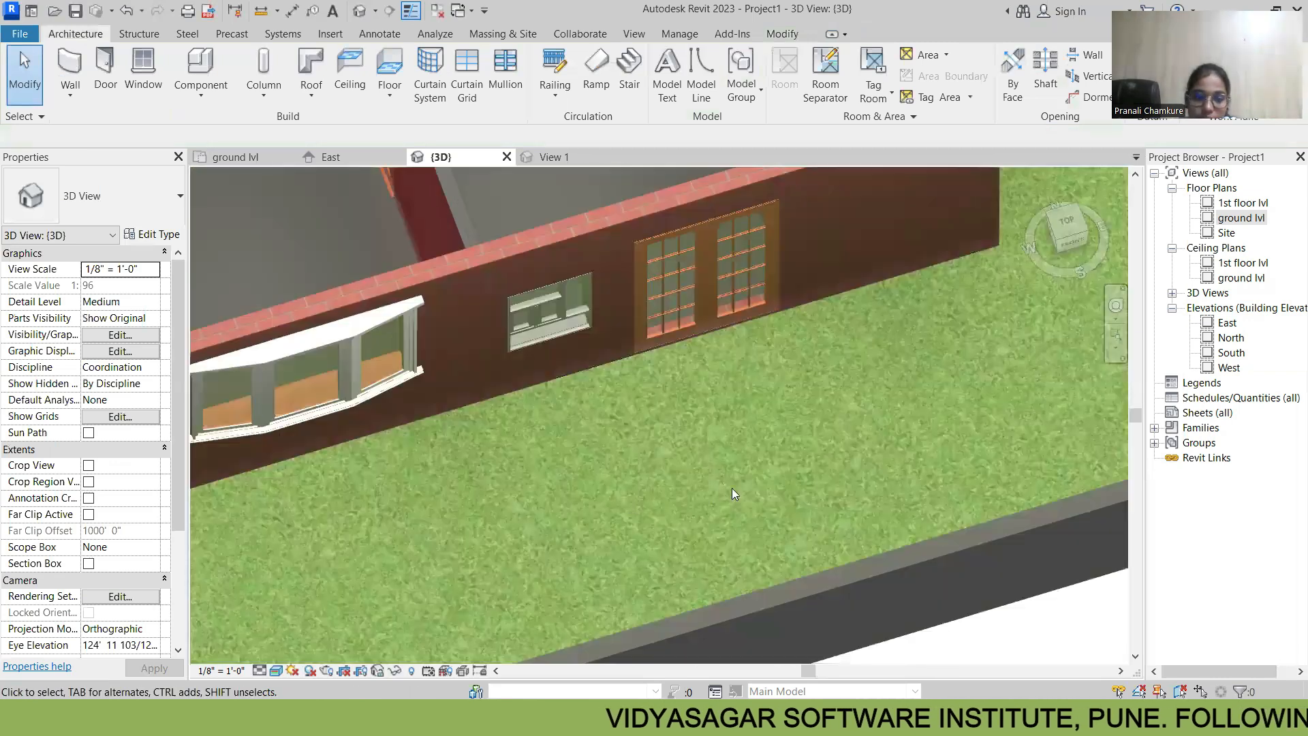
pyautogui.keyDown('shift'); pyautogui.moveTo(797, 492); pyautogui.dragTo(758, 473, button='middle'); pyautogui.keyUp('shift')
pyautogui.keyDown('shift'); pyautogui.moveTo(624, 505); pyautogui.dragTo(552, 501, button='middle'); pyautogui.keyUp('shift')
pyautogui.scroll(-2, 552, 501)
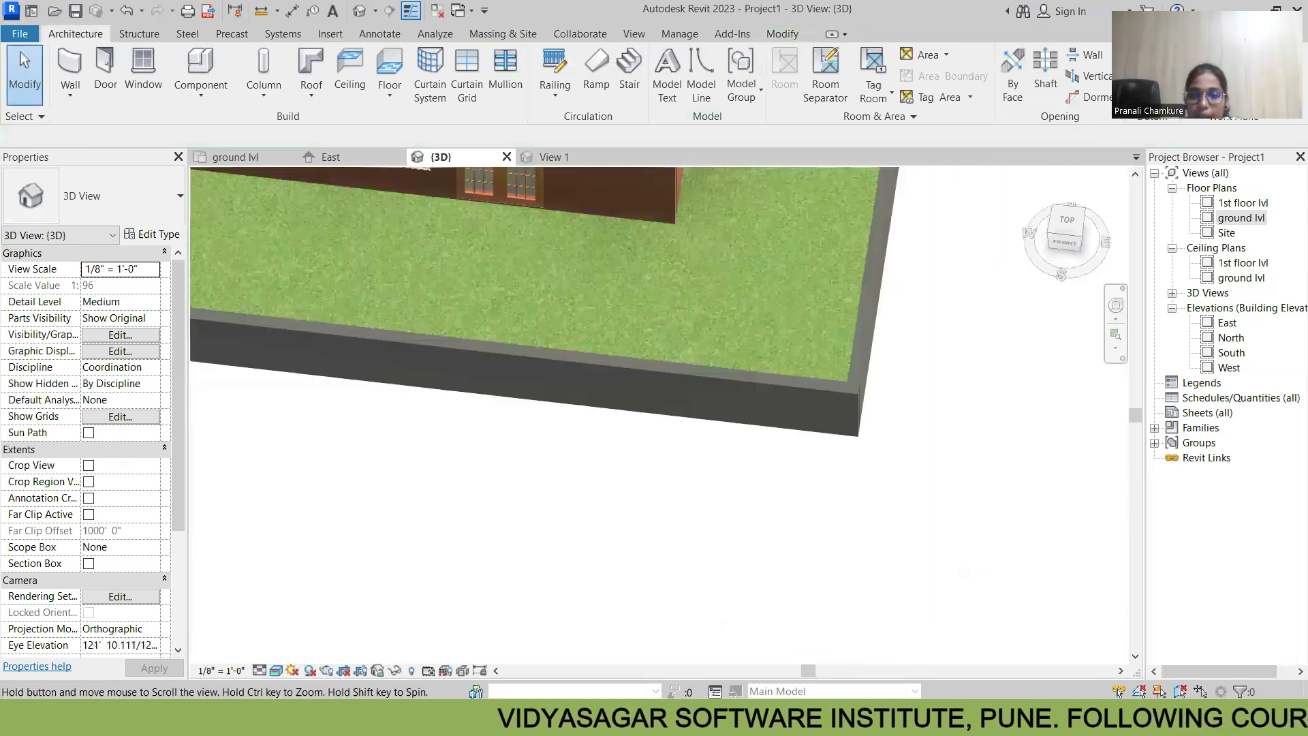
pyautogui.moveTo(478, 281); pyautogui.dragTo(629, 475, button='middle')
pyautogui.moveTo(677, 440); pyautogui.dragTo(793, 591, button='middle')
# Duplicate the floor type of the large central room's floor, accepting the suggested type name
pyautogui.click(749, 325)
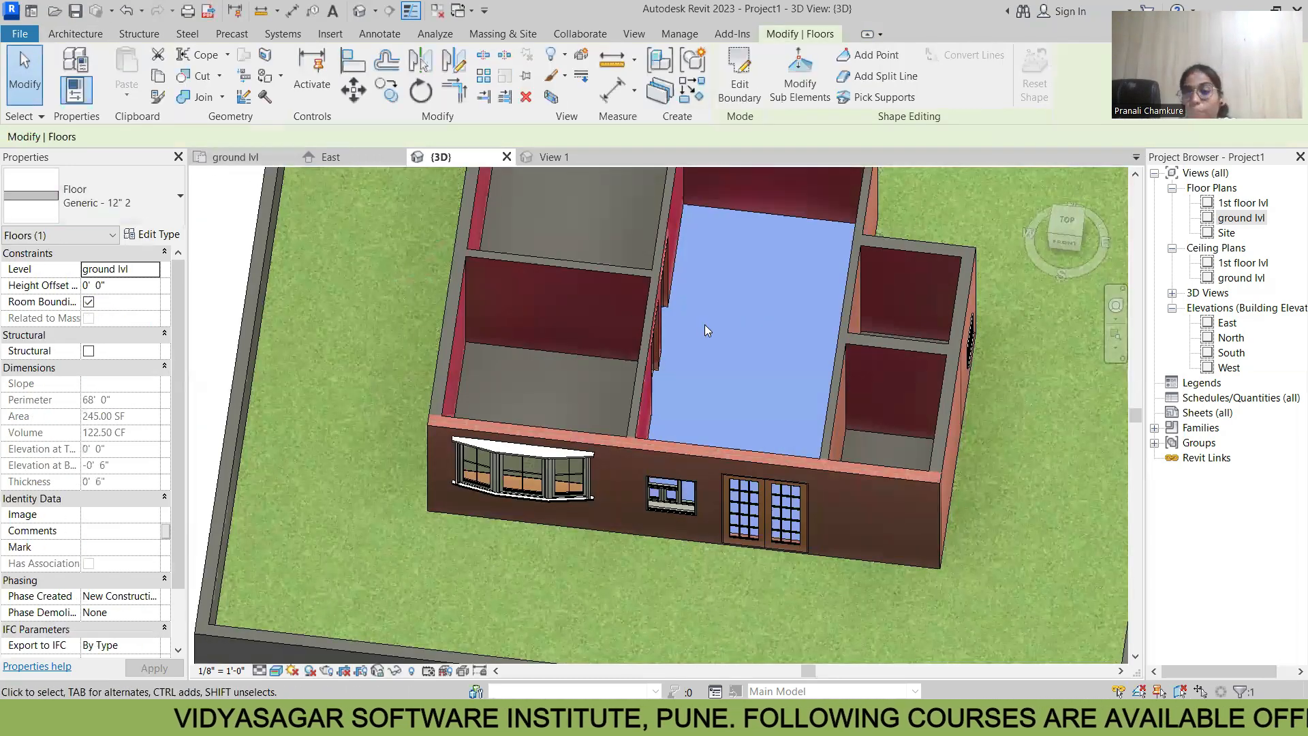
pyautogui.click(167, 234)
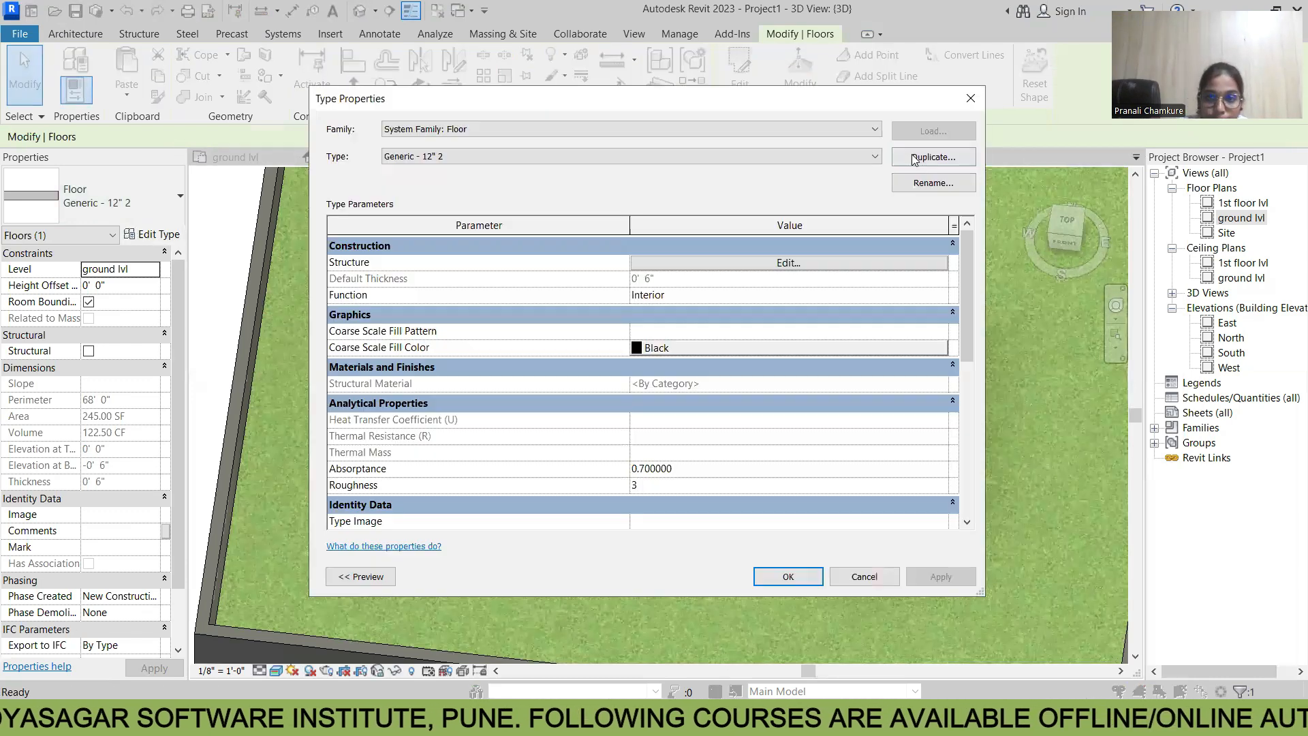
pyautogui.click(933, 157)
pyautogui.click(647, 381)
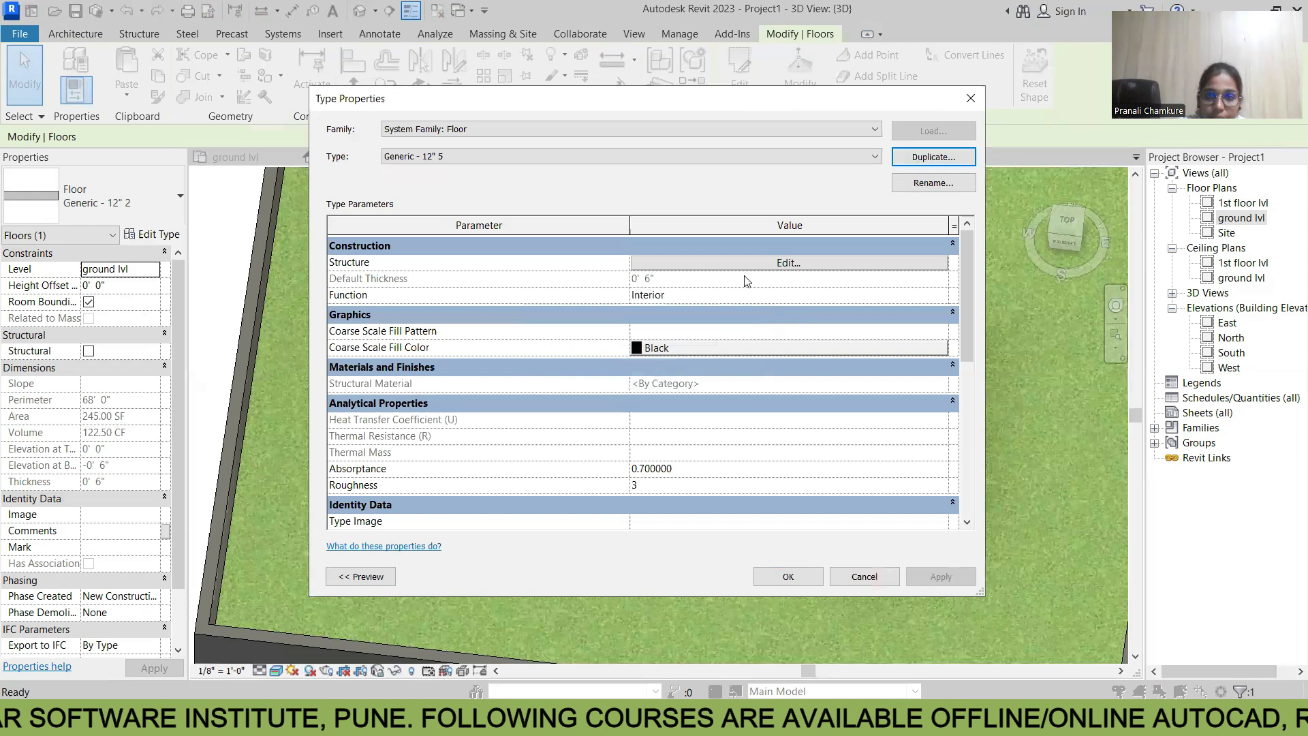
# Create a new material for the structure layer of the central room's duplicated floor type
pyautogui.click(755, 261)
pyautogui.click(573, 260)
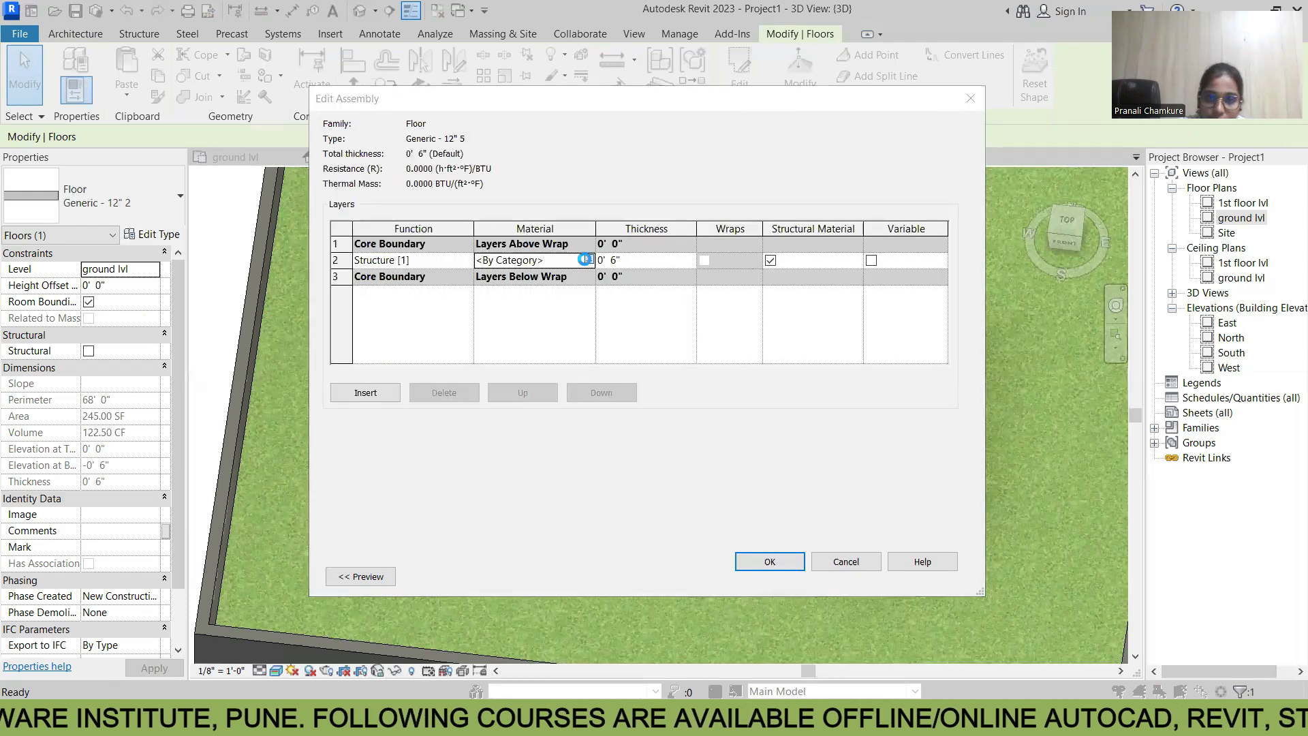
pyautogui.click(588, 260)
pyautogui.click(58, 444)
pyautogui.click(89, 466)
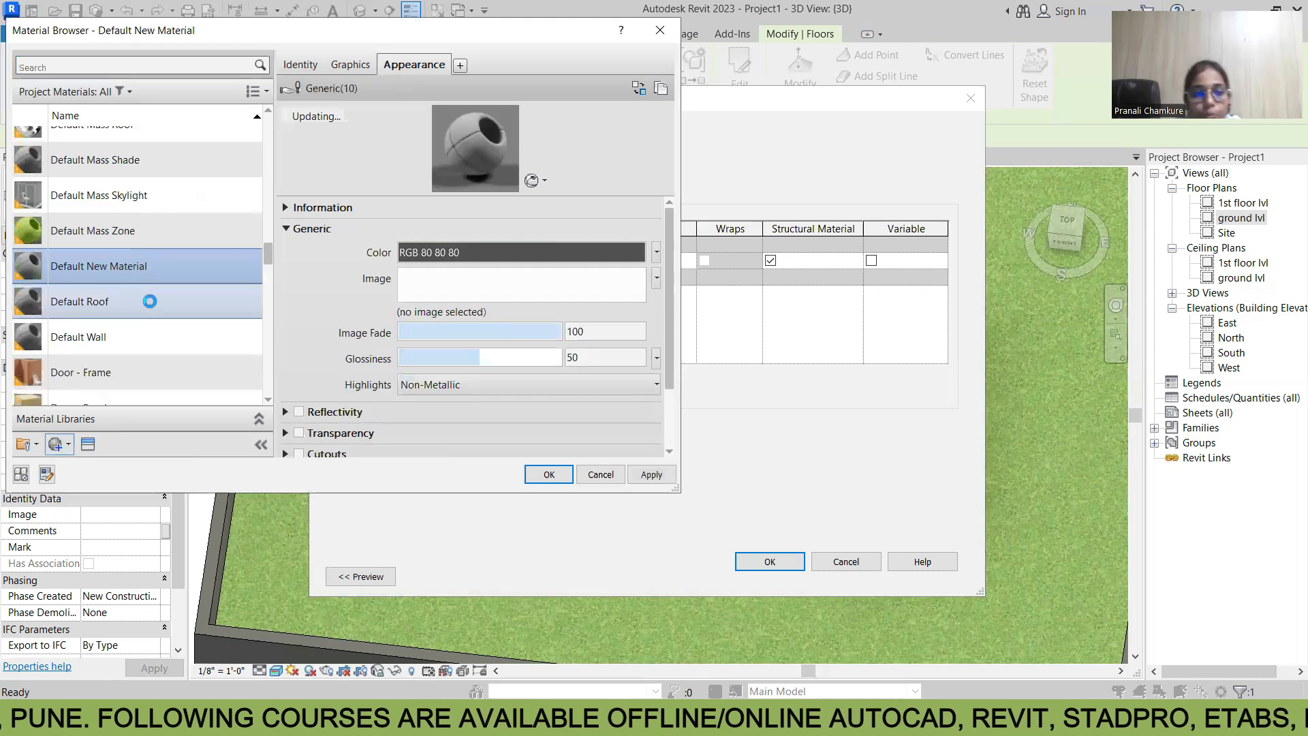
# Search the appearance assets for "flooring" and list the Flooring category of the Appearance Library
pyautogui.click(87, 444)
pyautogui.click(748, 53)
pyautogui.write('floo')
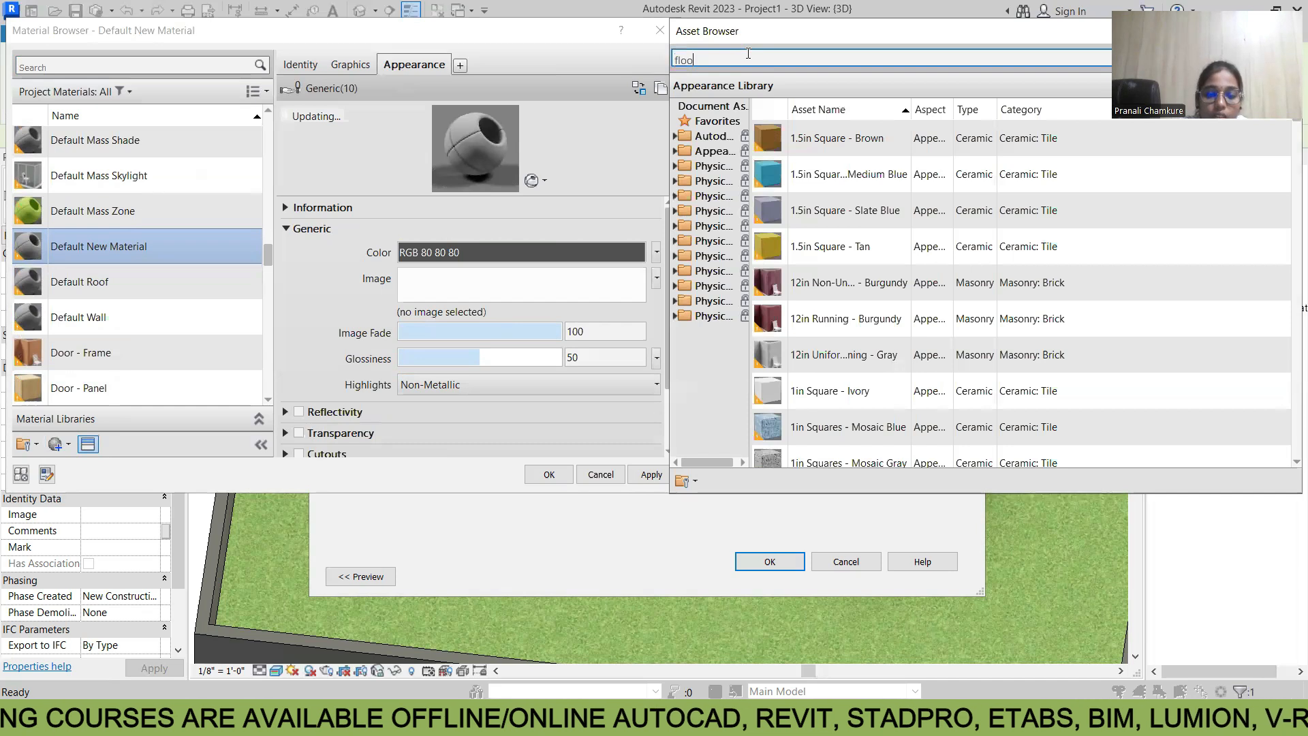
pyautogui.write('ring')
pyautogui.press('Return')
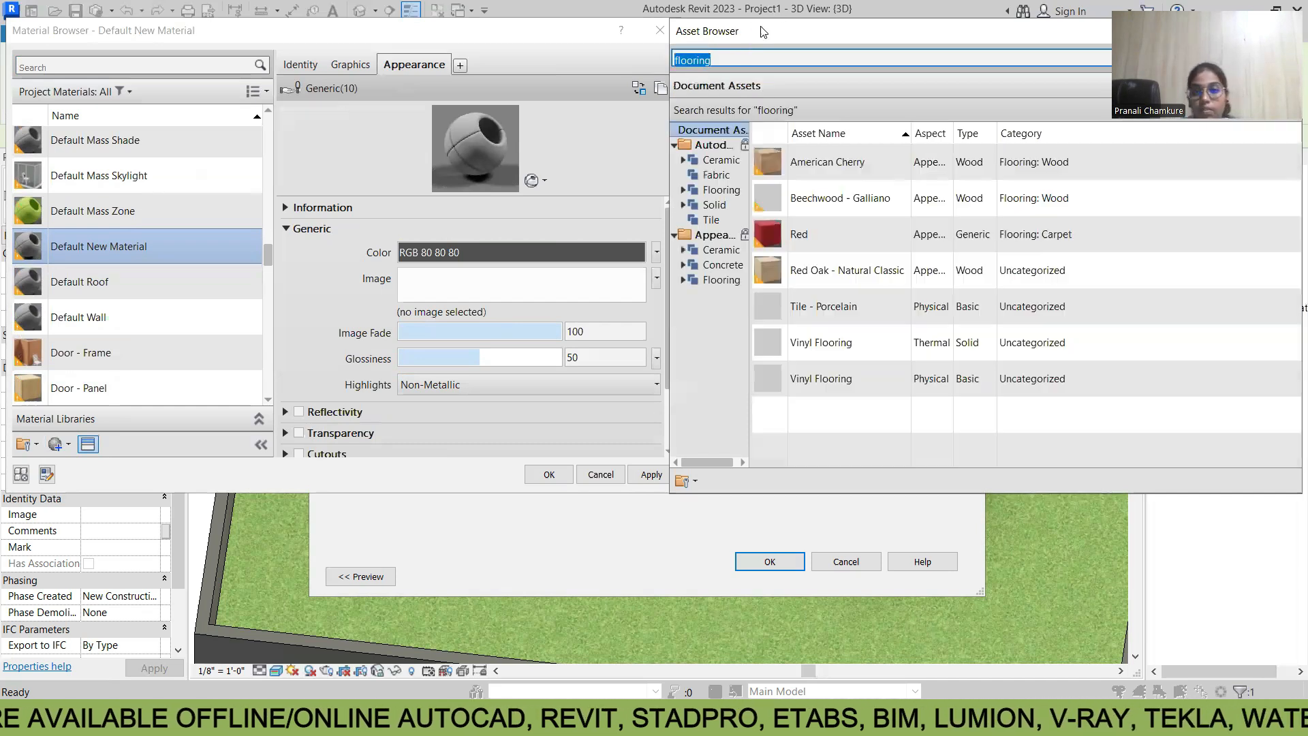
pyautogui.click(722, 280)
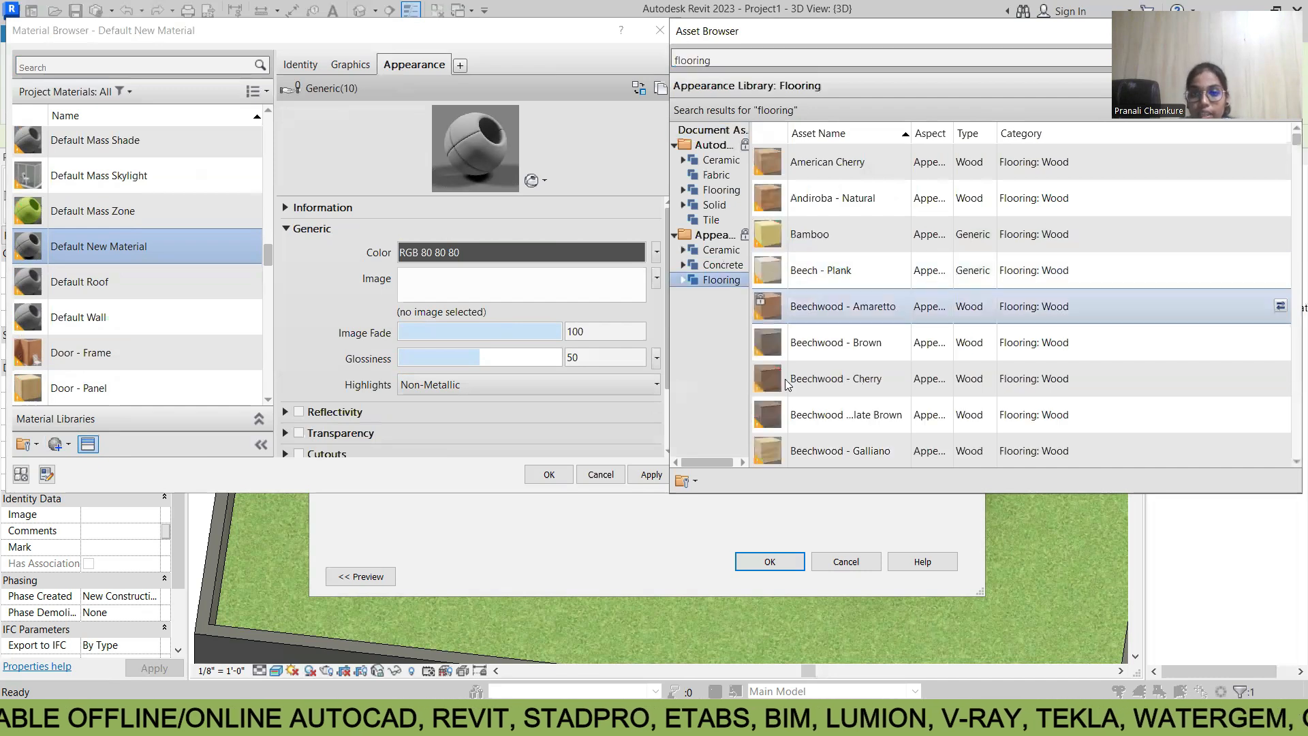
# Apply the Checker Black-White appearance to the new material and accept the material, structure and type changes for the central room's floor
pyautogui.scroll(-6, 797, 365)
pyautogui.scroll(-3, 797, 365)
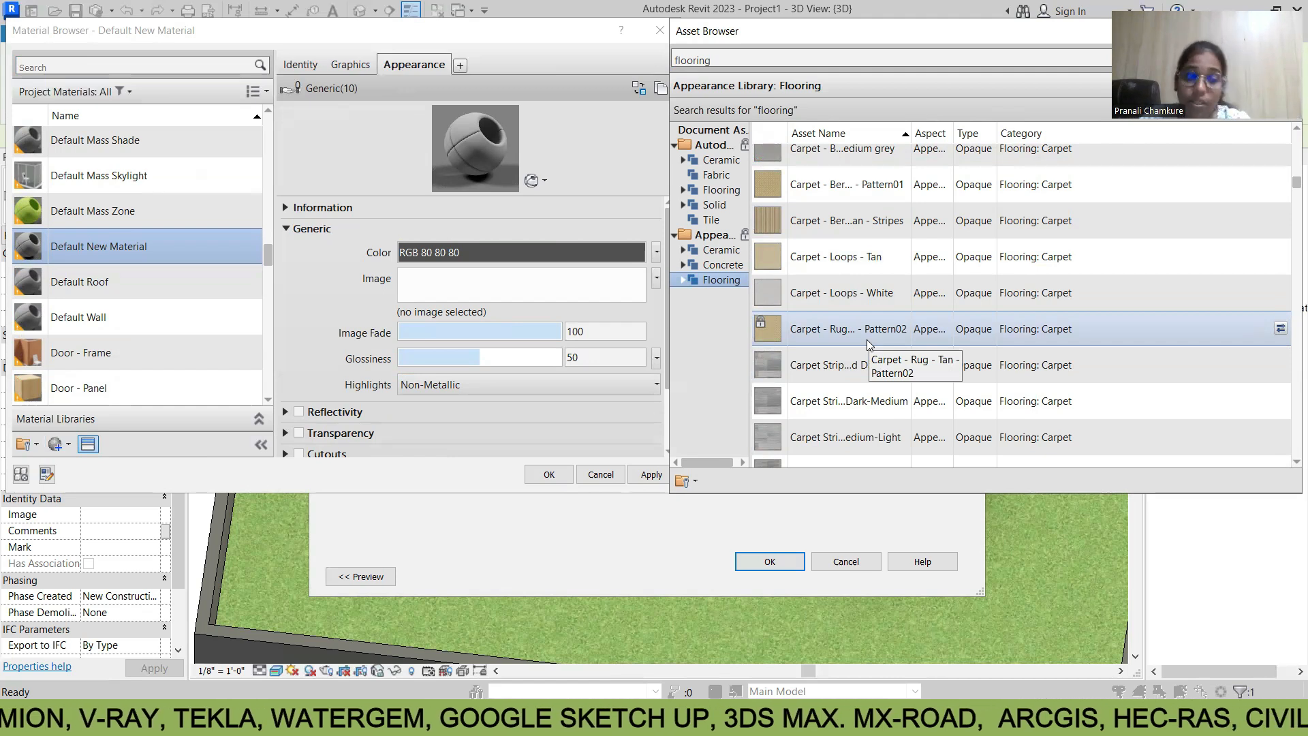
pyautogui.scroll(-3, 830, 384)
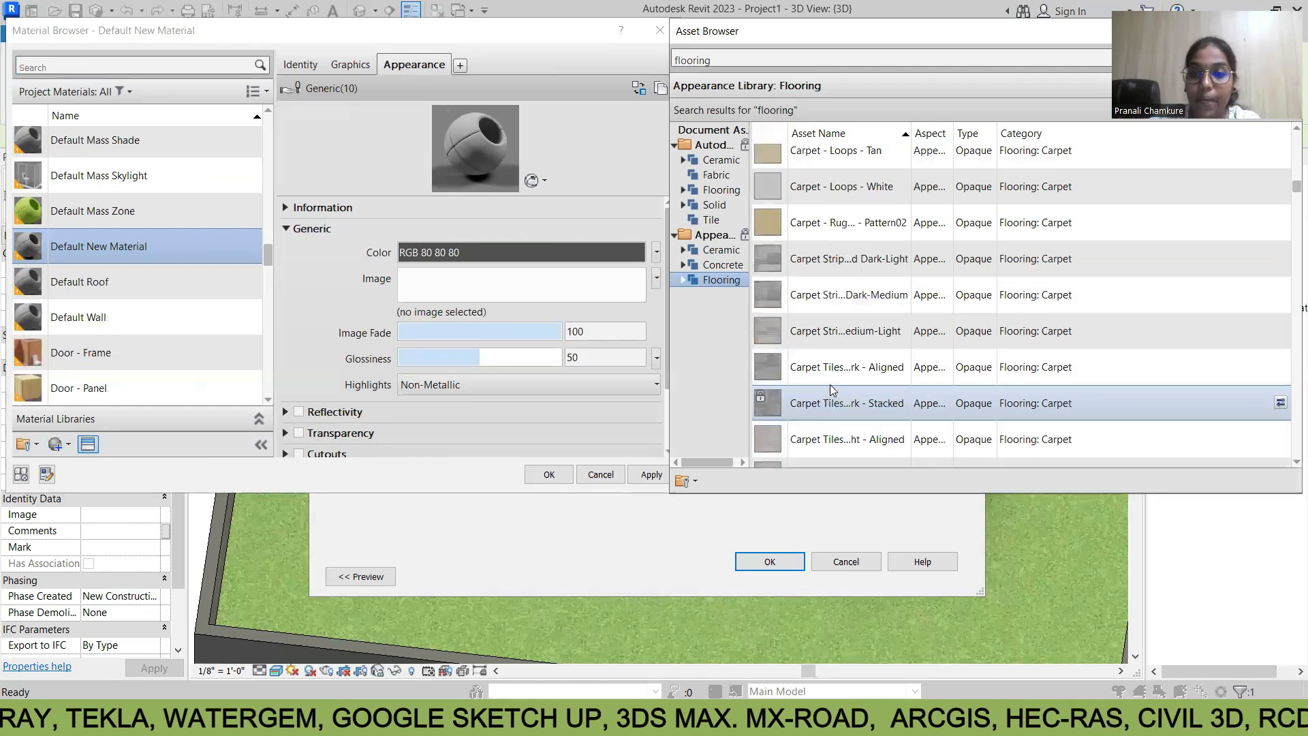
pyautogui.doubleClick(810, 407)
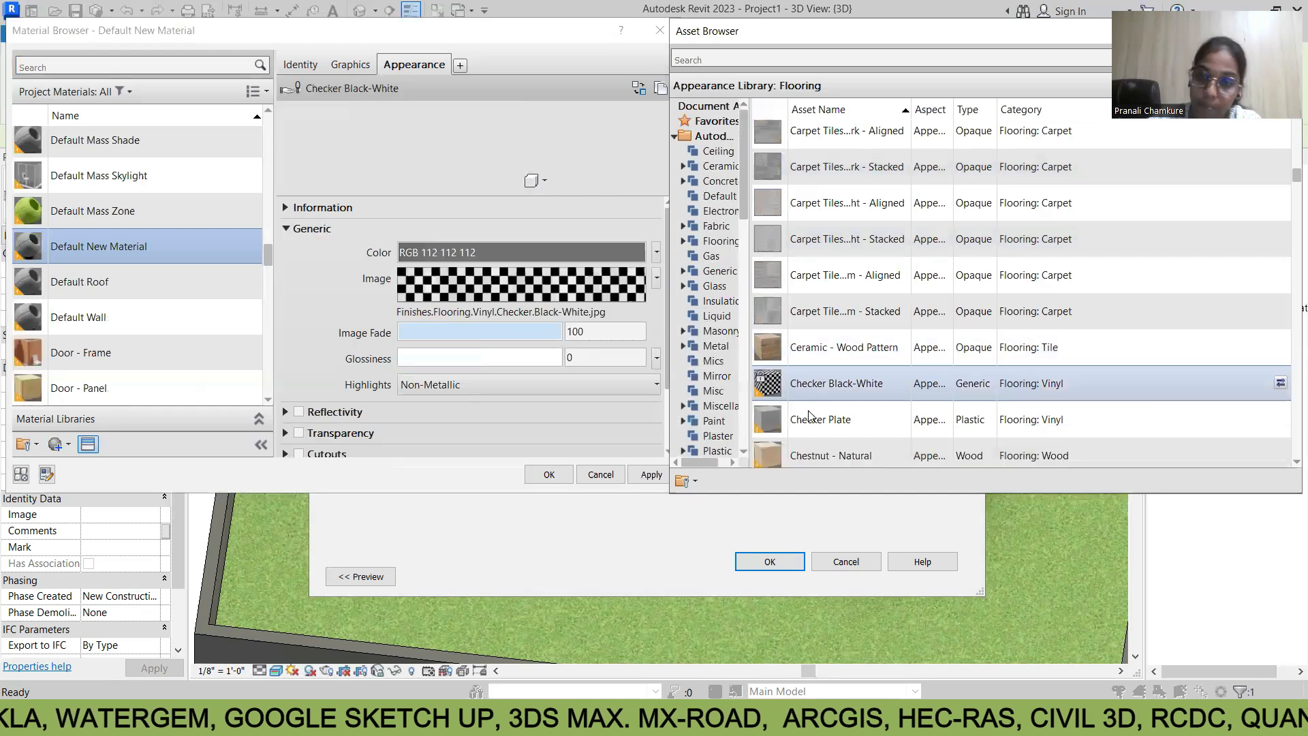
pyautogui.click(650, 475)
pyautogui.click(549, 474)
pyautogui.click(780, 563)
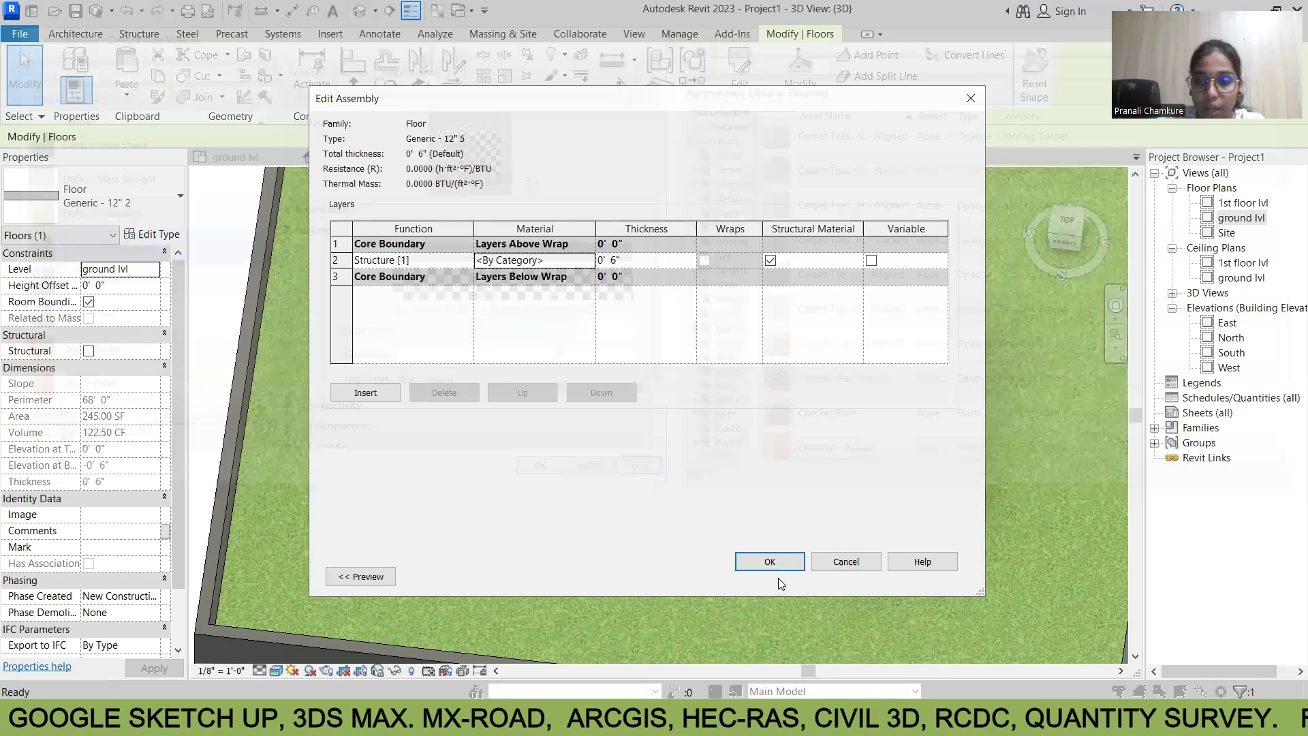
pyautogui.click(779, 578)
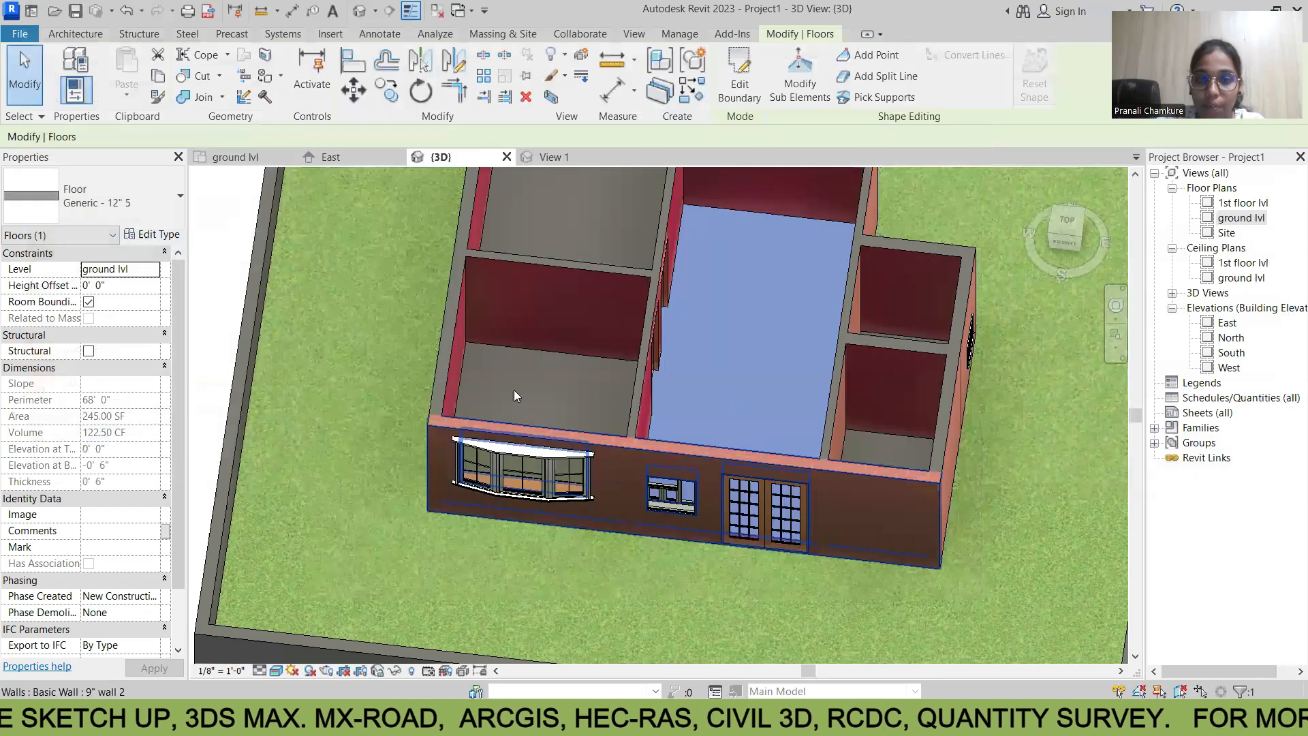
pyautogui.press('Escape')
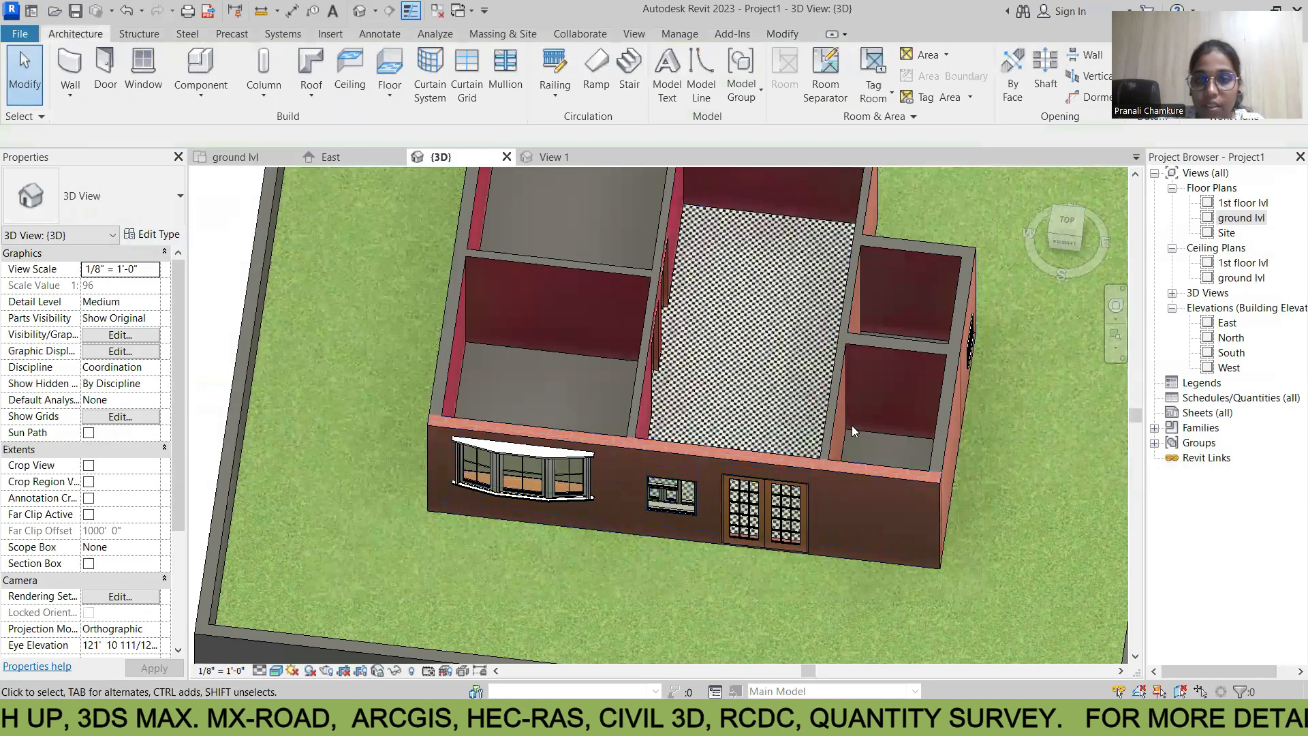
# Duplicate the floor type of the front room with the bay window, accepting the suggested type name
pyautogui.scroll(1, 788, 395)
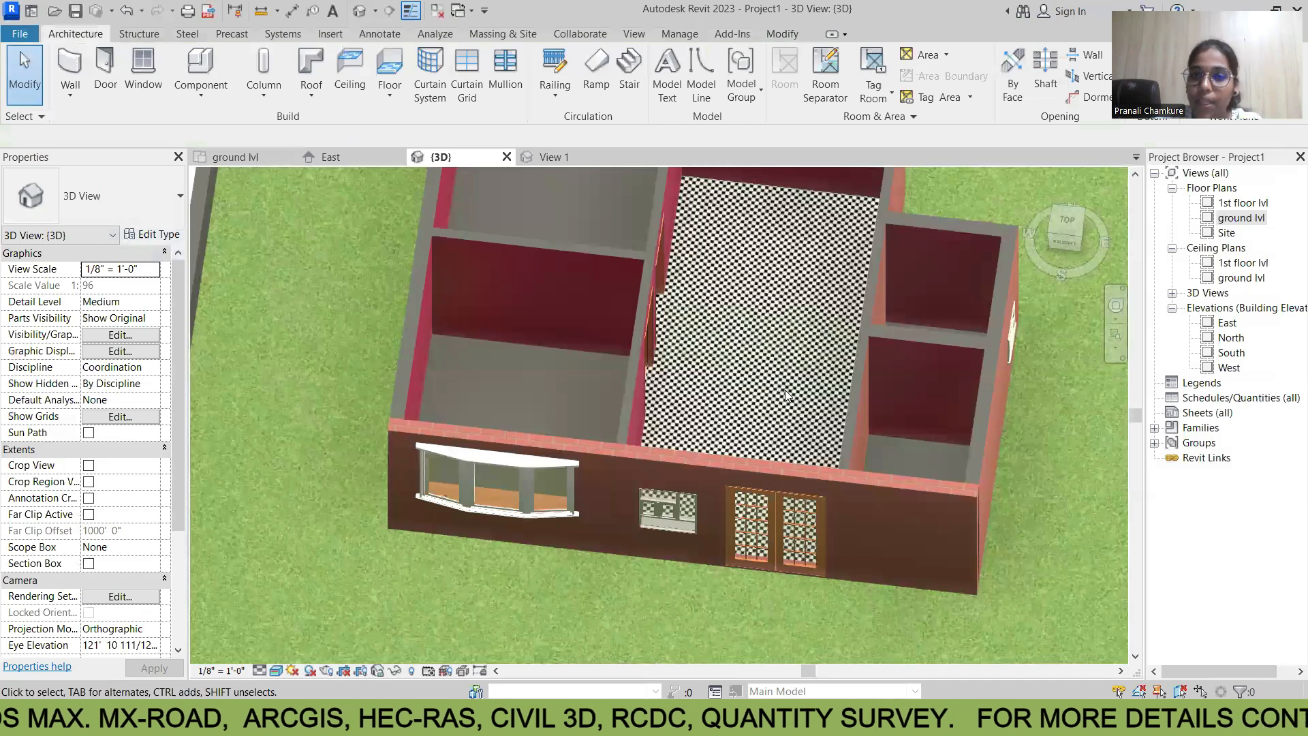
pyautogui.scroll(1, 787, 395)
pyautogui.scroll(-2, 787, 396)
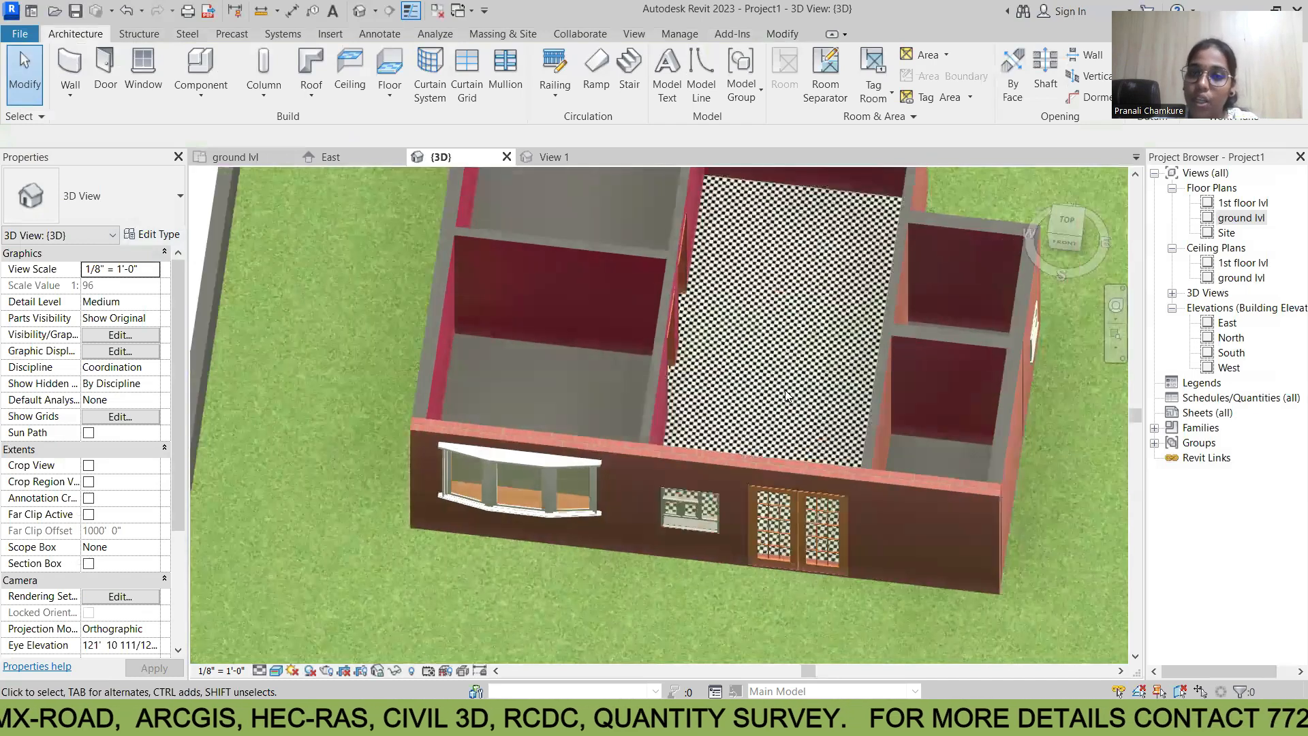
pyautogui.click(553, 358)
pyautogui.click(153, 234)
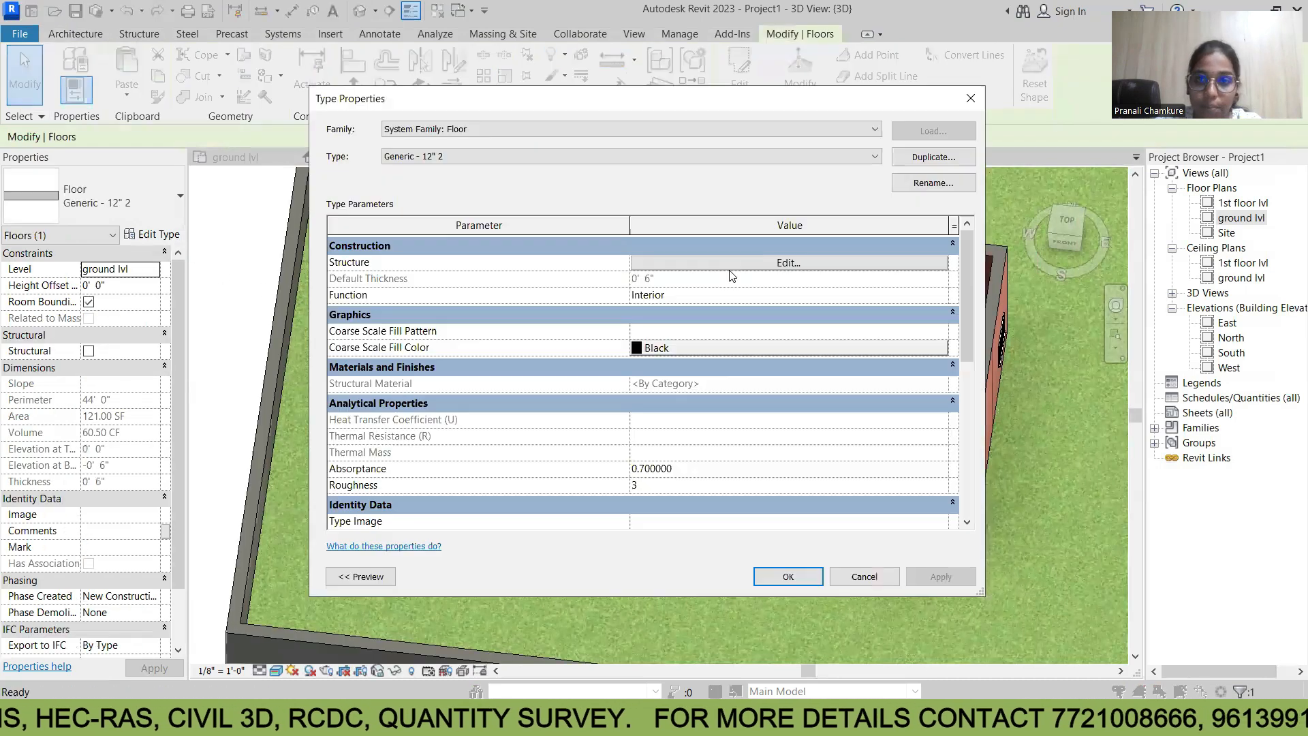
pyautogui.click(933, 157)
pyautogui.press('Return')
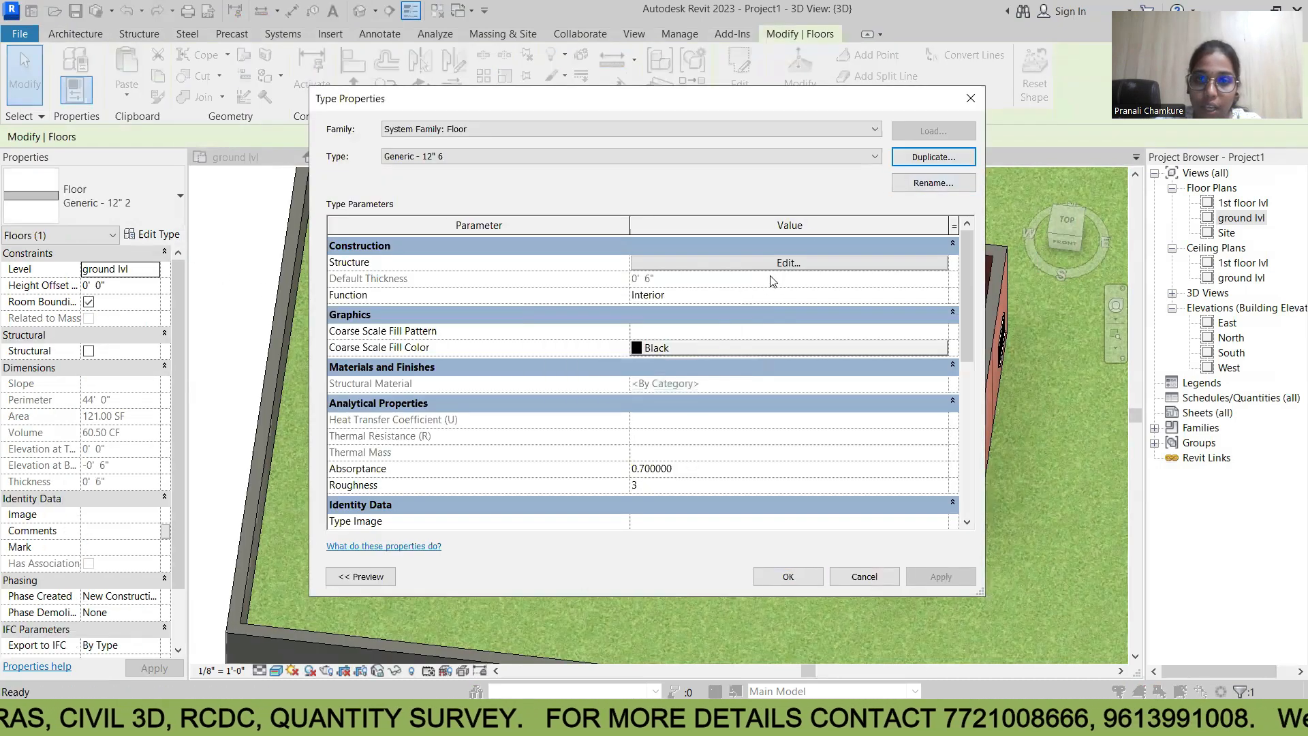
# Create another new material for the structure layer of the bay-window room's duplicated floor type
pyautogui.click(781, 264)
pyautogui.click(579, 261)
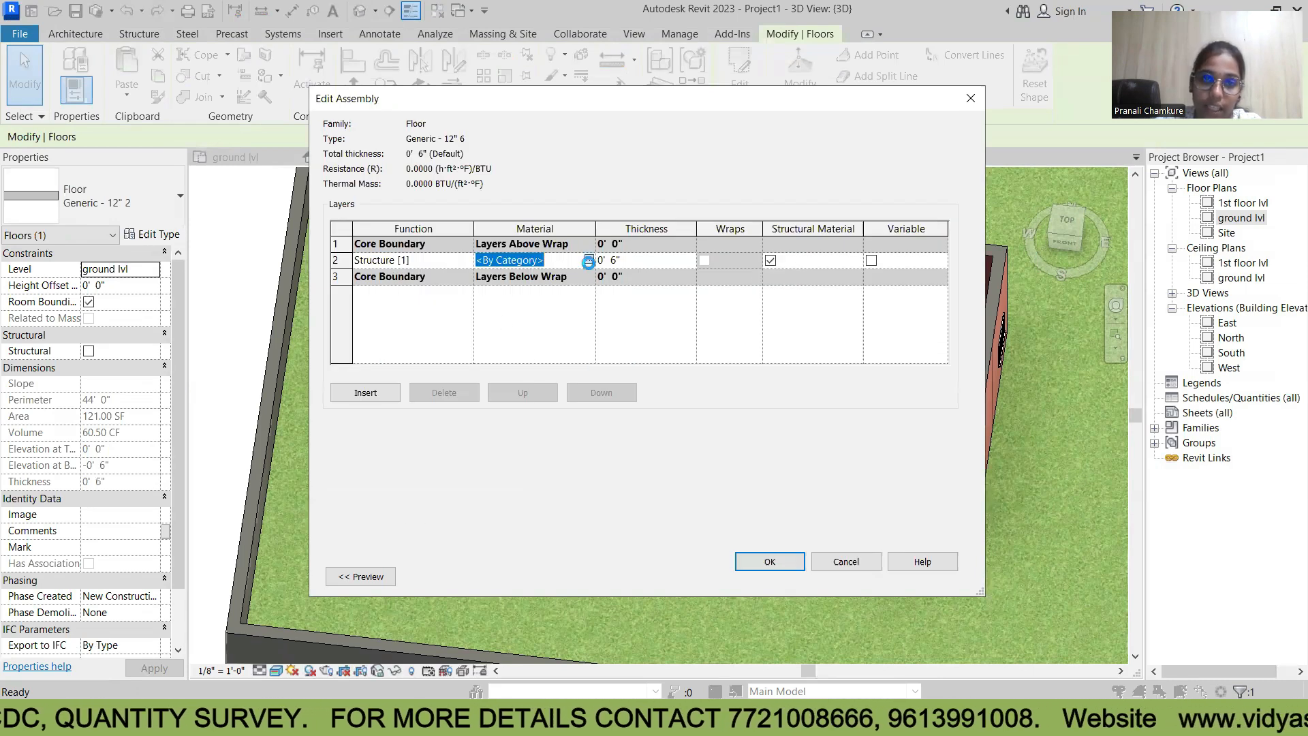
pyautogui.click(588, 260)
pyautogui.click(56, 450)
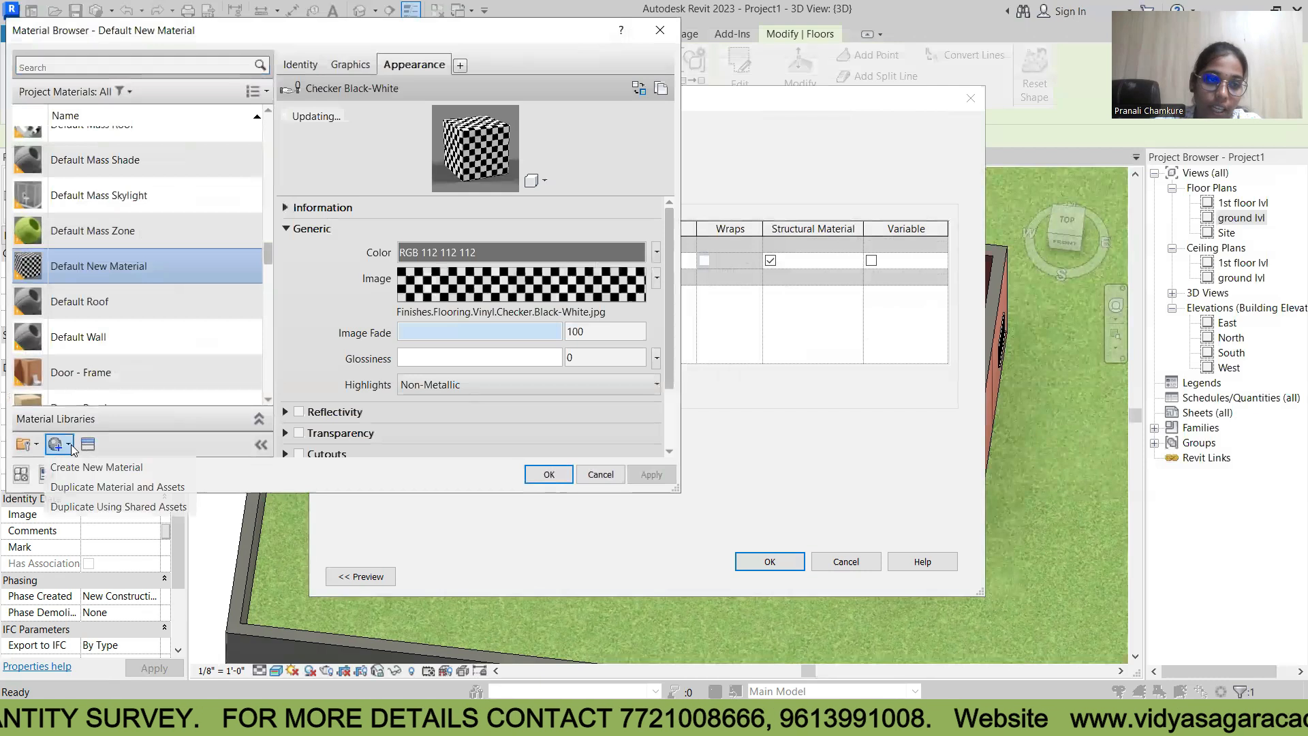
pyautogui.click(88, 466)
pyautogui.scroll(-1, 140, 398)
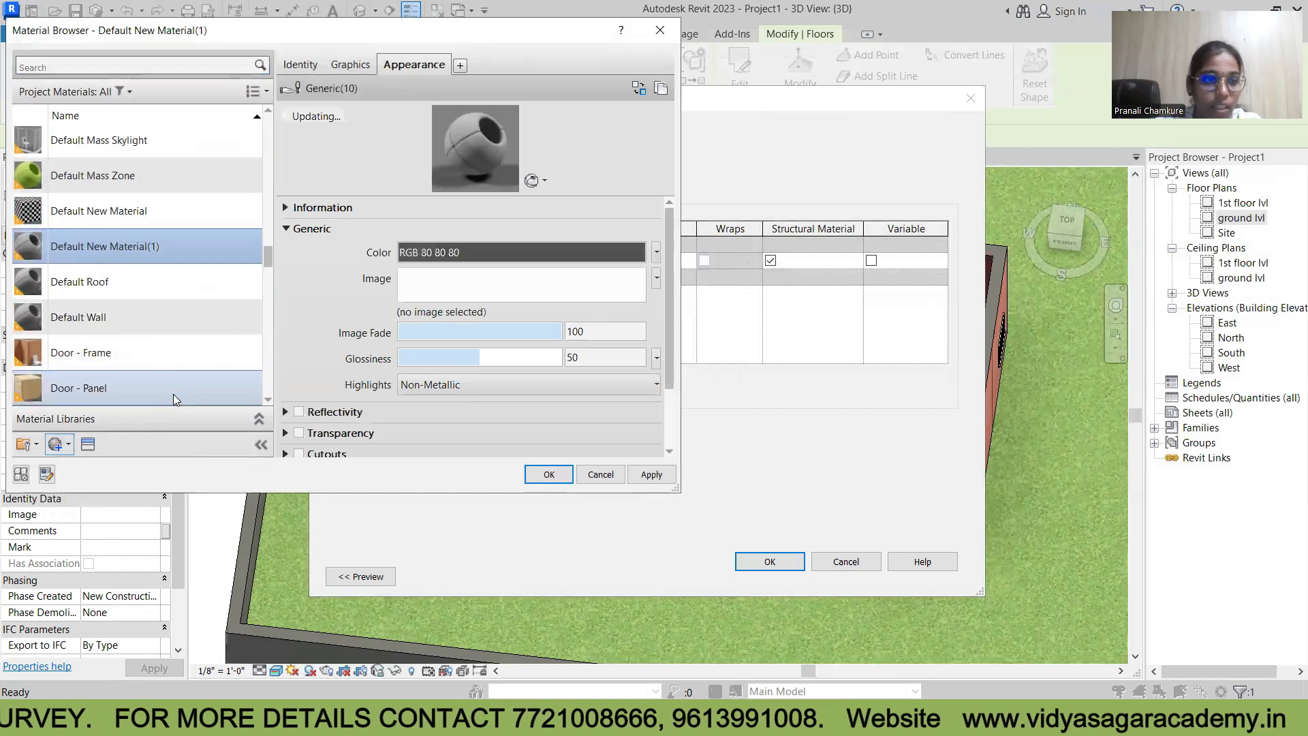
# Search the assets for "flooring" again and narrow the list to the Appearance Library's Flooring category for the second material
pyautogui.click(88, 444)
pyautogui.click(807, 57)
pyautogui.write('flooring')
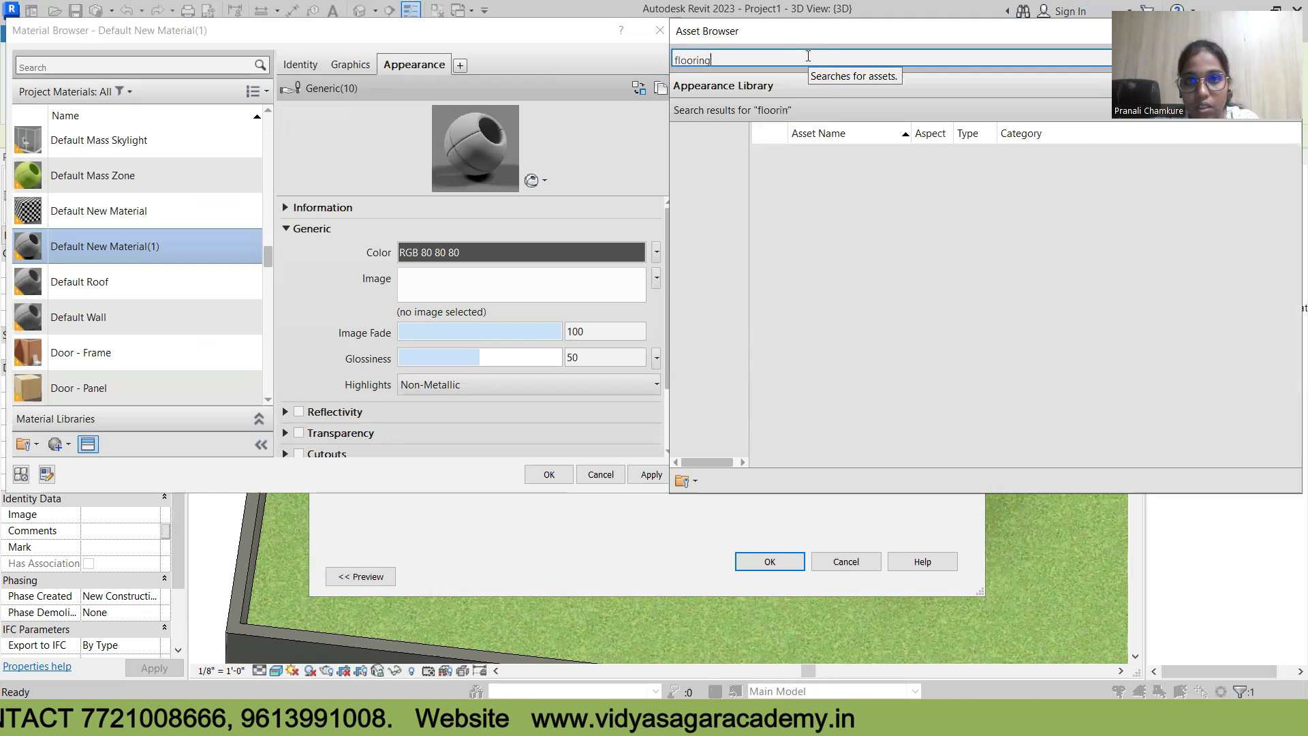
pyautogui.press('Return')
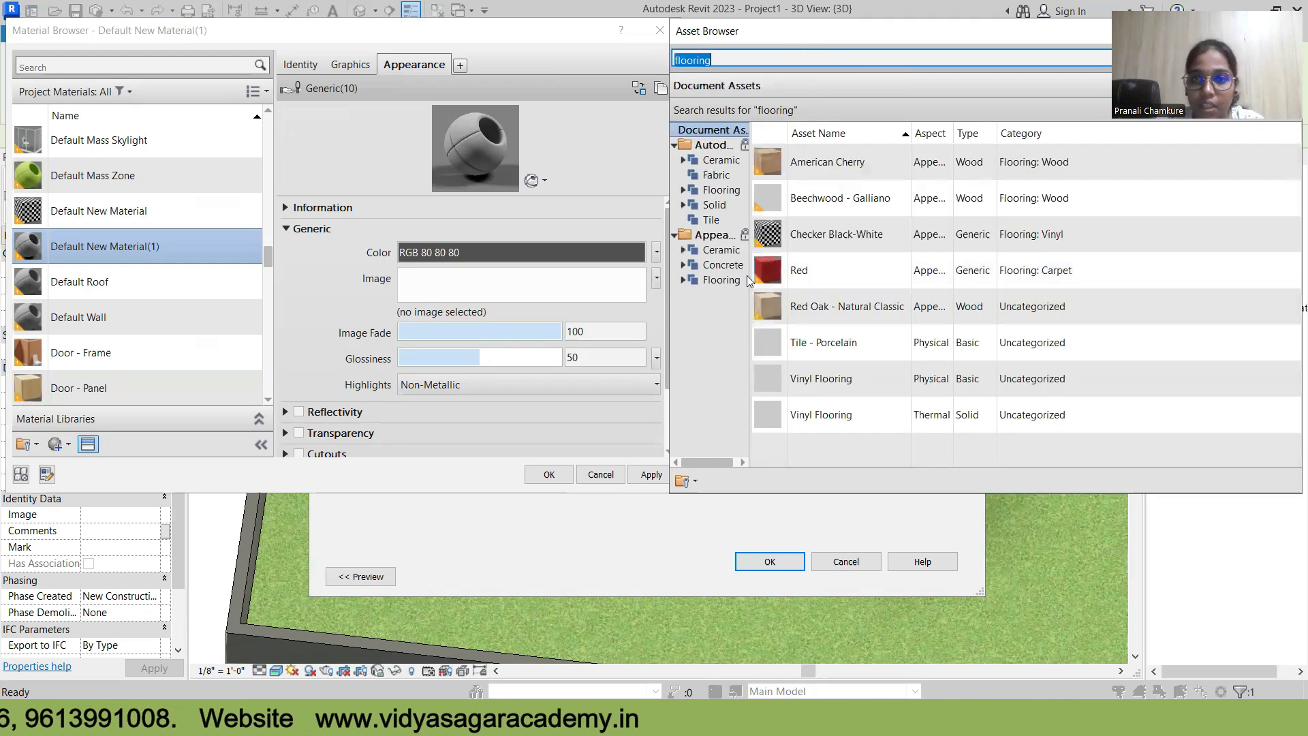
pyautogui.click(745, 276)
# Browse the Appearance Library's Flooring assets, comparing the carpet, vinyl, stone and wood finishes for the bay-window room's floor
pyautogui.scroll(-1, 795, 275)
pyautogui.scroll(-5, 794, 275)
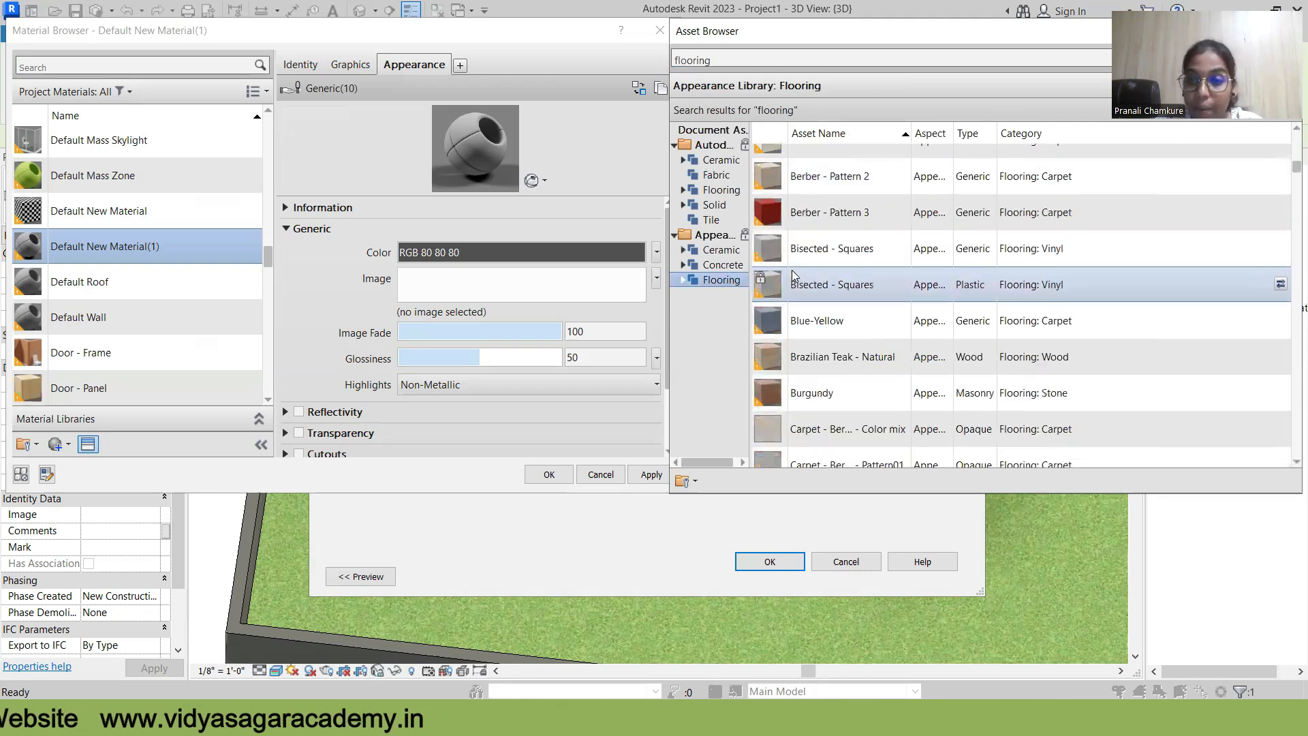
pyautogui.scroll(-3, 793, 275)
pyautogui.scroll(-10, 794, 274)
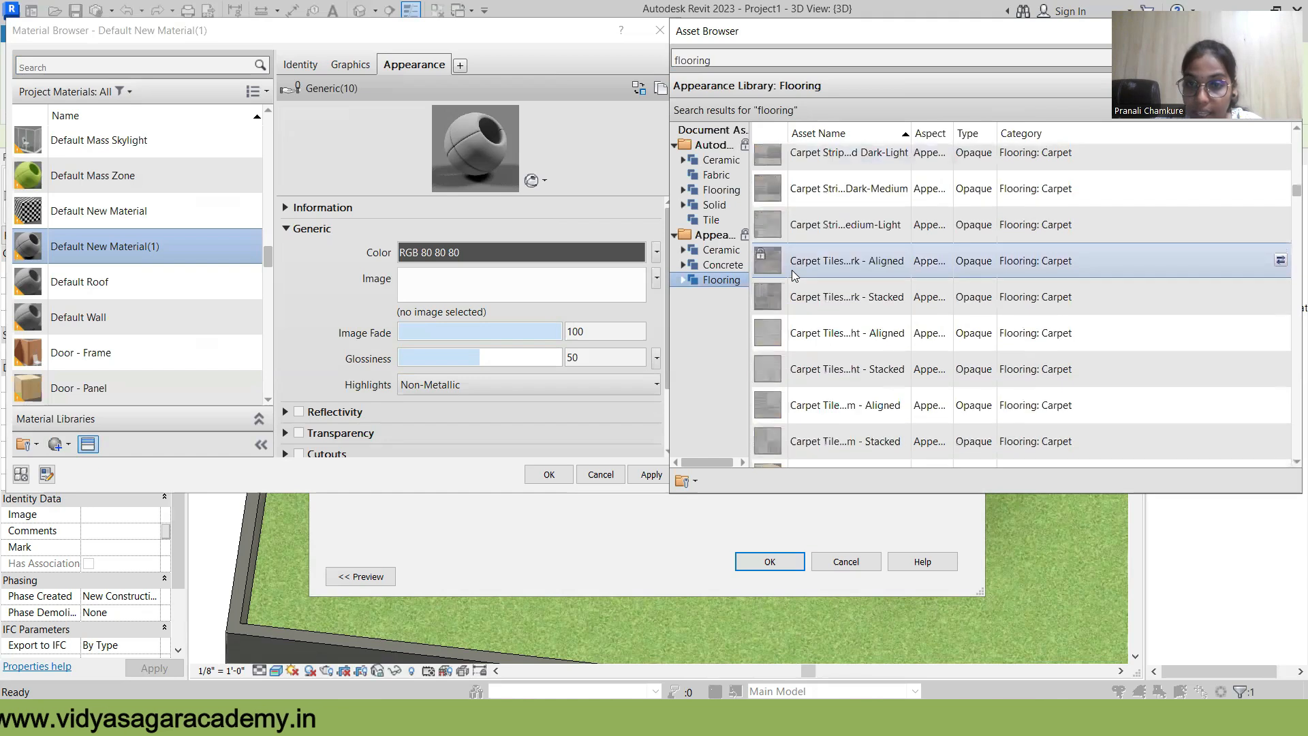
pyautogui.scroll(-10, 791, 273)
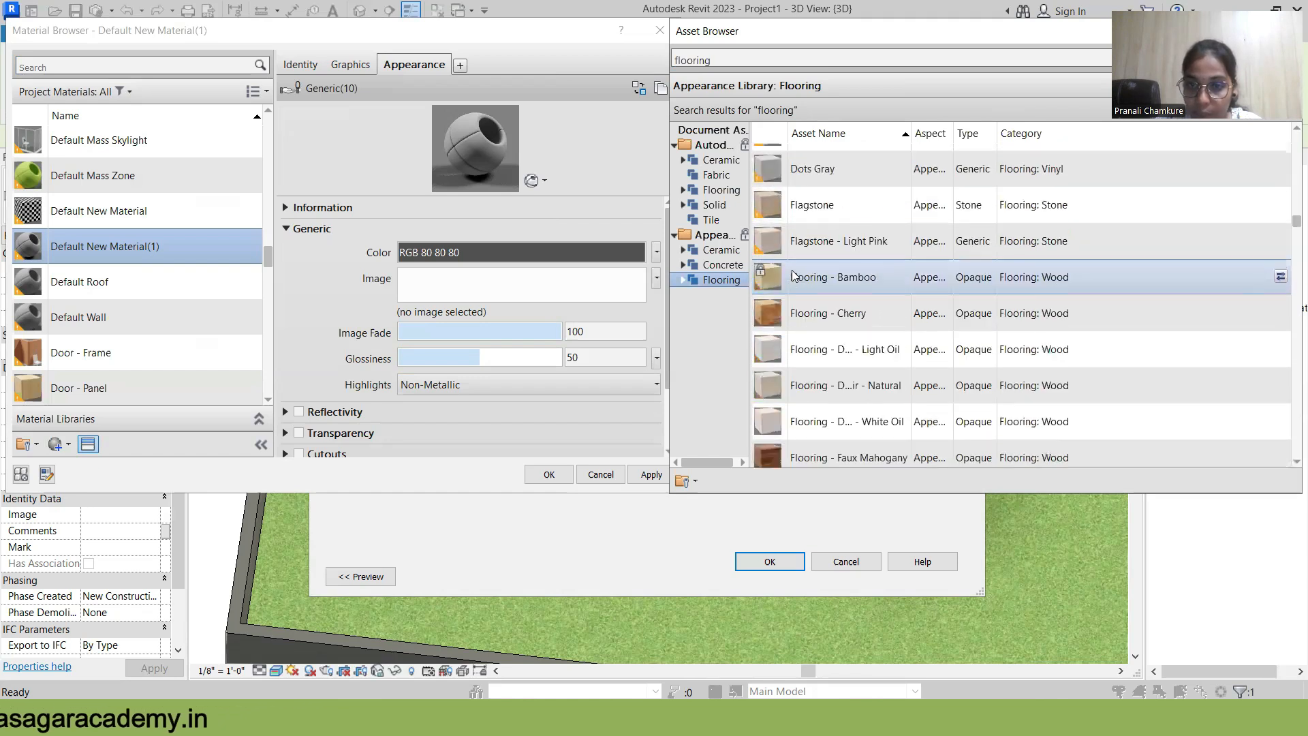
pyautogui.scroll(-2, 884, 354)
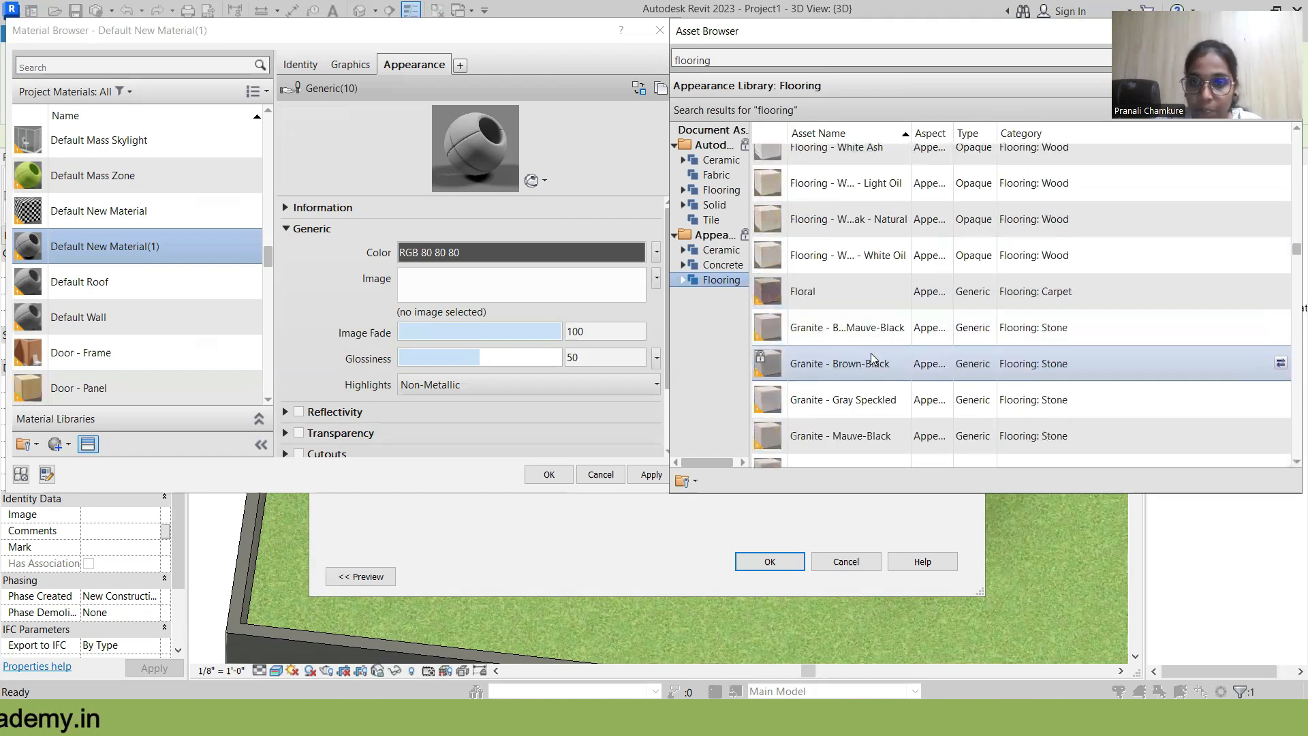
pyautogui.scroll(1, 869, 264)
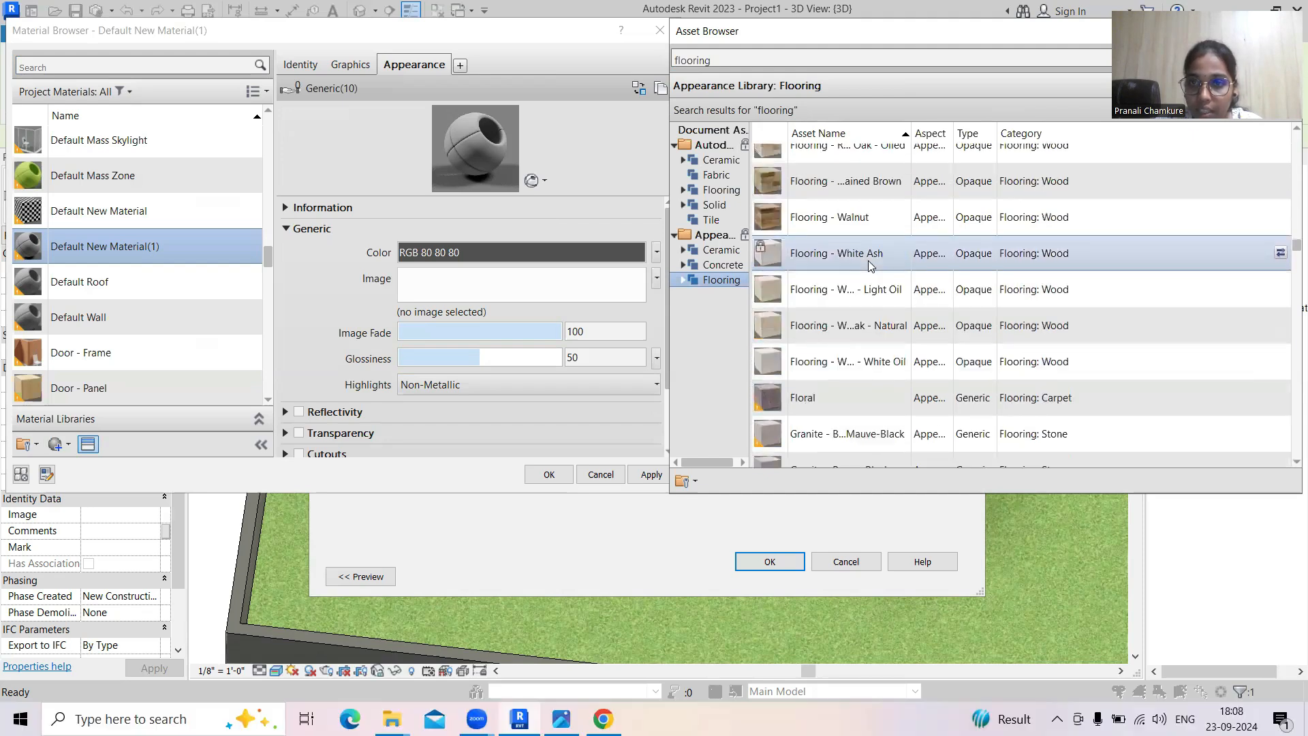
pyautogui.scroll(1, 868, 264)
pyautogui.scroll(2, 868, 261)
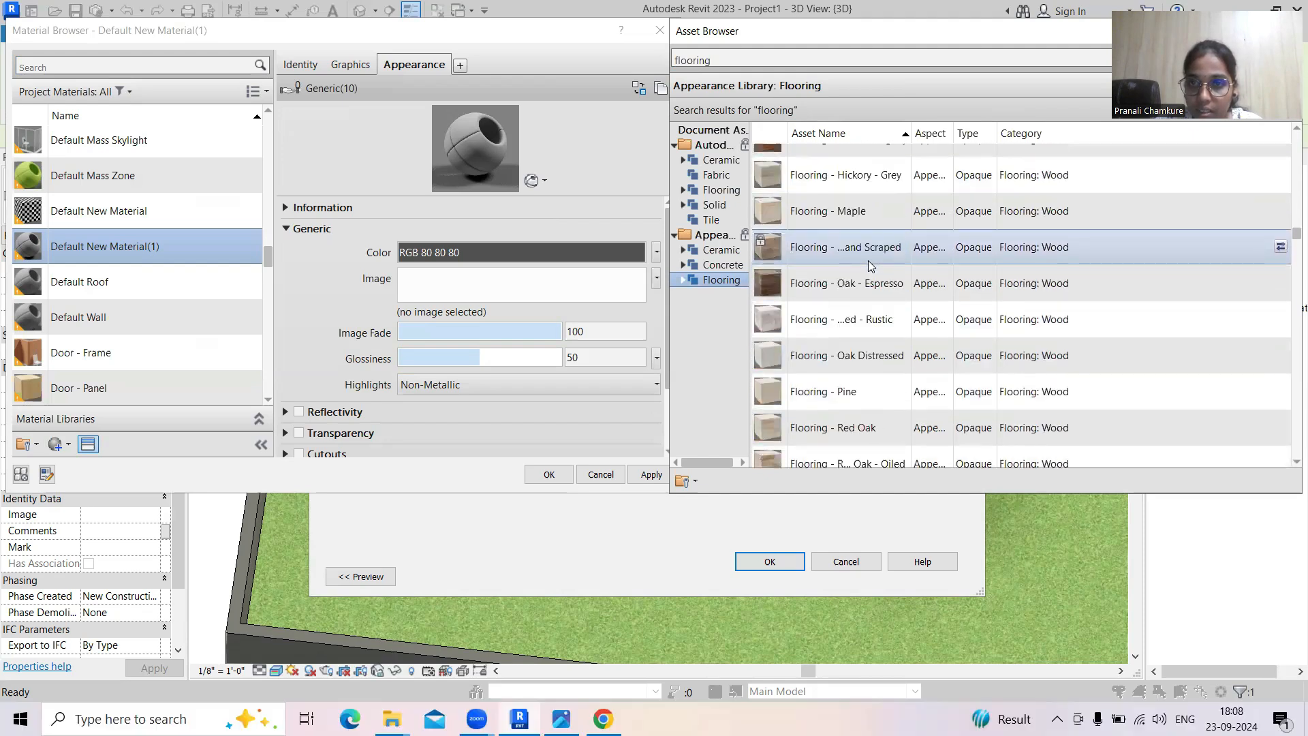
pyautogui.scroll(-3, 855, 222)
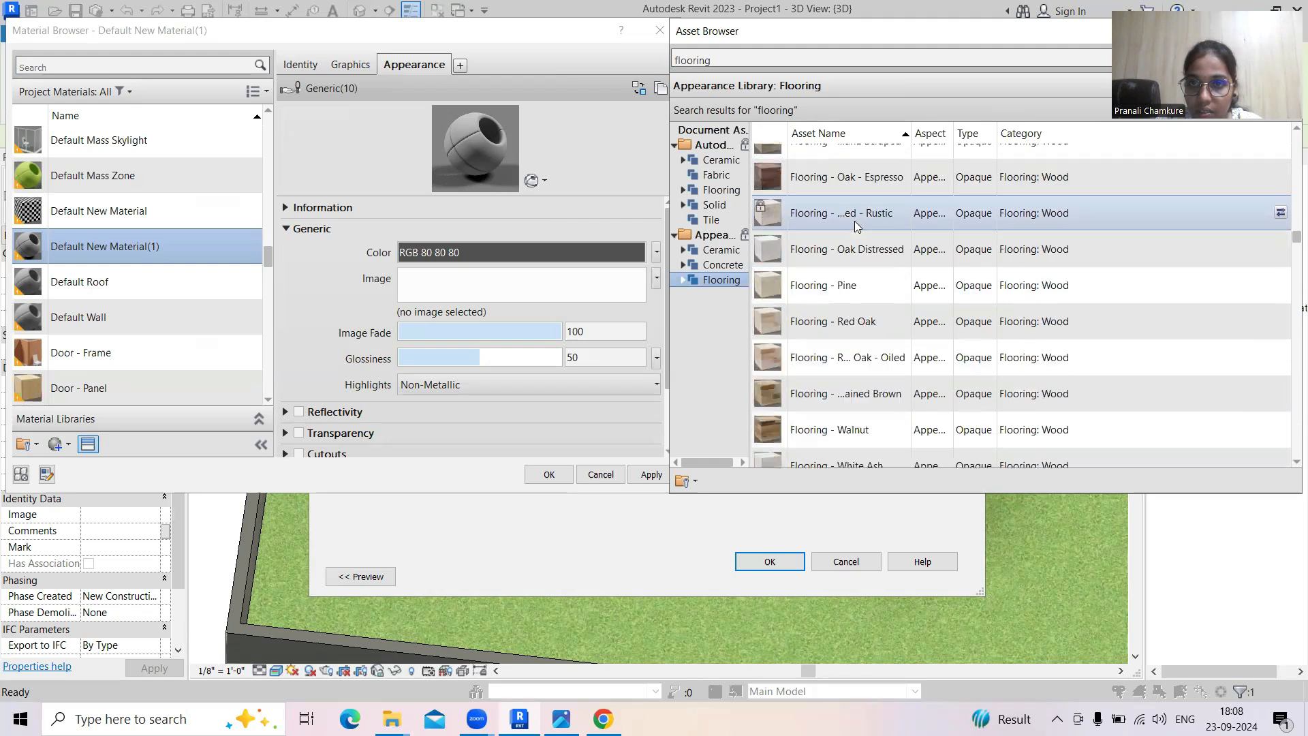
pyautogui.scroll(-3, 857, 225)
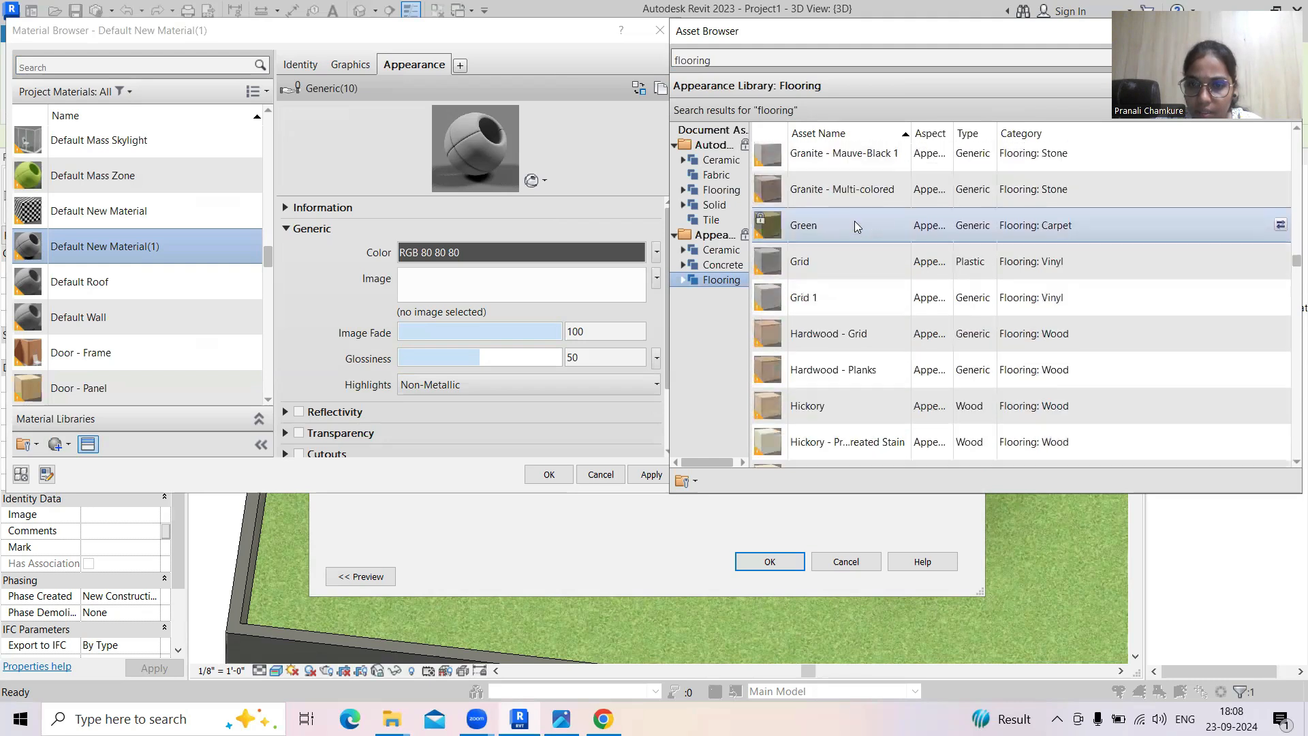
pyautogui.scroll(1, 842, 231)
pyautogui.scroll(-2, 816, 323)
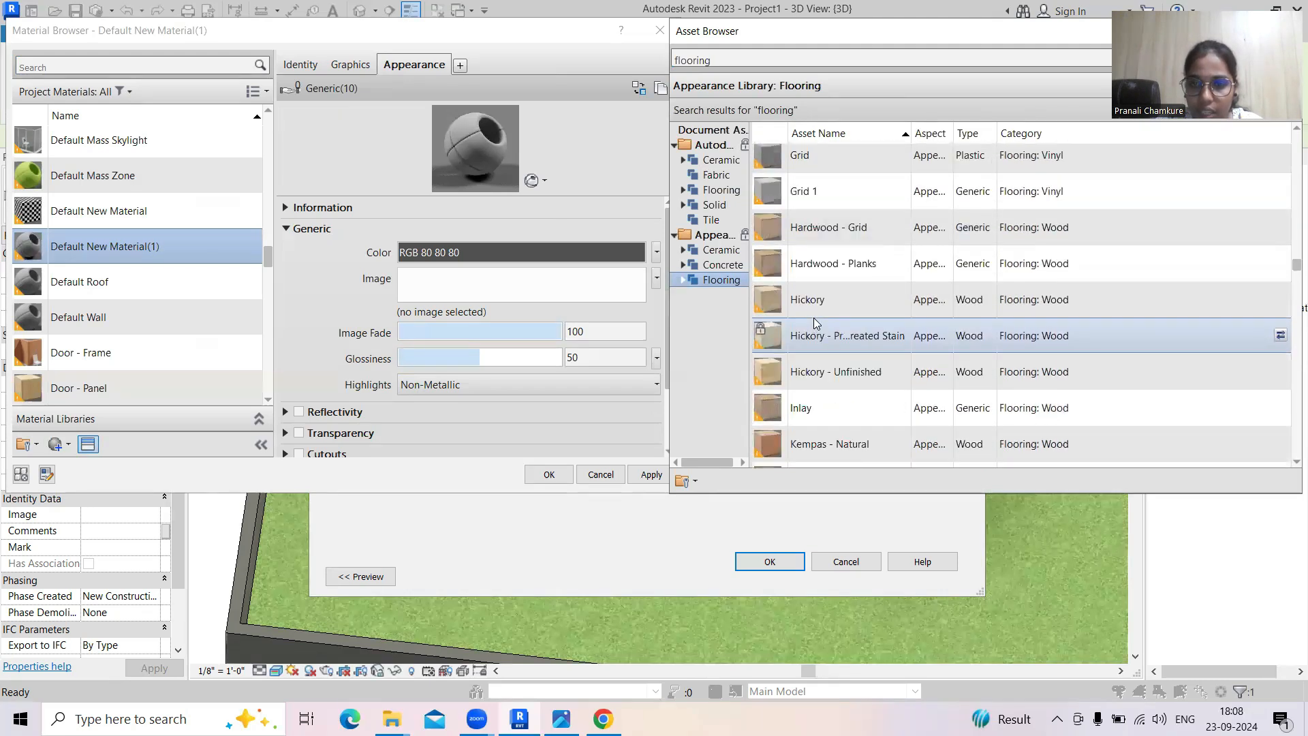
pyautogui.scroll(-2, 816, 323)
pyautogui.scroll(-4, 816, 323)
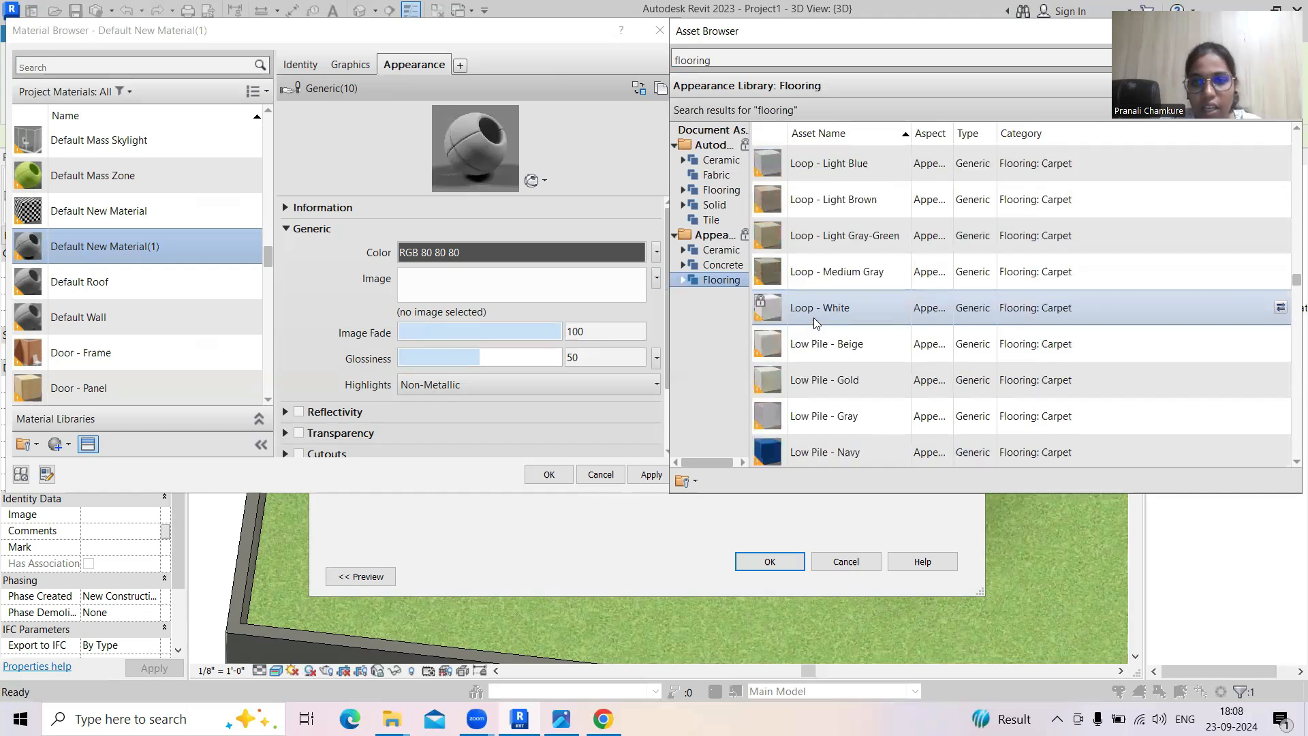
pyautogui.scroll(-2, 821, 408)
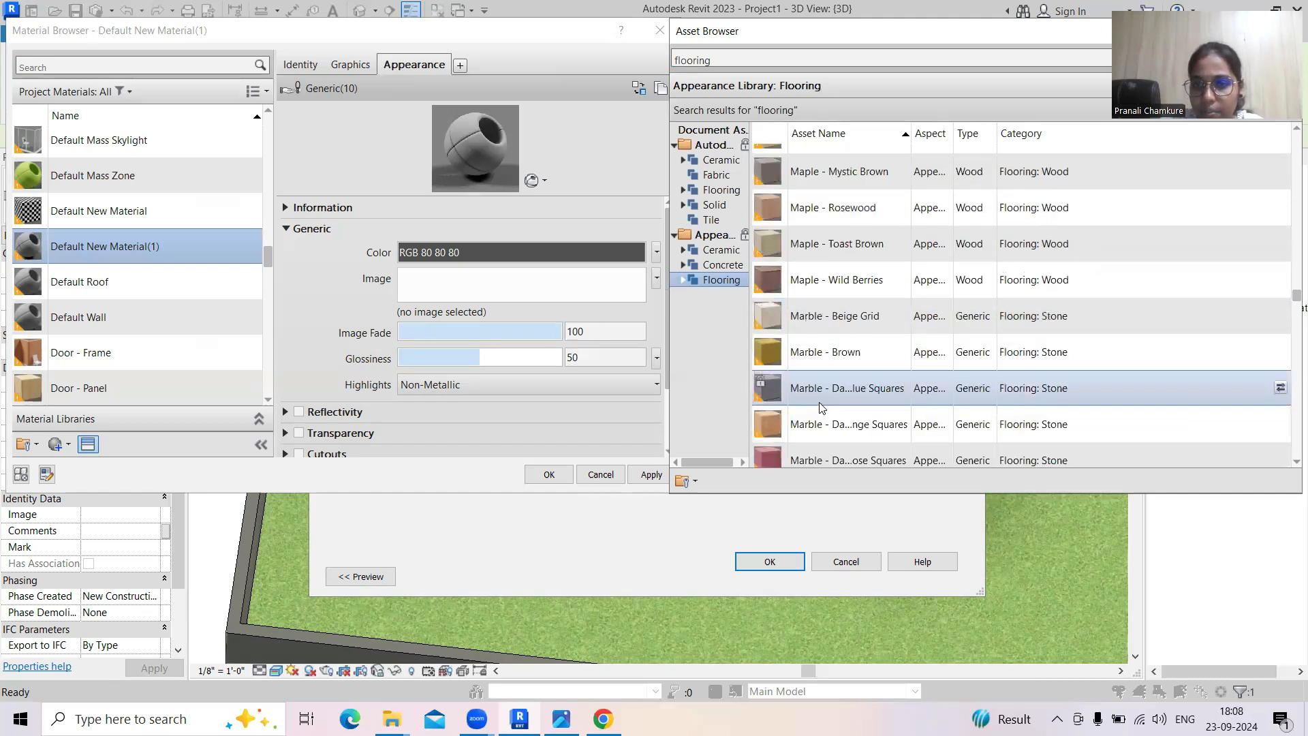
pyautogui.scroll(-1, 818, 381)
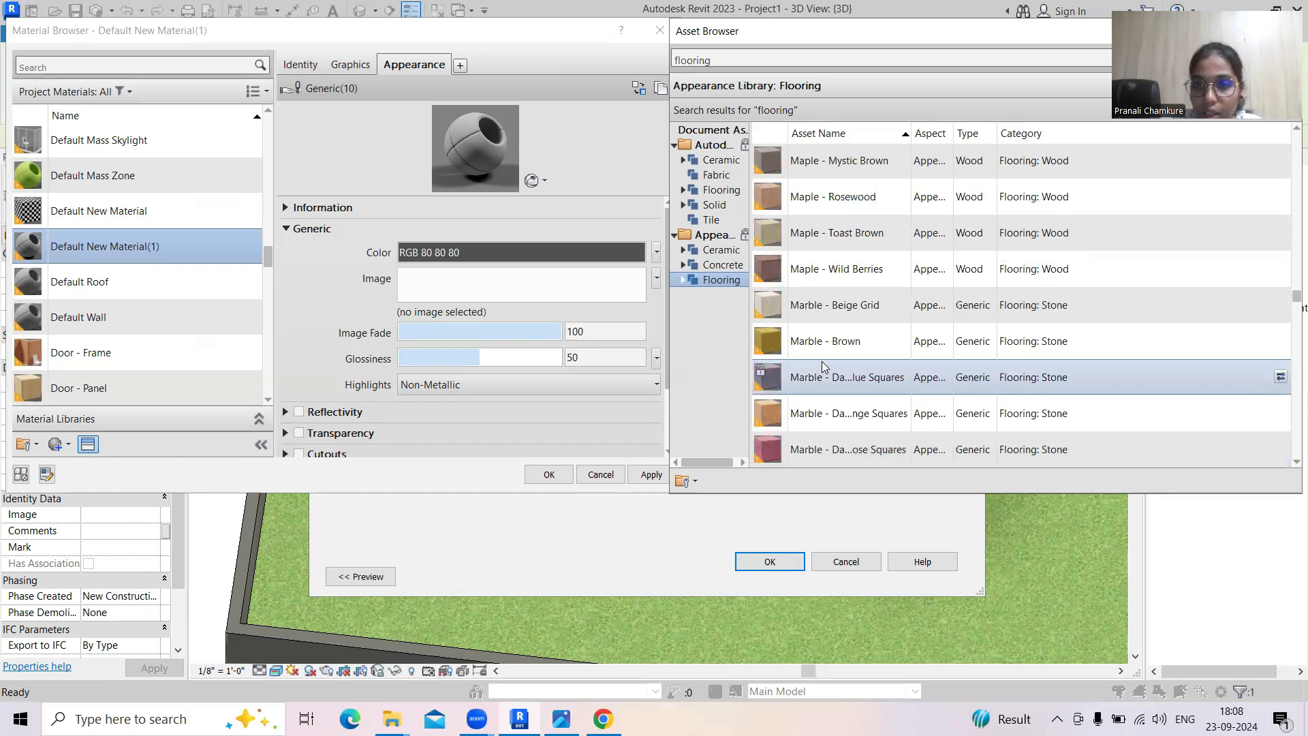
pyautogui.scroll(-2, 823, 366)
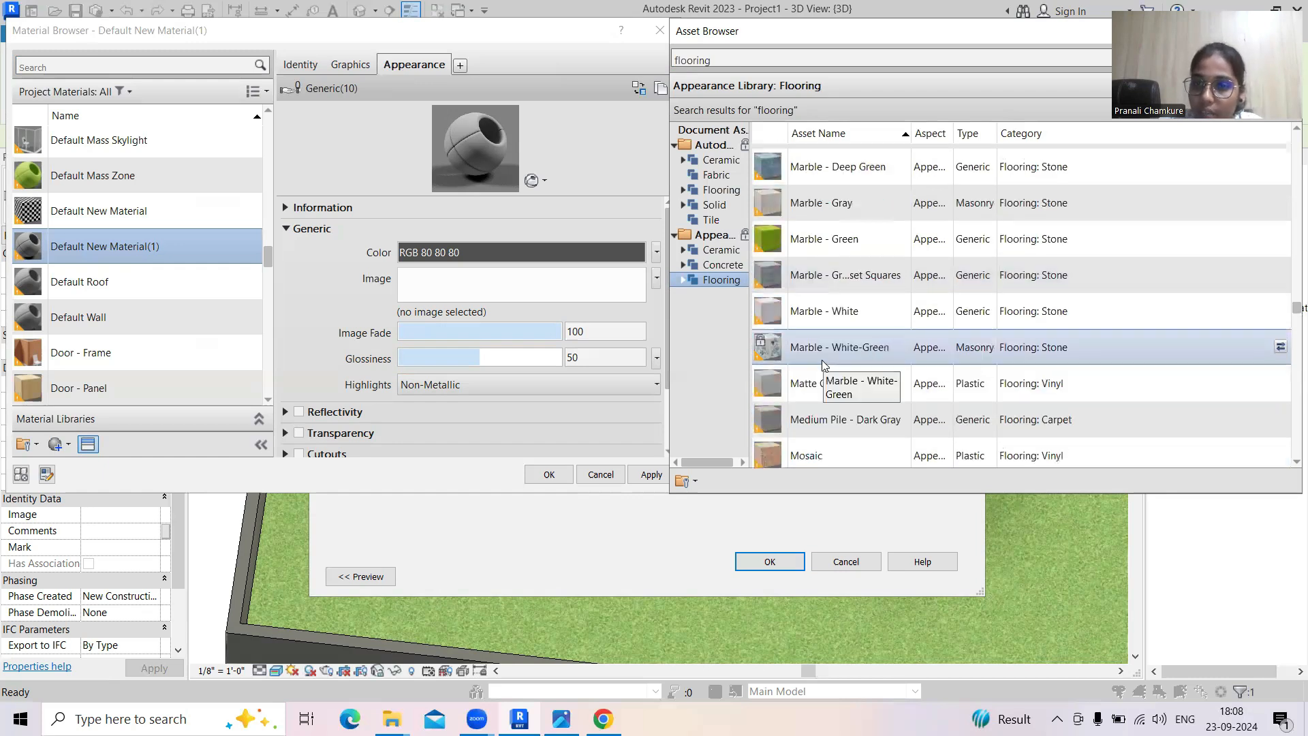
pyautogui.scroll(10, 816, 349)
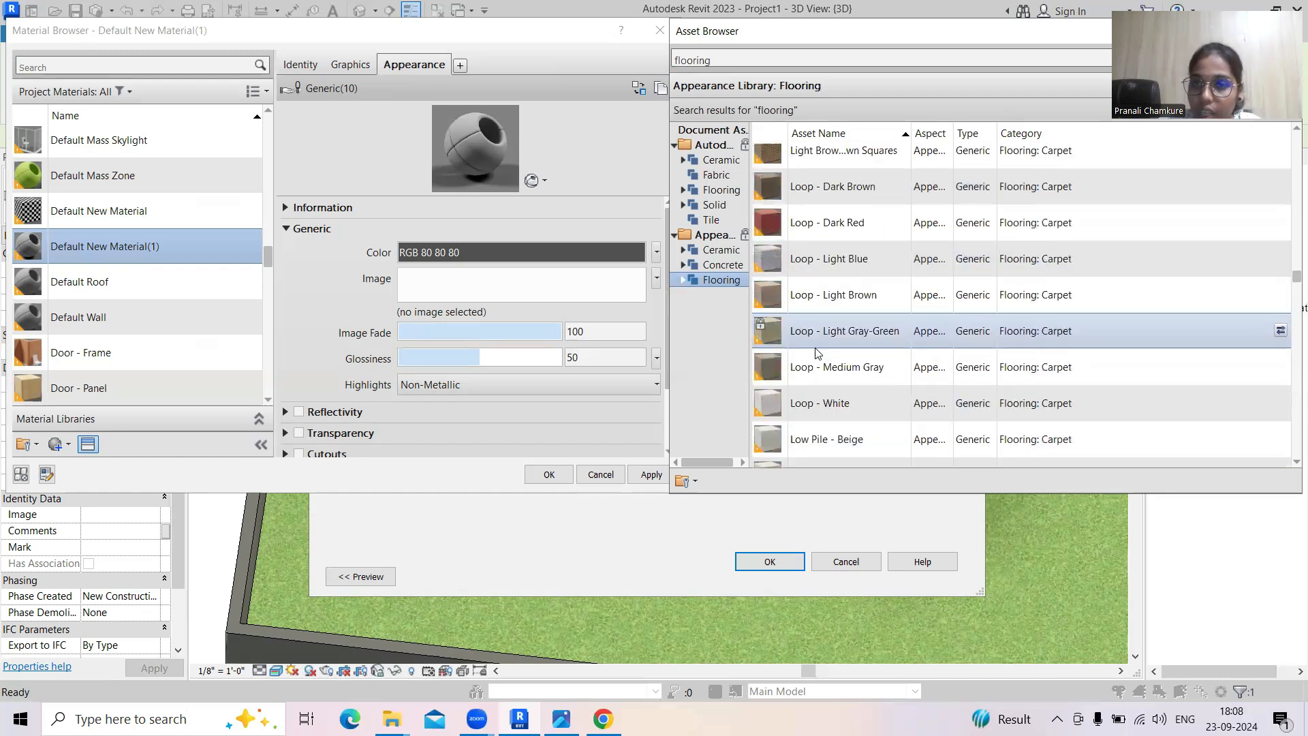
pyautogui.scroll(3, 816, 350)
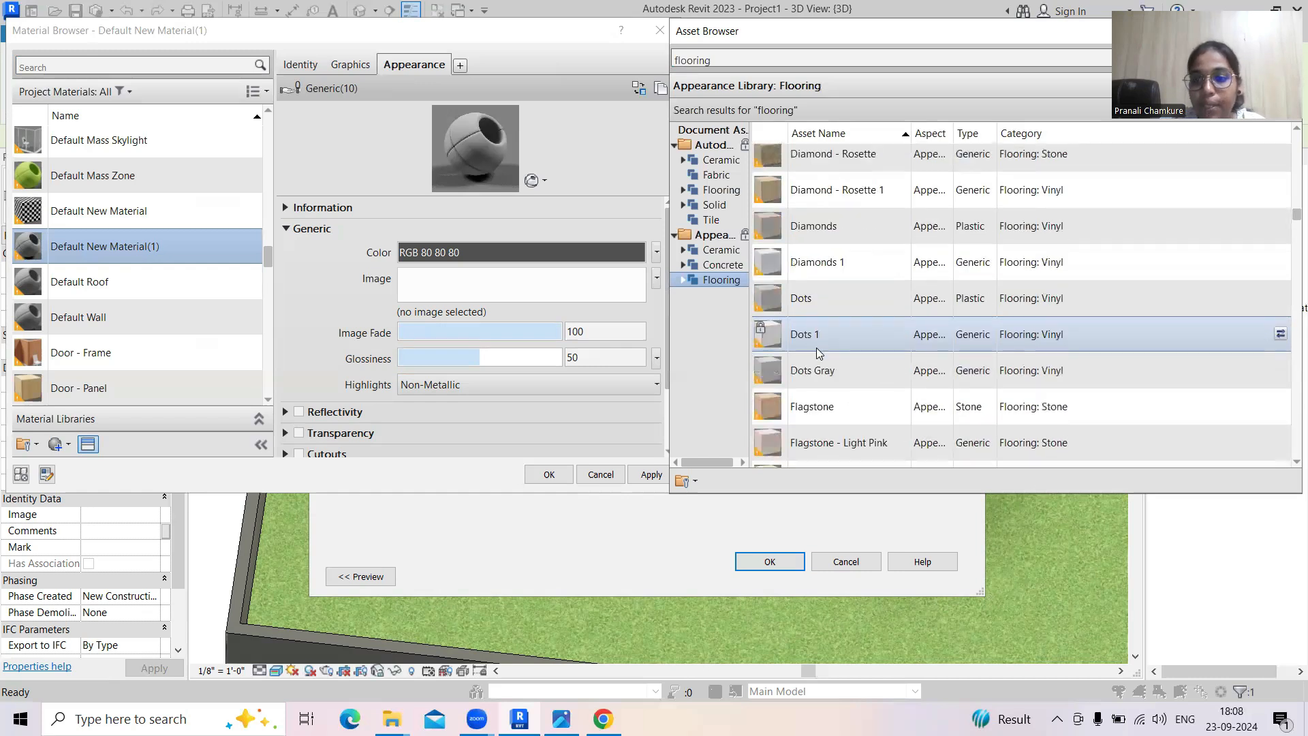
pyautogui.scroll(5, 816, 349)
pyautogui.scroll(5, 816, 350)
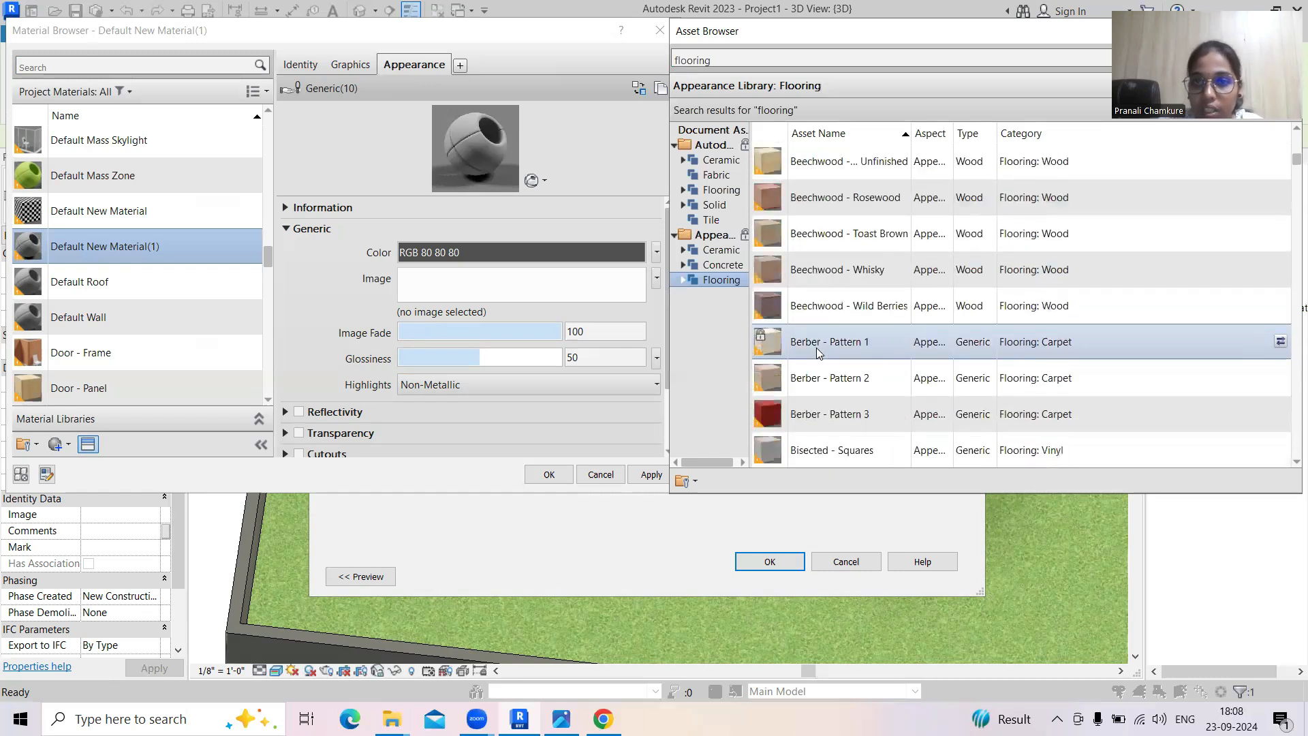
# Apply the Beechwood - Natural Unfinished appearance to the new material and accept the material, structure and type changes for the bay-window room's floor
pyautogui.doubleClick(774, 267)
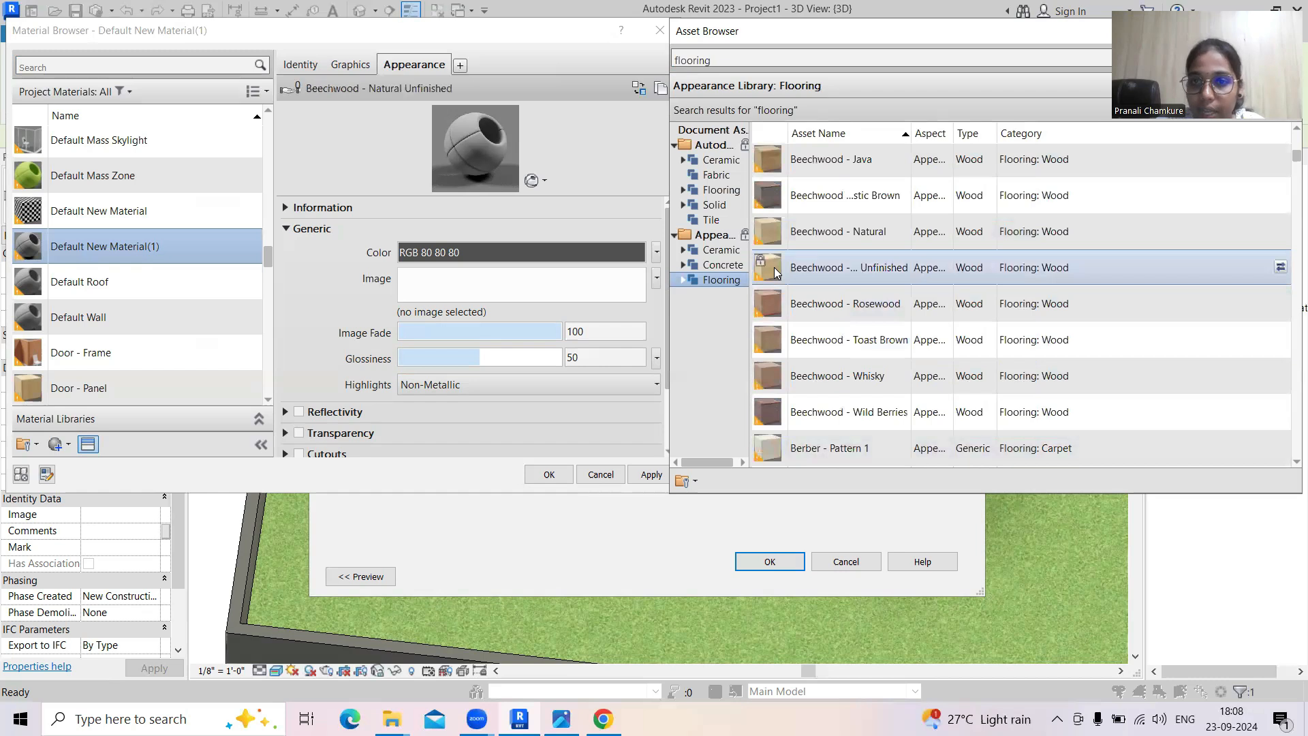
pyautogui.click(649, 474)
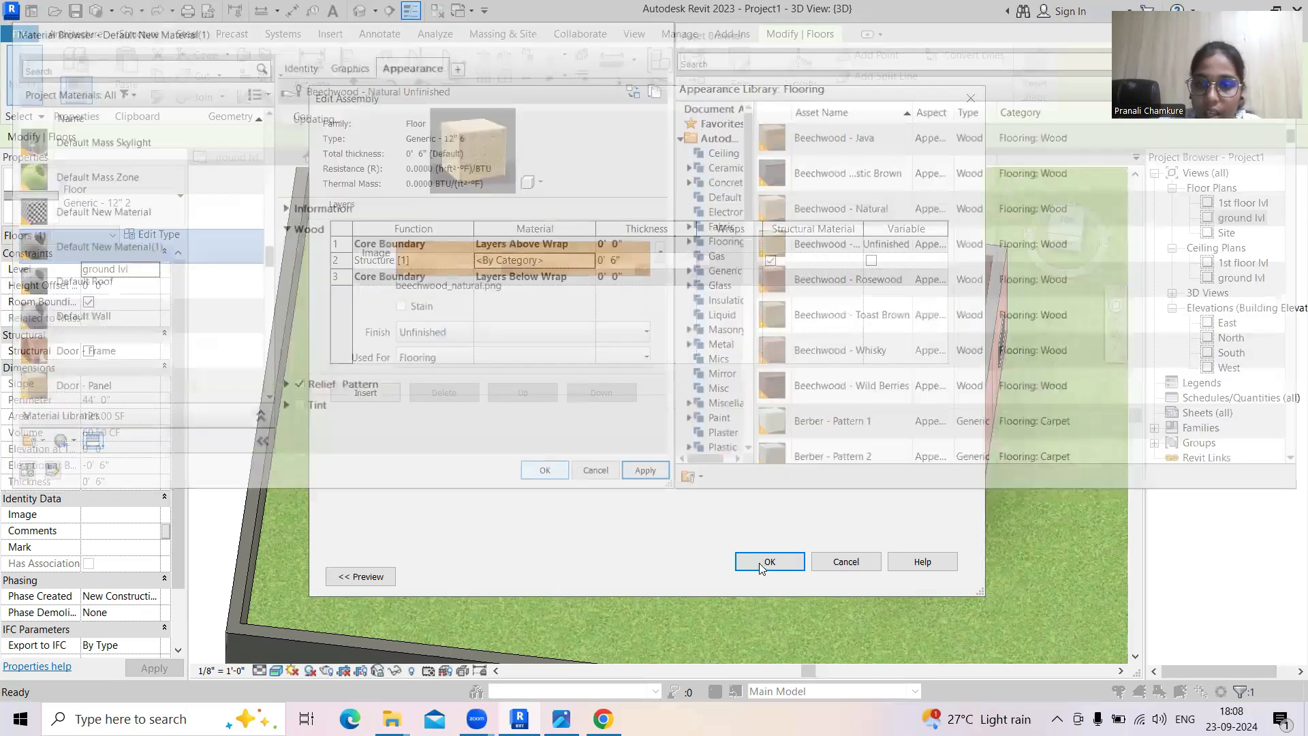
pyautogui.click(758, 562)
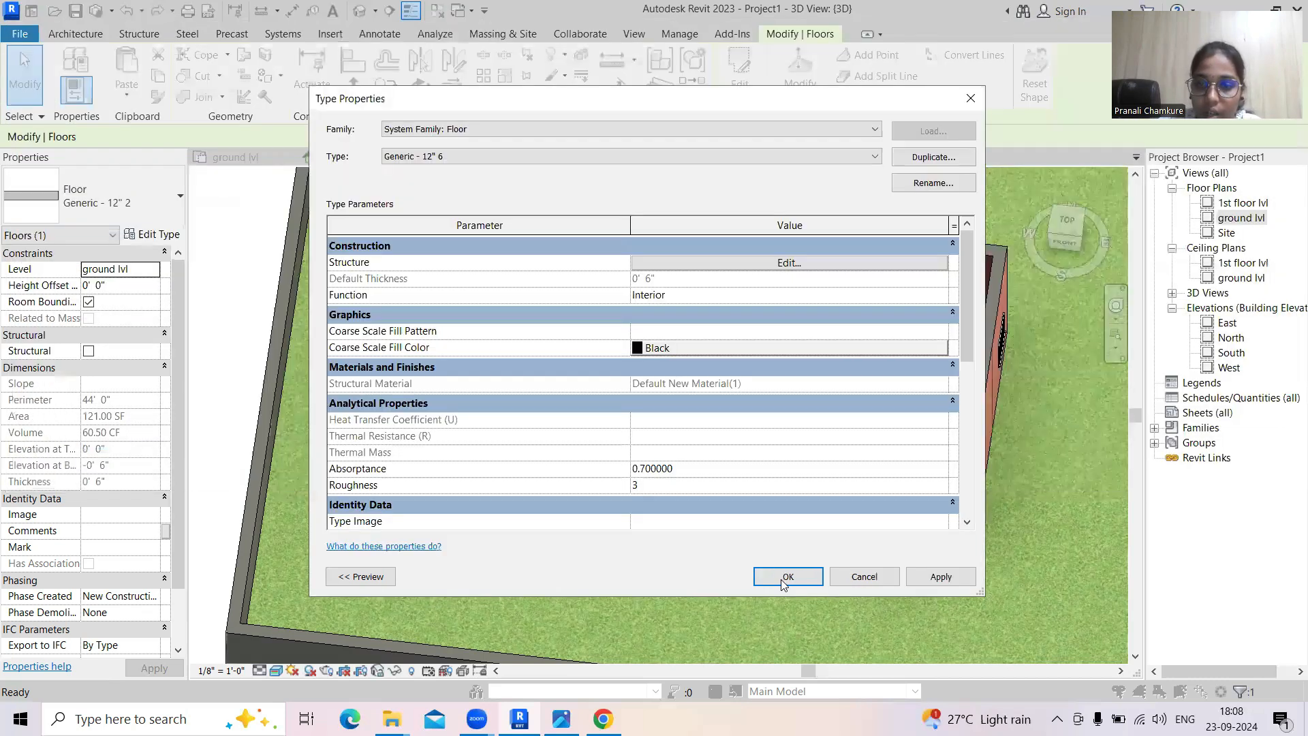
pyautogui.press('Return')
pyautogui.press('Escape')
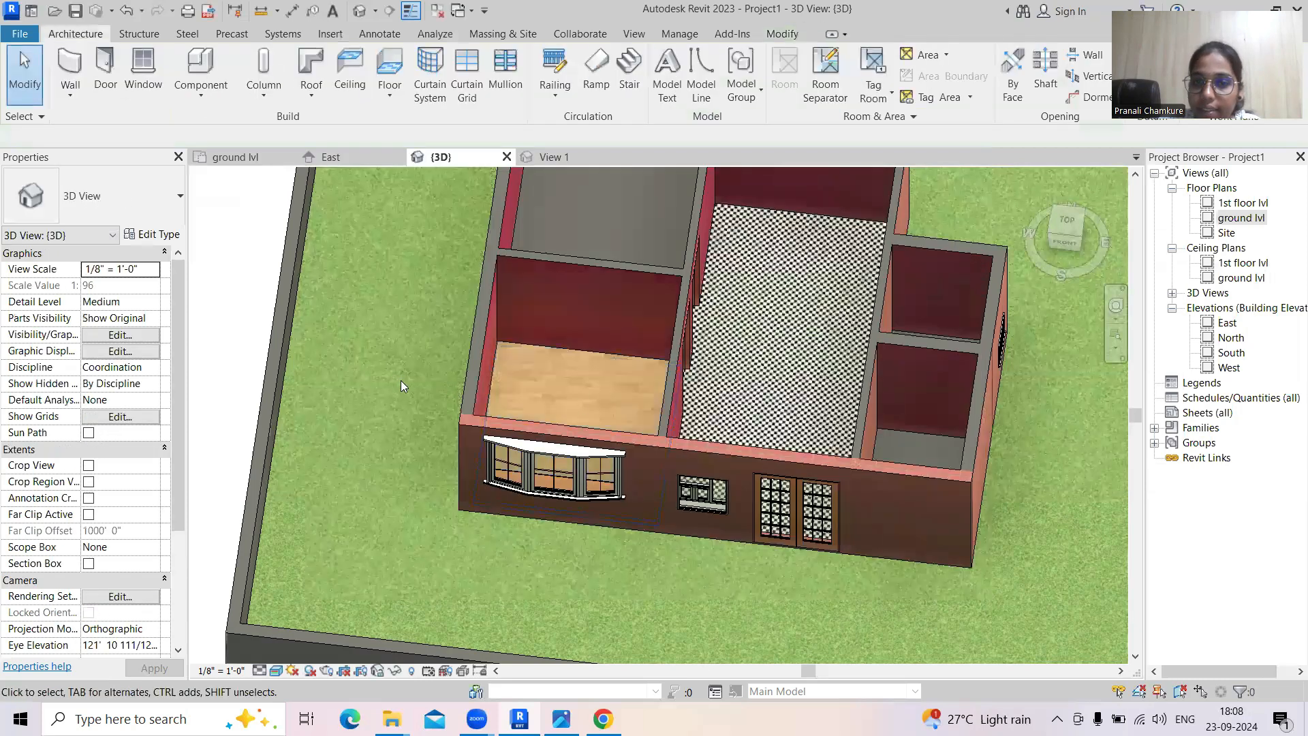
# Duplicate the floor type of the small rear room behind the checkered central room, accepting the suggested type name
pyautogui.scroll(1, 609, 399)
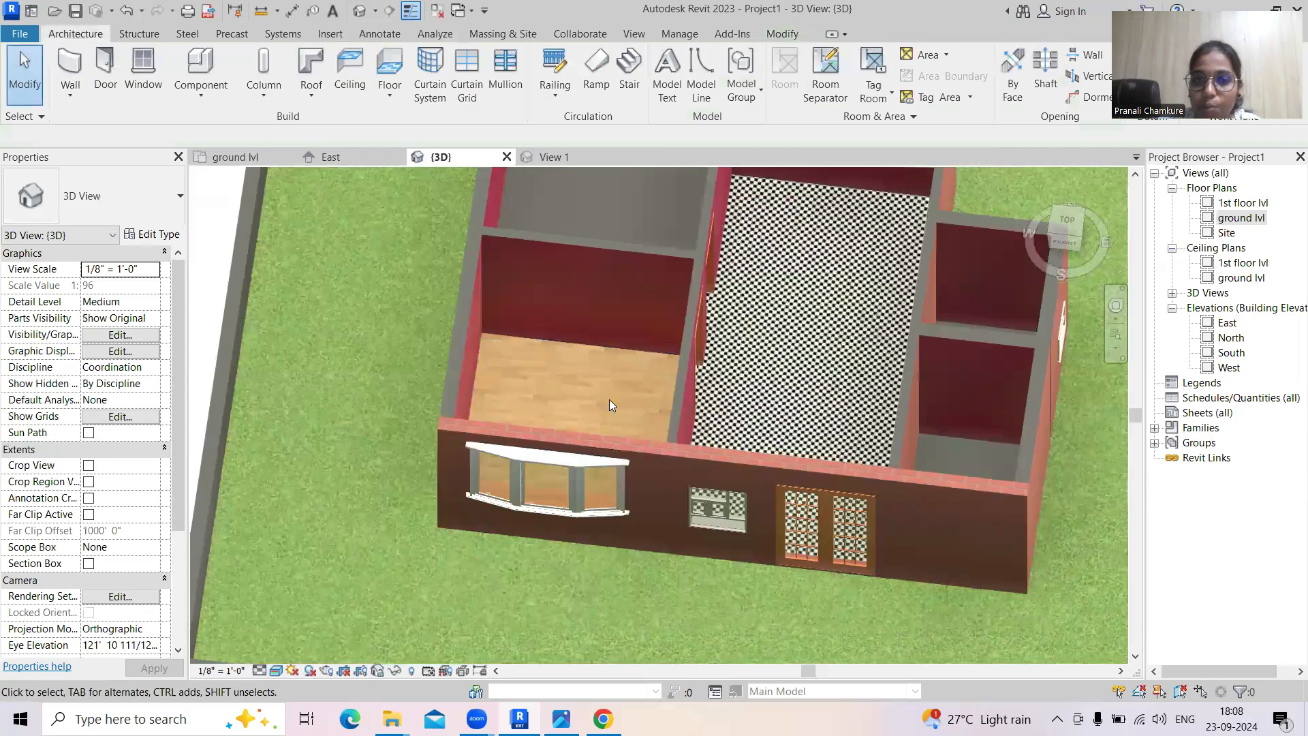
pyautogui.scroll(2, 609, 399)
pyautogui.scroll(-1, 609, 399)
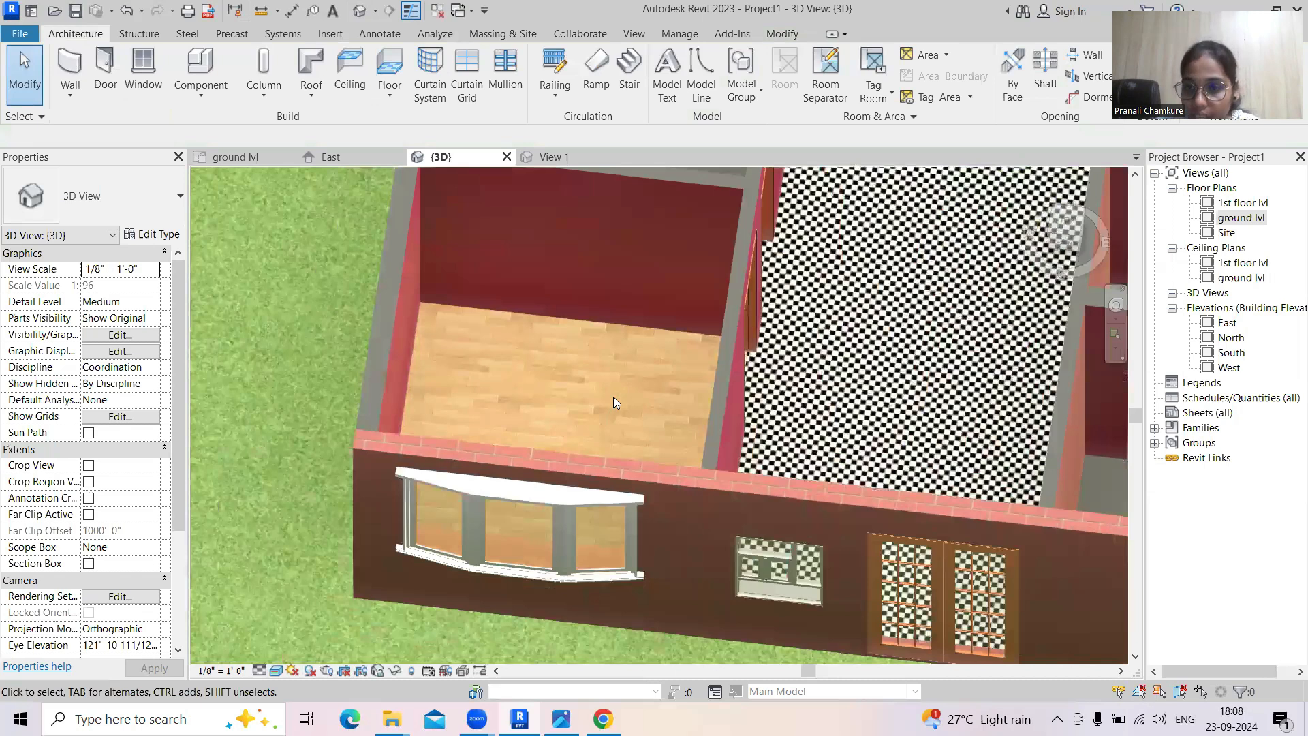
pyautogui.scroll(-3, 614, 396)
pyautogui.moveTo(695, 273); pyautogui.dragTo(676, 386, button='middle')
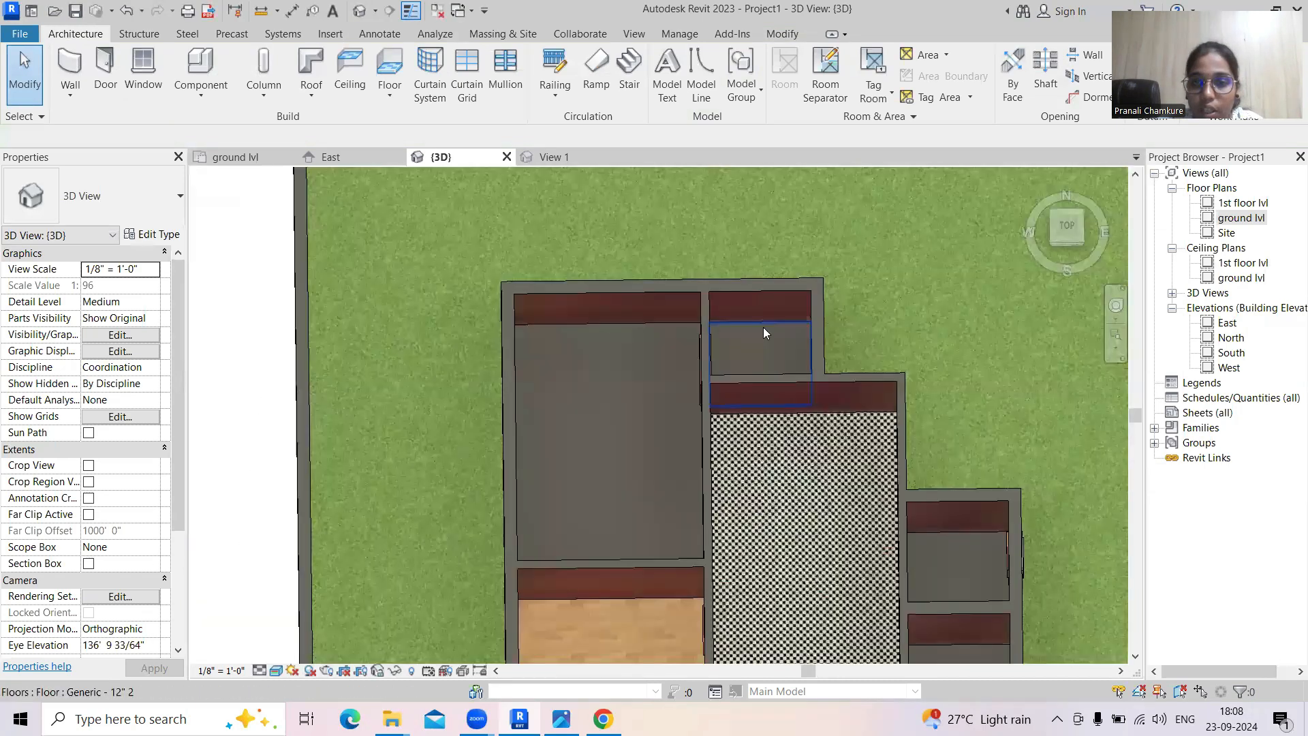
pyautogui.click(763, 328)
pyautogui.click(156, 236)
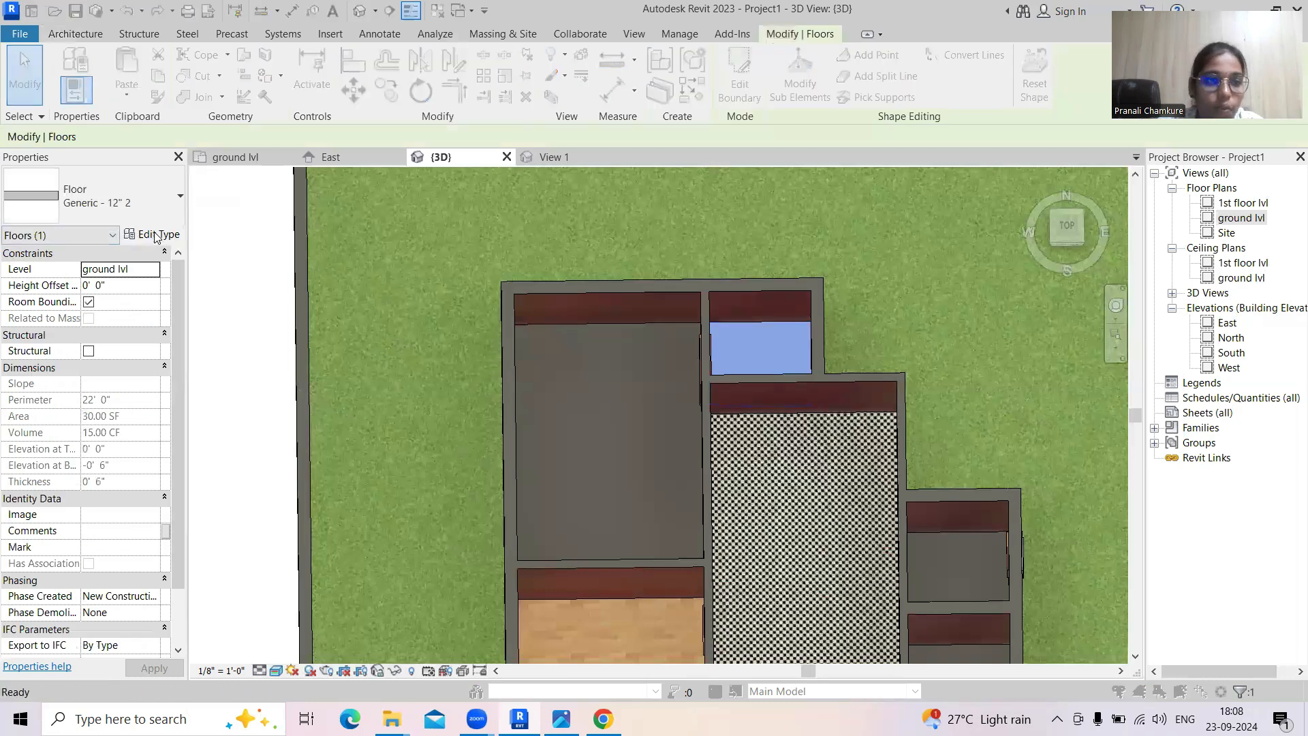
pyautogui.click(933, 157)
pyautogui.click(618, 385)
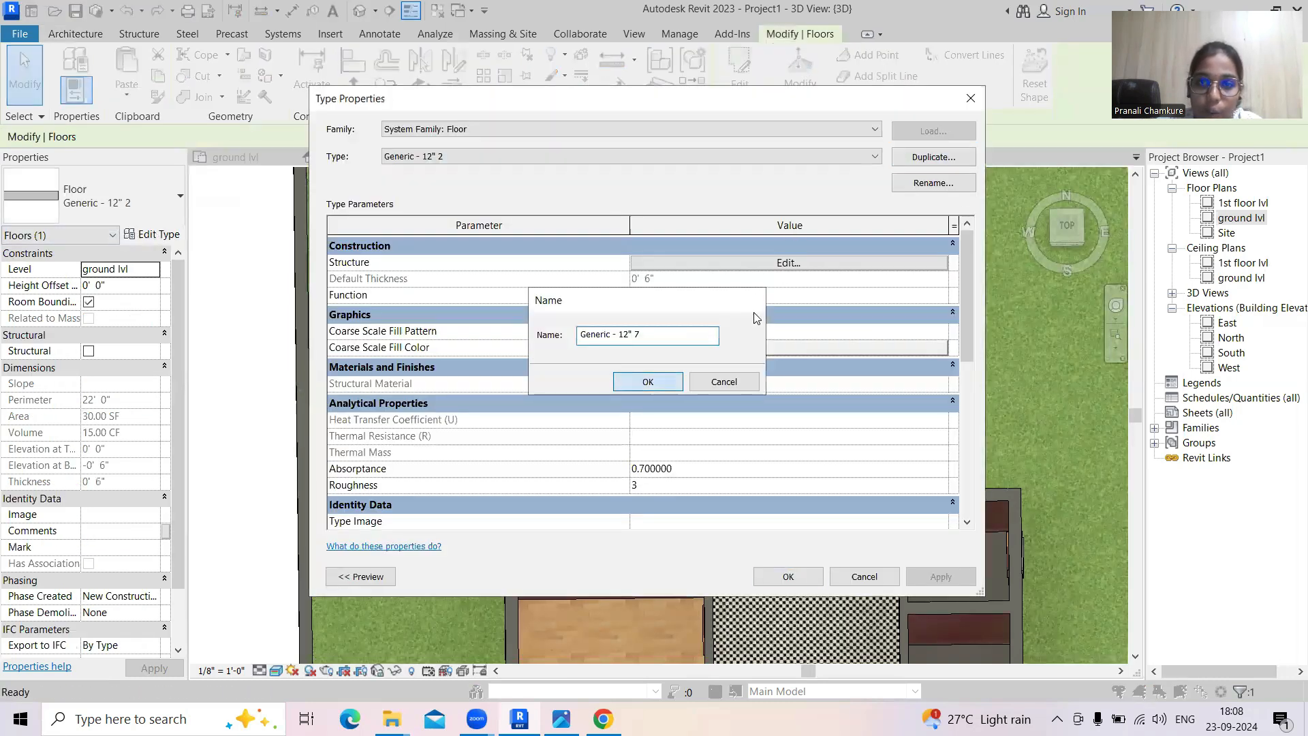
# Create a new material for the structure layer of the small rear room's duplicated floor type and open the asset library for it
pyautogui.click(811, 261)
pyautogui.click(578, 263)
pyautogui.click(589, 260)
pyautogui.click(56, 443)
pyautogui.click(82, 468)
pyautogui.click(87, 443)
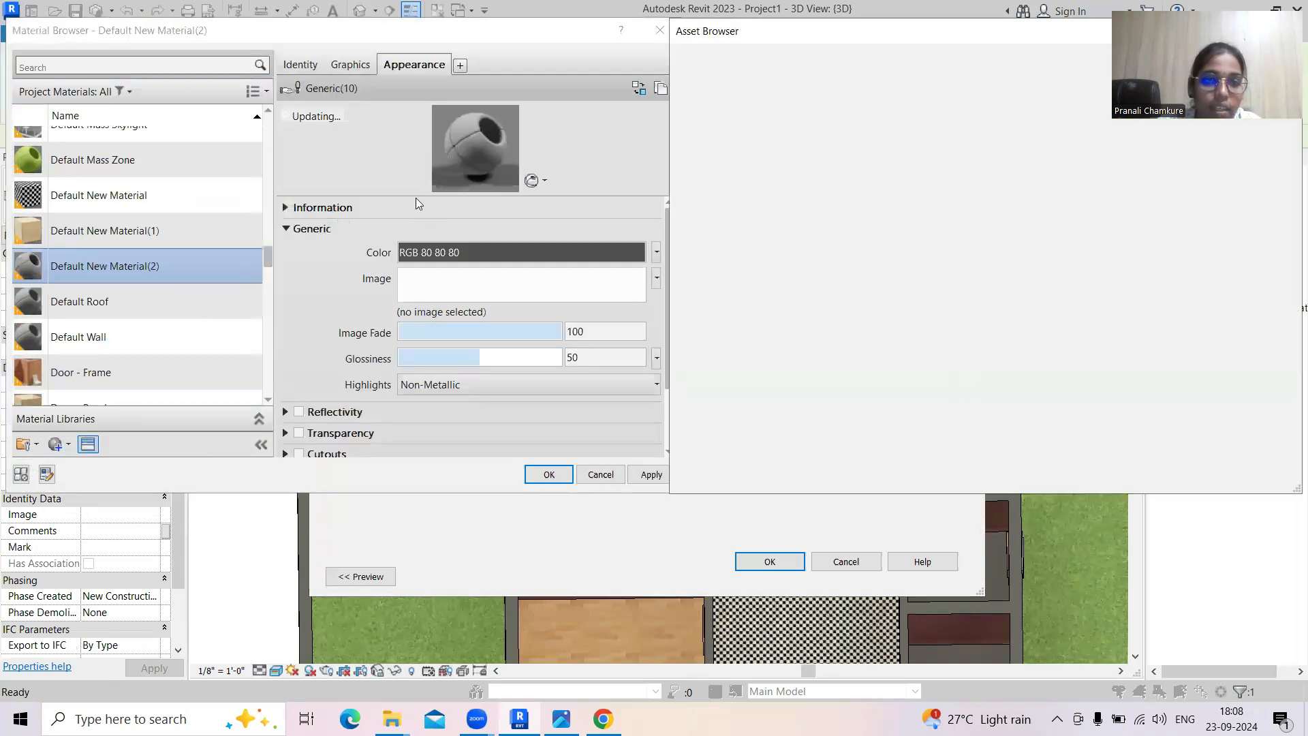
# Search the assets for "tiles" and narrow the list to the Appearance Library's Ceramic category
pyautogui.click(750, 58)
pyautogui.write('tiles')
pyautogui.press('Return')
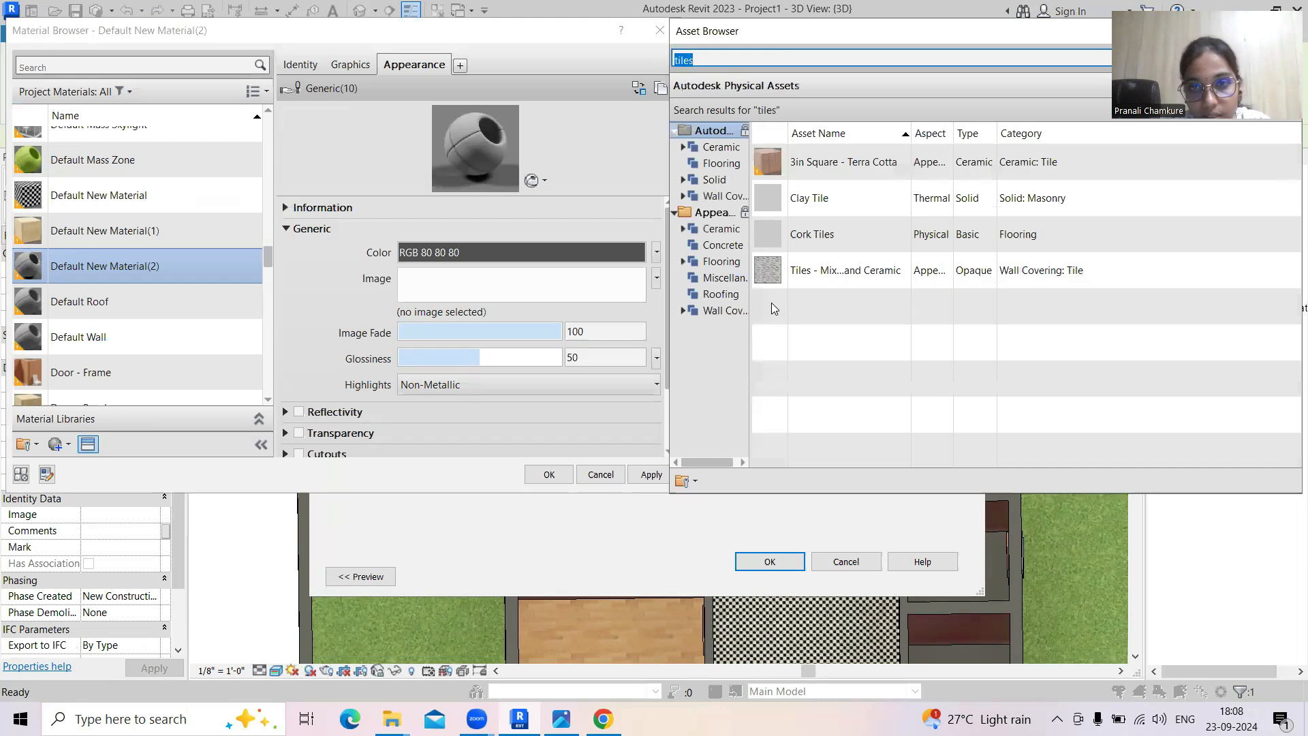
pyautogui.click(725, 245)
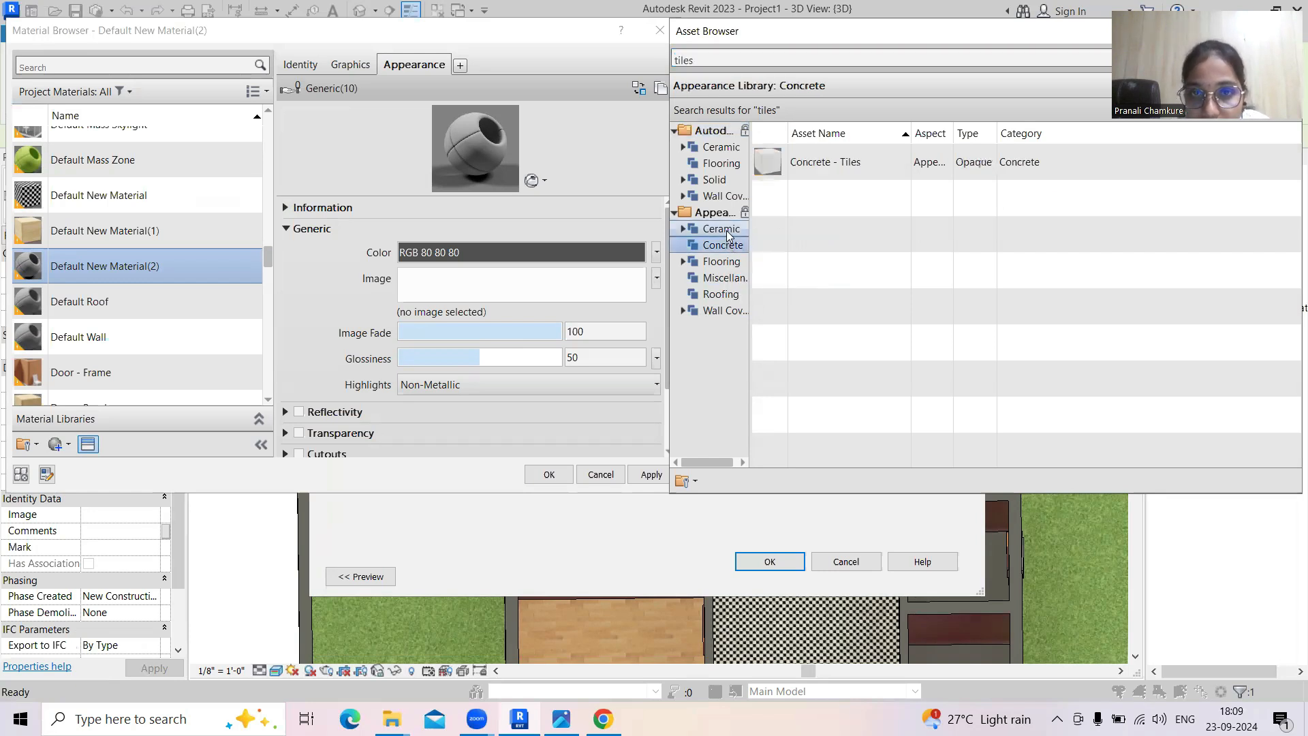
pyautogui.click(726, 232)
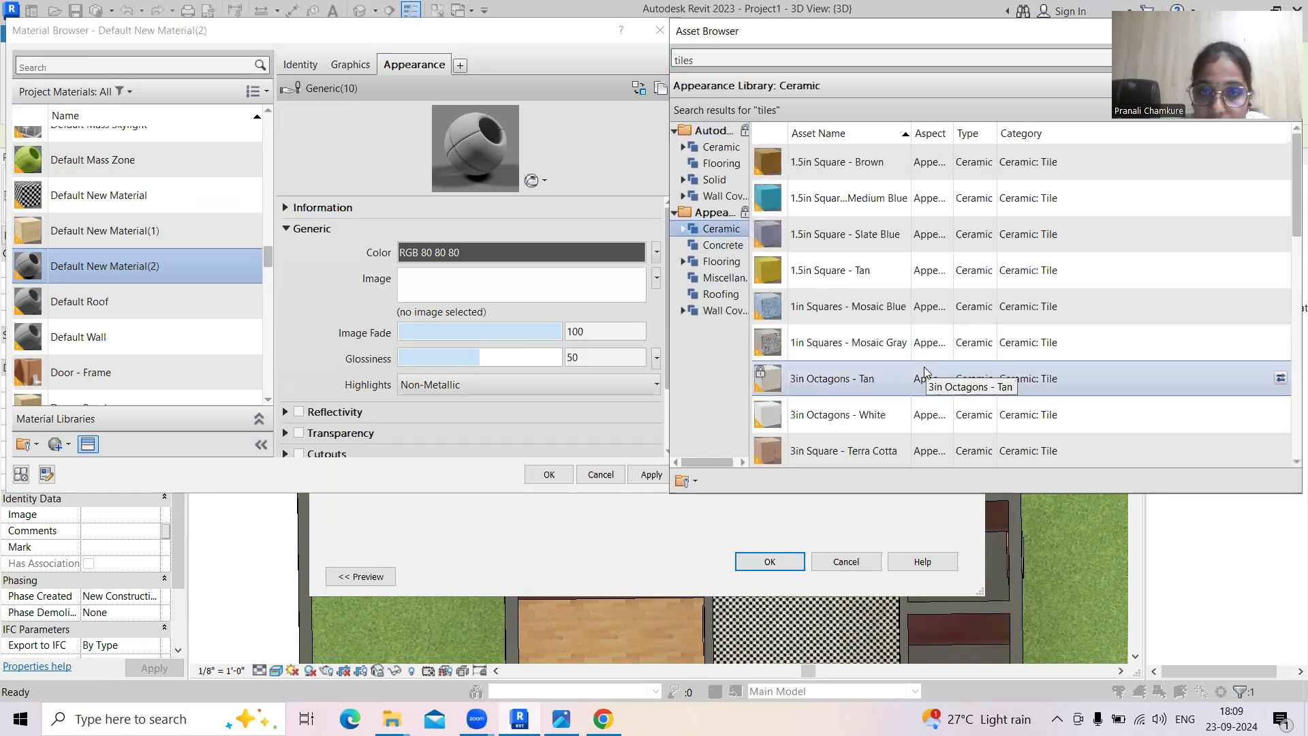
# Try the ceramic appearances 1in Squares - Mosaic Blue and Mosaic Gray, 1in Square - Ivory, 2in Square - Salmon and 2in Squares - Beige on the new material
pyautogui.doubleClick(826, 308)
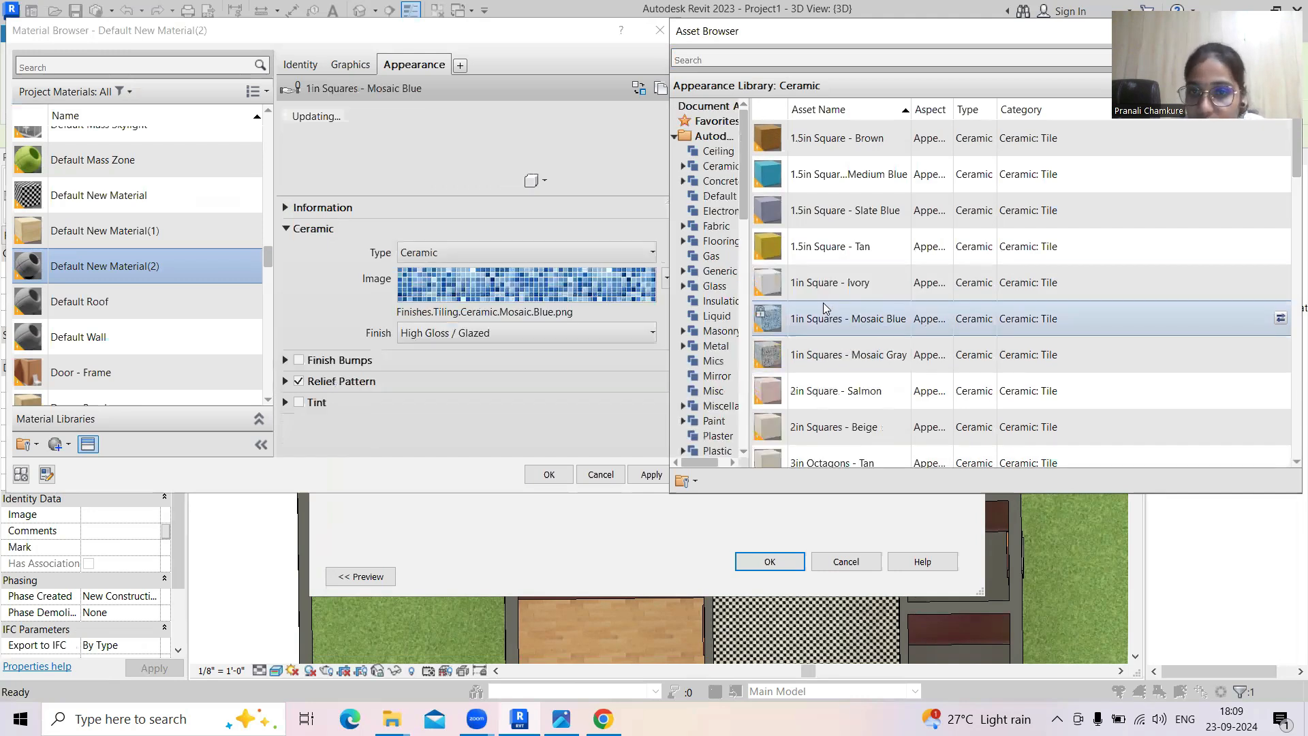
pyautogui.doubleClick(790, 352)
pyautogui.doubleClick(810, 287)
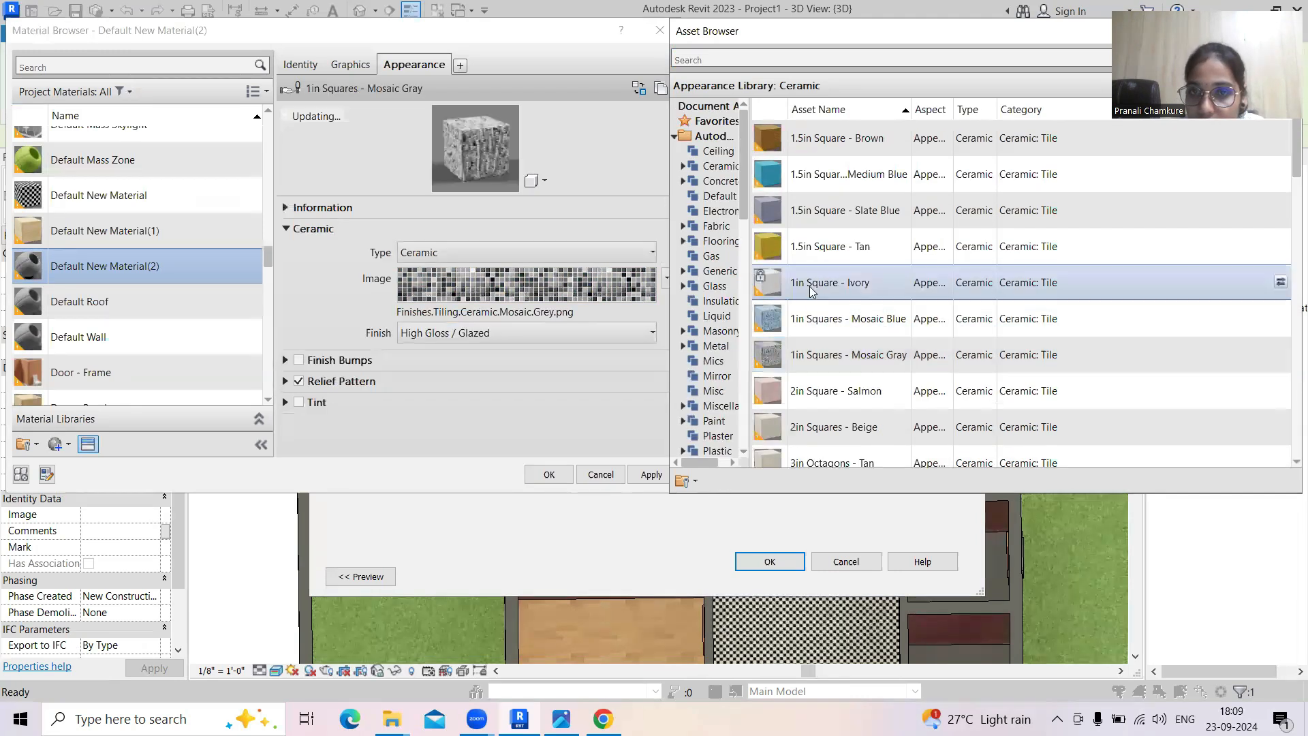
pyautogui.doubleClick(811, 395)
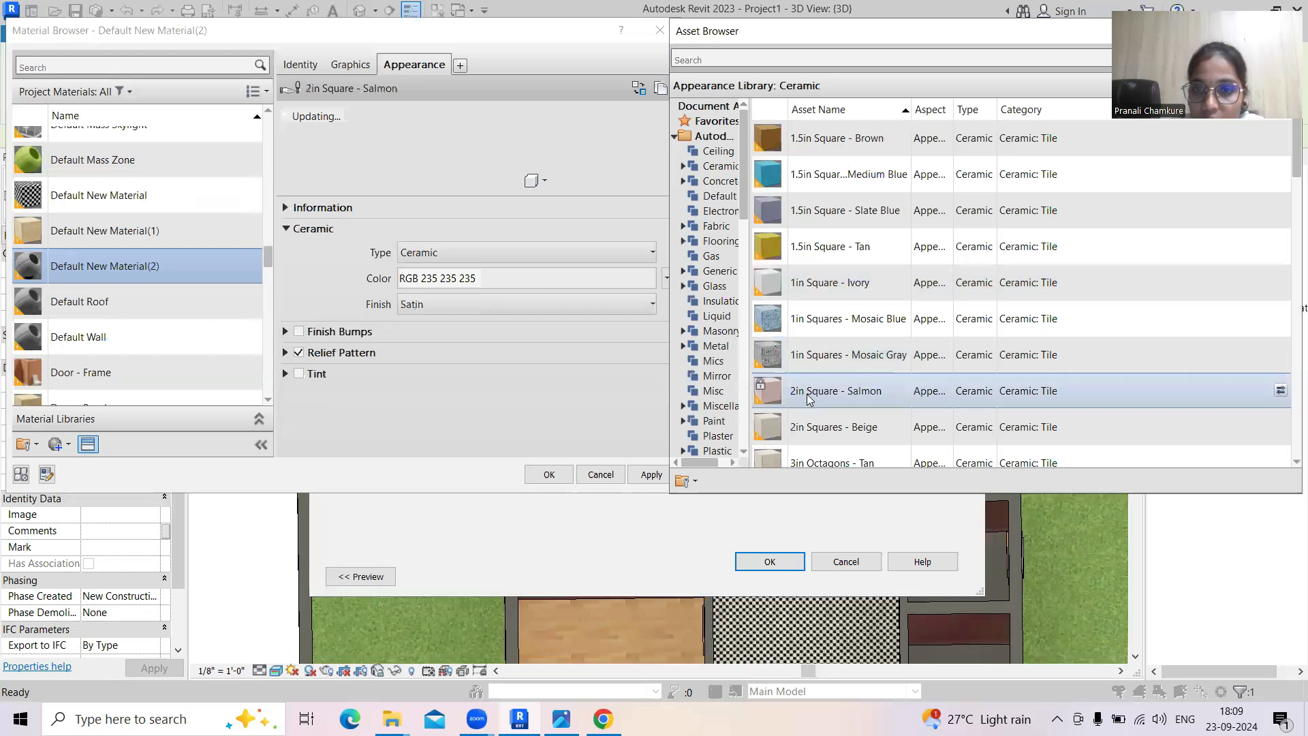
pyautogui.doubleClick(817, 426)
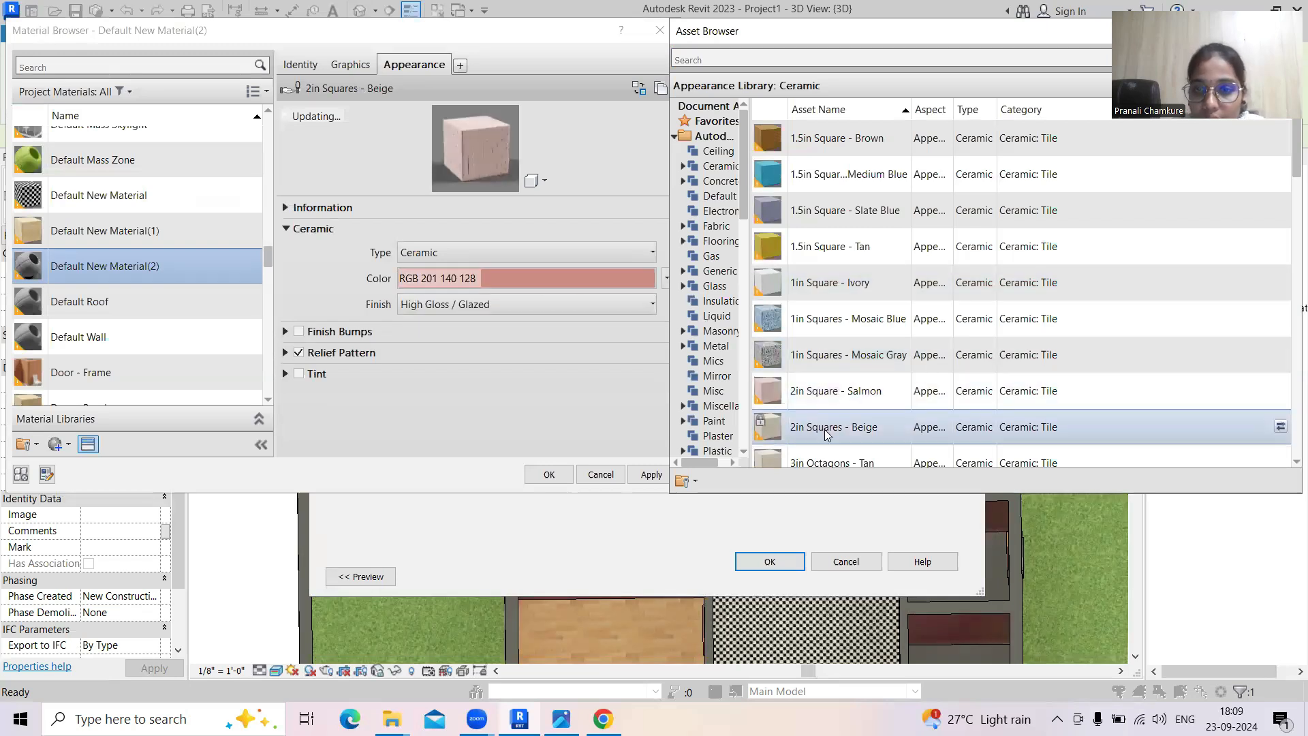
# Try 3in Squares - Cozy Pink on the new material and replace it with the 3in Squares - Light Yellow appearance
pyautogui.scroll(-3, 846, 361)
pyautogui.scroll(-3, 847, 361)
pyautogui.doubleClick(842, 367)
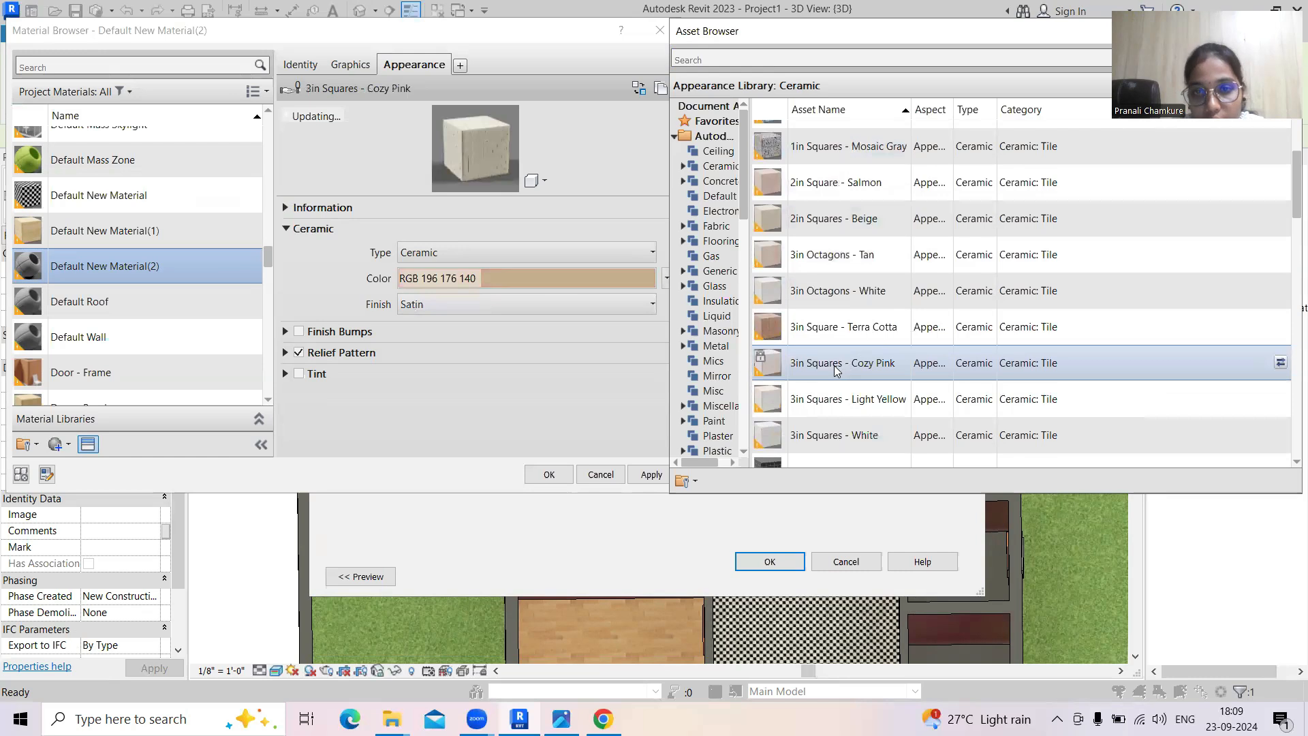
pyautogui.doubleClick(825, 402)
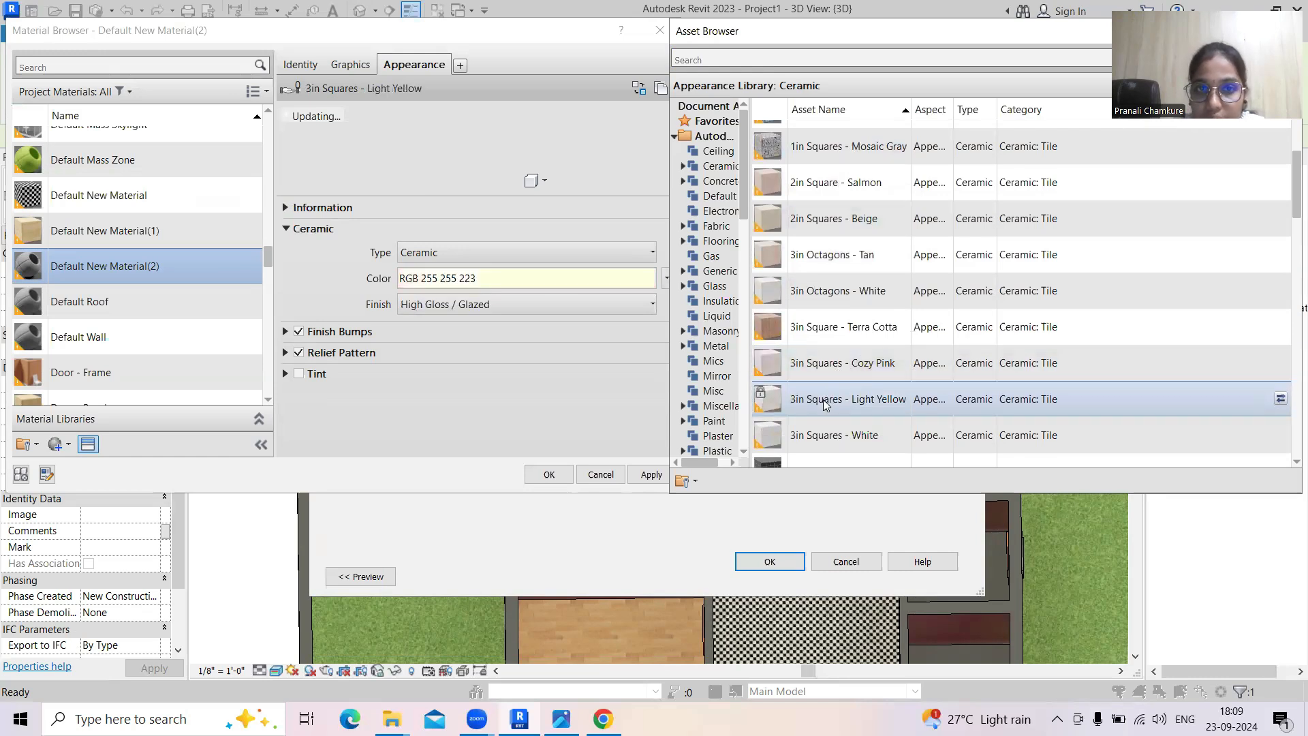
# Try the ceramic appearances 3in Squares - White, 4in Square with Inset Diamond - Gray-Red and 4in Square - Light Blue on the new material
pyautogui.click(823, 436)
pyautogui.doubleClick(823, 436)
pyautogui.scroll(-3, 836, 390)
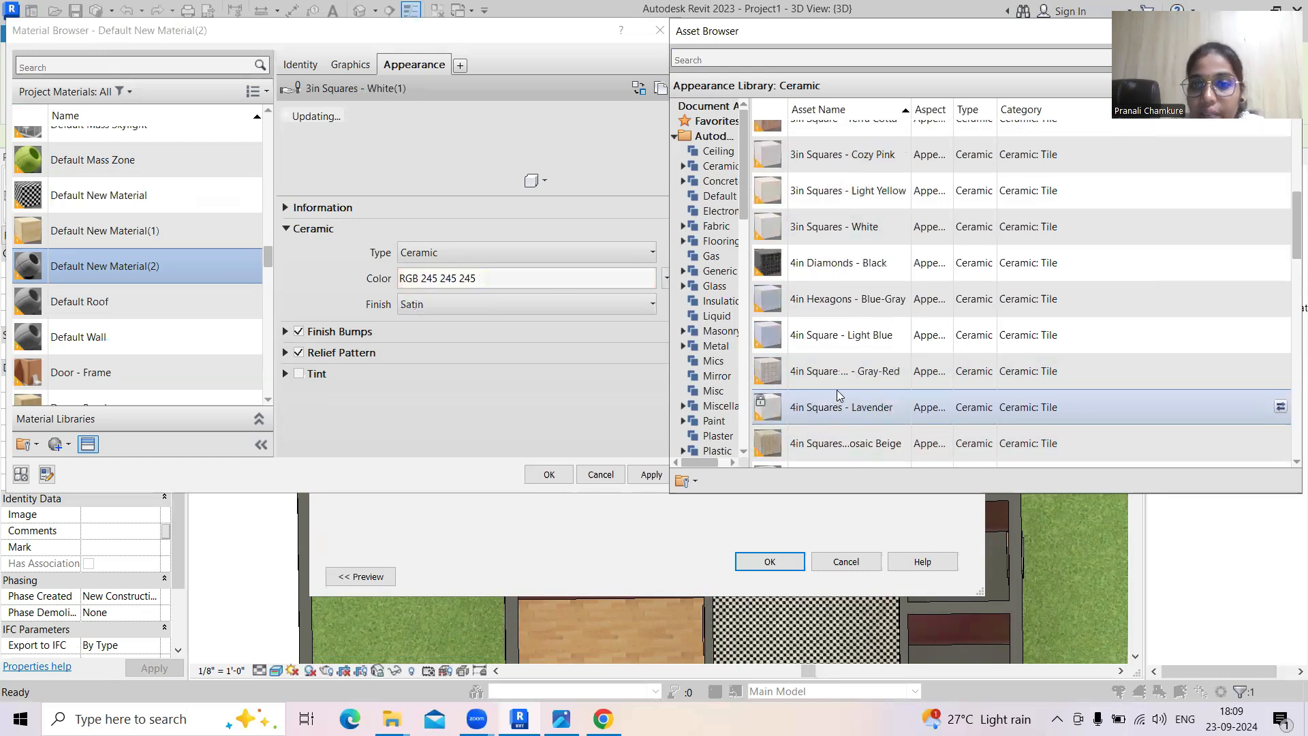
pyautogui.doubleClick(832, 260)
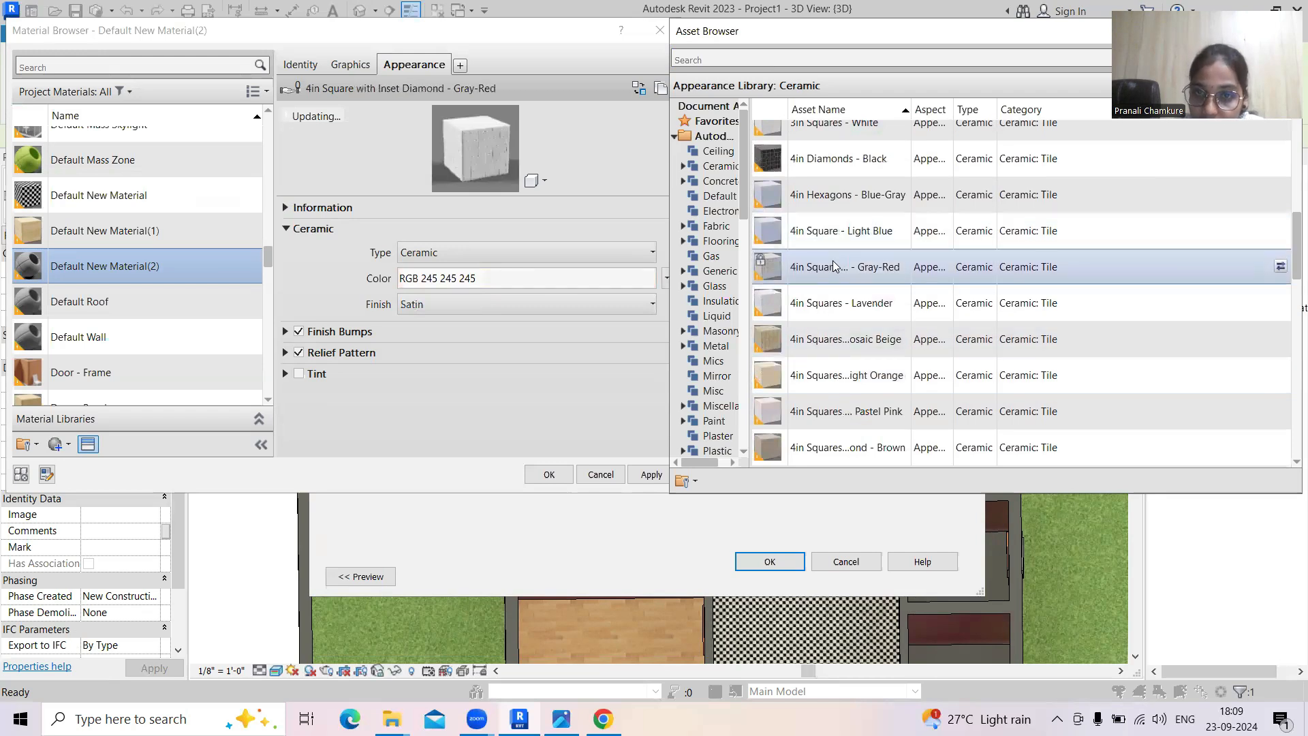
pyautogui.click(841, 235)
pyautogui.doubleClick(842, 235)
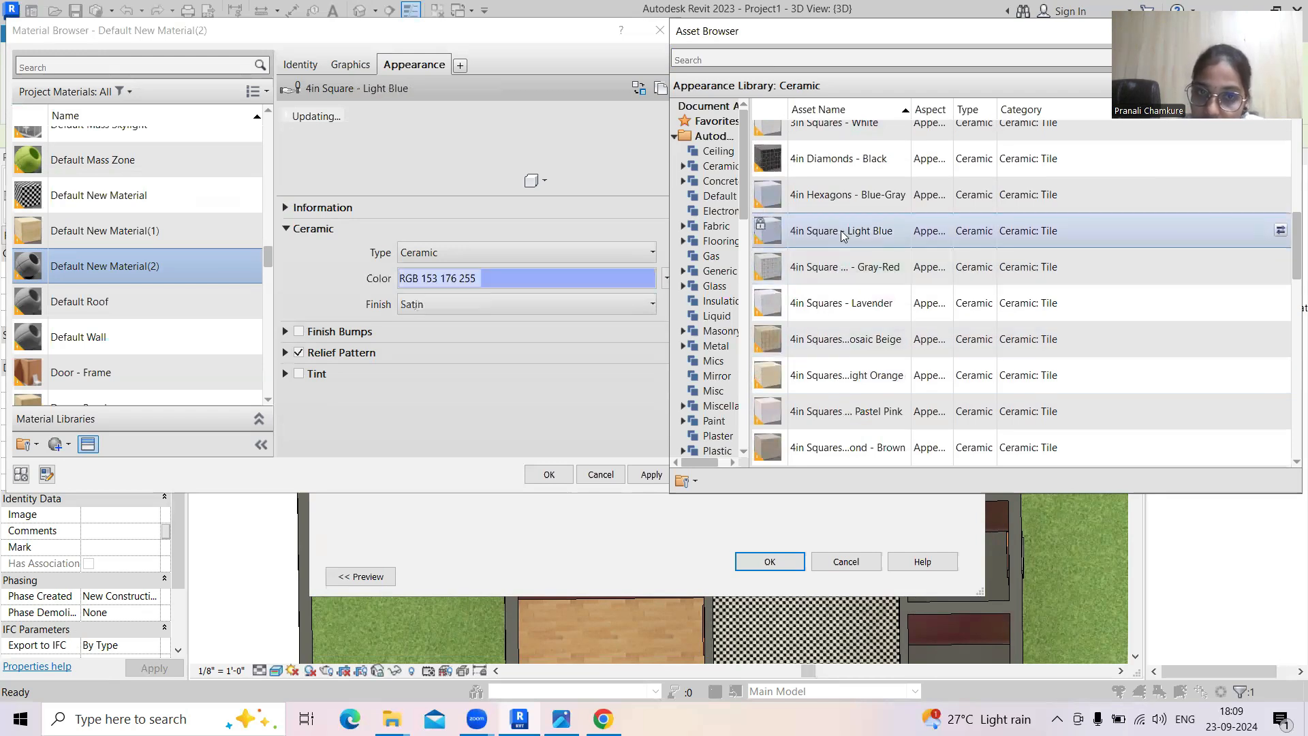
# Give the small rear room's floor material the 1in Squares - Mosaic Blue appearance with a 5'-0" texture sample size, and confirm the floor type
pyautogui.scroll(3, 842, 235)
pyautogui.doubleClick(784, 315)
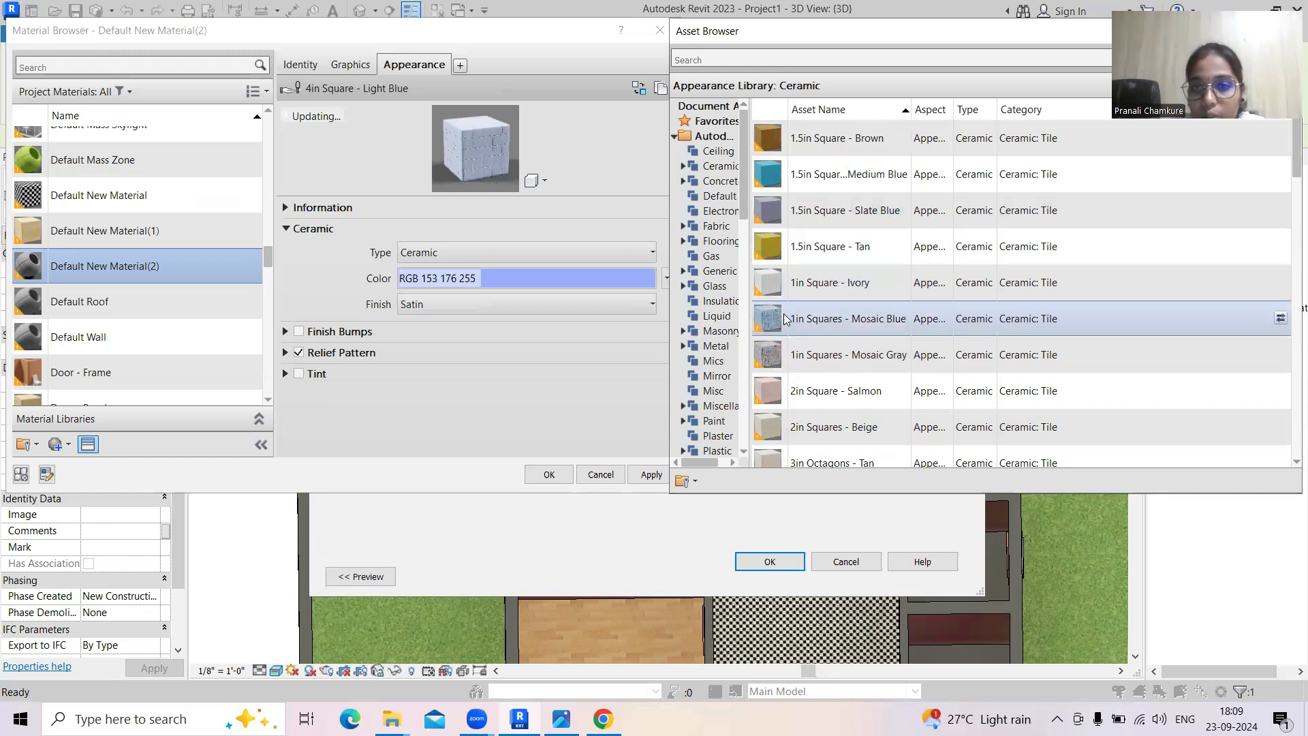
pyautogui.click(555, 296)
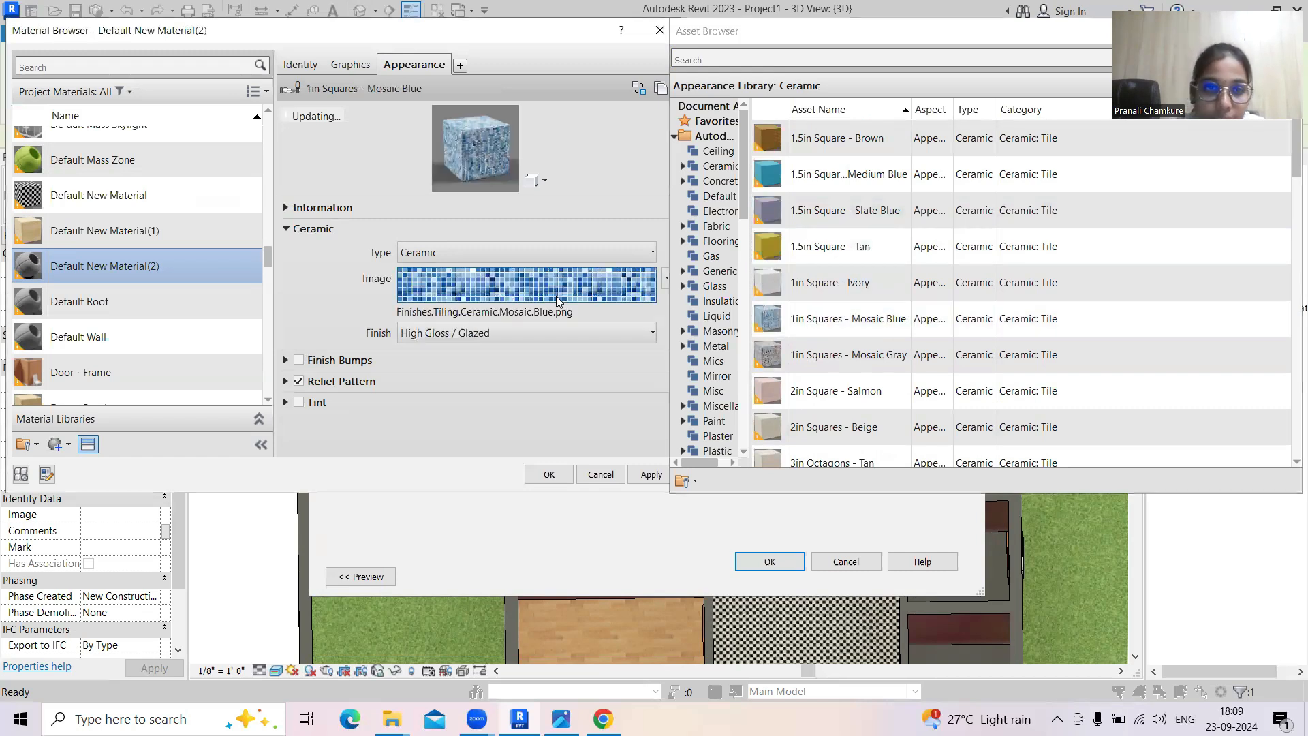
pyautogui.scroll(-2, 151, 301)
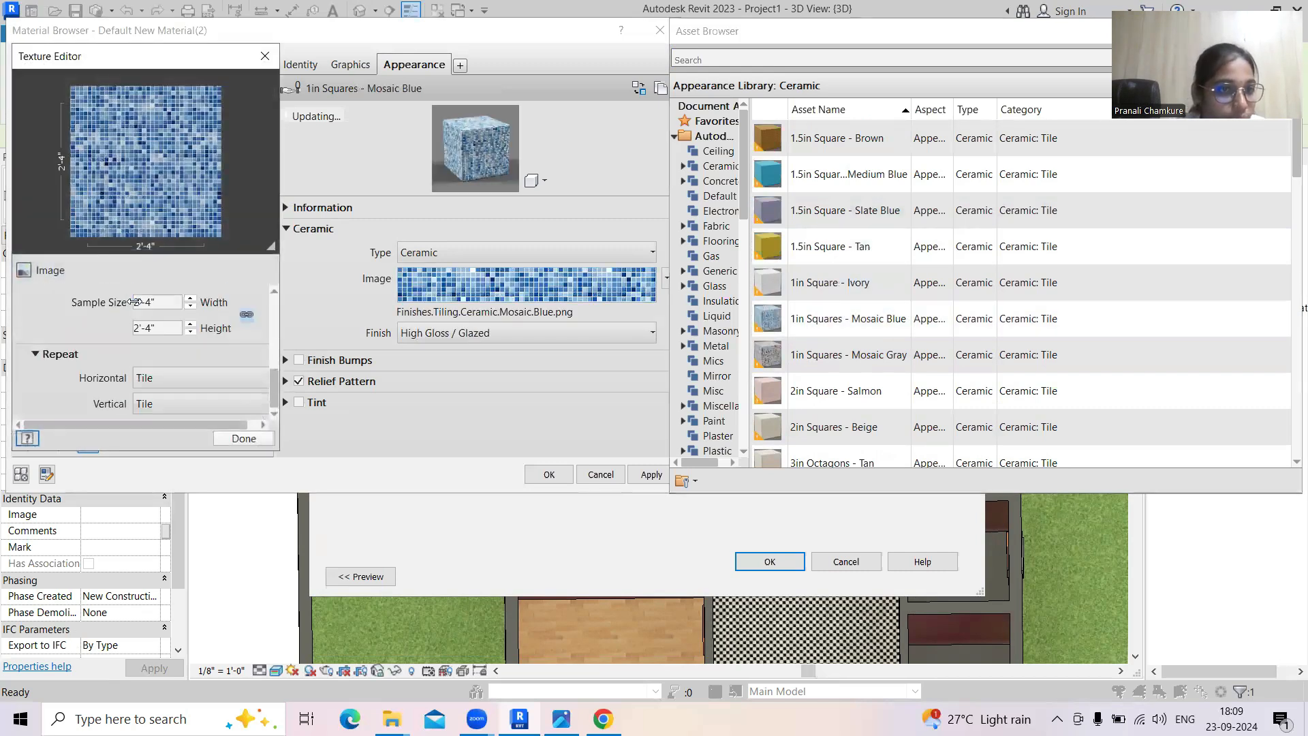
pyautogui.doubleClick(160, 302)
pyautogui.write('5')
pyautogui.press('Return')
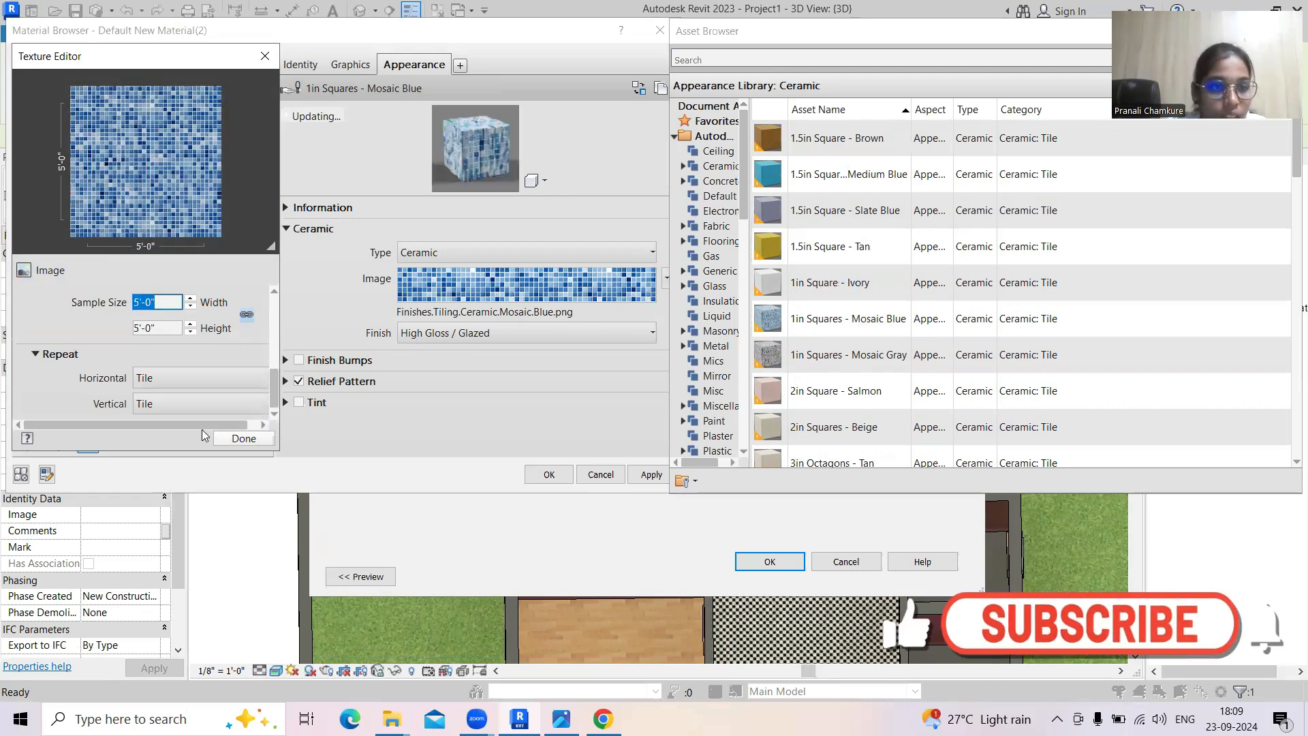
pyautogui.click(244, 438)
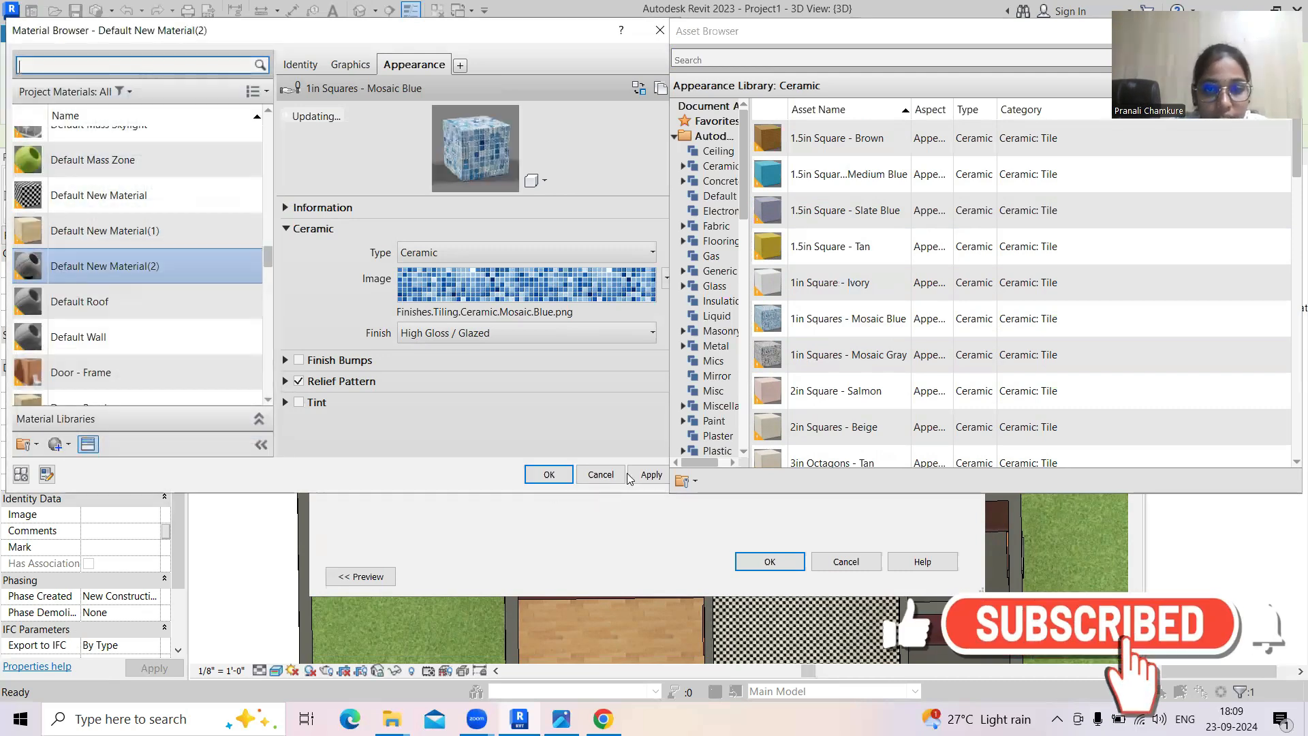
pyautogui.click(549, 475)
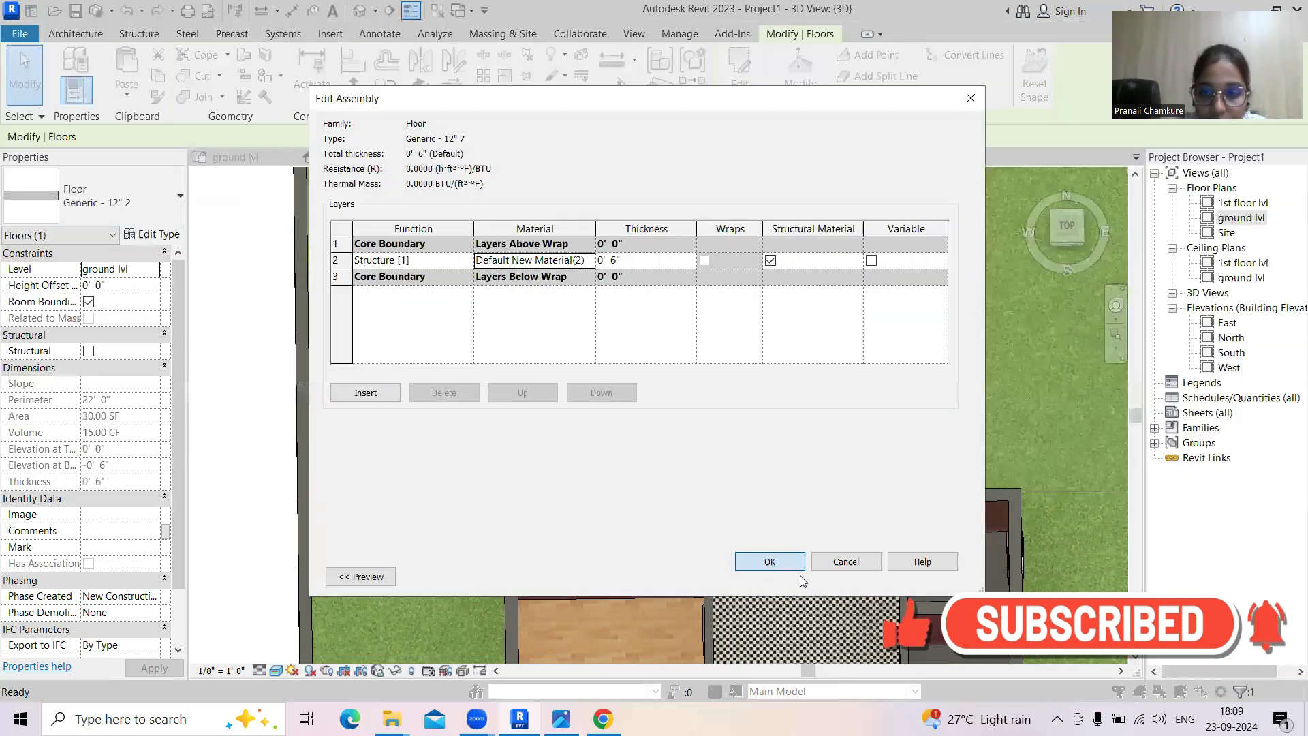
pyautogui.click(797, 566)
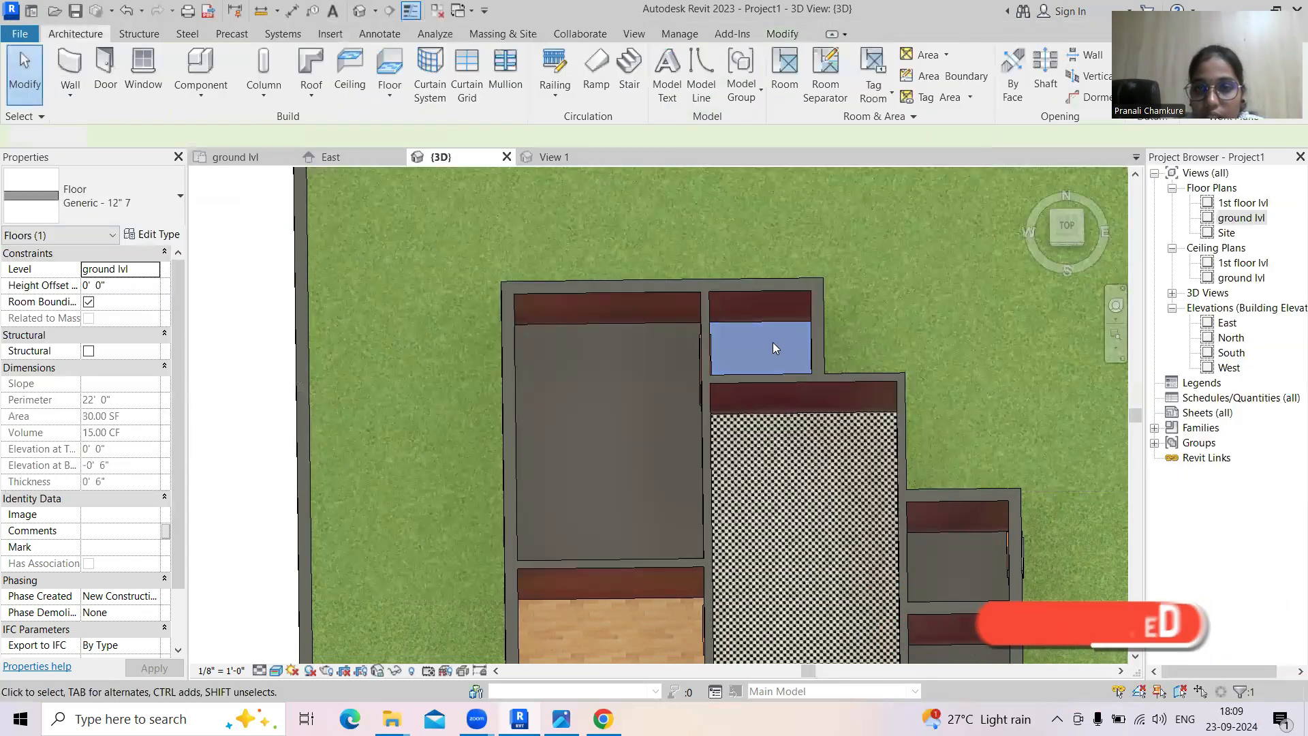
pyautogui.press('Escape')
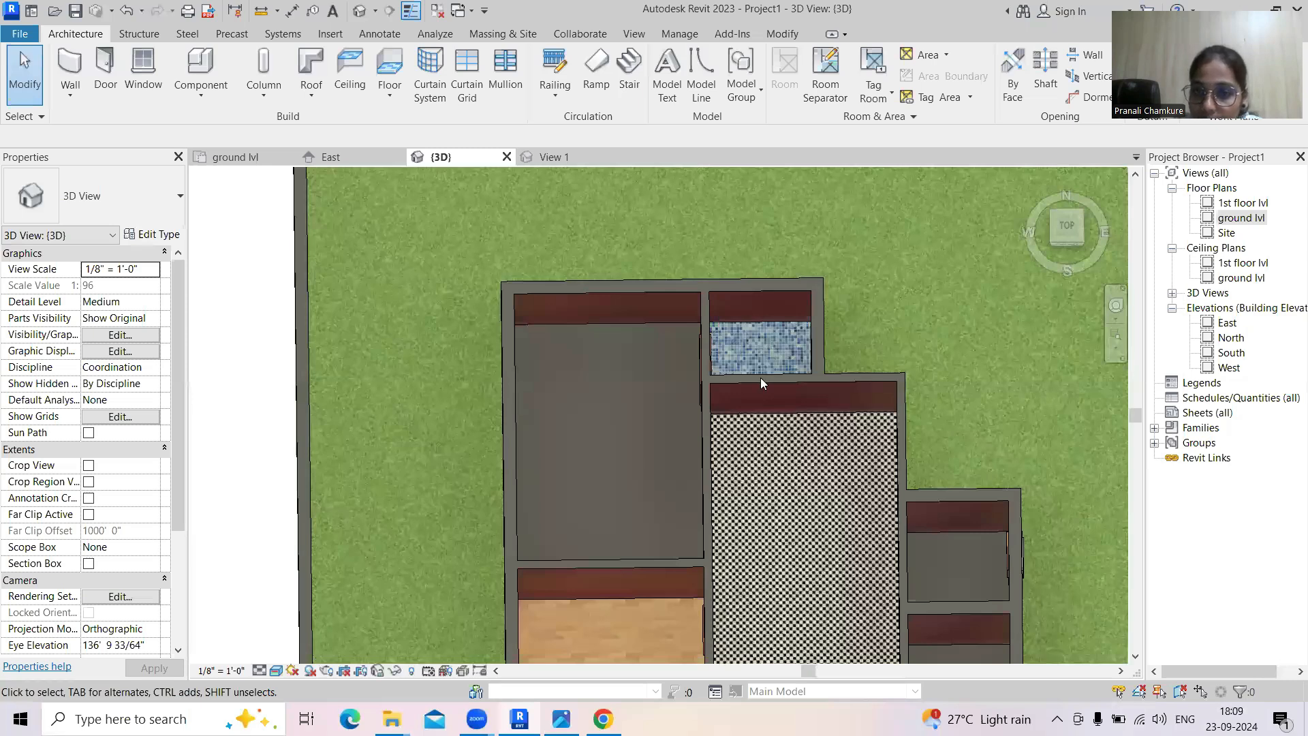
# Start placing a component and browse the English-Imperial family library to the Seating folder under Furniture
pyautogui.scroll(8, 761, 378)
pyautogui.scroll(-6, 760, 377)
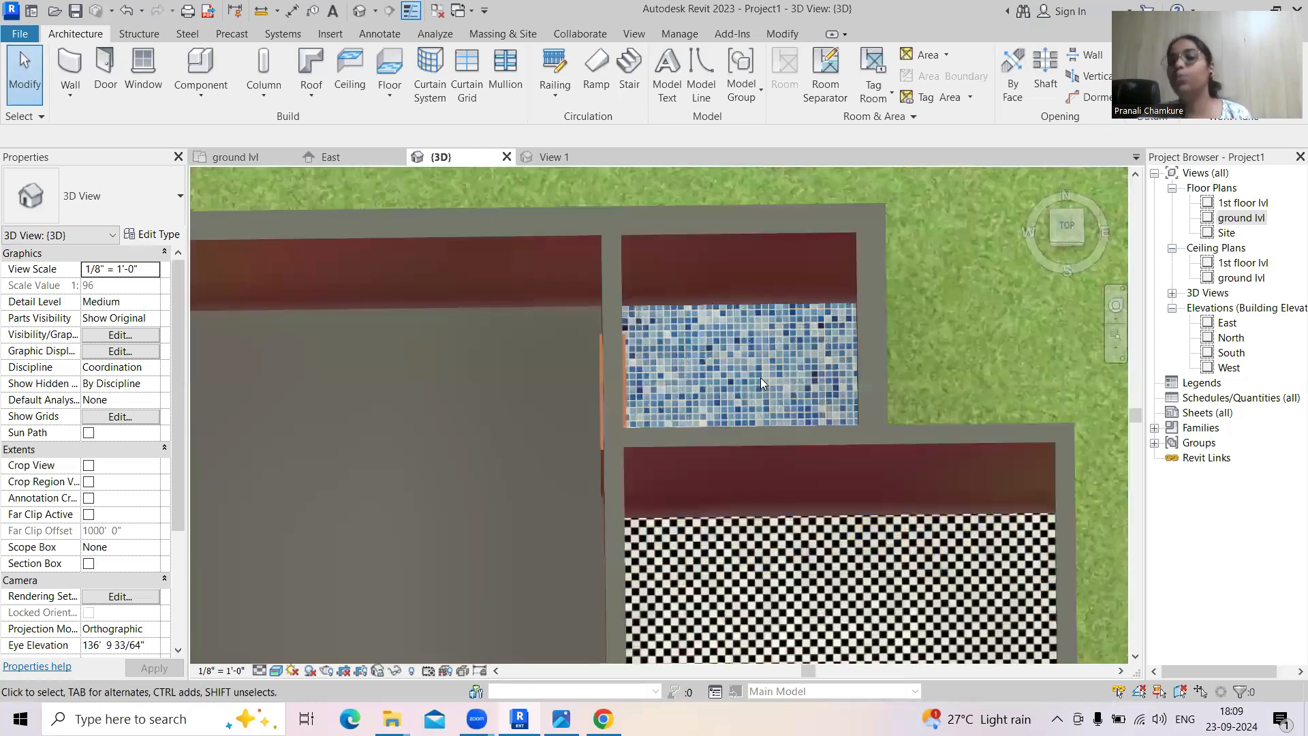
pyautogui.scroll(-2, 792, 555)
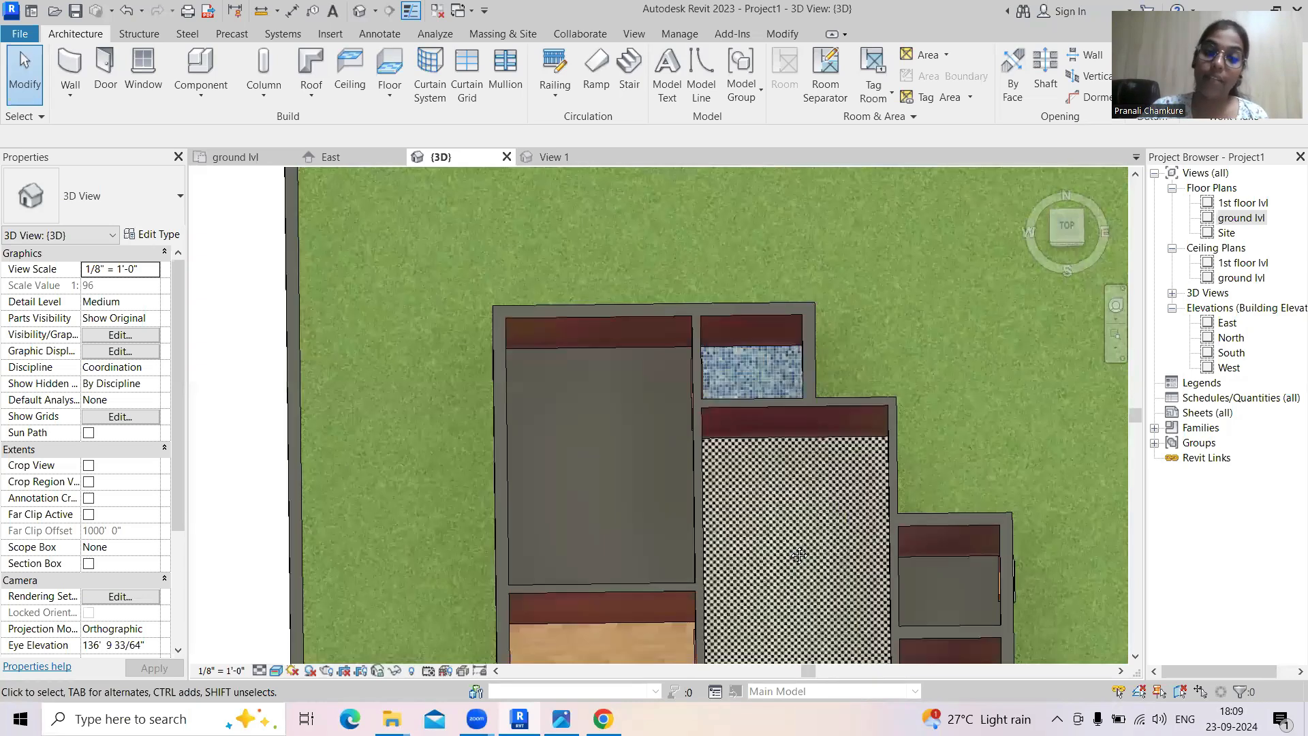
pyautogui.scroll(-2, 768, 536)
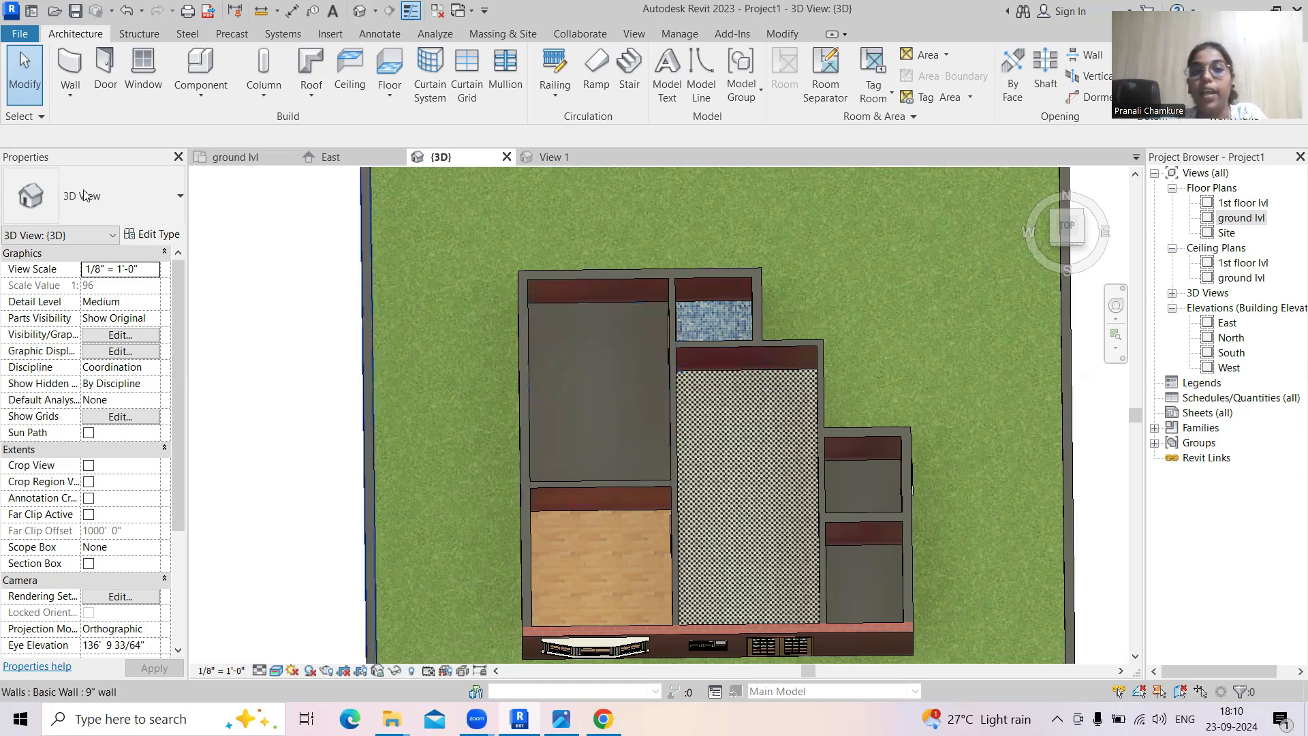
pyautogui.click(217, 68)
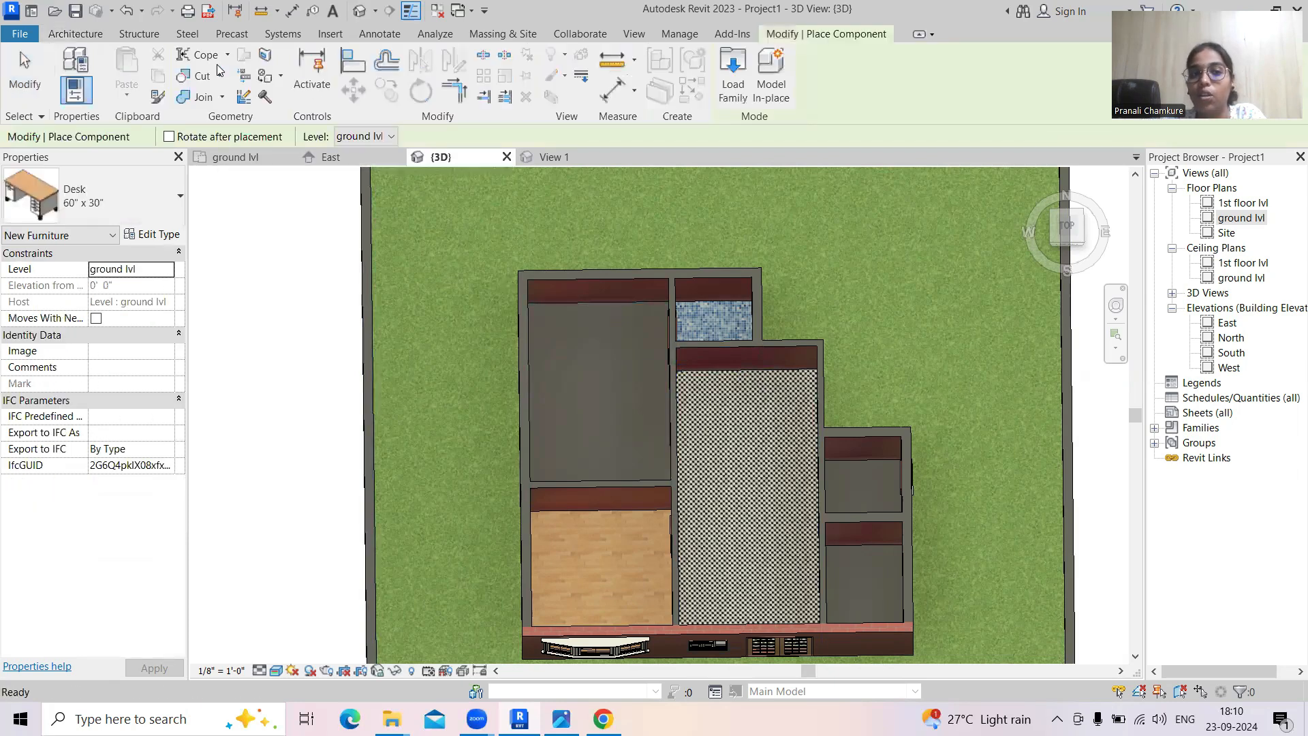
pyautogui.click(730, 75)
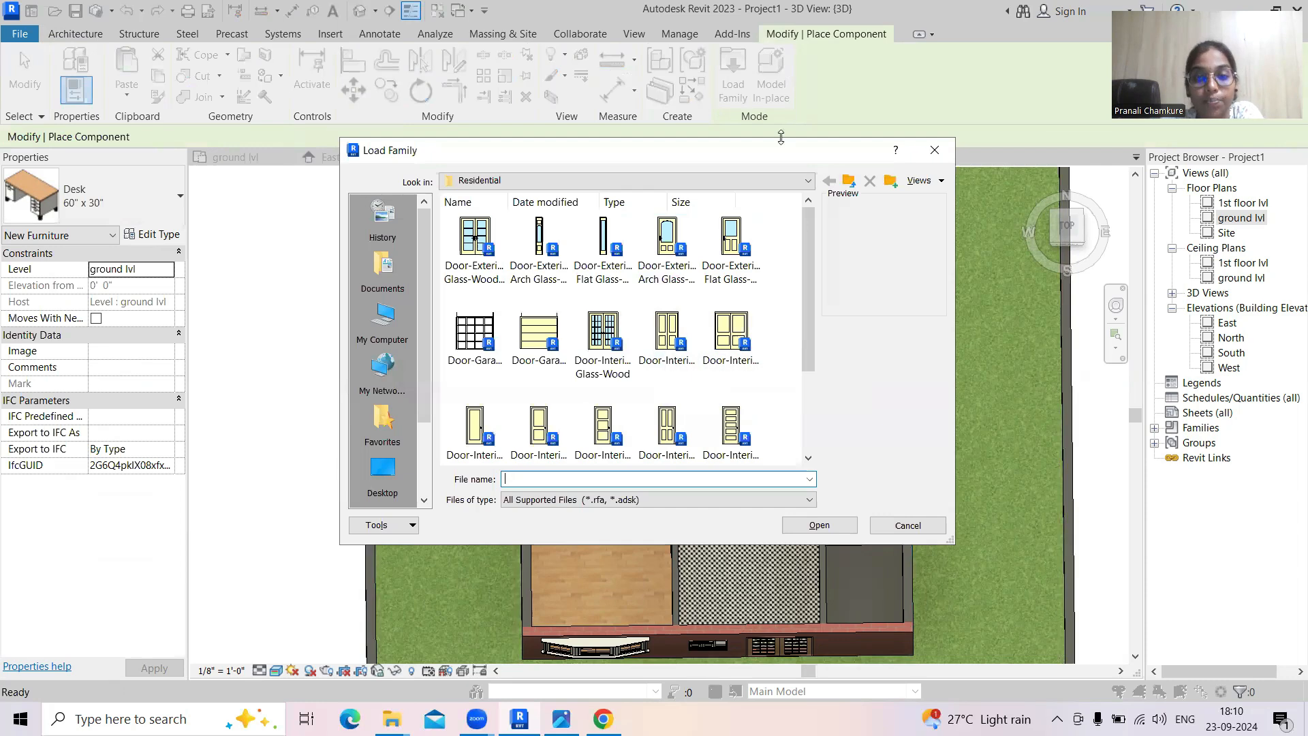
pyautogui.click(805, 181)
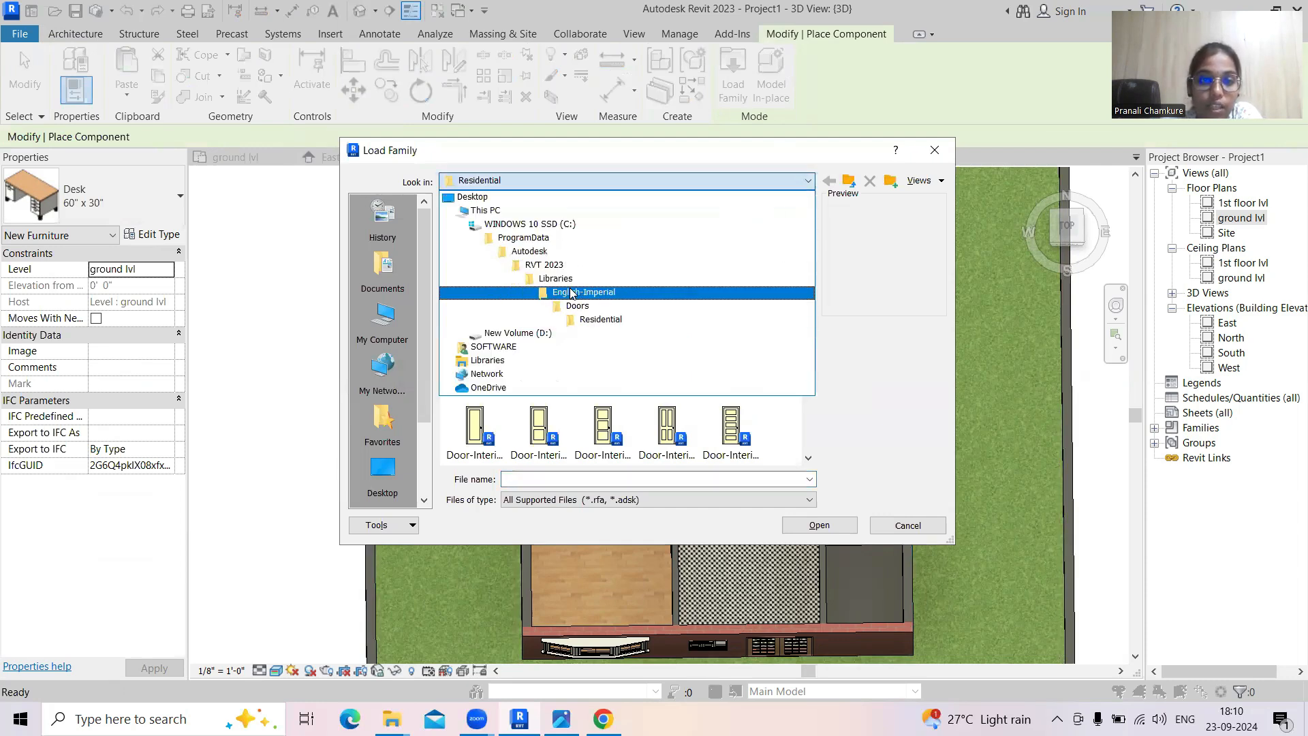
pyautogui.click(571, 292)
pyautogui.scroll(-1, 630, 332)
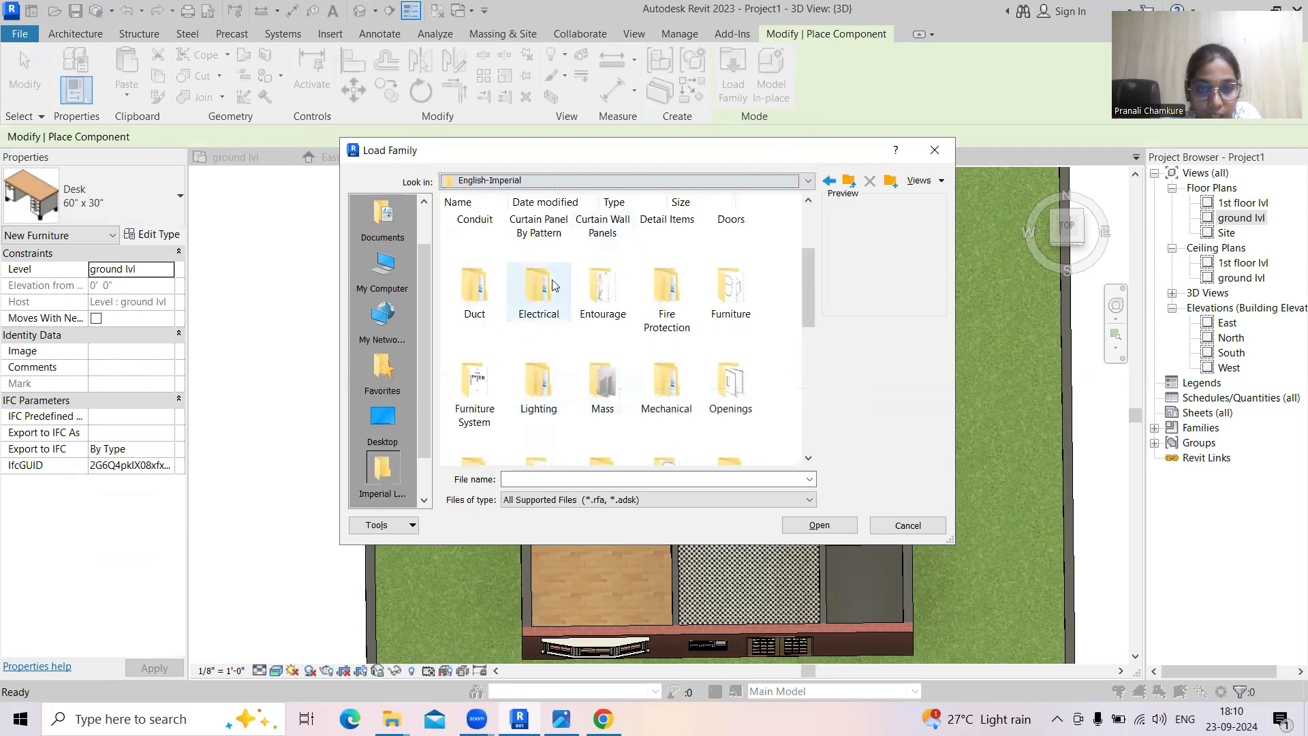
pyautogui.doubleClick(731, 300)
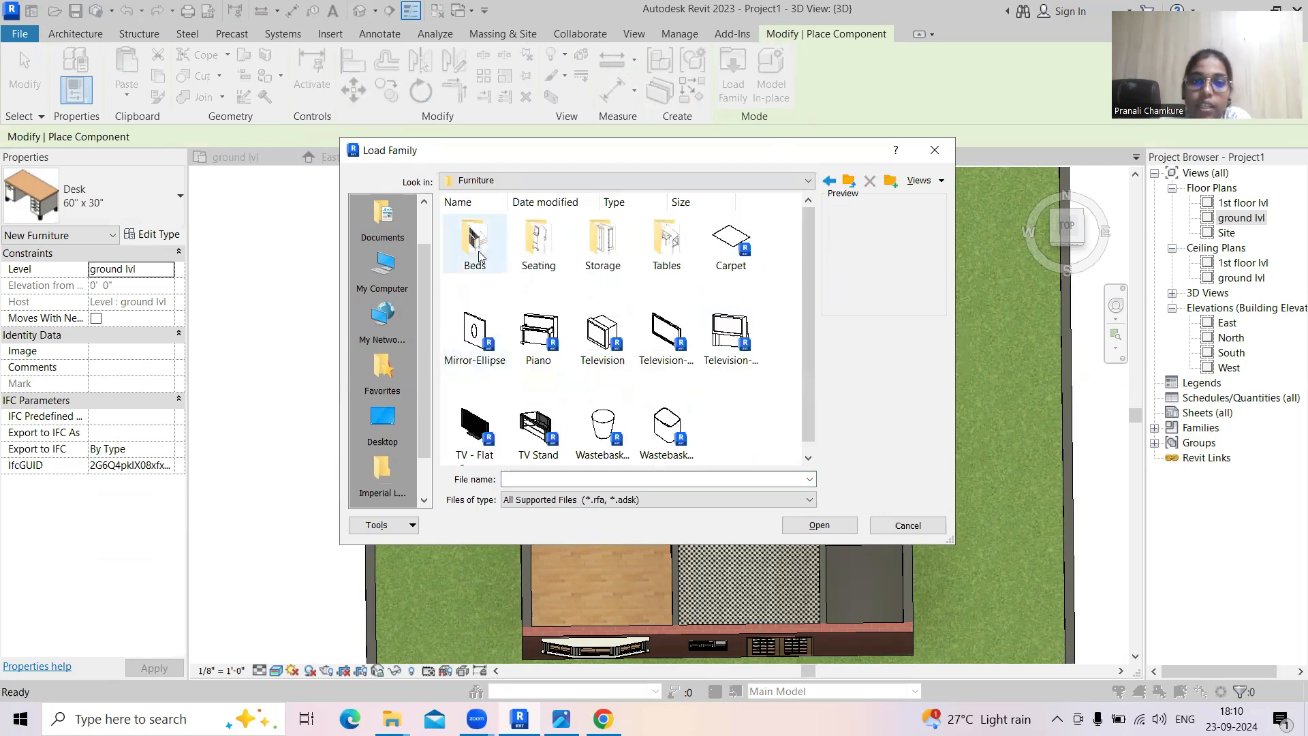
pyautogui.doubleClick(538, 246)
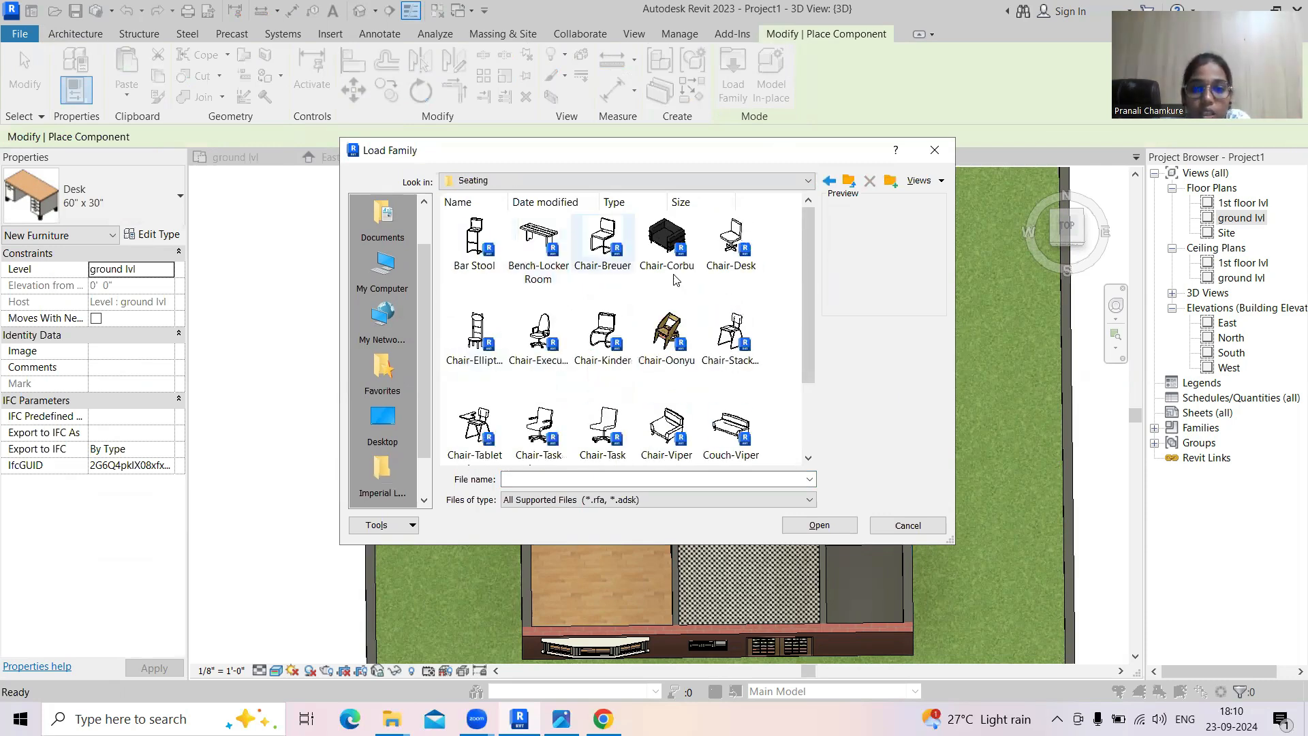
# Preview the Sofa-Pensi and Couch-Viper families and load Couch-Viper into the project
pyautogui.scroll(-2, 674, 279)
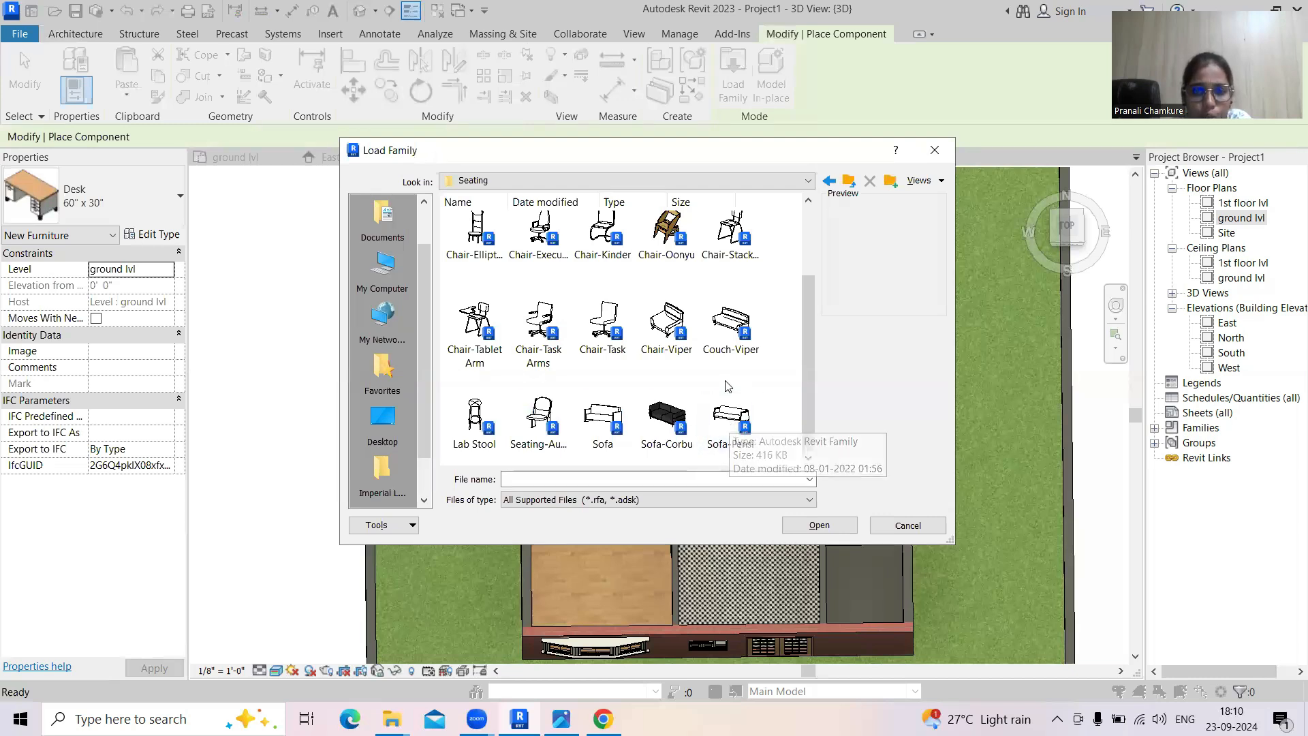
pyautogui.scroll(2, 664, 370)
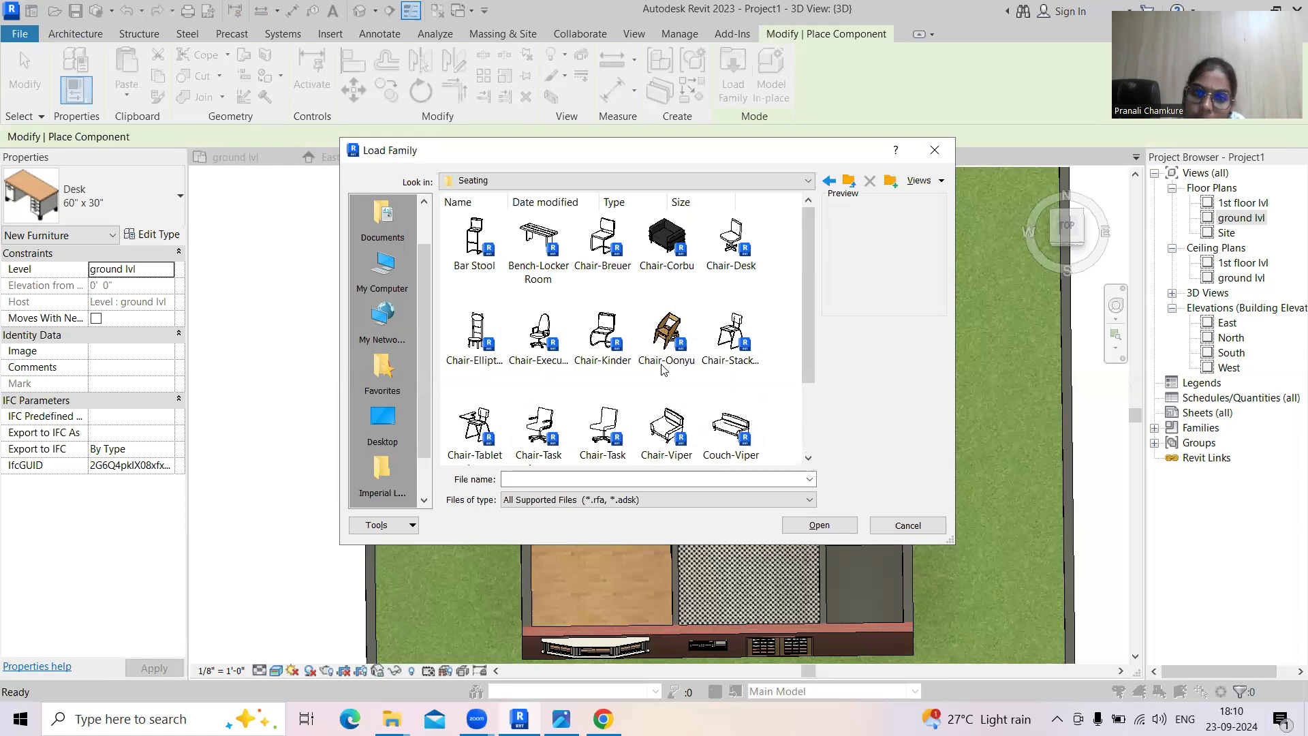
pyautogui.scroll(-2, 661, 368)
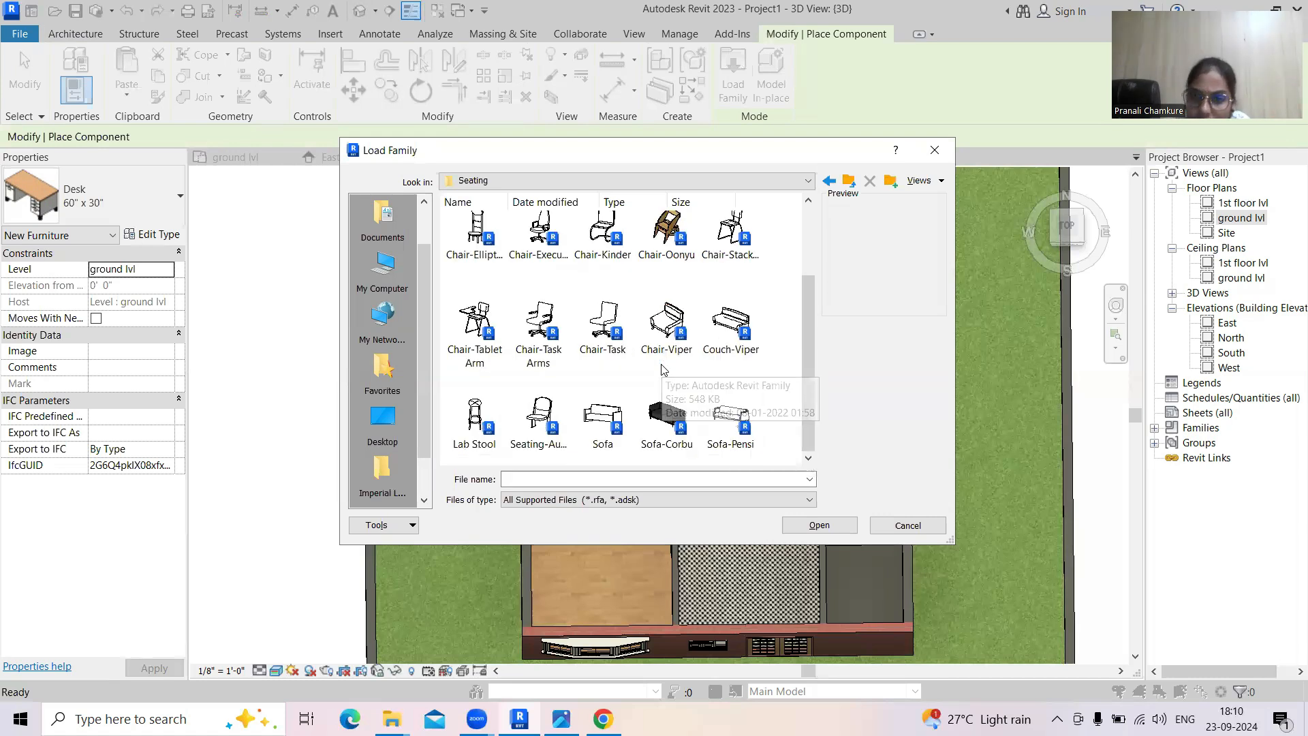
pyautogui.click(716, 420)
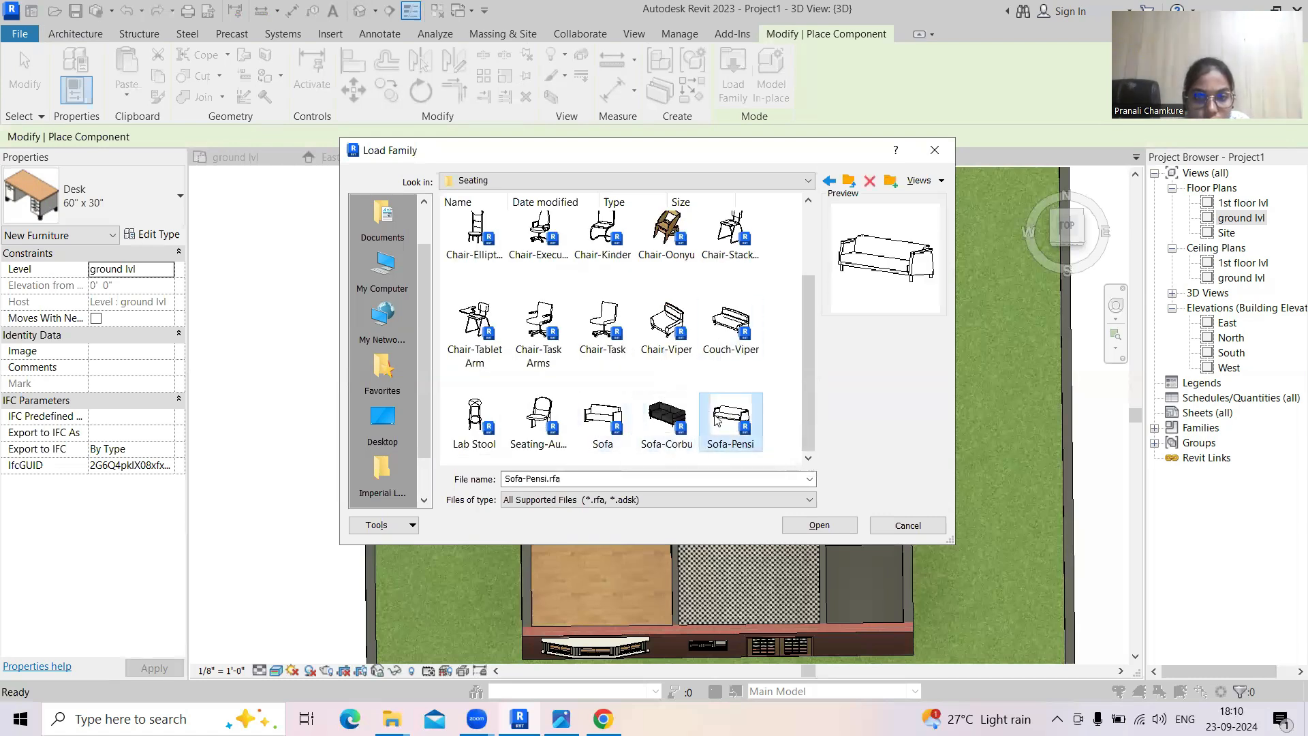
pyautogui.click(726, 322)
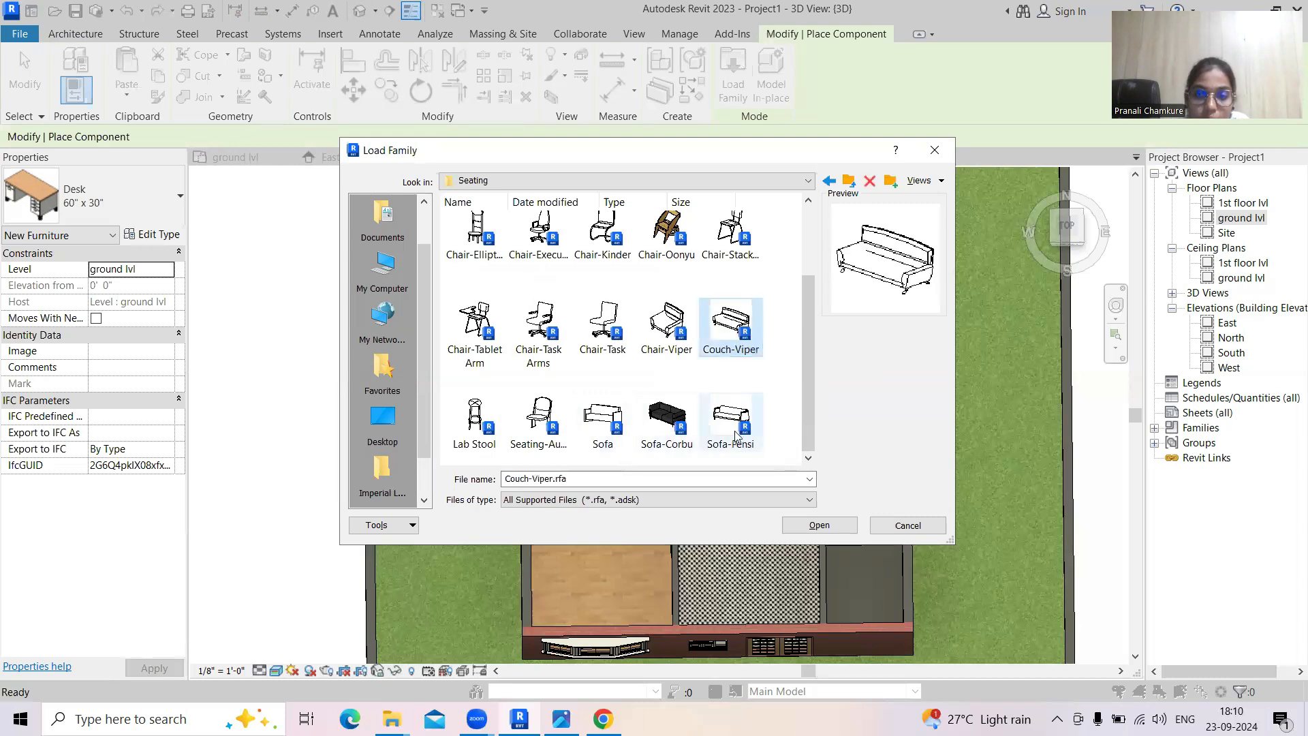
pyautogui.click(801, 525)
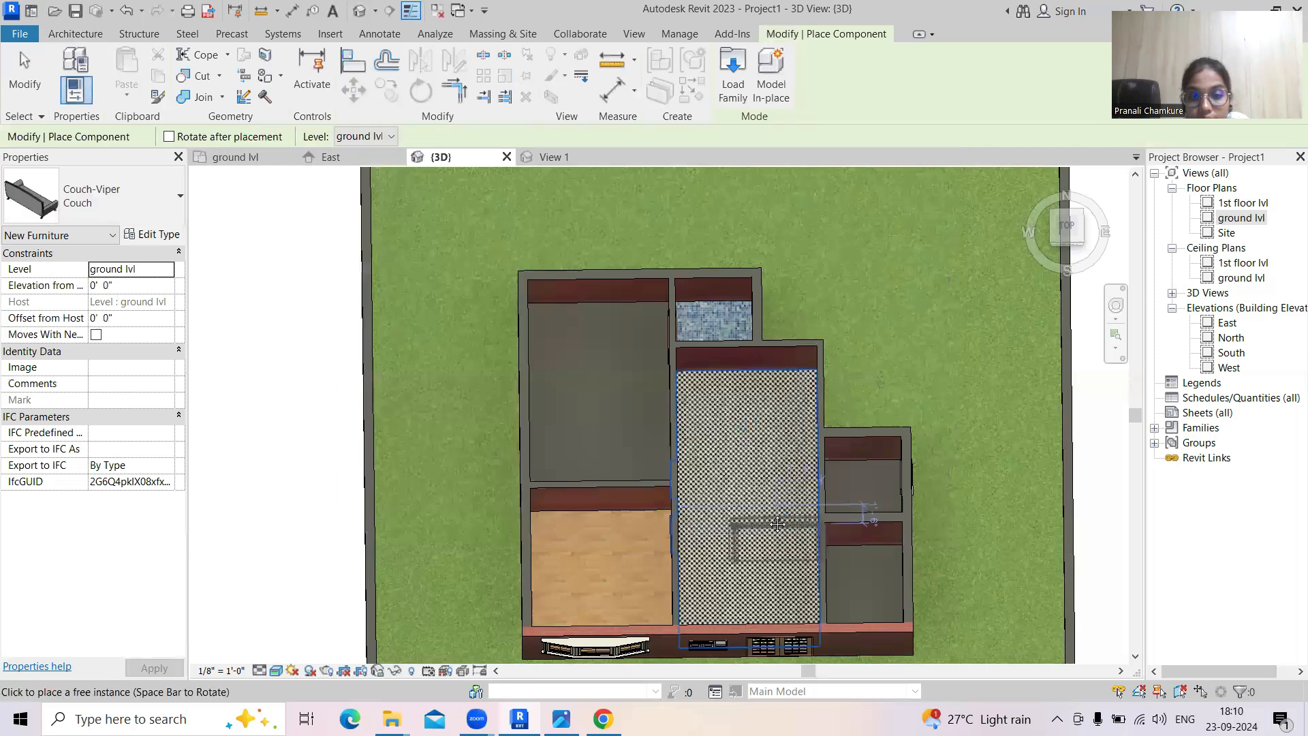
# Place one Couch-Viper couch on the checkered floor near the front of the central room
pyautogui.scroll(5, 701, 450)
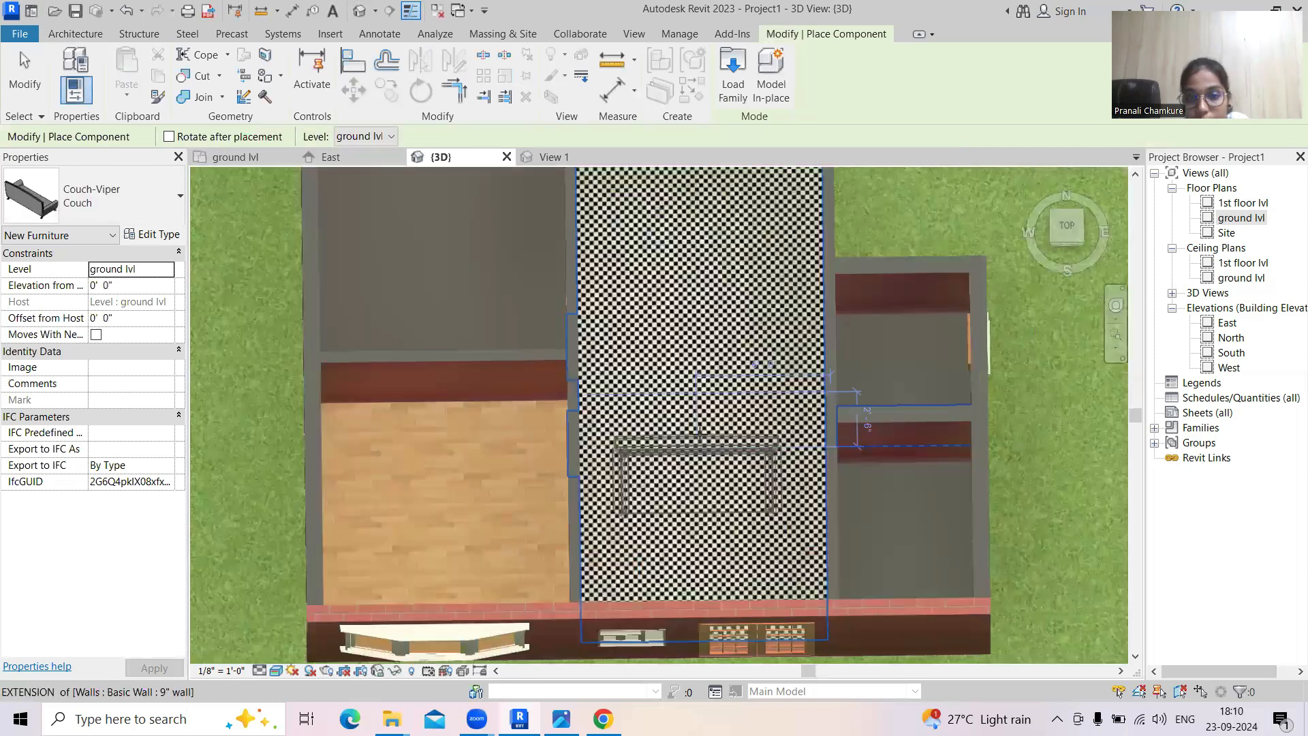
pyautogui.scroll(-4, 699, 433)
pyautogui.click(691, 457)
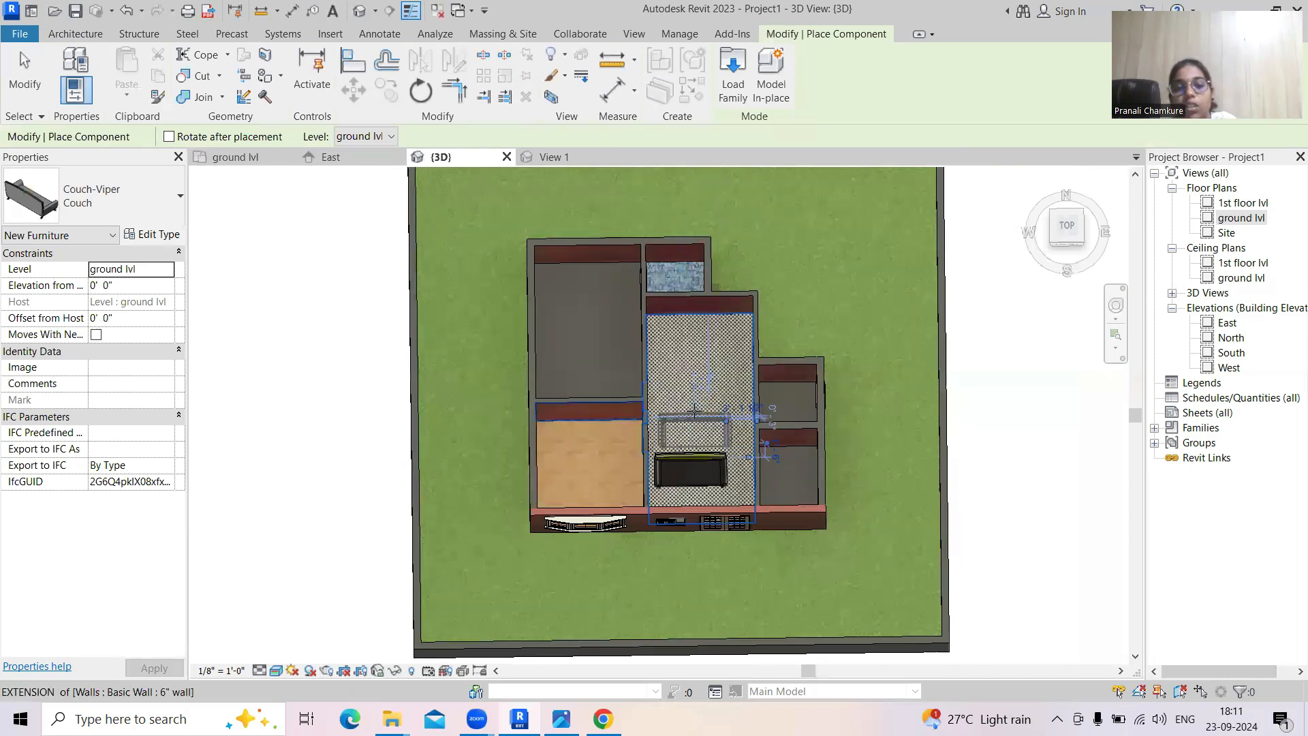
pyautogui.press('Escape')
# Rotate the couch a quarter turn counterclockwise so its back faces the wood-floored room
pyautogui.click(712, 463)
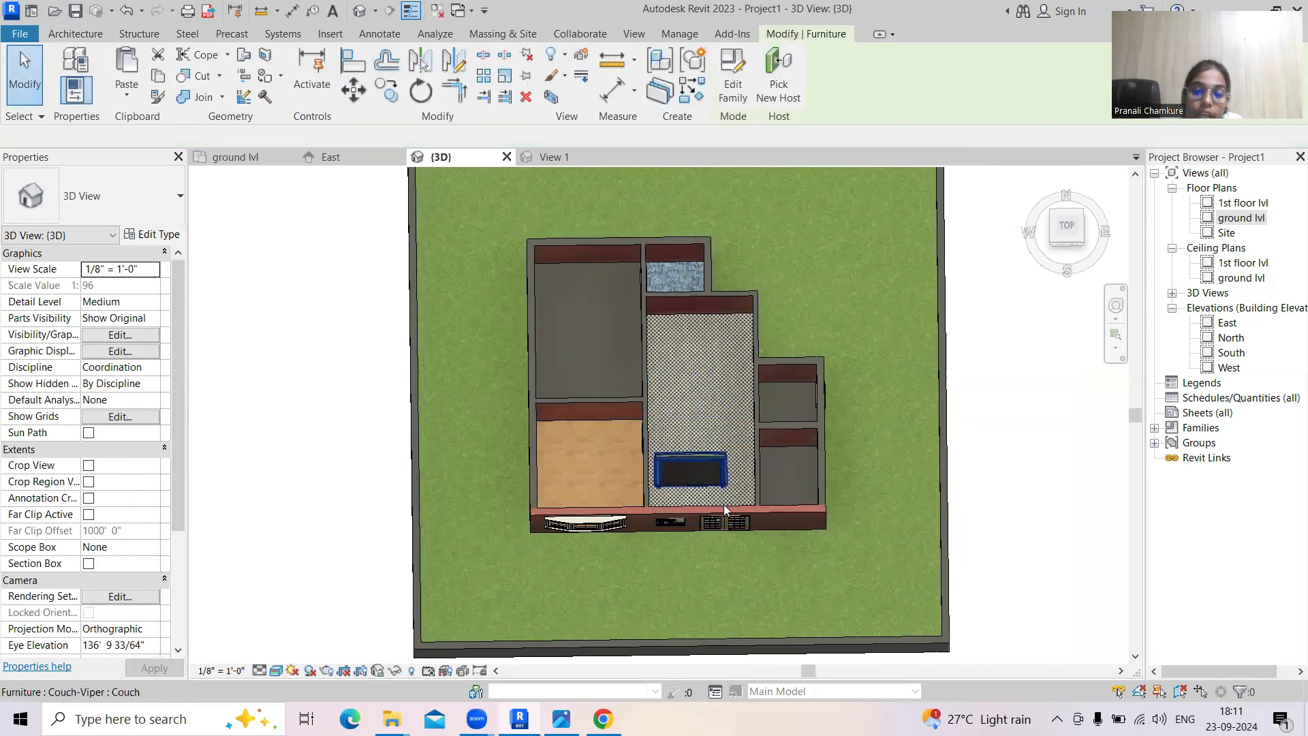
pyautogui.scroll(1, 719, 500)
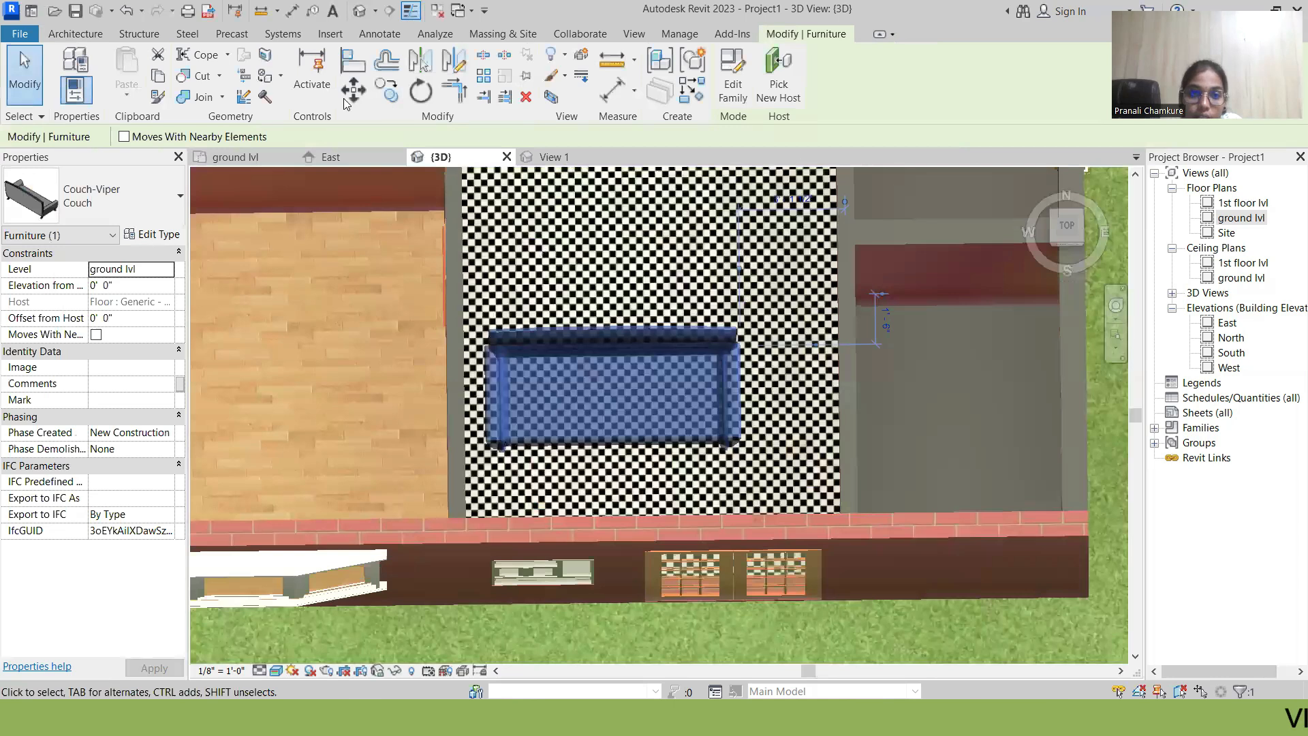
pyautogui.click(419, 92)
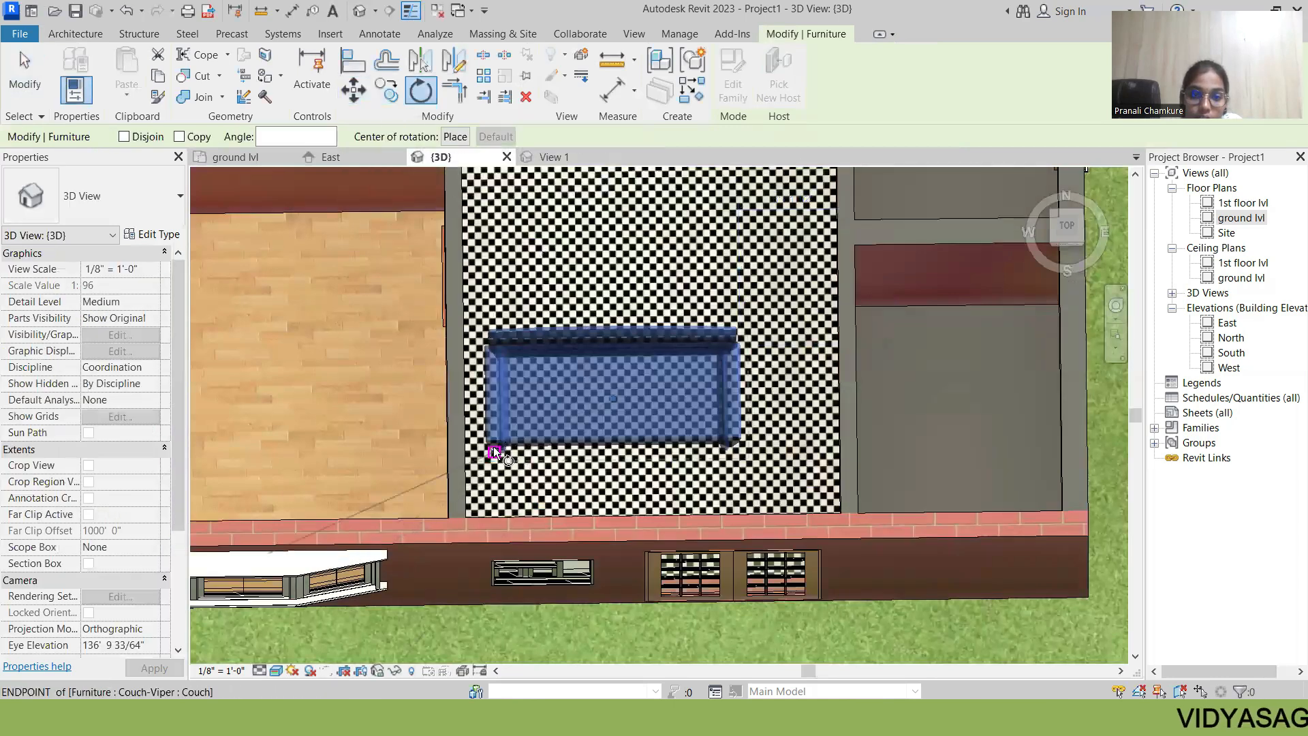
pyautogui.click(493, 444)
pyautogui.click(632, 445)
pyautogui.press('Escape')
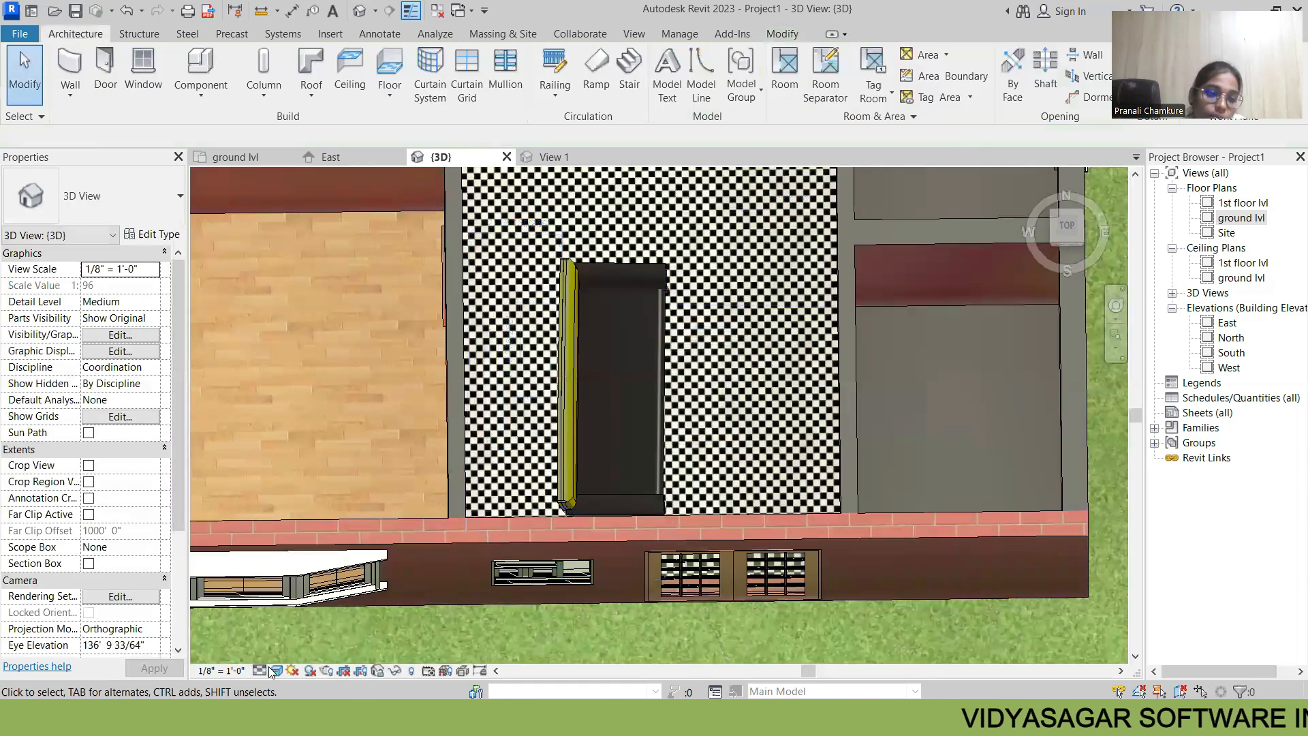
# Change the 3D view's visual style to Hidden Line
pyautogui.click(276, 670)
pyautogui.click(295, 604)
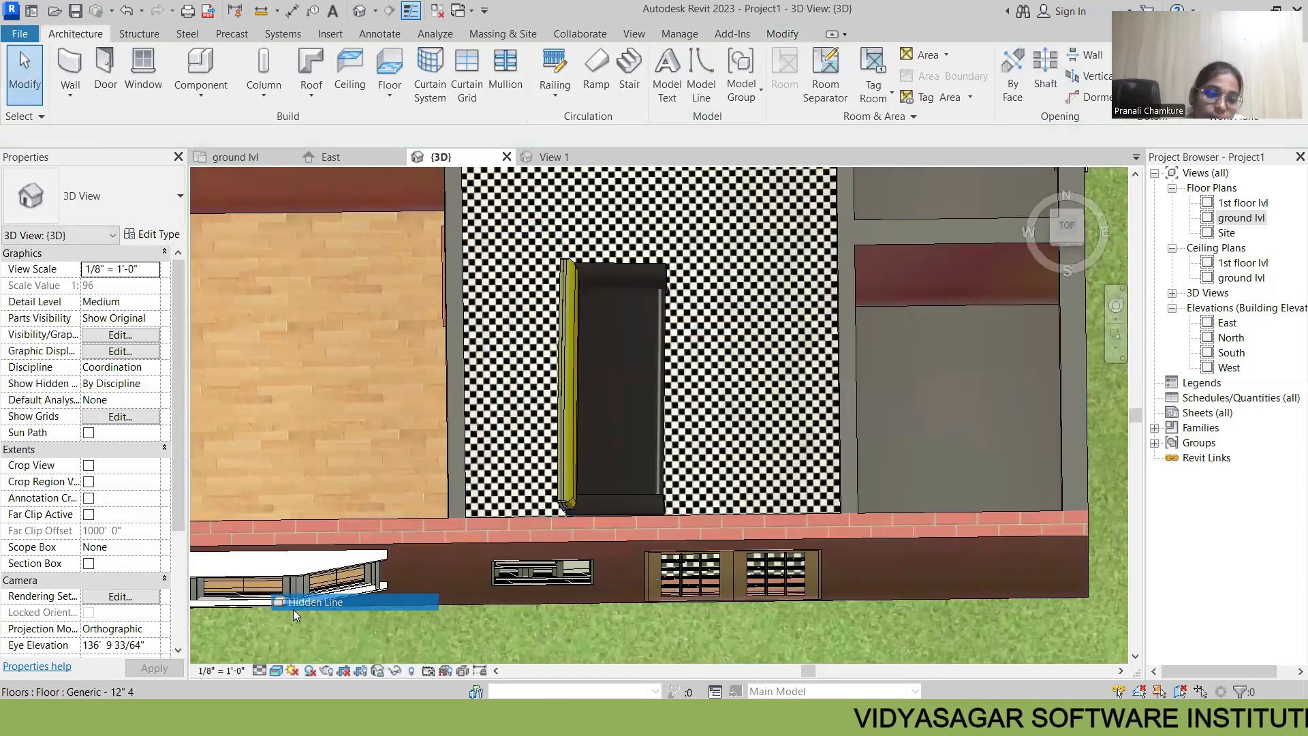
pyautogui.scroll(-4, 651, 421)
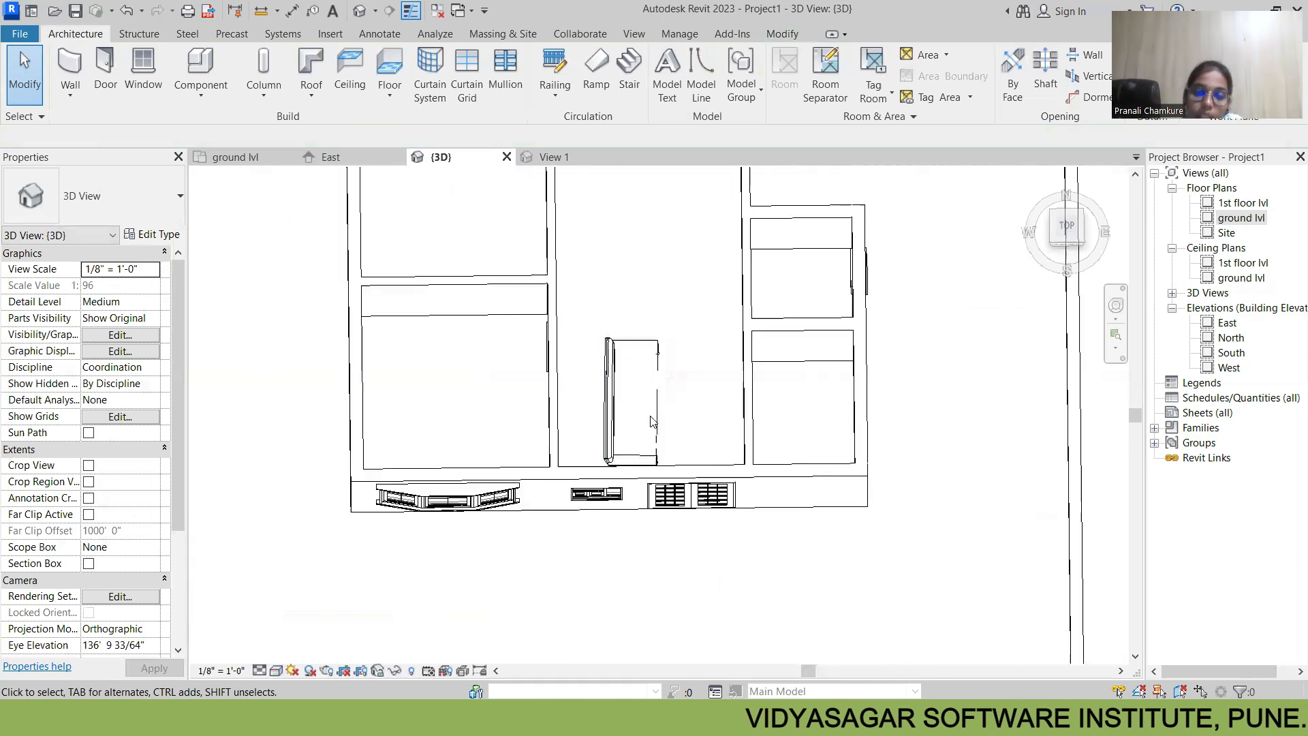
pyautogui.keyDown('shift'); pyautogui.moveTo(943, 510); pyautogui.dragTo(752, 493, button='middle'); pyautogui.keyUp('shift')
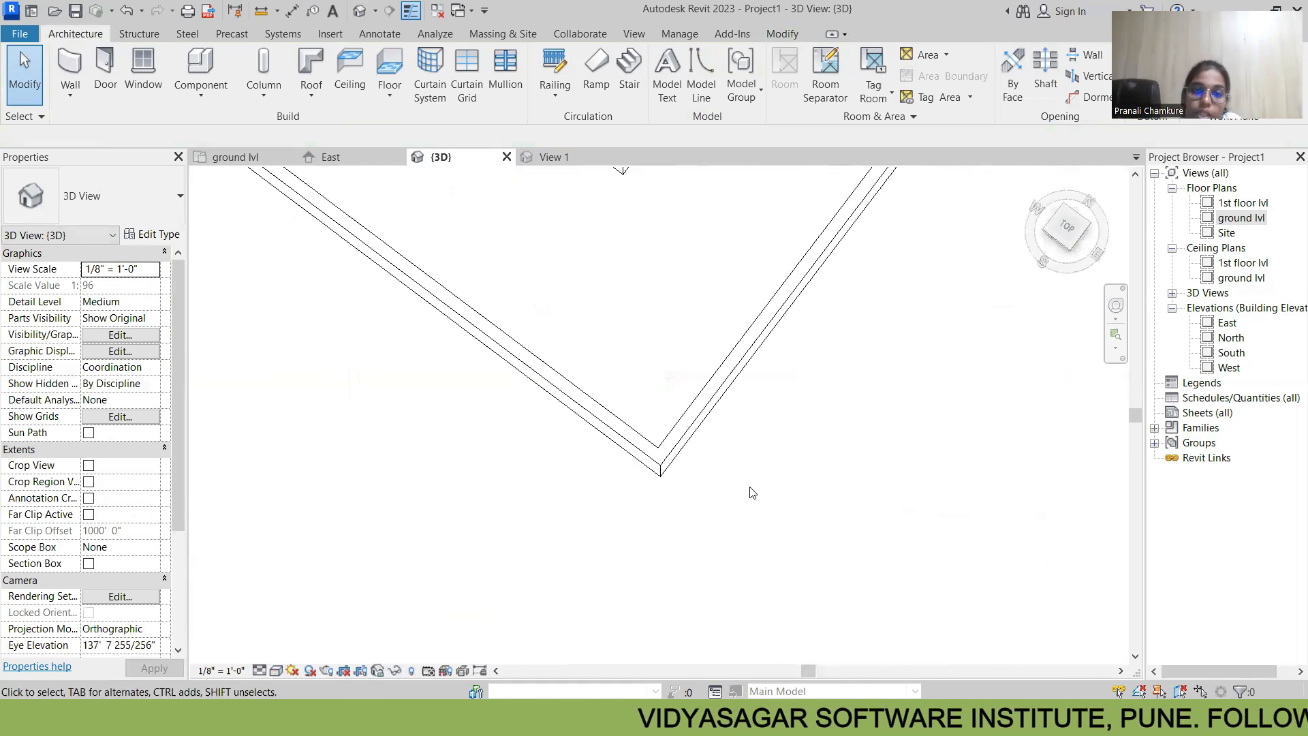
# Try to move the couch toward the wood-floored room's wall and the front corner in the 3D view
pyautogui.scroll(-3, 752, 493)
pyautogui.moveTo(754, 406); pyautogui.dragTo(729, 662, button='middle')
pyautogui.scroll(2, 585, 466)
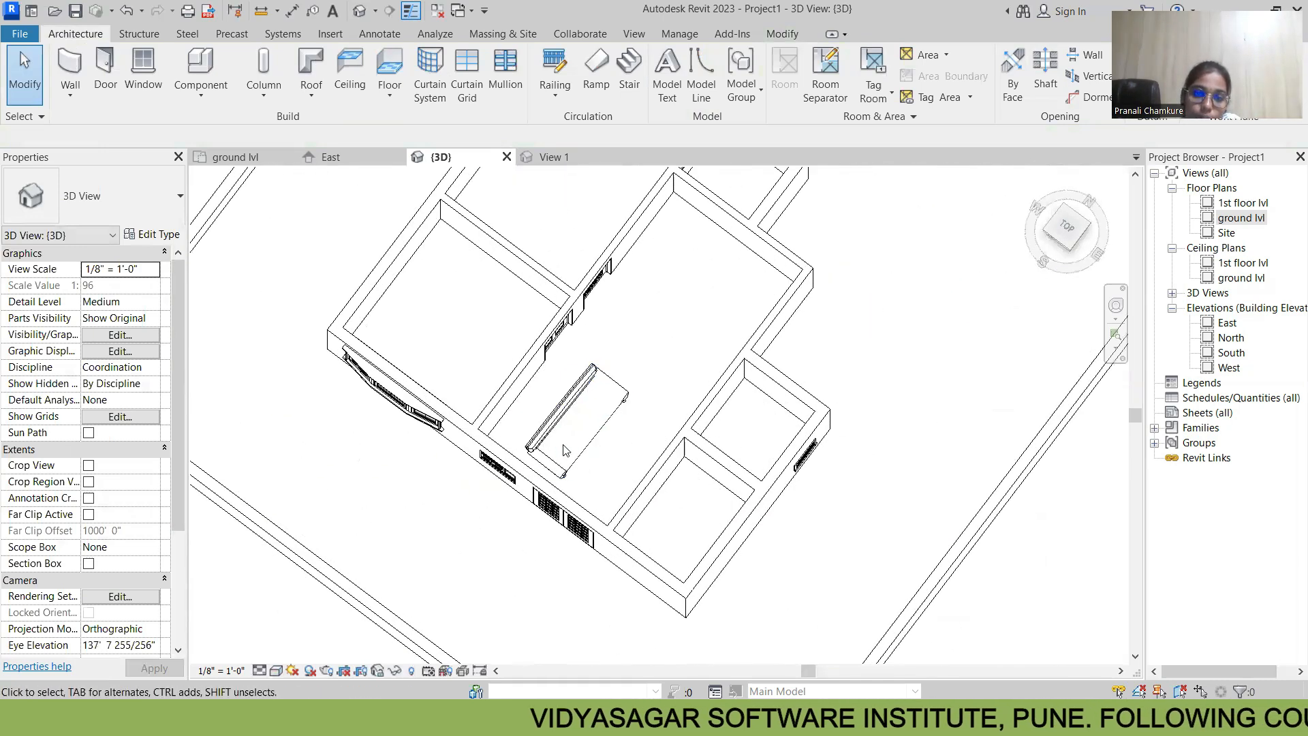
pyautogui.click(565, 439)
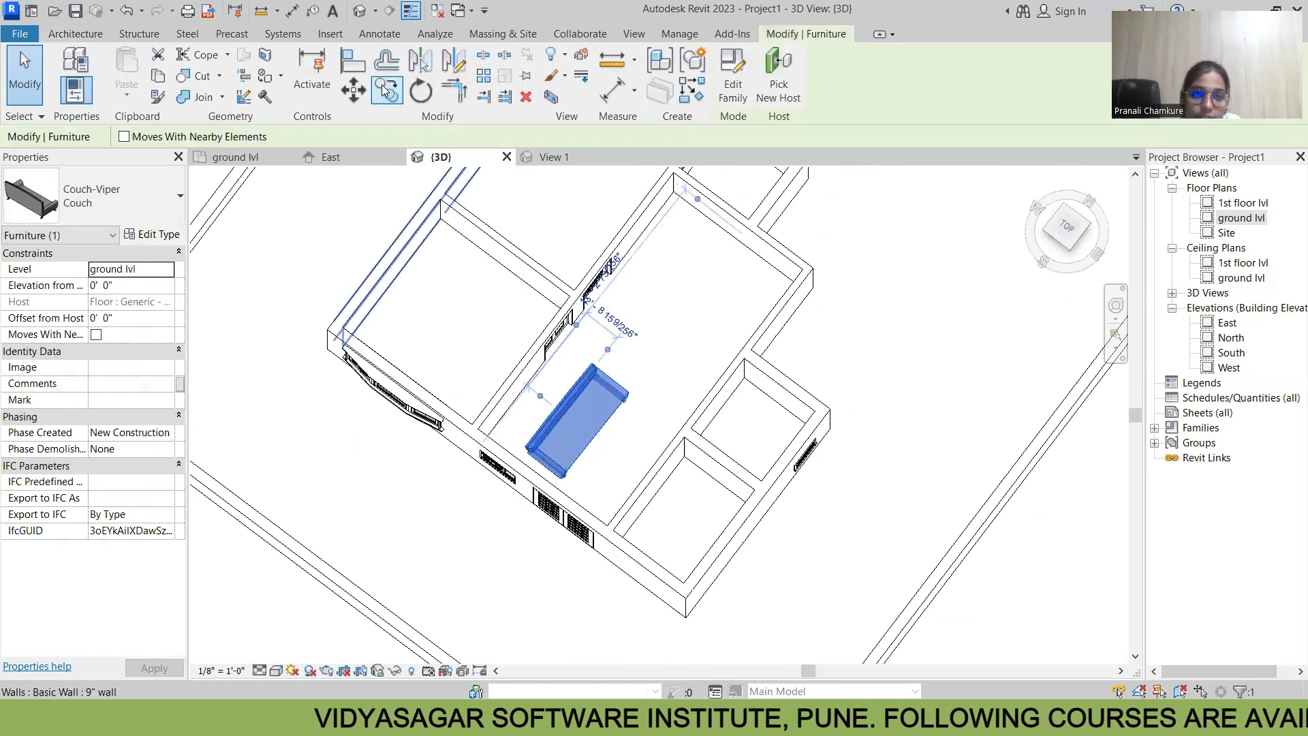
pyautogui.click(360, 101)
pyautogui.scroll(2, 572, 451)
pyautogui.click(513, 446)
pyautogui.click(475, 420)
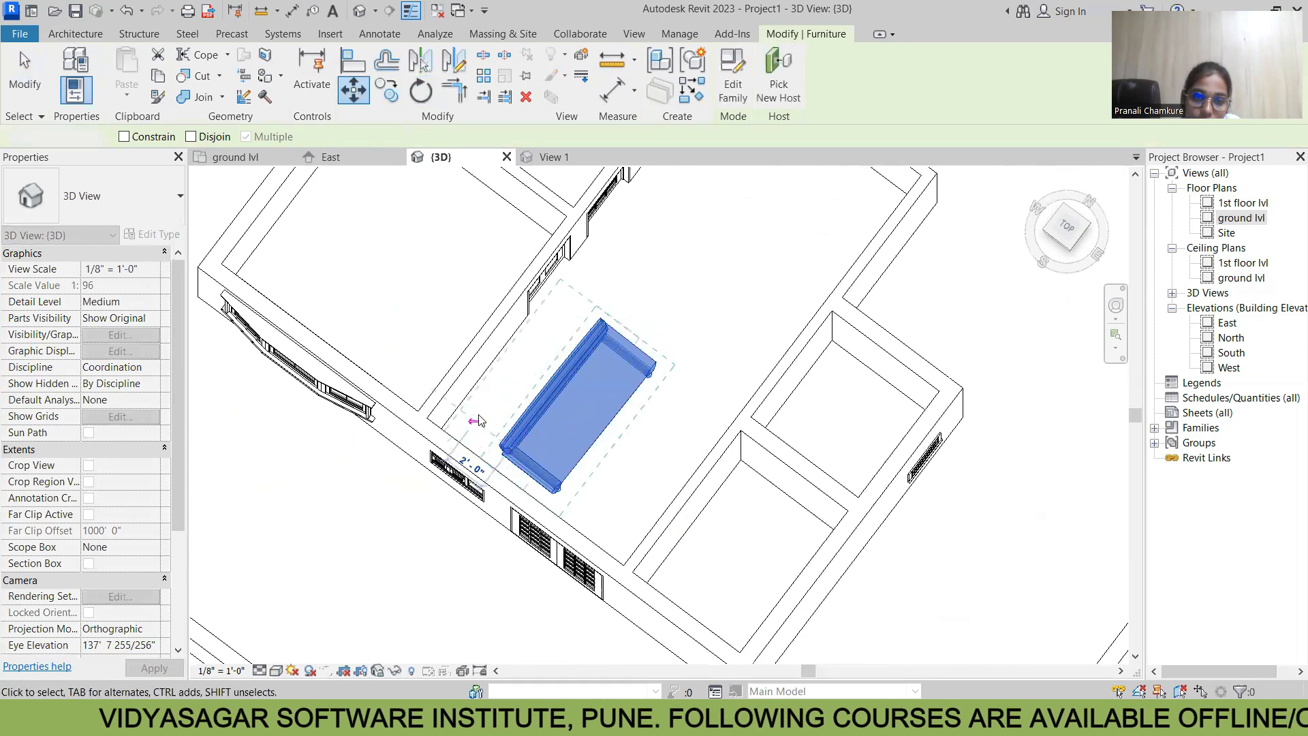
pyautogui.keyDown('shift'); pyautogui.moveTo(678, 401); pyautogui.dragTo(518, 412, button='middle'); pyautogui.keyUp('shift')
pyautogui.scroll(5, 468, 385)
pyautogui.scroll(-3, 469, 385)
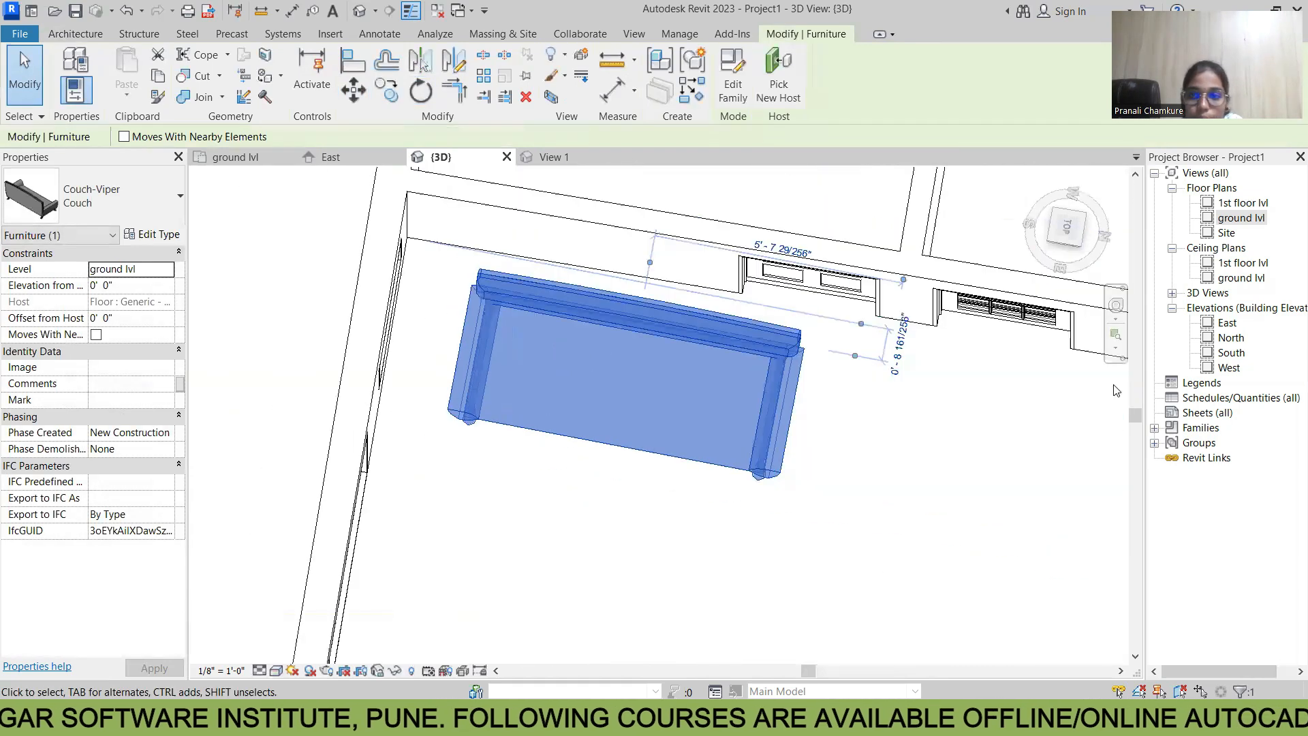
# Open the ground lvl floor plan at the couch in the central room
pyautogui.click(1248, 224)
pyautogui.click(1241, 218)
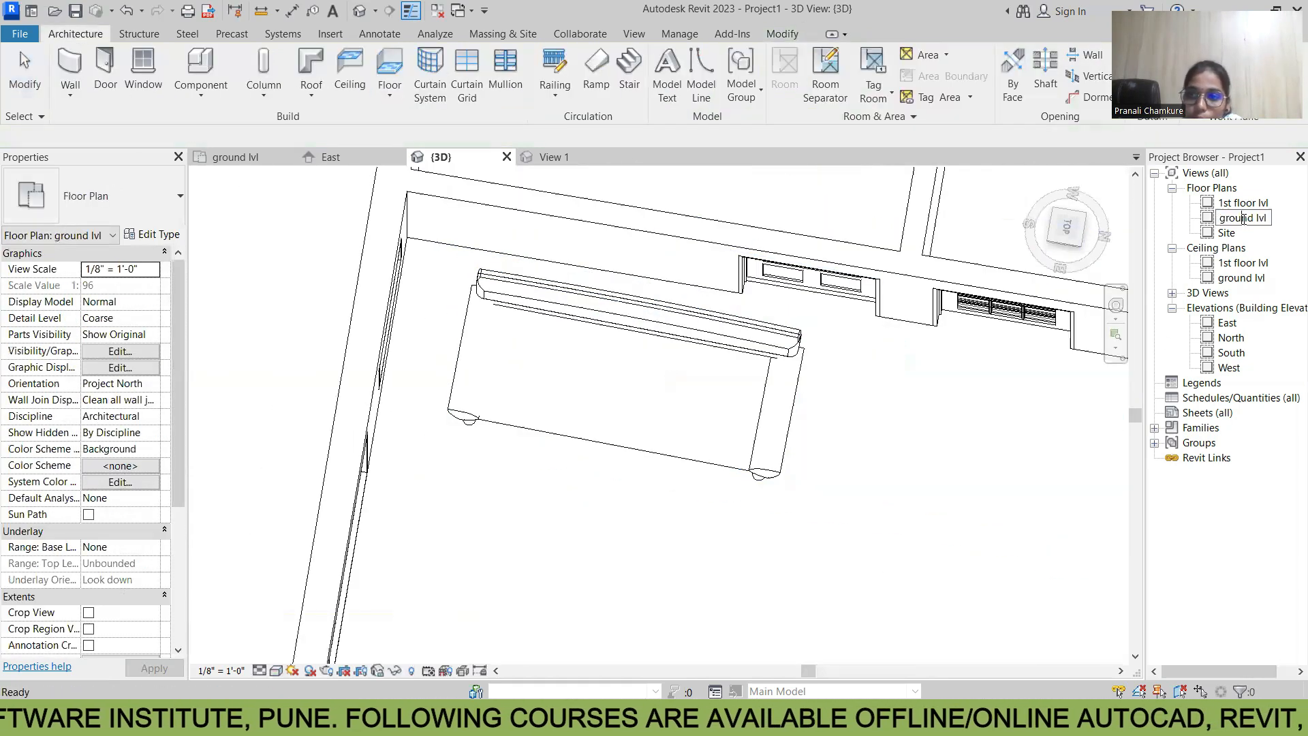
pyautogui.click(941, 438)
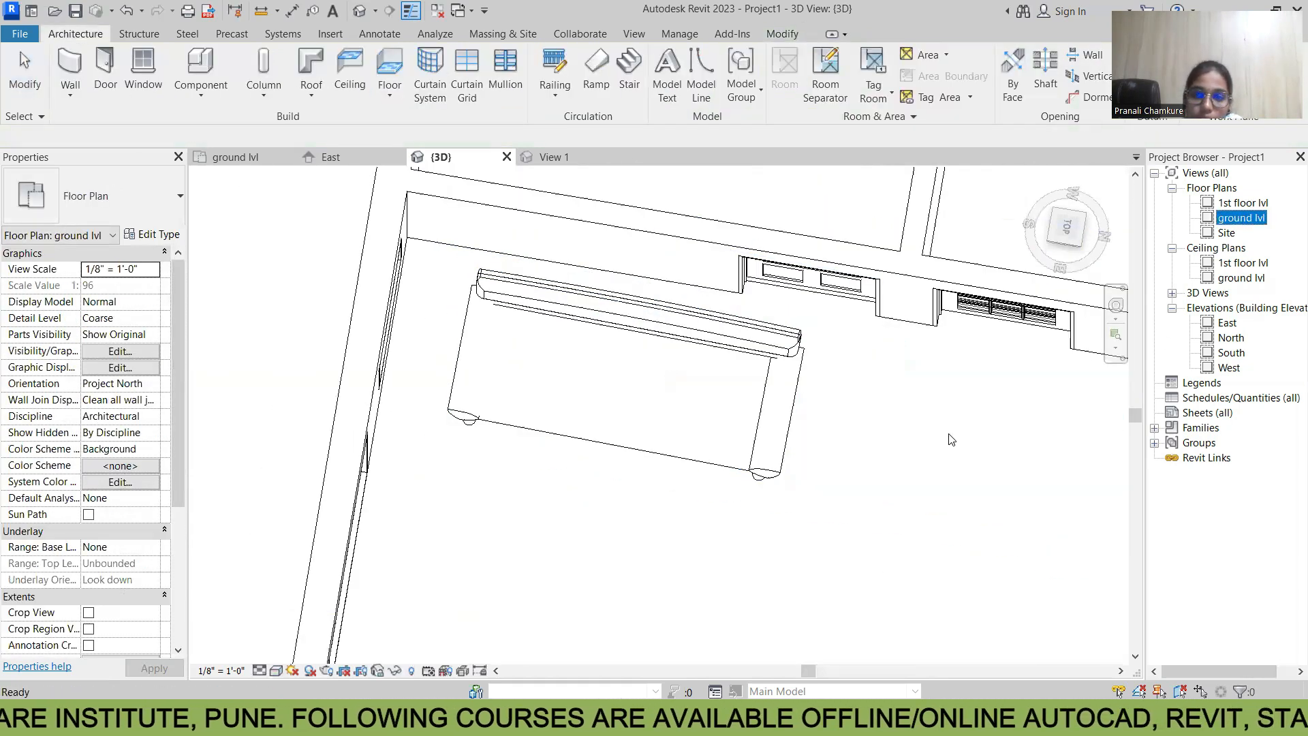
pyautogui.doubleClick(1254, 223)
pyautogui.scroll(10, 653, 456)
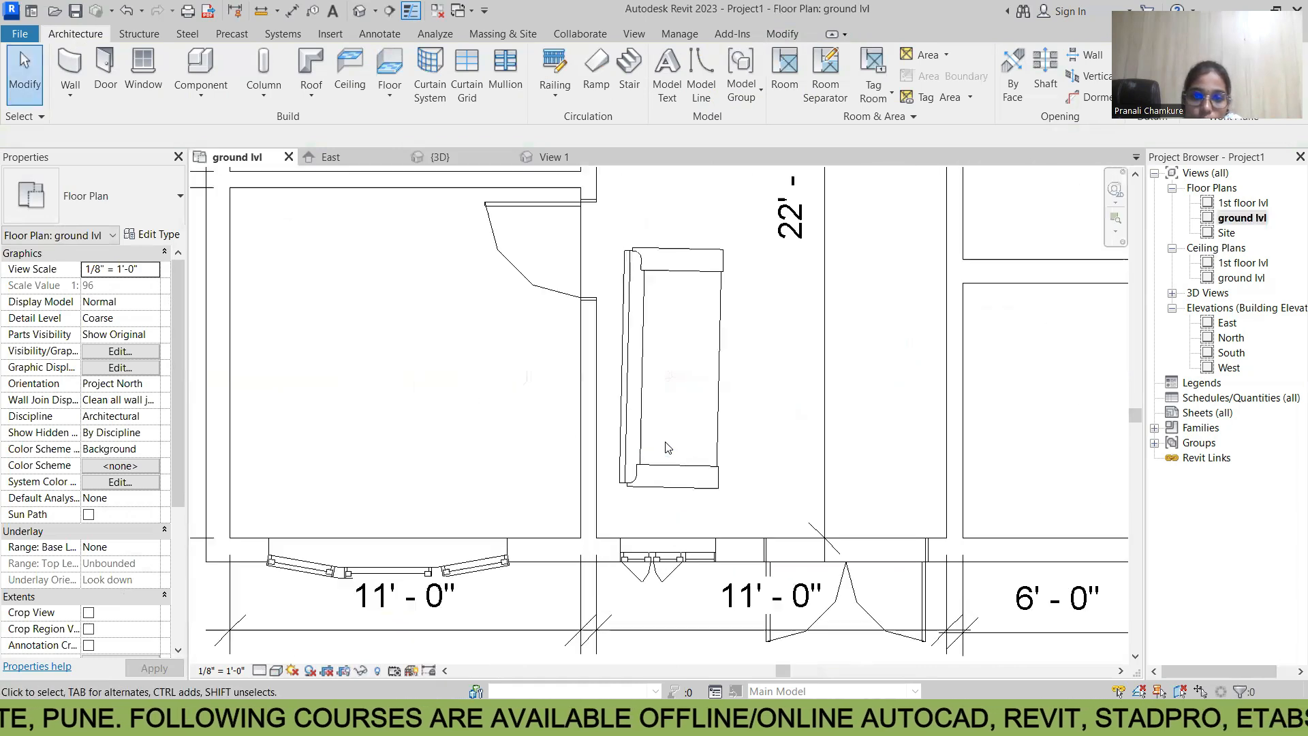
# Move the couch into the front corner of the central room, about 2 inches from the side wall with the doors
pyautogui.click(653, 482)
pyautogui.scroll(-4, 780, 476)
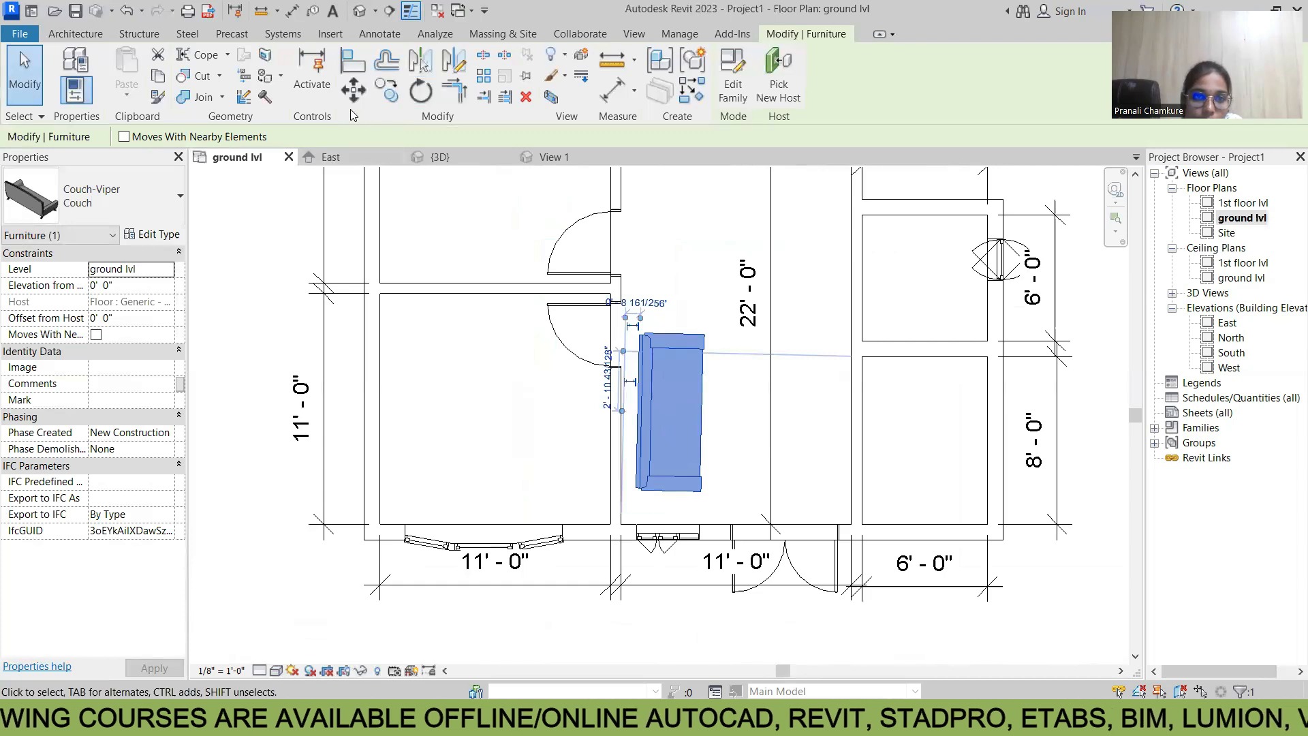
pyautogui.click(353, 90)
pyautogui.scroll(3, 664, 517)
pyautogui.click(621, 475)
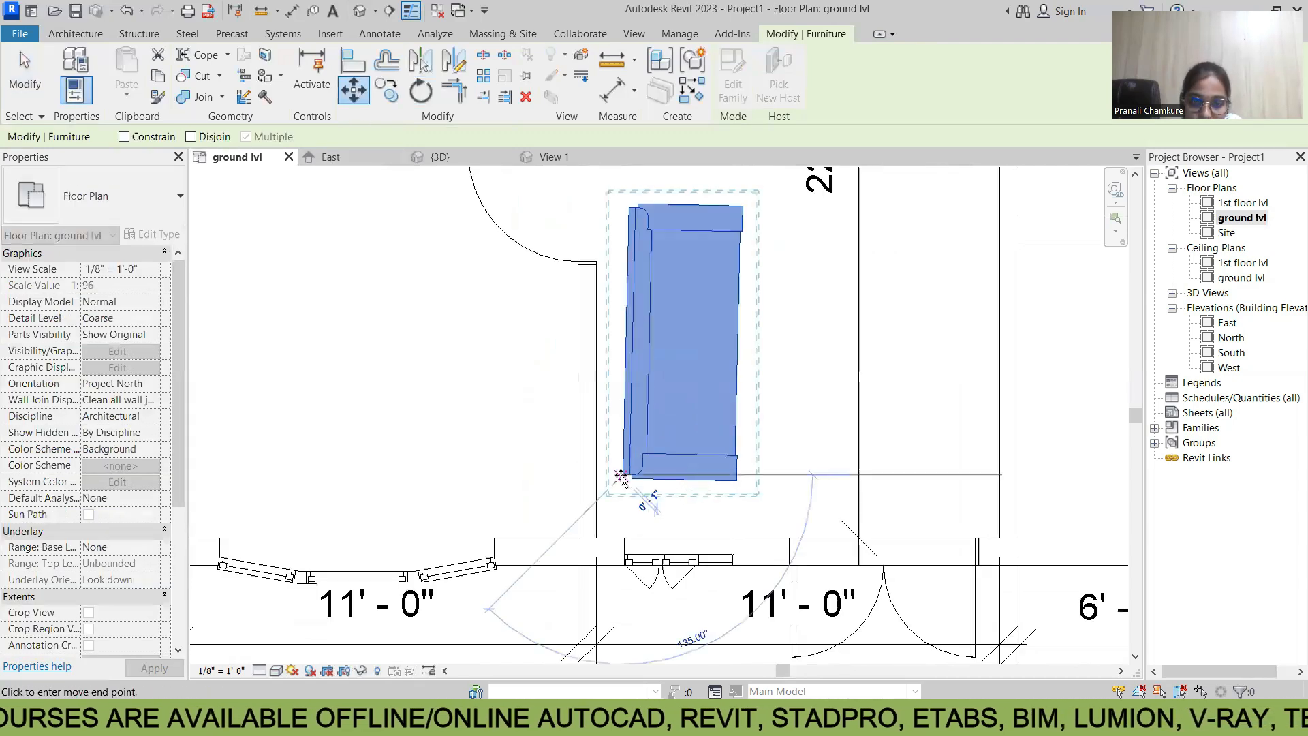
pyautogui.click(642, 508)
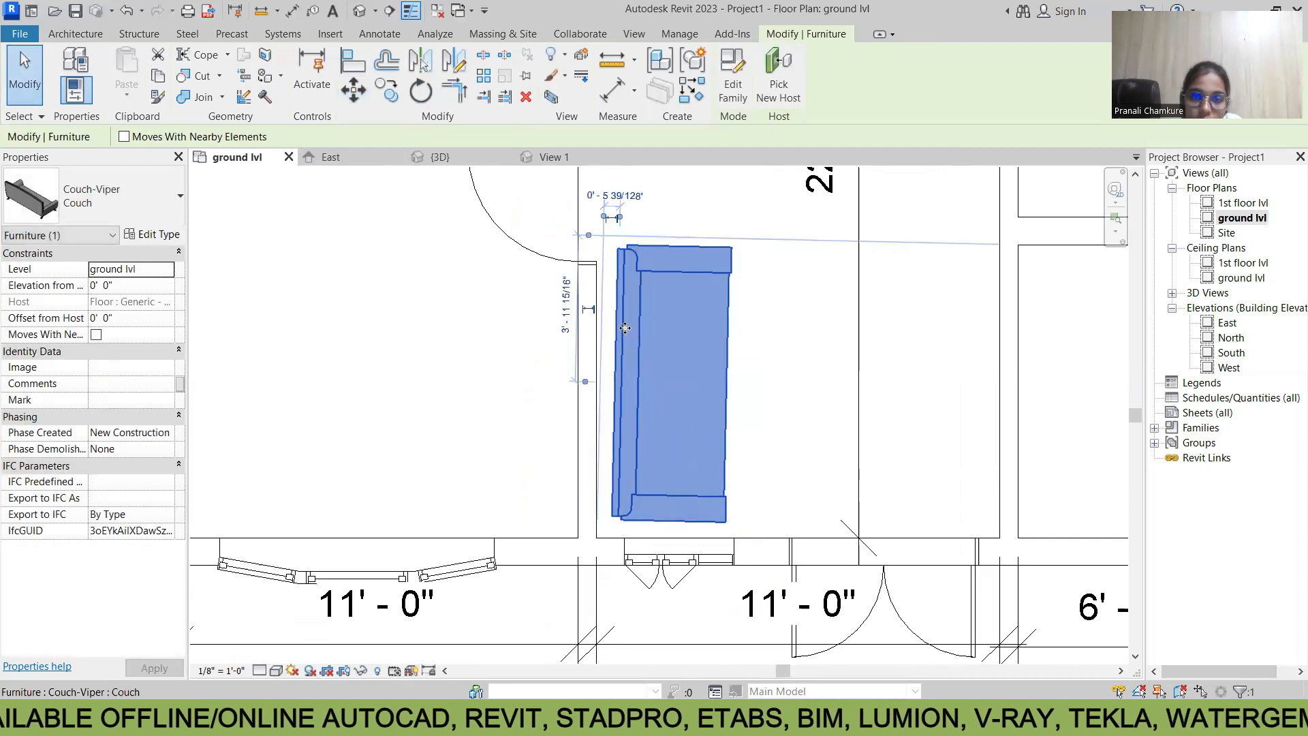
pyautogui.moveTo(620, 344)
pyautogui.mouseDown()
pyautogui.moveTo(616, 356)
pyautogui.moveTo(613, 344)
pyautogui.mouseUp()
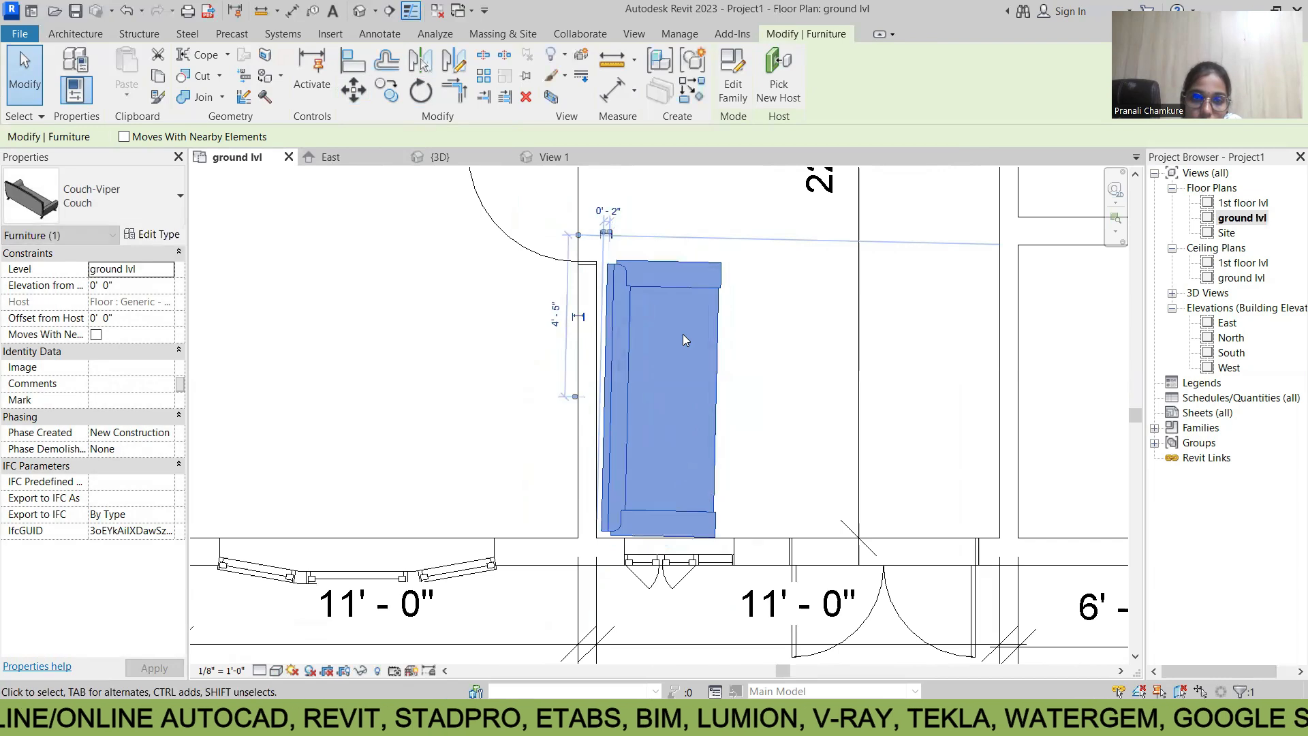
pyautogui.click(760, 351)
pyautogui.scroll(-4, 759, 352)
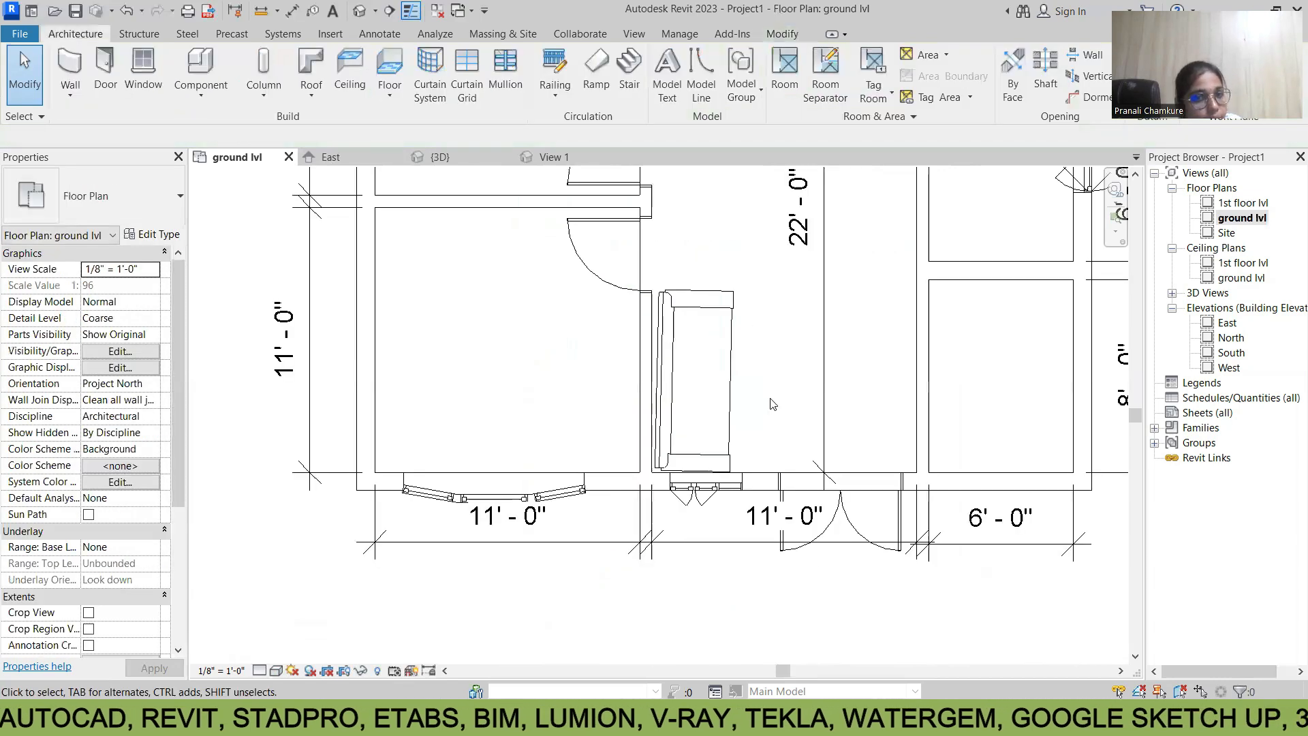
# Start loading a component family and browse to the English-Imperial folder of the Libraries
pyautogui.scroll(-1, 682, 454)
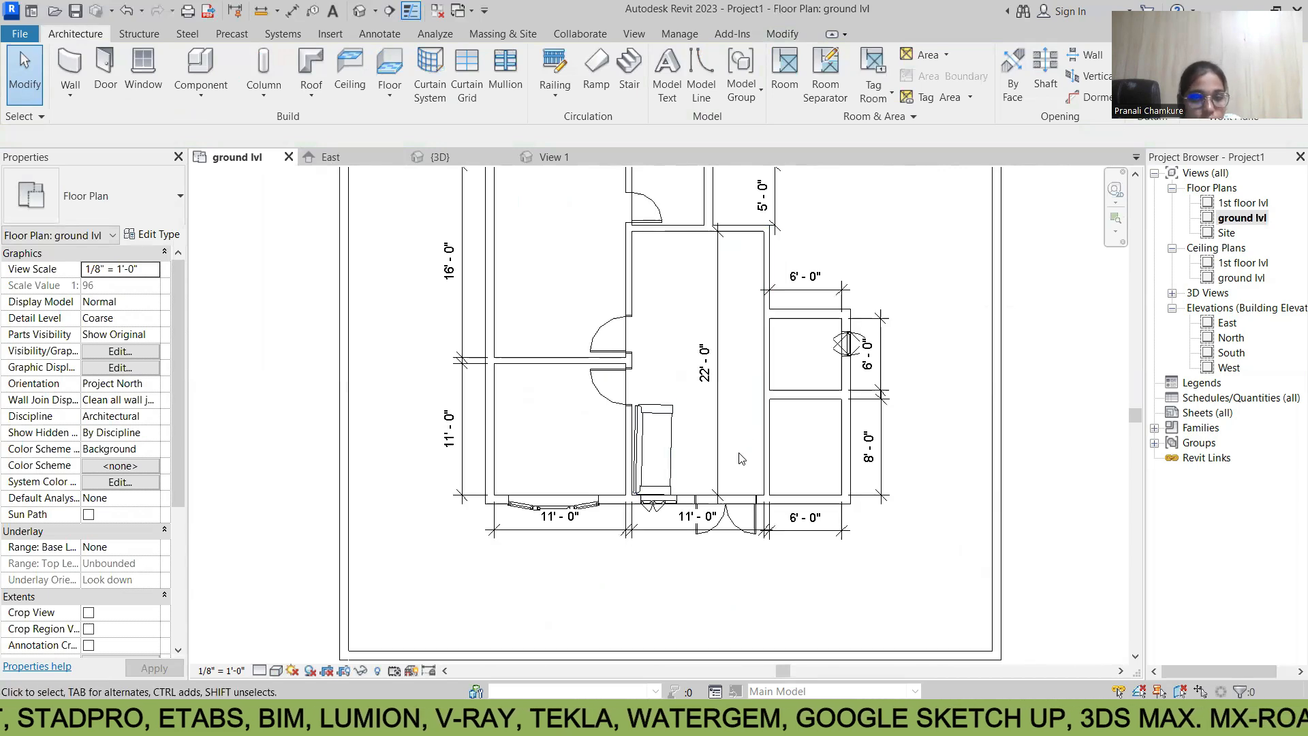
pyautogui.scroll(2, 739, 453)
pyautogui.scroll(-3, 667, 417)
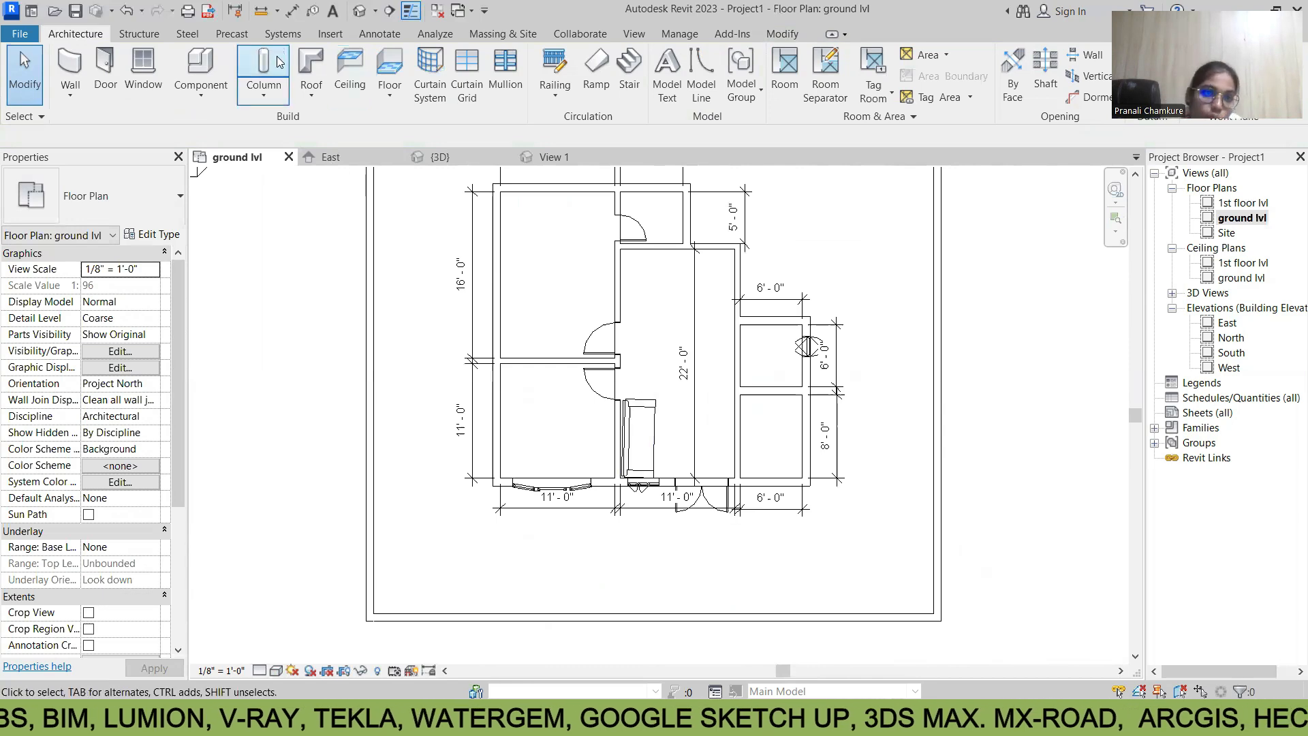
pyautogui.click(201, 65)
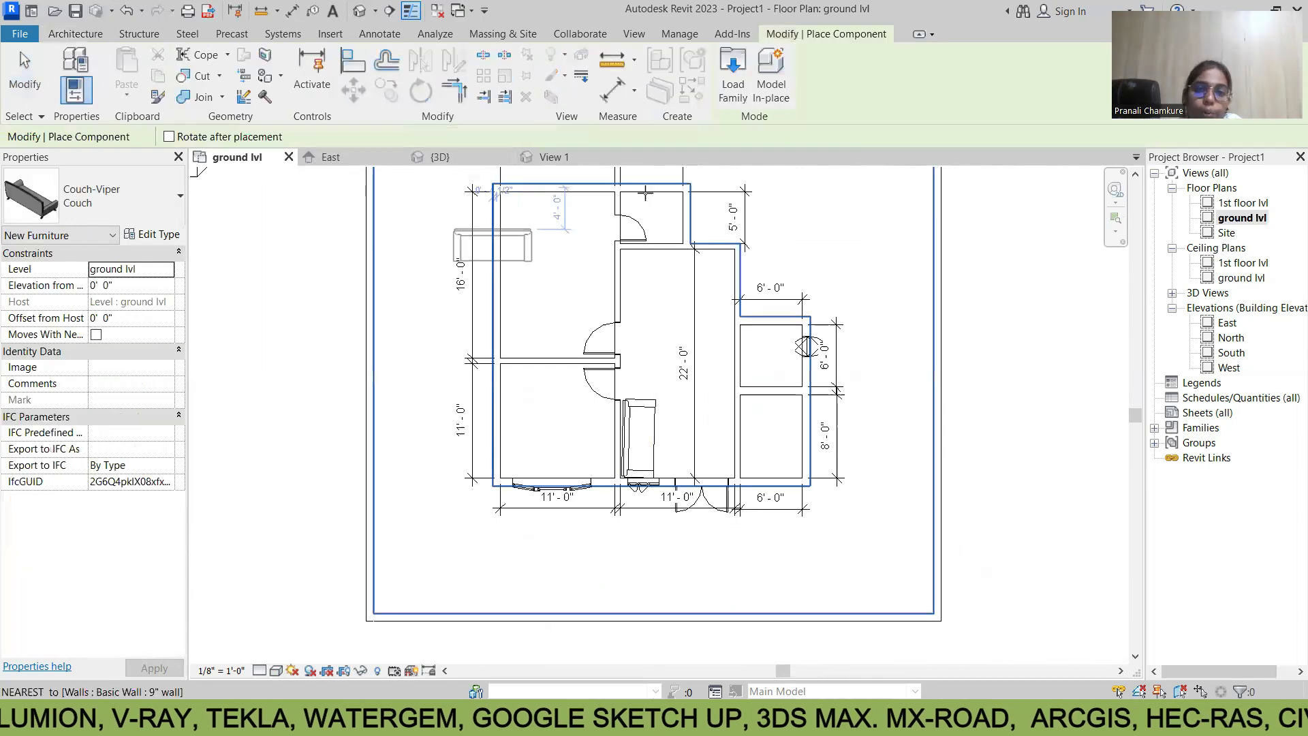
pyautogui.click(733, 75)
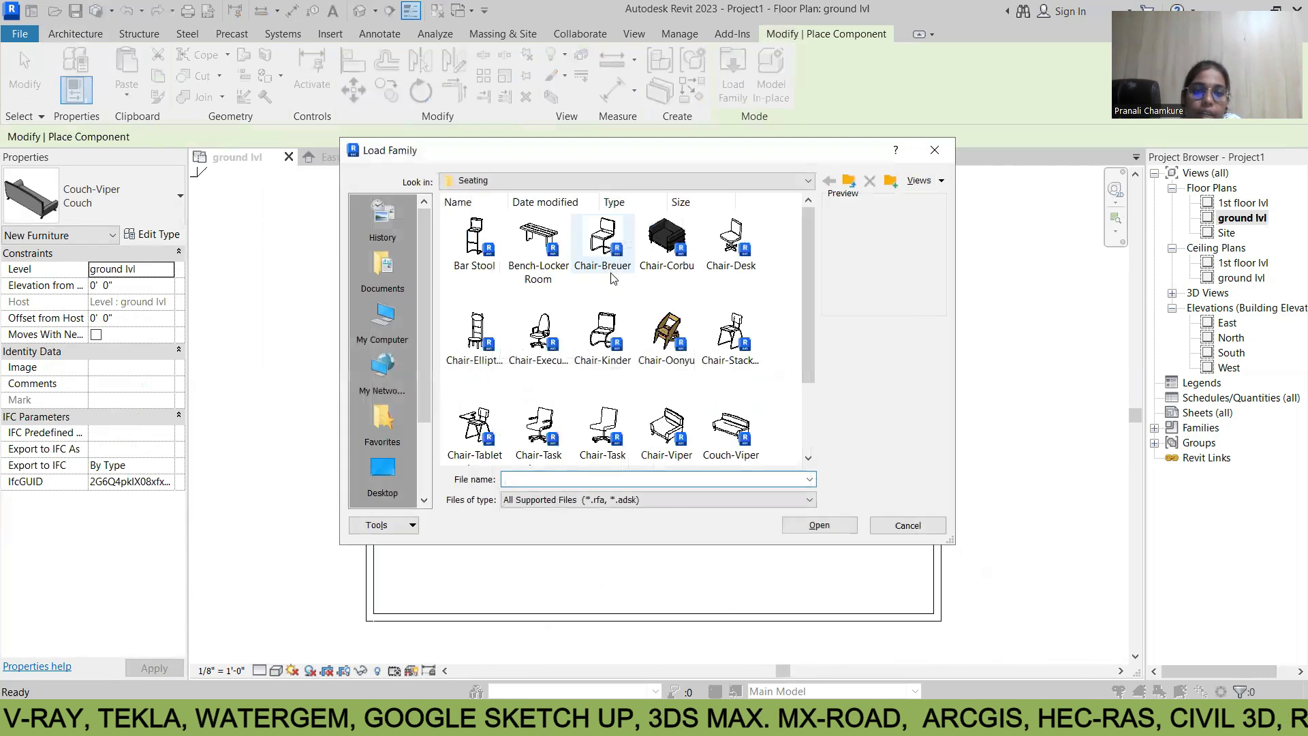
pyautogui.click(808, 181)
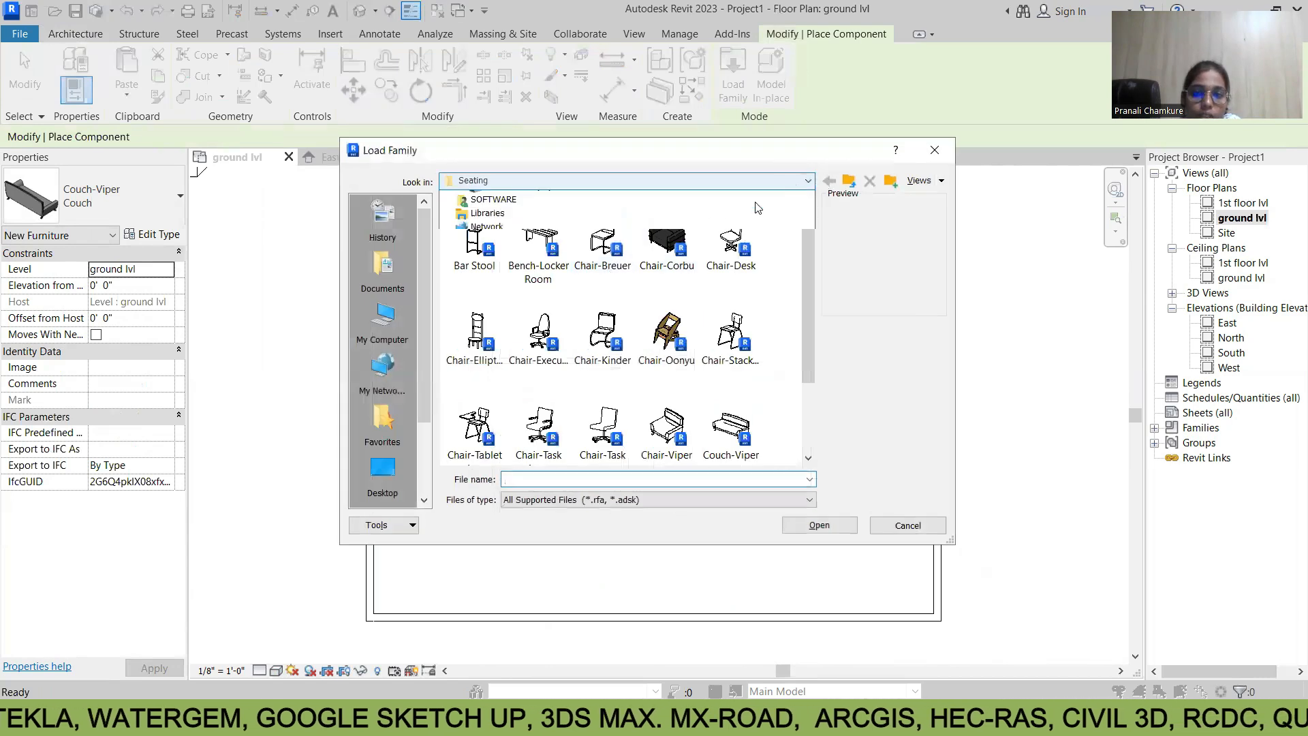
pyautogui.click(619, 280)
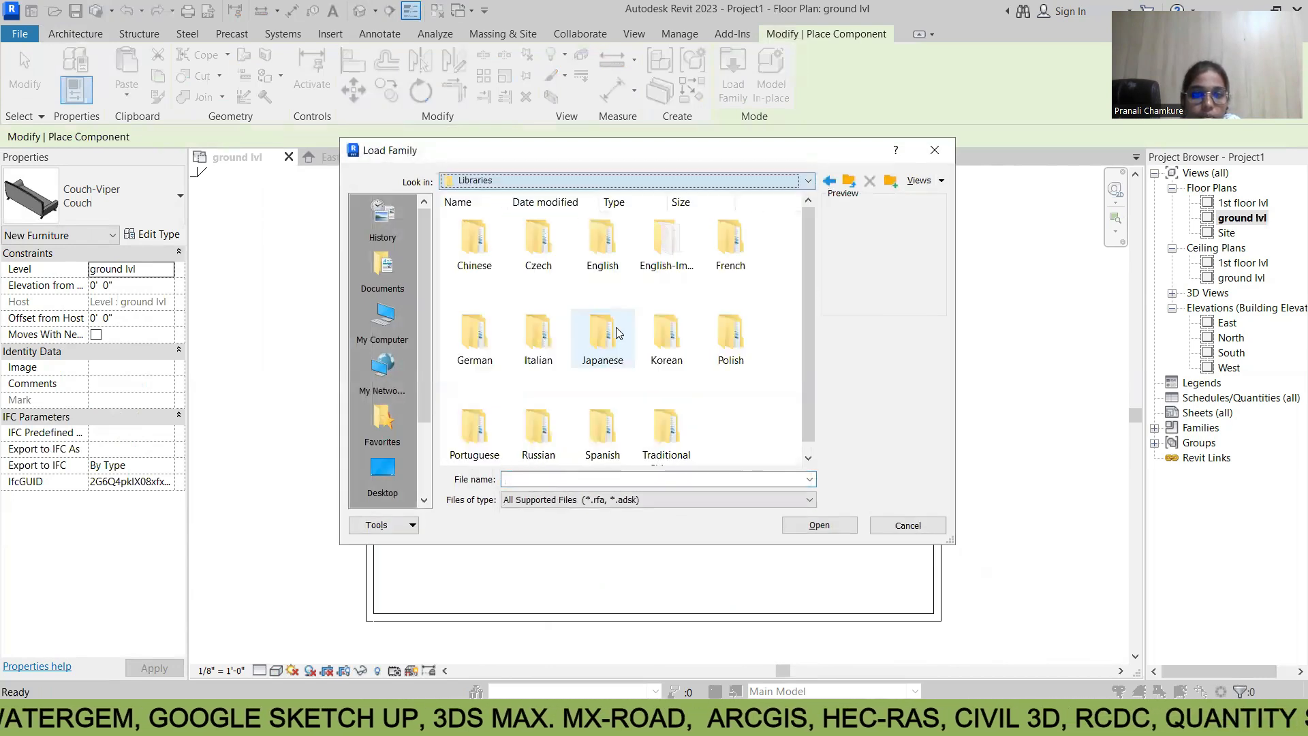
pyautogui.click(676, 252)
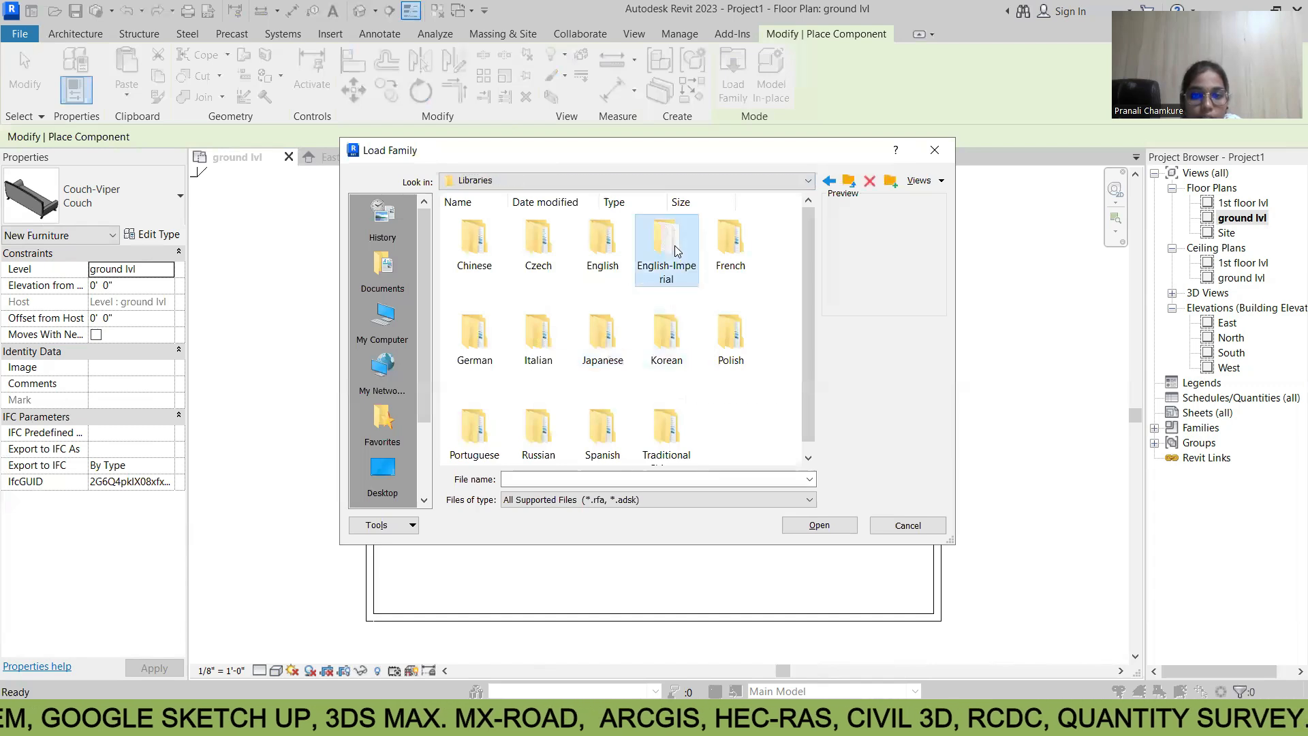
pyautogui.doubleClick(677, 252)
# Load the Bed-Box family from the Beds folder of the Furniture library
pyautogui.scroll(-5, 675, 321)
pyautogui.scroll(3, 681, 327)
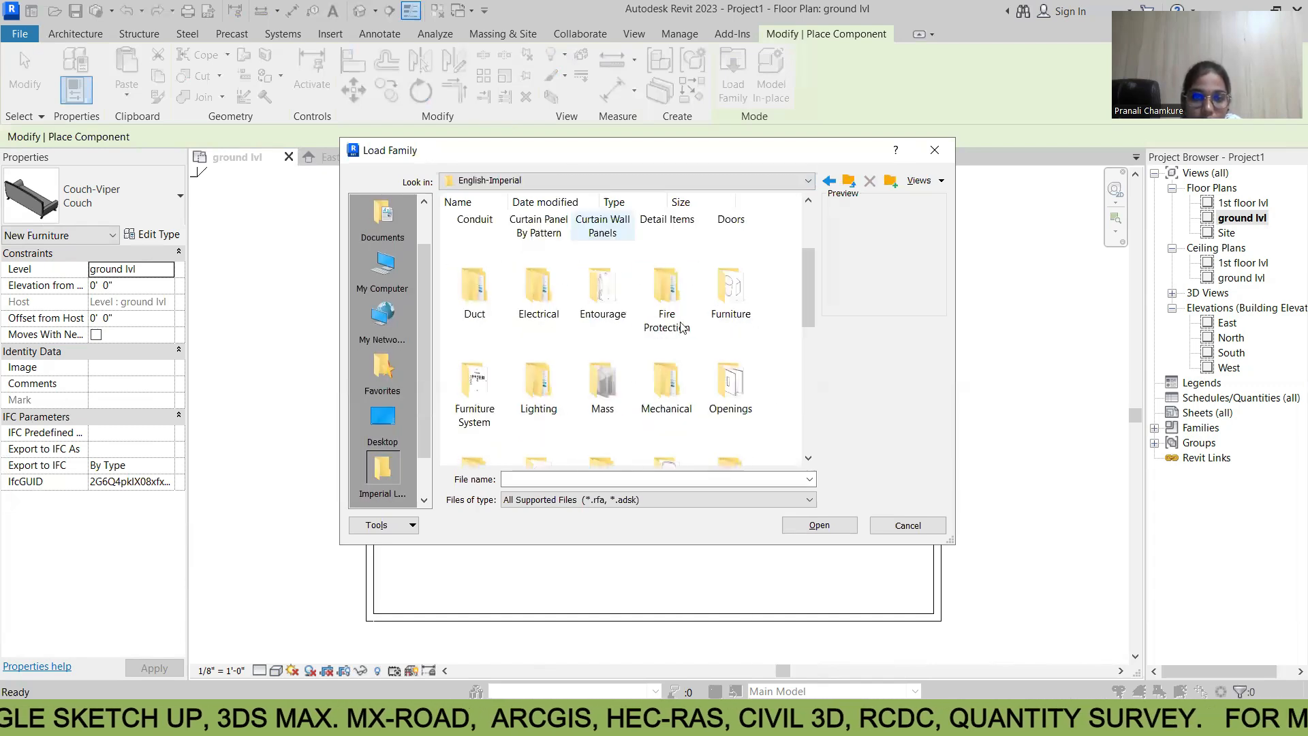
pyautogui.doubleClick(730, 307)
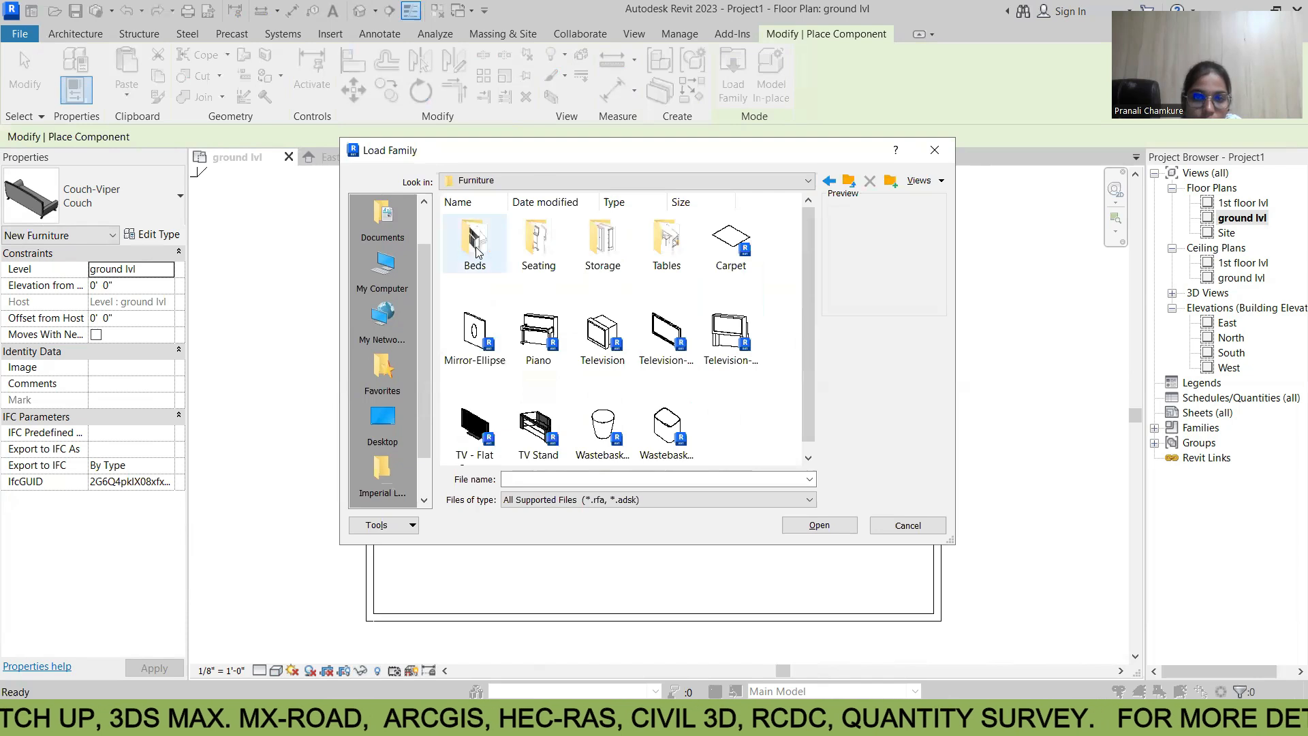
pyautogui.doubleClick(475, 245)
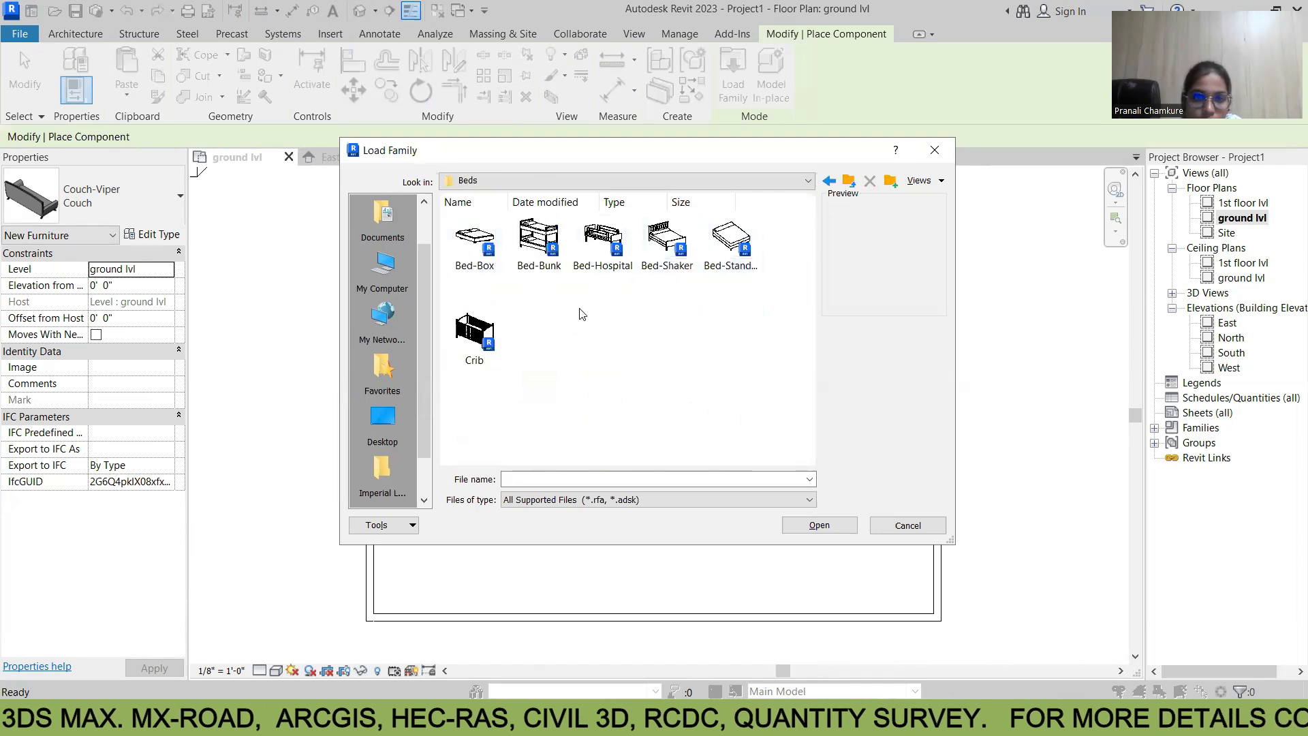
pyautogui.click(489, 262)
pyautogui.click(820, 525)
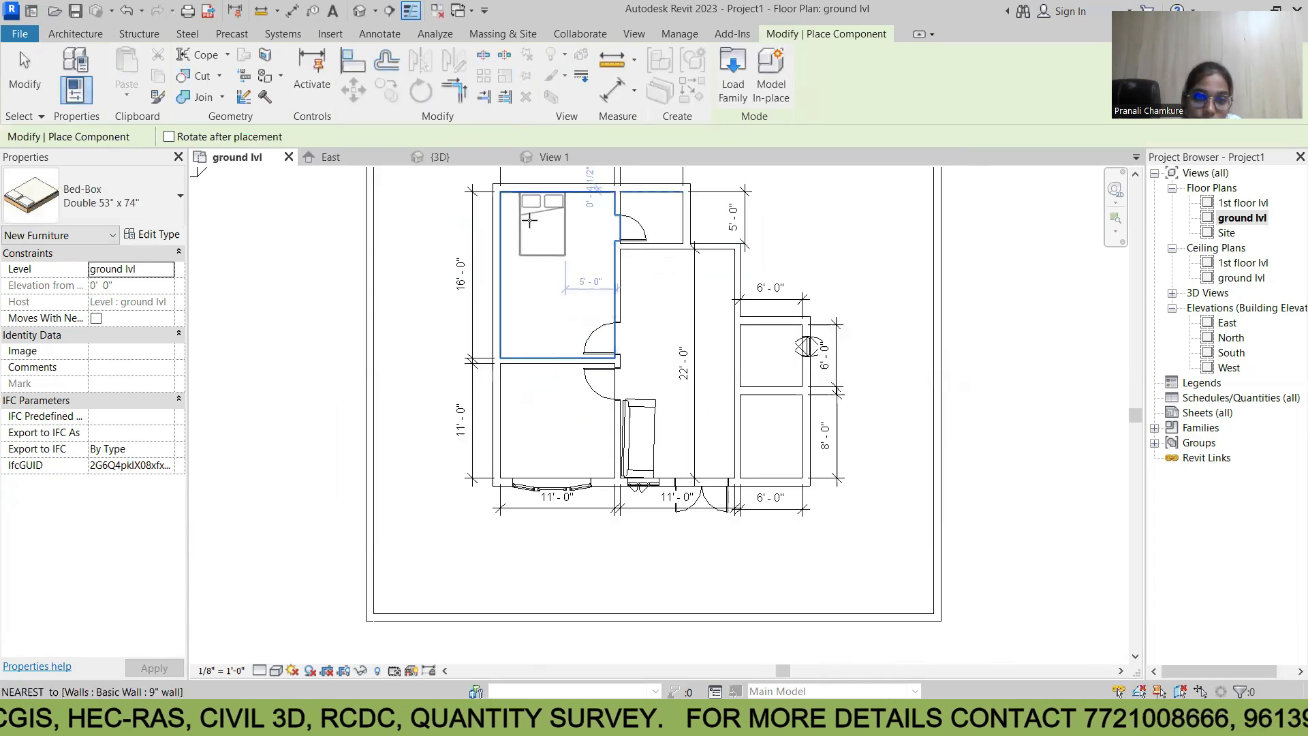
# Place one Bed-Box Double 53" x 74" in the 16-foot-long room with its headboard against the rear wall
pyautogui.click(530, 220)
pyautogui.press('Escape')
pyautogui.press('Escape')
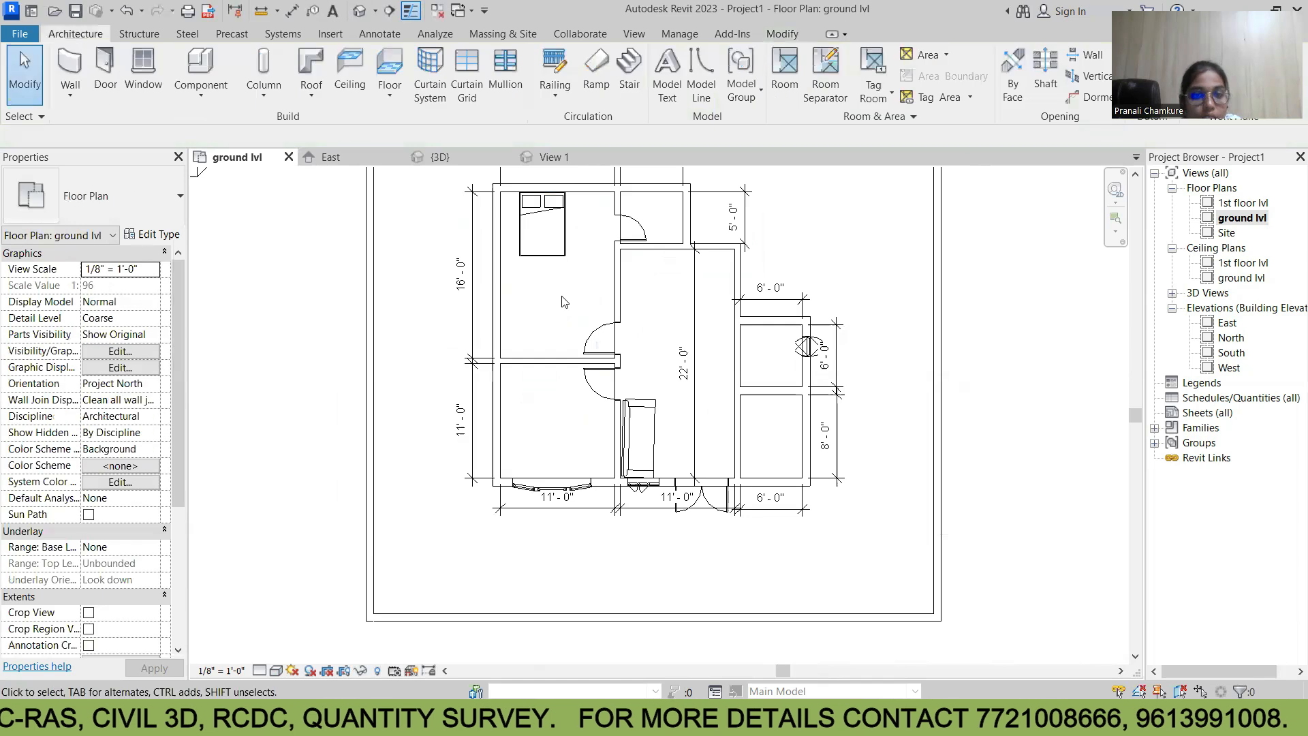
# Return to the 3D view and set its visual style to Realistic
pyautogui.click(360, 10)
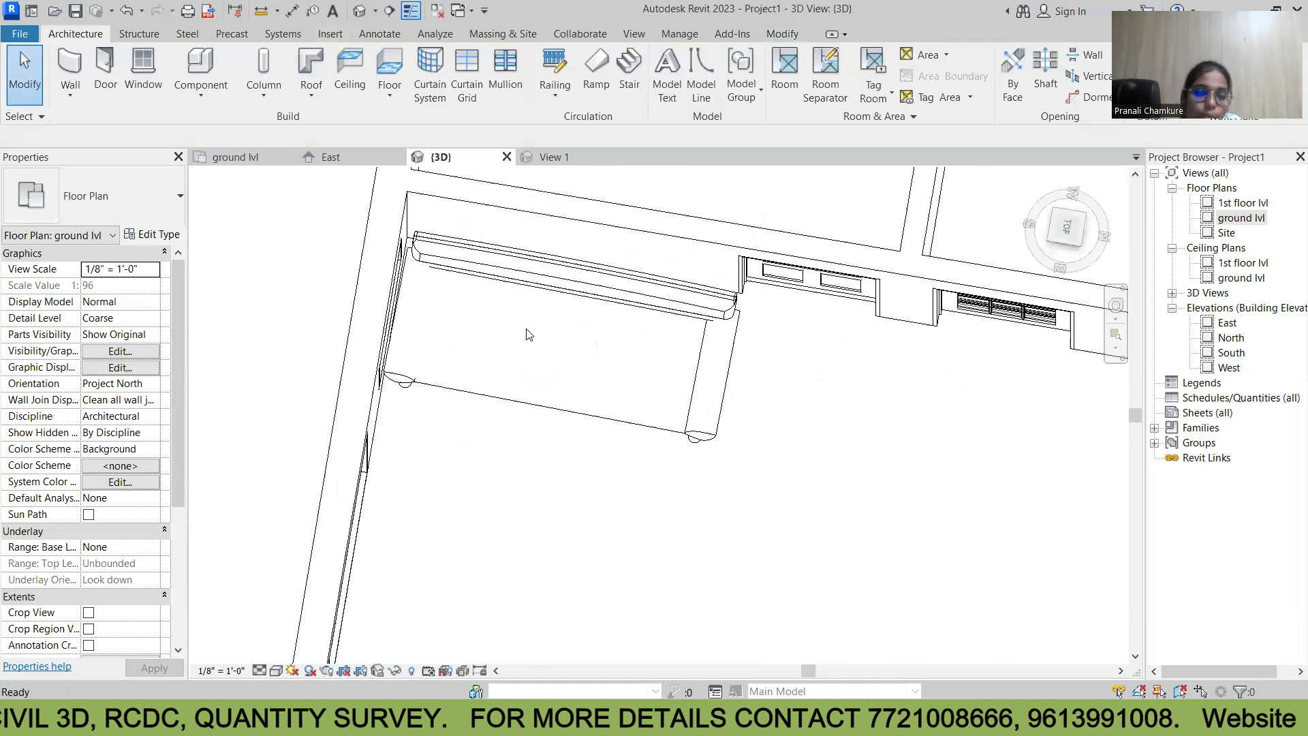
pyautogui.click(276, 670)
pyautogui.click(320, 649)
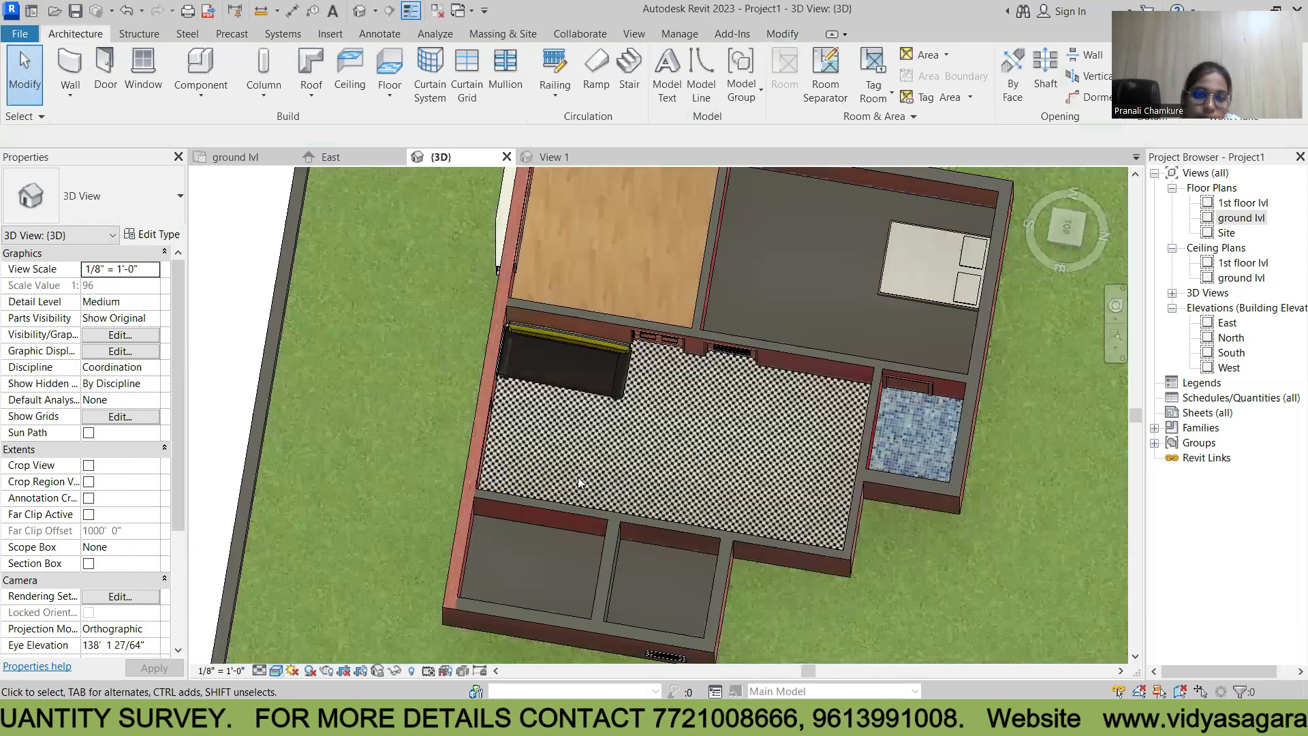
# Examine the placed couch and bed and the room floors from several angles in the 3D view
pyautogui.scroll(-4, 700, 468)
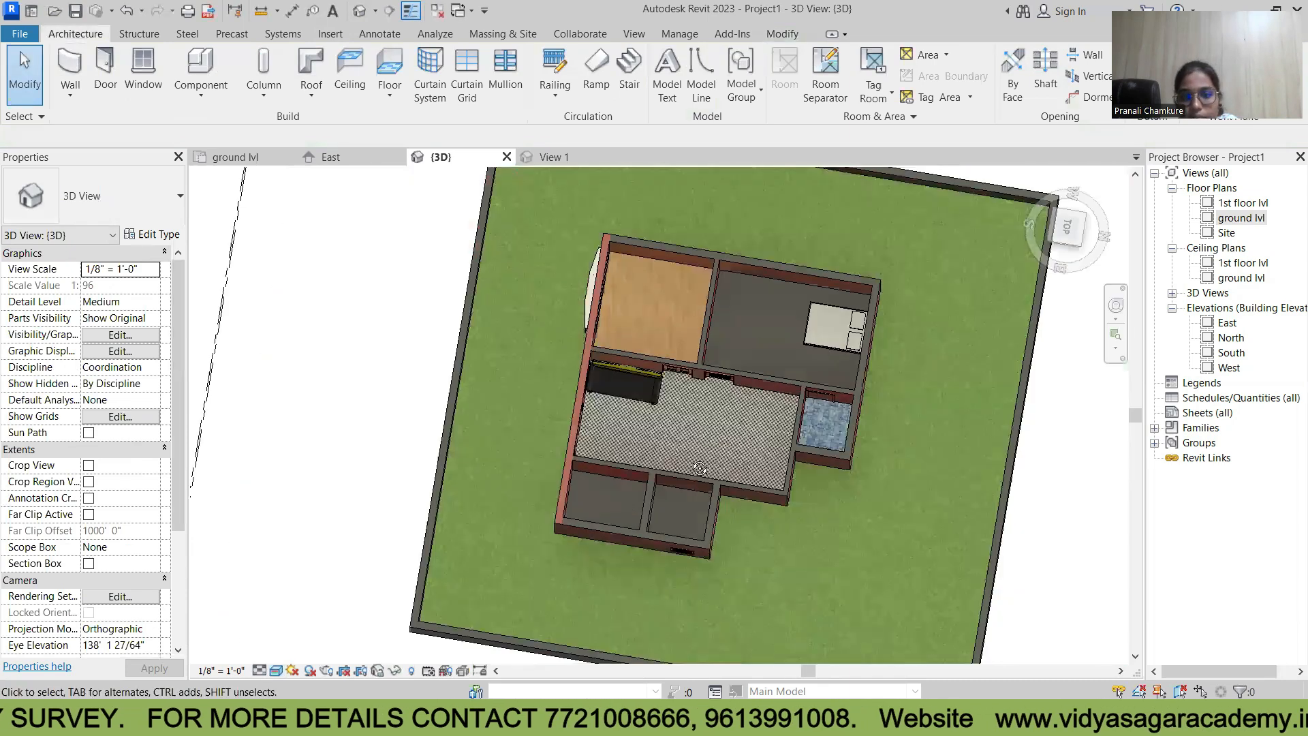
pyautogui.keyDown('shift'); pyautogui.moveTo(761, 423); pyautogui.dragTo(758, 366, button='middle'); pyautogui.keyUp('shift')
pyautogui.scroll(4, 758, 366)
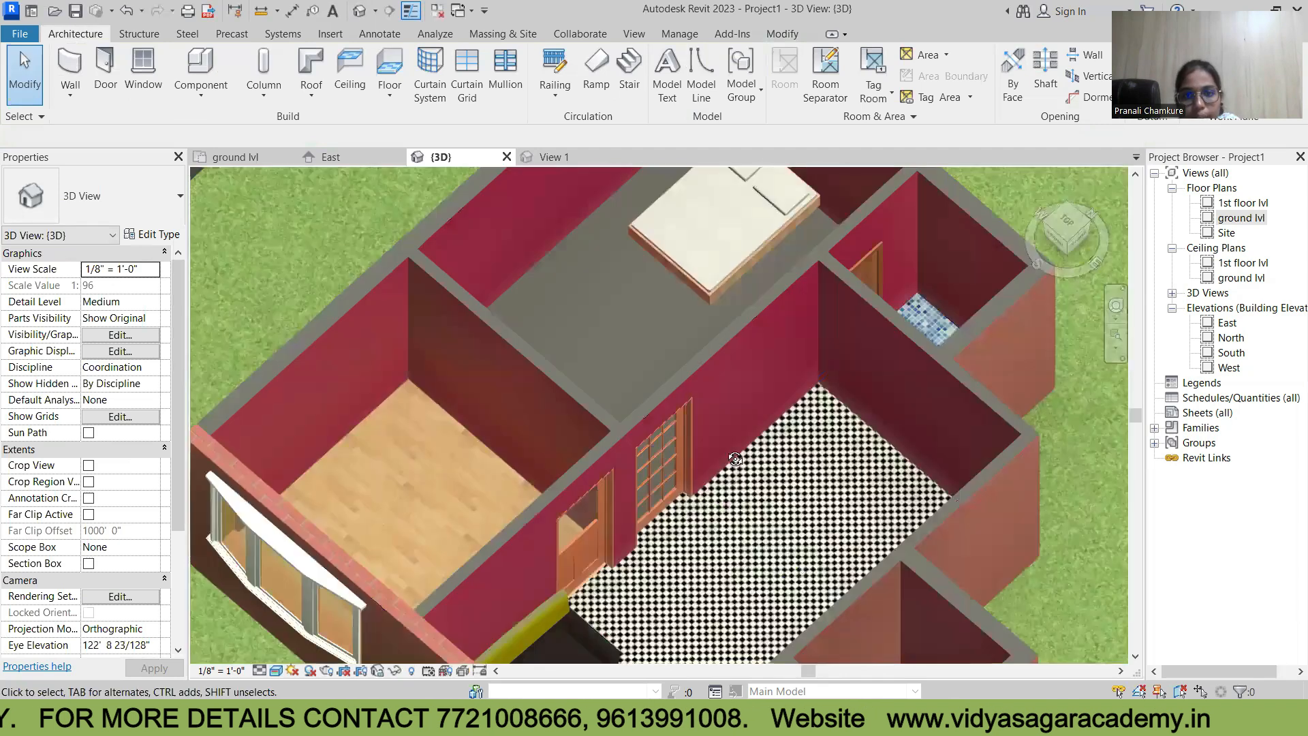
pyautogui.scroll(-3, 705, 491)
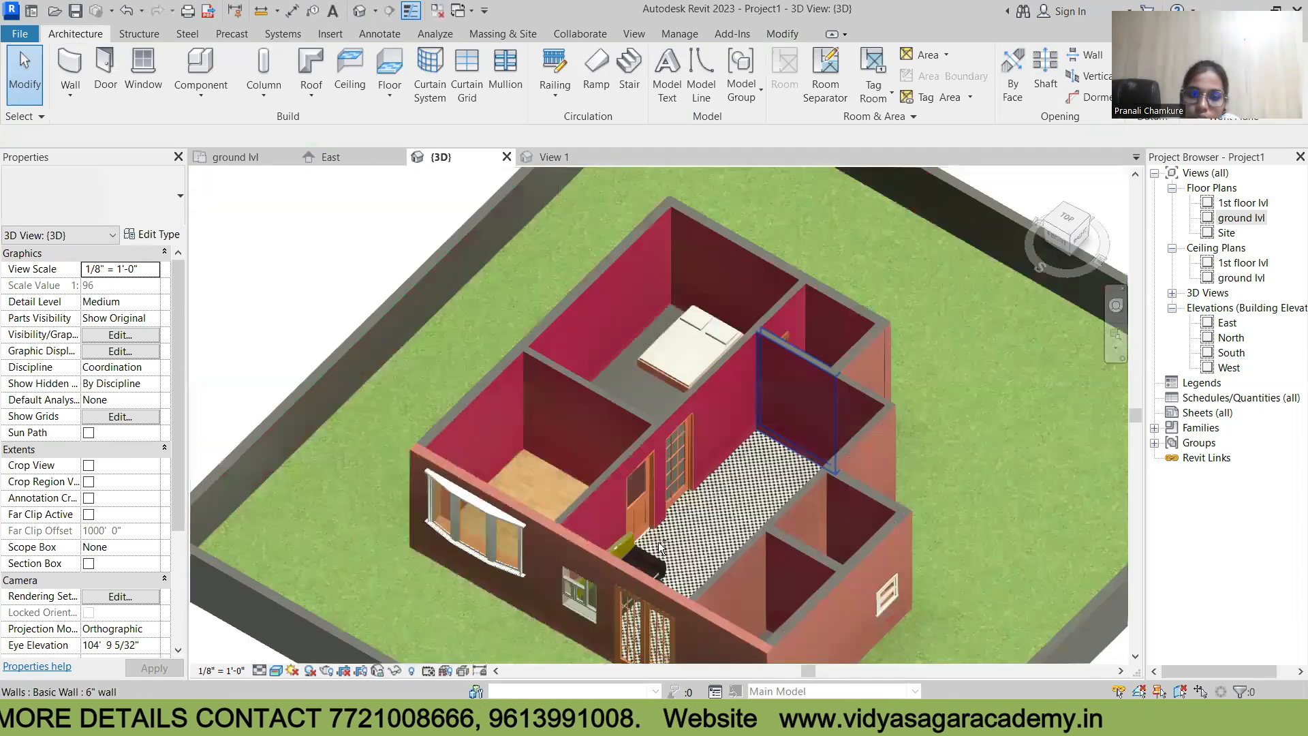
pyautogui.keyDown('shift'); pyautogui.moveTo(658, 543); pyautogui.dragTo(583, 607, button='middle'); pyautogui.keyUp('shift')
pyautogui.scroll(2, 636, 572)
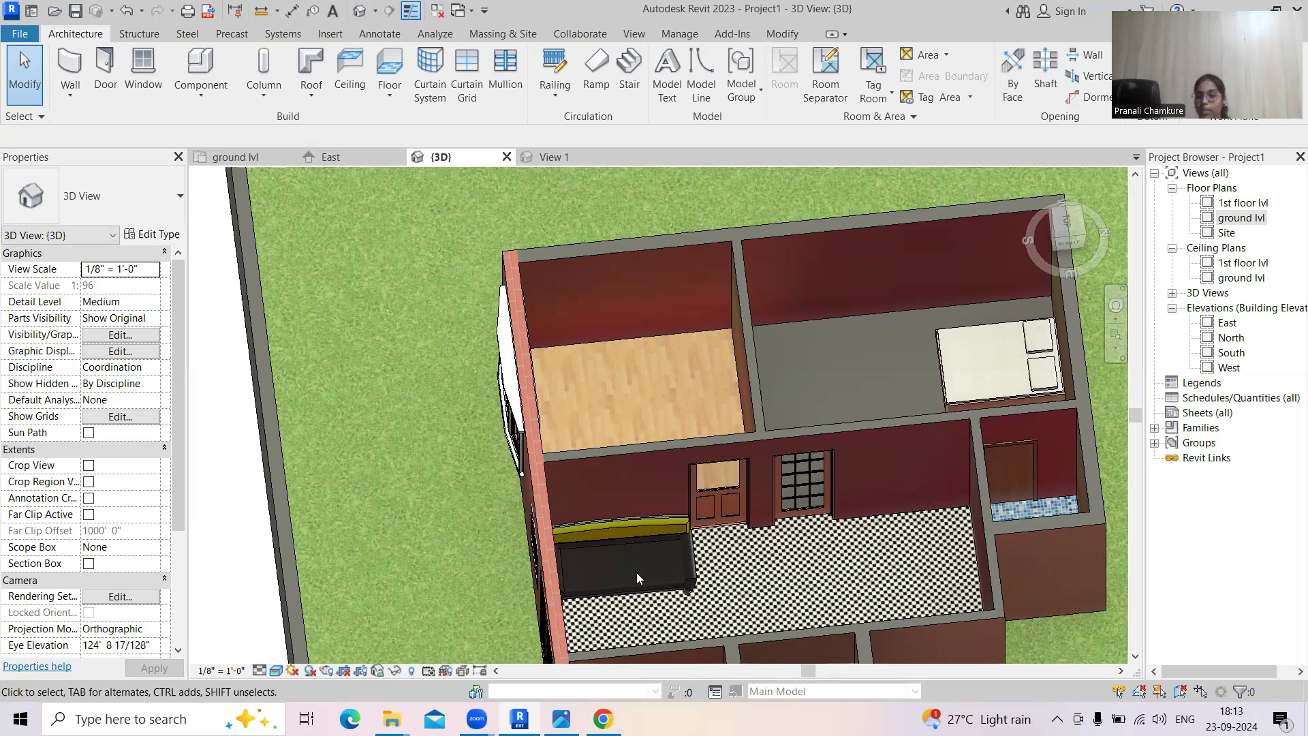
pyautogui.scroll(-1, 636, 572)
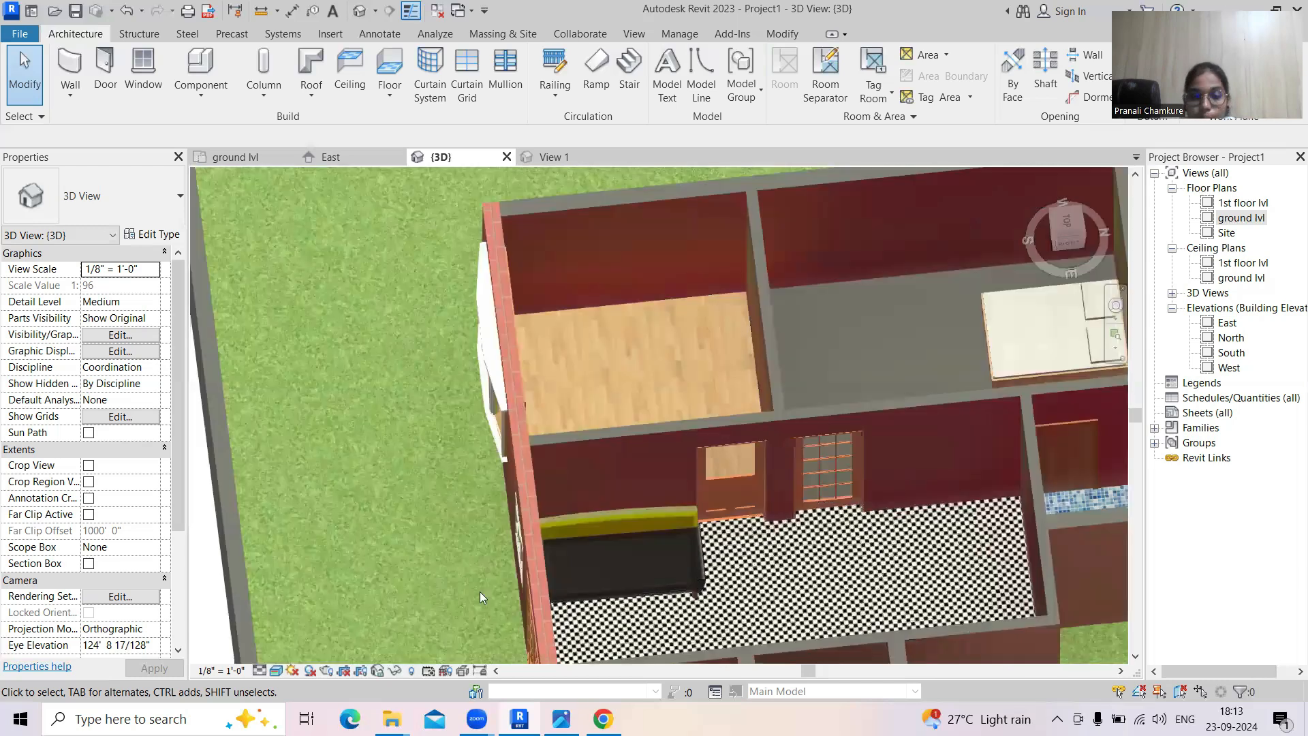
pyautogui.scroll(-2, 415, 452)
pyautogui.scroll(-1, 415, 453)
pyautogui.keyDown('shift'); pyautogui.moveTo(415, 452); pyautogui.dragTo(569, 448, button='middle'); pyautogui.keyUp('shift')
pyautogui.scroll(2, 552, 495)
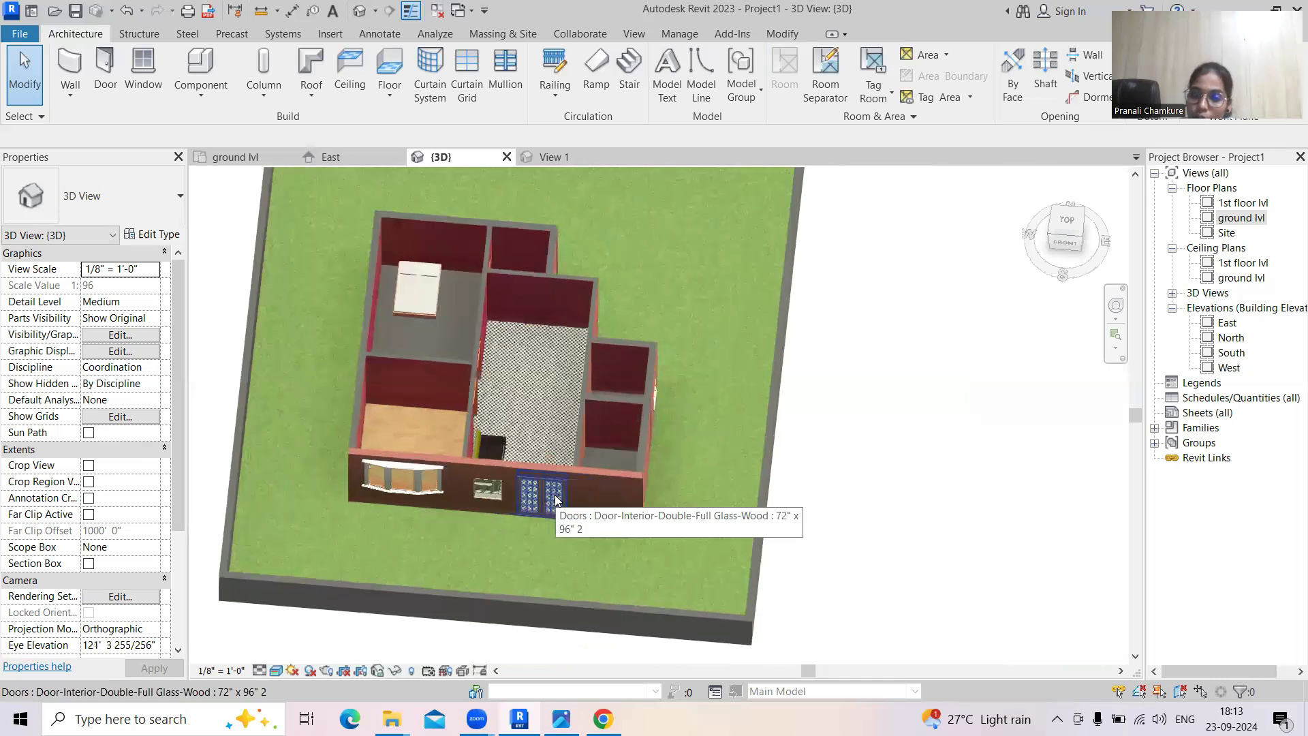